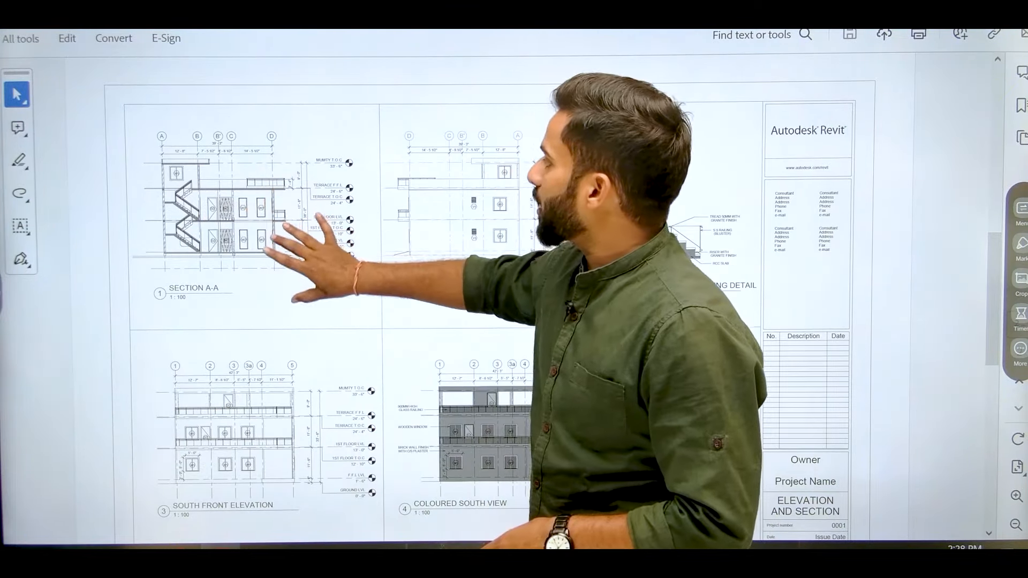
Step: Examine the Section A-A drawing on the elevation and section sheet, including its grids, levels, stairs and foundation line
ctrl+scroll(508, 298, up, 4)
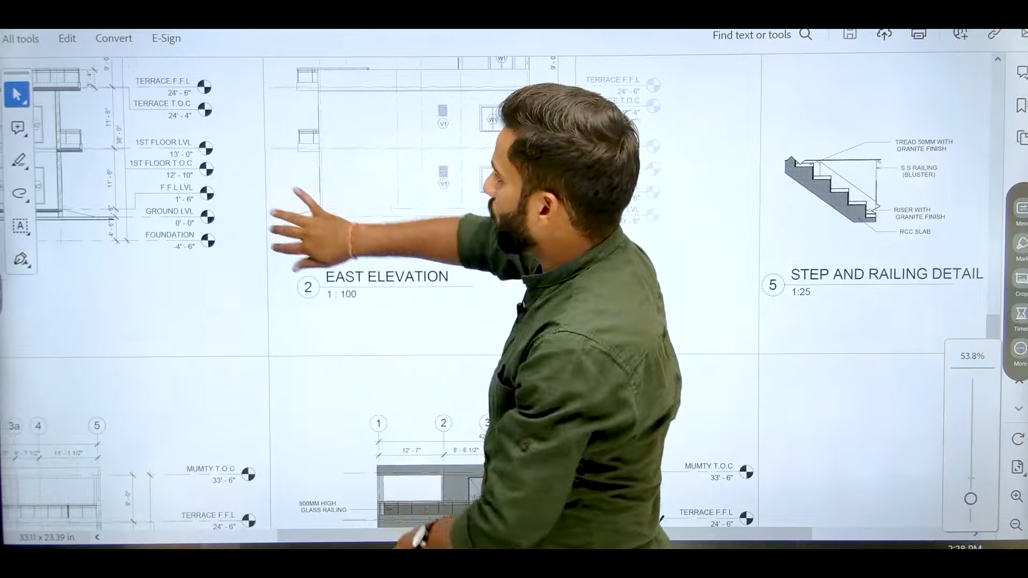
scroll(310, 236, left, 6)
scroll(425, 321, up, 3)
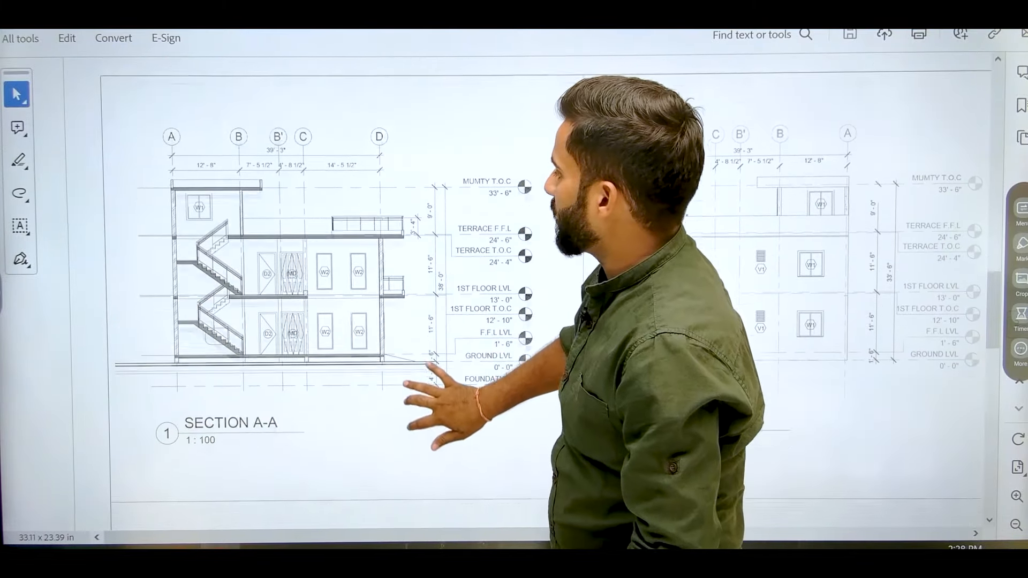
scroll(423, 396, down, 1)
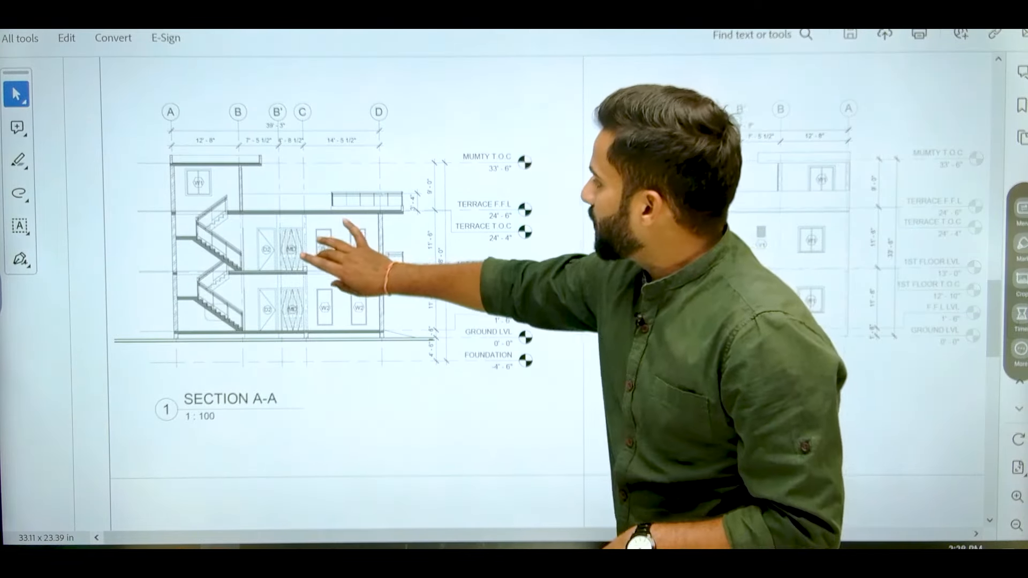
ctrl+scroll(324, 257, up, 3)
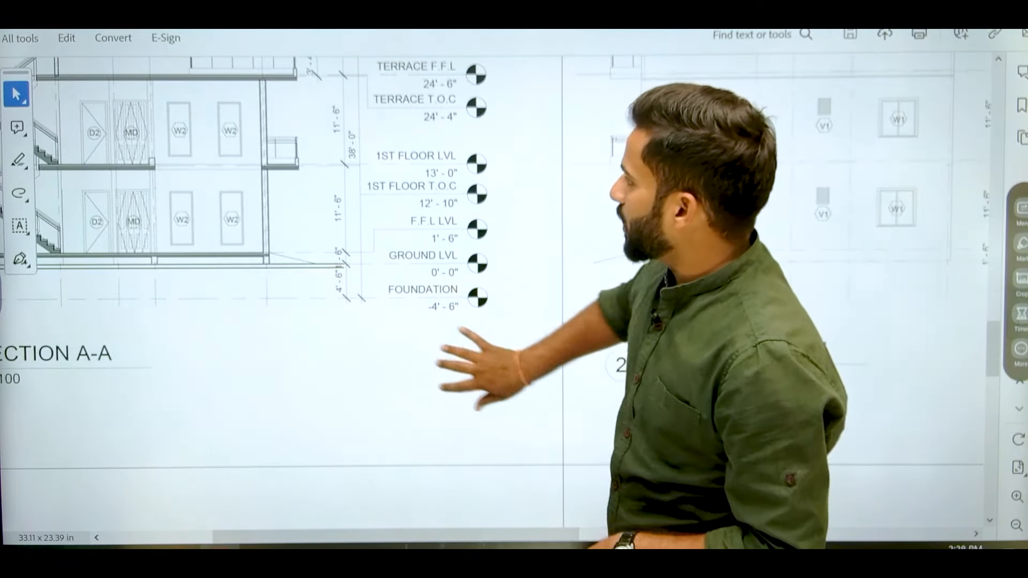
scroll(455, 370, left, 3)
scroll(493, 386, left, 2)
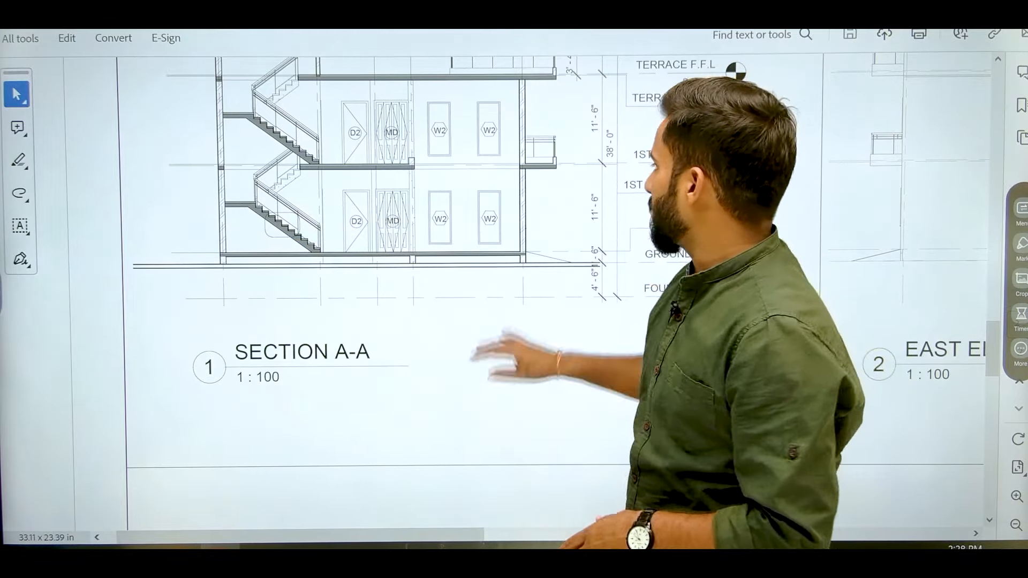
ctrl+scroll(503, 300, down, 5)
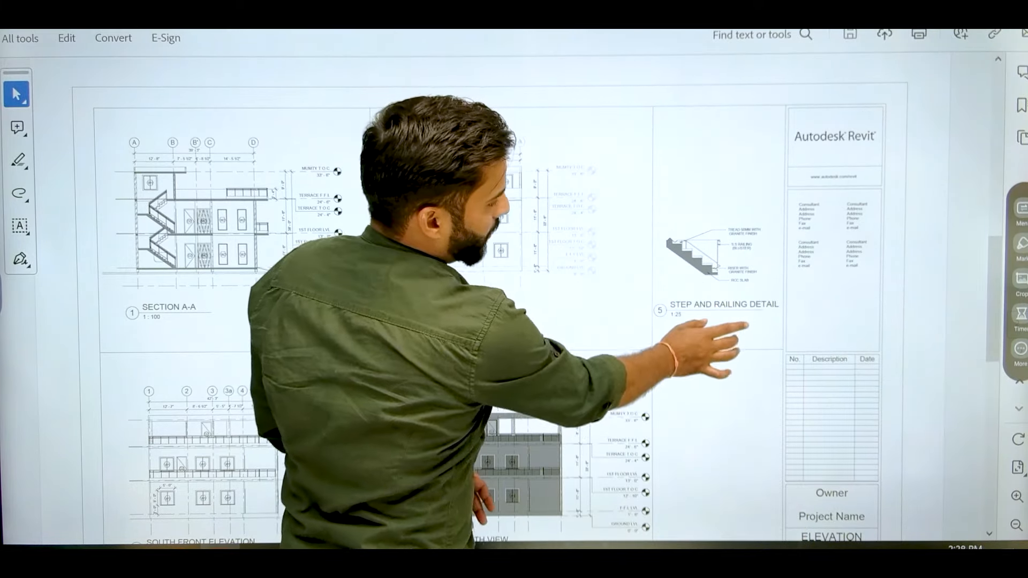
Step: Examine the step and railing detail and the coloured south view with its material notes on the sheet
ctrl+scroll(712, 342, up, 5)
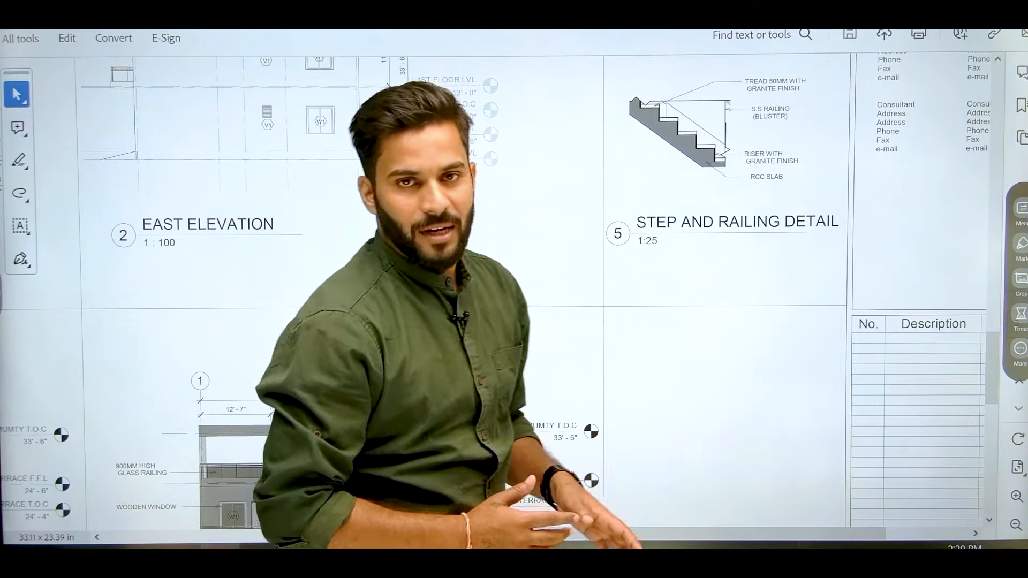
scroll(482, 295, down, 5)
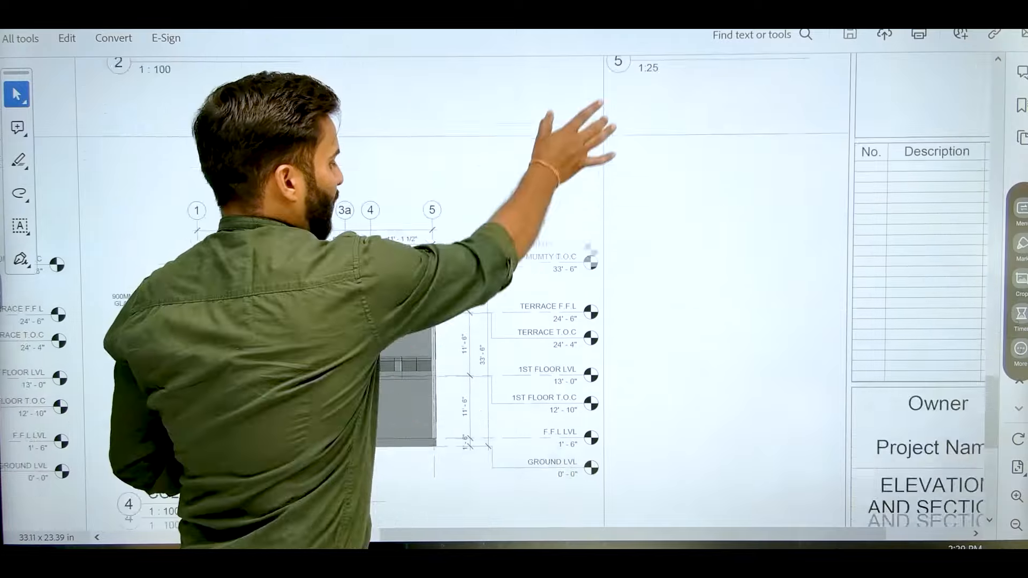
ctrl+scroll(481, 241, up, 2)
scroll(514, 289, left, 5)
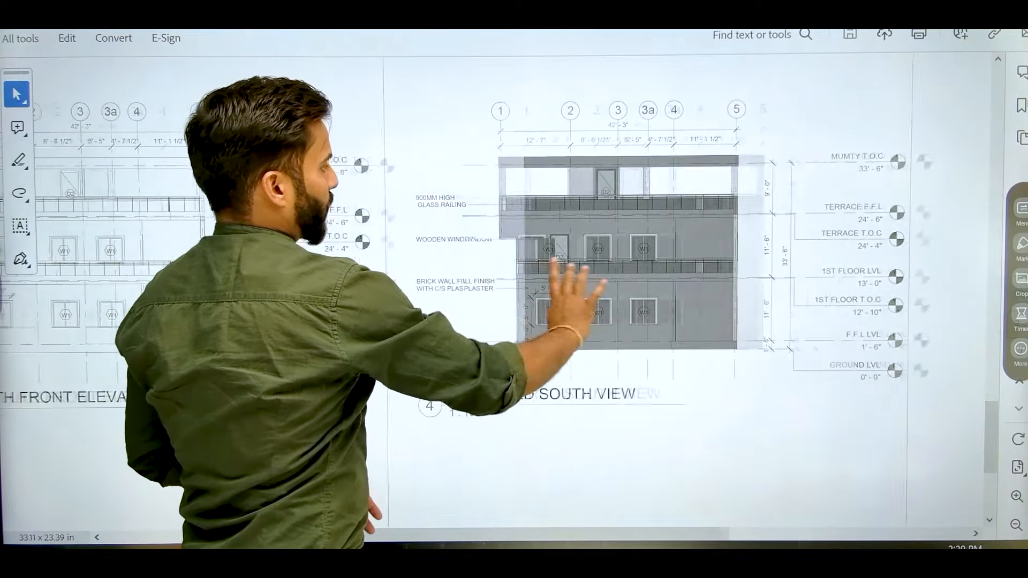
scroll(524, 300, left, 1)
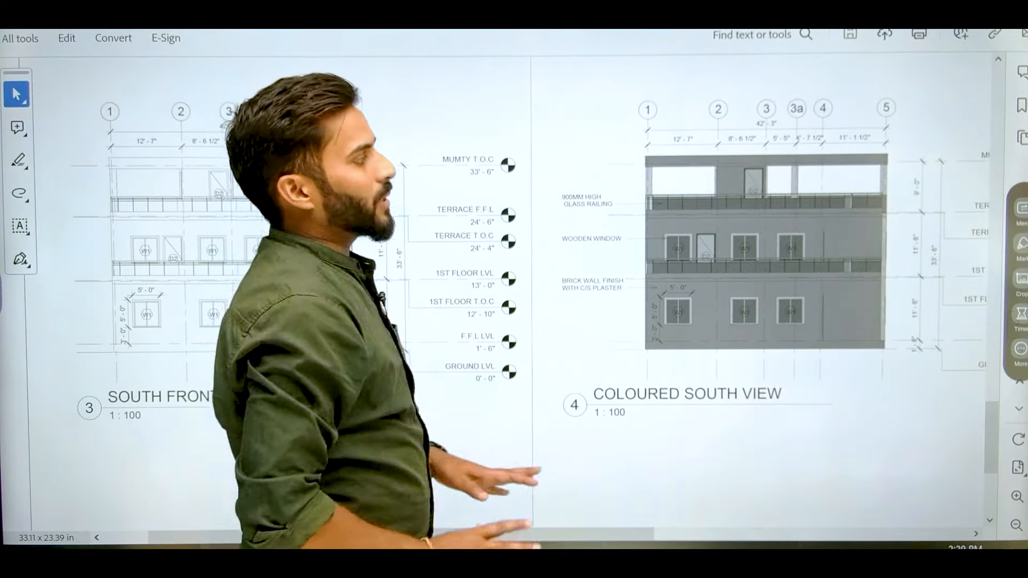
scroll(749, 332, right, 5)
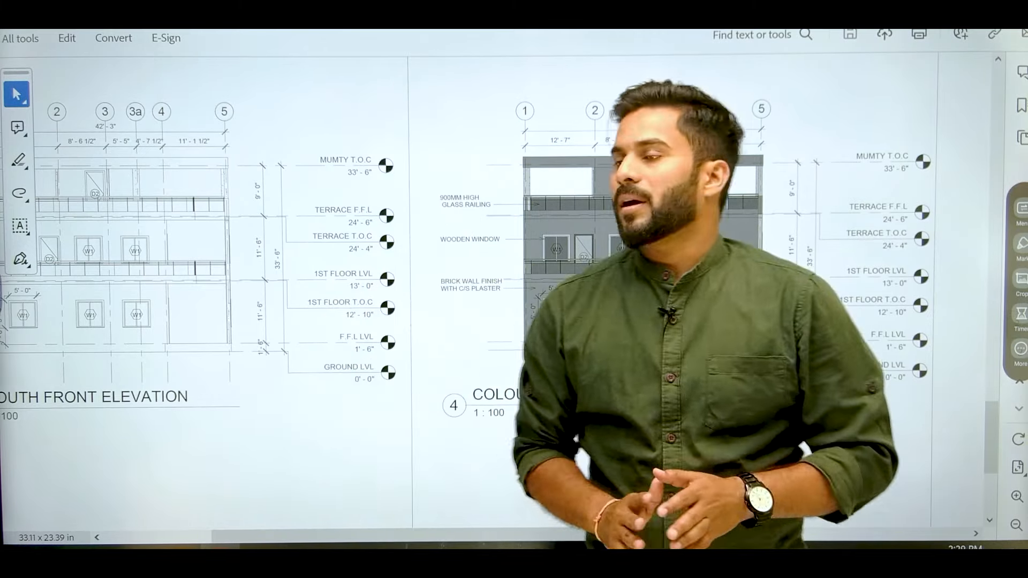
Step: Examine the south front elevation's grid bubbles, level marks and window dimensions on the sheet
drag(416, 284, 626, 284)
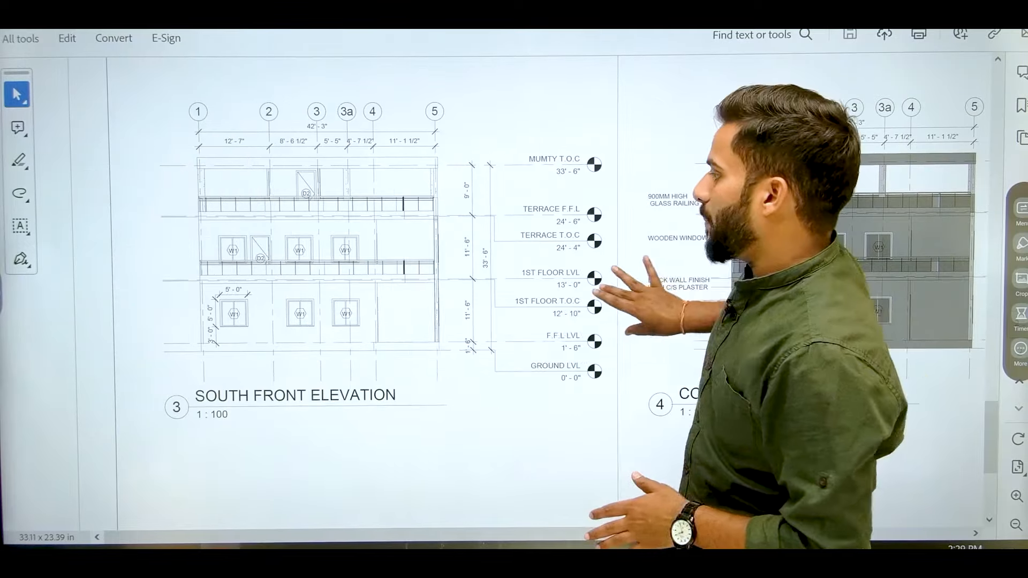
ctrl+scroll(225, 316, up, 3)
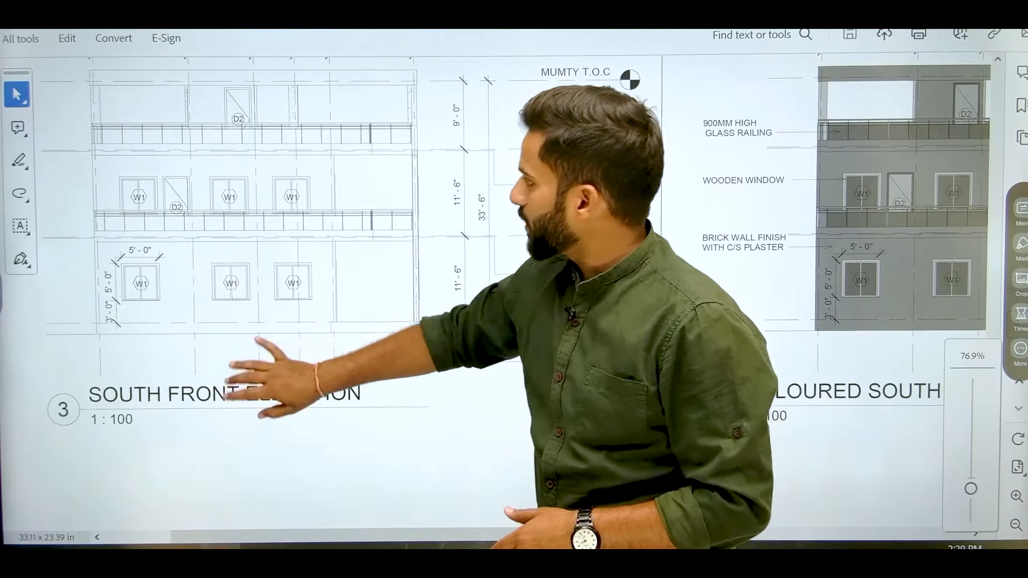
drag(300, 359, 375, 452)
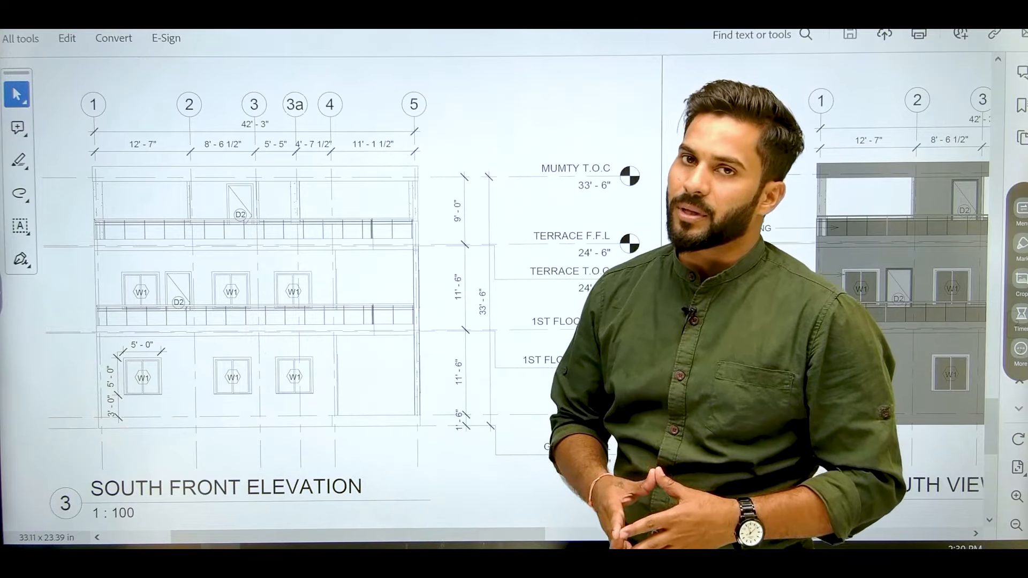
ctrl+scroll(321, 299, down, 6)
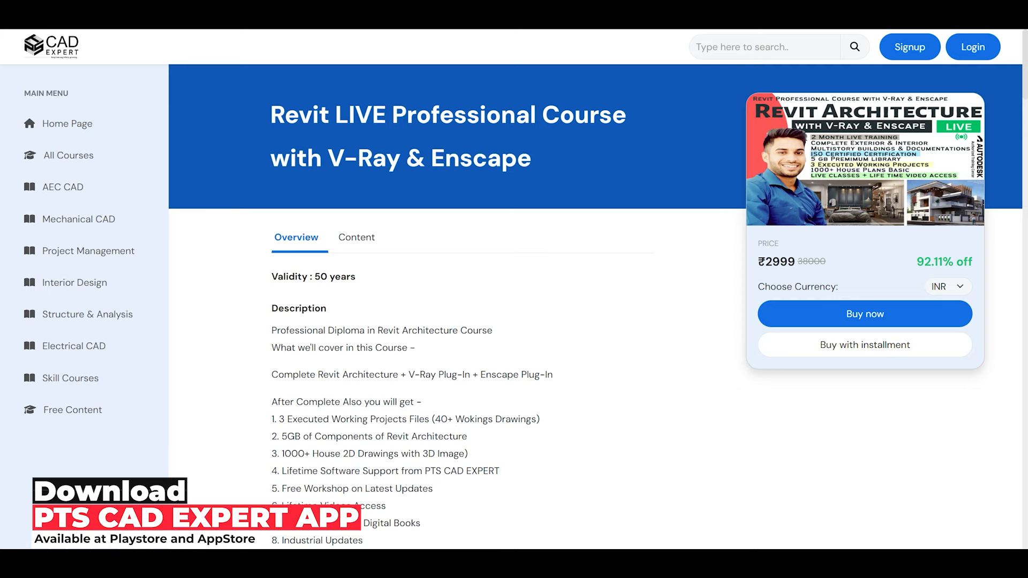
scroll(689, 256, down, 14)
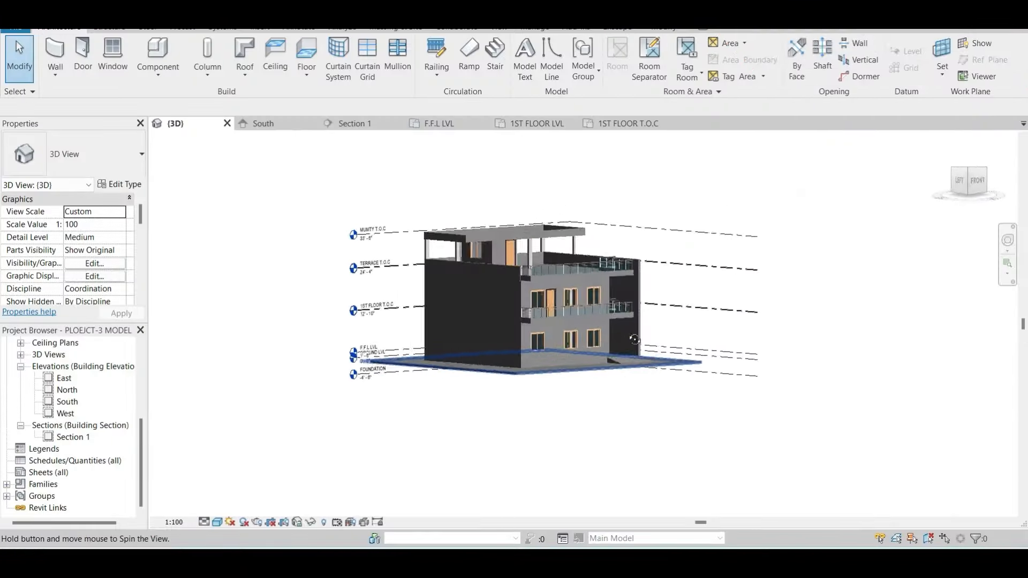
Step: Switch to Revit and open the F.F.L LVL floor plan of the building model
shift+middle_drag(634, 340, 604, 288)
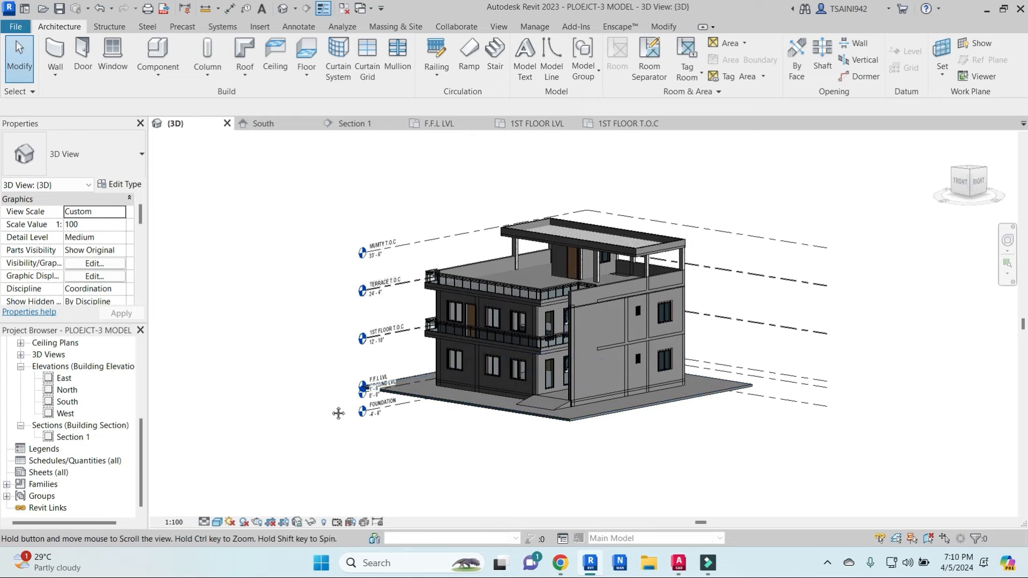
mouse_move(339, 413)
middle_down()
mouse_move(341, 376)
mouse_move(335, 419)
middle_up()
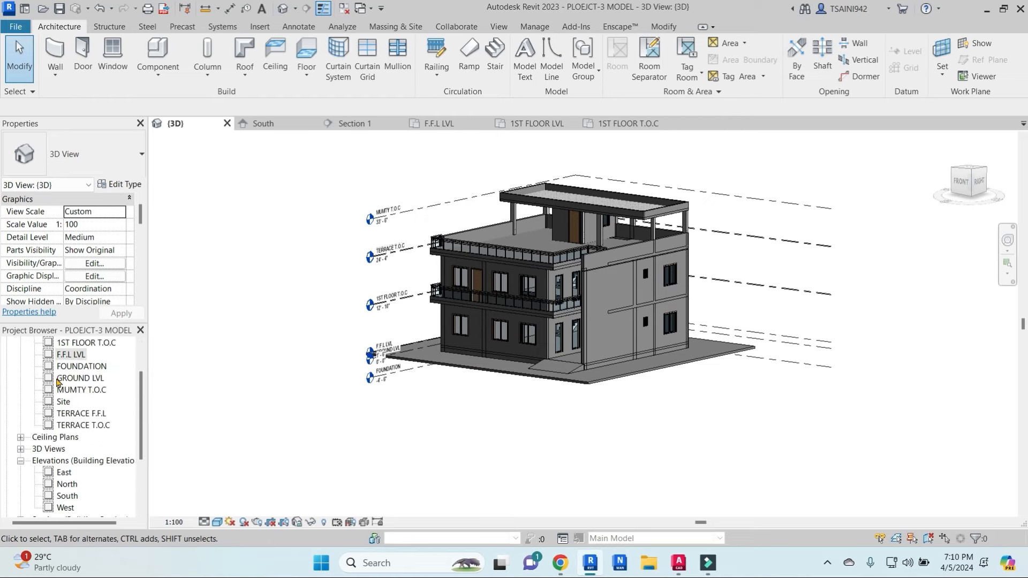
double_click(70, 402)
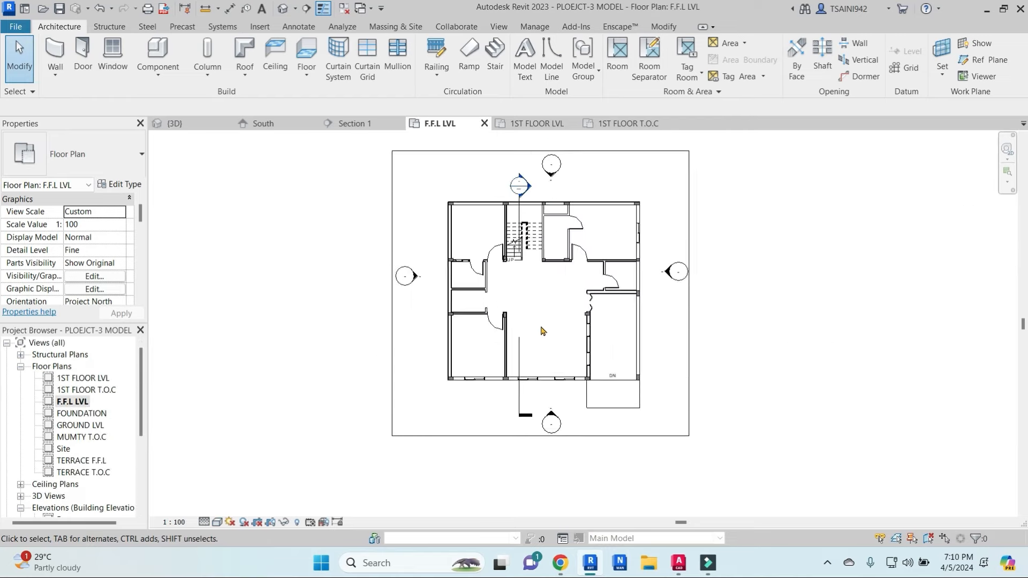
scroll(562, 300, down, 3)
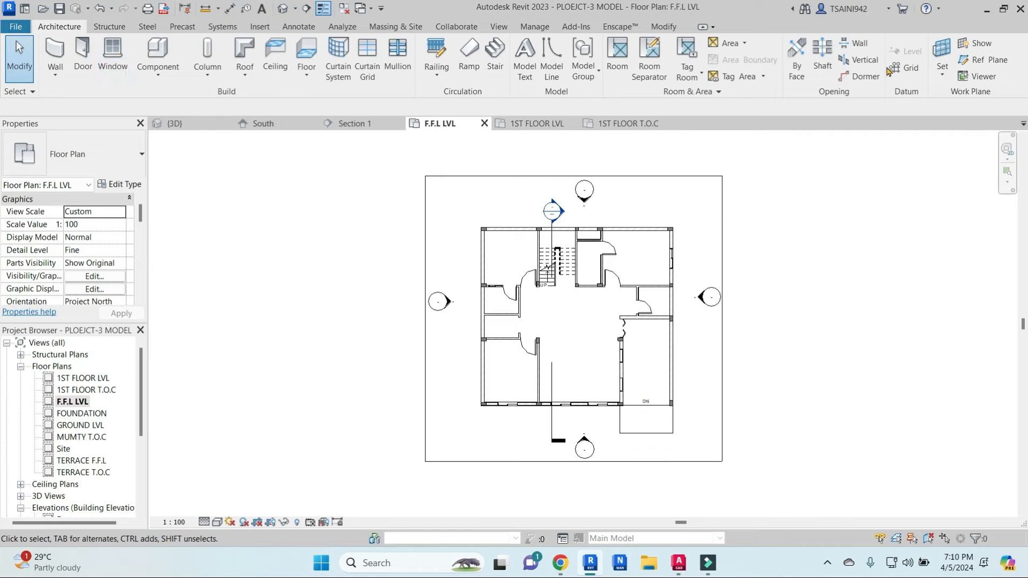
Step: Draw vertical grid line 1 along the west exterior wall, from the southwest corner column to beyond the north wall
click(906, 68)
scroll(480, 415, up, 5)
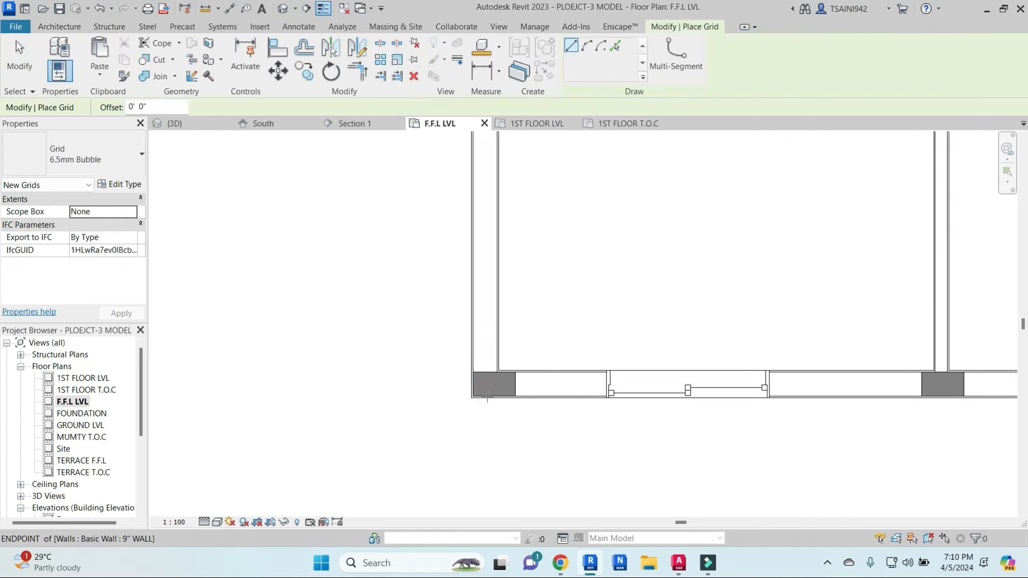
click(485, 384)
scroll(479, 267, down, 5)
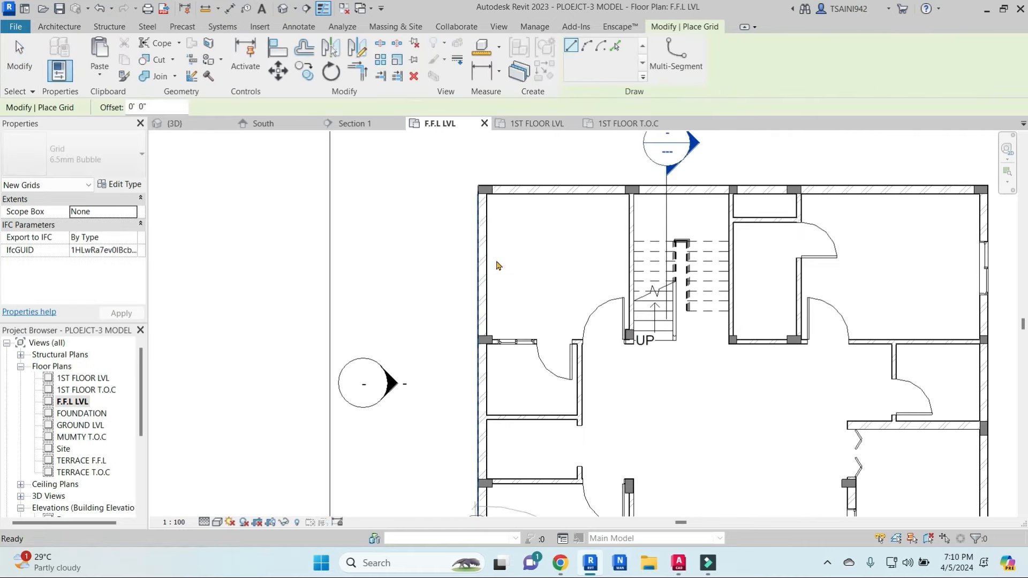
middle_drag(488, 158, 486, 291)
click(481, 250)
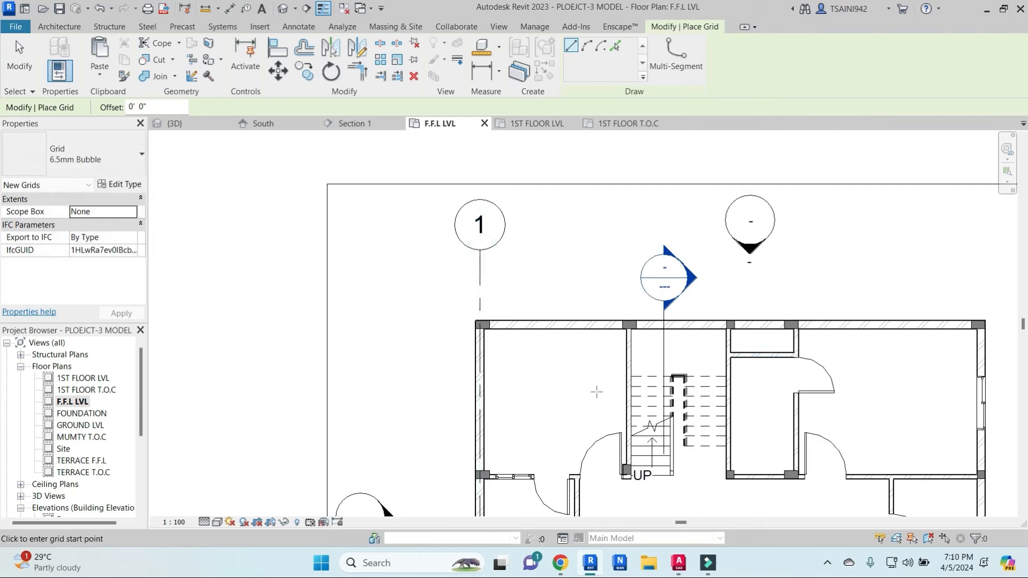
Step: Draw vertical grid line 2 from the second column on the south wall past the staircase, its head level with grid 1
scroll(597, 391, down, 2)
middle_drag(634, 456, 569, 152)
scroll(552, 352, up, 3)
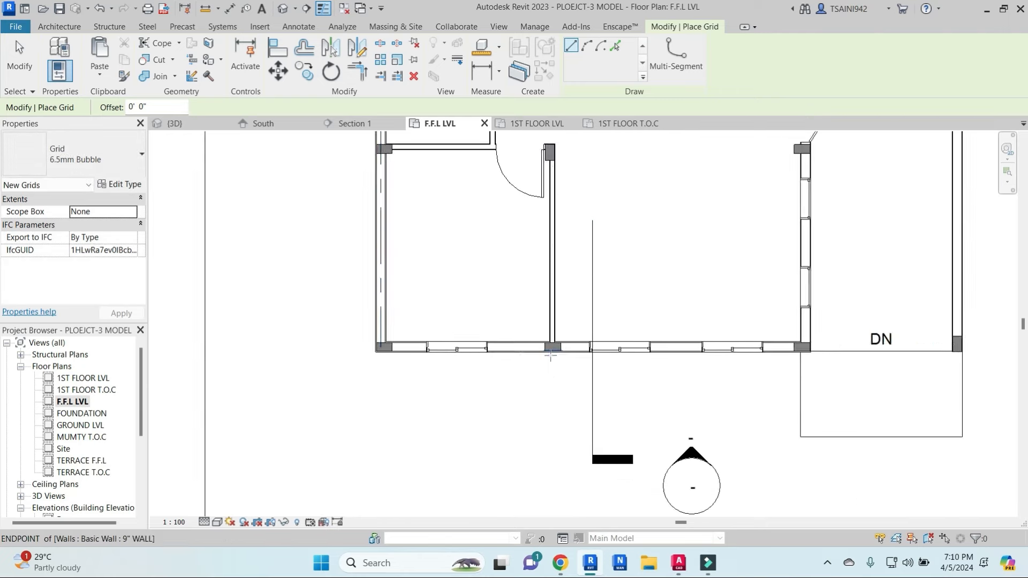
scroll(552, 344, up, 1)
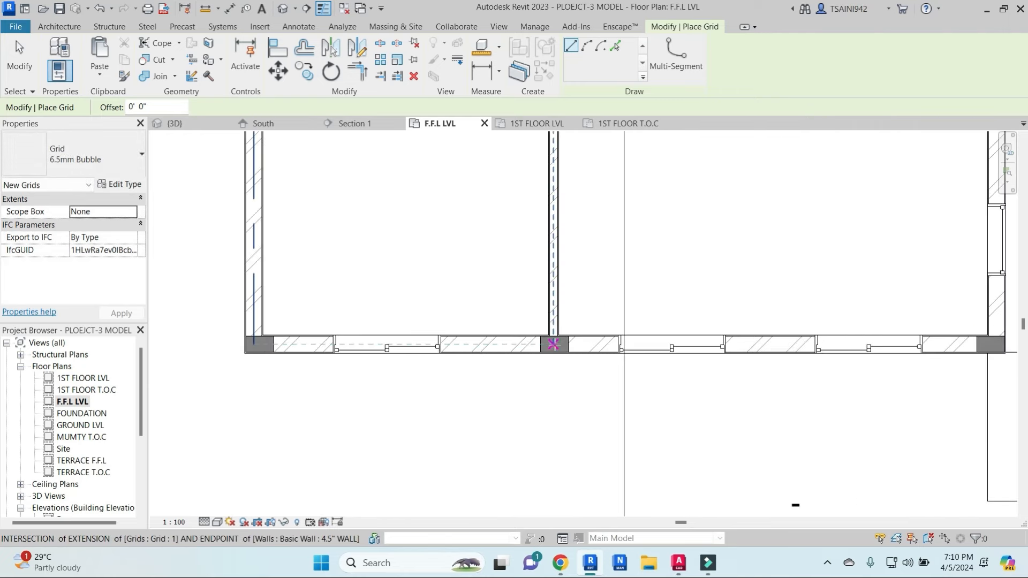
click(554, 344)
scroll(554, 247, down, 4)
middle_drag(556, 211, 549, 473)
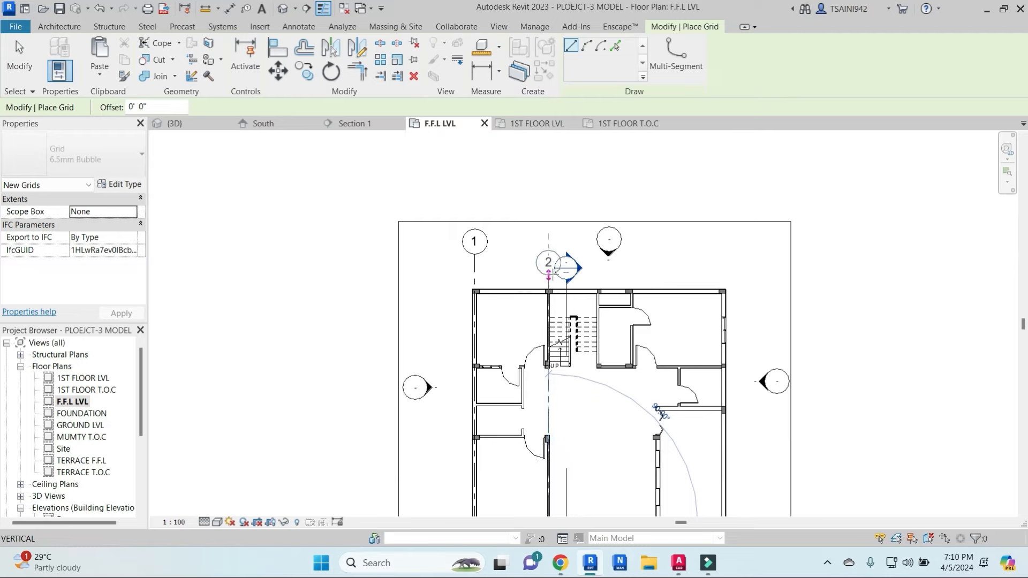
scroll(550, 272, up, 2)
click(547, 245)
Step: Draw vertical grid line 3 from the column at the staircase's east wall, ending level with the heads of grids 1 and 2
scroll(586, 364, down, 3)
middle_drag(616, 399, 587, 293)
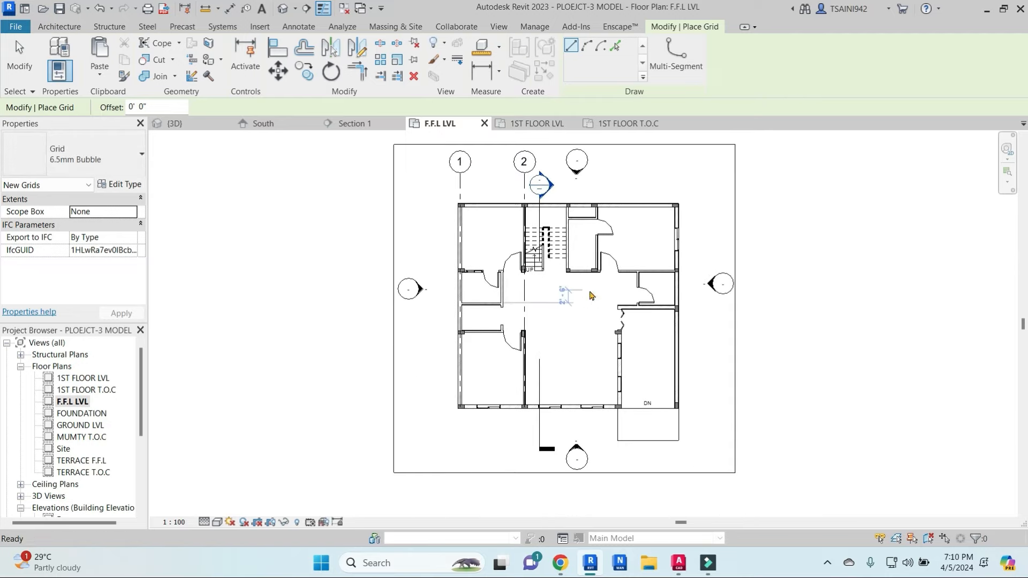
scroll(567, 272, up, 5)
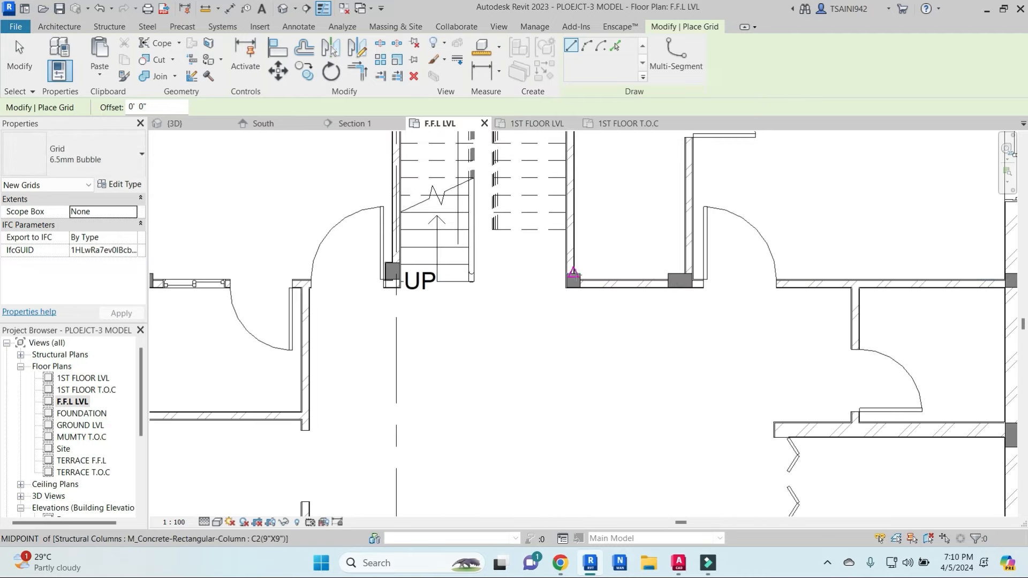
click(572, 274)
scroll(573, 275, down, 4)
middle_drag(568, 332, 568, 389)
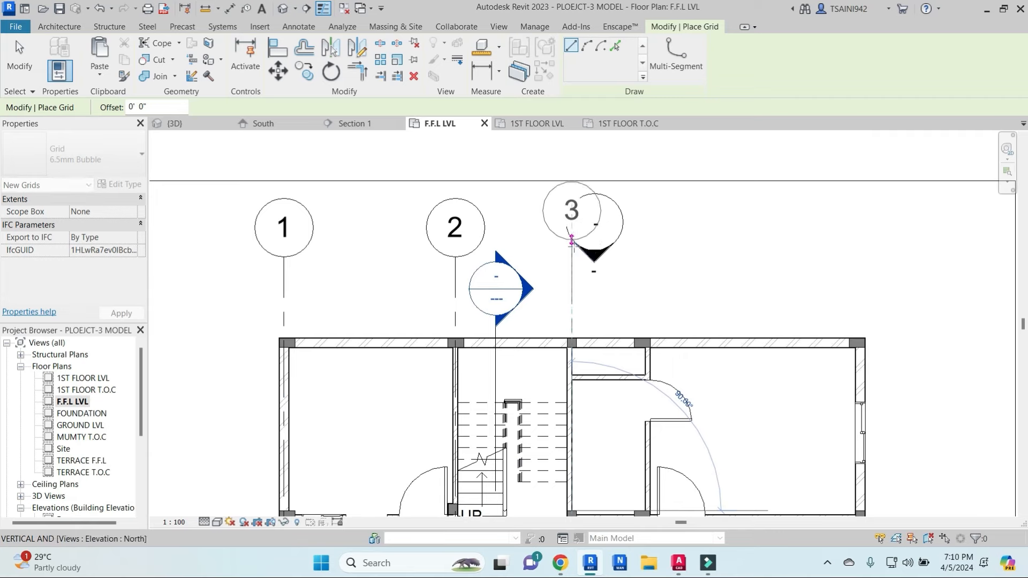
click(572, 257)
Step: Move the north elevation marker up, away from the grid 3 bubble
drag(607, 271, 657, 290)
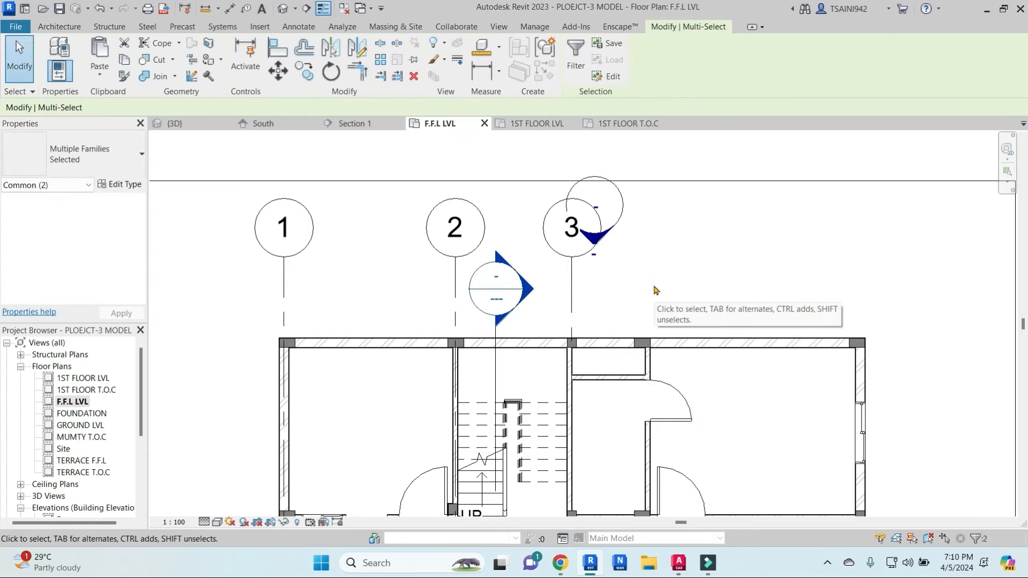
key(Up)
scroll(657, 290, down, 5)
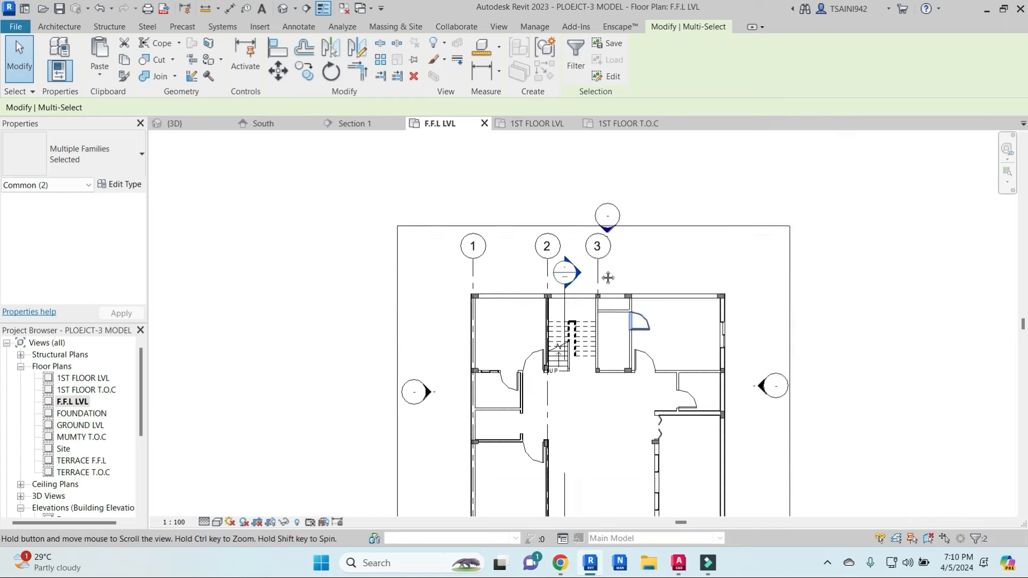
click(575, 295)
Step: Draw vertical grid line 4 from the next column east of grid 3, its head aligned with the other bubbles
key(g)
key(r)
click(567, 306)
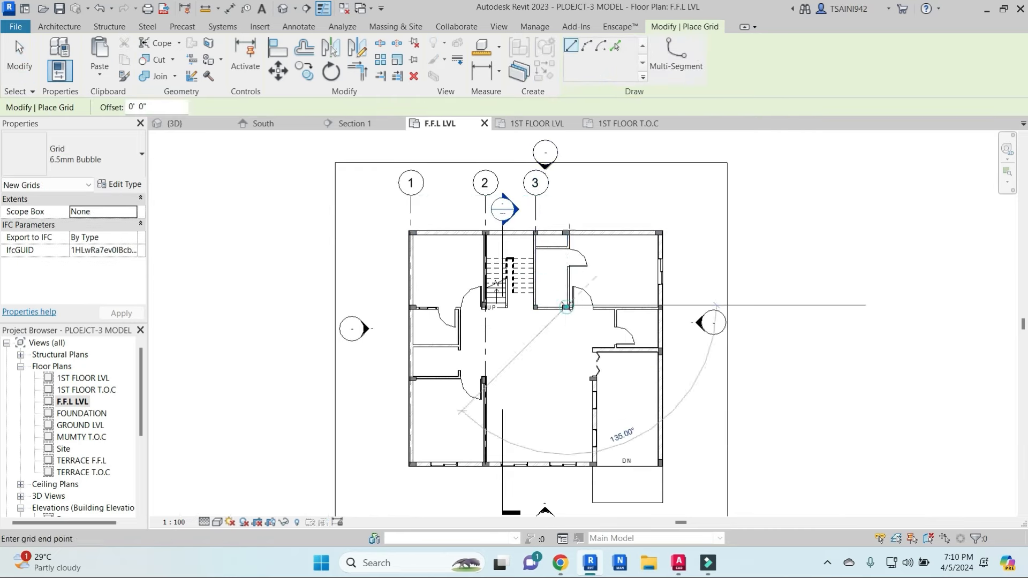
middle_drag(567, 196, 567, 238)
scroll(568, 225, up, 1)
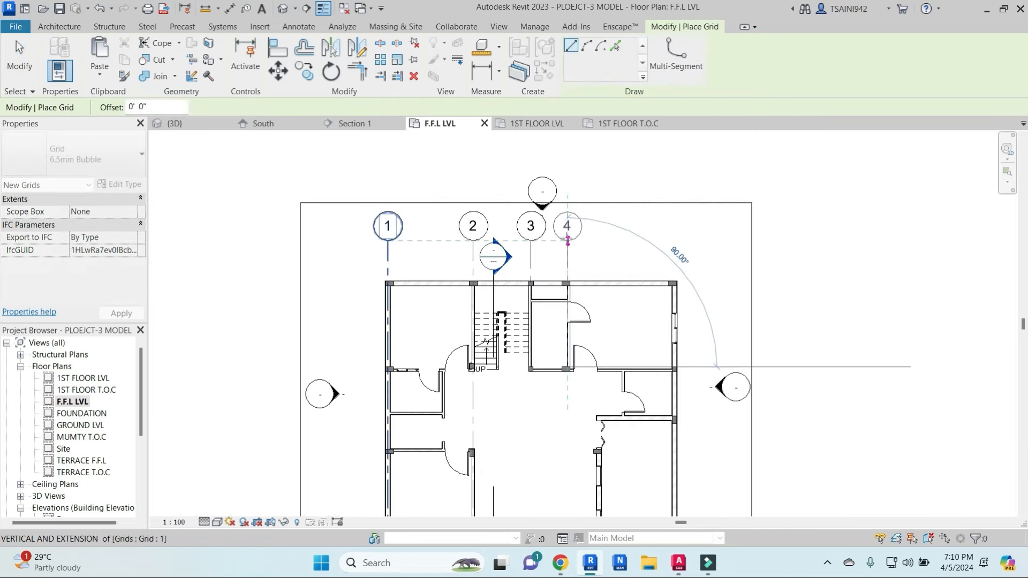
click(568, 240)
key(Escape)
key(Escape)
Step: Rename the vertical grid line just east of grid 3 as 3a
scroll(533, 226, up, 4)
click(530, 231)
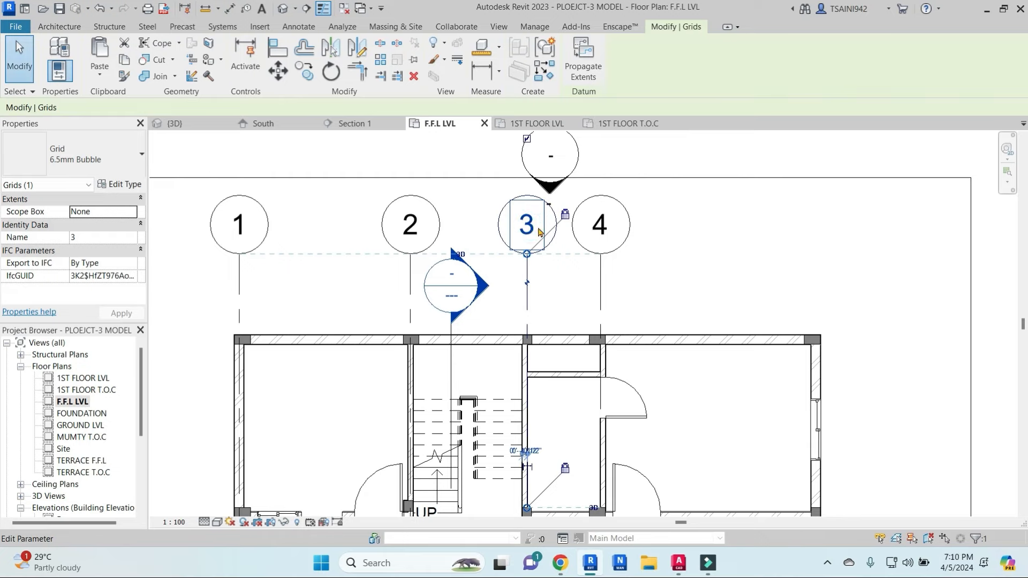
click(600, 226)
click(600, 223)
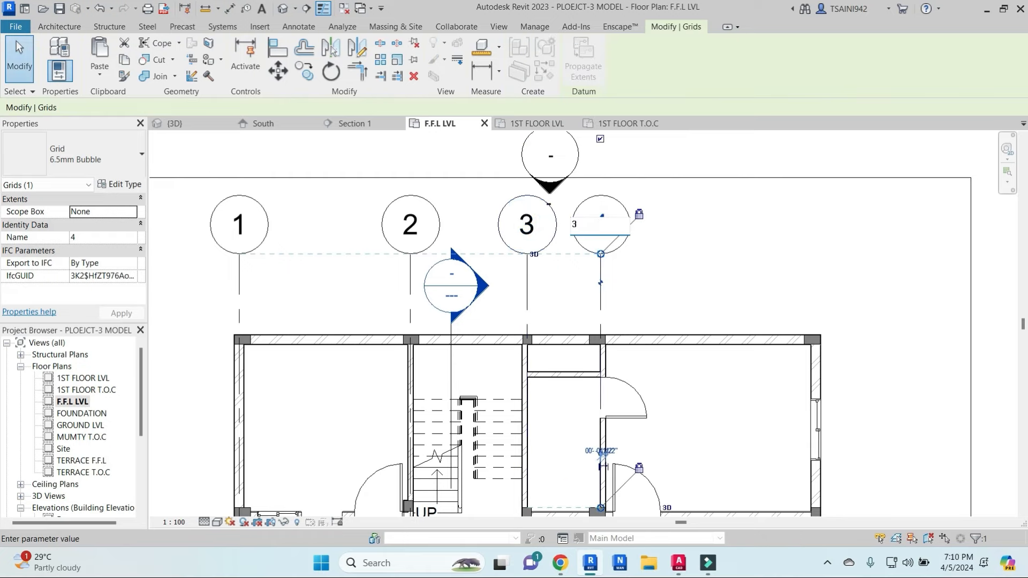
text(3a)
key(Return)
scroll(643, 257, down, 4)
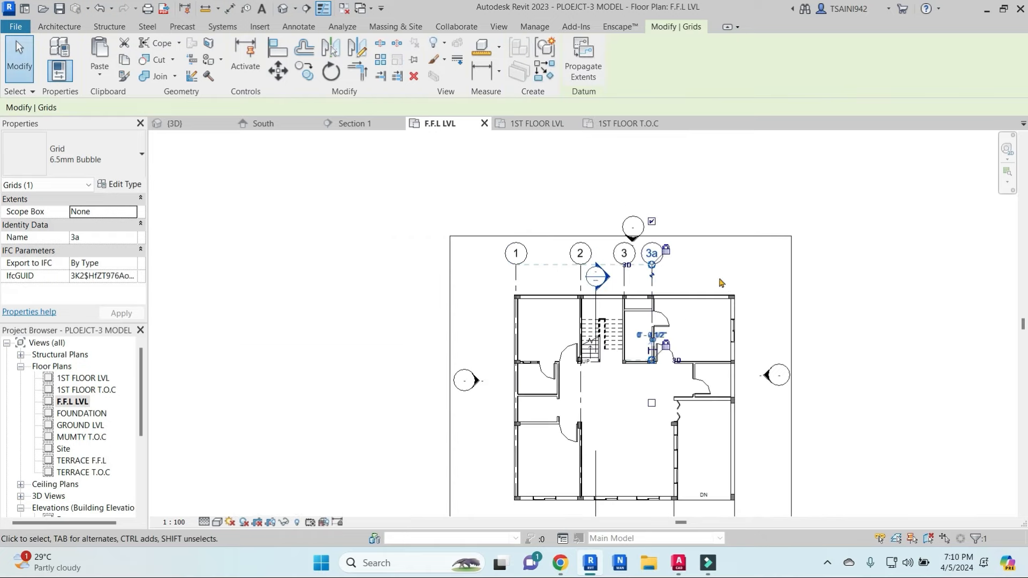
key(Escape)
Step: Draw a vertical grid line east of grid 3a, from below the south wall up to the level of the other grid heads
key(g)
key(r)
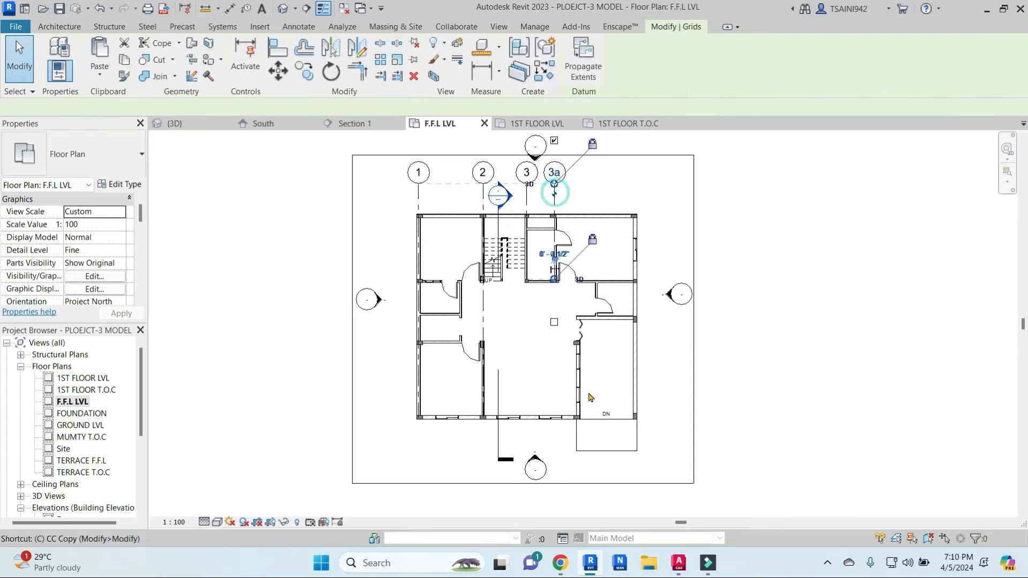
click(576, 435)
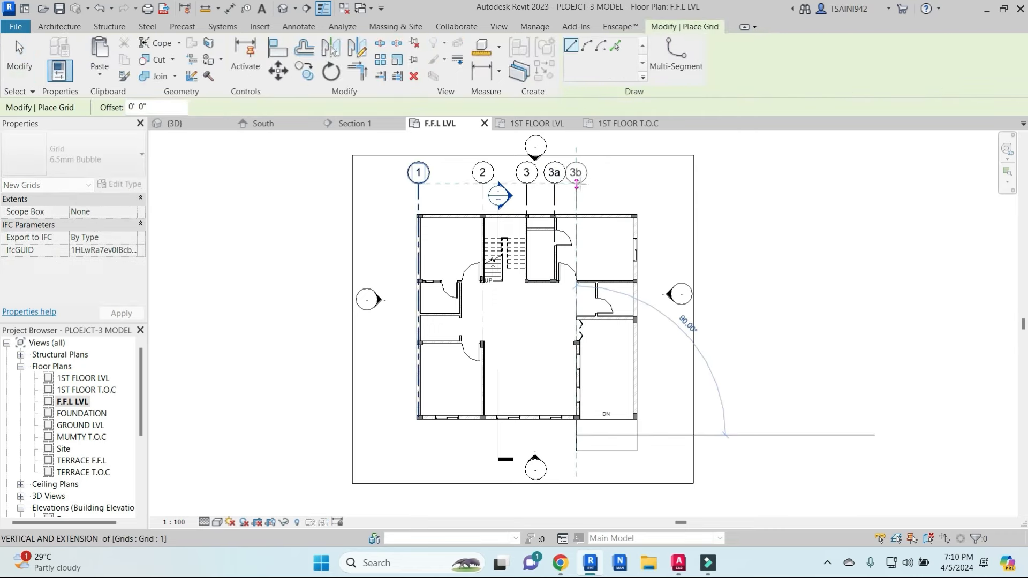
click(576, 183)
scroll(588, 382, up, 3)
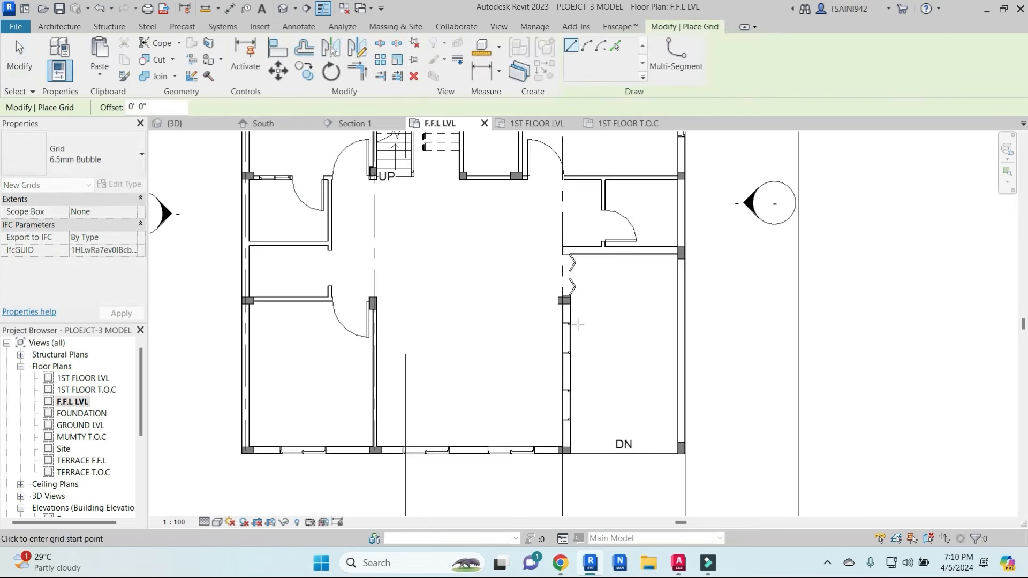
Step: Align the vertical grid line east of 3a with the centre of the 9" wall along the DN area's west side
key(Escape)
key(a)
key(l)
scroll(568, 322, up, 3)
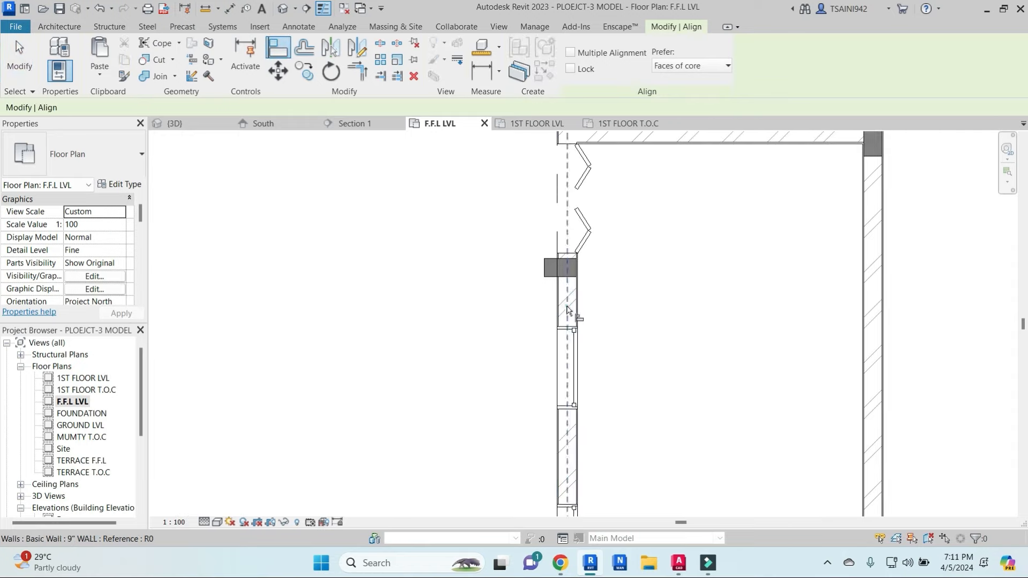
scroll(563, 300, down, 5)
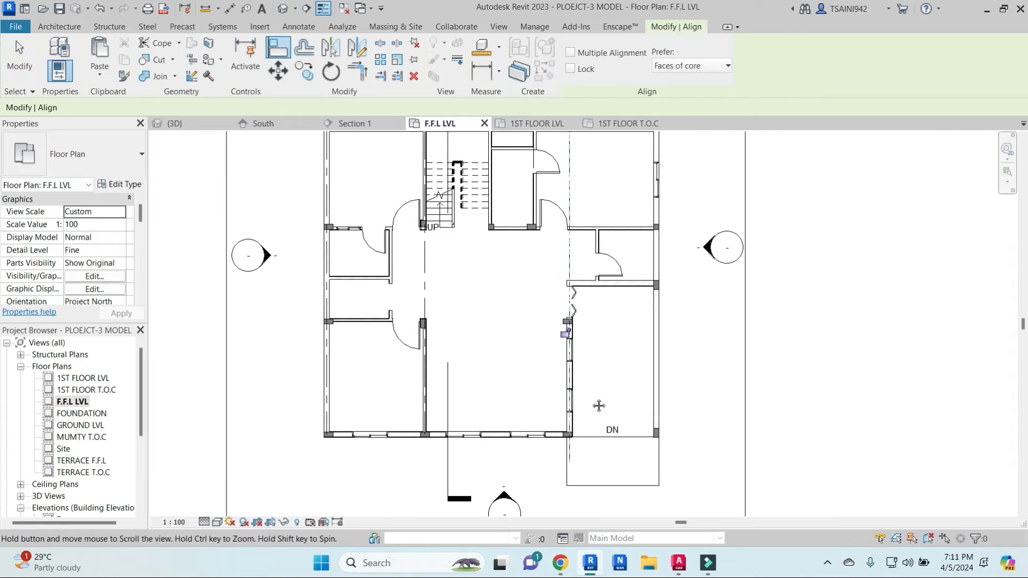
key(Escape)
click(537, 232)
key(Escape)
Step: Draw a matching vertical grid line along the east outer wall from its southeast column, with its head level with the other bubbles
click(538, 222)
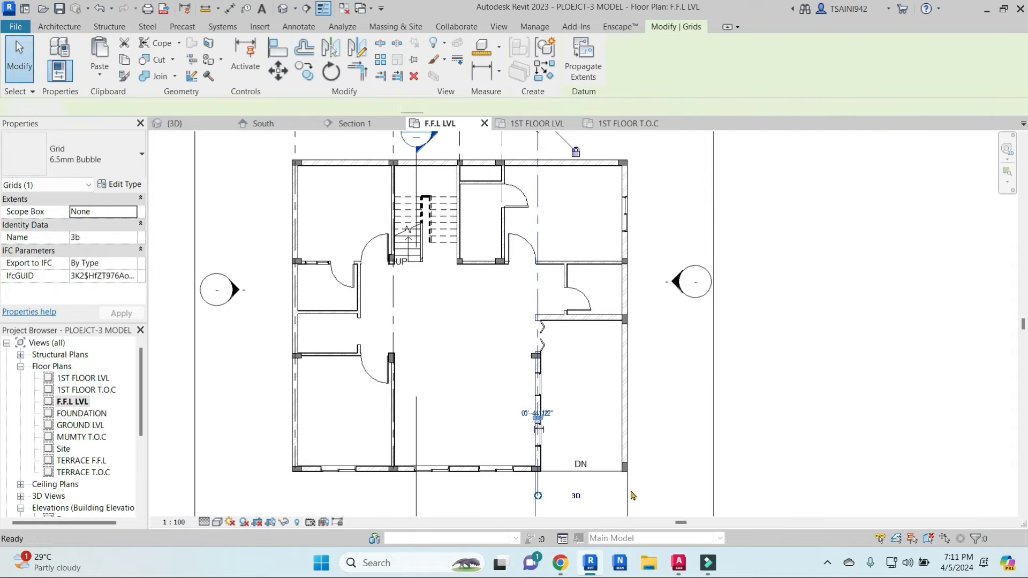
key(c)
key(s)
scroll(627, 493, up, 2)
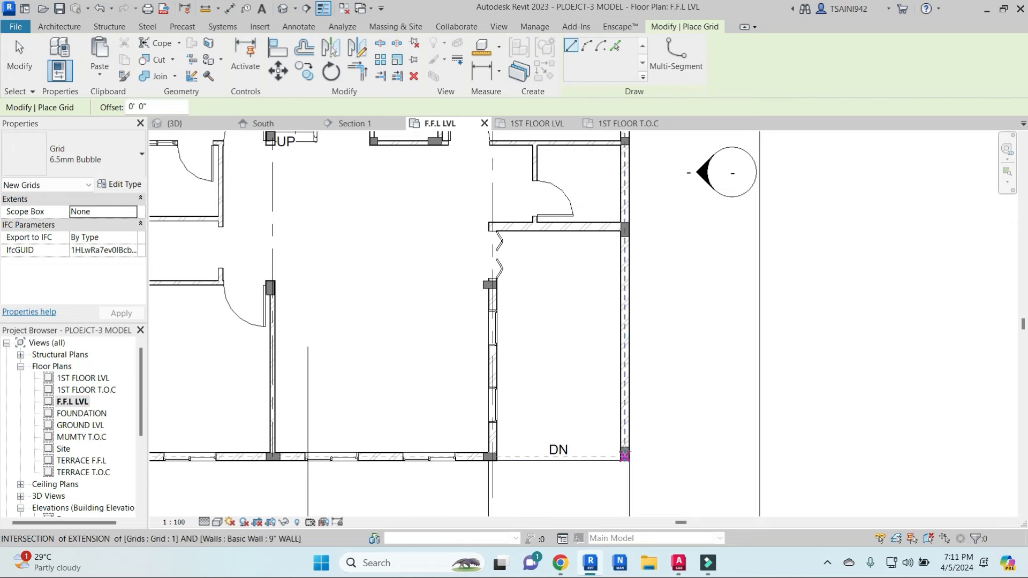
click(624, 447)
scroll(624, 321, down, 3)
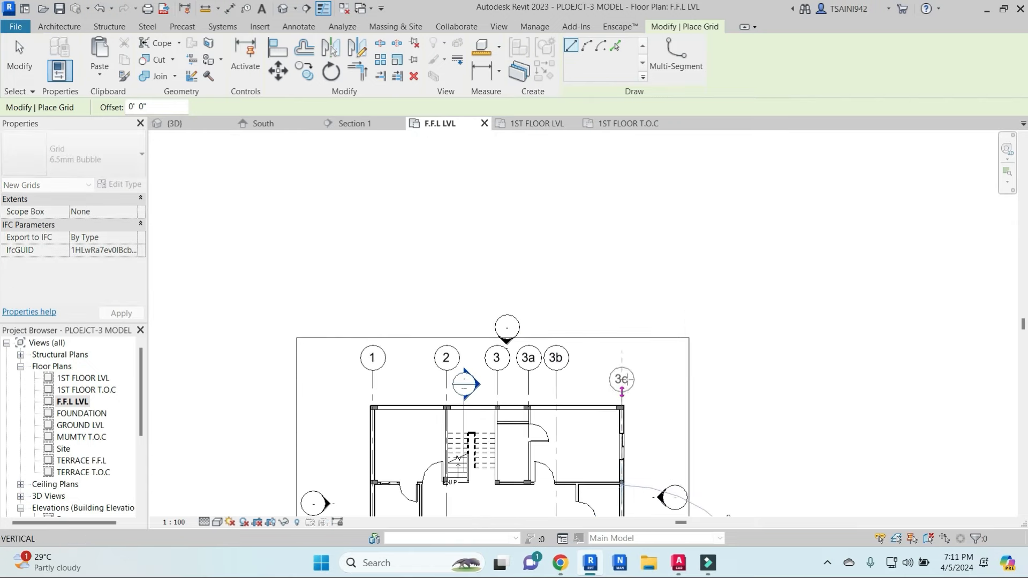
click(622, 369)
key(Escape)
key(Escape)
Step: Rename the two vertical grid lines east of 3a as 4 and 5
scroll(540, 348, up, 2)
double_click(576, 364)
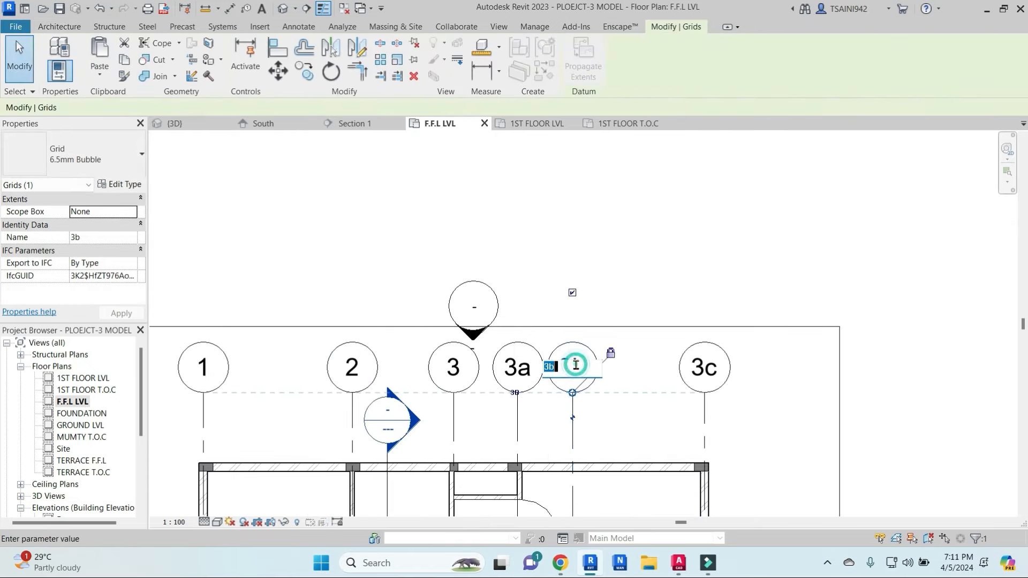
click(705, 368)
click(702, 367)
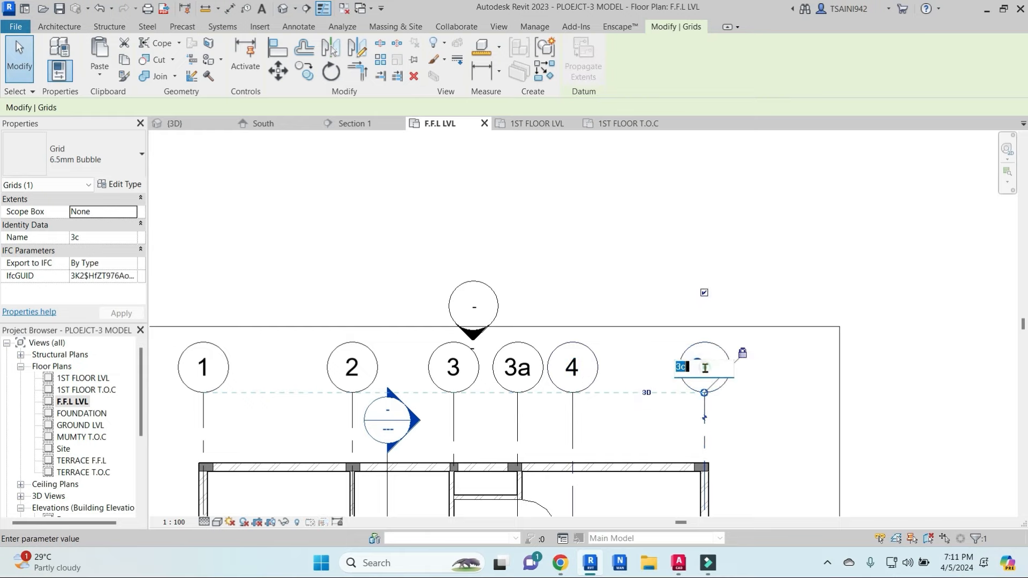
click(778, 394)
scroll(745, 417, down, 4)
middle_drag(741, 432, 736, 337)
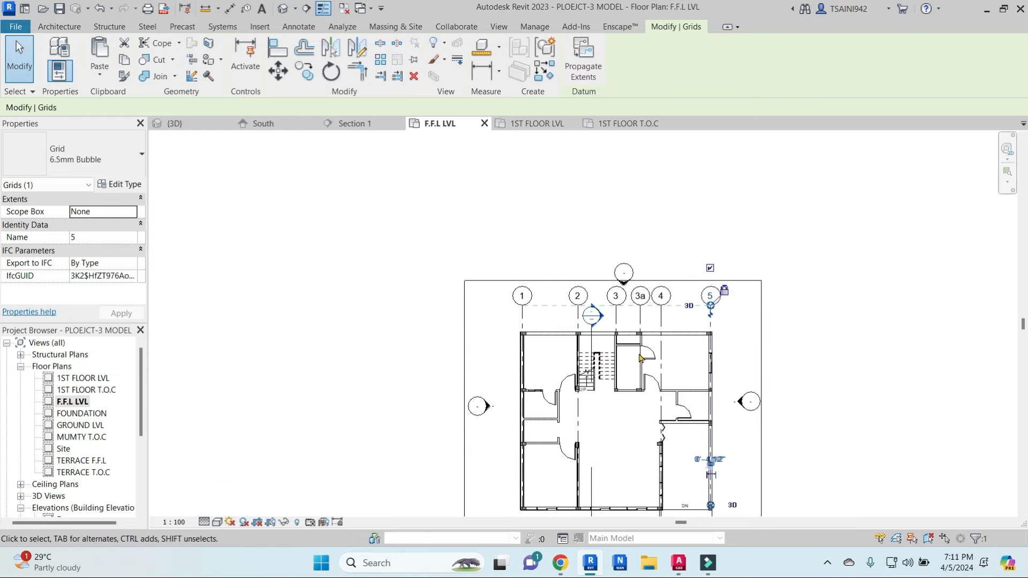
key(Escape)
Step: Delete the Section 1 section line through the staircase, together with its view
scroll(588, 341, up, 2)
click(586, 342)
key(Delete)
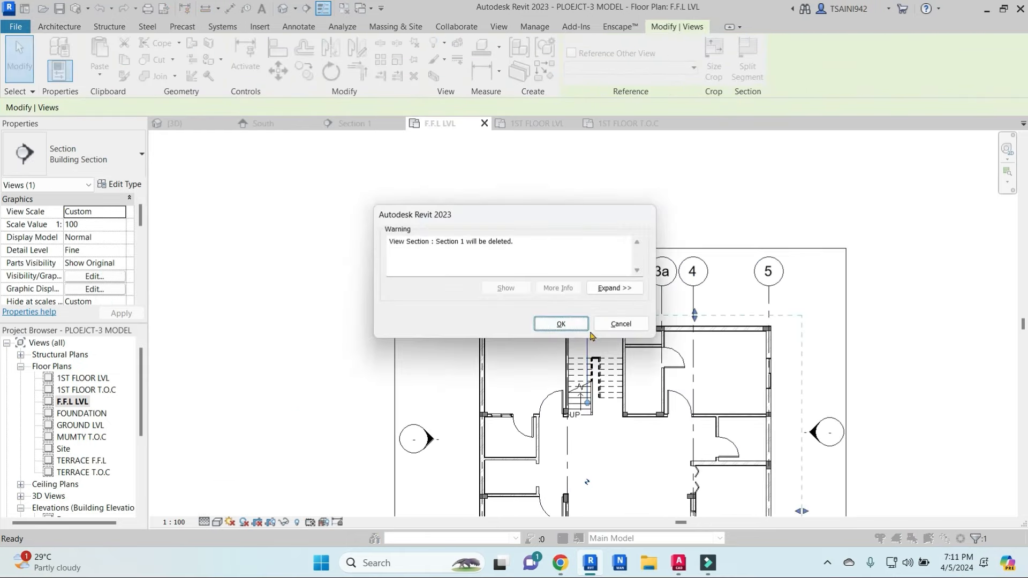
click(558, 322)
Step: Edit the boundary of the surrounding Generic 150mm floor, moving its north edge outward to 16' 6" from the north wall
scroll(648, 390, down, 2)
scroll(648, 388, down, 1)
middle_drag(647, 388, 618, 316)
scroll(675, 228, up, 2)
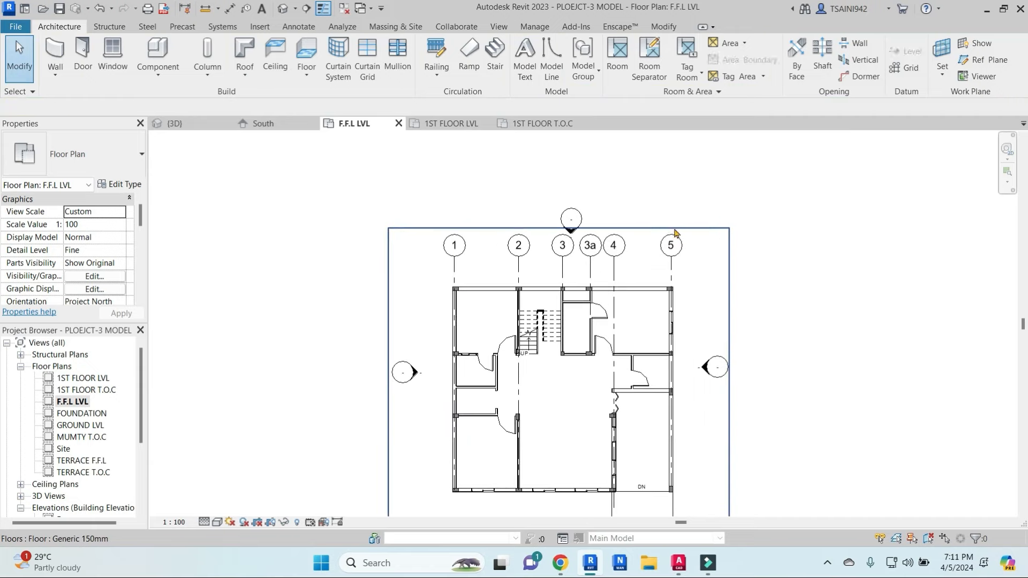
click(675, 228)
click(598, 228)
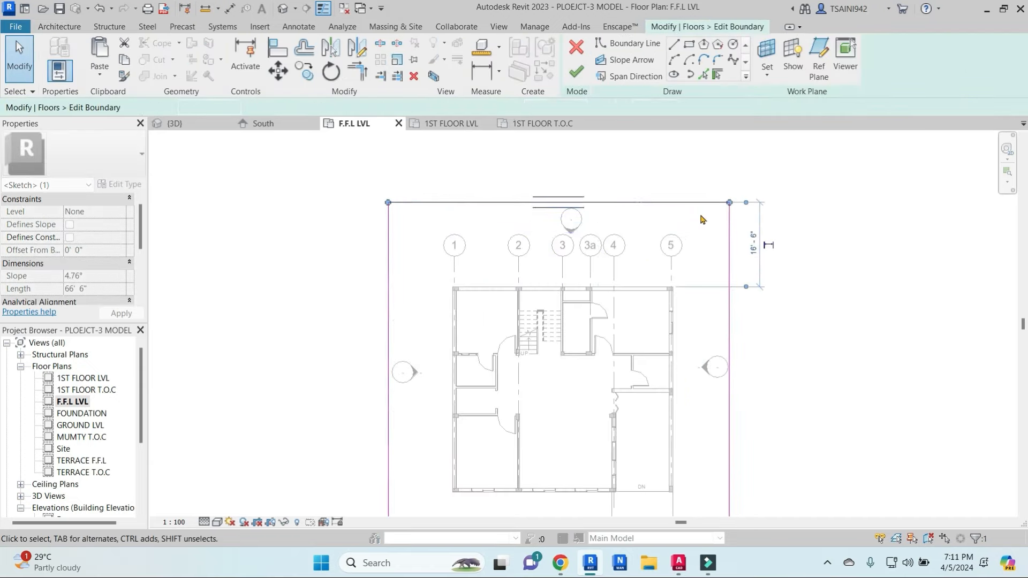
scroll(766, 262, down, 2)
click(576, 70)
scroll(645, 251, up, 2)
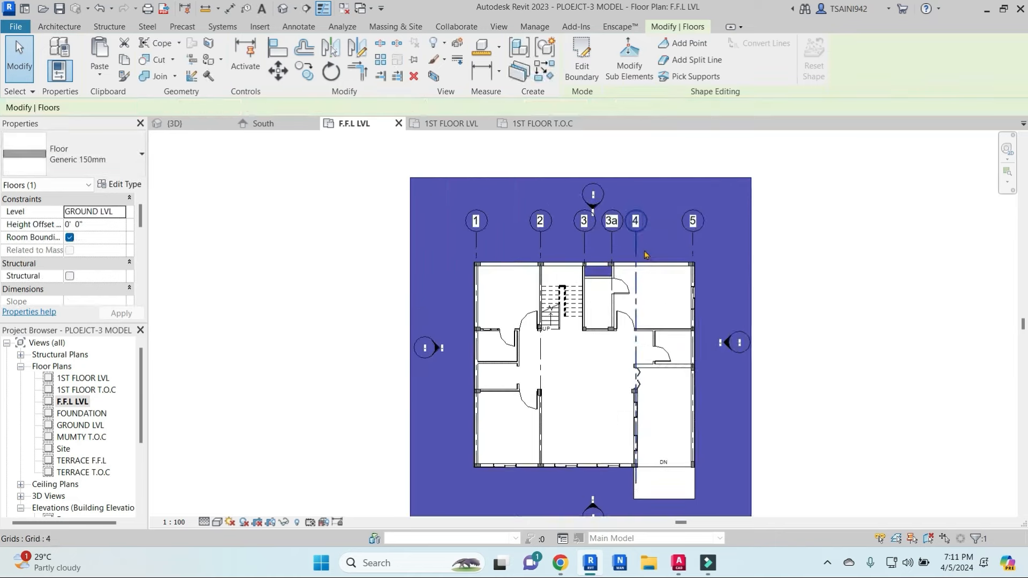
key(Escape)
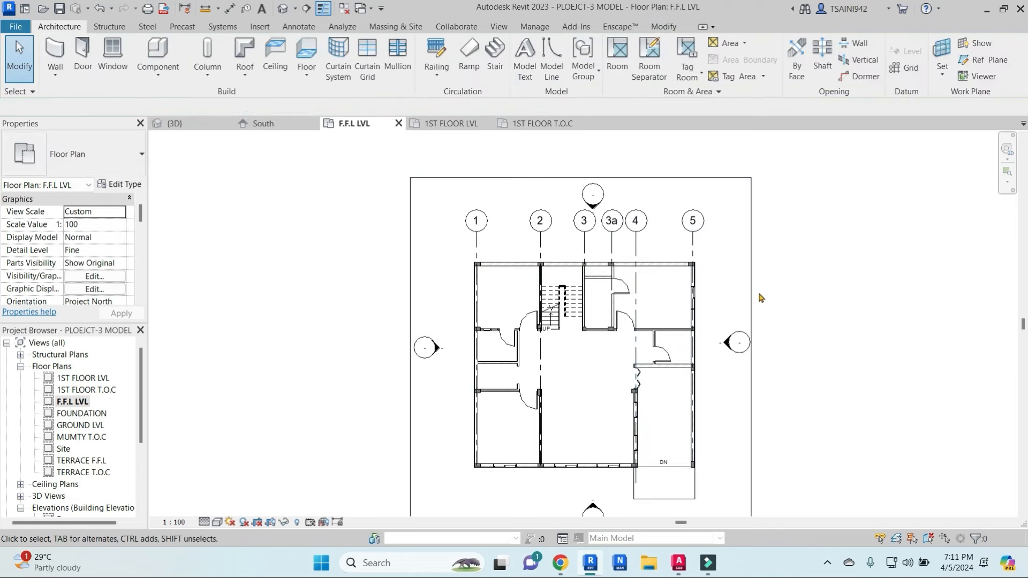
Step: Draw a horizontal grid line along the north wall from east to west, placing its bubble west of grid 1
click(693, 239)
scroll(699, 268, up, 3)
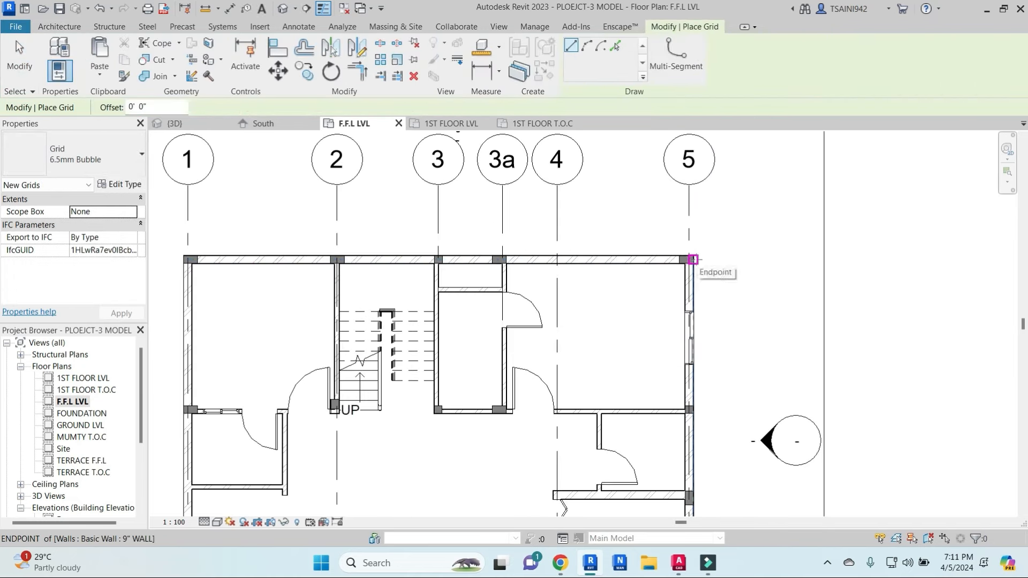
scroll(506, 259, down, 3)
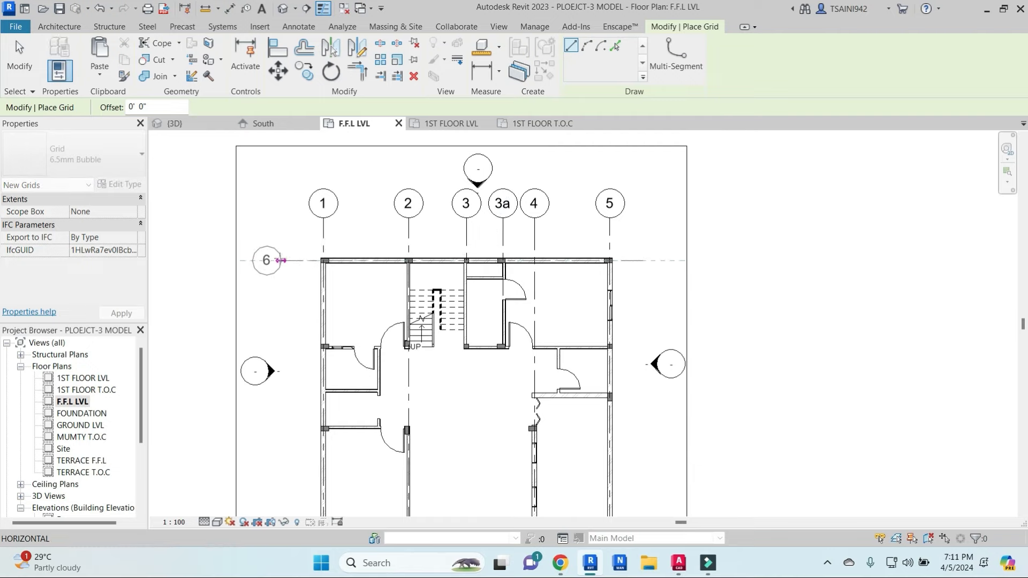
click(278, 261)
Step: Draw a horizontal grid line west from the east-wall column level with the staircase's south end, aligning its head with grid 6
middle_drag(570, 377, 638, 343)
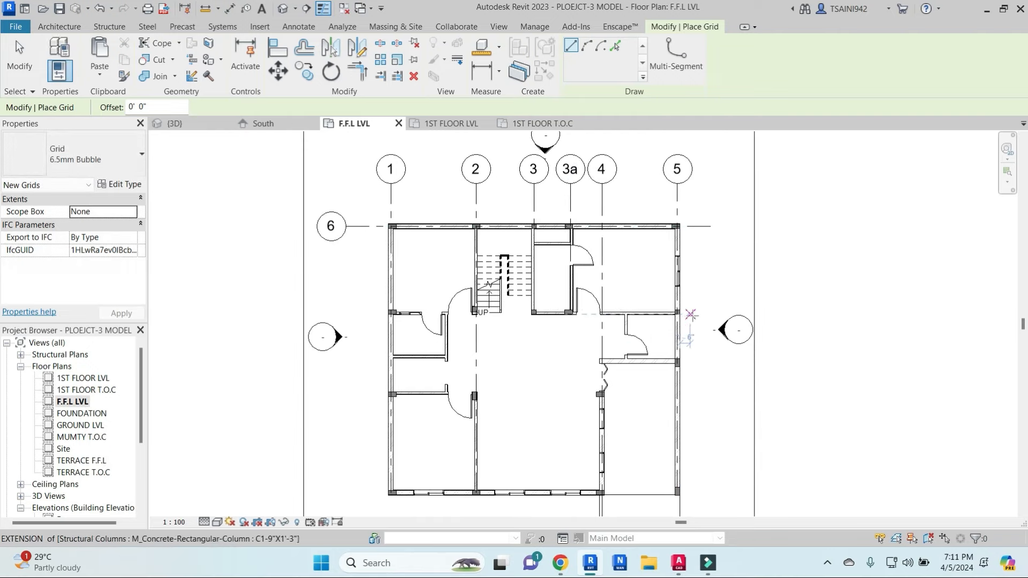
scroll(677, 316, up, 4)
click(675, 302)
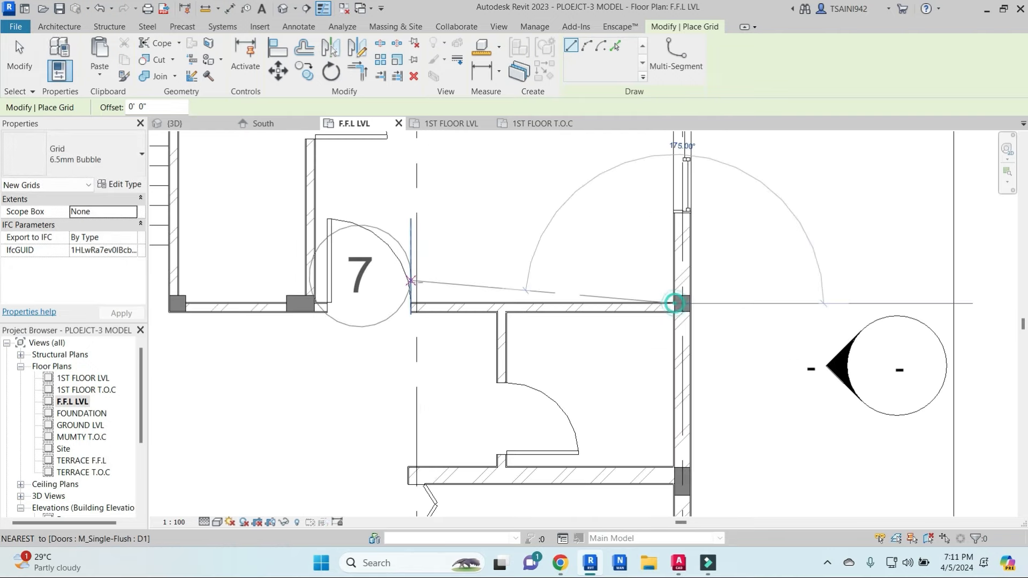
scroll(412, 287, down, 1)
middle_drag(290, 300, 987, 316)
scroll(647, 306, down, 3)
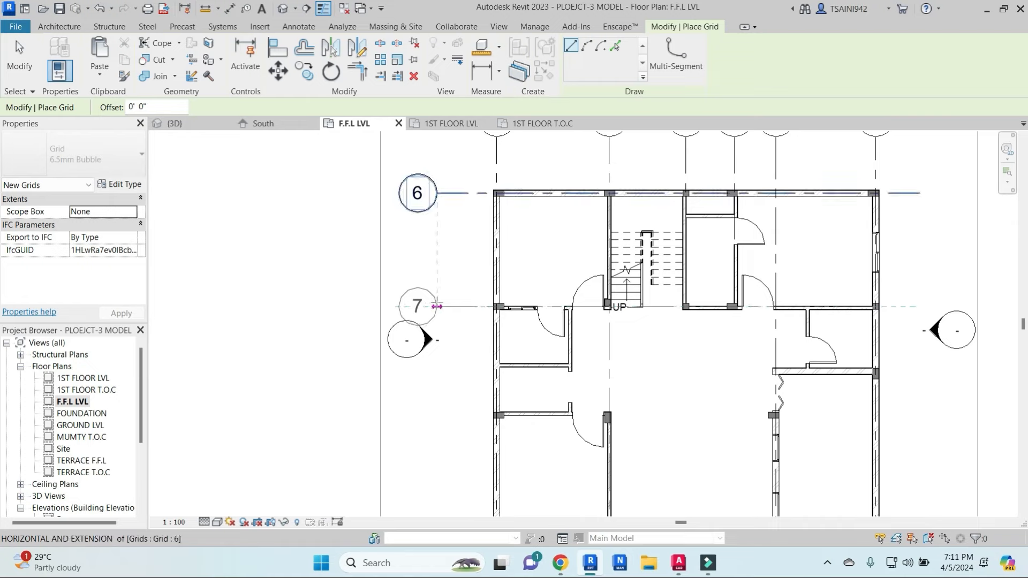
click(438, 306)
key(Escape)
key(Escape)
Step: Move the west elevation marker further west, clear of the grid 7 bubble
drag(323, 292, 477, 398)
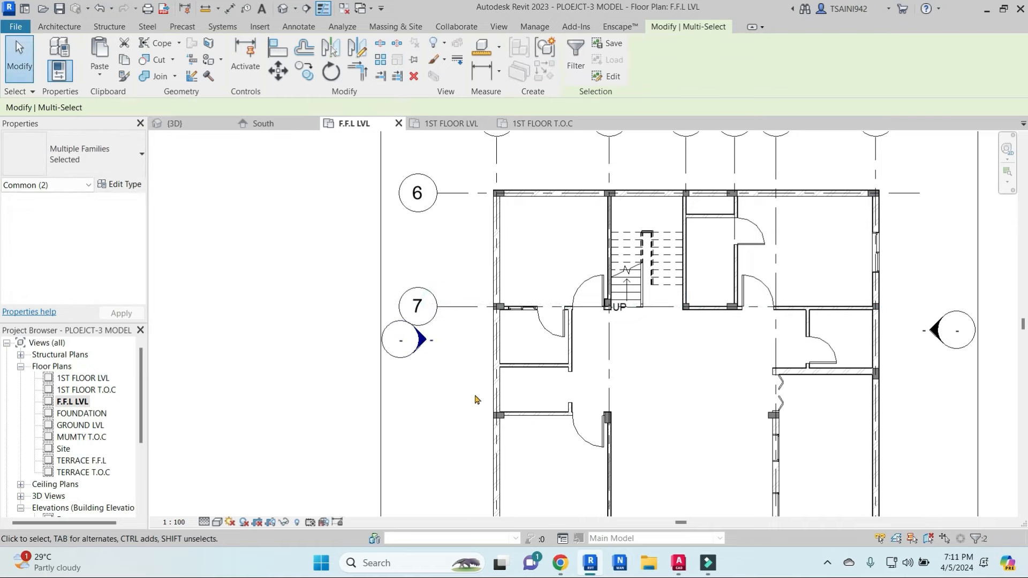
key(Escape)
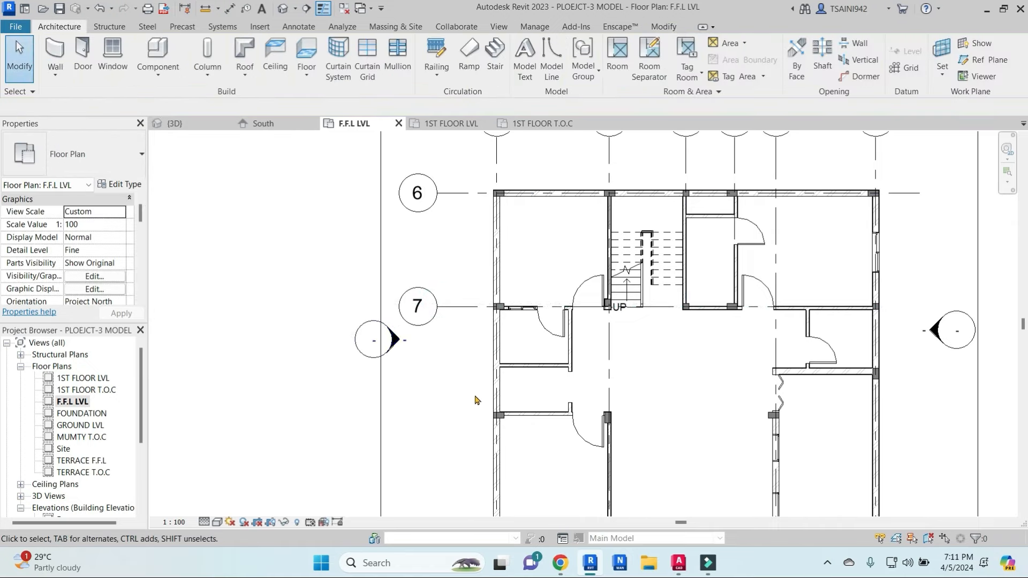
Step: Extend the east end of grid 7 past the east wall until it lines up with the end of grid 6
scroll(475, 399, down, 6)
scroll(470, 362, up, 1)
click(471, 360)
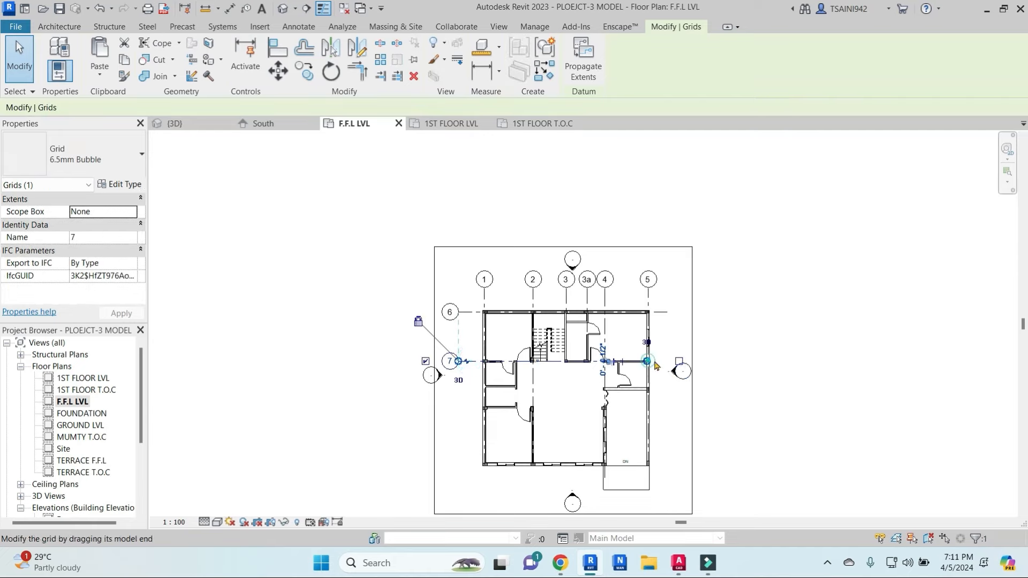
drag(659, 361, 666, 361)
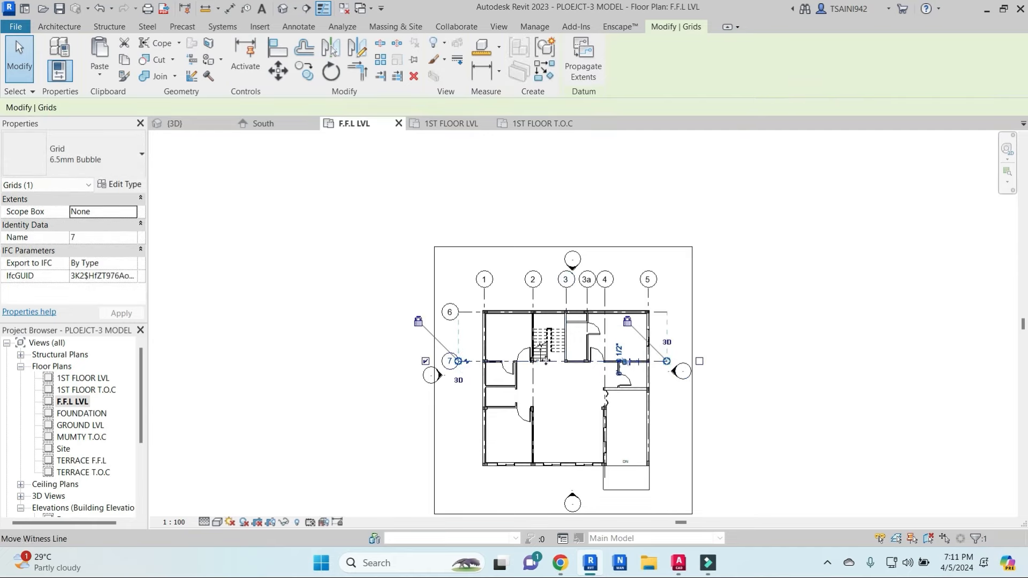
Step: Draw a short horizontal grid line east from the next east-wall column south of grid 7, its bubble outside the building
key(g)
key(r)
scroll(649, 390, up, 4)
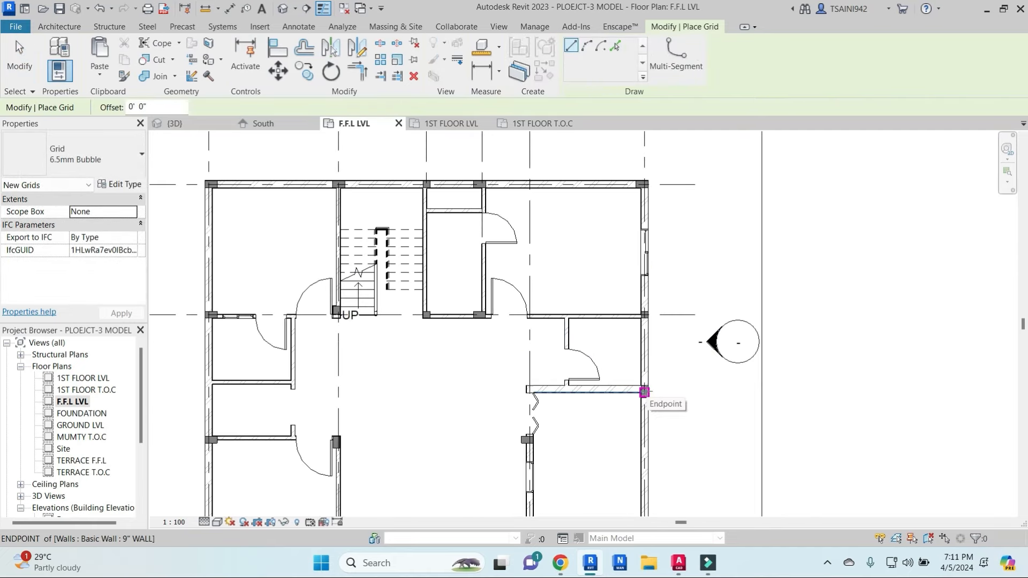
click(644, 392)
scroll(538, 392, down, 2)
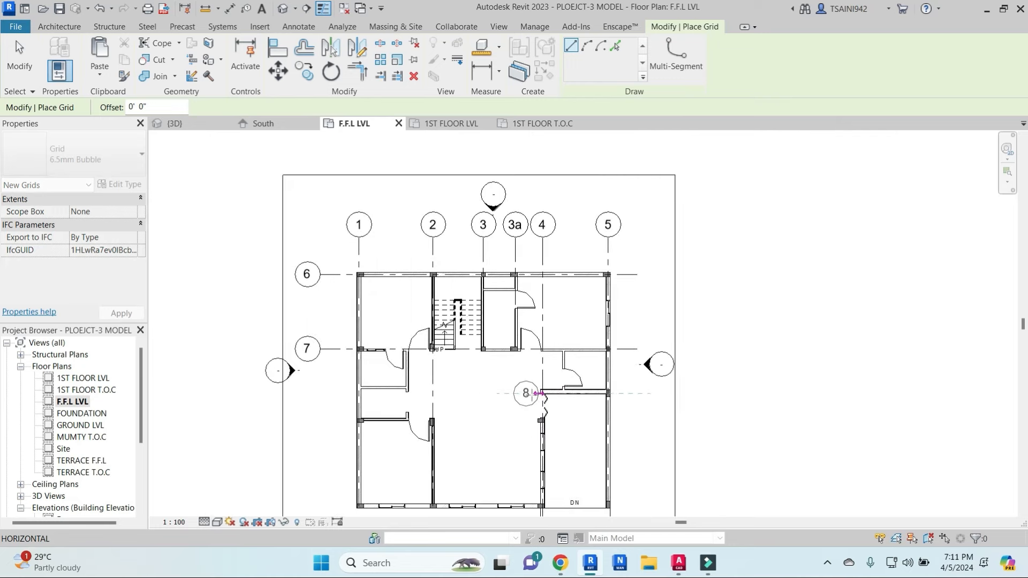
scroll(613, 394, up, 5)
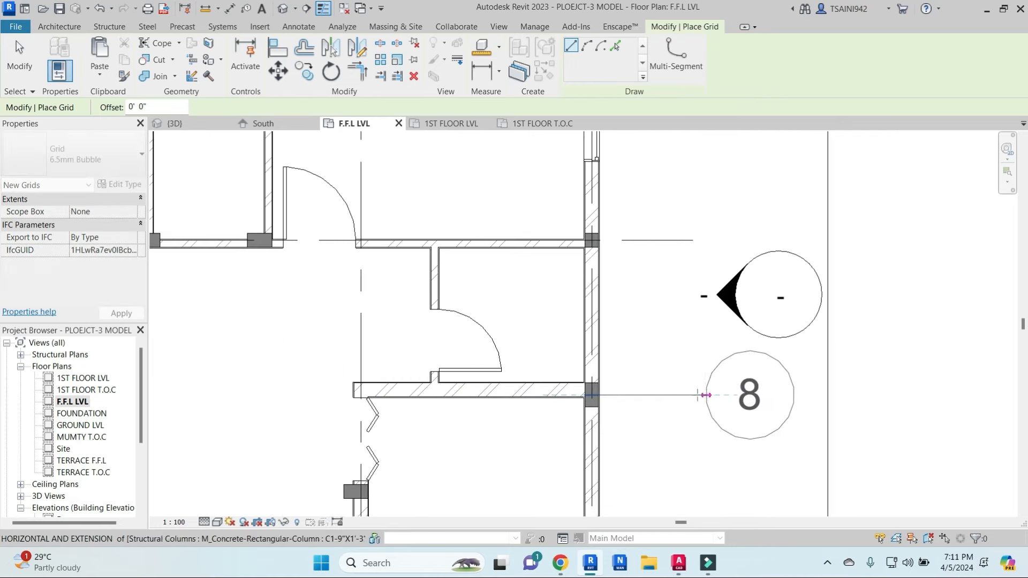
click(693, 395)
key(Escape)
key(Escape)
scroll(732, 397, down, 4)
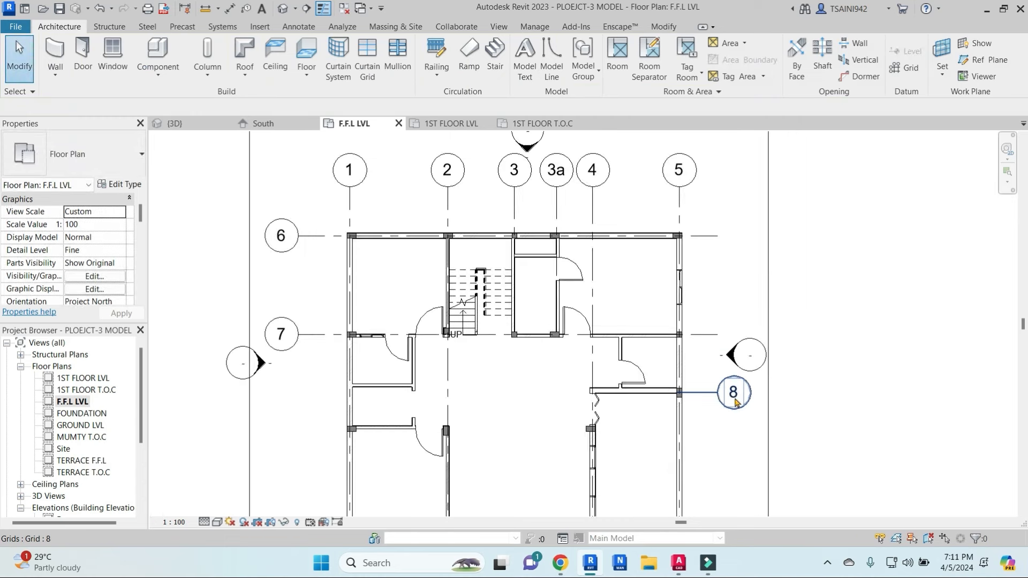
Step: Rename the horizontal grid line along the north wall as A
double_click(735, 394)
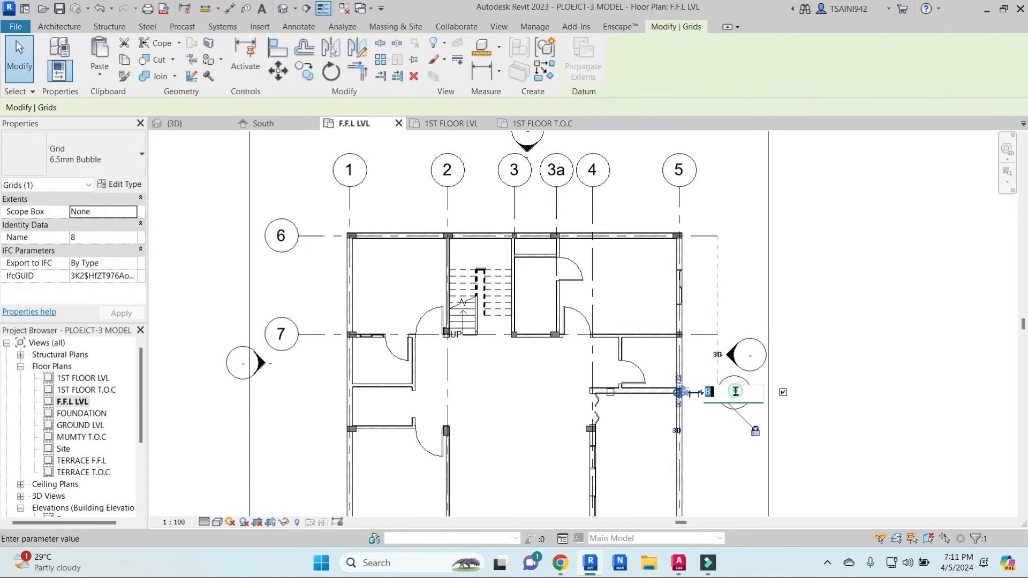
click(281, 235)
click(282, 235)
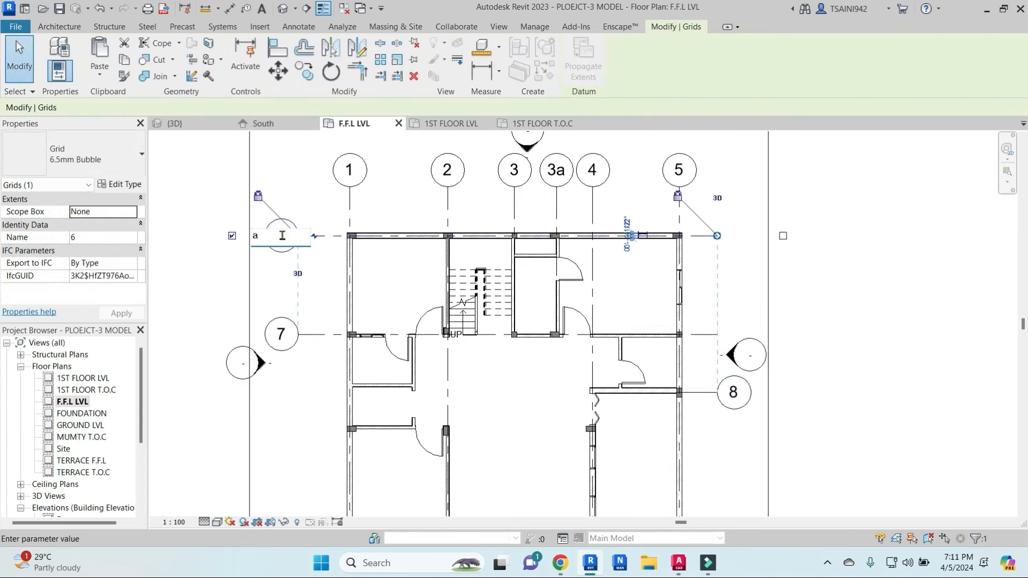
text(A)
key(Return)
Step: Rename horizontal grid line 7 as B
click(281, 333)
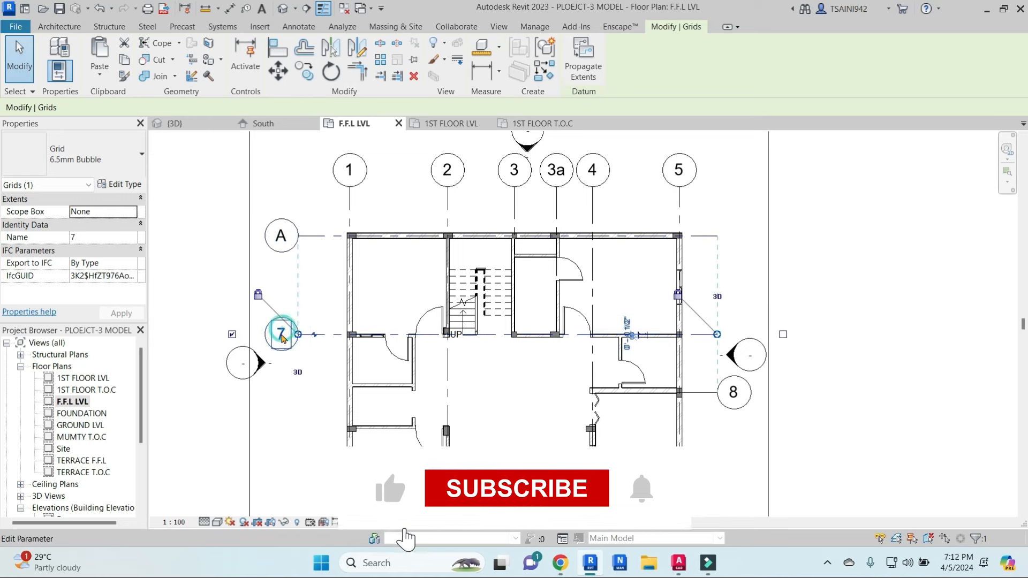
click(282, 335)
text(B)
key(Return)
Step: Rename the short horizontal grid line 8 at the east wall as B'
click(733, 393)
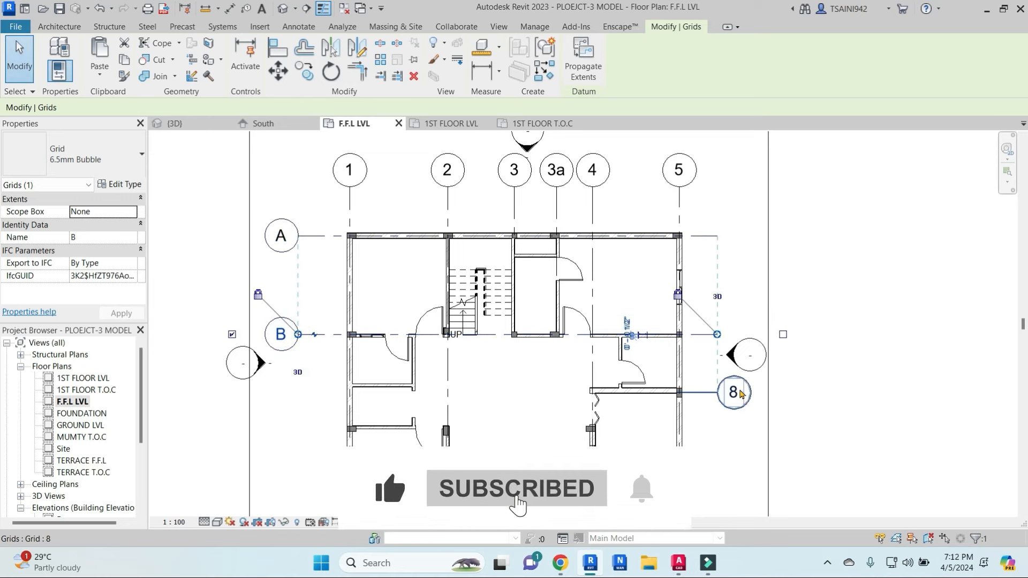
click(731, 394)
text(B)
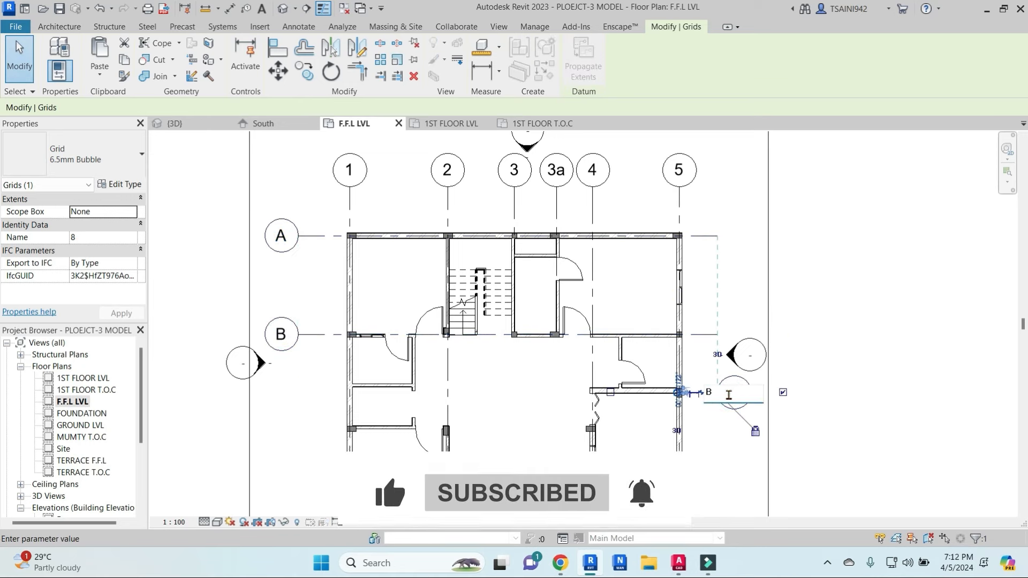
text(')
key(Return)
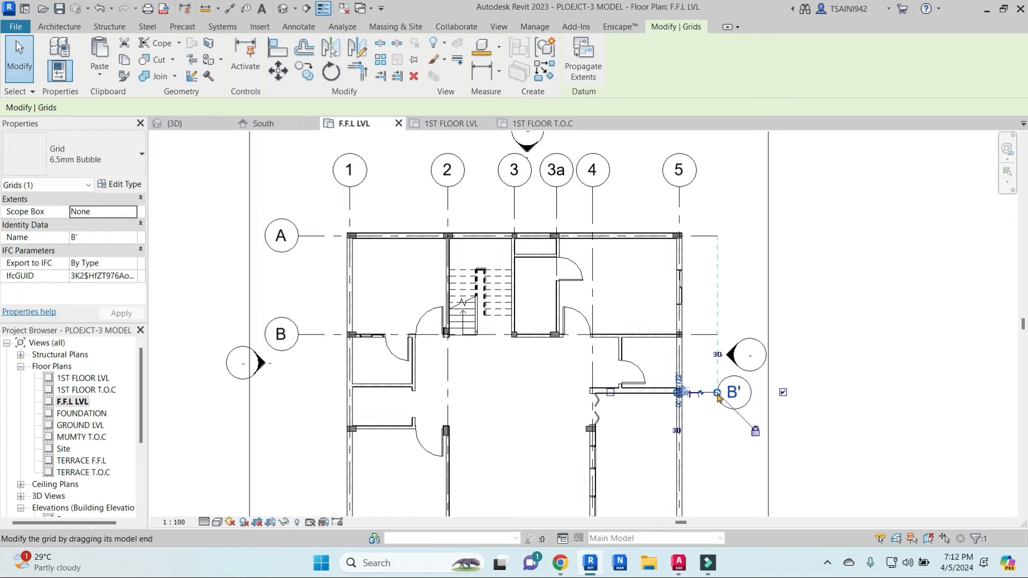
Step: Stretch the bubble end of grid B' across the building to the west side, in line with bubbles A and B
drag(717, 396, 299, 392)
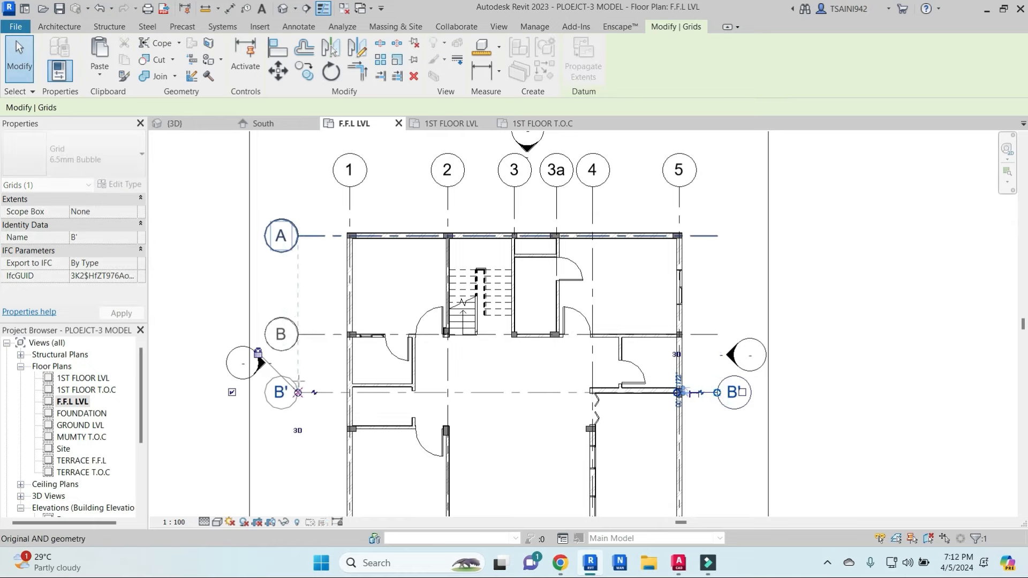
scroll(322, 357, down, 2)
middle_drag(322, 357, 433, 262)
click(433, 263)
click(436, 286)
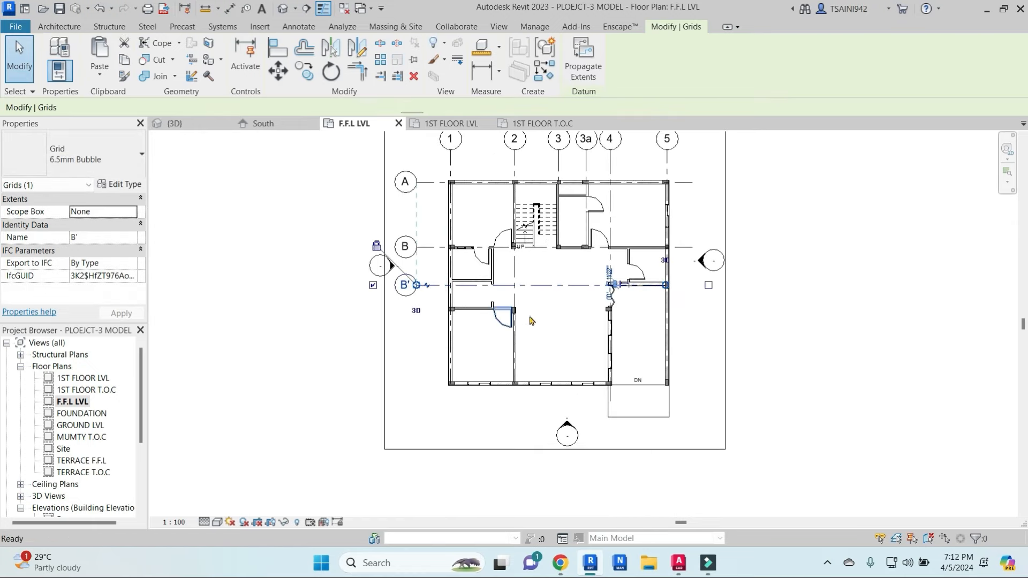
Step: Draw a horizontal grid line through the column row south of B', running past the east wall with its bubble aligned under B'
key(g)
key(r)
click(450, 308)
key(Escape)
scroll(450, 308, up, 4)
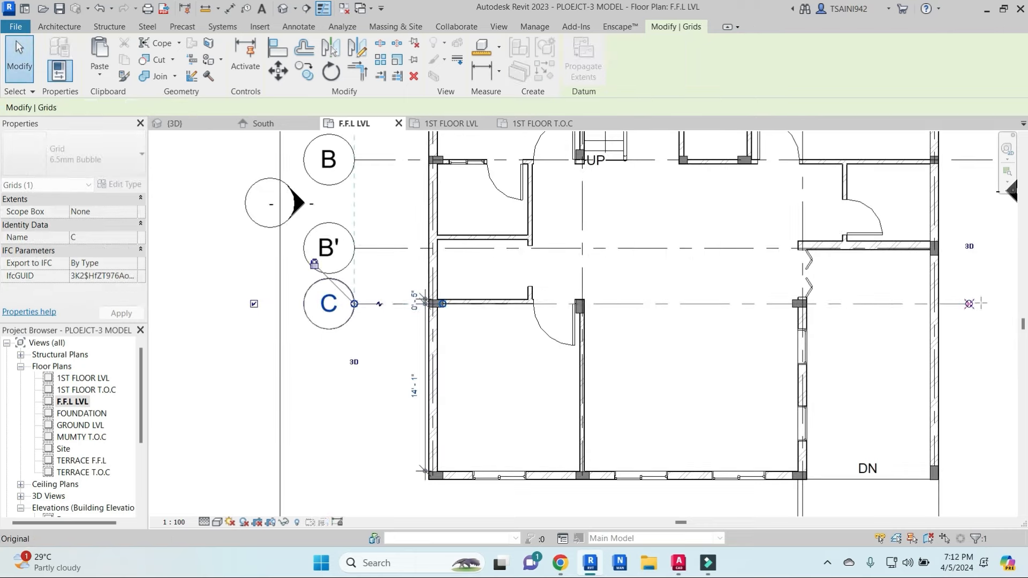
key(Escape)
Step: Draw a horizontal grid line along the south wall from beyond the east wall to the west, its bubble aligned with the other lettered grids
key(g)
key(r)
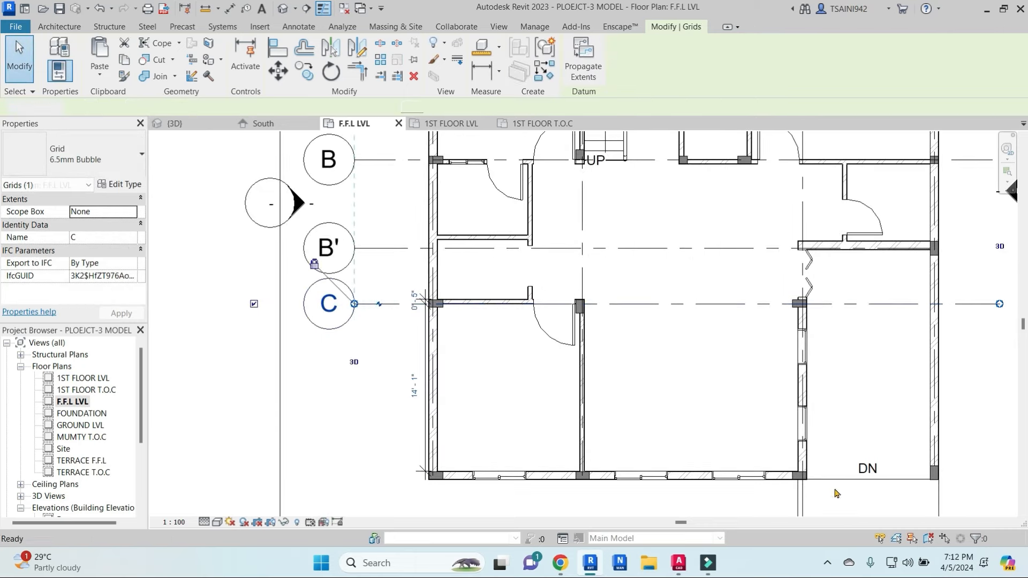
click(993, 475)
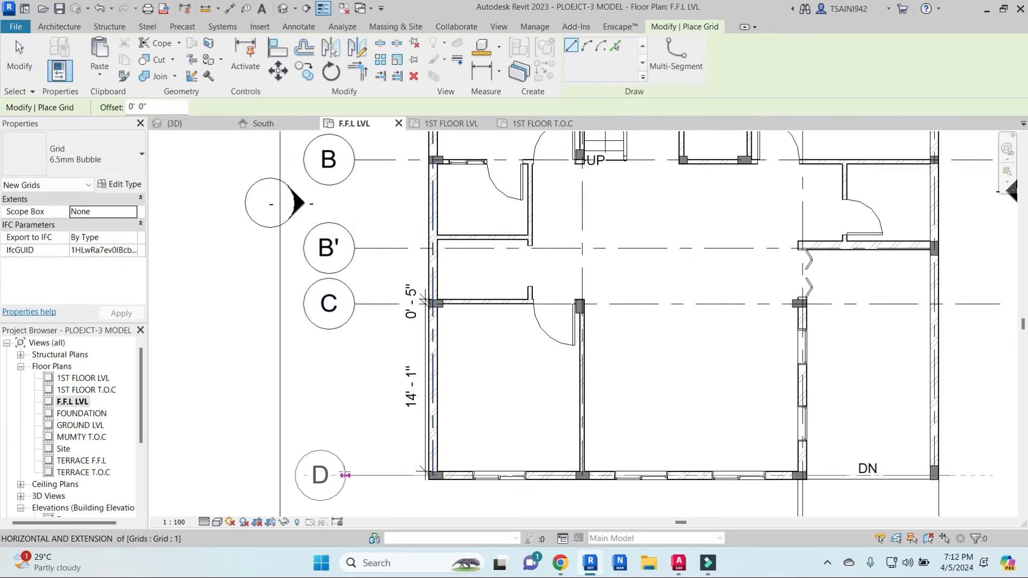
click(354, 475)
scroll(354, 322, down, 5)
scroll(501, 383, up, 2)
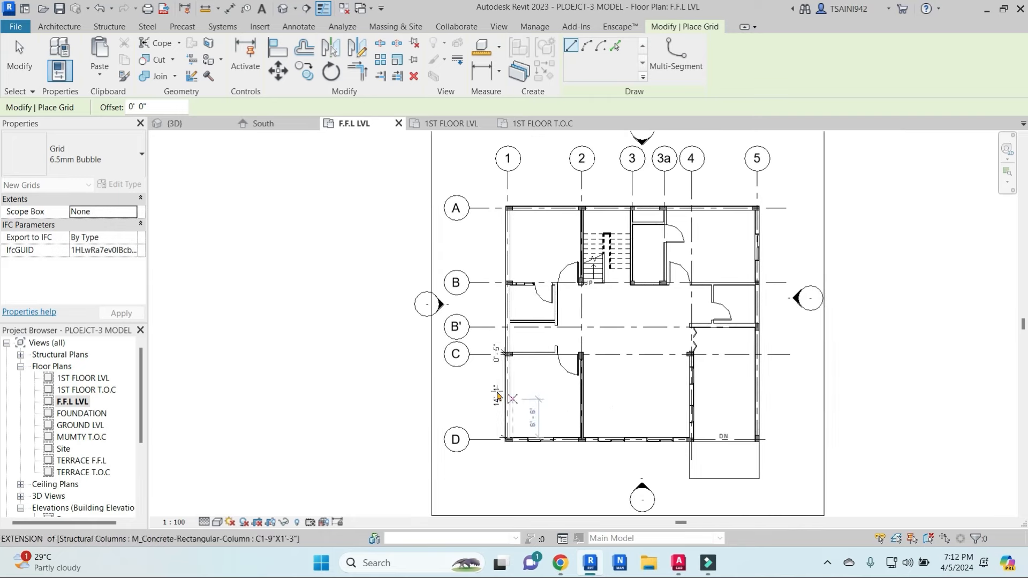
key(Escape)
key(Escape)
scroll(505, 375, down, 2)
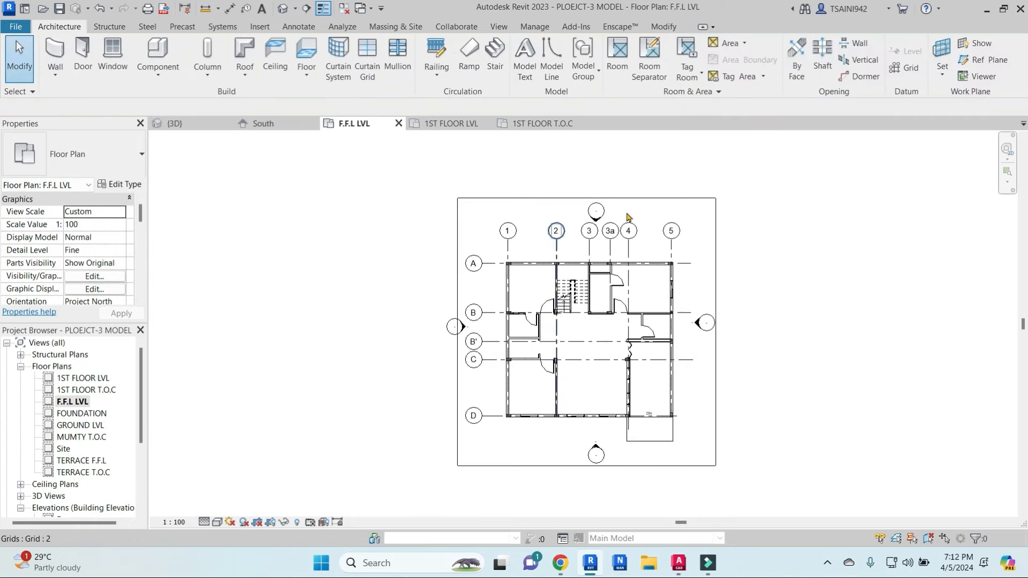
Step: Place a continuous aligned dimension string across grids 5, 4, 3a, 3, 2 and 1, just north of the building
key(d)
key(i)
scroll(677, 253, up, 2)
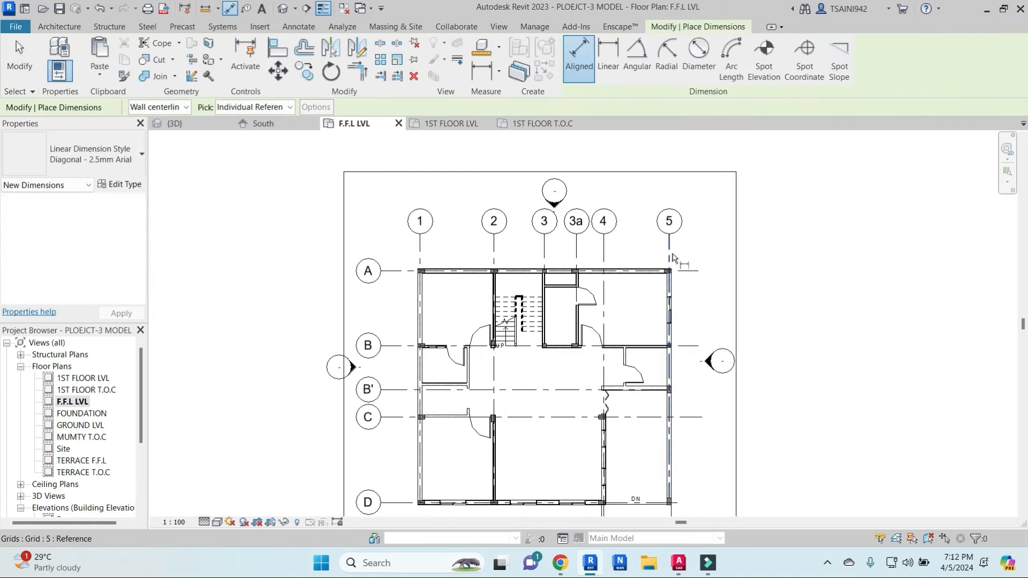
click(671, 247)
click(629, 248)
click(609, 252)
click(544, 252)
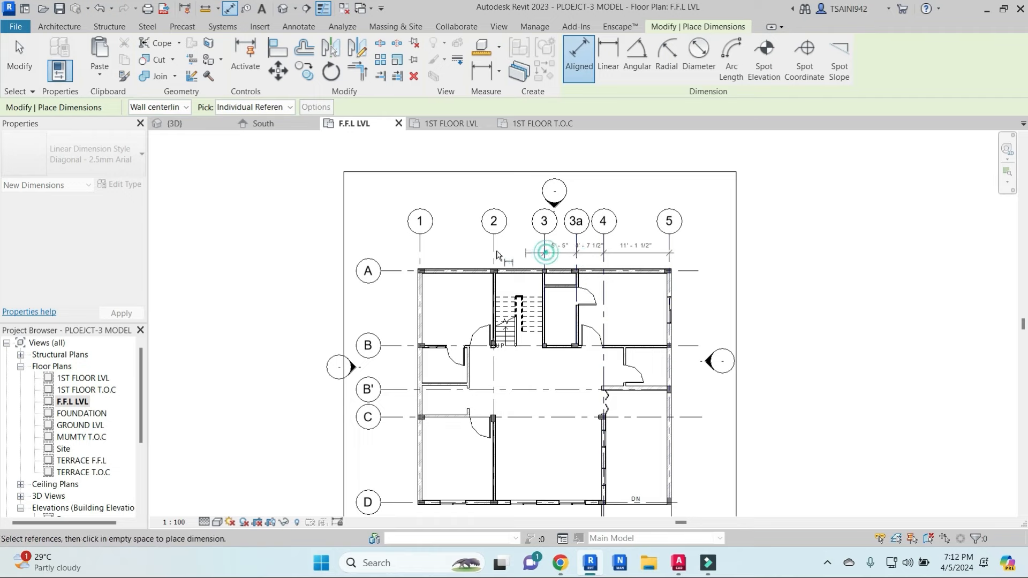
click(494, 249)
click(419, 249)
scroll(452, 255, up, 2)
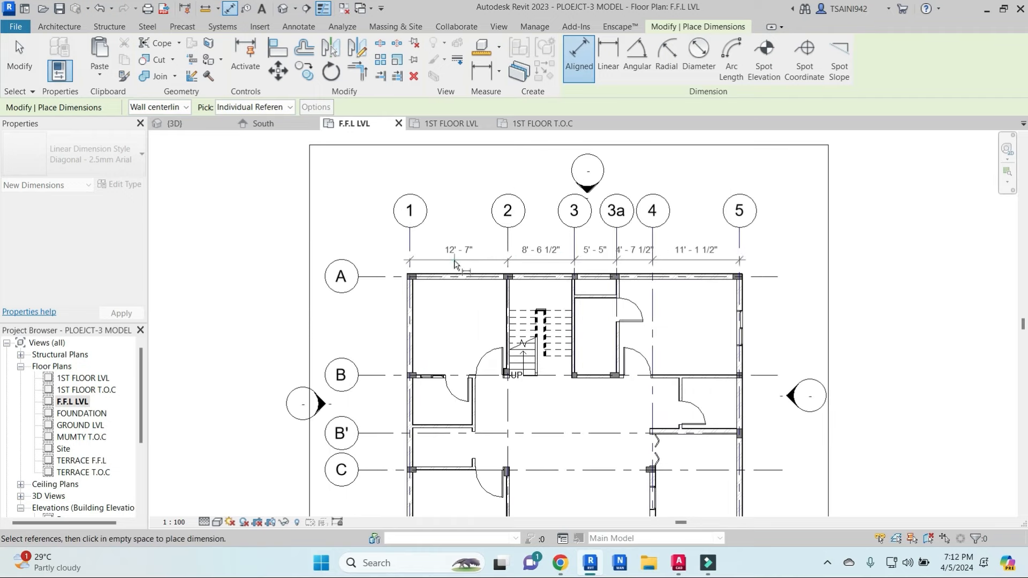
click(455, 257)
Step: Add an overall aligned dimension between grids 1 and 5 above the individual grid dimensions
click(740, 242)
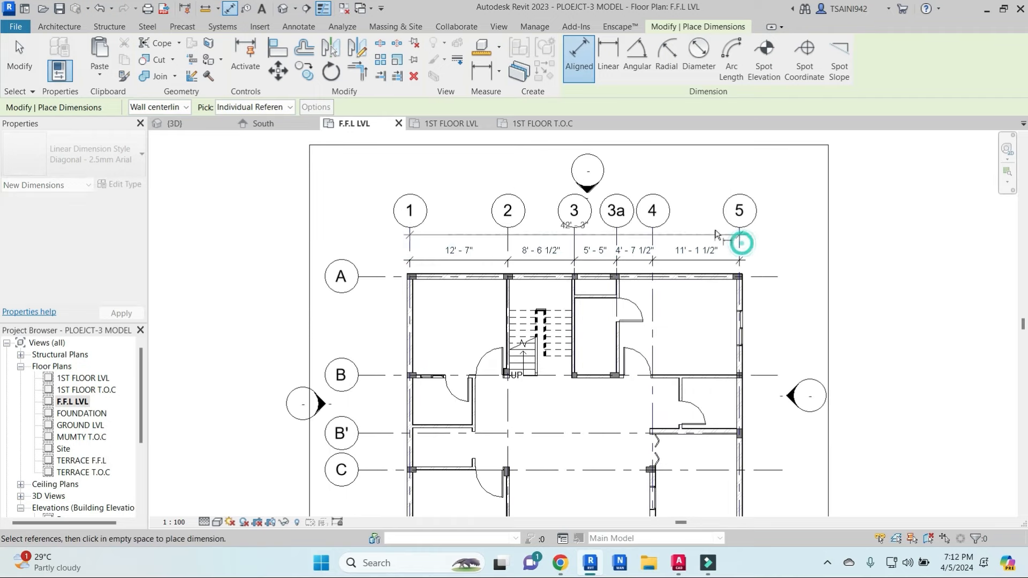
scroll(715, 232, up, 2)
click(645, 247)
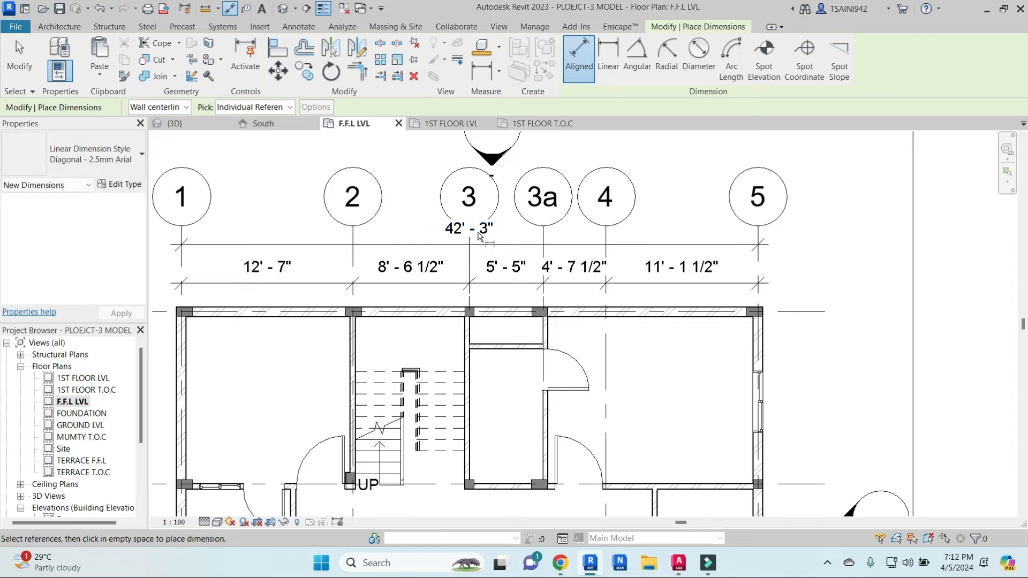
key(Escape)
scroll(479, 236, down, 1)
scroll(616, 244, up, 3)
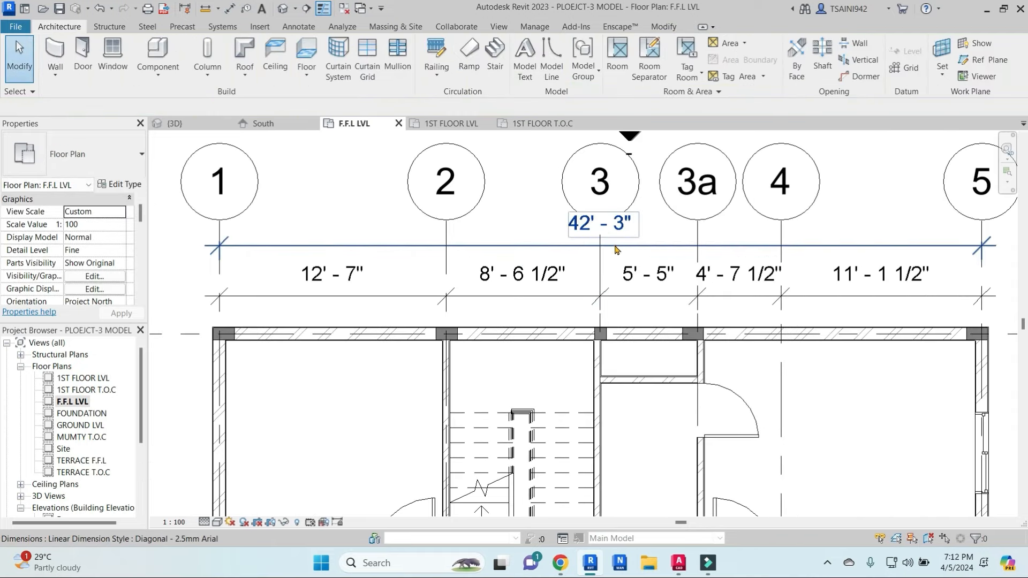
Step: Set the text background of the Diagonal - 2.5mm Arial dimension type to Transparent
click(616, 247)
click(120, 184)
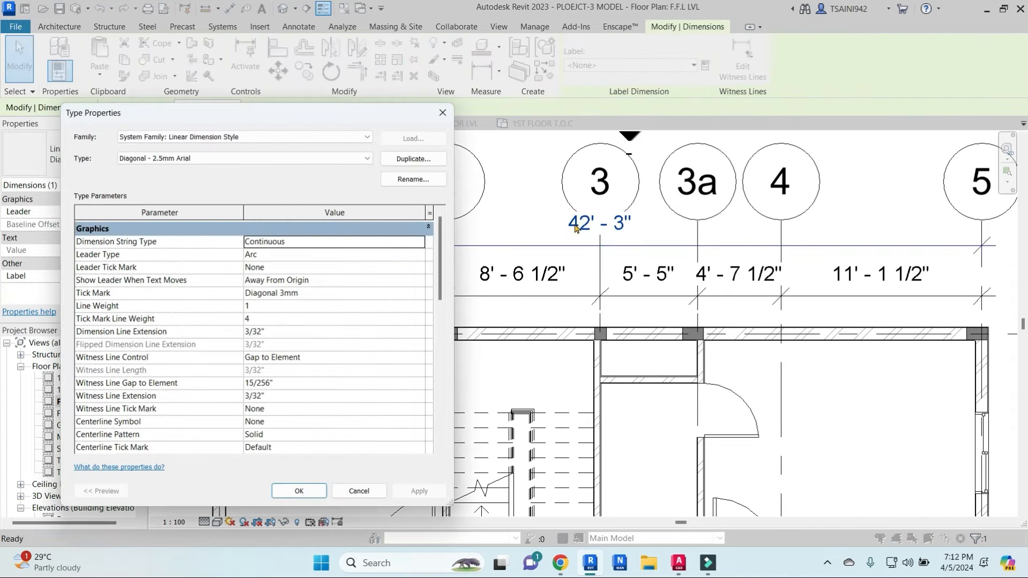
scroll(225, 303, down, 10)
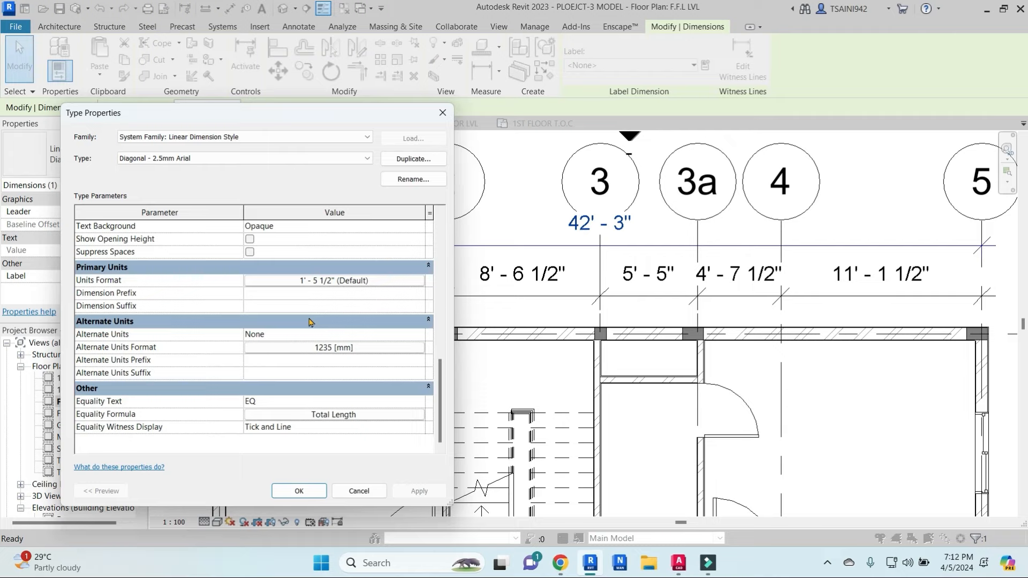
scroll(300, 375, up, 10)
scroll(313, 412, down, 5)
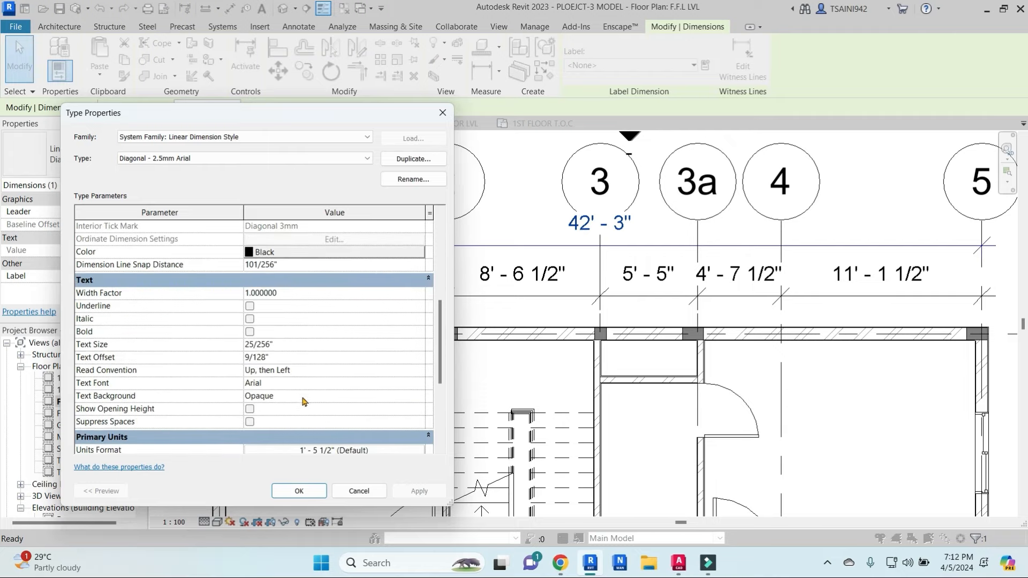
click(419, 397)
click(271, 422)
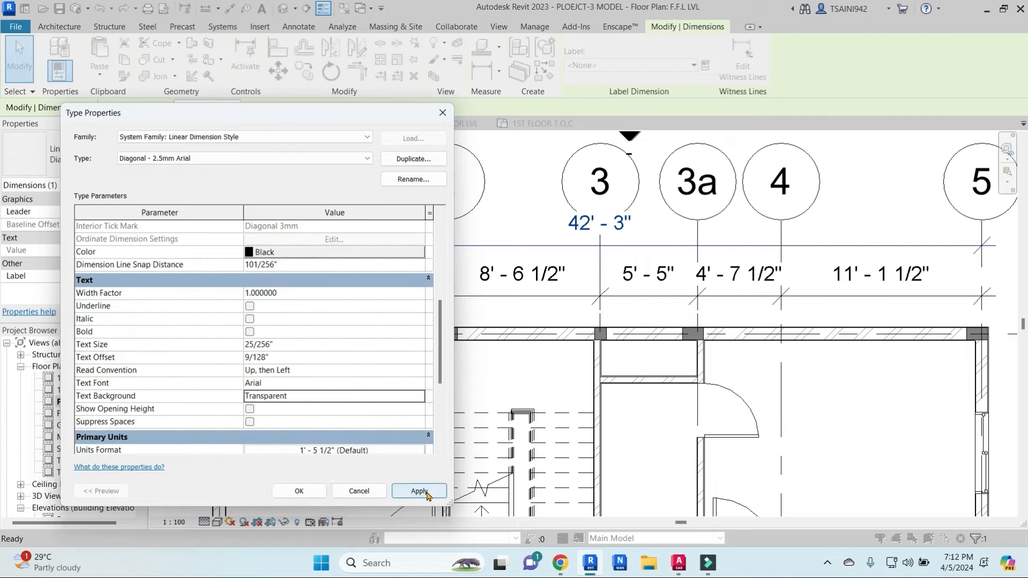
click(299, 491)
scroll(301, 499, down, 5)
key(Escape)
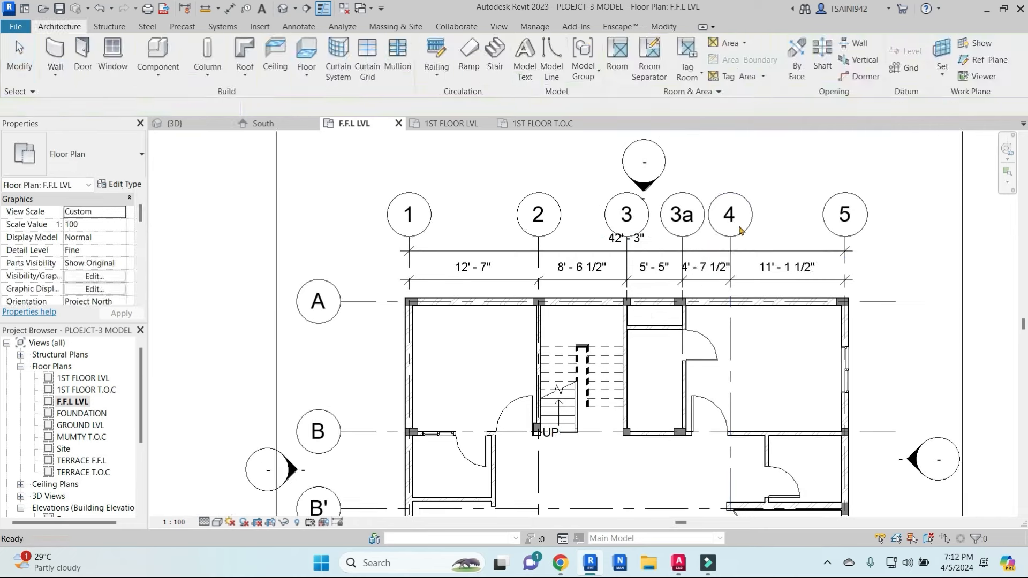
Step: Move the aligned bubbles of the numbered grids slightly further north, away from the overall dimension
click(731, 239)
drag(733, 242, 731, 233)
key(Escape)
scroll(731, 232, down, 3)
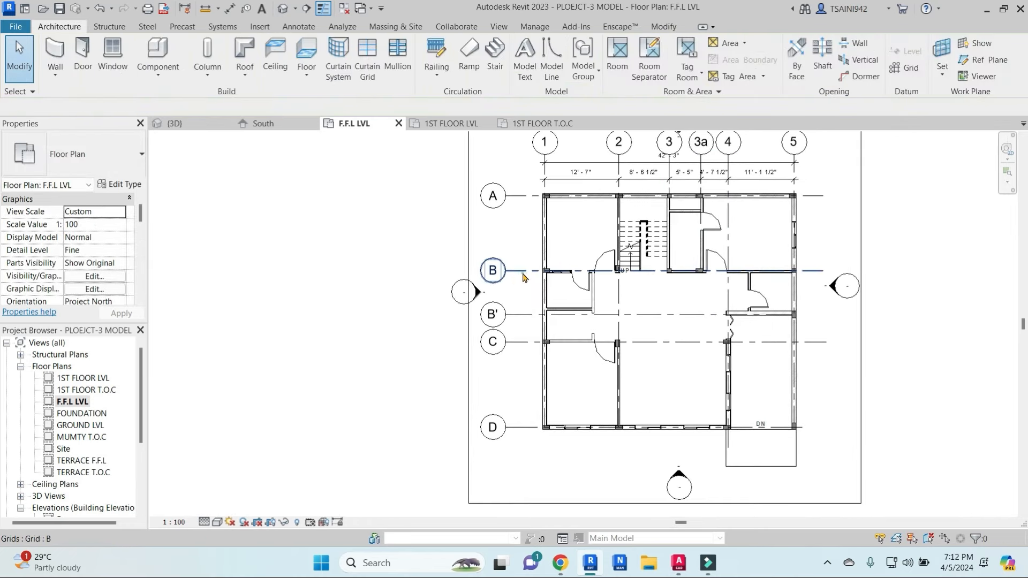
Step: Move the aligned bubbles of the lettered grids further west to make room for dimensions
click(505, 271)
drag(505, 271, 491, 271)
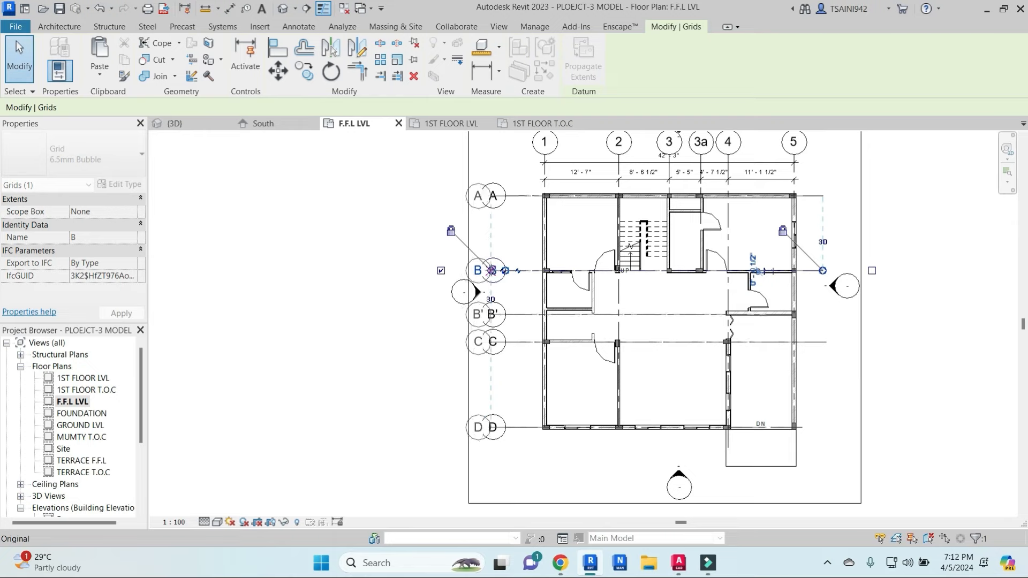
key(Escape)
Step: Place a continuous aligned dimension string through grids A, B, B', C and D, just west of the building
key(d)
key(i)
click(528, 197)
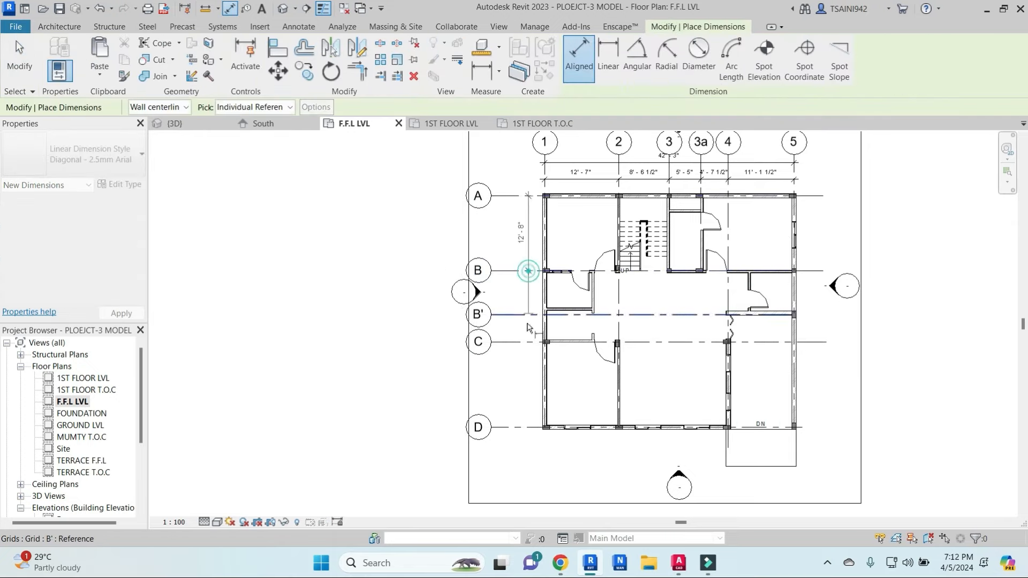
click(529, 270)
click(529, 315)
click(528, 342)
click(528, 426)
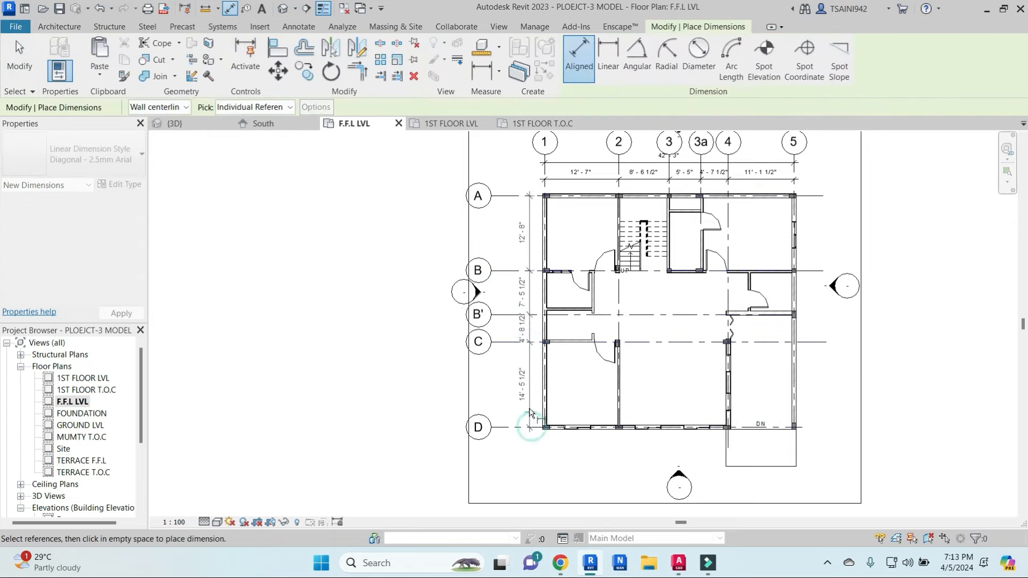
click(516, 431)
Step: Add an overall aligned dimension between grids D and A, west of the individual lettered-grid dimensions
click(511, 426)
click(513, 197)
click(509, 206)
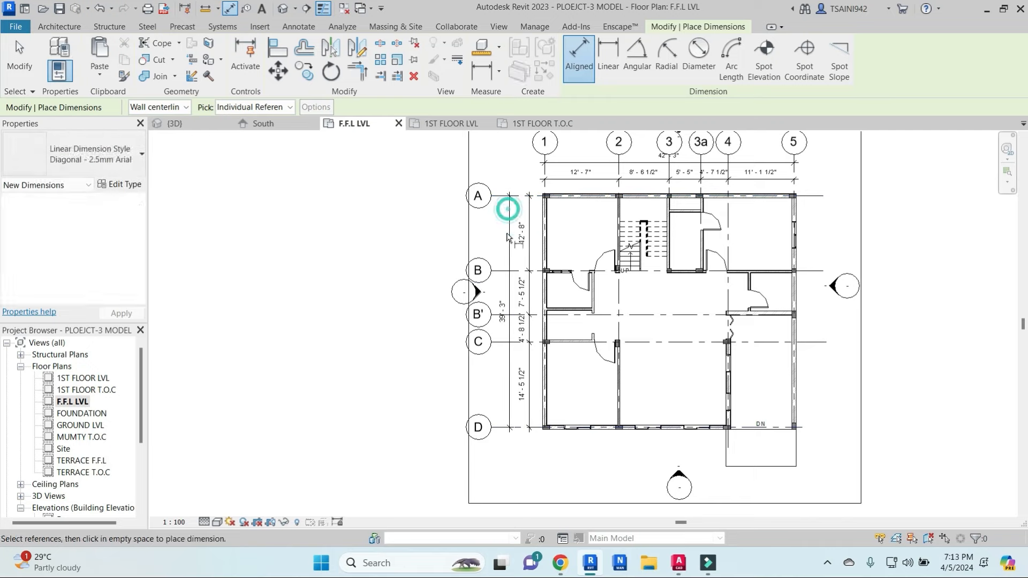
key(Escape)
key(Escape)
scroll(482, 268, up, 2)
scroll(669, 160, down, 3)
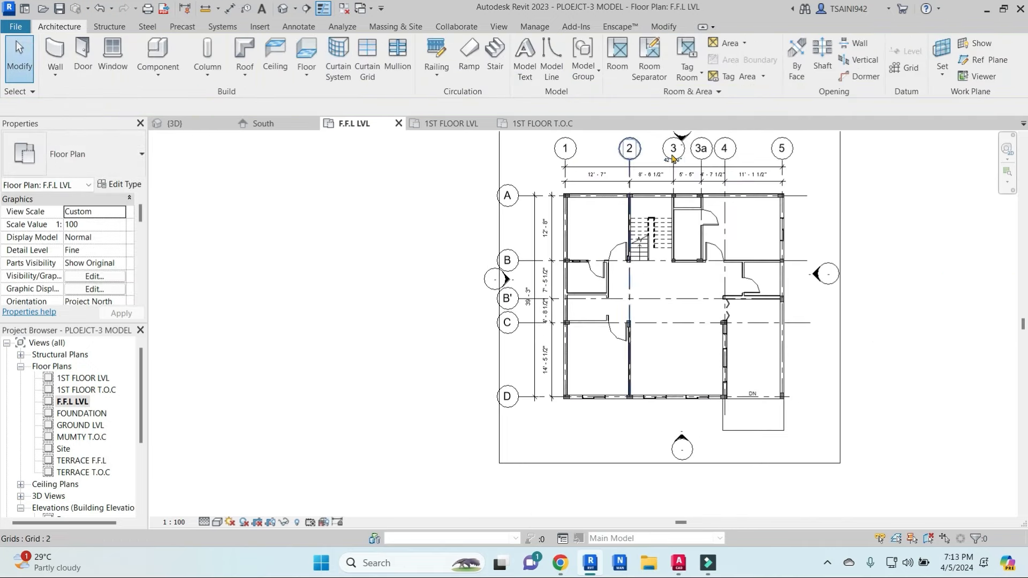
Step: Extend the east end of grid D past the east wall until it lines up with the end of grid A
middle_drag(796, 194, 779, 204)
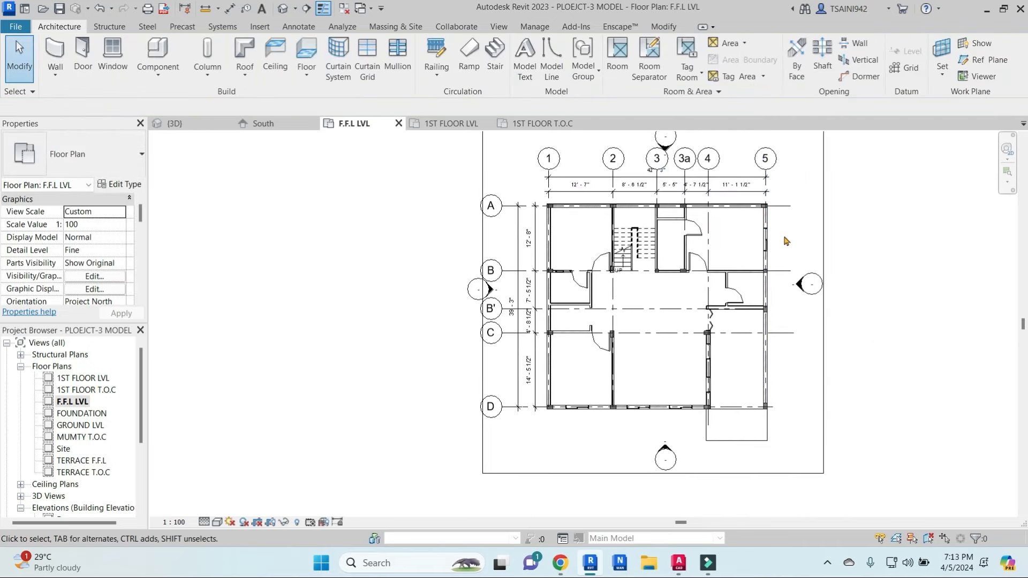
click(774, 415)
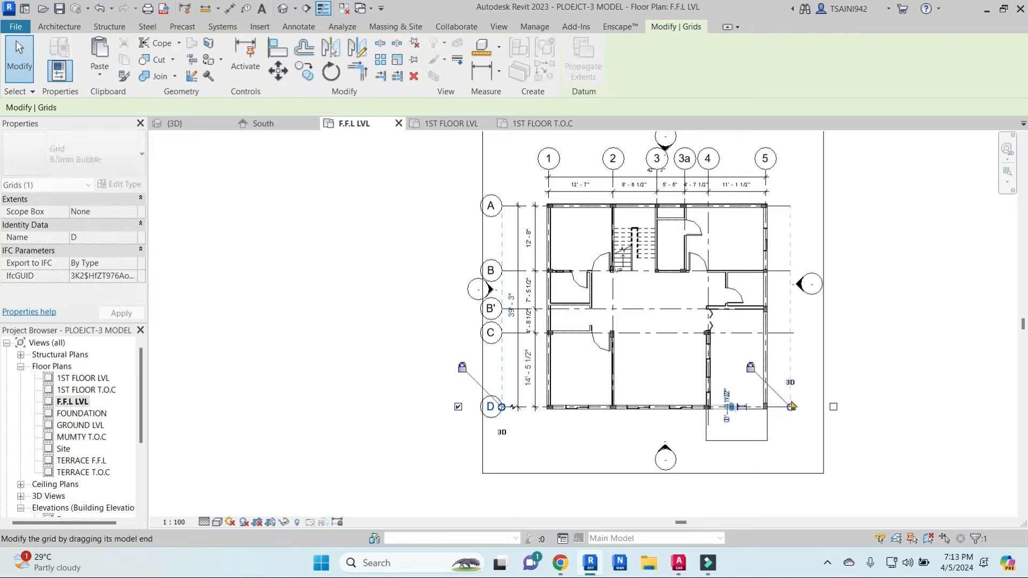
click(227, 461)
Step: Set the radius of the M_Grid Head - Circle annotation family type to 5 mm
scroll(51, 462, down, 3)
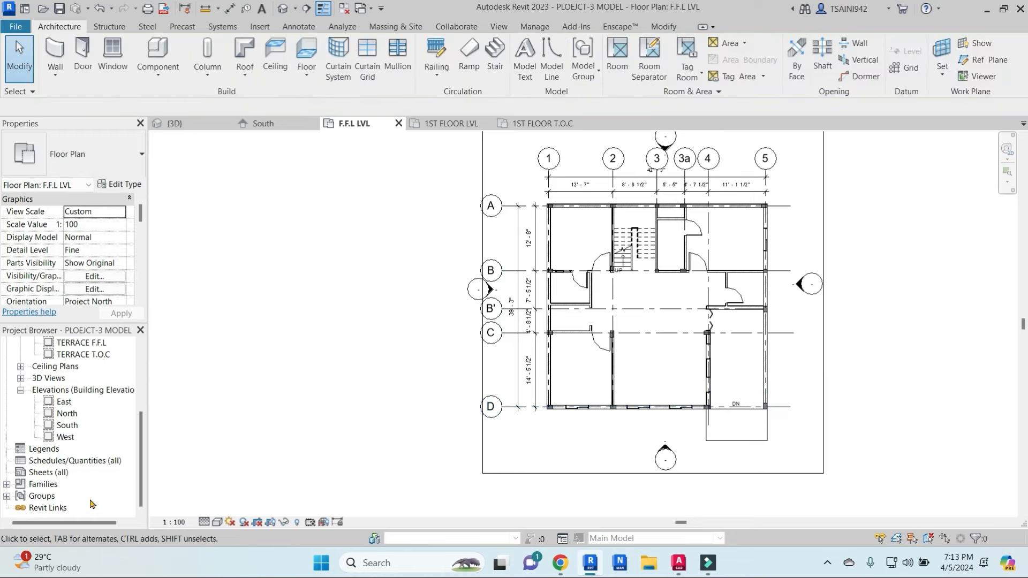
click(7, 485)
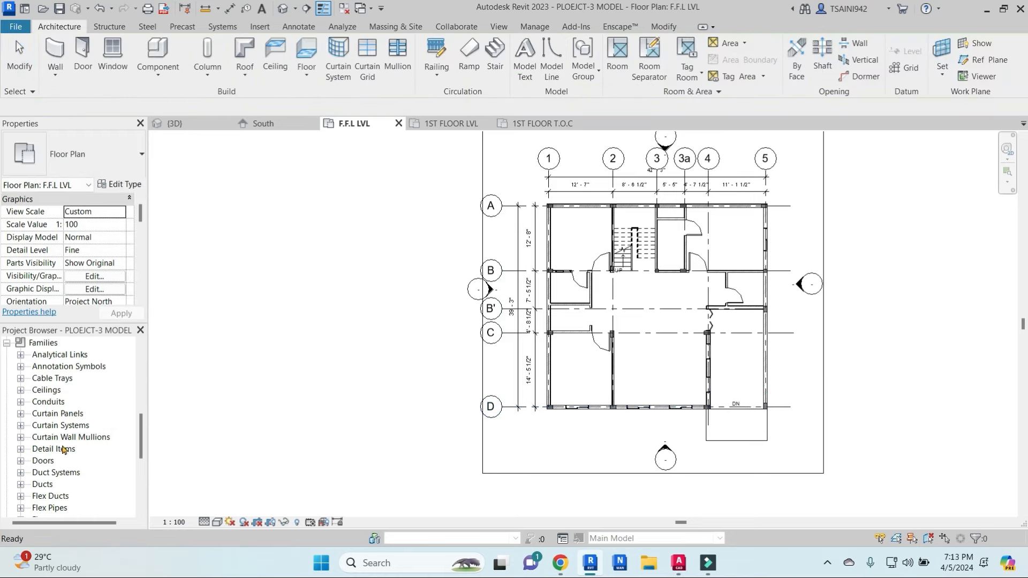
click(21, 367)
scroll(60, 396, down, 2)
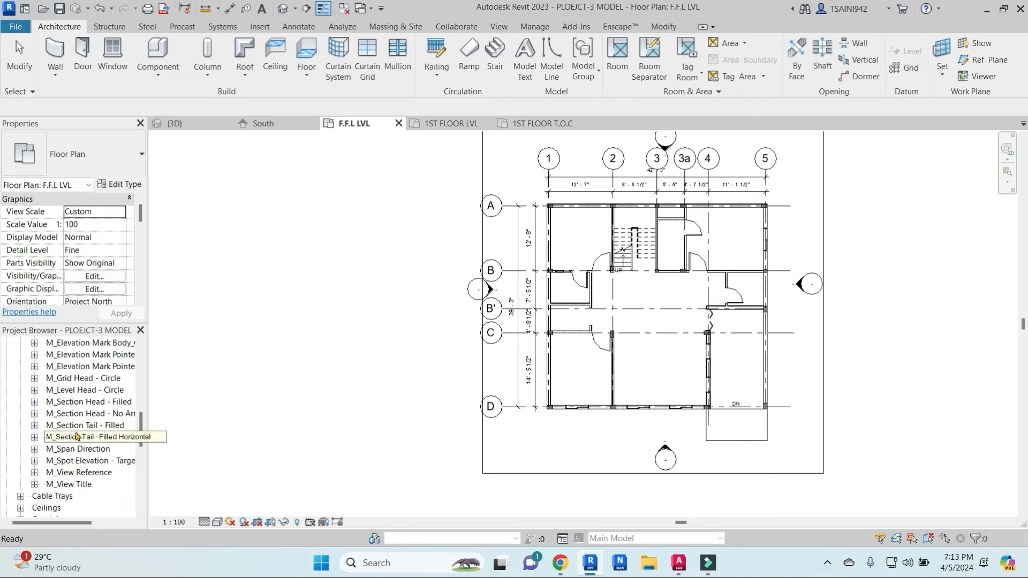
scroll(76, 437, up, 1)
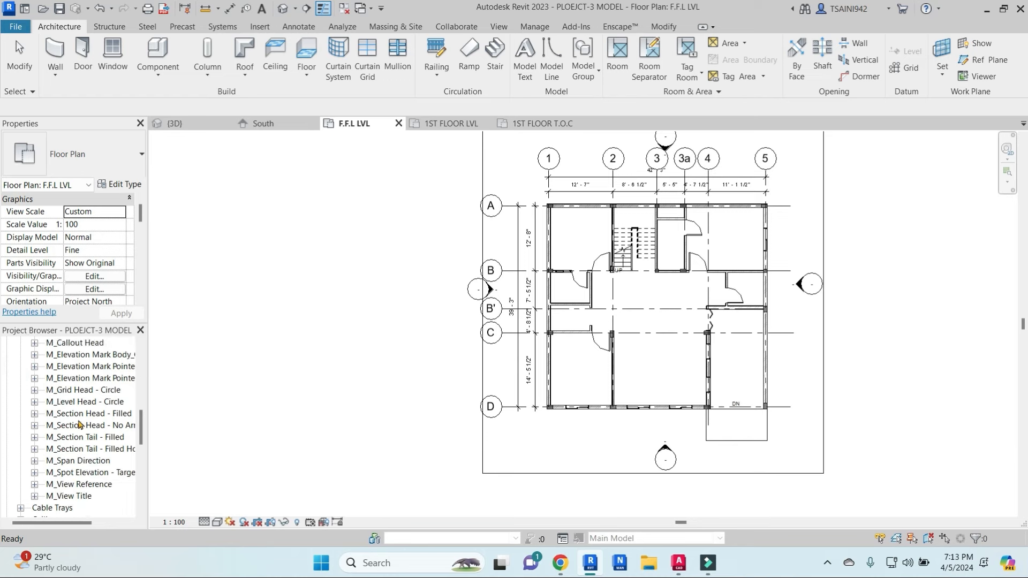
click(35, 391)
click(91, 402)
right_click(94, 401)
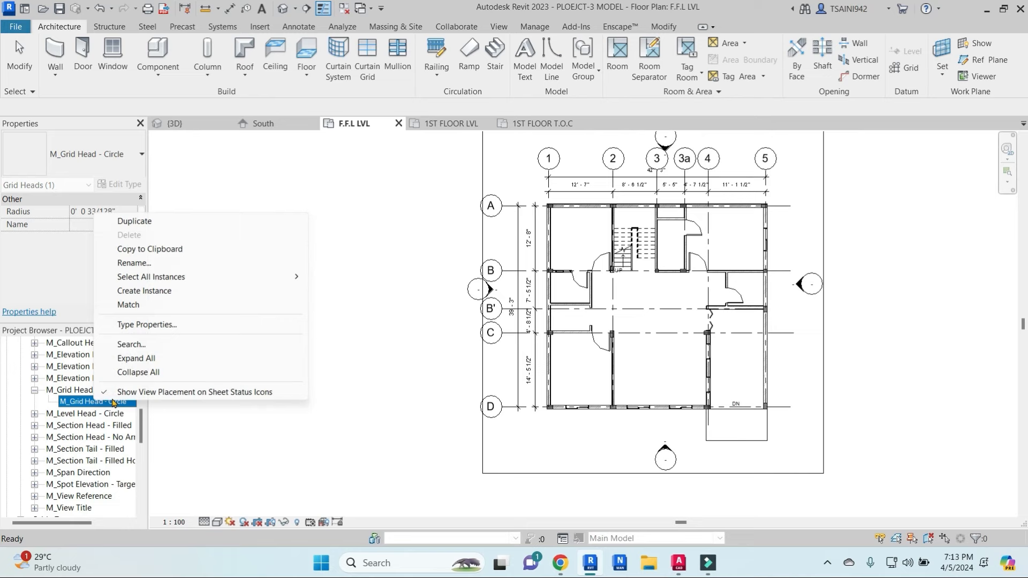
click(157, 326)
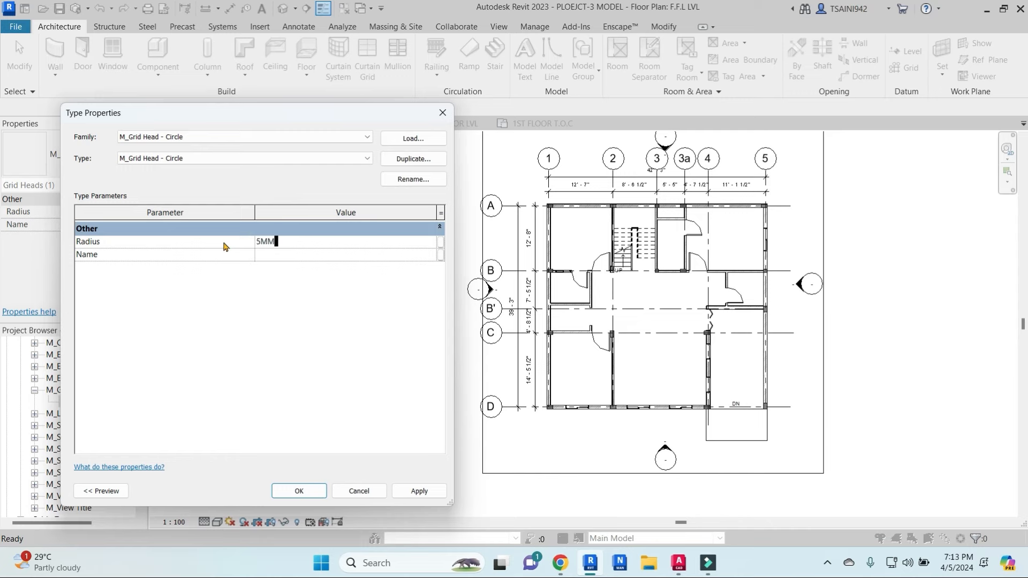
click(419, 491)
click(316, 493)
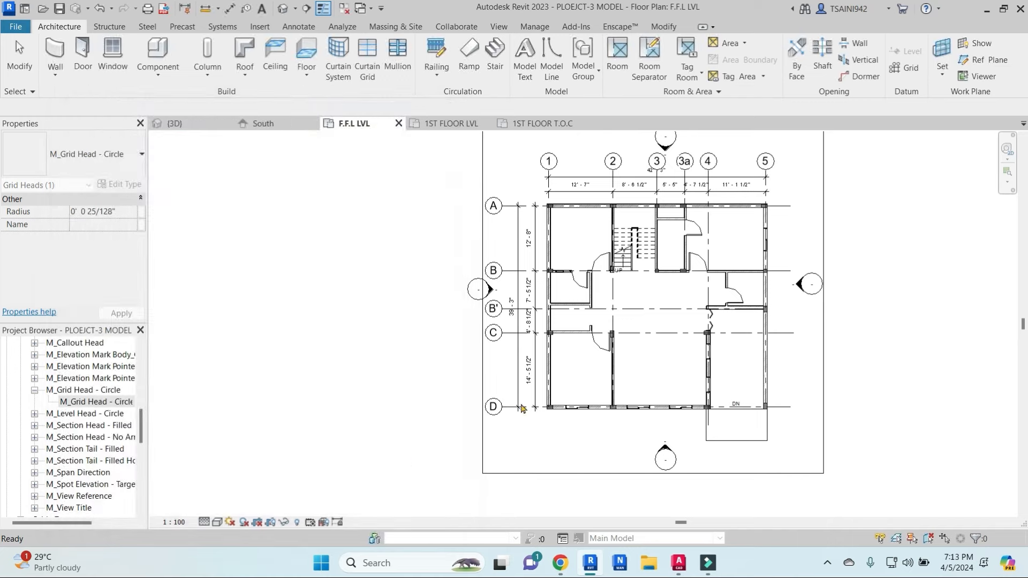
scroll(651, 341, down, 2)
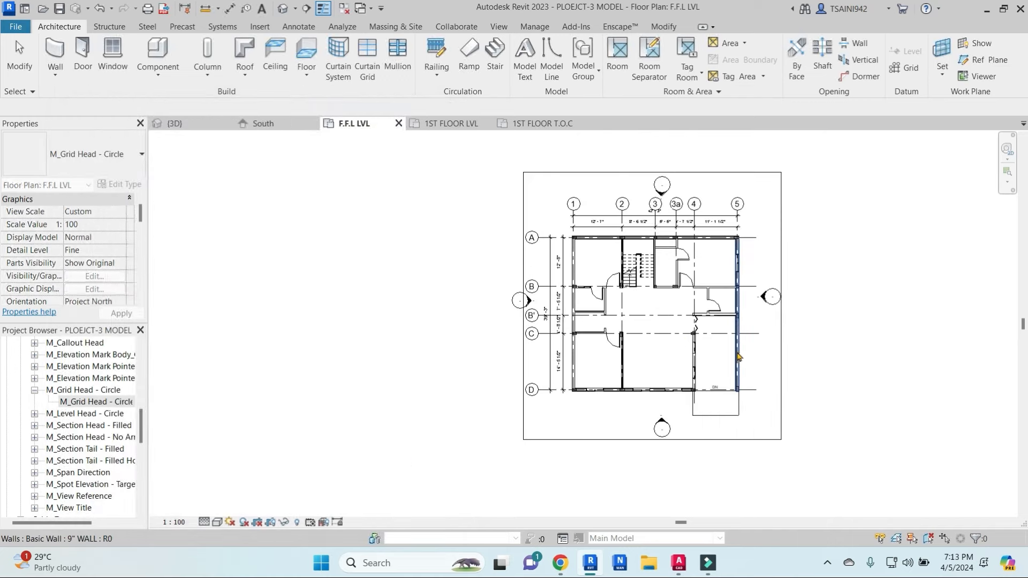
scroll(698, 269, up, 3)
middle_drag(664, 279, 609, 278)
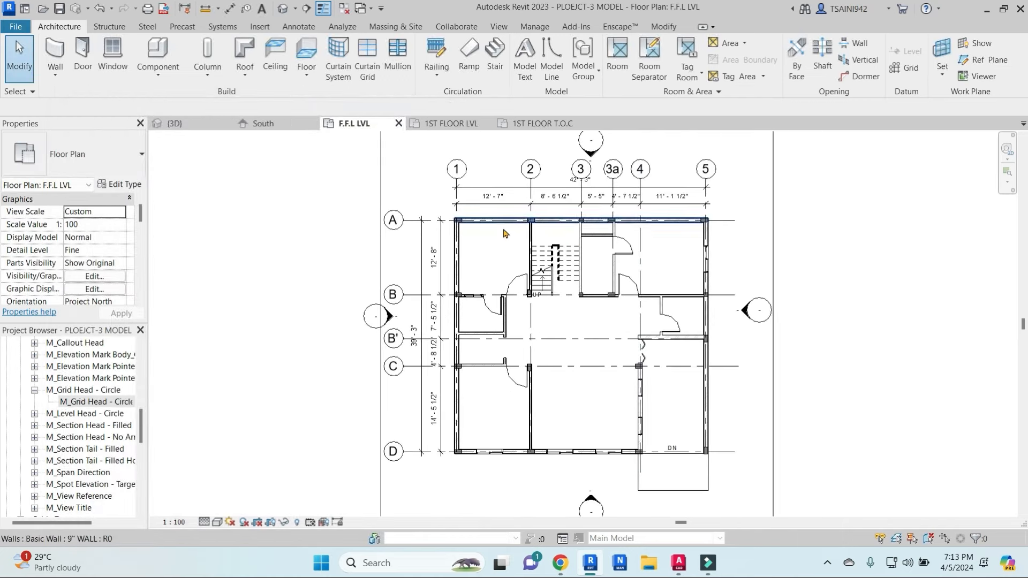
scroll(539, 264, up, 3)
scroll(539, 265, down, 2)
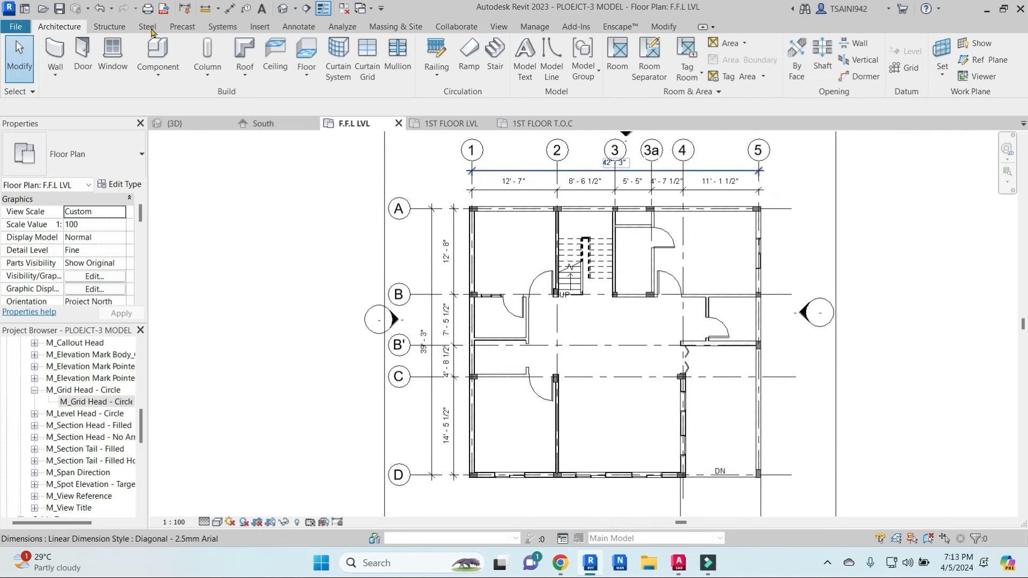
click(312, 31)
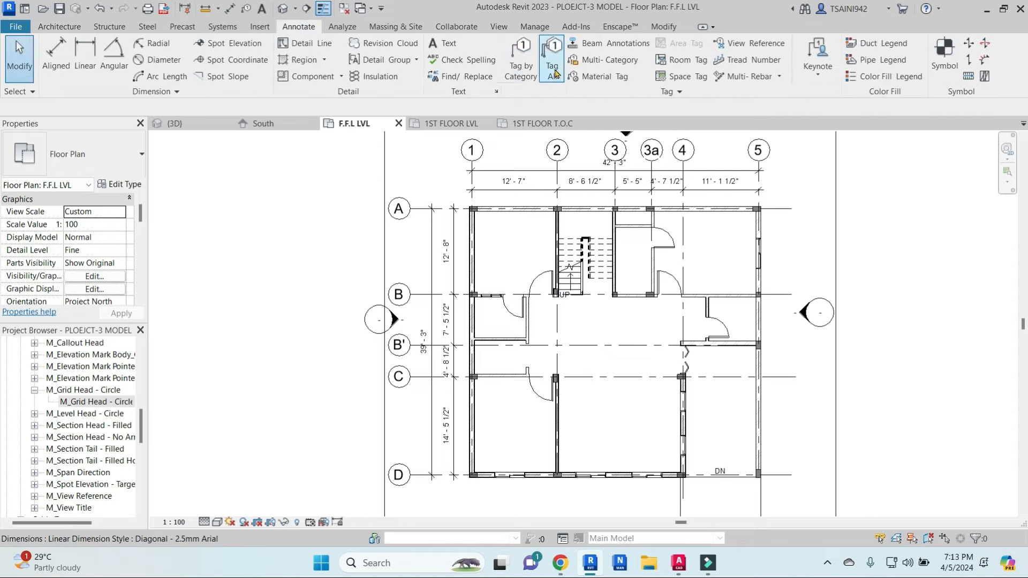
click(524, 65)
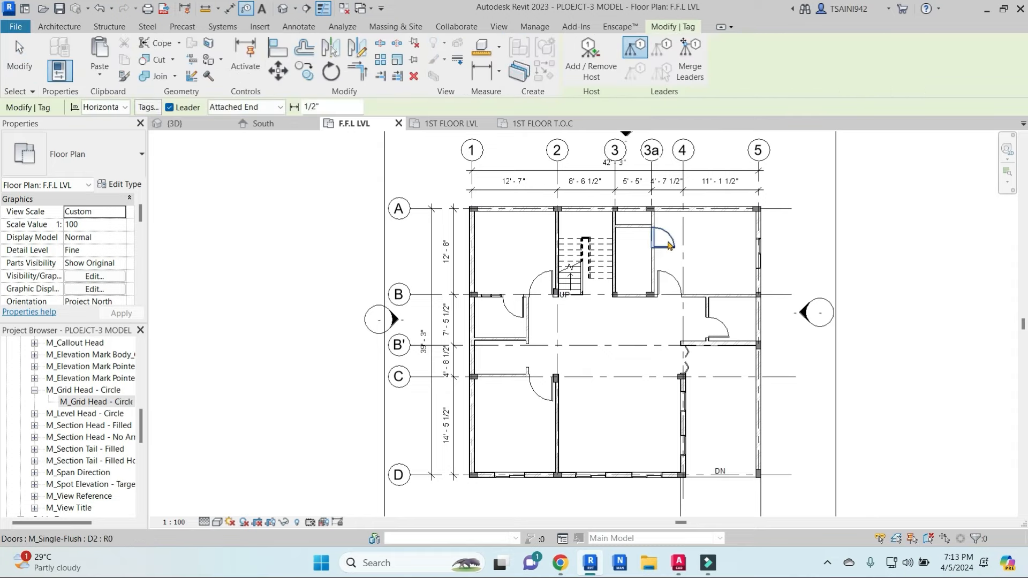
key(Escape)
Step: Flip the facing and hand of the D2 door below grid 3a so it opens into the small room beside the stairs
scroll(675, 255, up, 2)
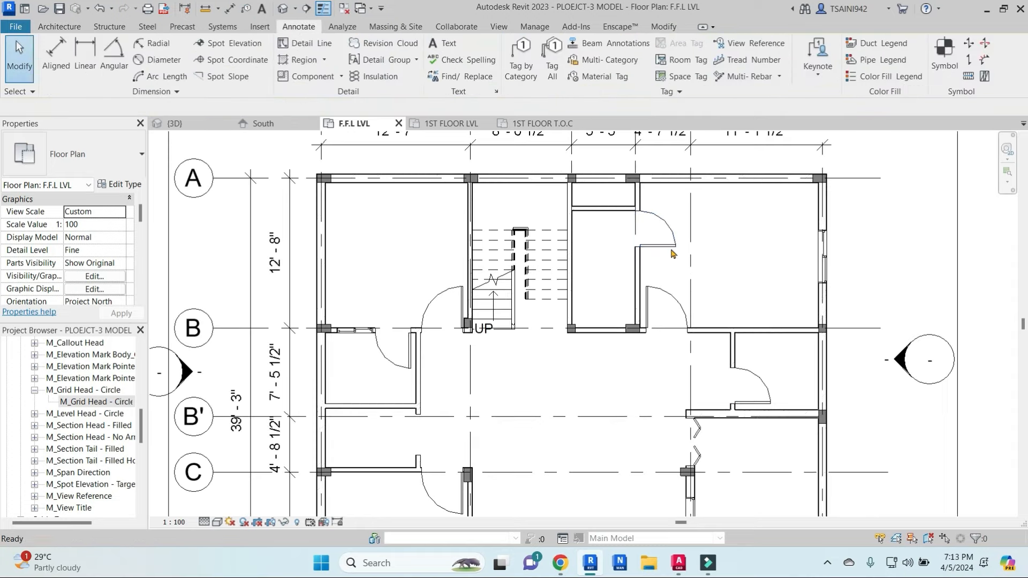
click(656, 219)
click(663, 237)
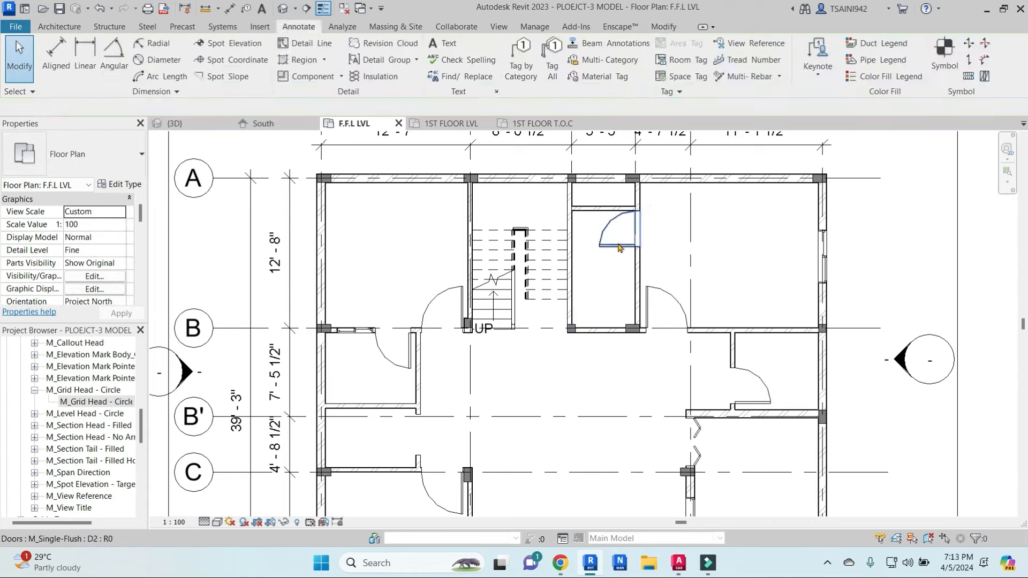
click(616, 230)
click(617, 236)
scroll(617, 235, up, 3)
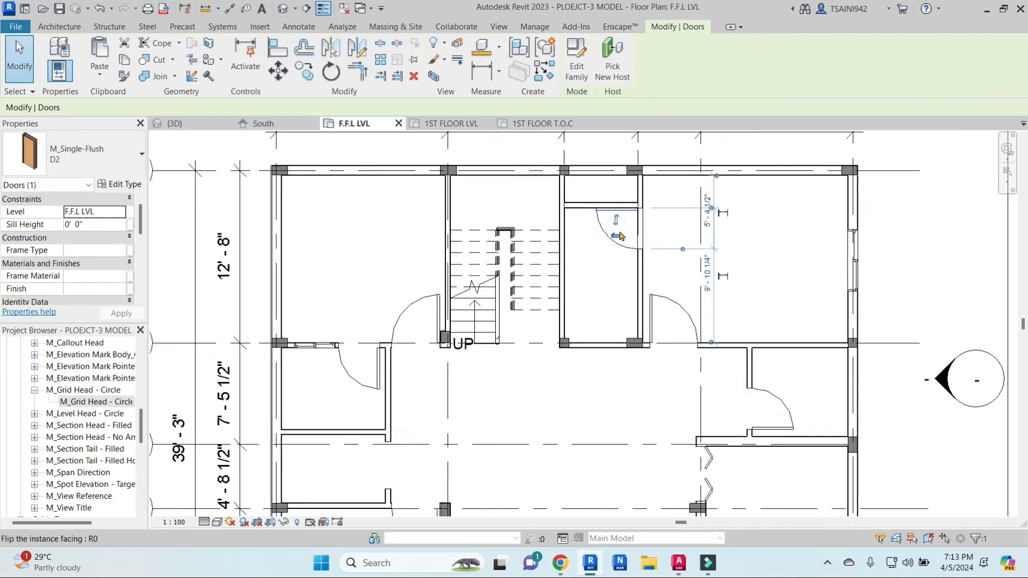
click(689, 223)
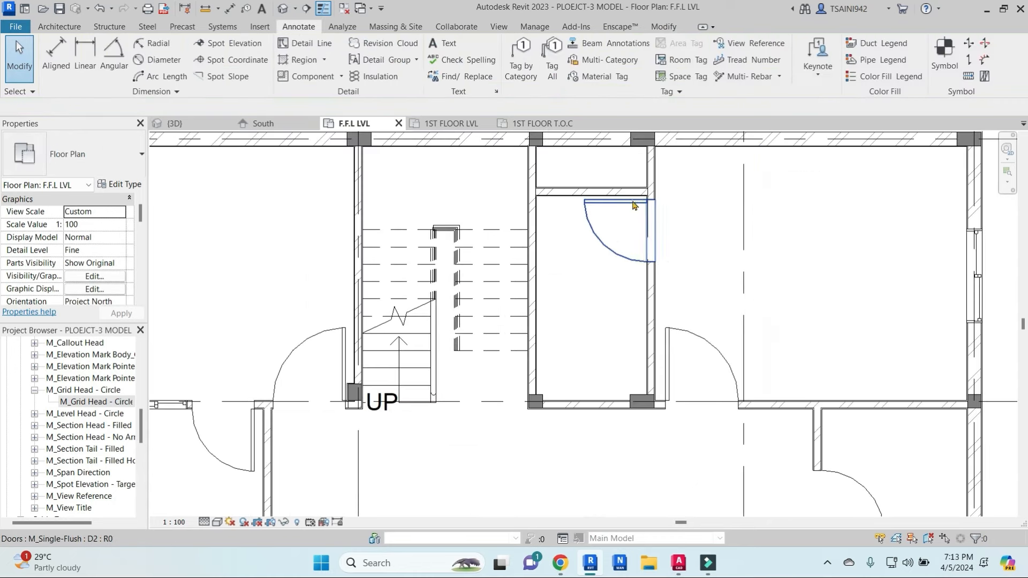
Step: Select all instances of the D2 door, open the M_Single-Flush family for editing, and load it back into the project, closing the family
click(616, 230)
key(s)
key(a)
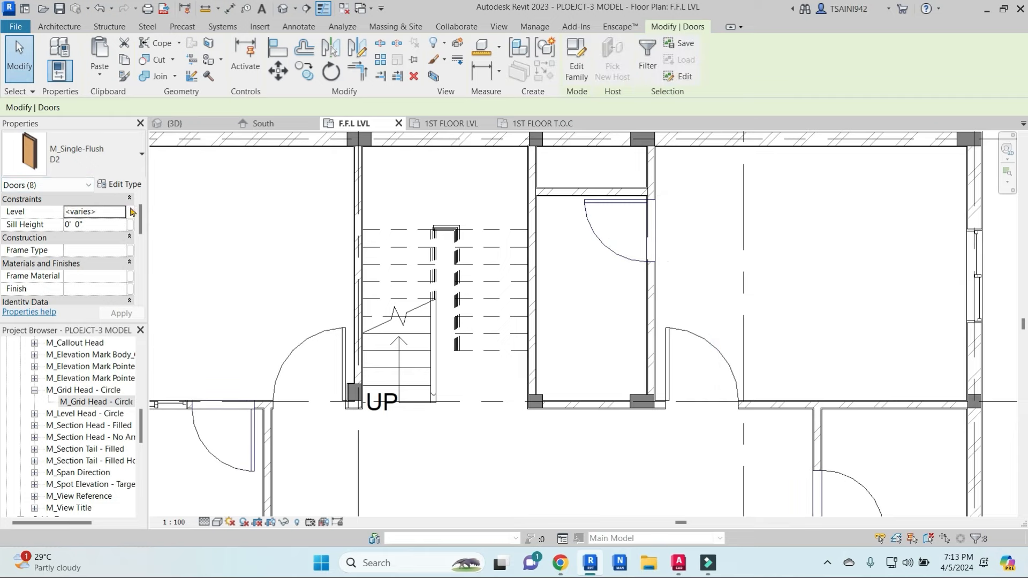
scroll(537, 235, down, 3)
click(578, 59)
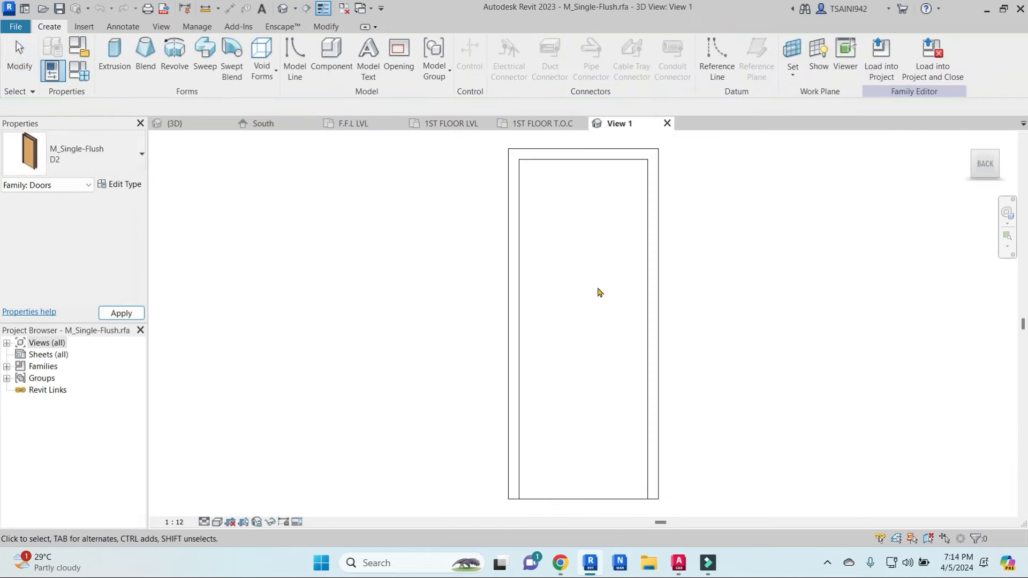
scroll(613, 257, down, 2)
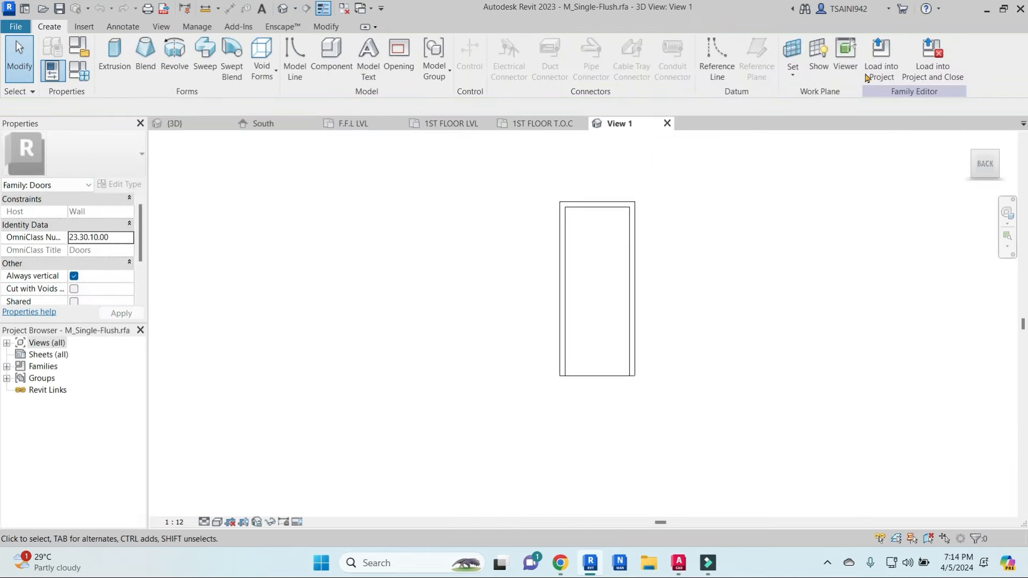
click(937, 66)
click(541, 287)
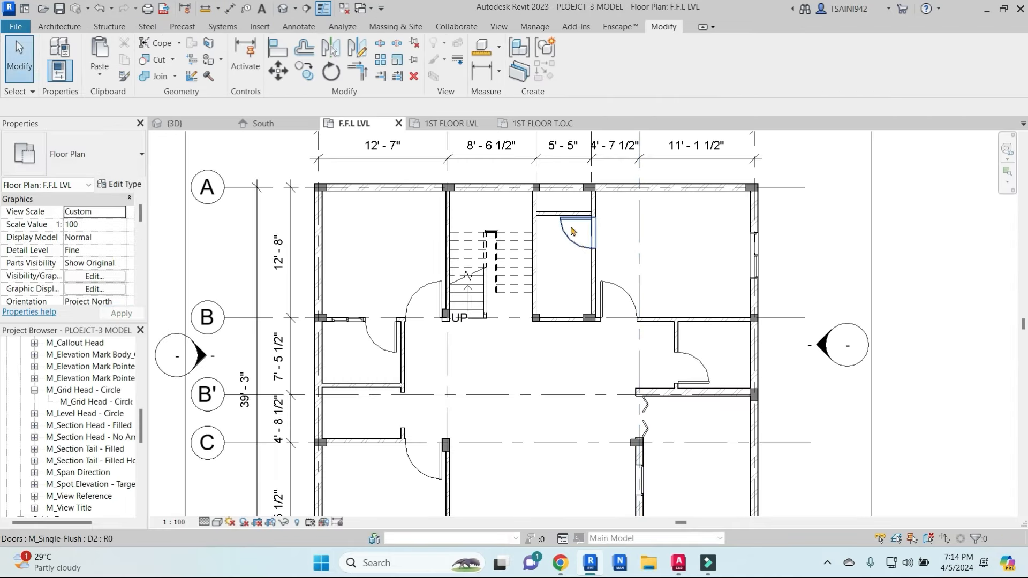
Step: Check which categories have loaded tags in Tag All Not Tagged, and close the dialog without tagging
scroll(572, 231, down, 2)
click(298, 27)
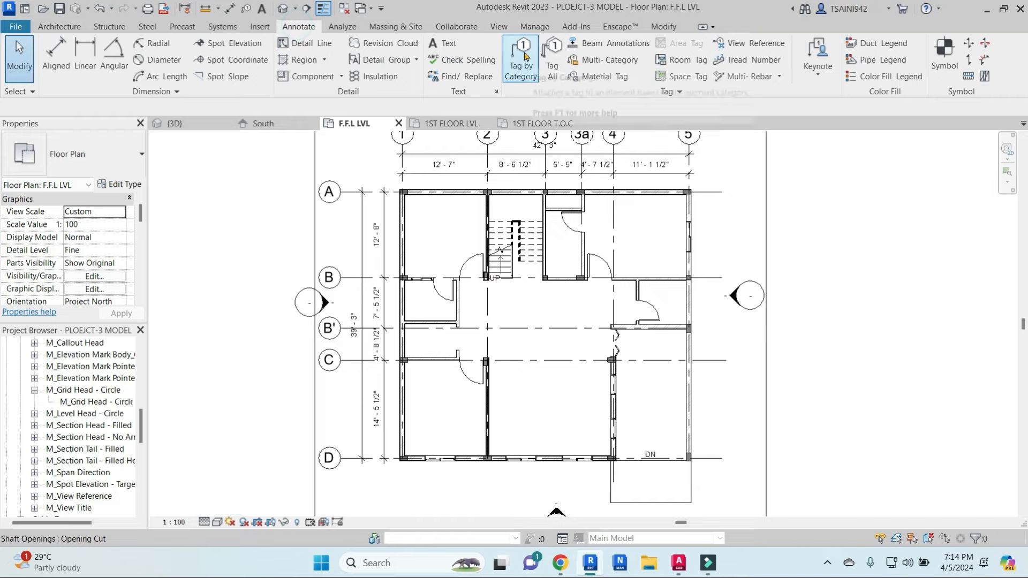
click(521, 56)
click(553, 62)
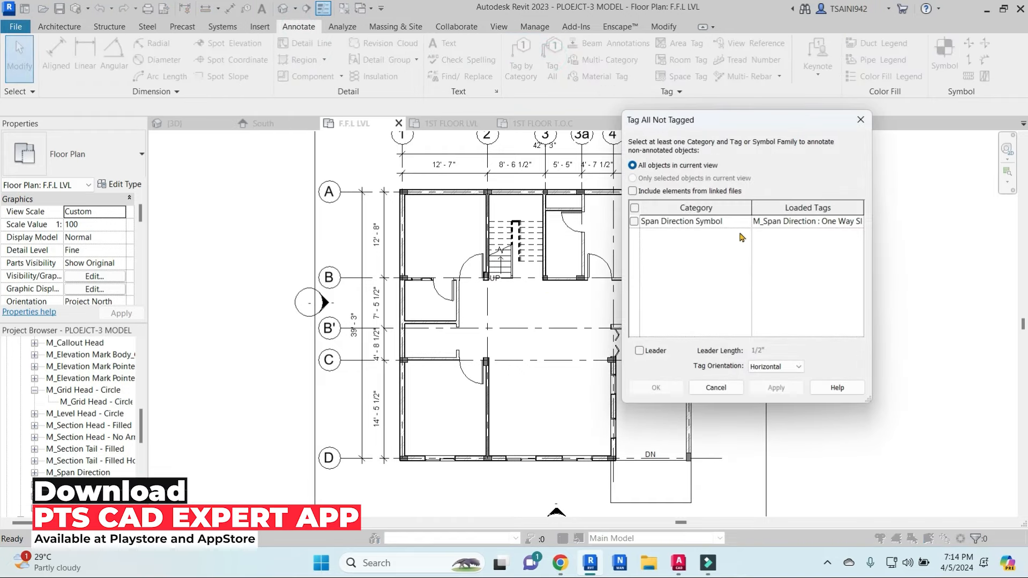
click(860, 119)
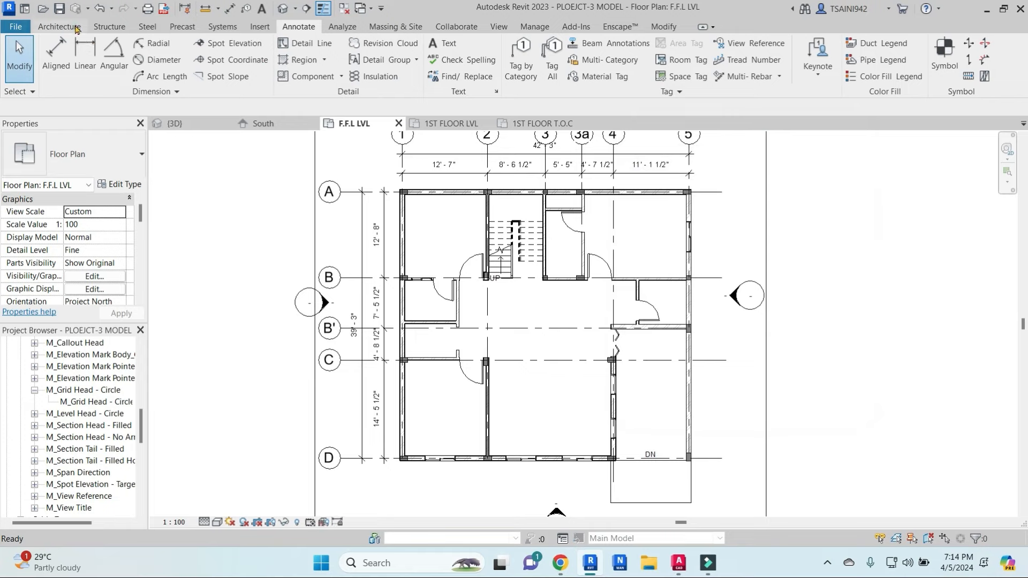
Step: Start loading a family and open the rac2014 lib folder on the Desktop
click(76, 29)
click(260, 27)
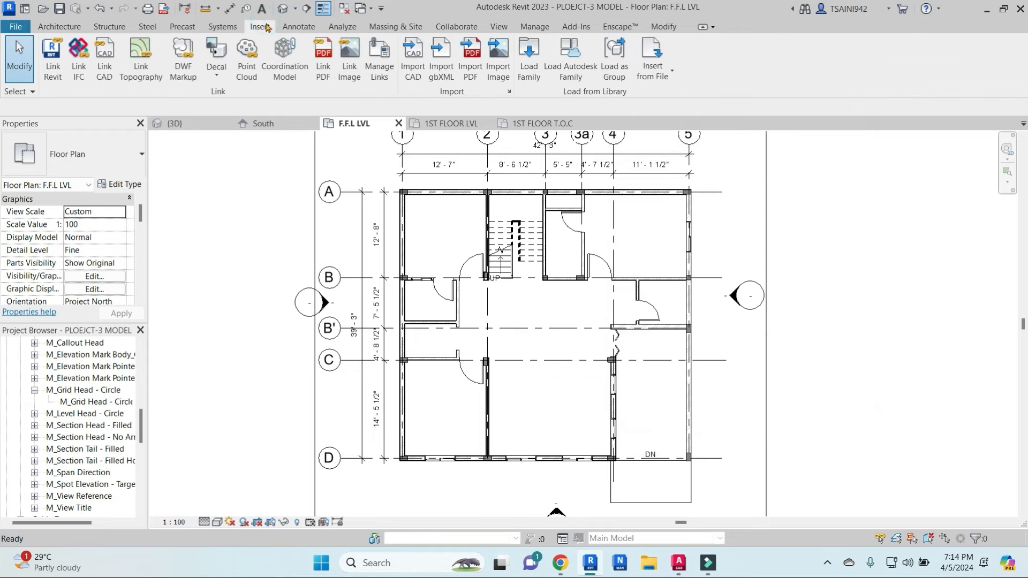
click(529, 65)
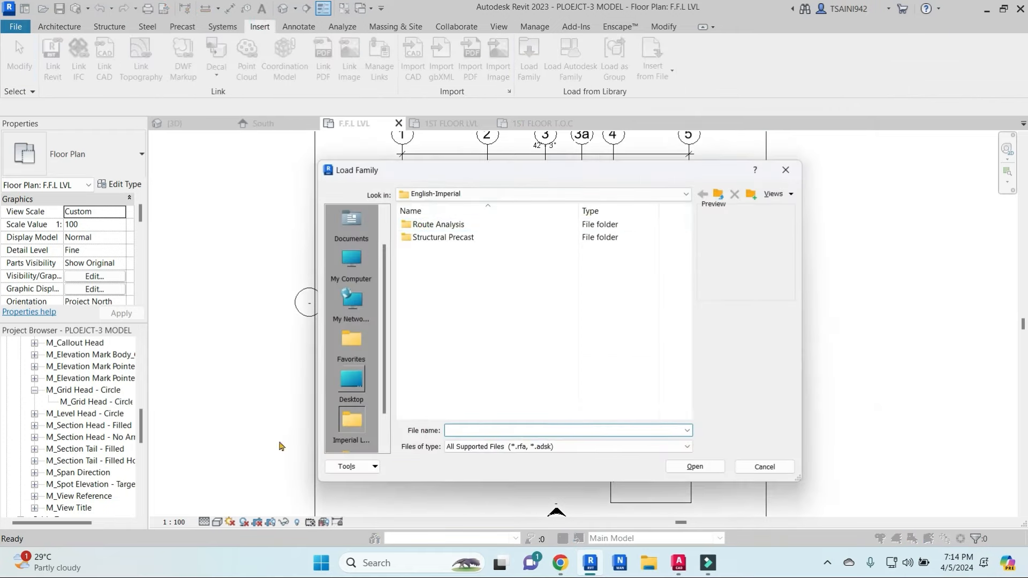
click(352, 381)
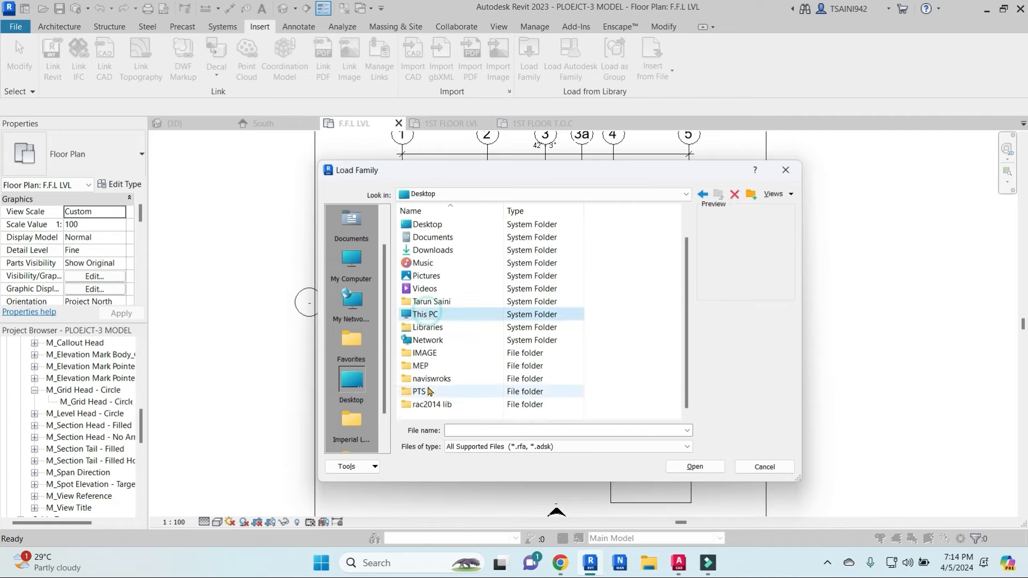
double_click(431, 405)
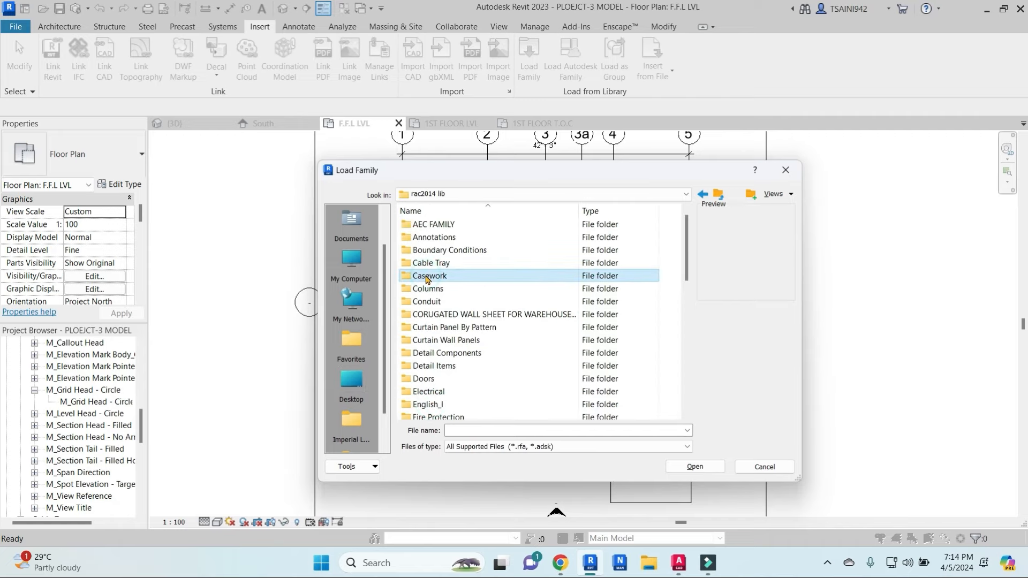
Step: Look through the library's Doors folder for a door tag family, and return to the rac2014 lib folder
double_click(423, 379)
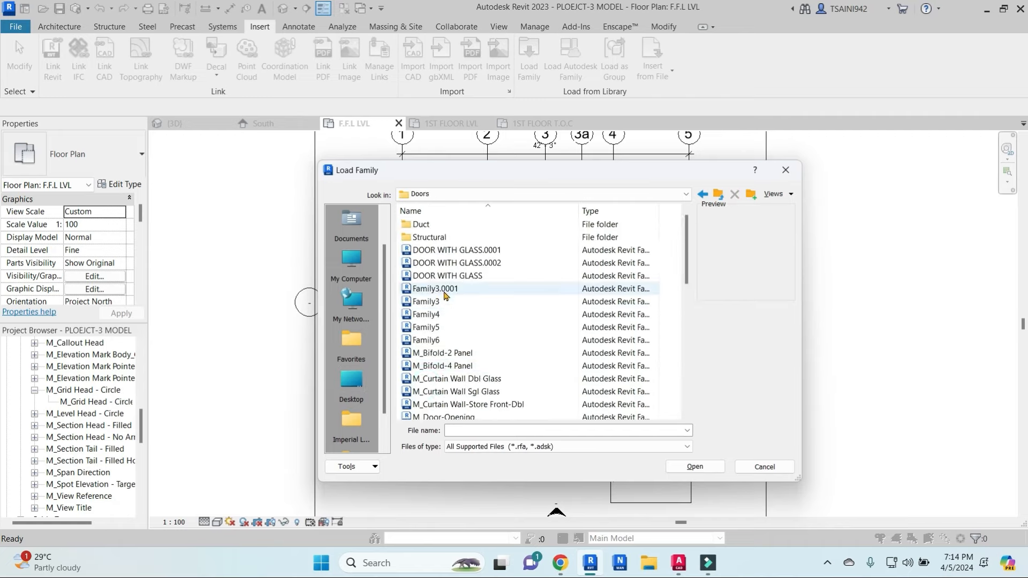
scroll(450, 316, down, 5)
scroll(450, 316, up, 5)
click(703, 196)
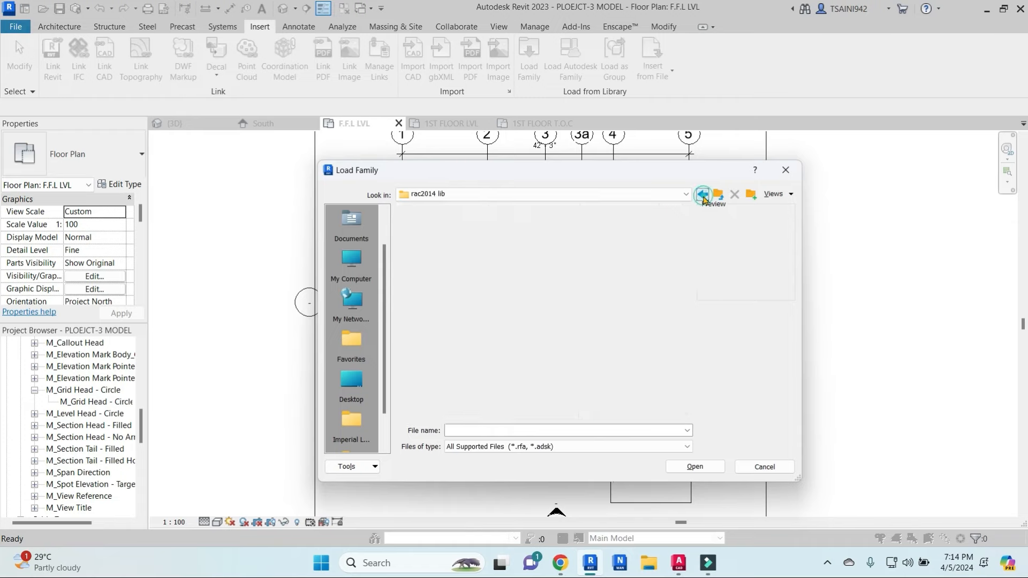
Step: Load the M_Door Tag and M_Window Tag families from the library's Annotations > Architectural folder
double_click(436, 237)
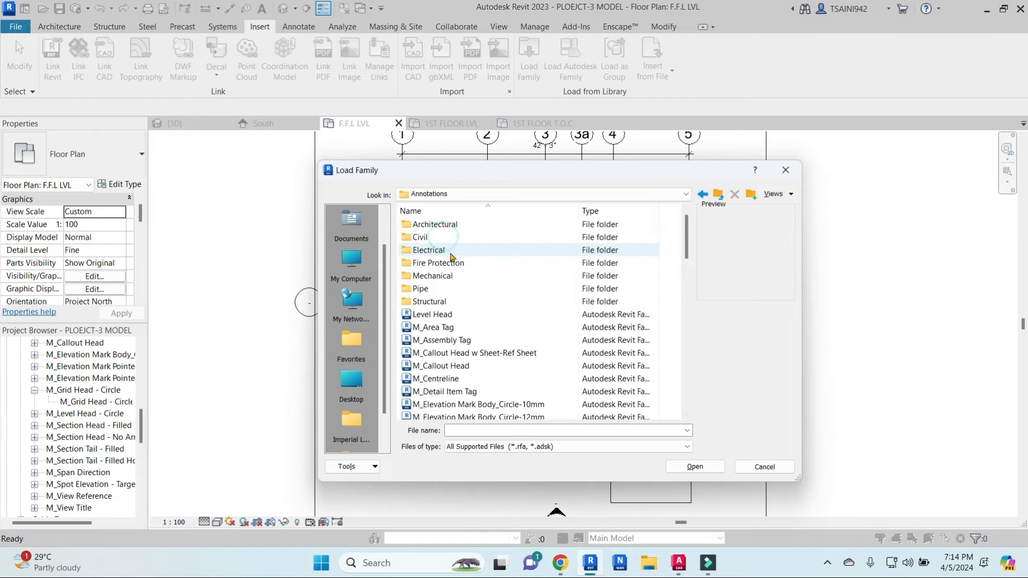
scroll(452, 257, down, 5)
scroll(451, 257, up, 5)
double_click(450, 225)
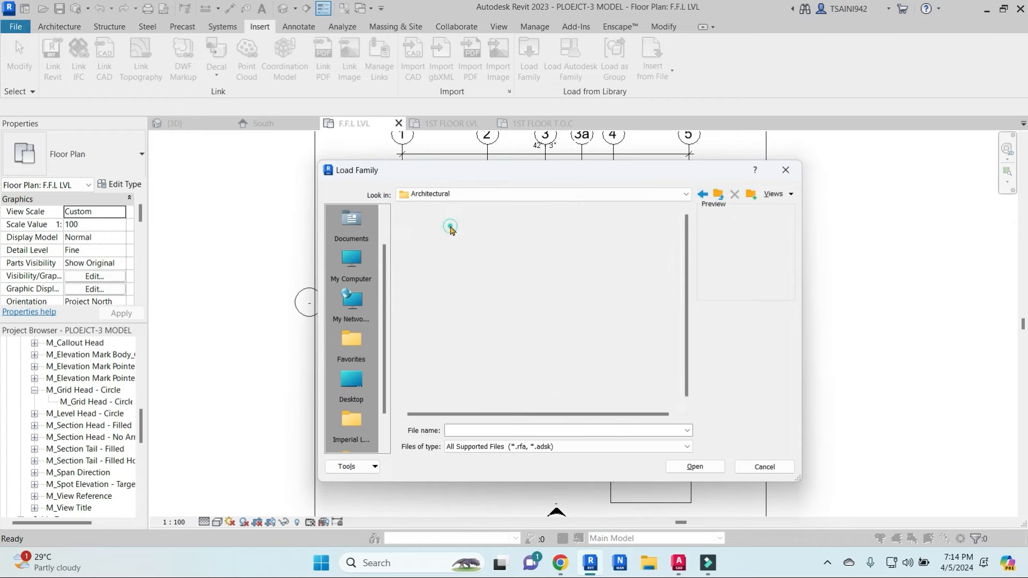
click(442, 224)
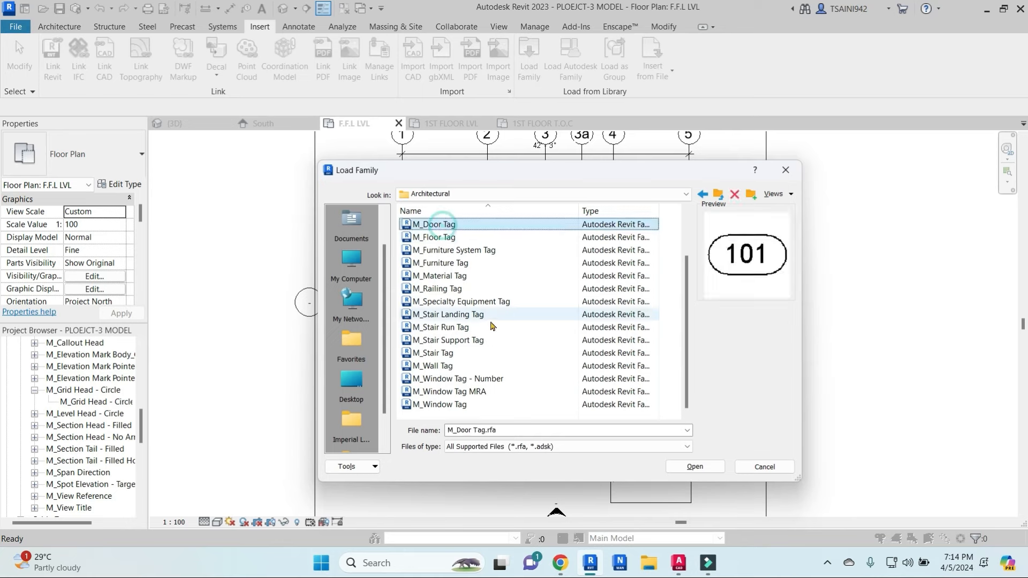
click(438, 408)
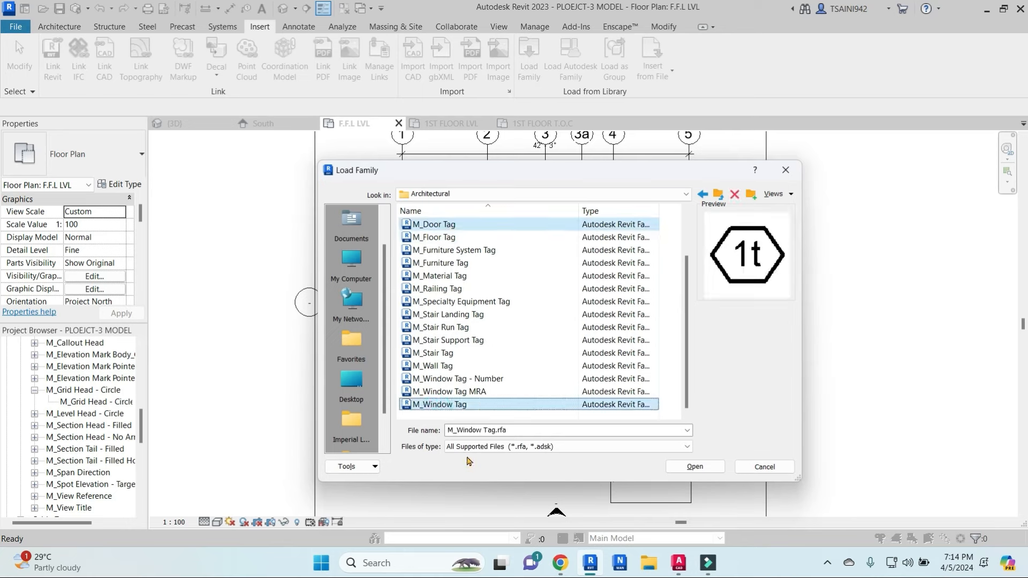
scroll(445, 300, up, 2)
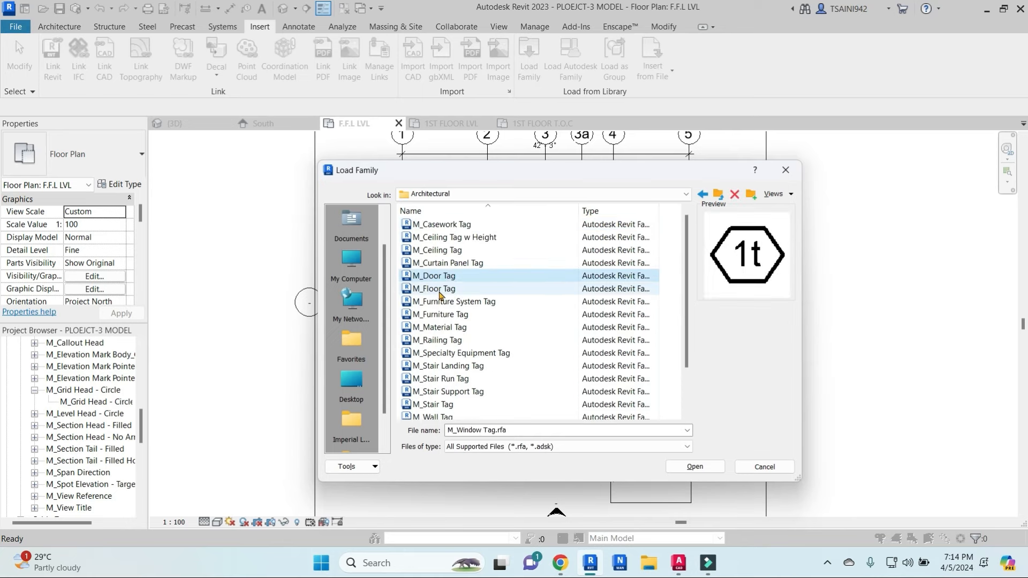
click(696, 468)
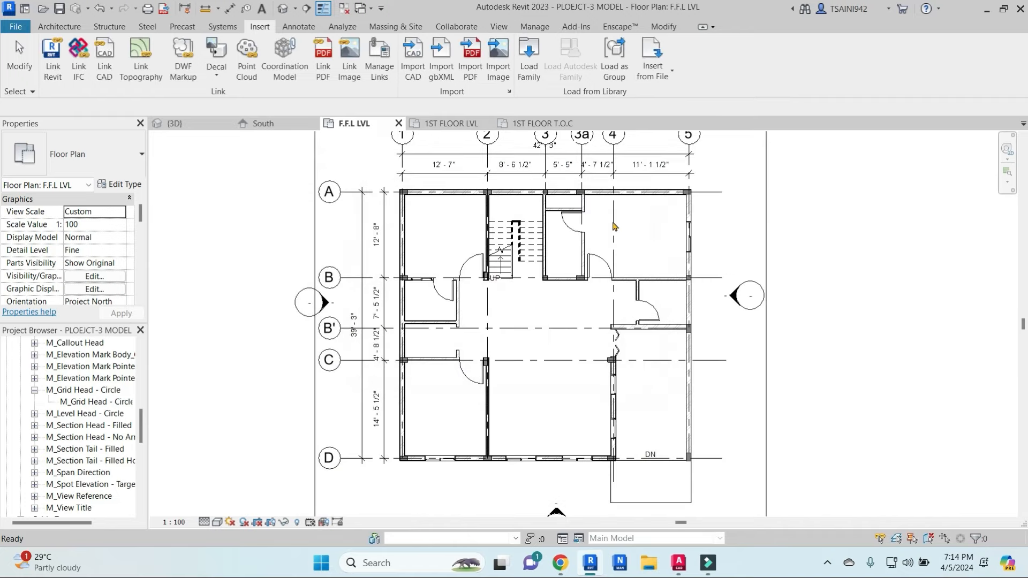
Step: Start loading another family, look for it on New Volume (D:), and return to the Desktop folder
click(528, 70)
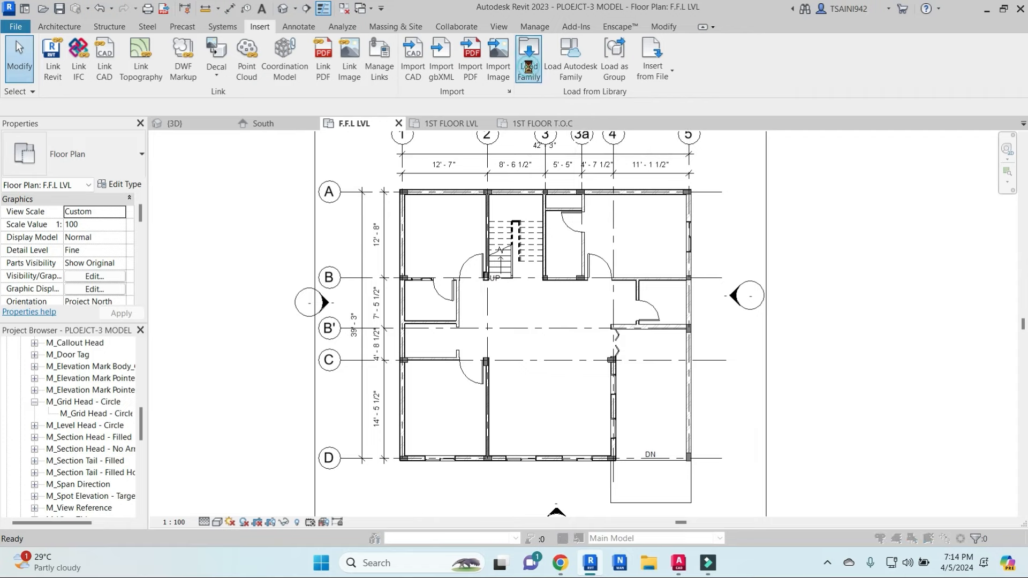
click(354, 426)
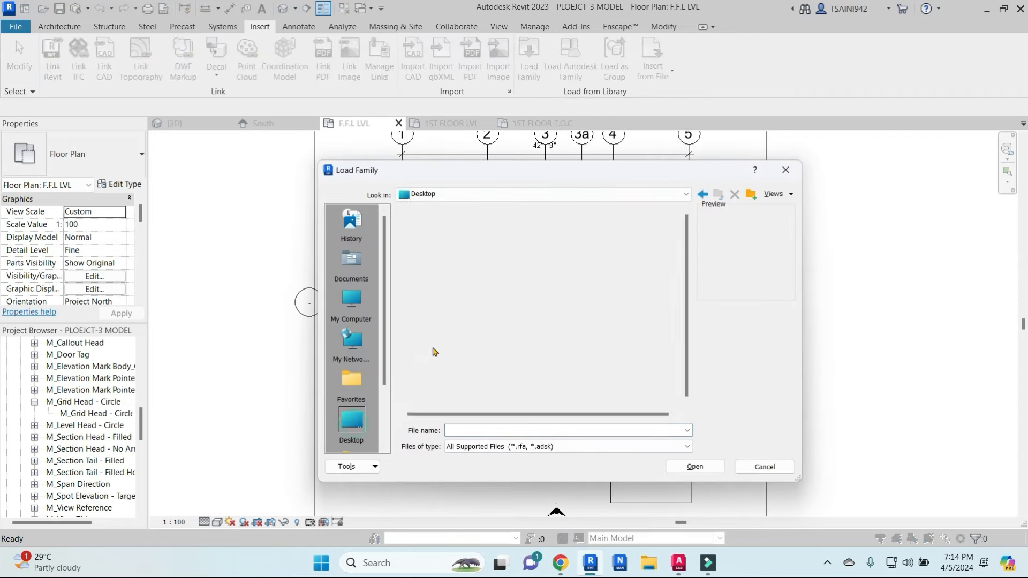
click(443, 317)
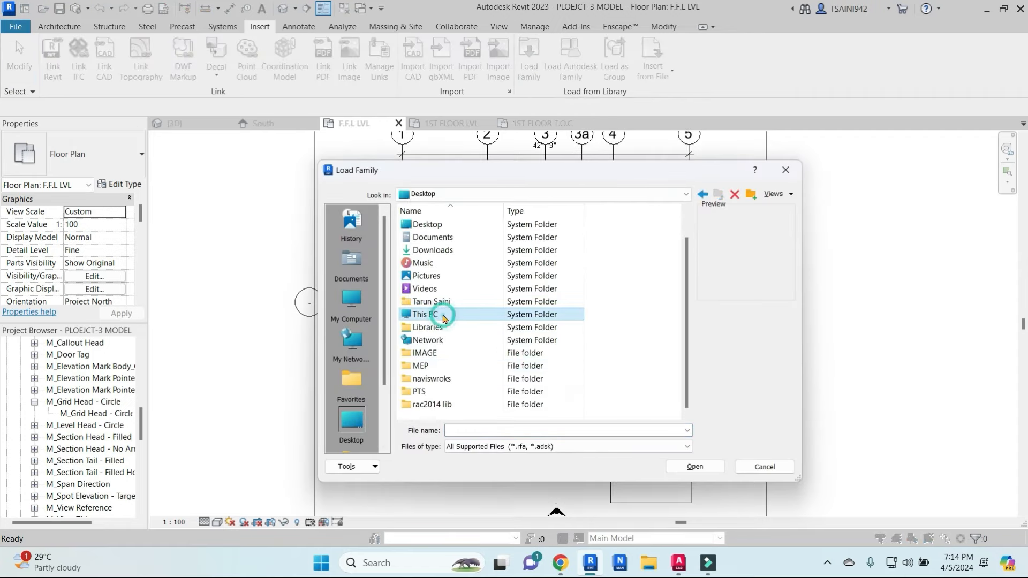
double_click(444, 317)
double_click(515, 252)
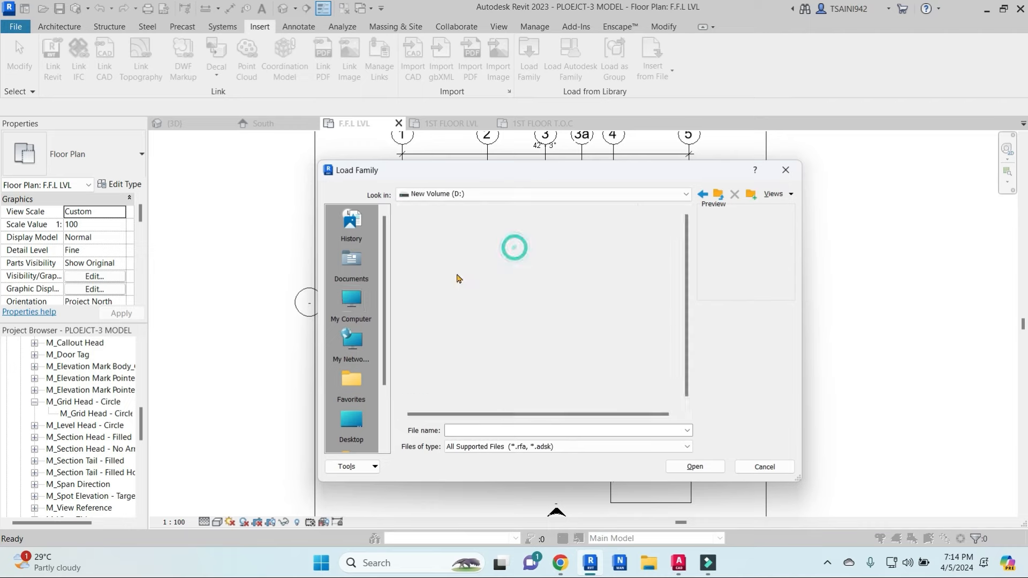
click(352, 303)
click(351, 262)
click(352, 423)
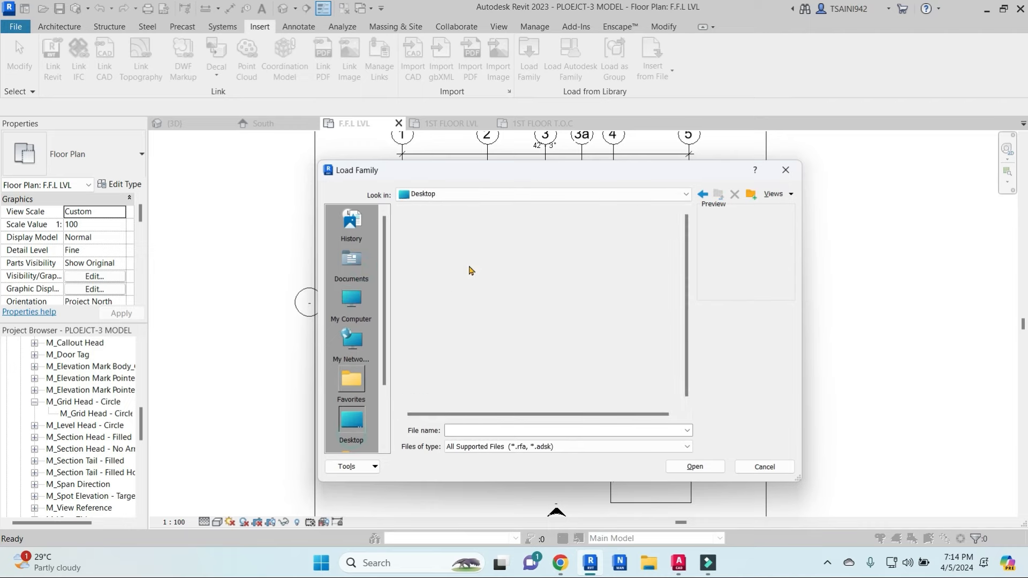
Step: Load the ROOM TAG family from the Desktop's PTS > REVIT > MARCH 2024 > FAMLIES folder
click(423, 417)
double_click(423, 417)
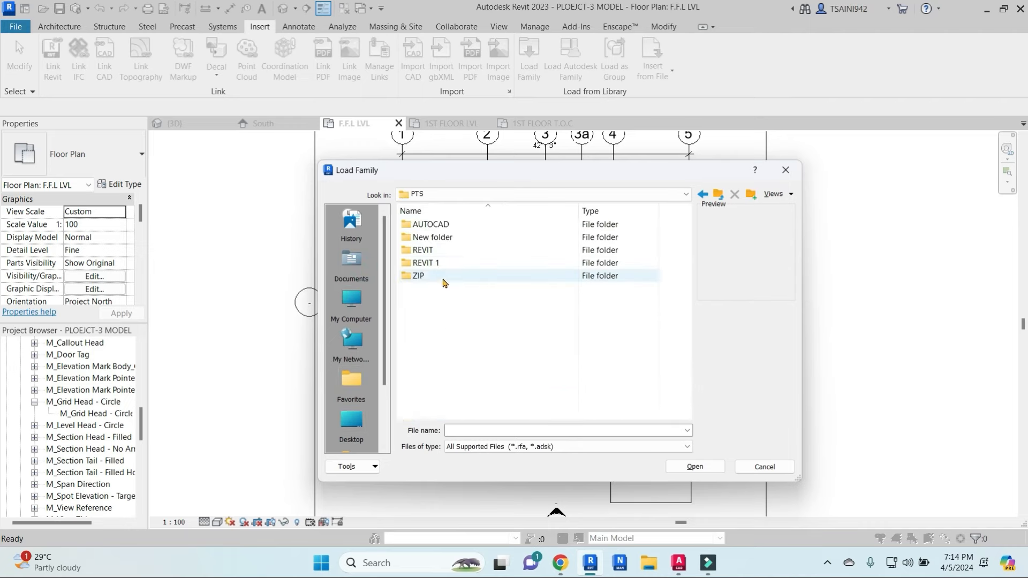
double_click(437, 255)
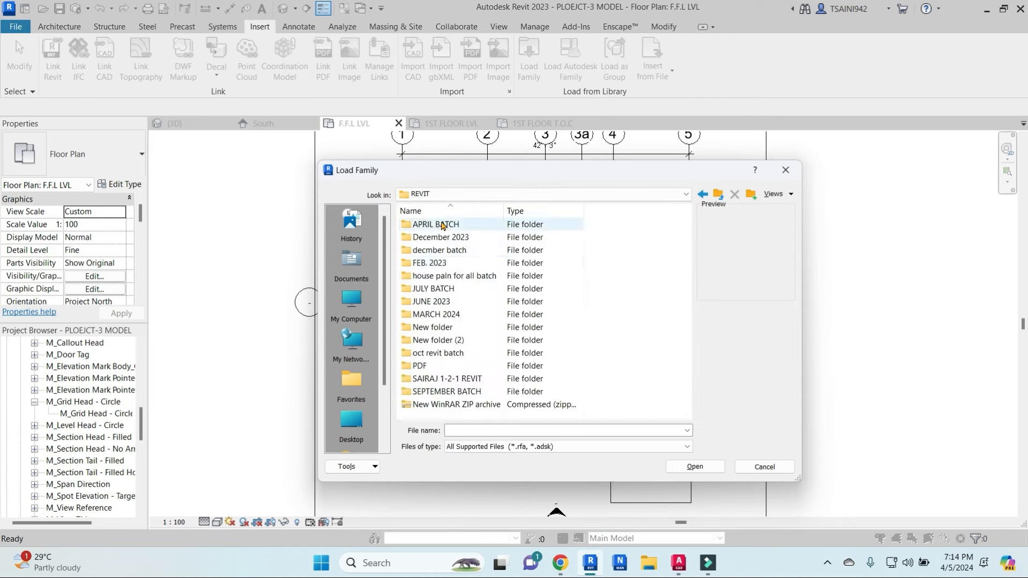
click(438, 316)
double_click(438, 316)
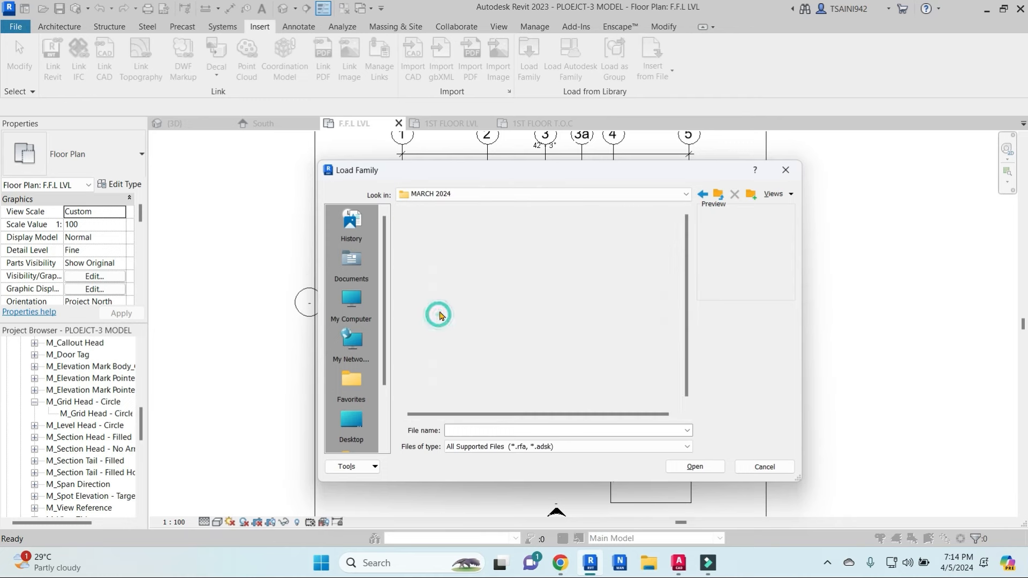
double_click(432, 264)
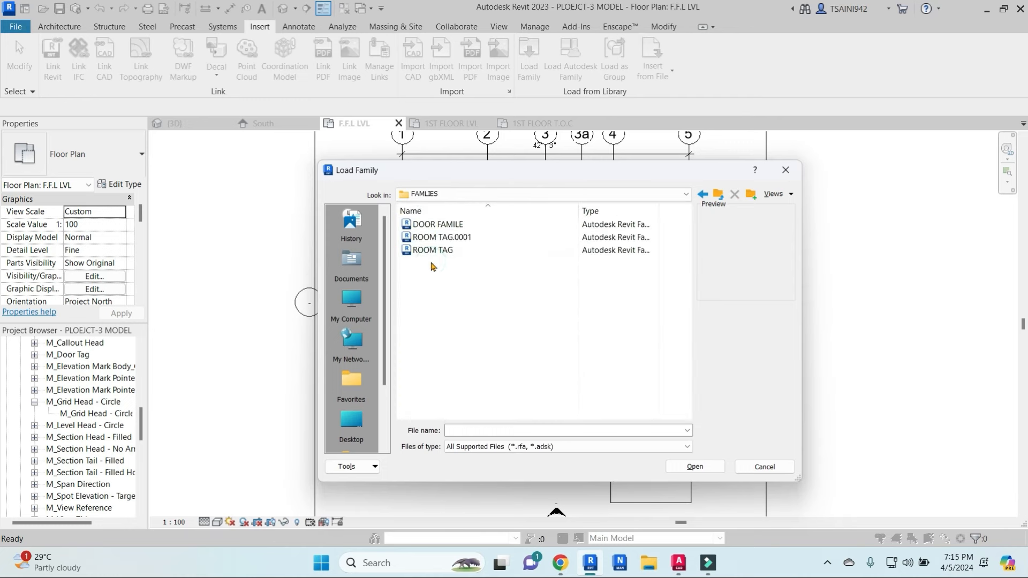
click(445, 252)
click(695, 467)
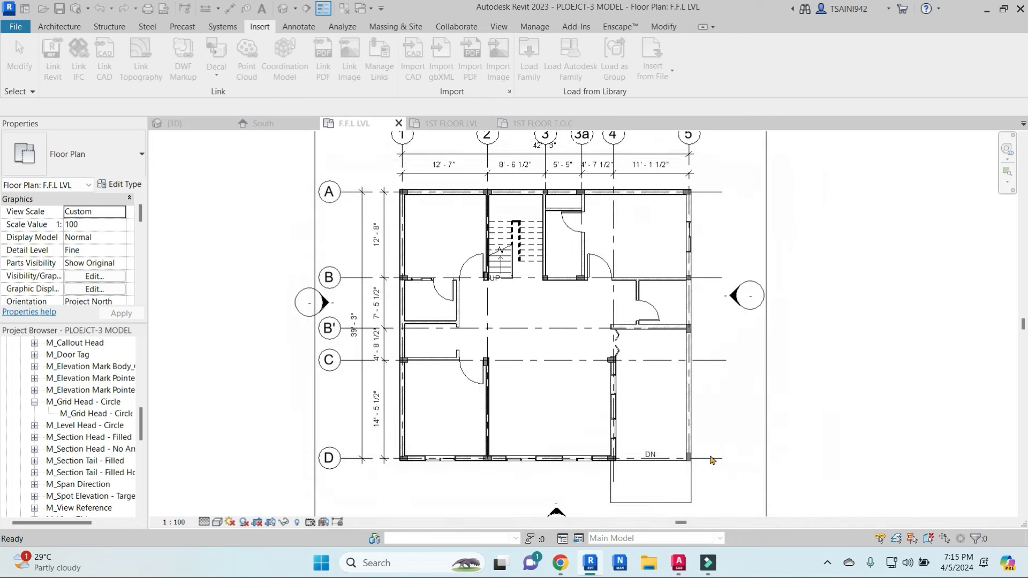
Step: Tag all untagged doors in the current view with M_Door Tag using Tag All, without leaders
click(73, 27)
click(299, 28)
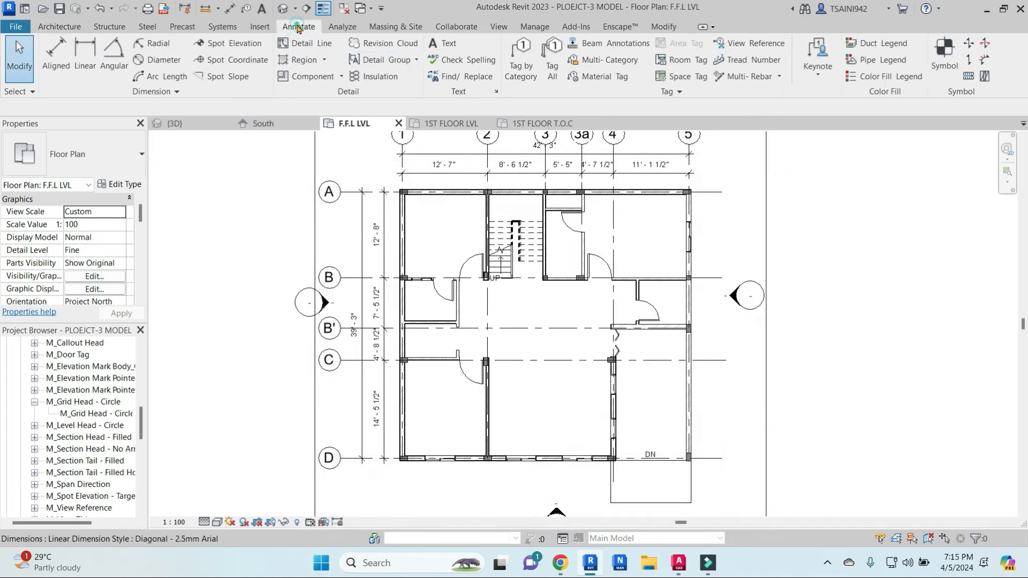
click(552, 59)
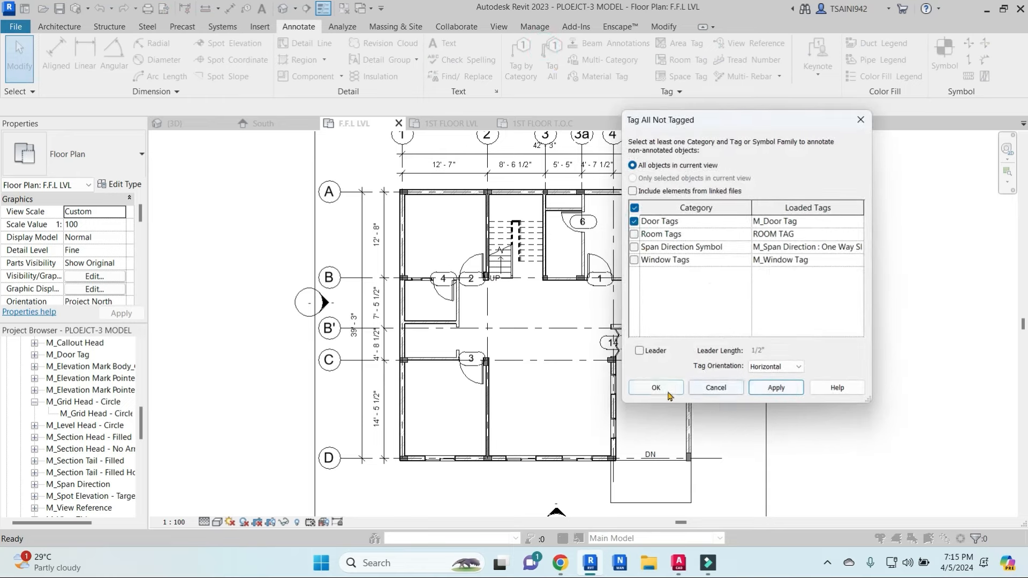
click(654, 387)
Step: Select all D2 single-flush doors in the entire project, set their Mark to D2, and accept the duplicate values
scroll(571, 236, up, 2)
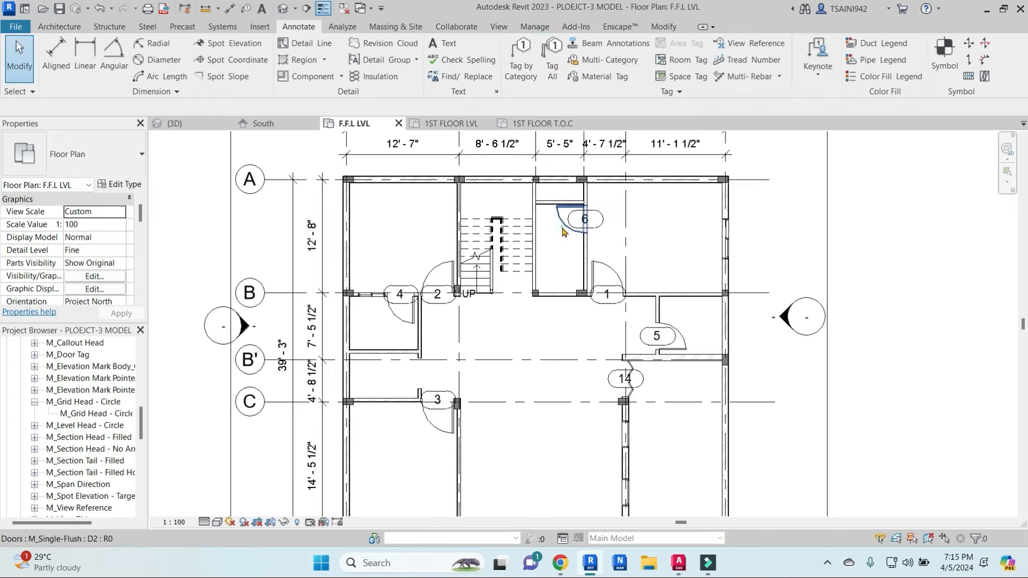
click(563, 232)
key(s)
key(a)
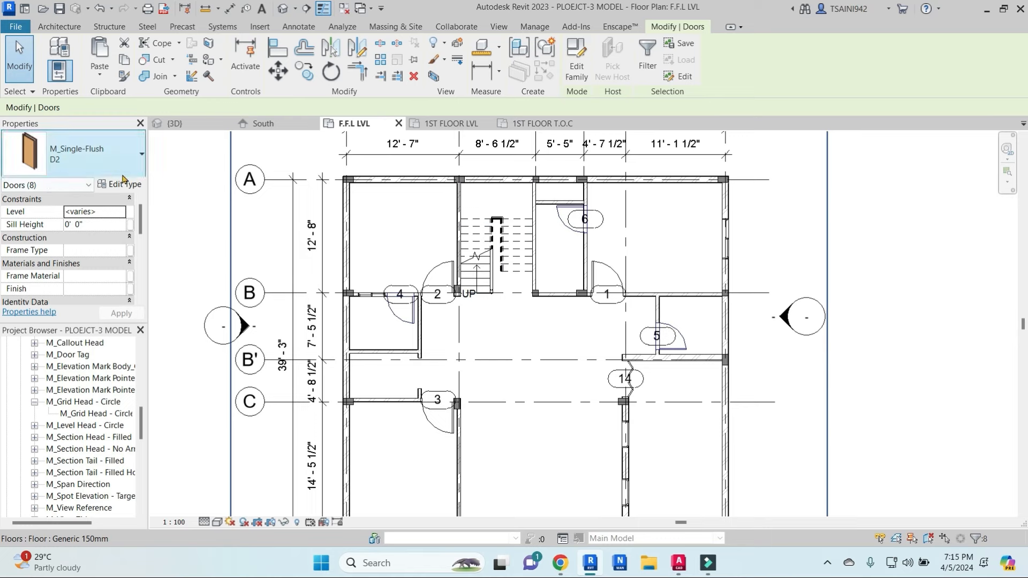
drag(143, 213, 142, 233)
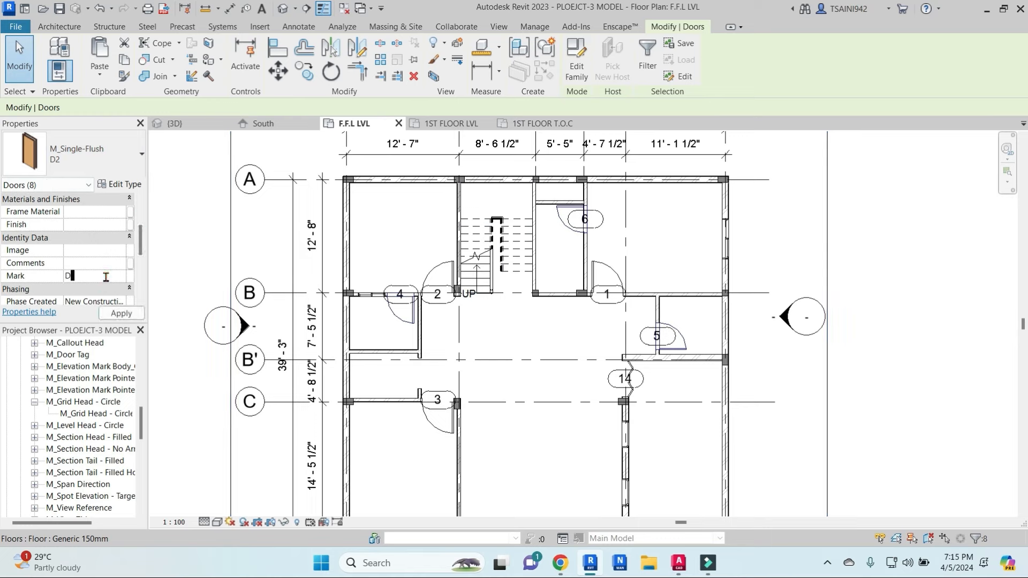
text(D2)
click(122, 313)
click(560, 321)
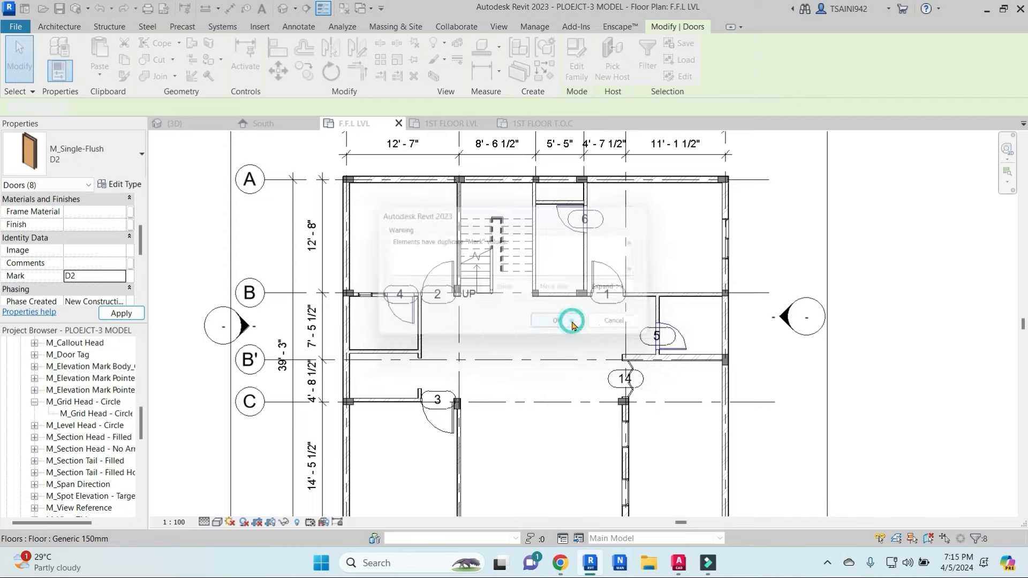
Step: Select all D1 single-flush doors in the entire project, set their Mark to D1, and accept the duplicate values
middle_drag(595, 300, 594, 289)
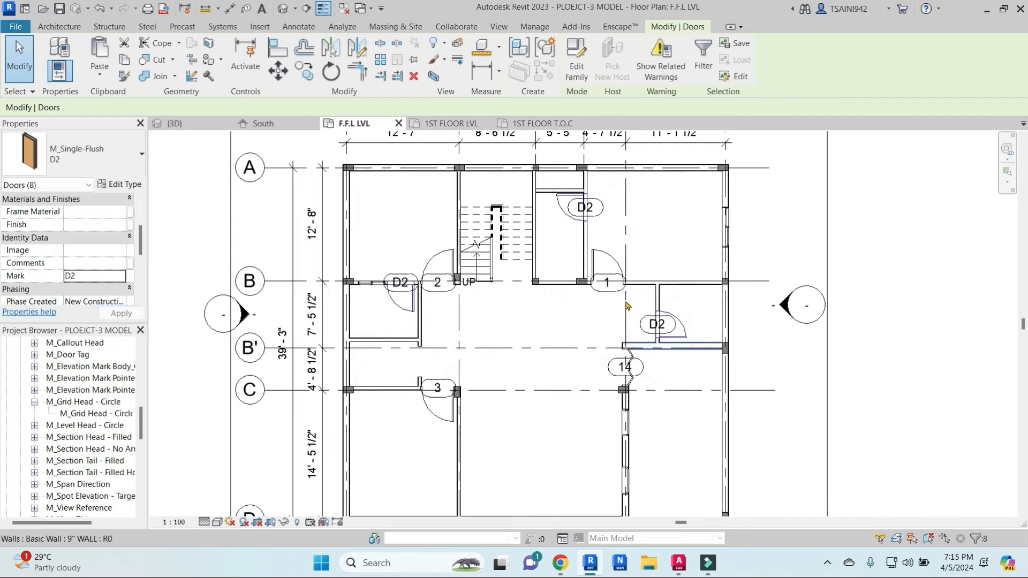
click(613, 253)
key(s)
key(a)
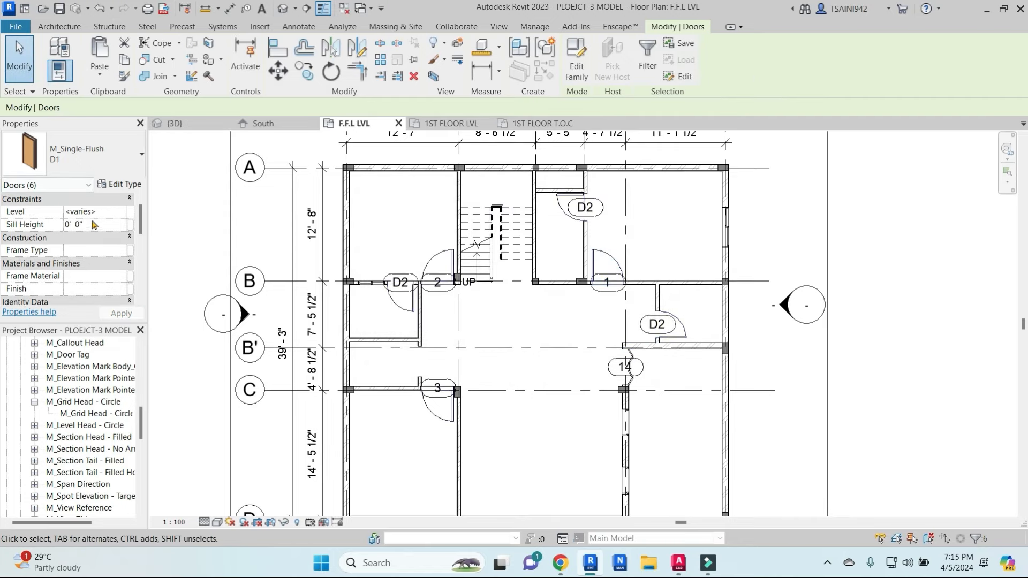
scroll(105, 251, down, 5)
scroll(104, 265, up, 5)
scroll(106, 270, down, 3)
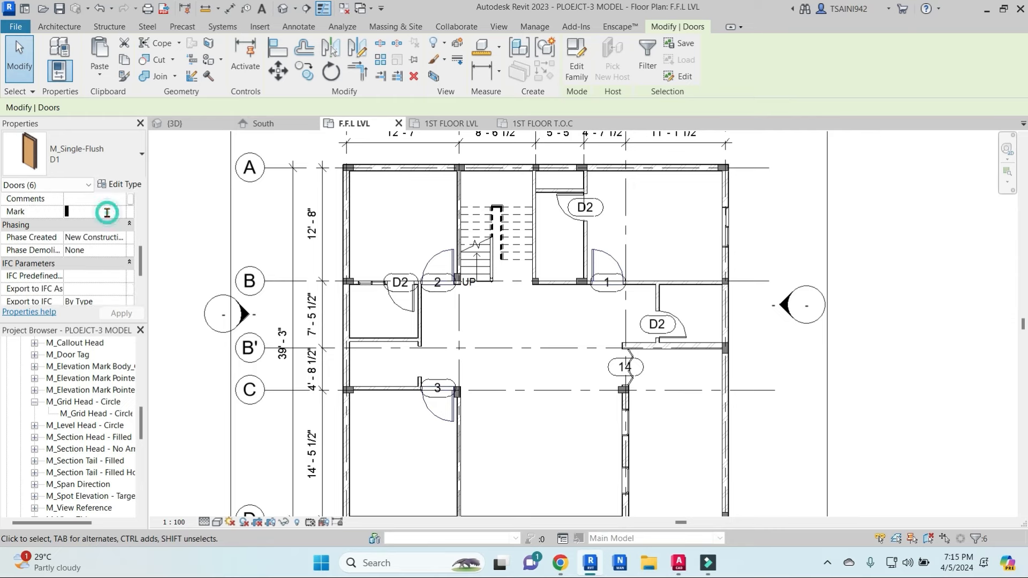
text(D1)
click(121, 314)
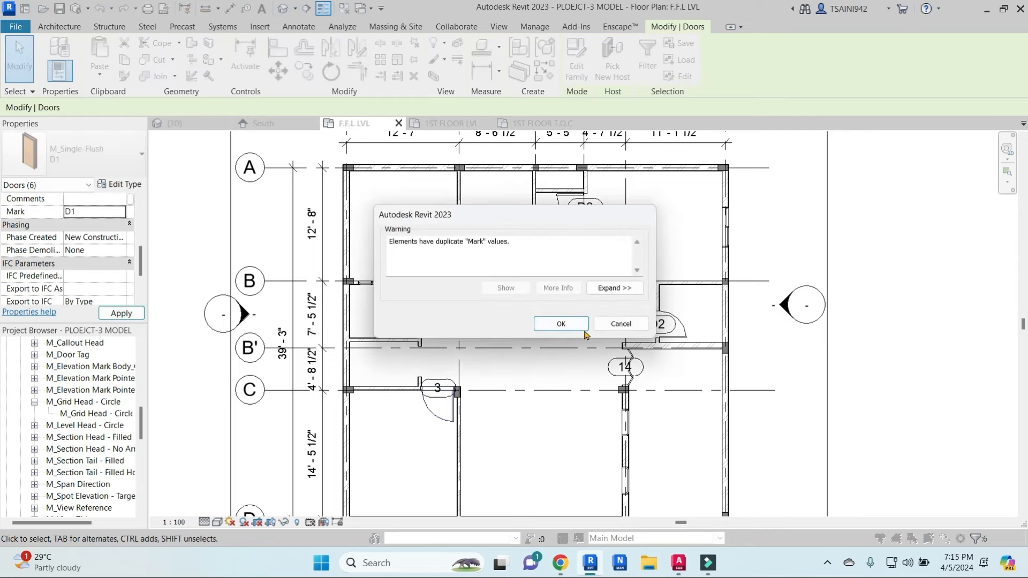
click(562, 323)
Step: Change the door tag numbered 14, between grids B' and C, to MD
middle_drag(535, 441, 559, 401)
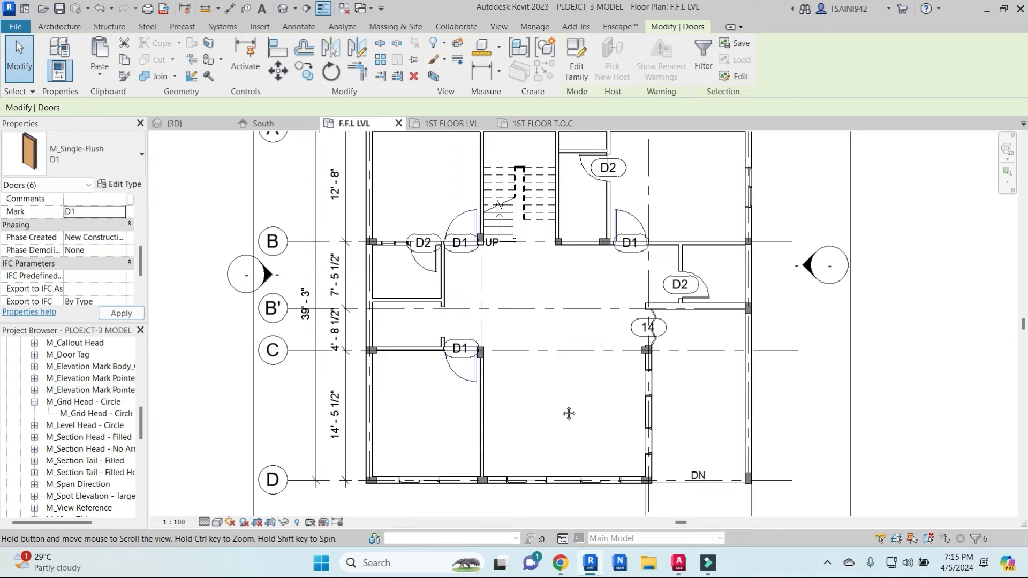
click(668, 330)
click(646, 327)
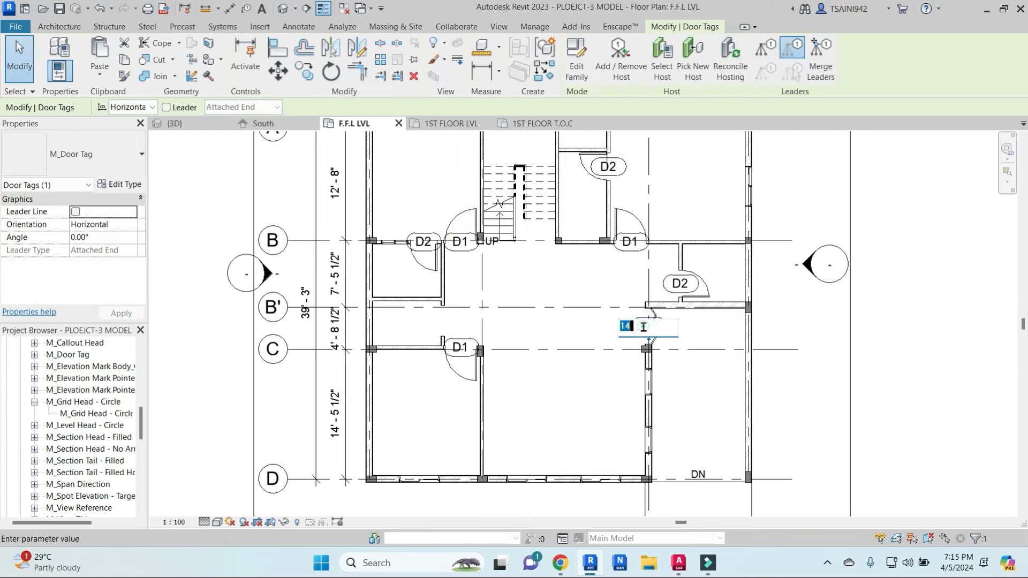
click(614, 389)
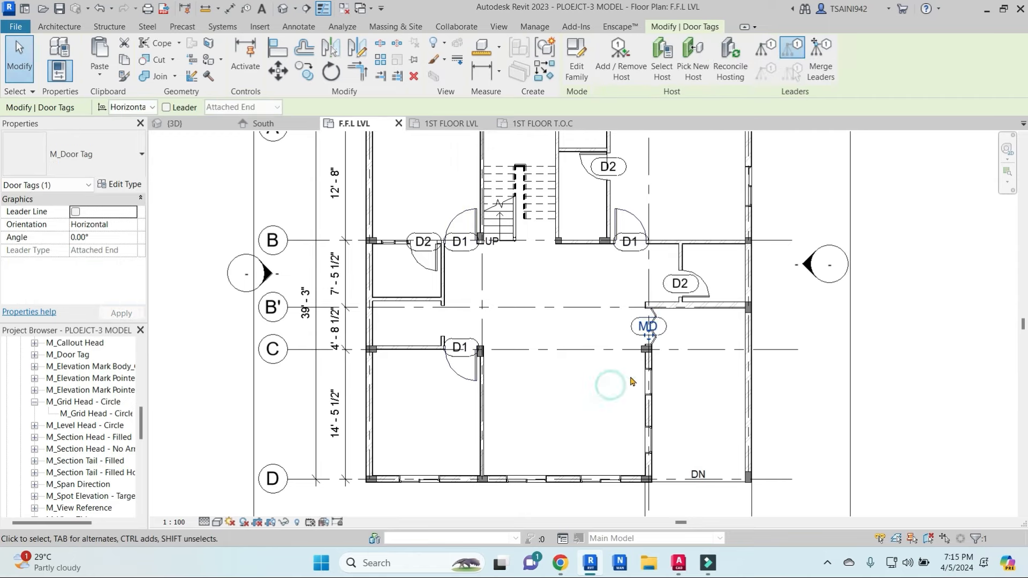
click(674, 367)
Step: Open the door tag family for editing and set its label's text size to 2.3 mm
scroll(549, 407, down, 2)
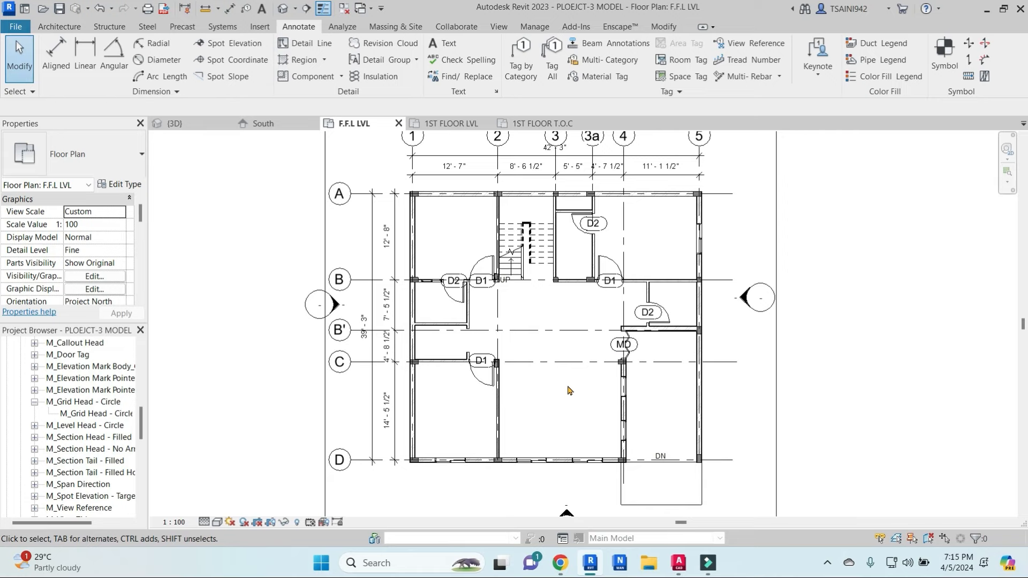
scroll(604, 229, up, 2)
click(605, 224)
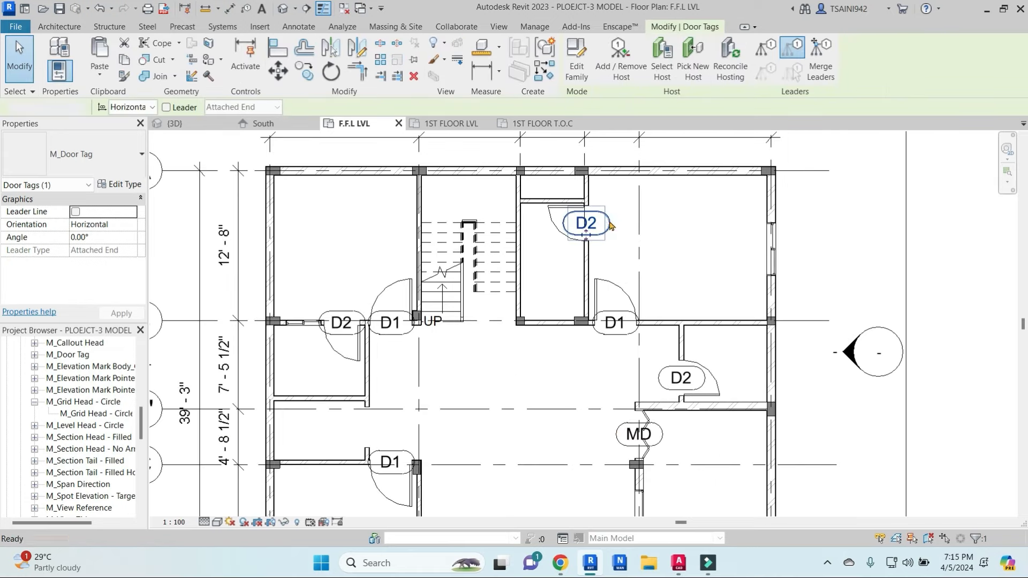
click(574, 59)
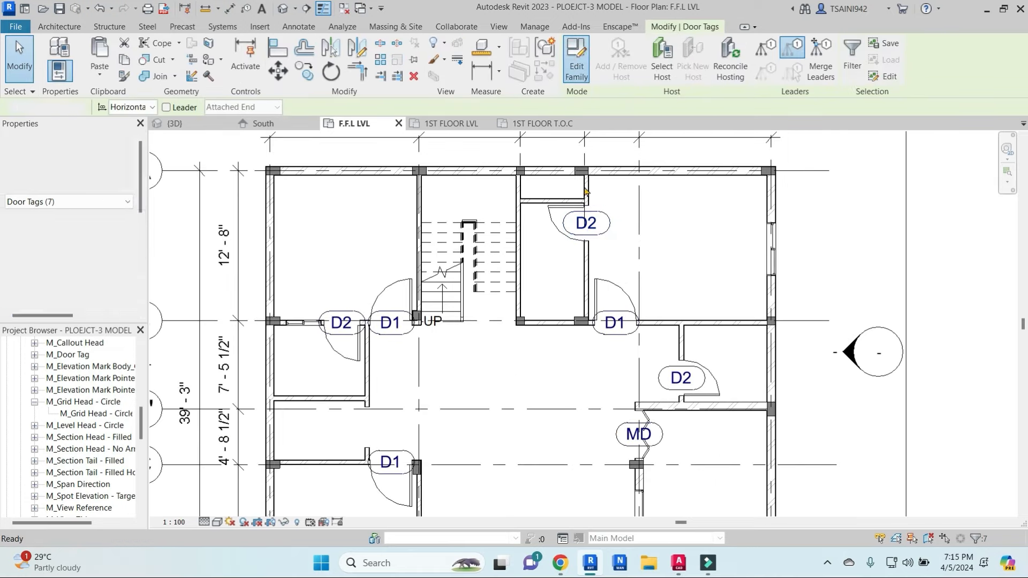
click(605, 294)
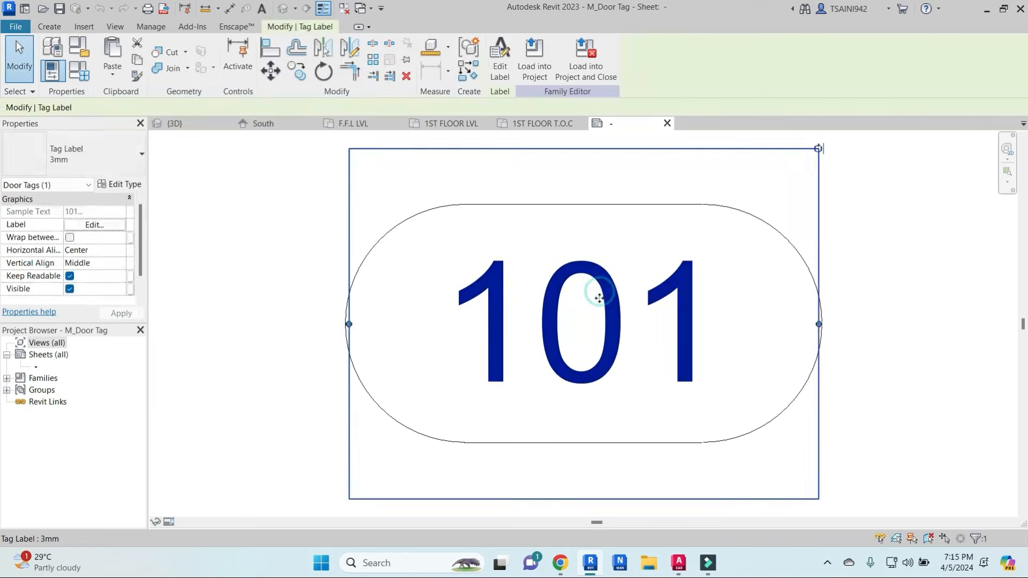
key(Escape)
click(605, 299)
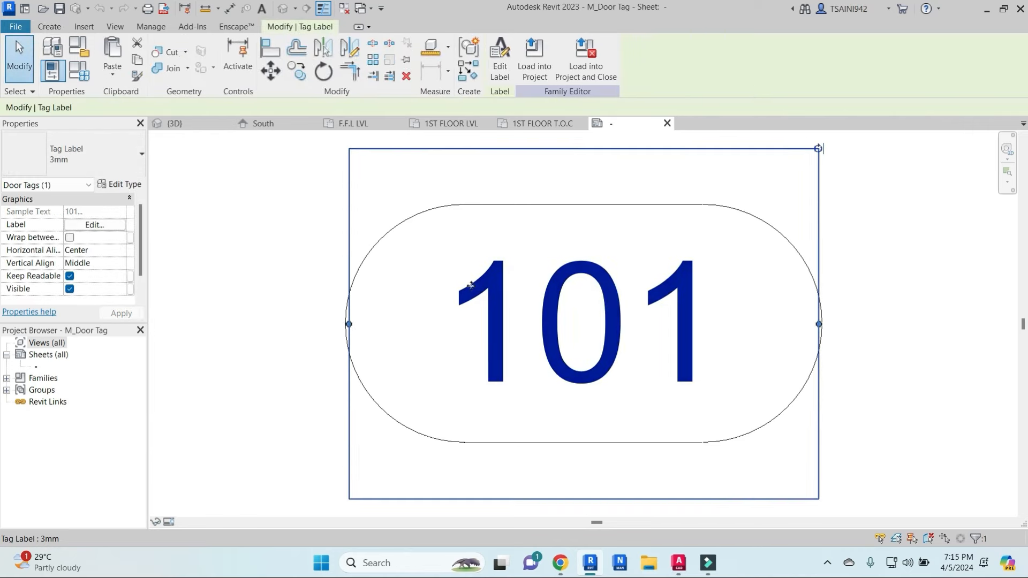
click(121, 184)
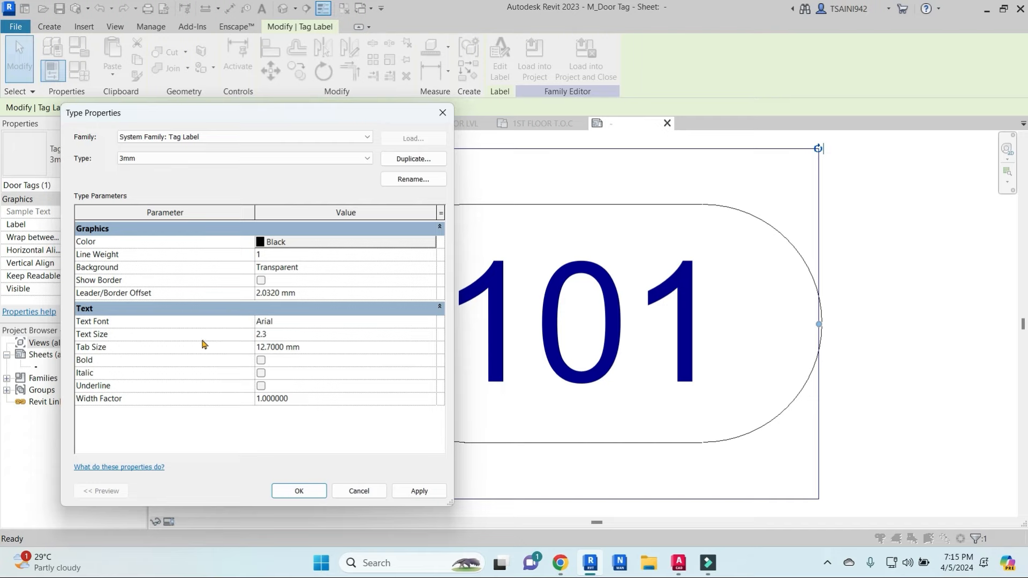
click(418, 491)
click(298, 491)
Step: Delete the tag's rounded outline and draw a circle centred on the 101 label, just enclosing it
scroll(613, 454, down, 3)
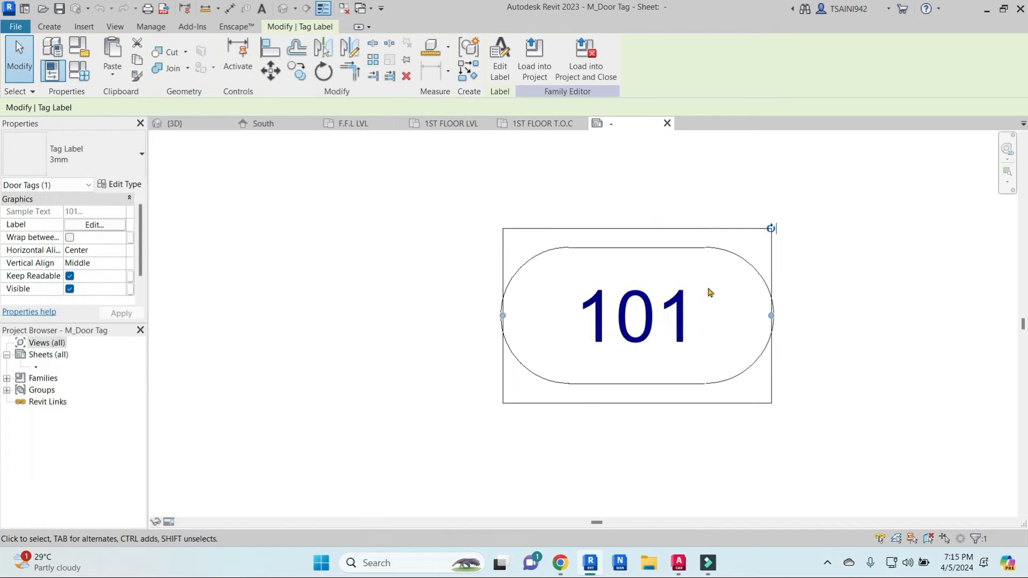
key(Escape)
key(Tab)
click(735, 259)
key(Delete)
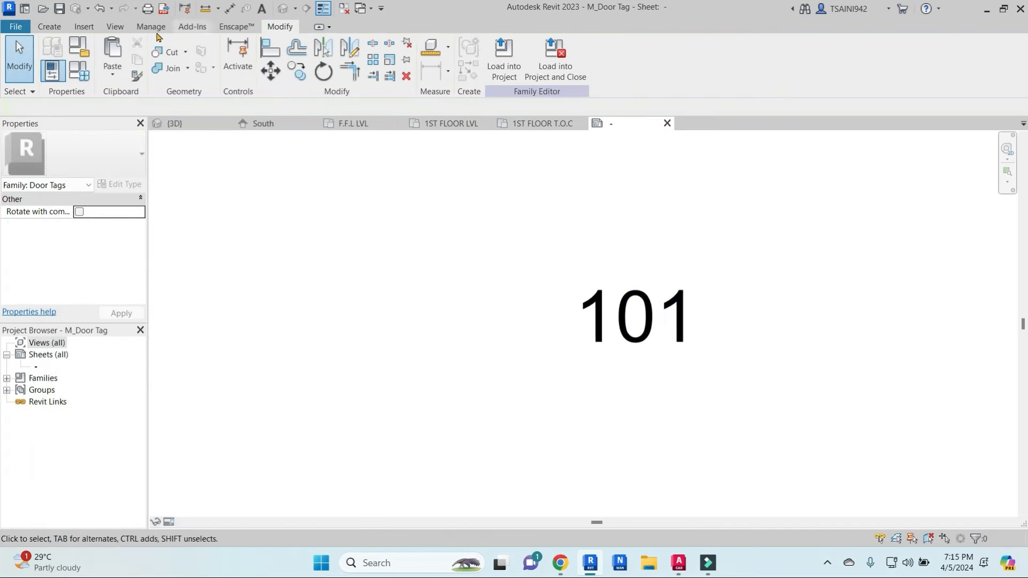
click(39, 28)
click(110, 56)
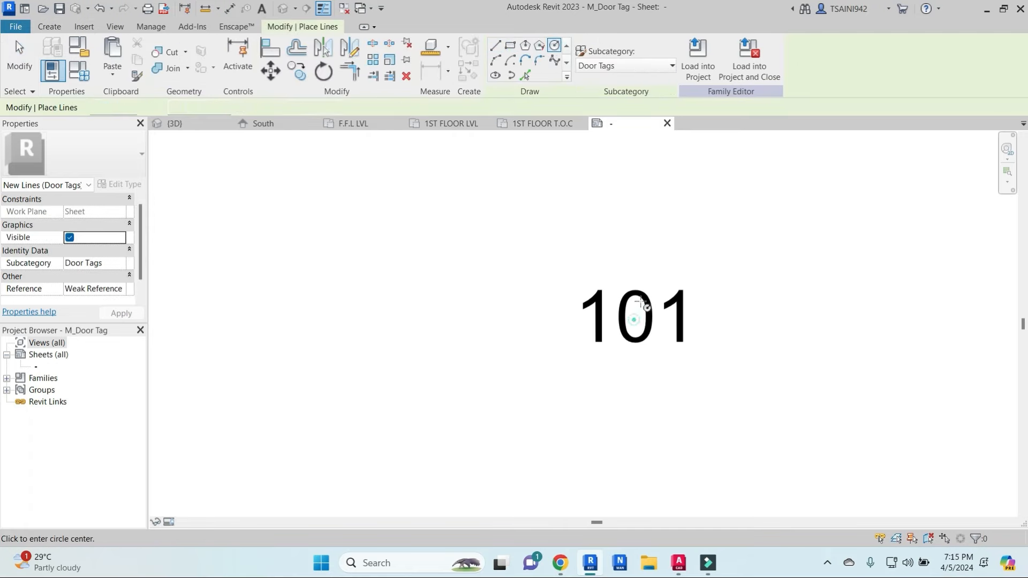
click(634, 319)
click(637, 262)
Step: Load the edited door tag family into the project, overwriting the existing version
click(698, 59)
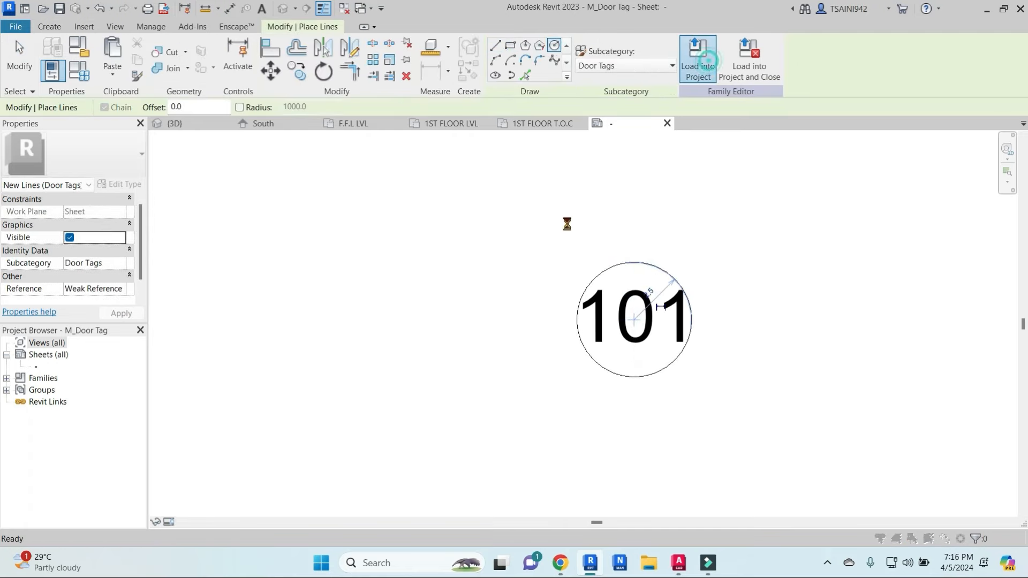
click(466, 241)
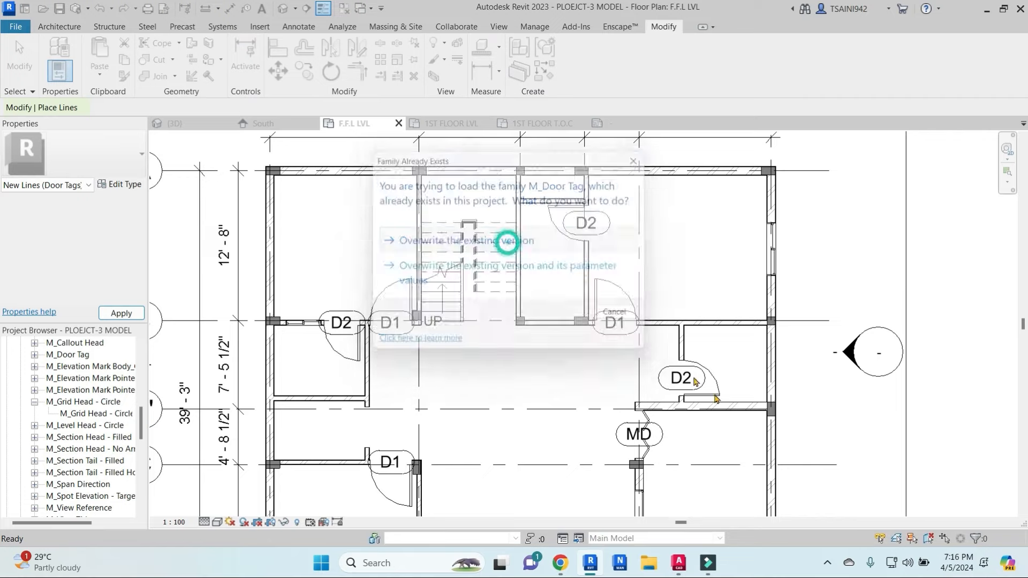
middle_drag(612, 395, 612, 290)
scroll(612, 291, down, 2)
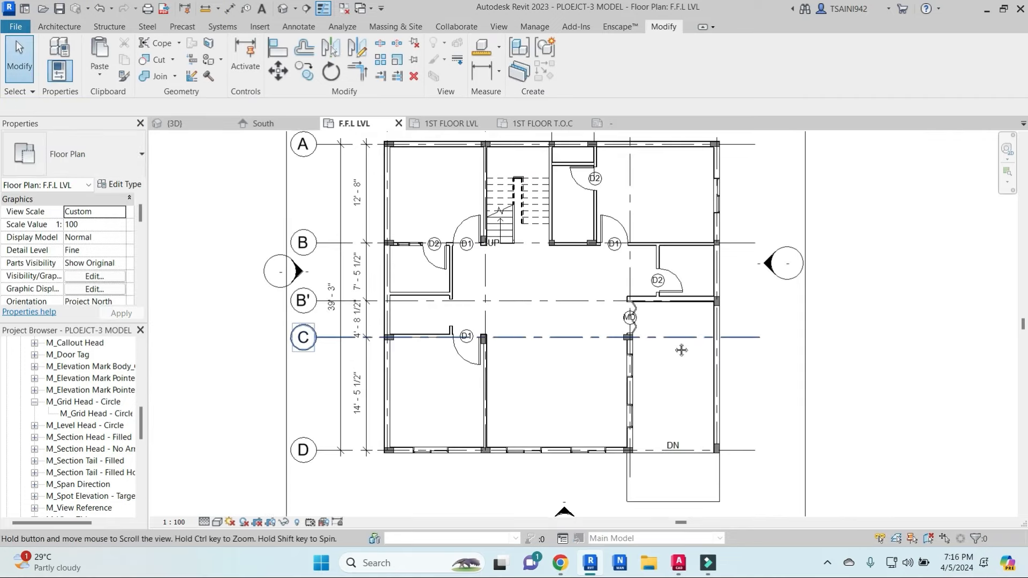
Step: Tag the window on the right-hand exterior wall between grids A and B by category, with the leader turned off
middle_drag(678, 344, 683, 359)
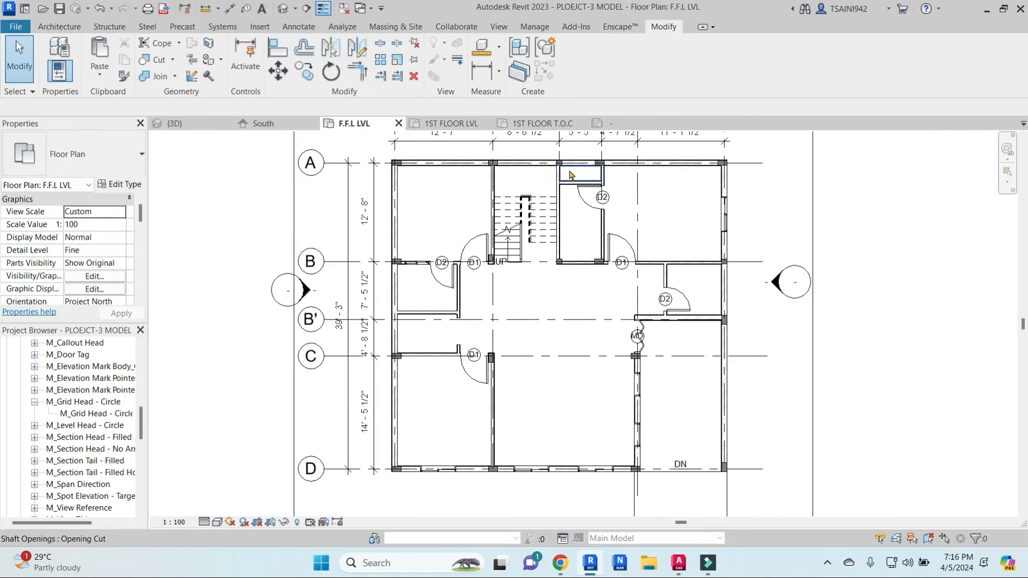
click(60, 27)
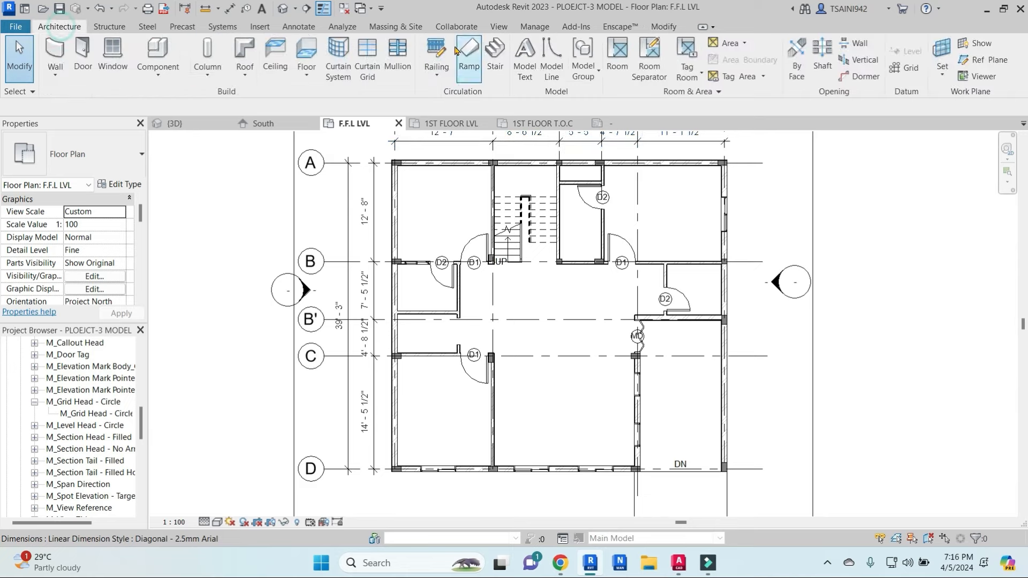
click(298, 27)
click(522, 62)
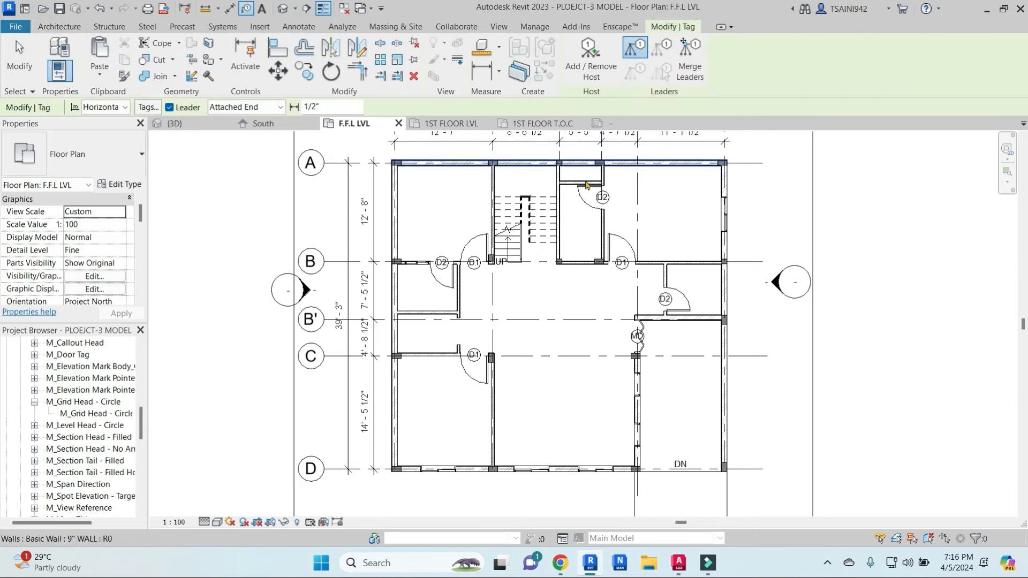
click(552, 65)
click(521, 62)
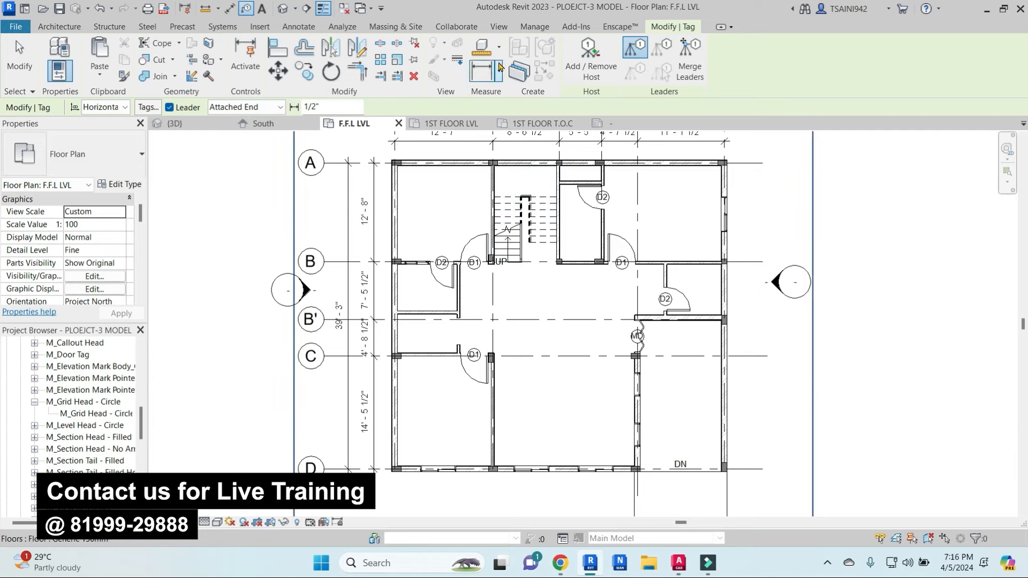
click(170, 107)
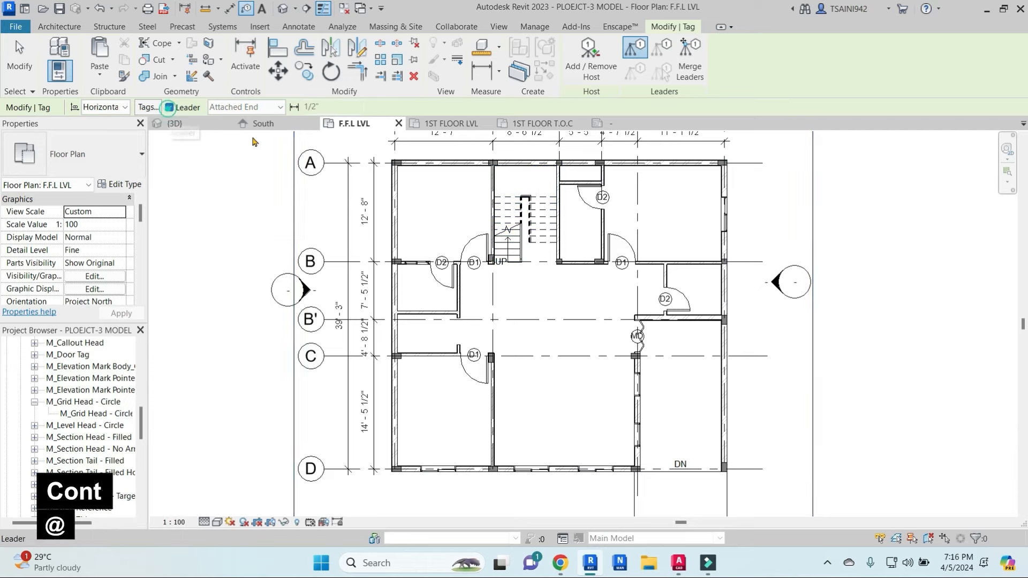
click(726, 219)
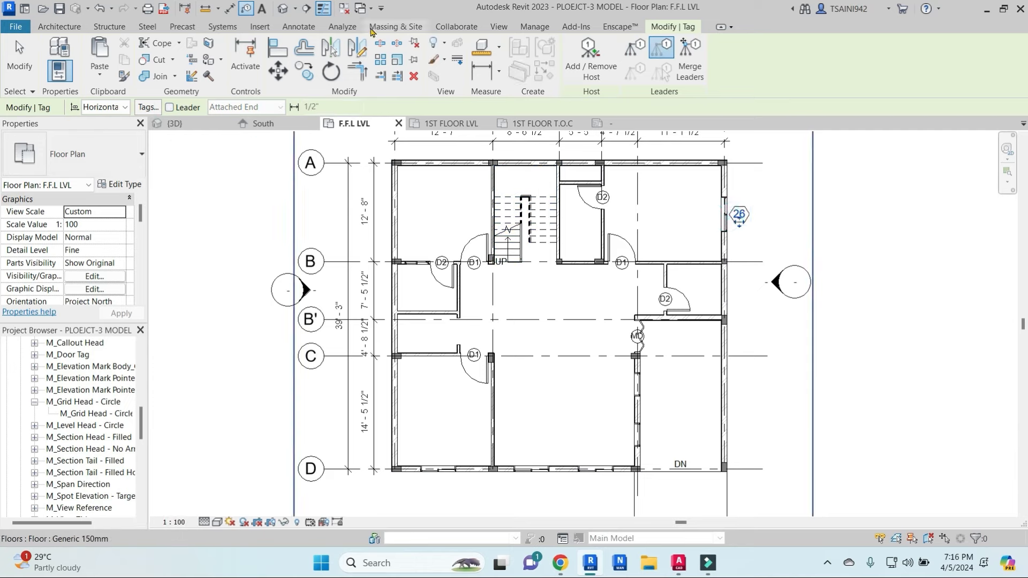
Step: Try Tag All with window tags for only selected objects, and delete the single window tag on the right-hand exterior wall
click(298, 27)
click(552, 59)
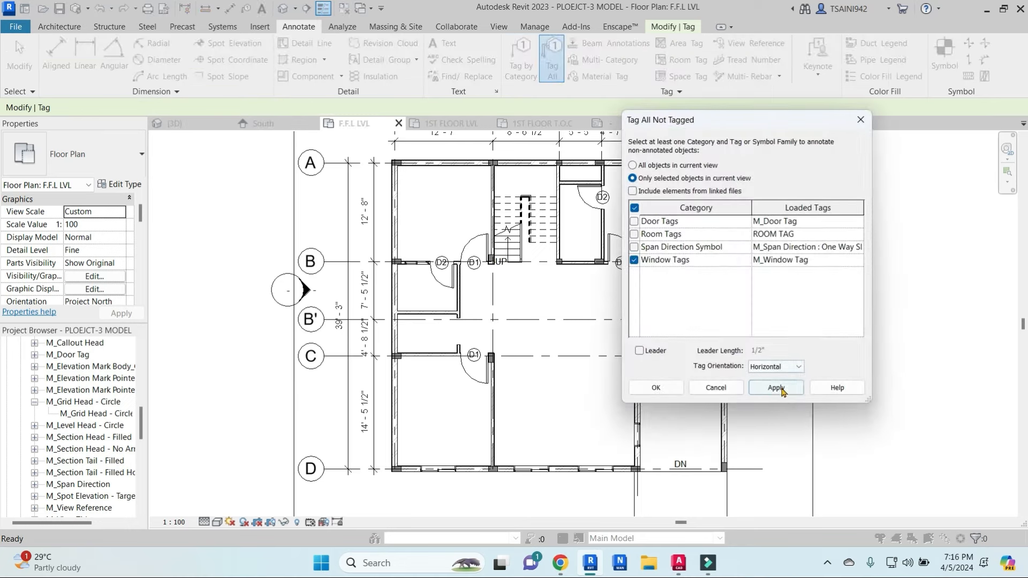
click(656, 387)
middle_drag(684, 425, 717, 387)
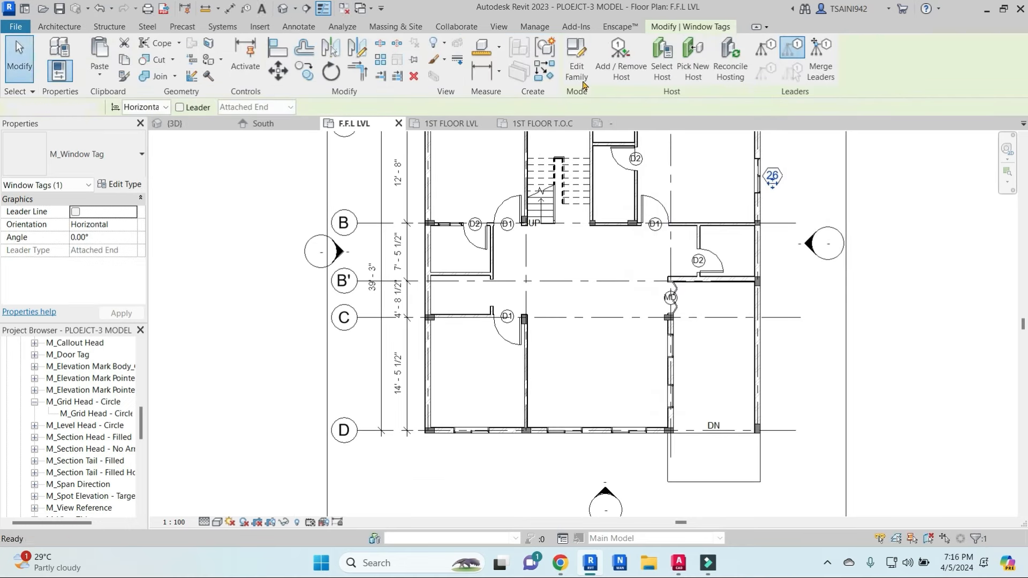
key(Escape)
click(781, 173)
key(d)
key(e)
Step: Tag all windows in the current view with M_Window Tag, horizontal and without leaders
click(550, 64)
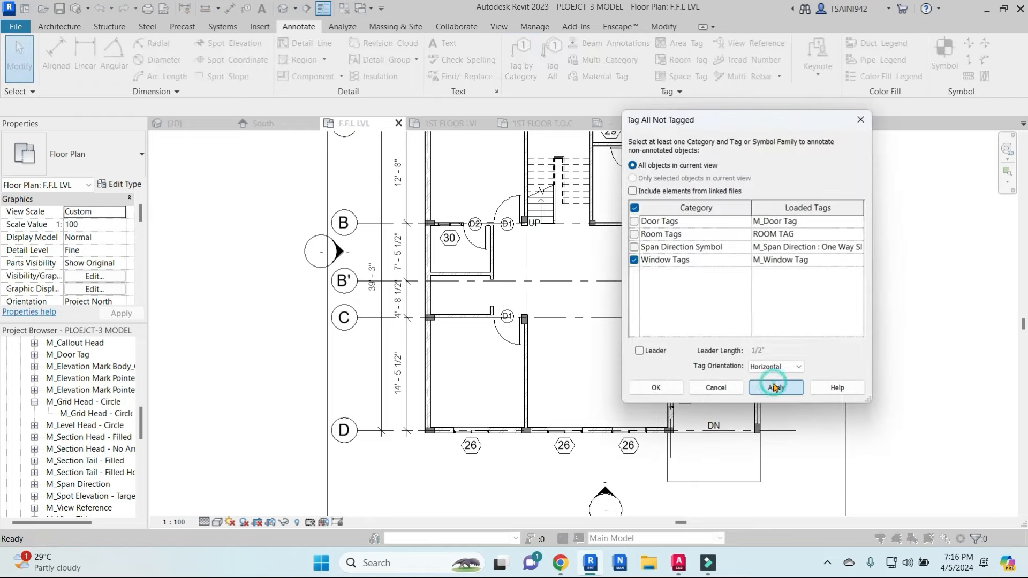
click(661, 386)
scroll(646, 376, down, 4)
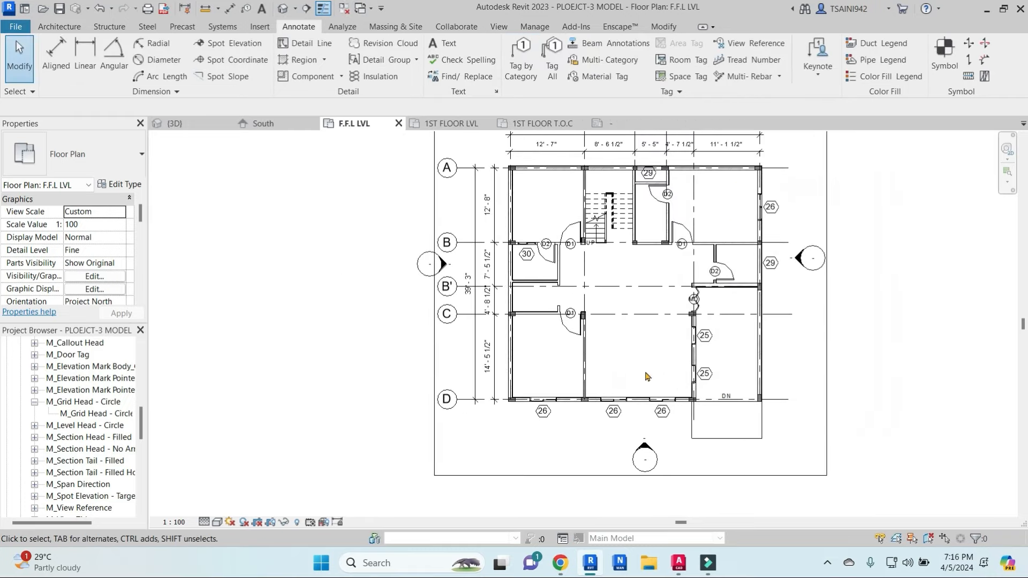
Step: Select all M_Sliding with Trim W1 windows in the project and set their Type Mark to W1
scroll(645, 399, up, 2)
click(677, 399)
key(s)
key(a)
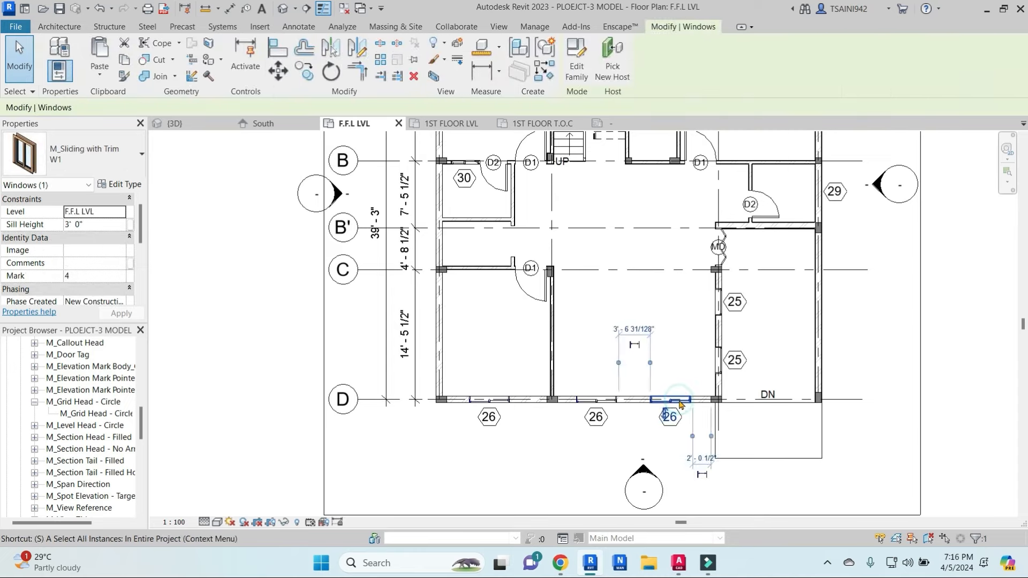
scroll(142, 217, down, 5)
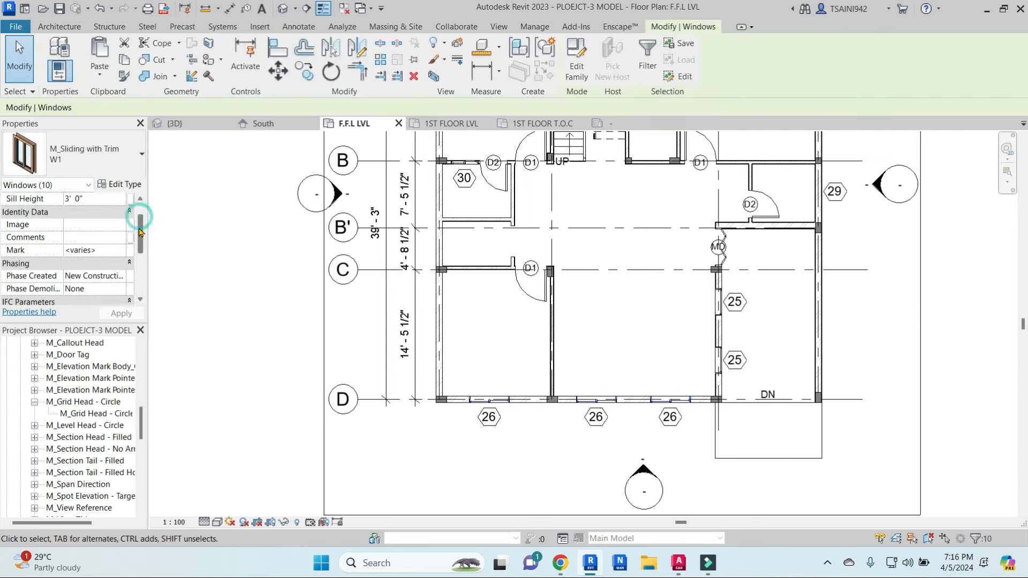
click(133, 186)
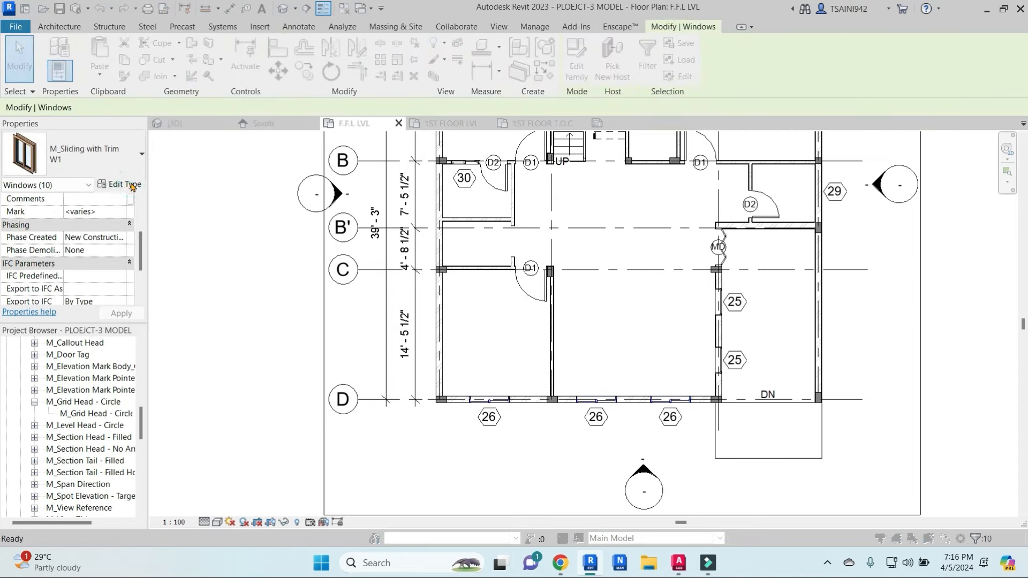
scroll(319, 394, down, 8)
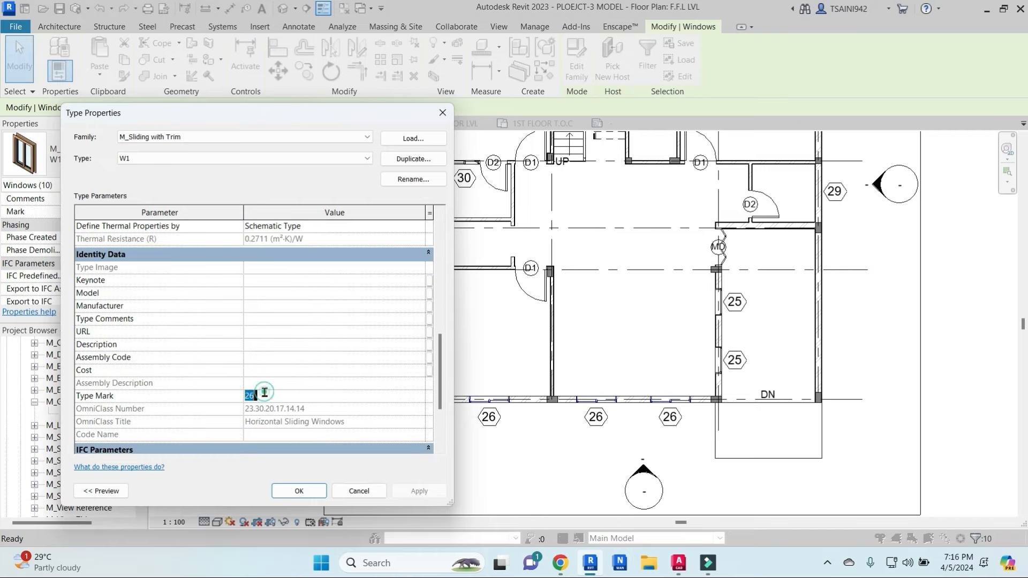
drag(203, 113, 247, 114)
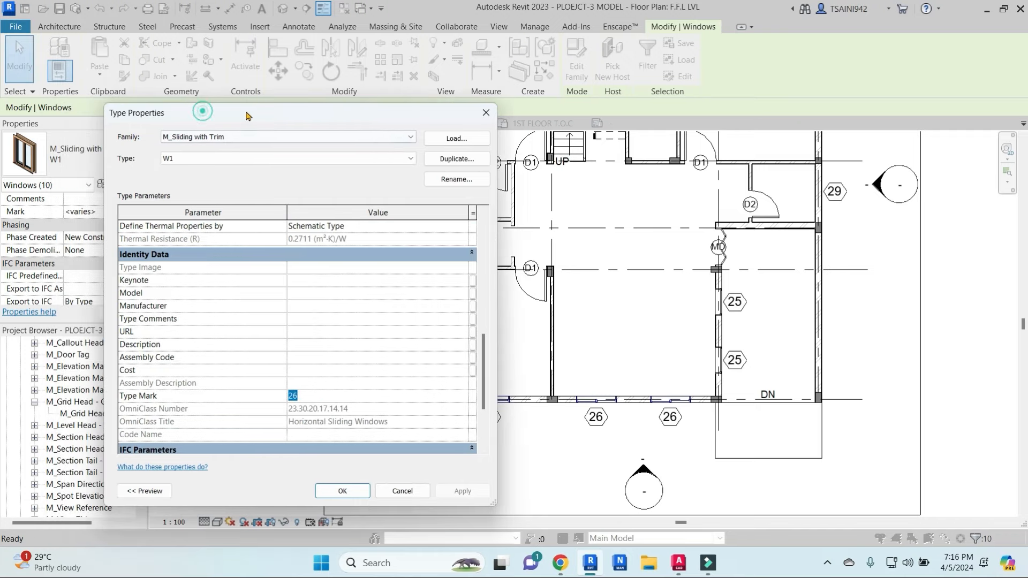
click(342, 492)
Step: Select all M_Fixed W2 windows in the project and set their Type Mark to W2
scroll(695, 440, down, 2)
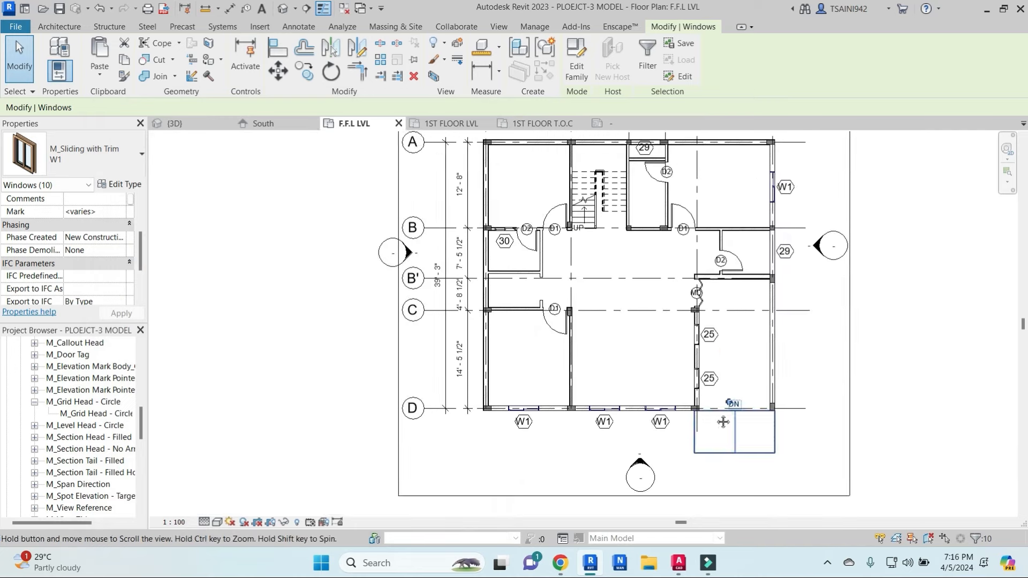
scroll(688, 355, up, 2)
click(655, 337)
key(s)
key(a)
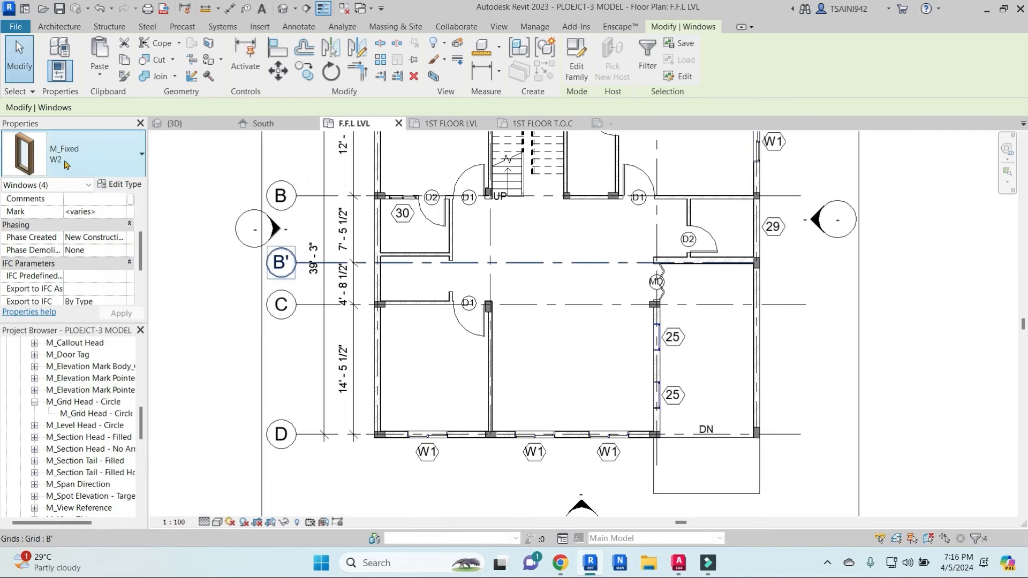
click(127, 185)
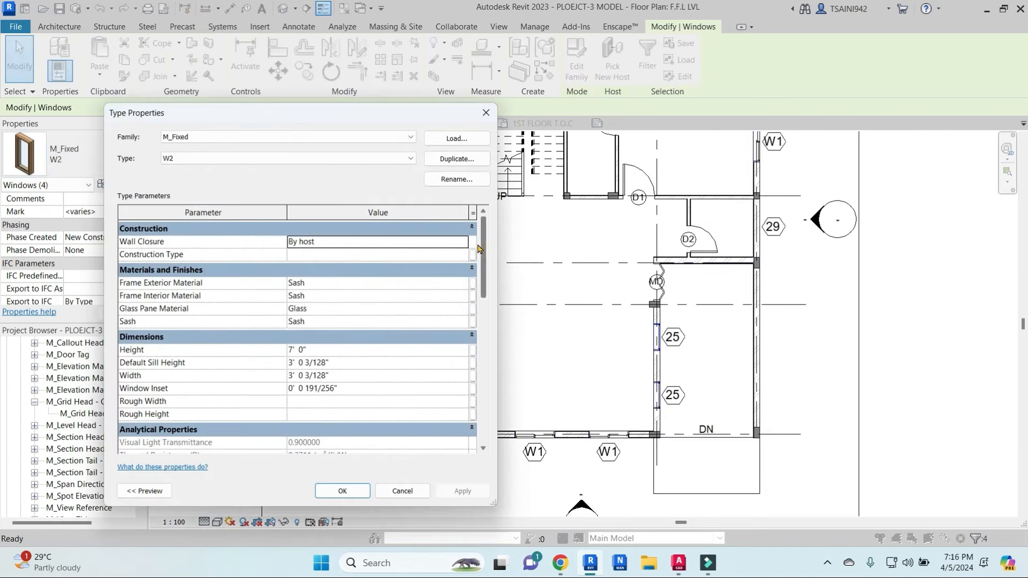
scroll(479, 249, down, 5)
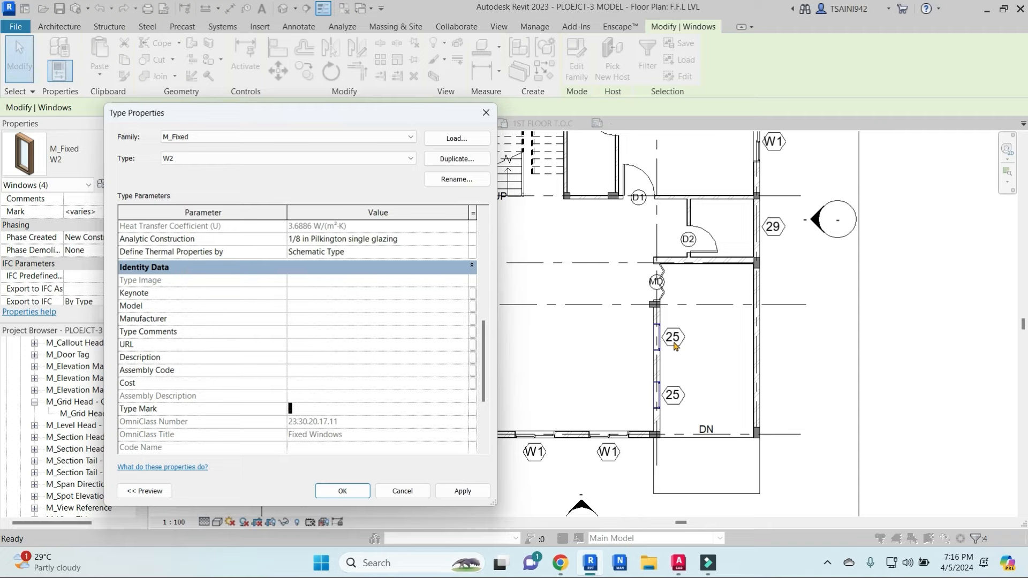
click(342, 491)
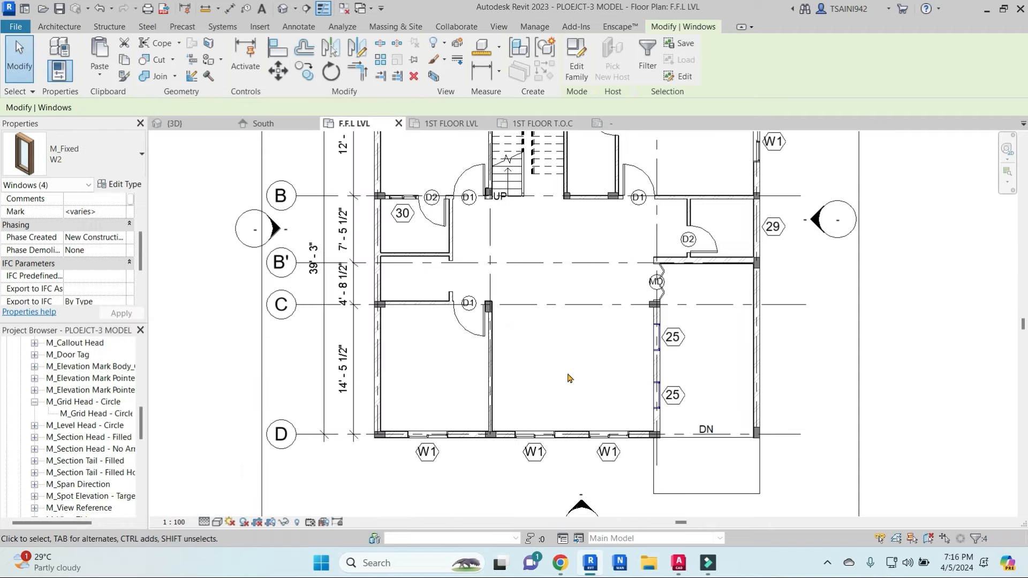
click(583, 363)
Step: Create a rectangular plan region about 4' 0" long around the window tagged 29 on the right-hand exterior wall between grids B and B'
scroll(706, 381, down, 2)
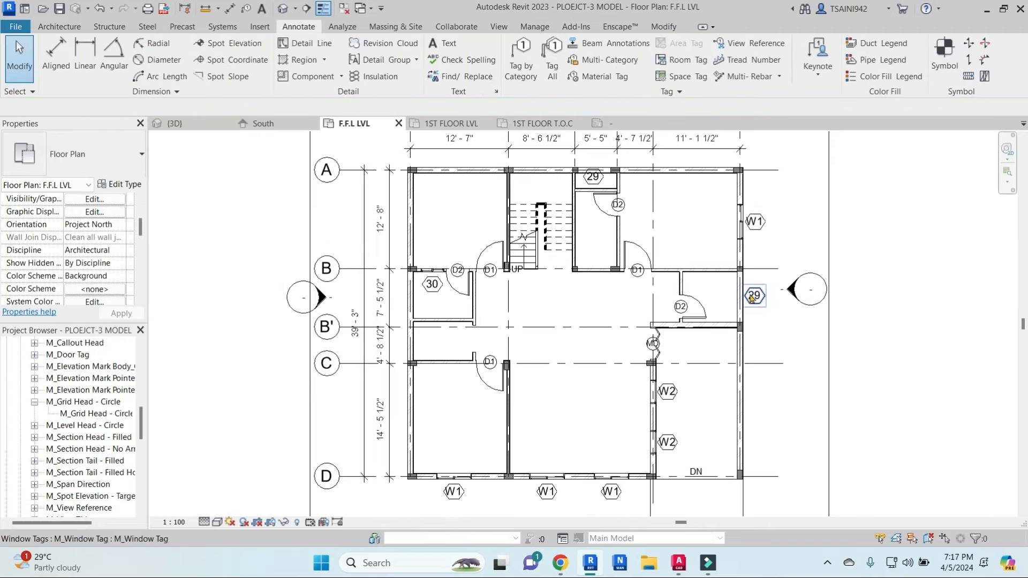
scroll(754, 299, up, 3)
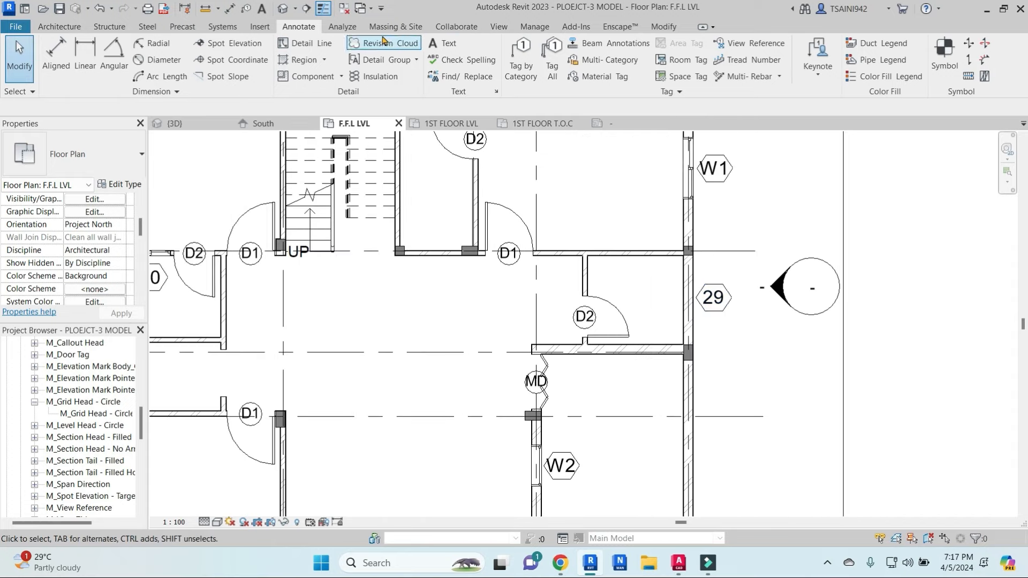
click(499, 27)
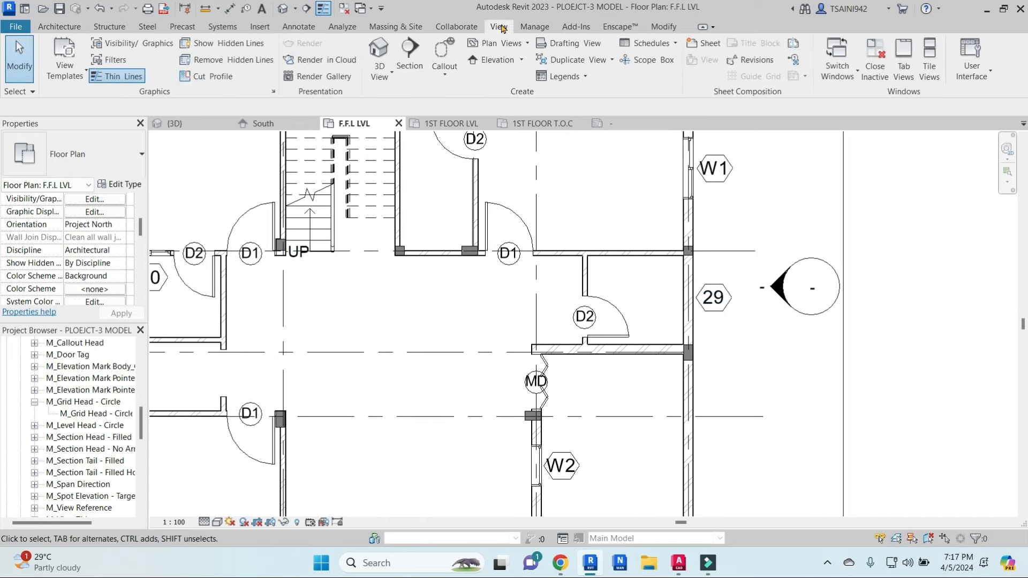
click(526, 44)
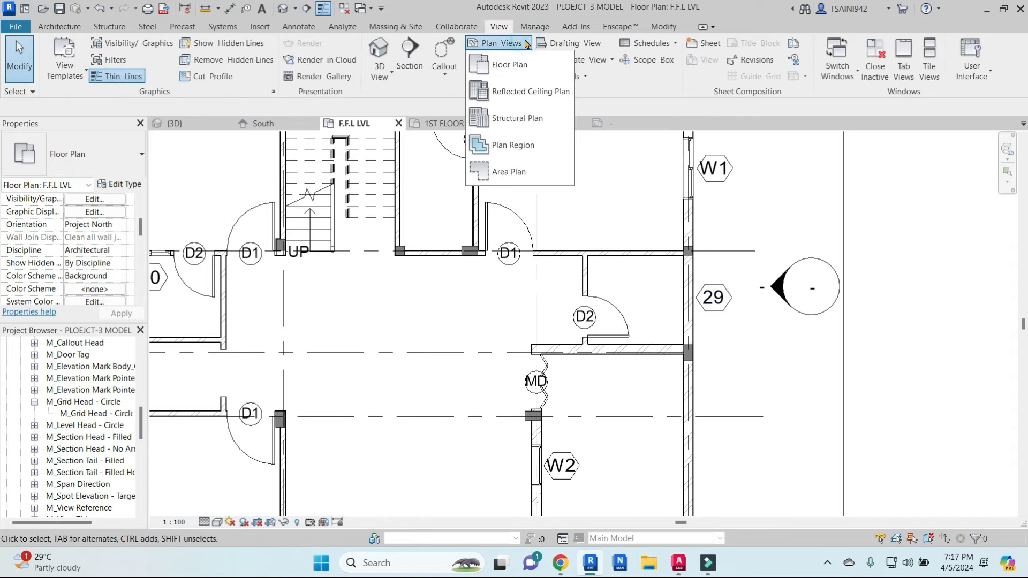
click(513, 145)
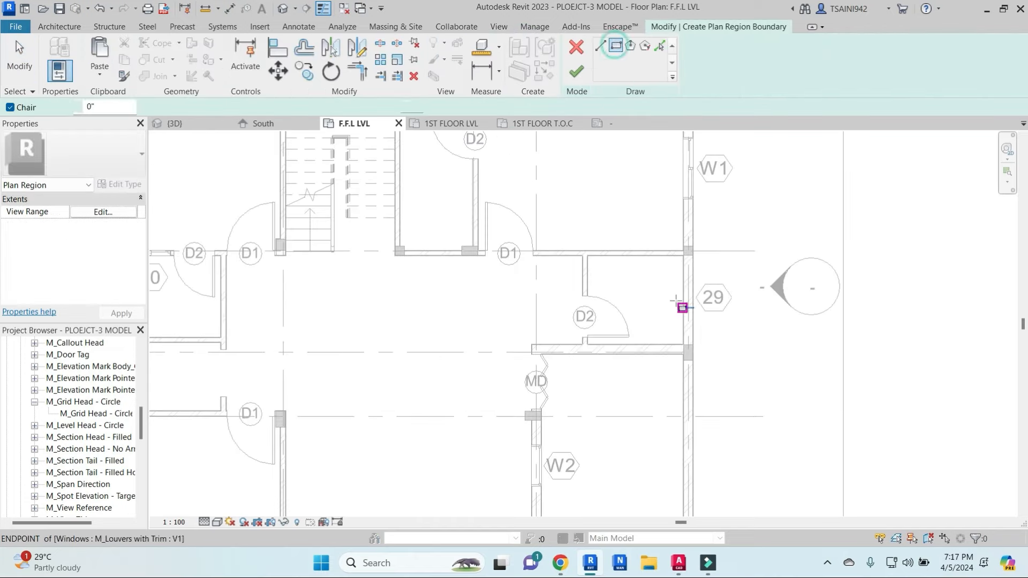
click(673, 273)
click(708, 329)
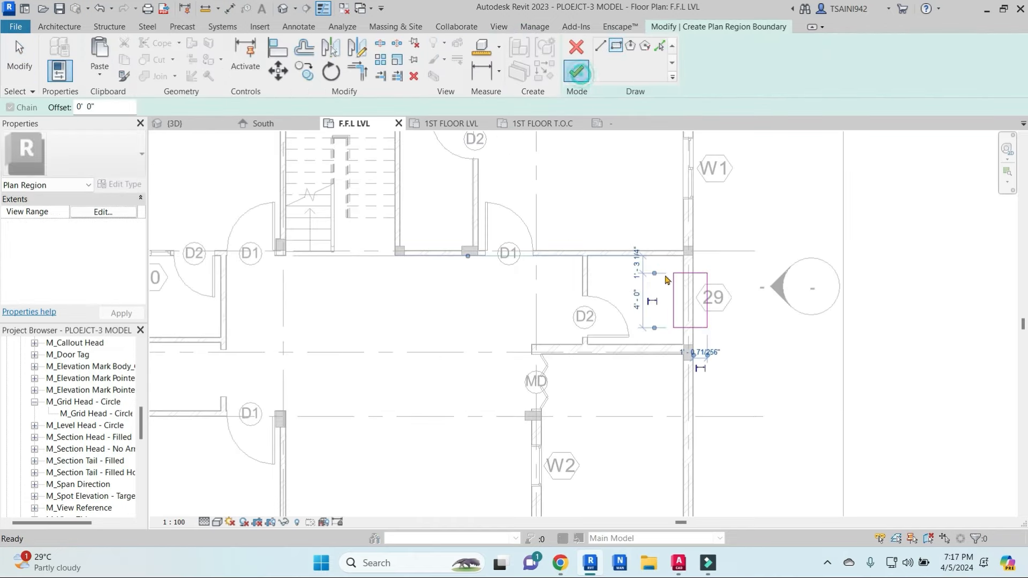
click(577, 72)
scroll(672, 257, down, 3)
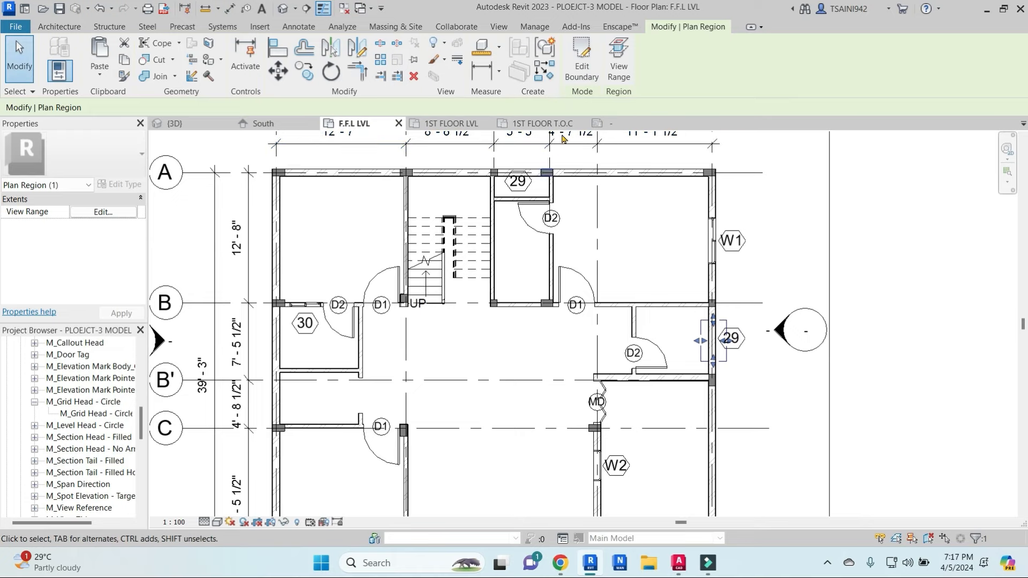
key(Escape)
click(701, 343)
key(c)
key(o)
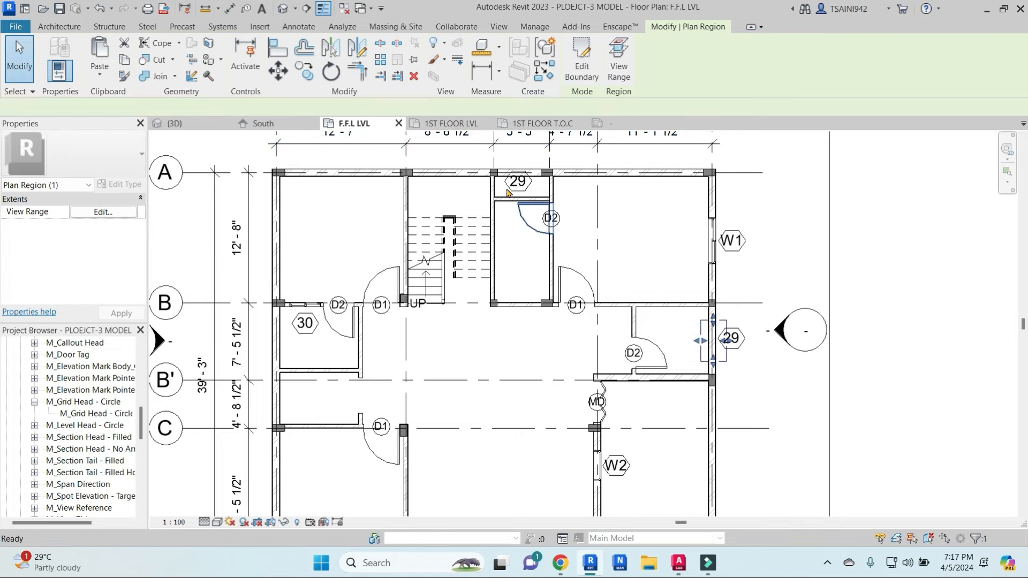
Step: Create a rectangular plan region about 1' 3" deep across the interior wall beside the window tag 29 near grid A
scroll(506, 189, up, 2)
click(504, 188)
click(619, 47)
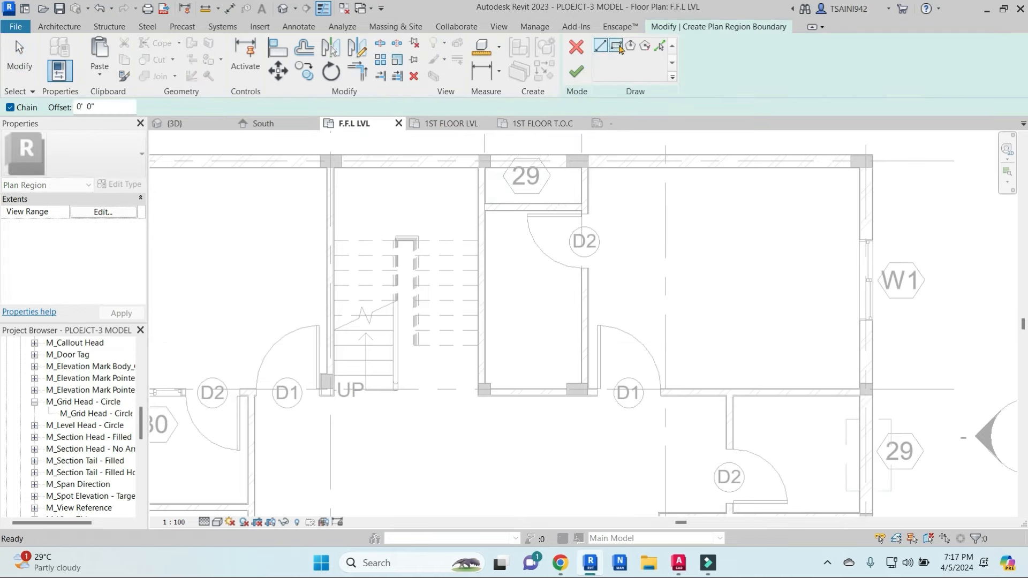
click(503, 195)
click(563, 217)
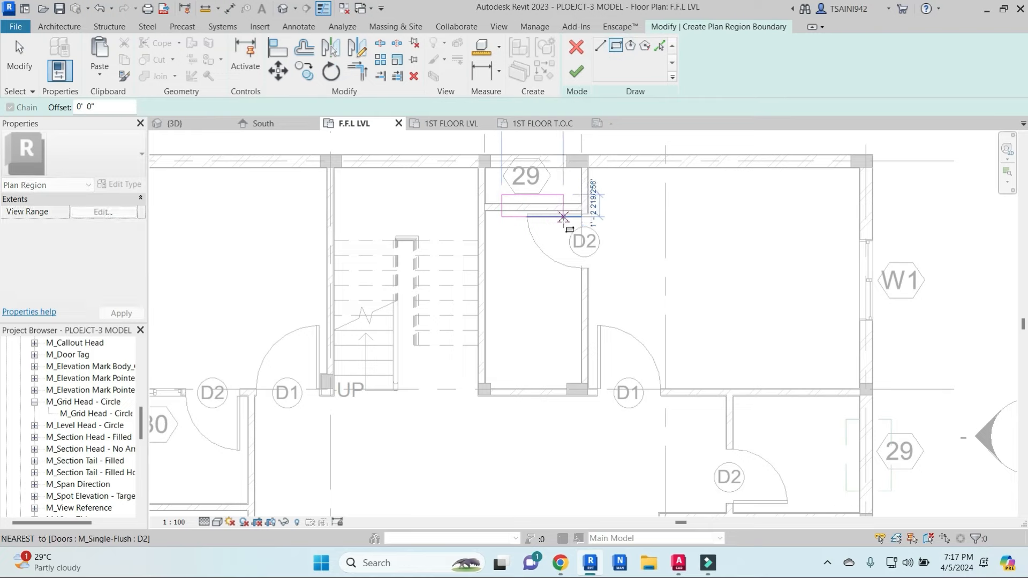
click(578, 81)
Step: Change the cut plane offset in the view range of the plan region near grid A
scroll(589, 208, down, 1)
middle_drag(672, 266, 640, 252)
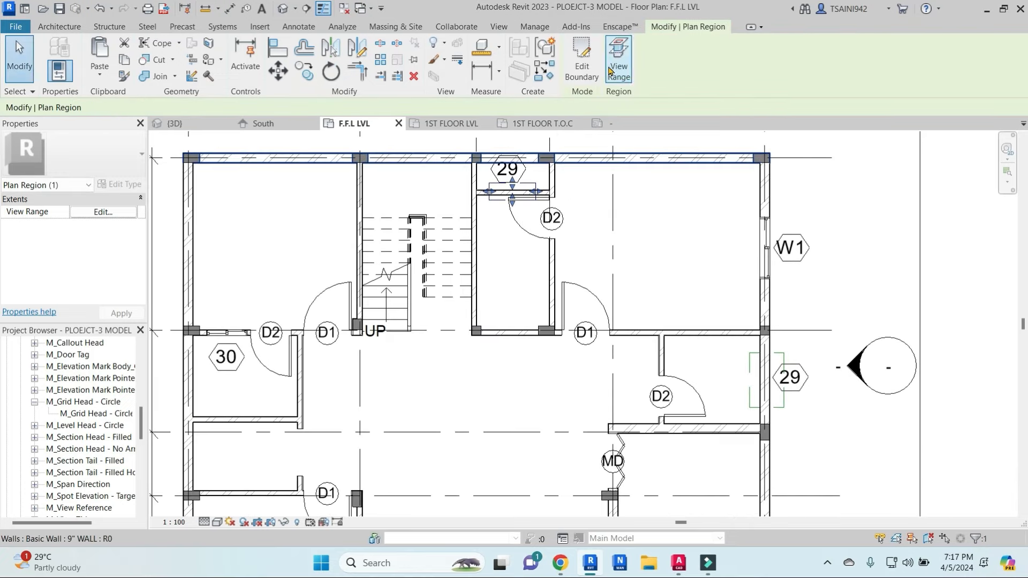
click(618, 50)
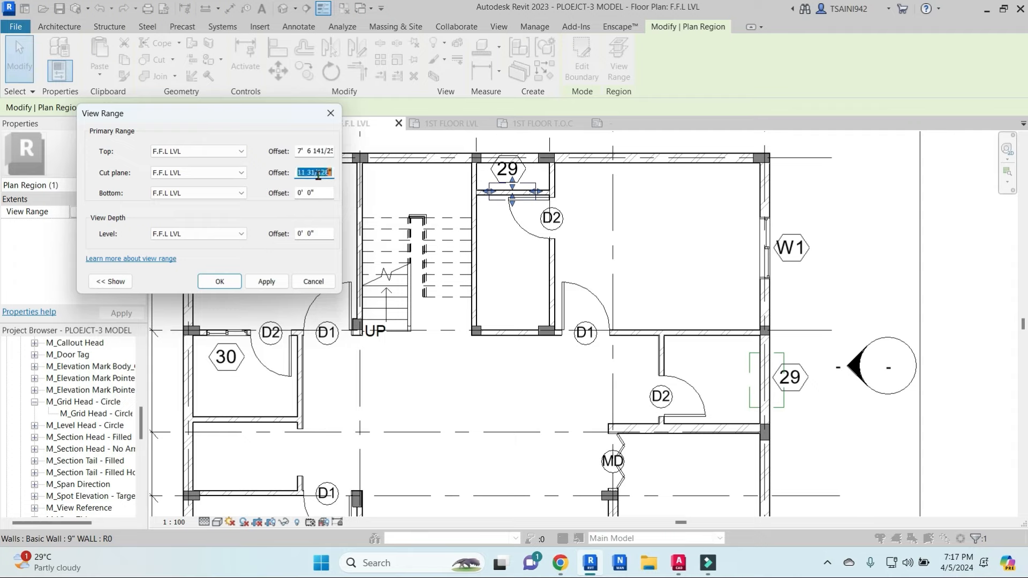
key(Return)
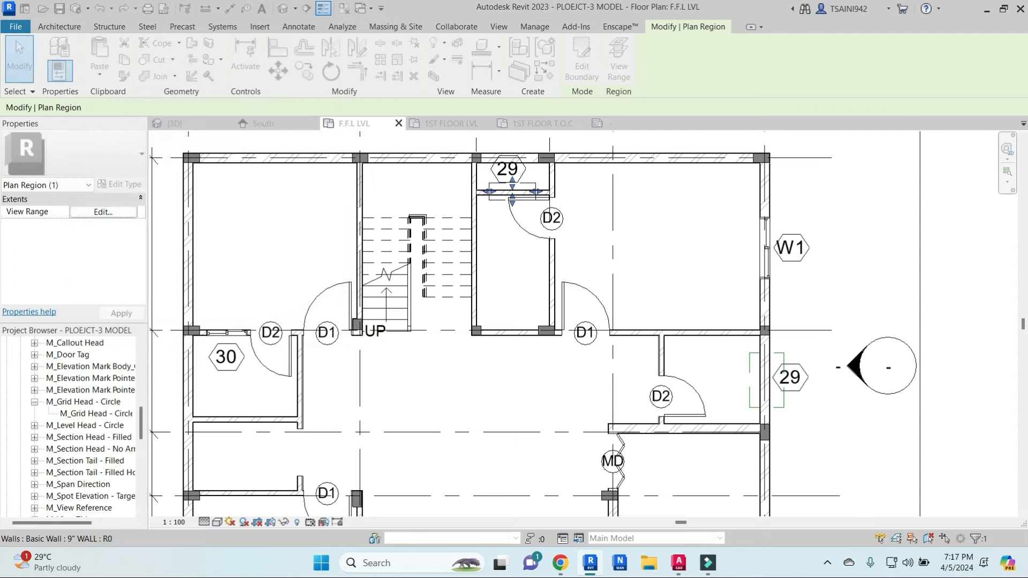
Step: Set the cut plane offset to 7' in the view range of the plan region on the right-hand exterior wall between grids B and B'
middle_drag(777, 400, 750, 387)
click(748, 339)
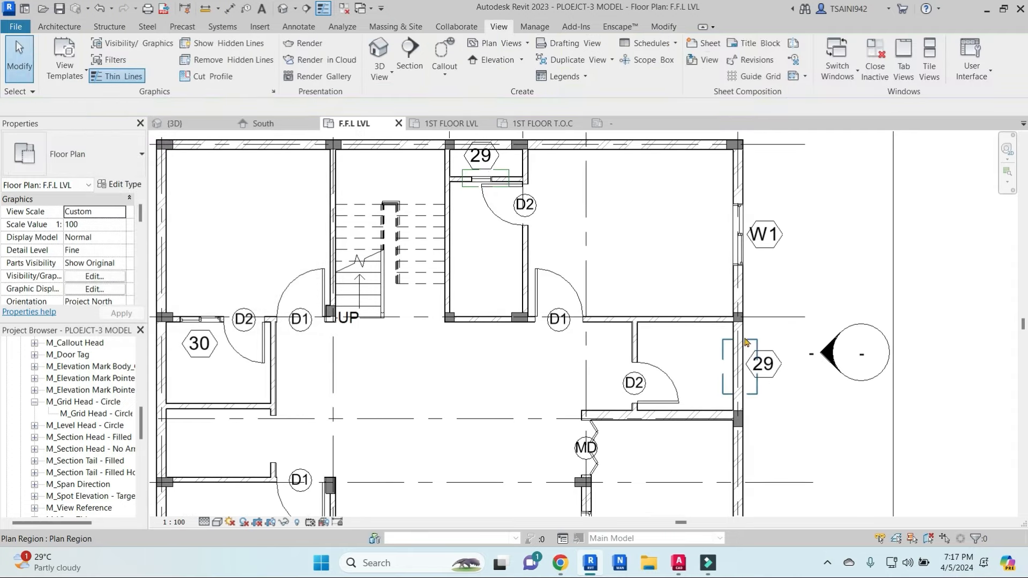
click(618, 54)
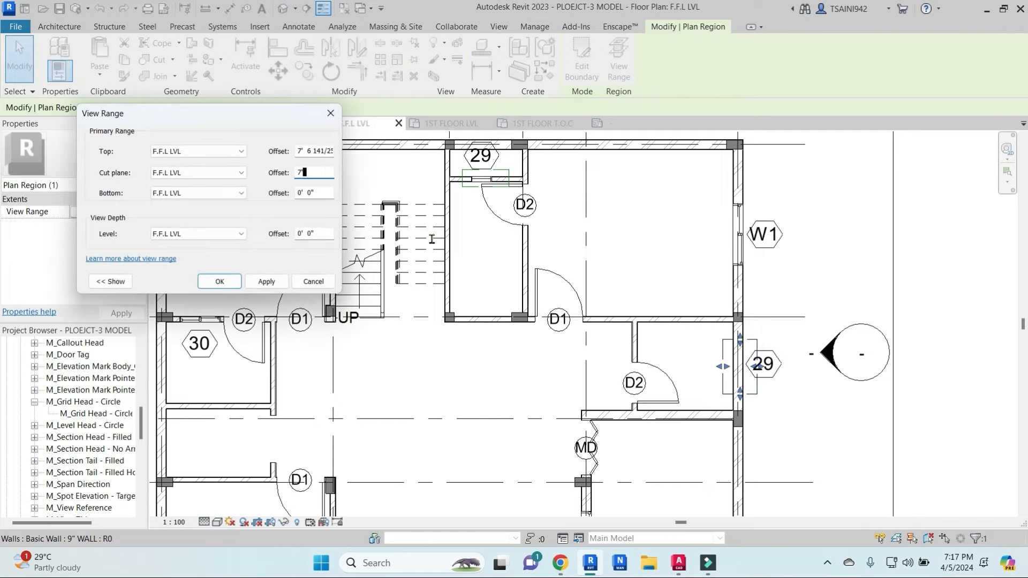
key(Return)
click(795, 387)
middle_drag(778, 384, 766, 348)
scroll(769, 347, up, 2)
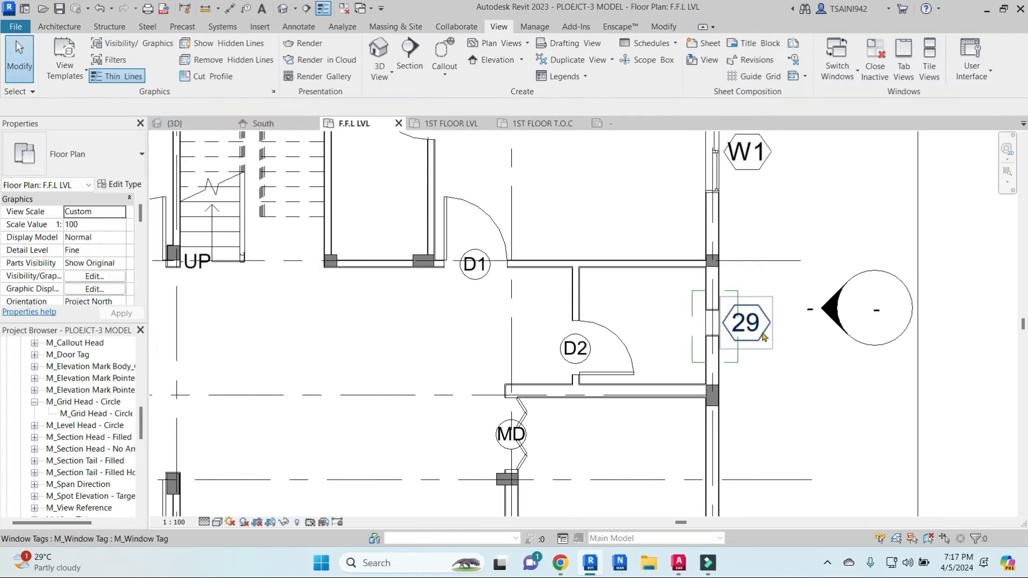
click(764, 335)
key(Escape)
scroll(739, 295, down, 1)
middle_drag(740, 298, 758, 347)
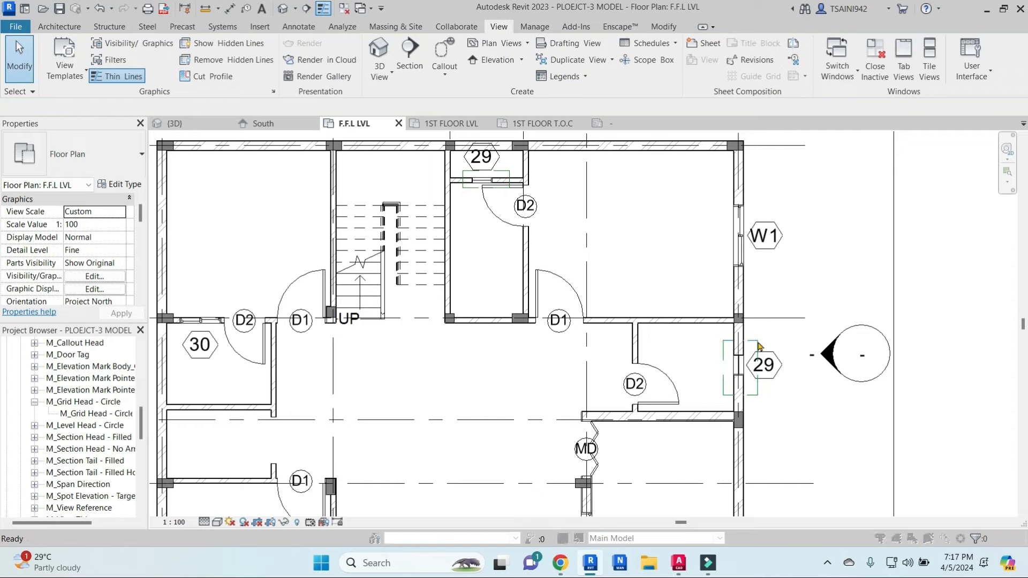
Step: Hide the Plan Region annotation category in the F.F.L LVL floor plan's visibility/graphic overrides
key(v)
key(g)
click(192, 54)
click(134, 242)
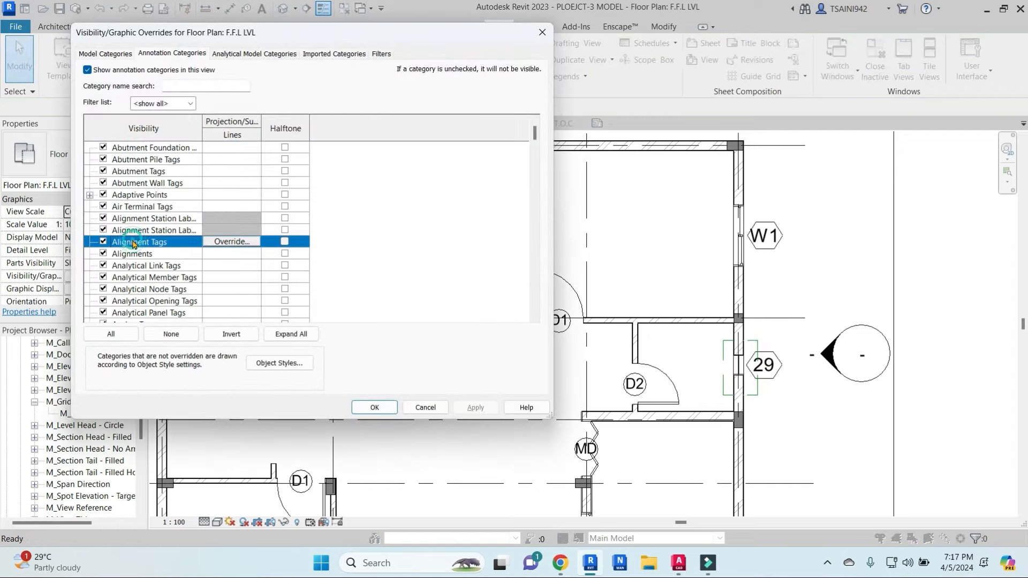
key(Page_Down)
key(Page_Down)
key(Page_Down)
key(Page_Down)
key(Page_Down)
key(Page_Down)
key(Page_Down)
key(Page_Down)
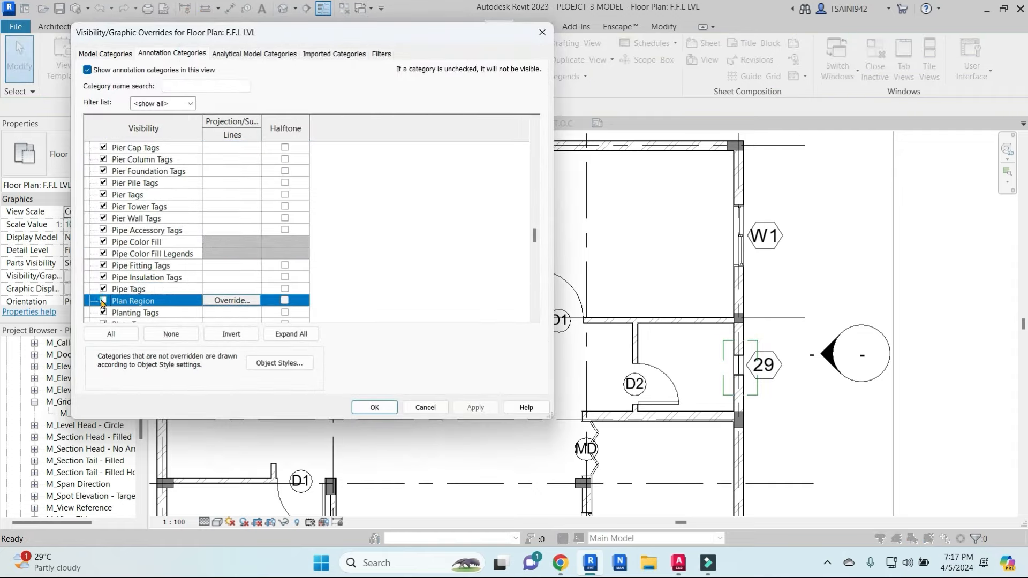
click(465, 408)
click(374, 408)
scroll(701, 305, down, 2)
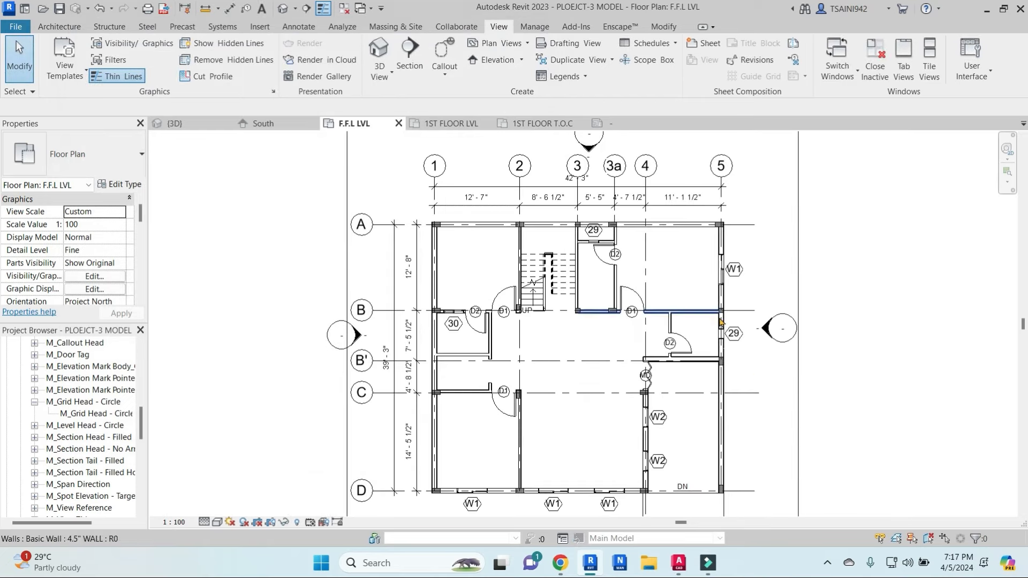
middle_drag(759, 353, 749, 317)
scroll(457, 291, up, 3)
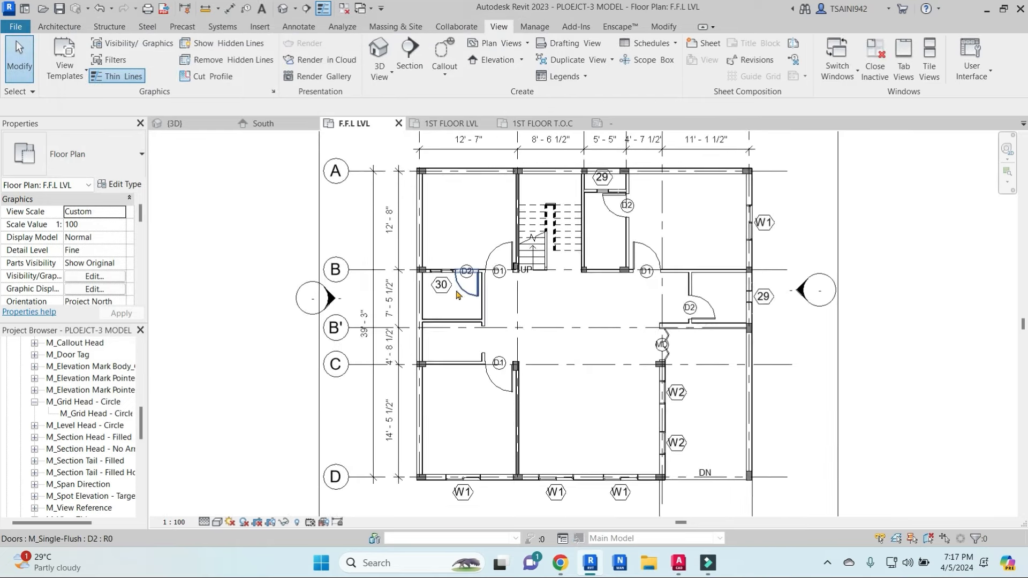
Step: Select all M_Sliding with Trim W3 windows, set their Type Mark to W3 and enter a cost in the type properties
click(441, 259)
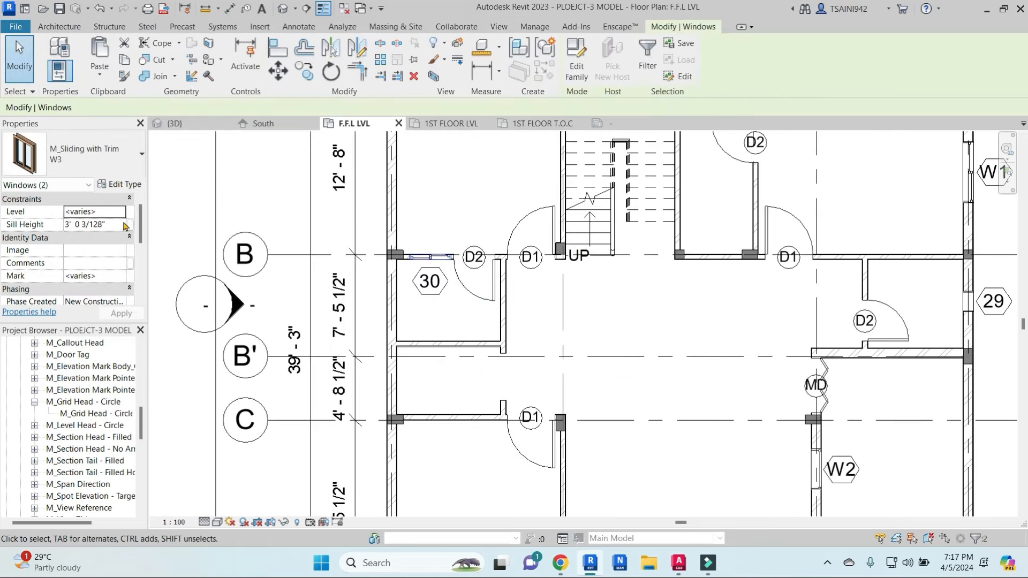
scroll(584, 313, down, 3)
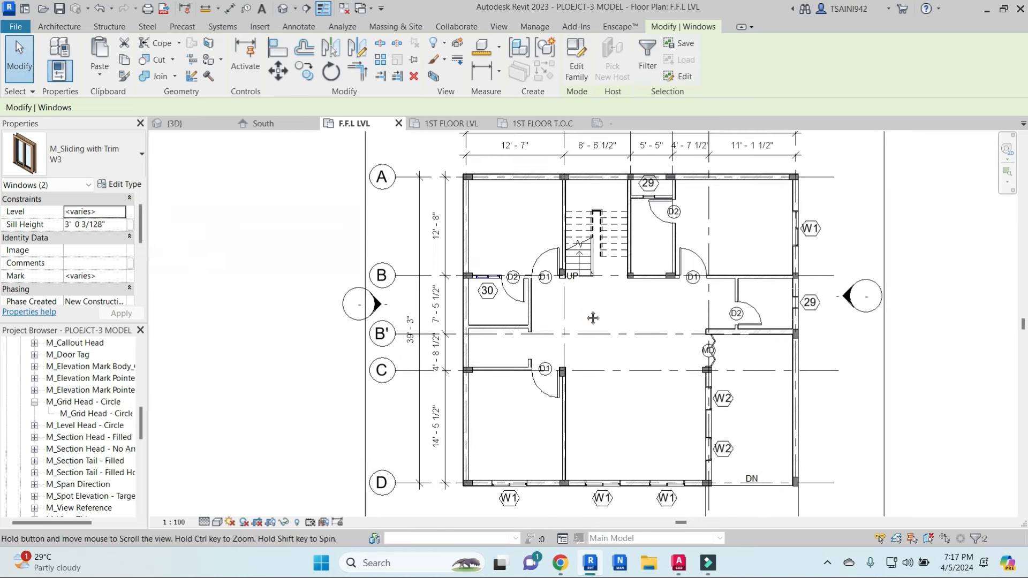
middle_drag(586, 315, 589, 301)
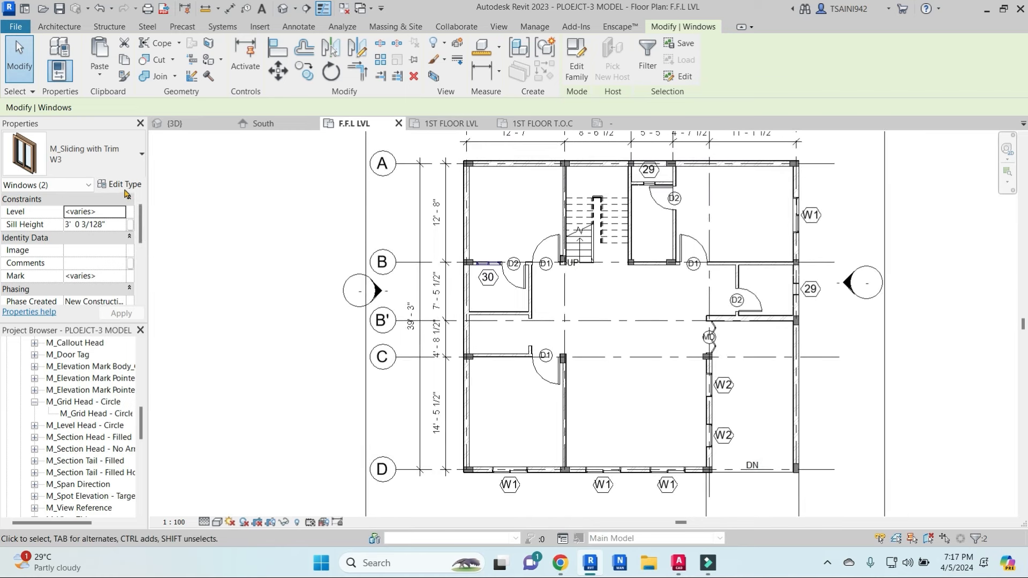
click(107, 276)
click(133, 185)
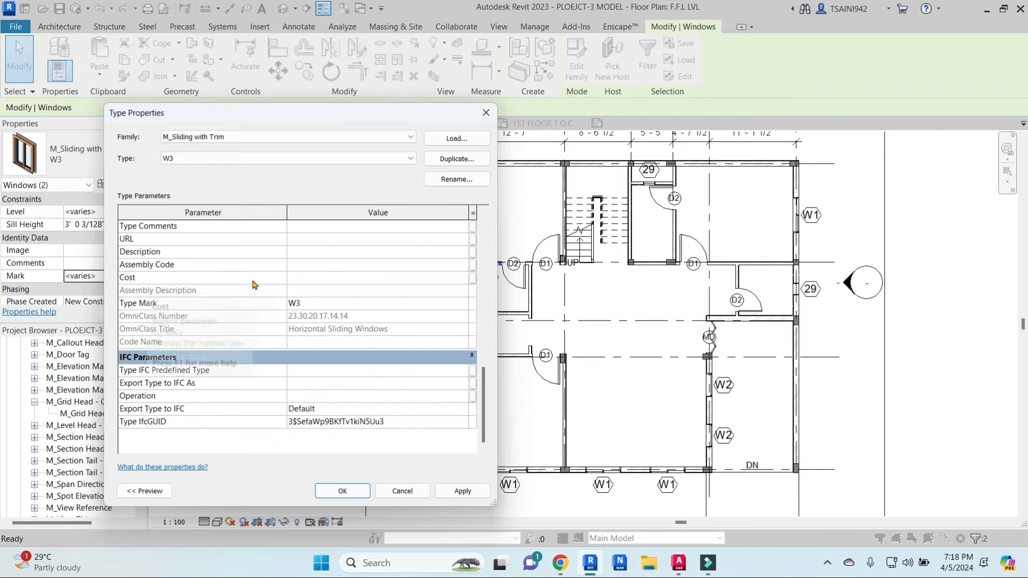
click(305, 276)
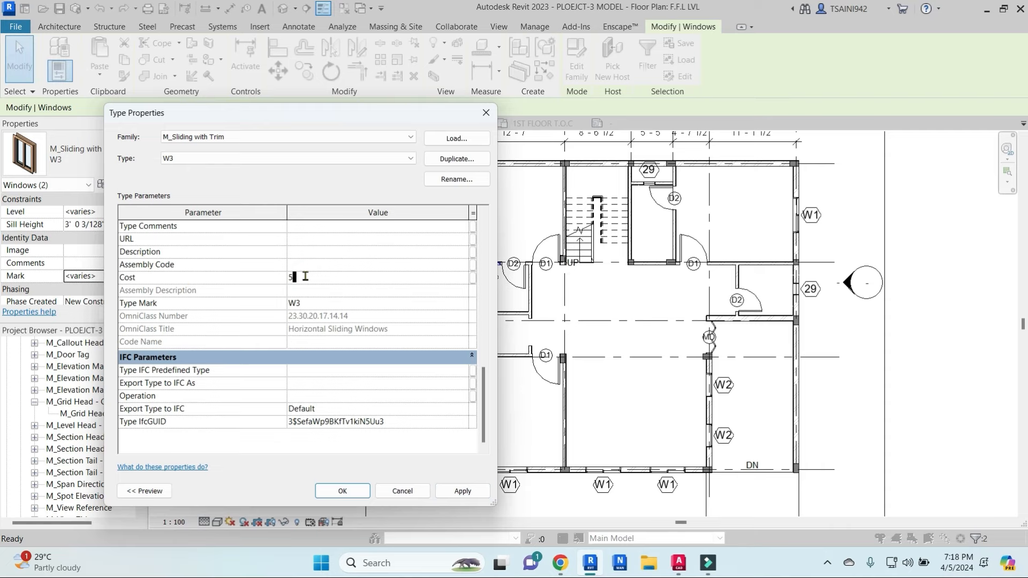
click(341, 490)
middle_drag(795, 410, 782, 392)
Step: Select all M_Fixed W2 windows in the project and set their type cost to 7600
click(696, 369)
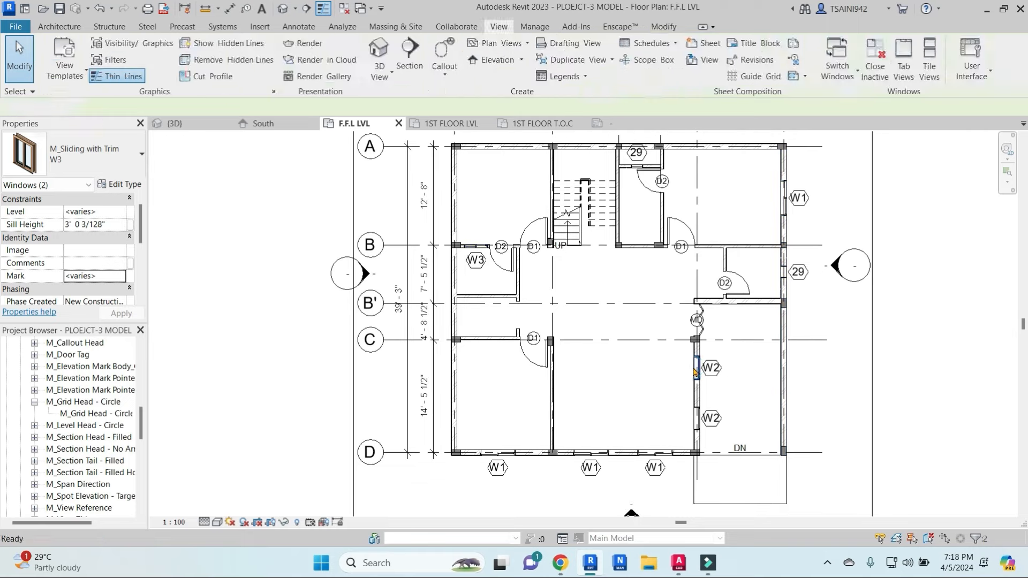
key(s)
key(a)
click(123, 184)
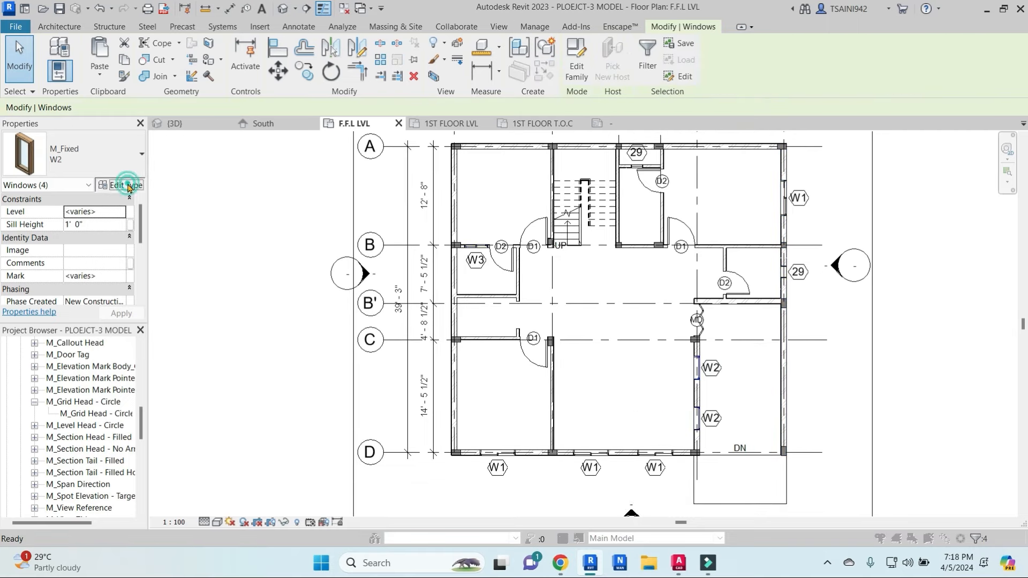
scroll(343, 381, down, 8)
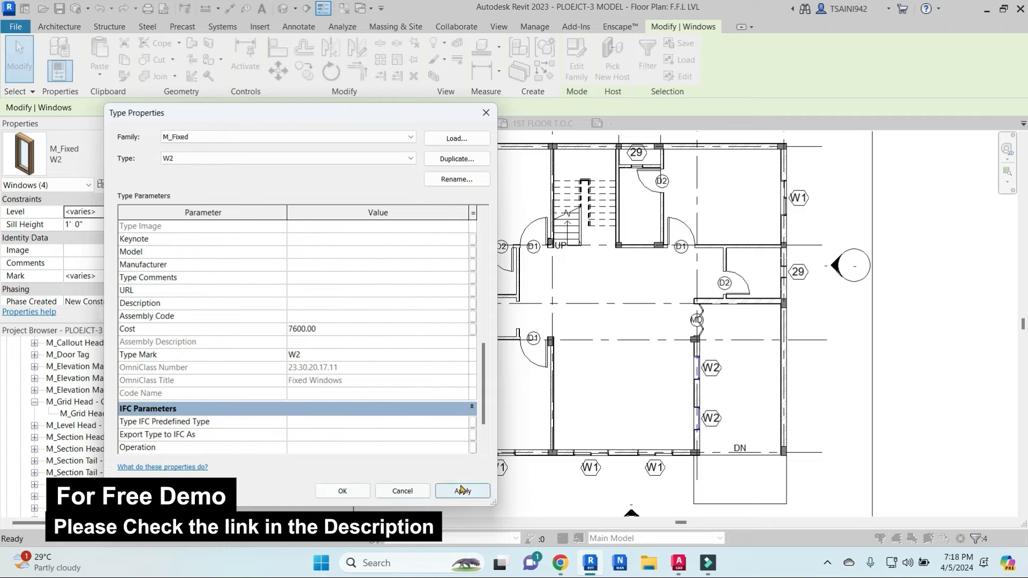
click(462, 490)
click(338, 494)
scroll(637, 373, down, 3)
middle_drag(624, 387, 587, 382)
scroll(549, 370, up, 1)
key(Escape)
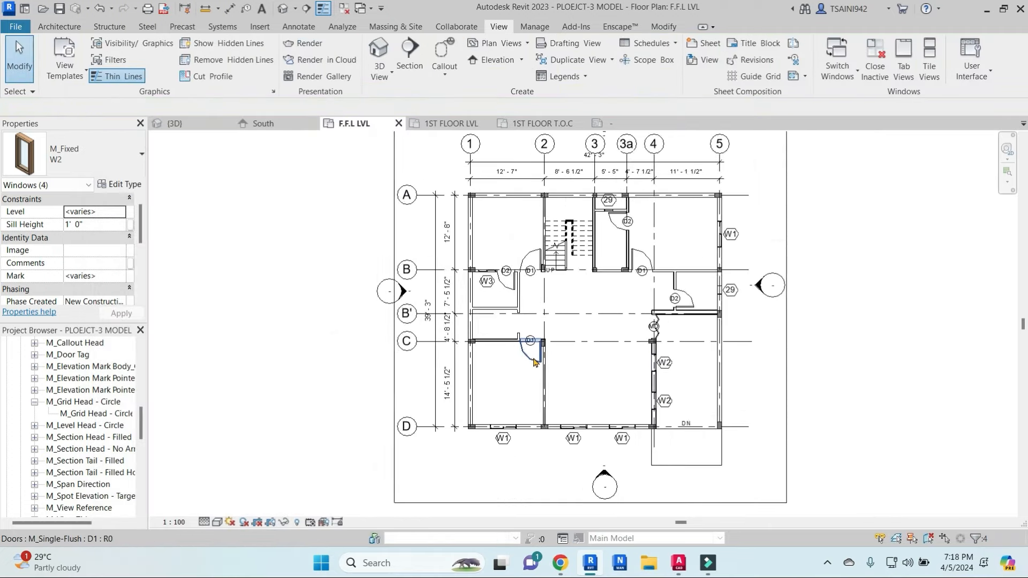
Step: Select all instances of the window tag from a W2 tag near grid C and open its family for editing
scroll(534, 362, up, 3)
scroll(540, 316, up, 3)
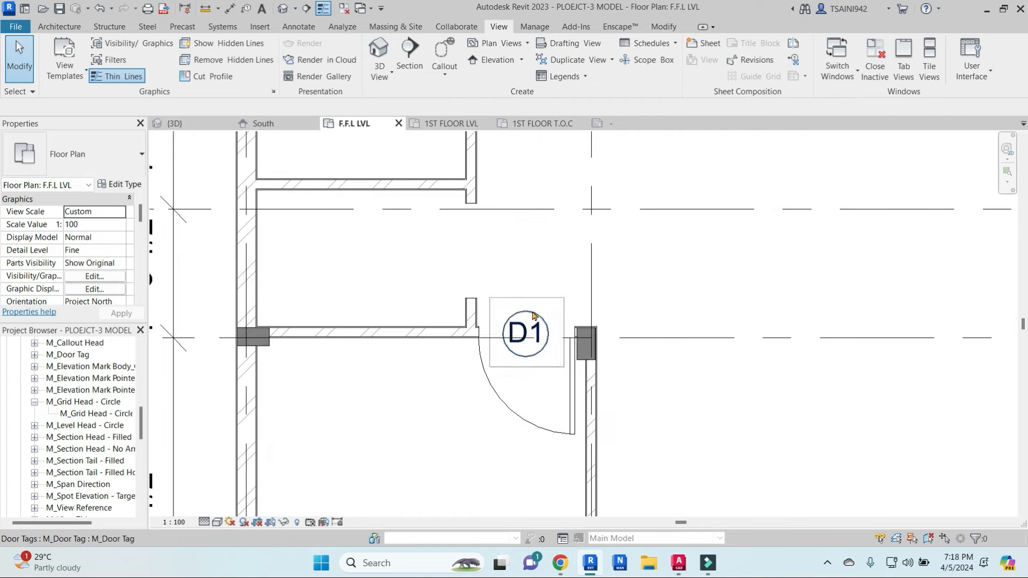
click(536, 315)
scroll(671, 348, down, 3)
middle_drag(920, 402, 743, 323)
key(Escape)
click(745, 314)
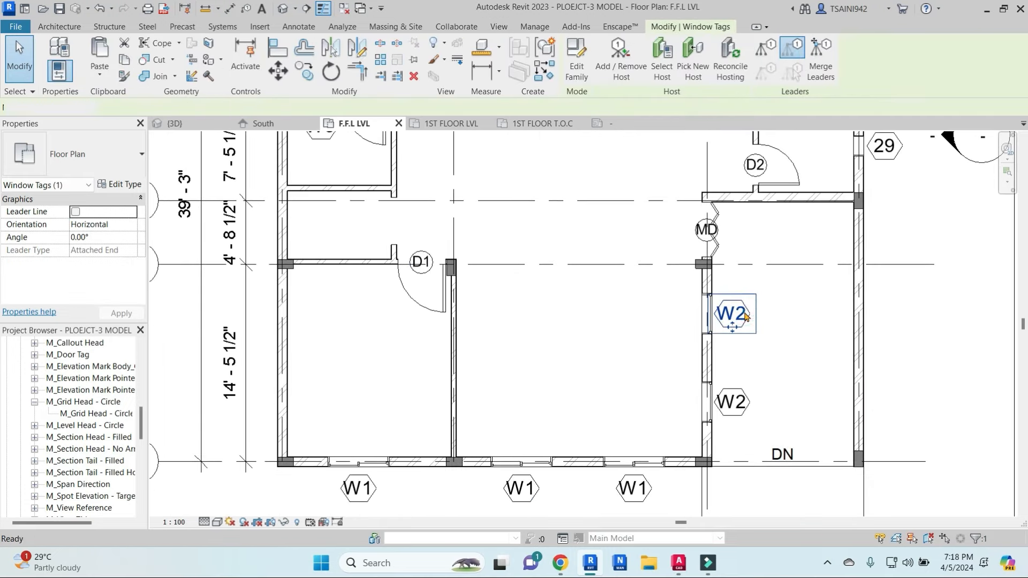
key(s)
key(a)
click(576, 63)
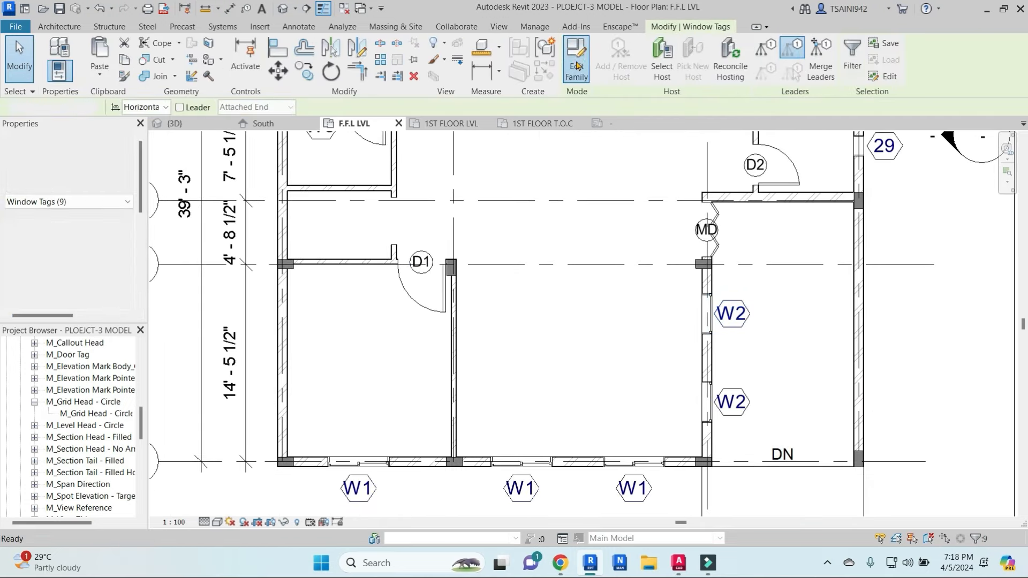
Step: Set the text size of the window tag's 3mm label type to 2.3 mm
click(566, 300)
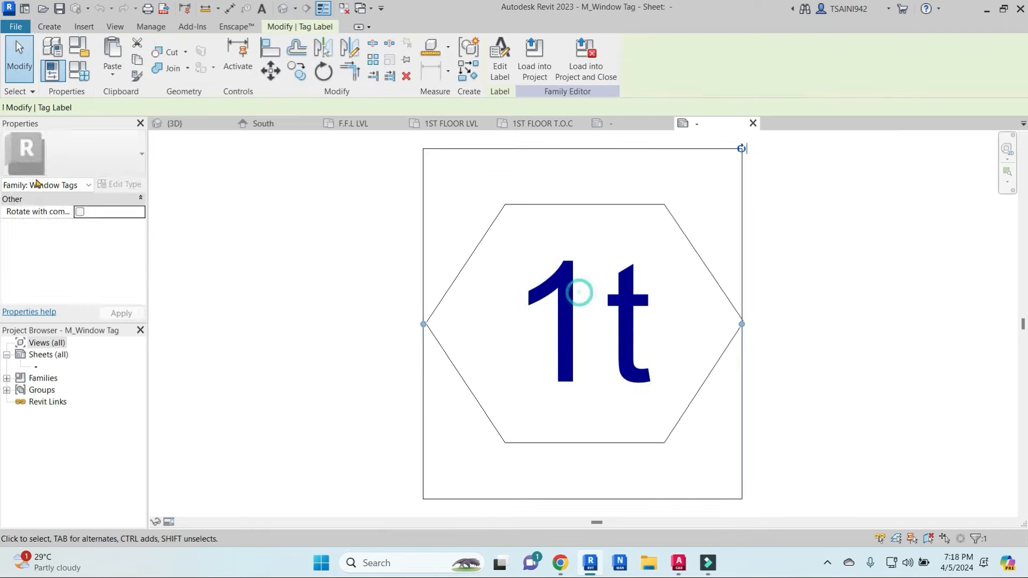
click(122, 184)
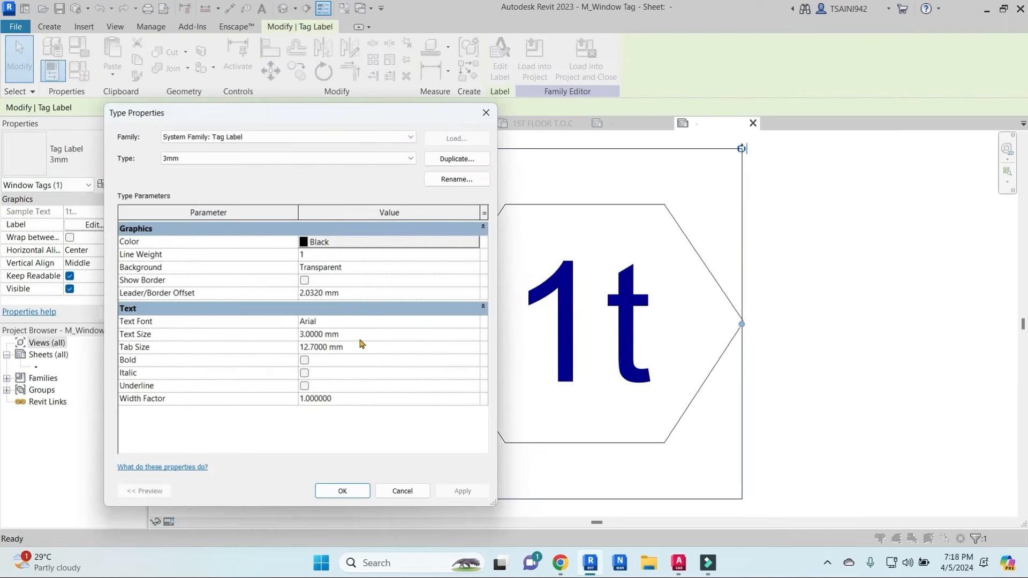
text(2.3)
click(343, 491)
scroll(589, 252, down, 2)
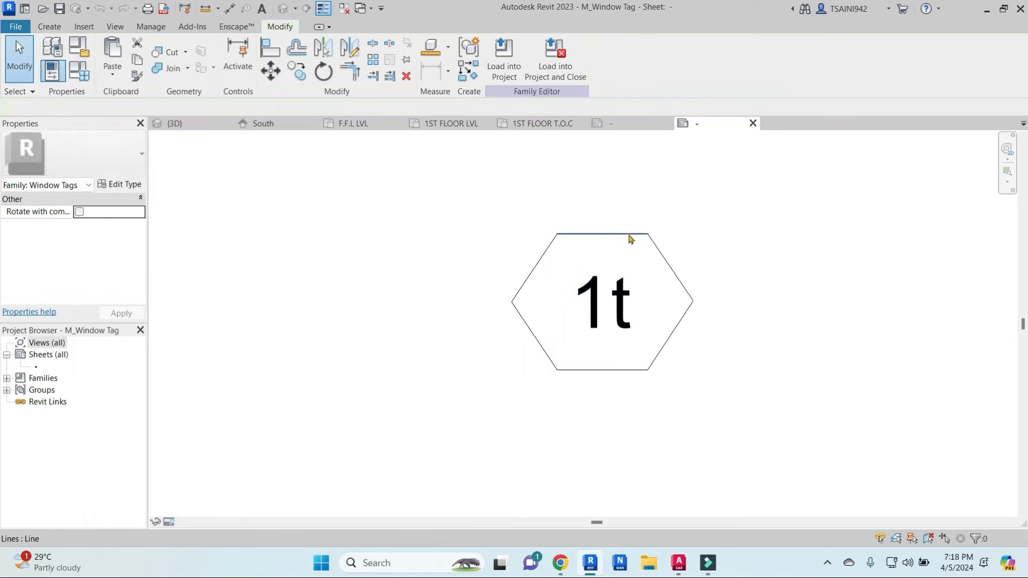
click(629, 235)
key(Escape)
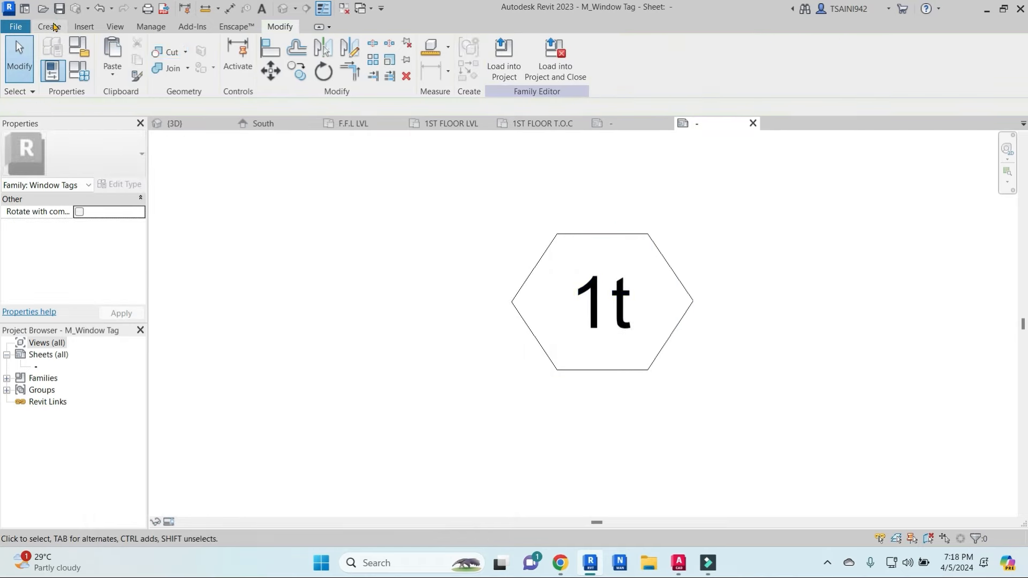
Step: Draw a six-sided inscribed polygon with a radius of about 3.2 mm around the label, its upper edge horizontal
click(50, 25)
click(108, 52)
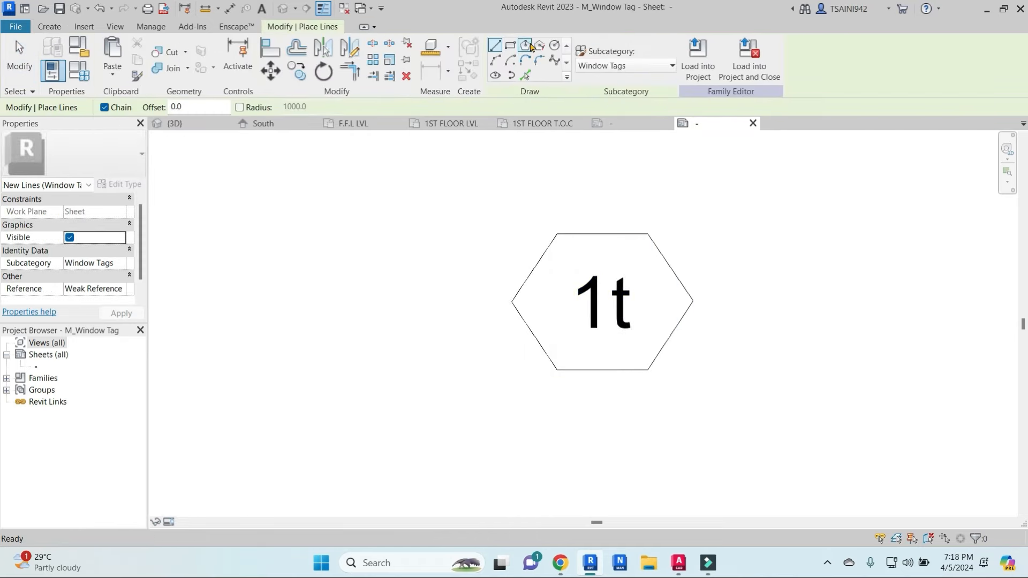
click(604, 306)
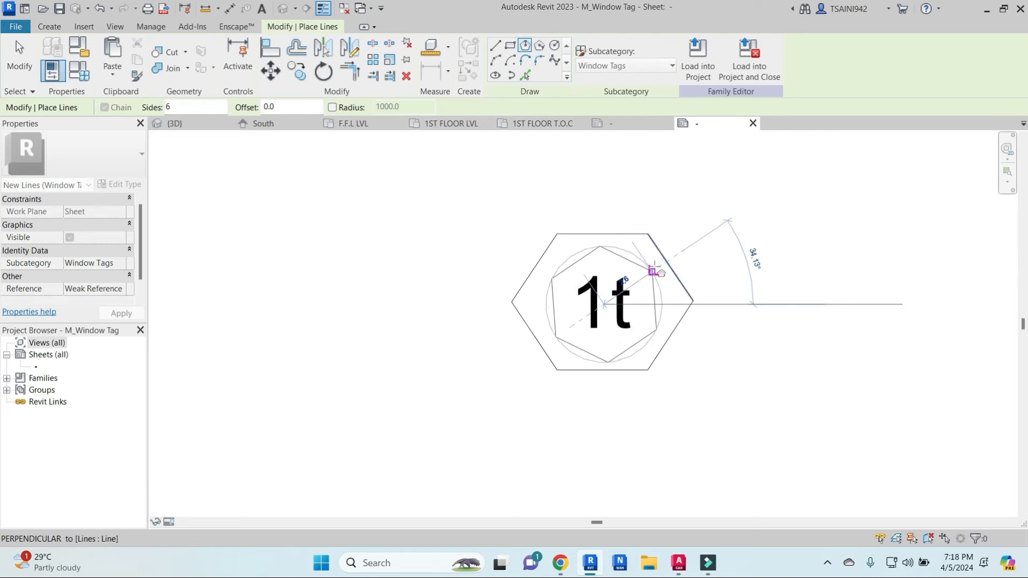
scroll(648, 258, up, 1)
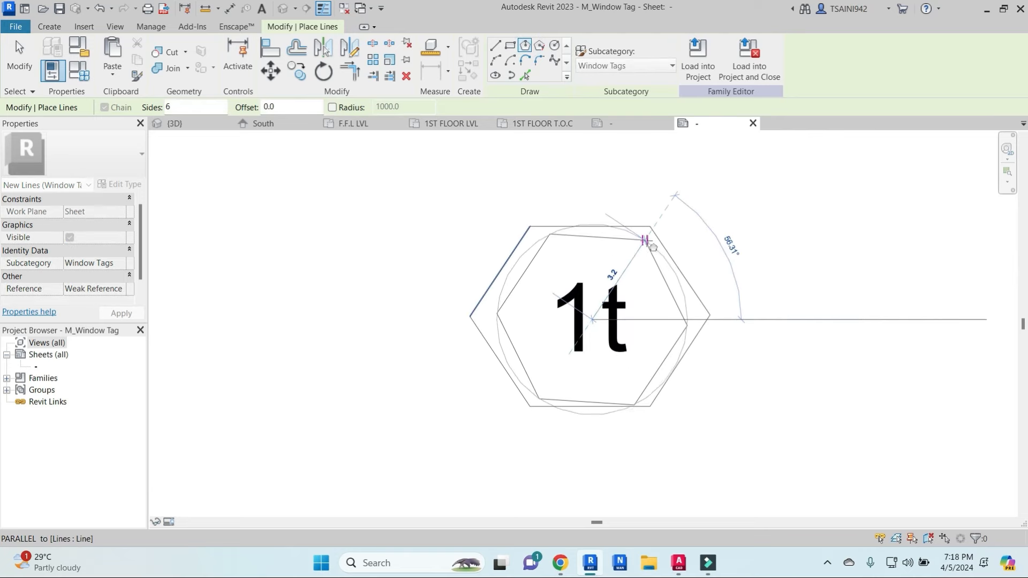
scroll(645, 242, up, 1)
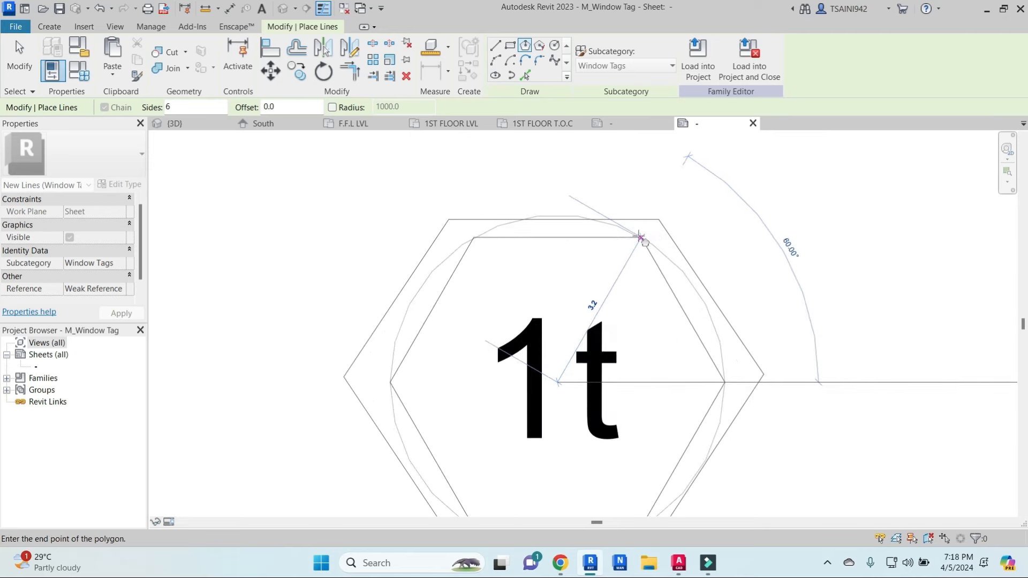
click(641, 237)
key(Escape)
key(Escape)
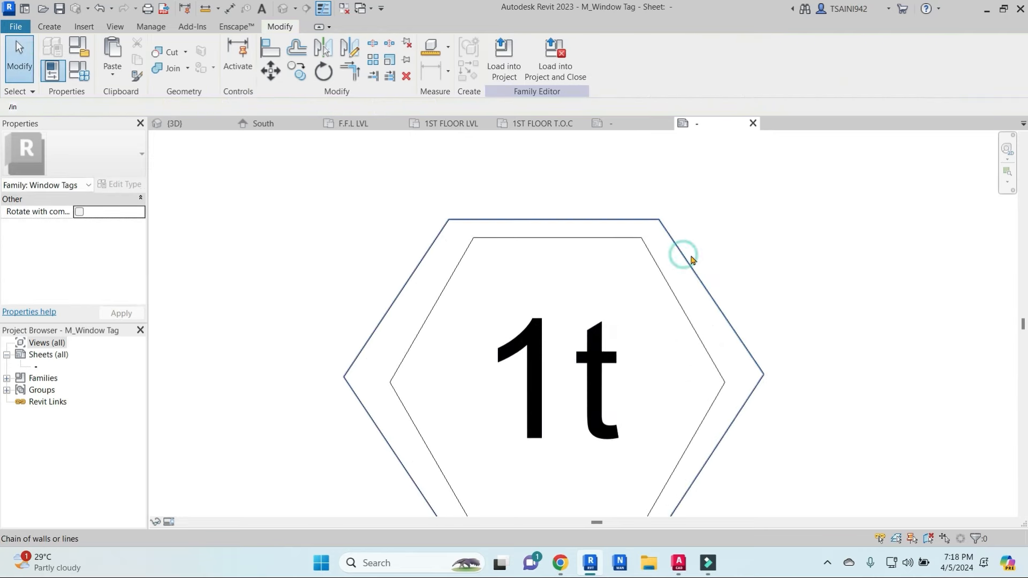
Step: Delete the original outer hexagon outline of the window tag
key(Tab)
click(685, 254)
scroll(695, 261, down, 3)
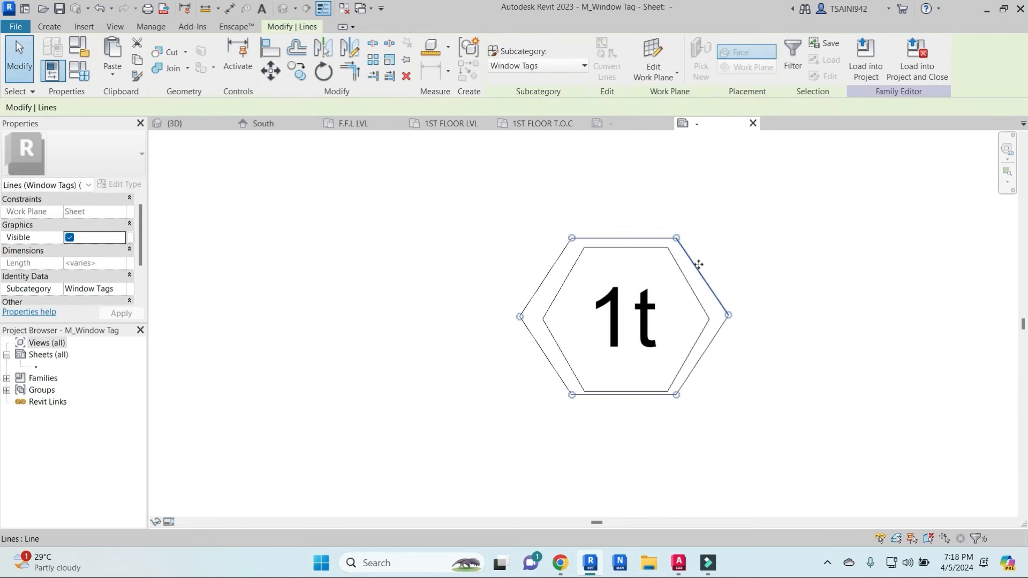
key(Delete)
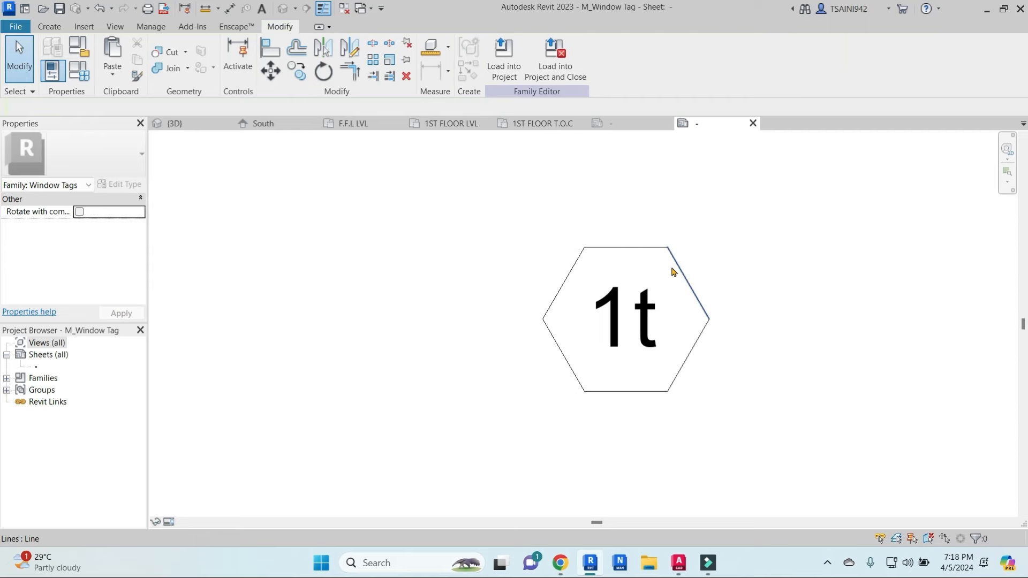
Step: Nudge the label within the new hexagon and load the updated window tag family into the PLOEJCT-3 MODEL project
click(643, 326)
key(Down)
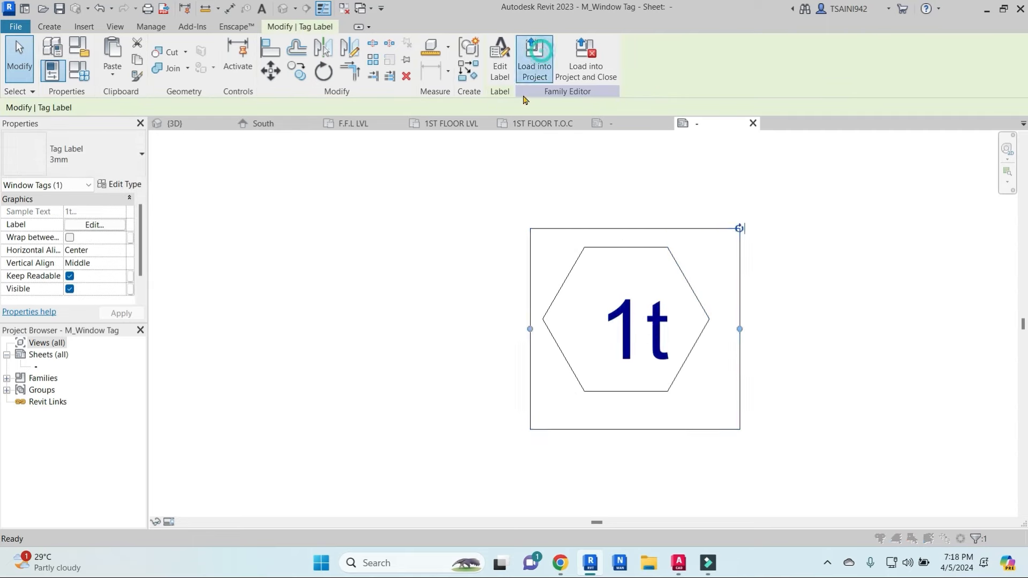
click(534, 56)
click(319, 390)
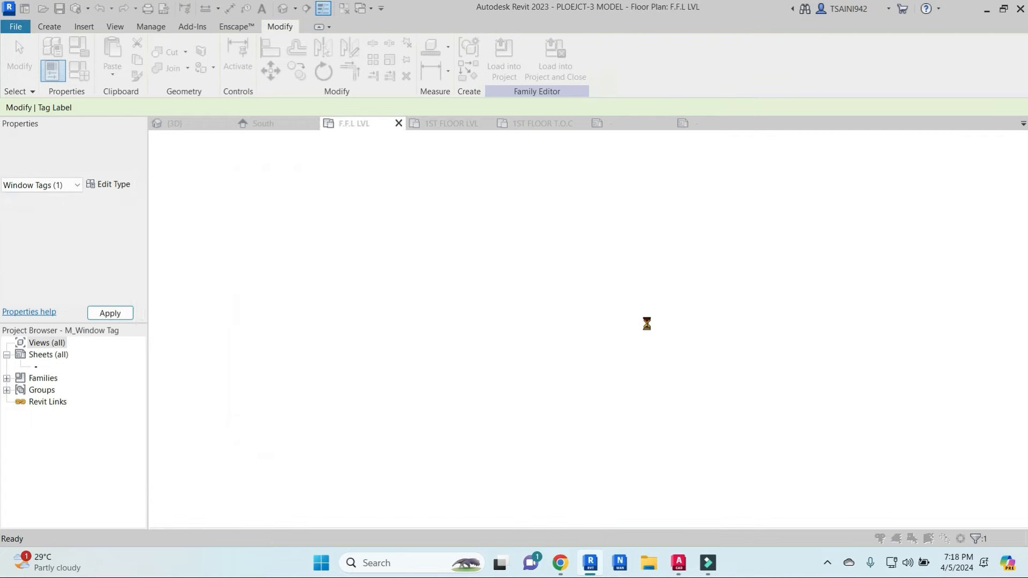
click(582, 281)
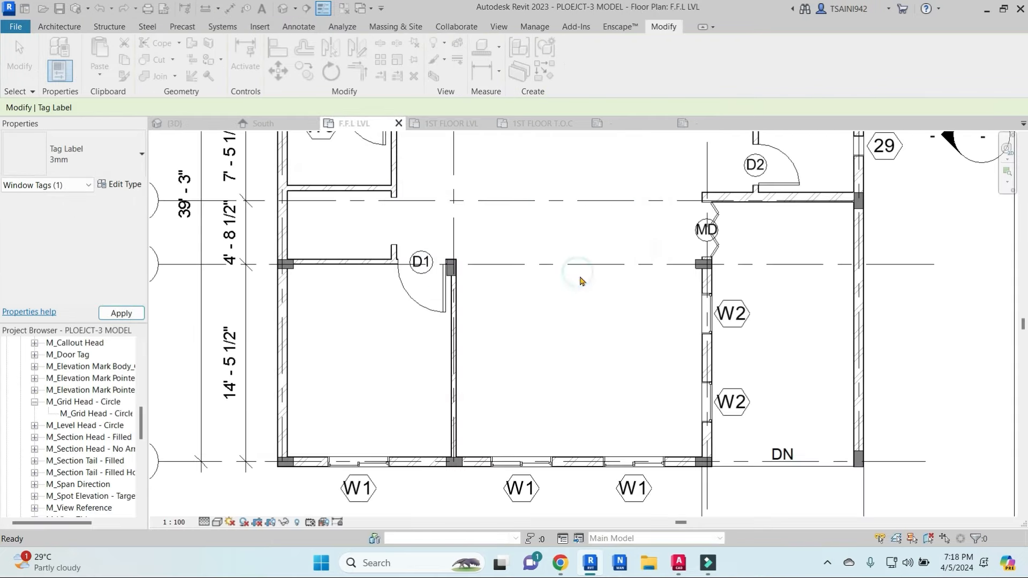
key(Escape)
scroll(736, 332, up, 3)
scroll(717, 251, down, 4)
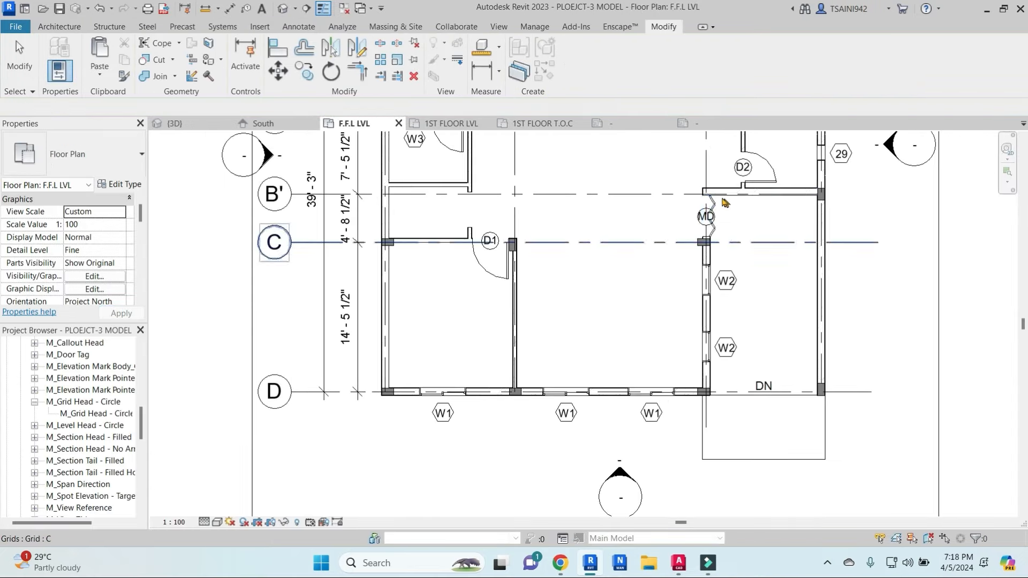
Step: With aligned dimensions referenced to faces of core, dimension the depth and width of the room between grids 1–2 and A–B
scroll(696, 237, down, 4)
scroll(583, 245, up, 1)
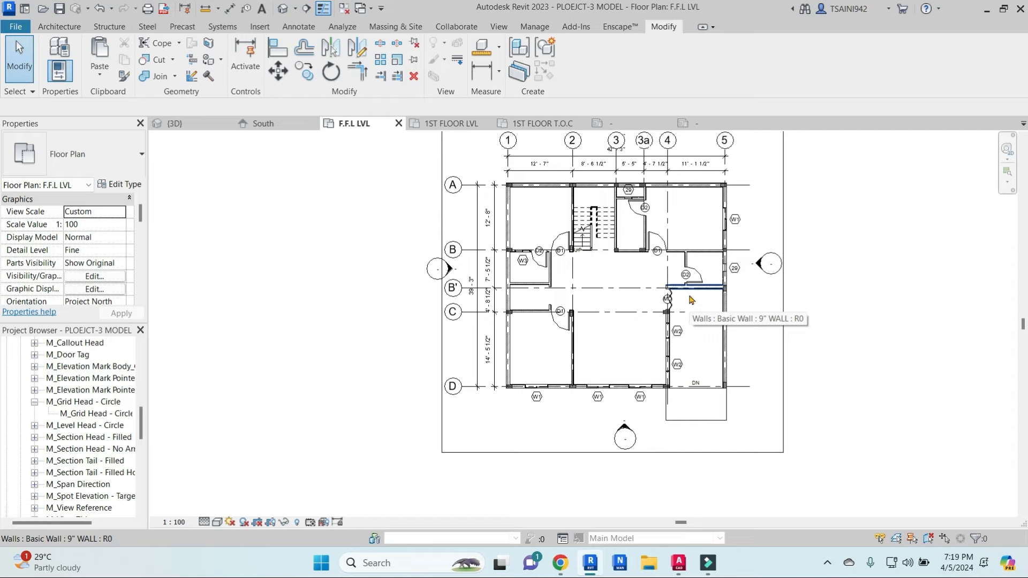
scroll(540, 224, up, 3)
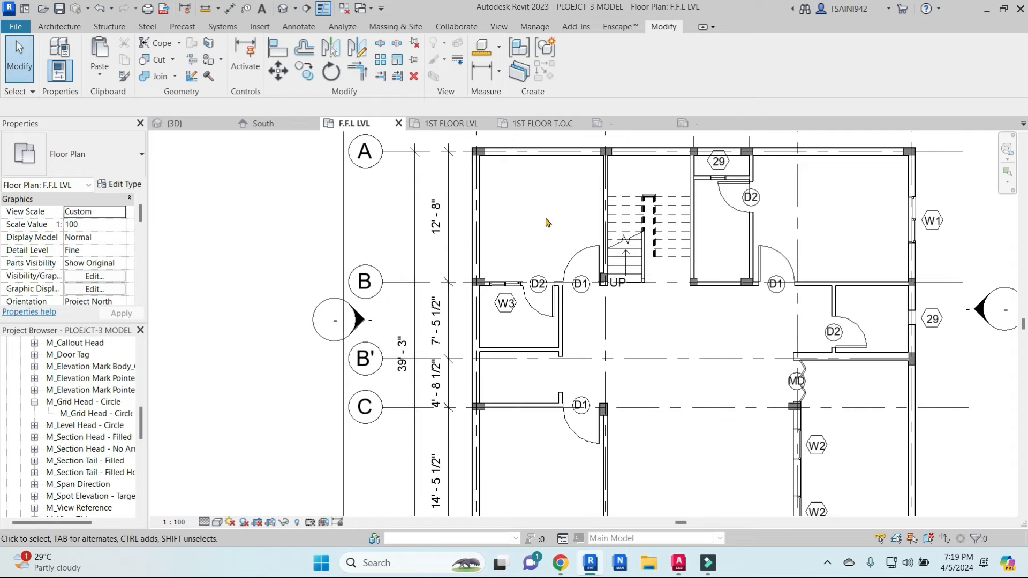
key(d)
key(i)
scroll(501, 164, up, 3)
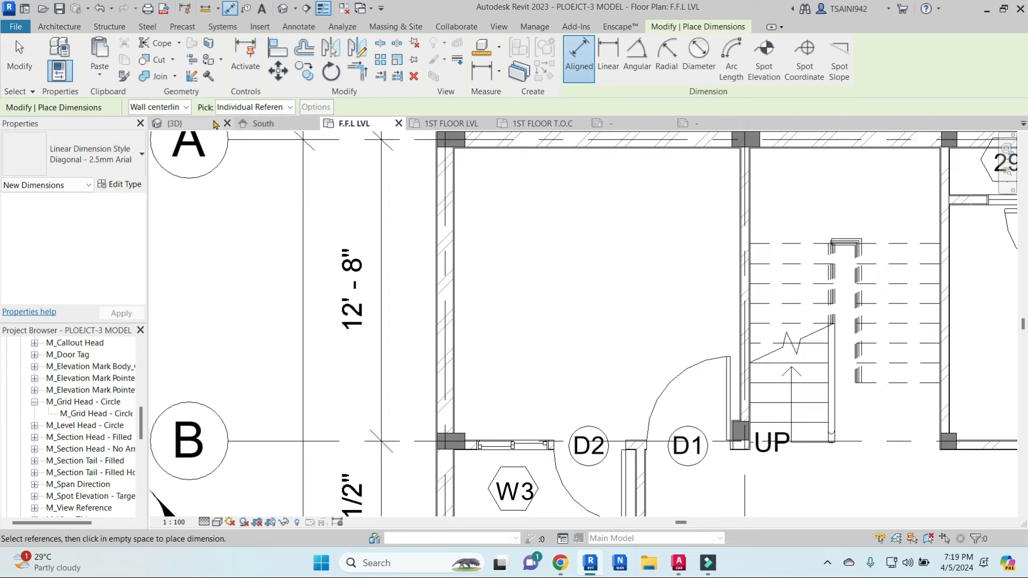
click(144, 156)
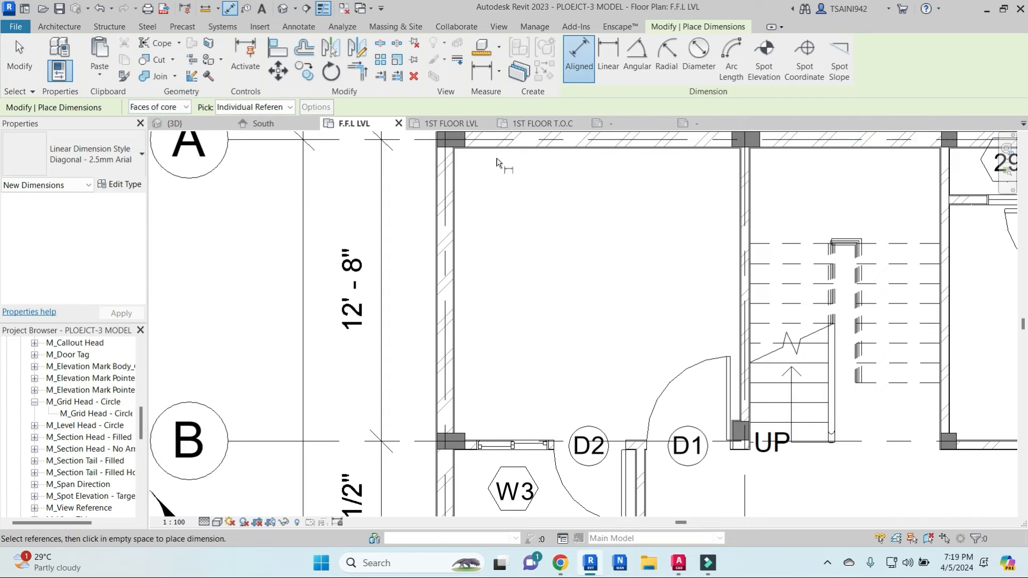
scroll(471, 440, up, 4)
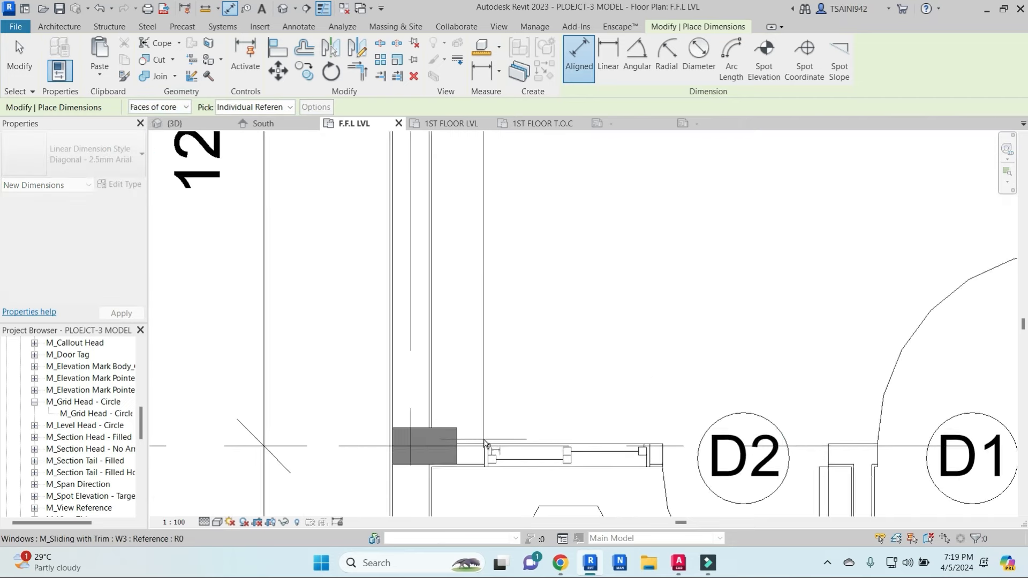
click(480, 444)
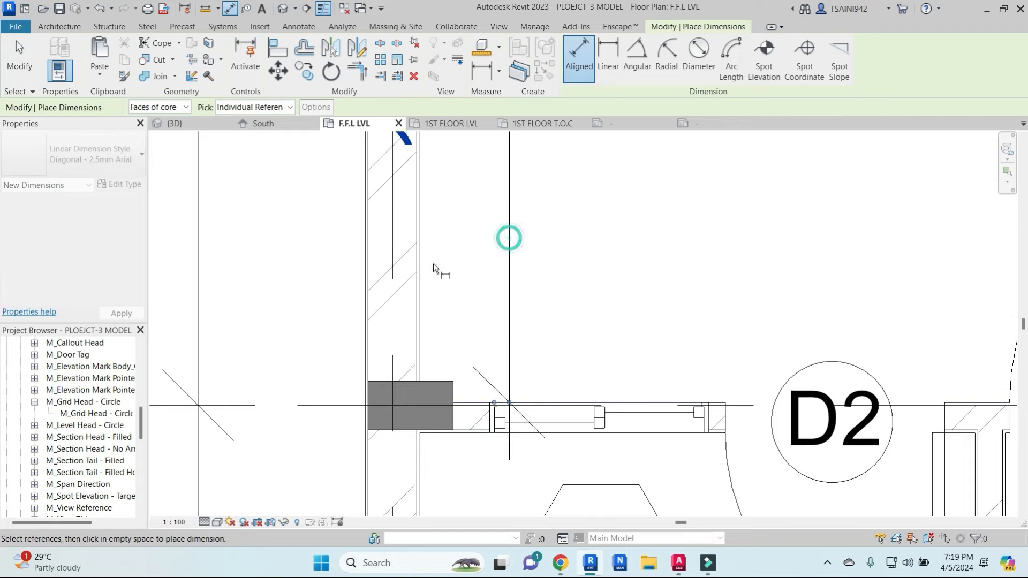
scroll(741, 271, down, 2)
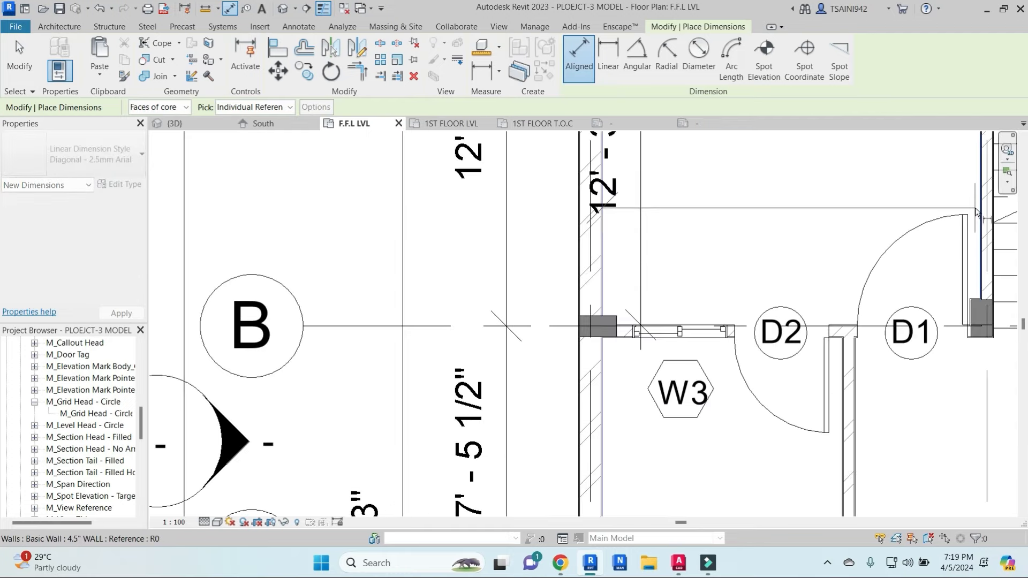
click(980, 205)
click(835, 207)
Step: Dimension the width and depth of the small room between grids 3 and 3a, next to the staircase
scroll(905, 250, down, 2)
middle_drag(905, 250, 432, 338)
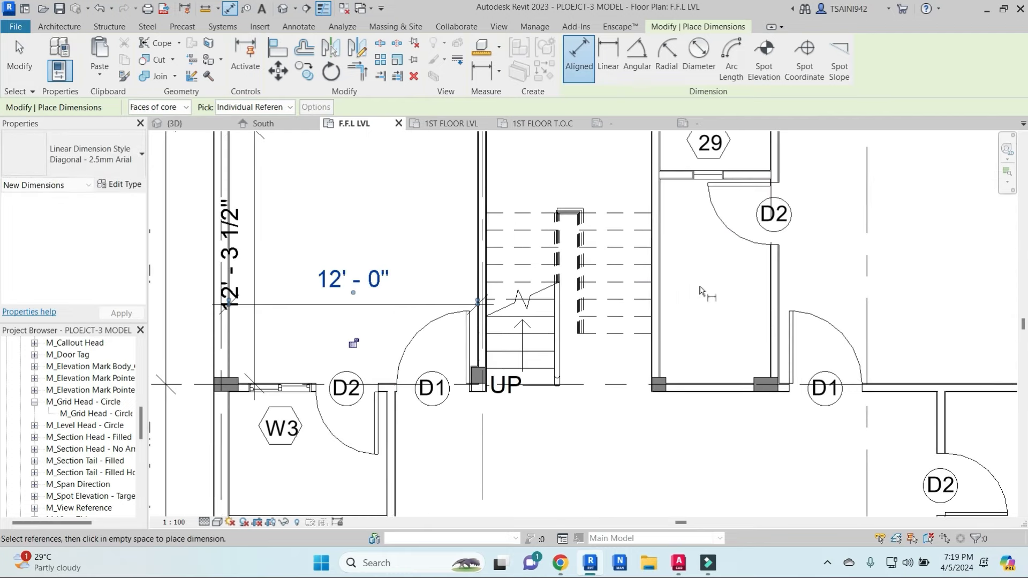
click(663, 311)
click(771, 312)
click(771, 320)
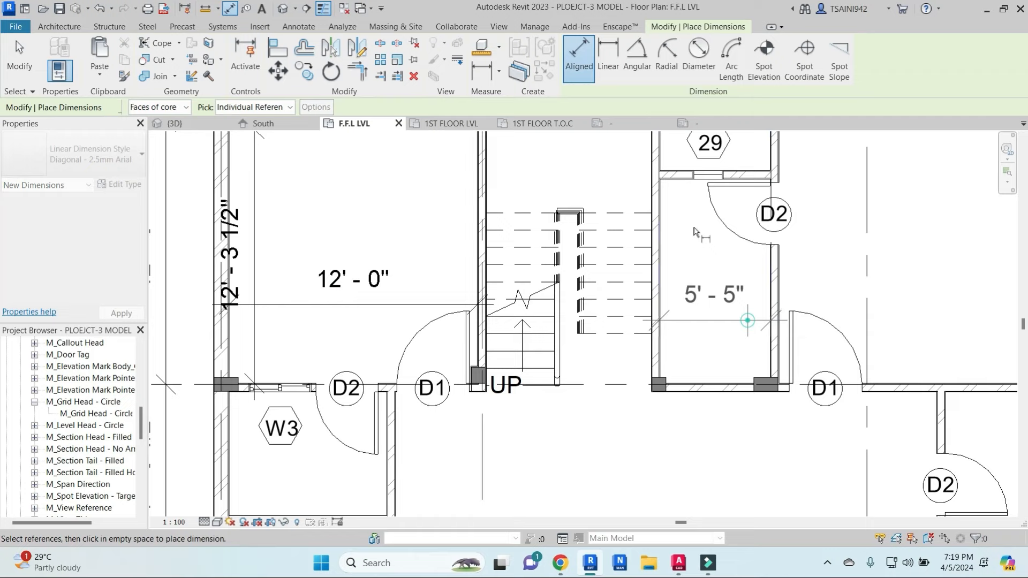
click(690, 178)
click(690, 379)
click(662, 309)
Step: Dimension the width and depth of the room between grids 3a–5 and A–B
scroll(819, 280, down, 1)
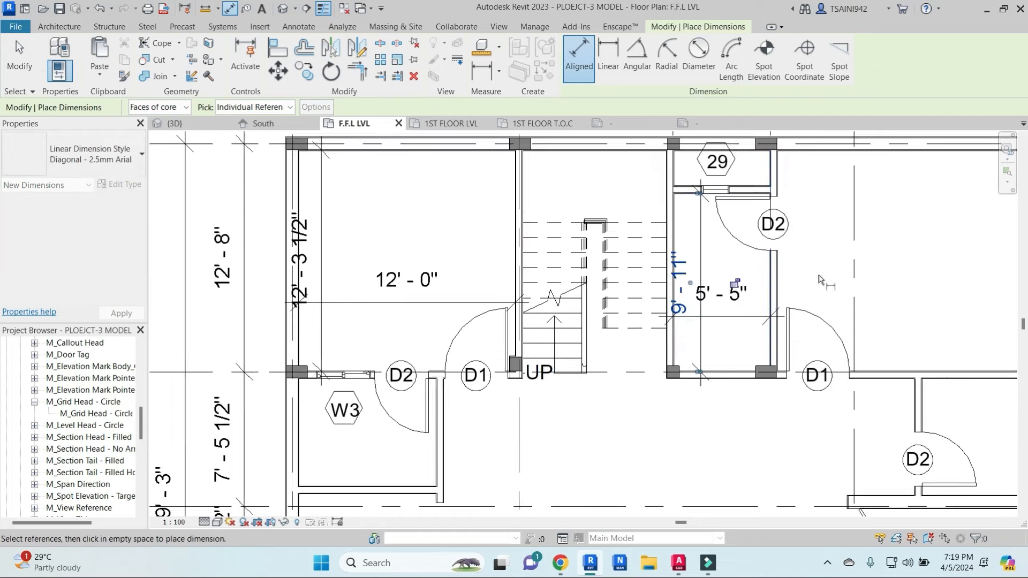
scroll(689, 258, down, 2)
click(662, 246)
click(867, 252)
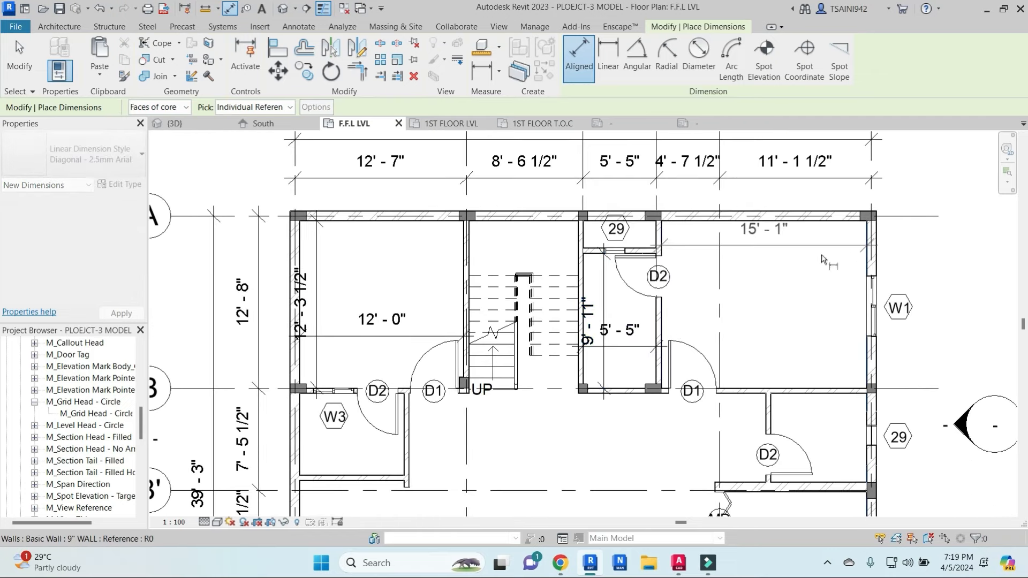
click(832, 256)
click(843, 220)
click(843, 387)
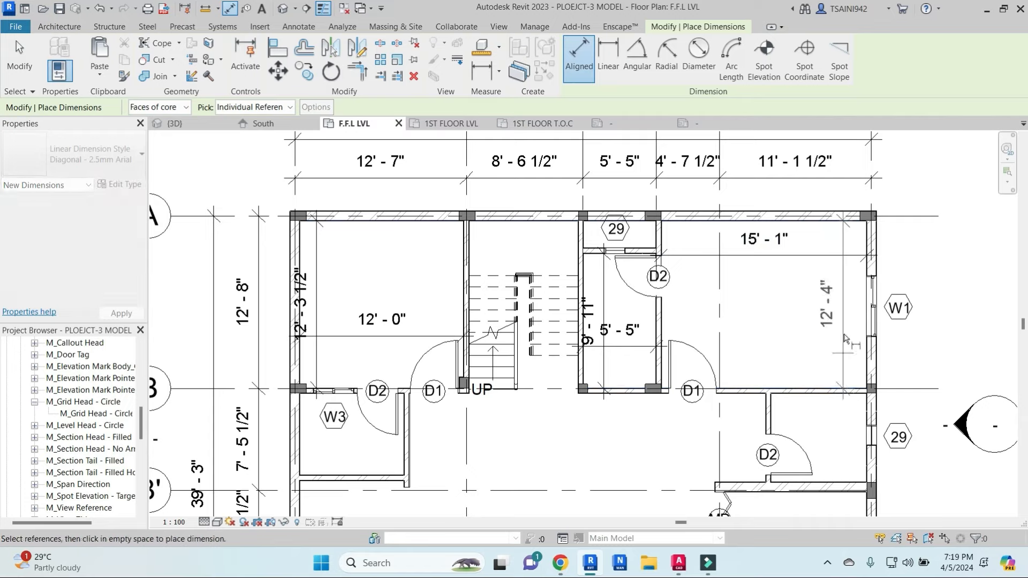
click(835, 305)
Step: Dimension the depth of the shaft beside window tag 29 near grid A and the width of the stairwell
scroll(594, 230, up, 2)
scroll(594, 230, up, 1)
click(597, 219)
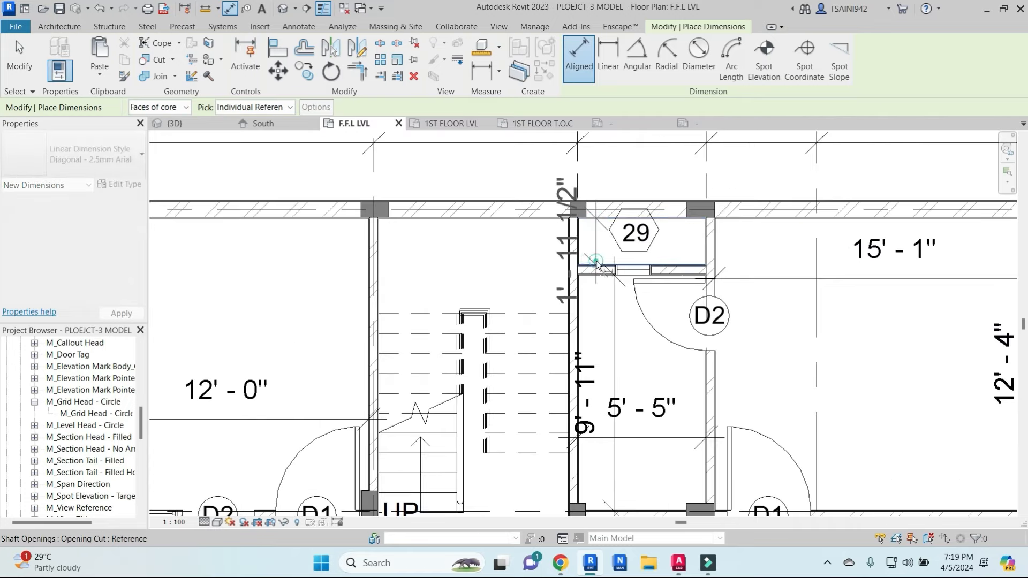
click(603, 242)
click(379, 259)
click(570, 276)
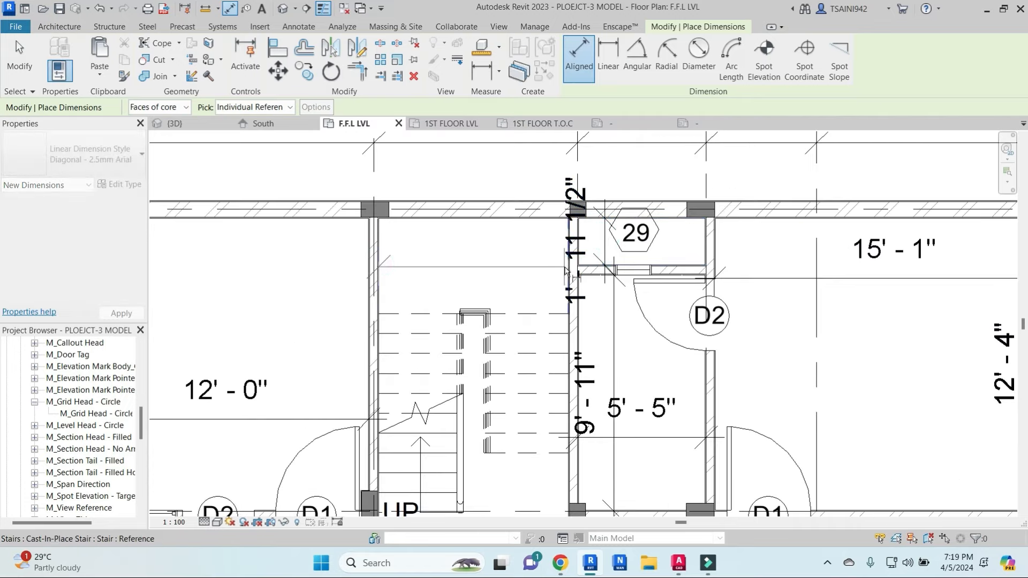
click(498, 279)
Step: Dimension the depth and width of the small room with window W3, plus the depth of the open recess below it
scroll(498, 279, down, 2)
middle_drag(385, 495, 497, 319)
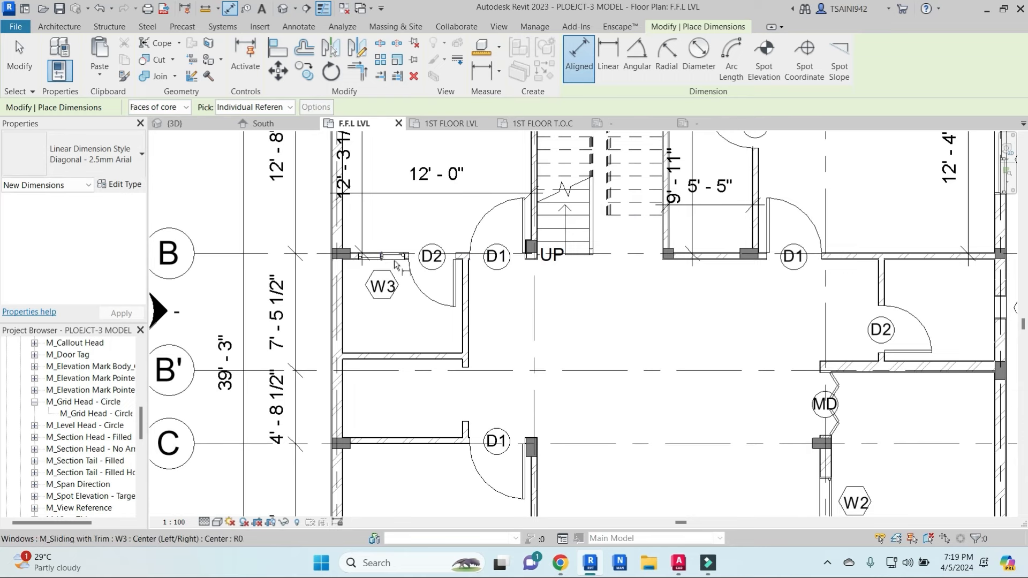
click(404, 352)
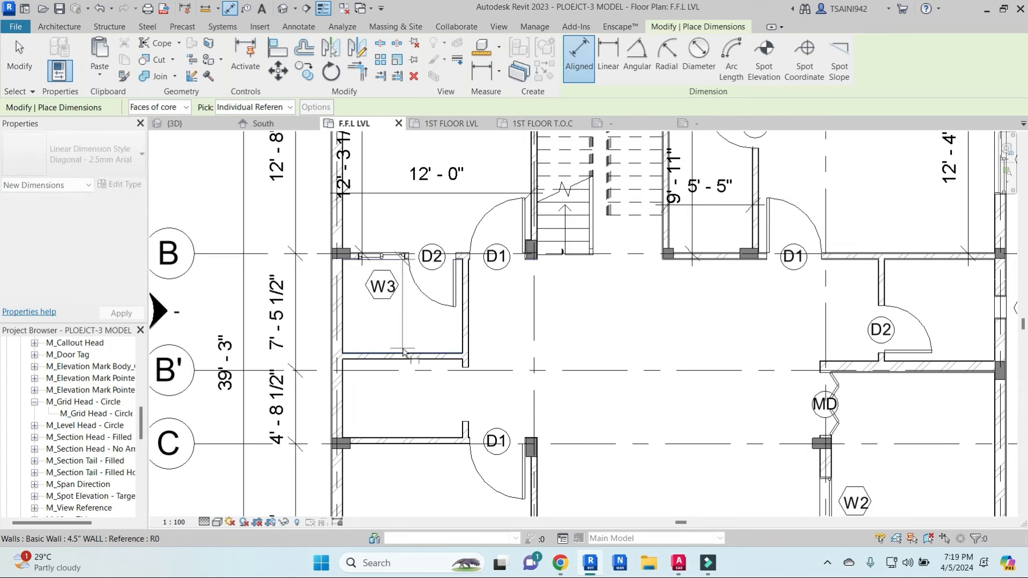
click(412, 322)
click(343, 321)
click(464, 332)
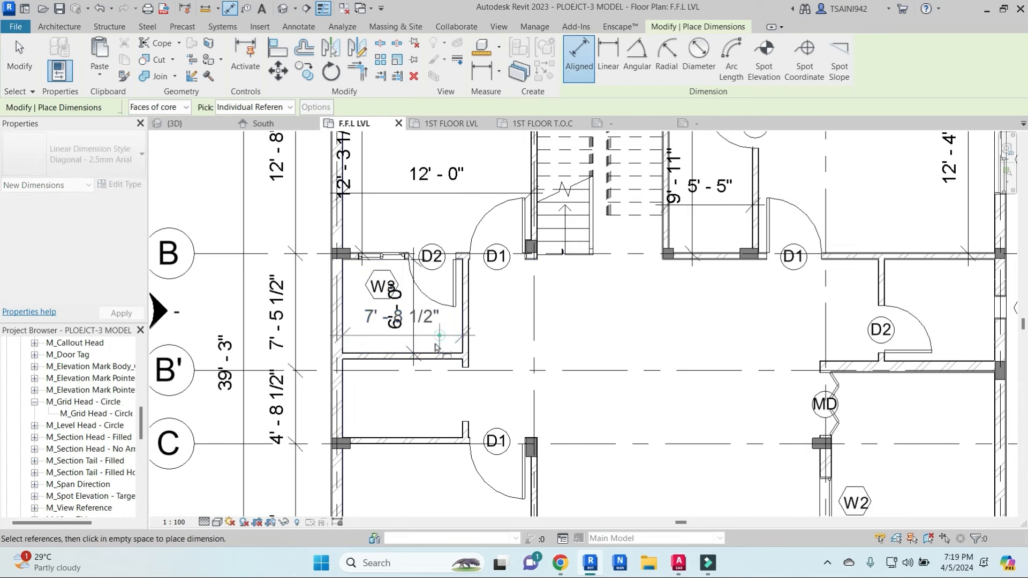
click(436, 347)
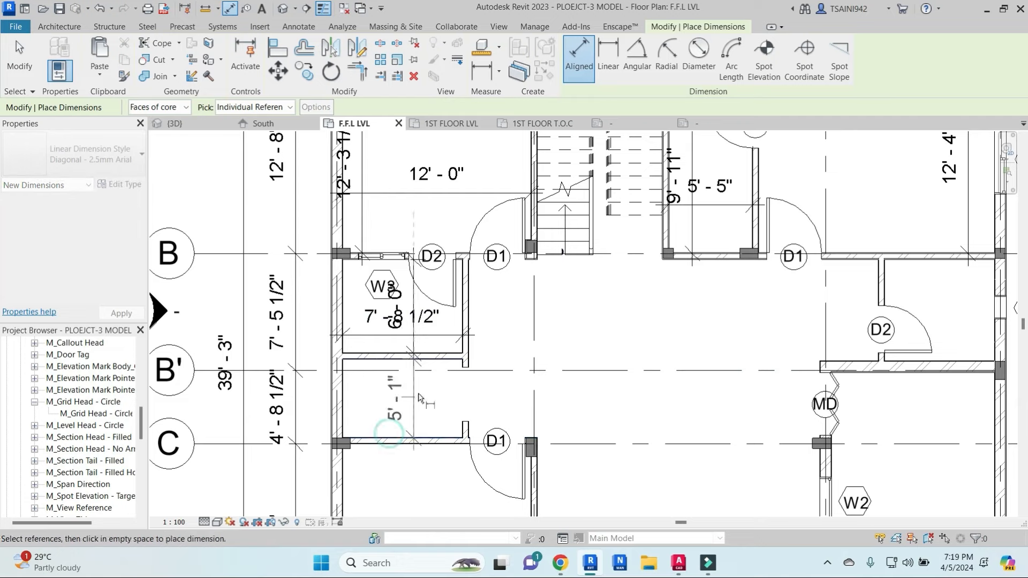
scroll(478, 405, down, 2)
Step: Dimension the depth and width of the room between grids 1–2 and C–D
middle_drag(478, 405, 528, 251)
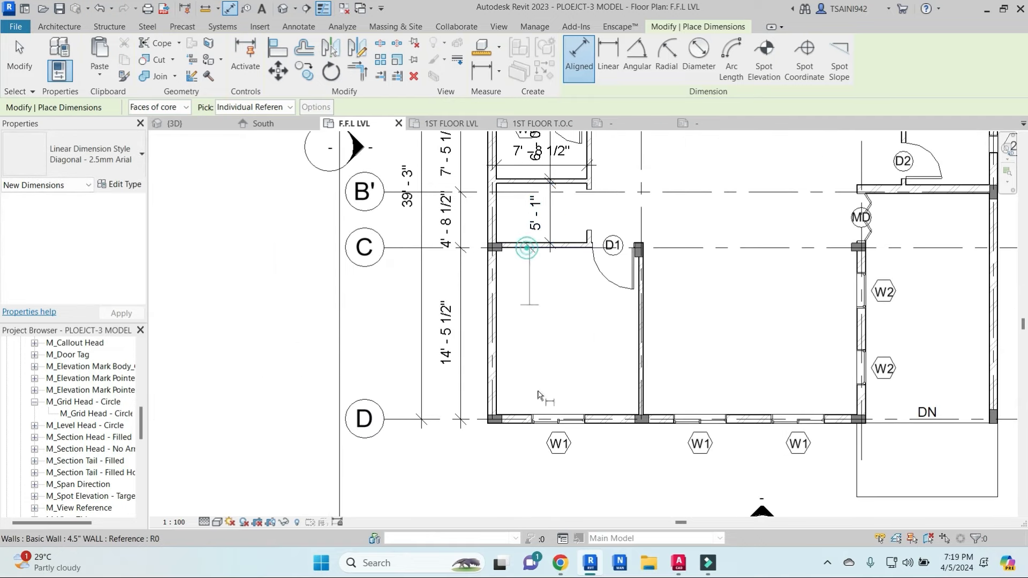
click(523, 414)
click(546, 315)
click(499, 351)
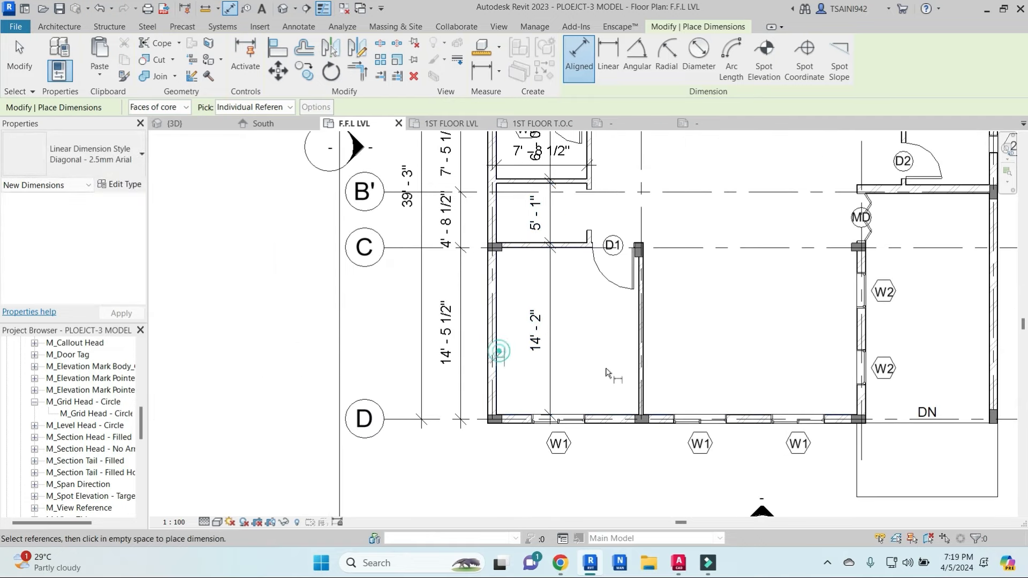
click(636, 369)
scroll(611, 358, up, 4)
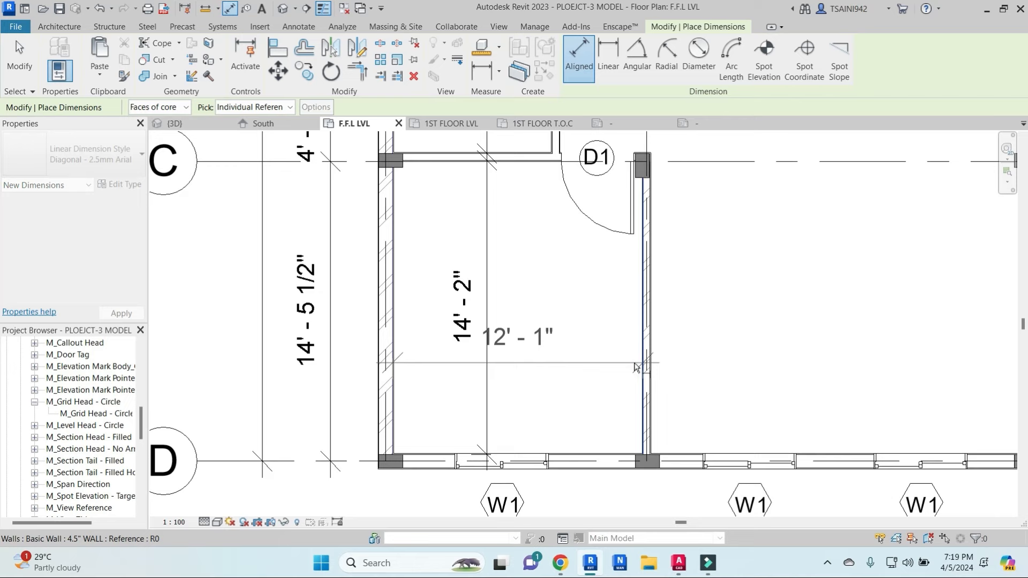
click(583, 345)
Step: Dimension the width and depth of the hall area between grids 2–4 and C–D
scroll(651, 321, down, 3)
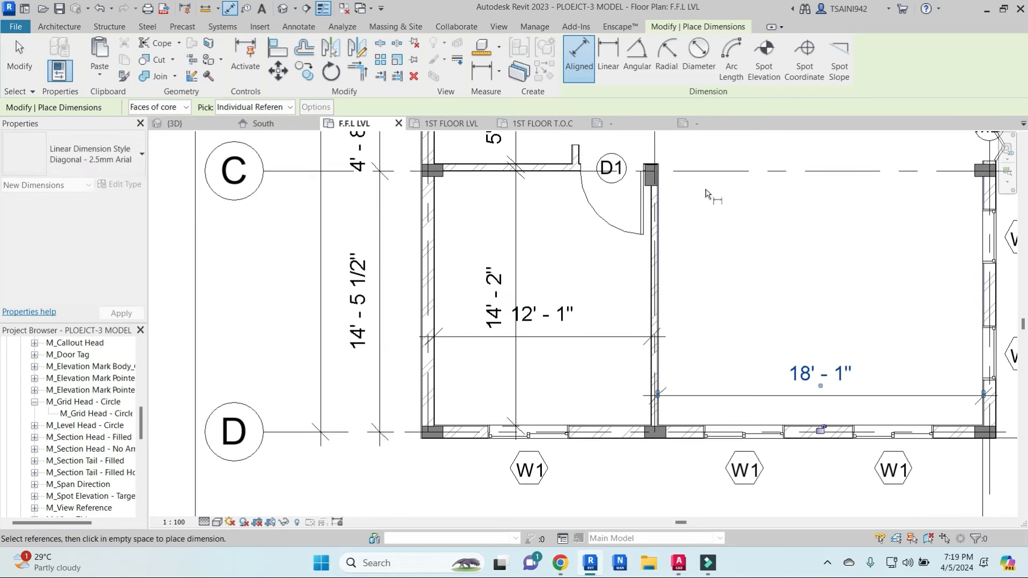
click(689, 171)
click(693, 426)
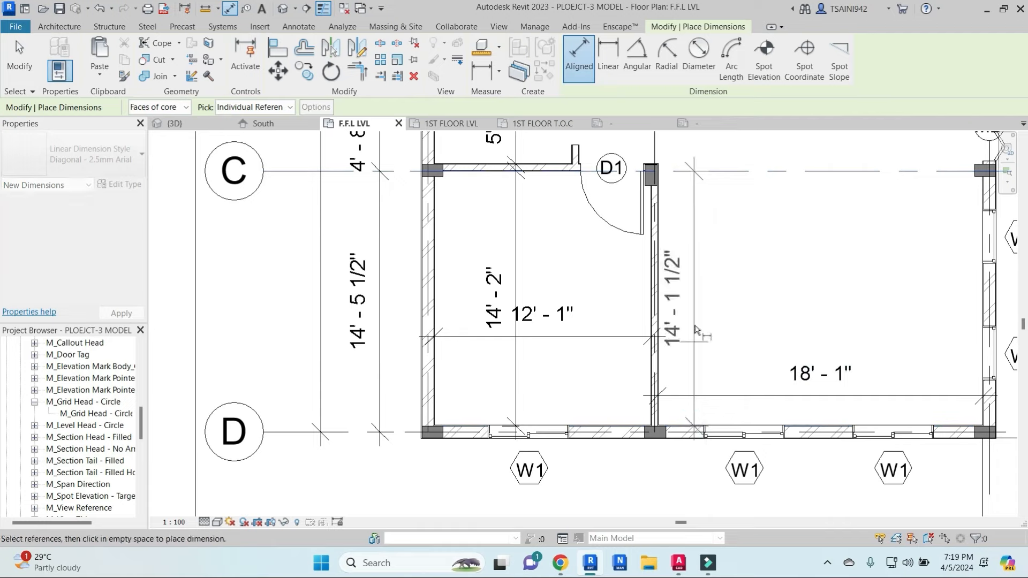
click(696, 329)
Step: Dimension the depth and width of the small room with door D2 beside grid 5, between grids B and B'
scroll(765, 287, down, 4)
scroll(749, 267, up, 2)
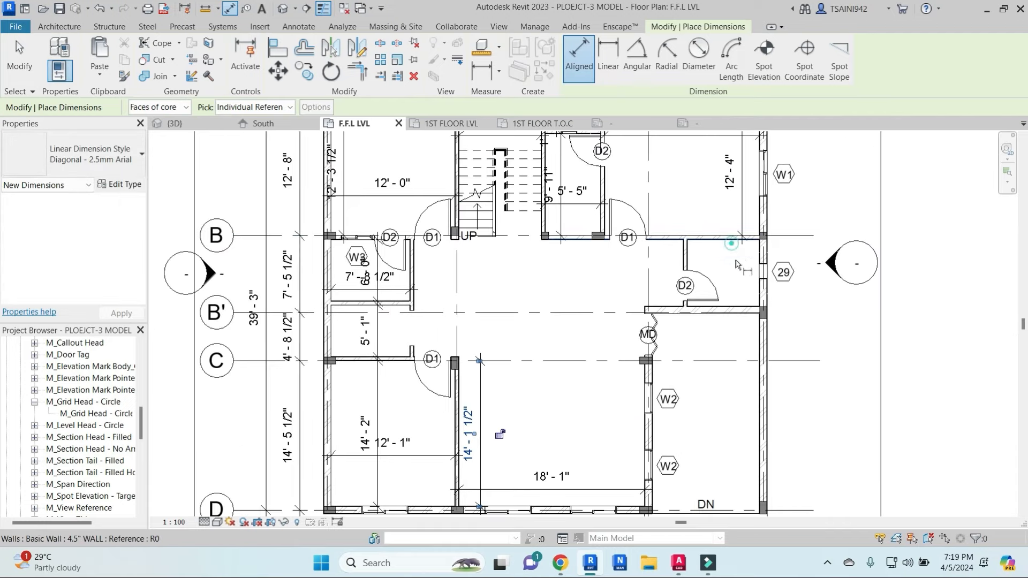
click(738, 266)
click(754, 256)
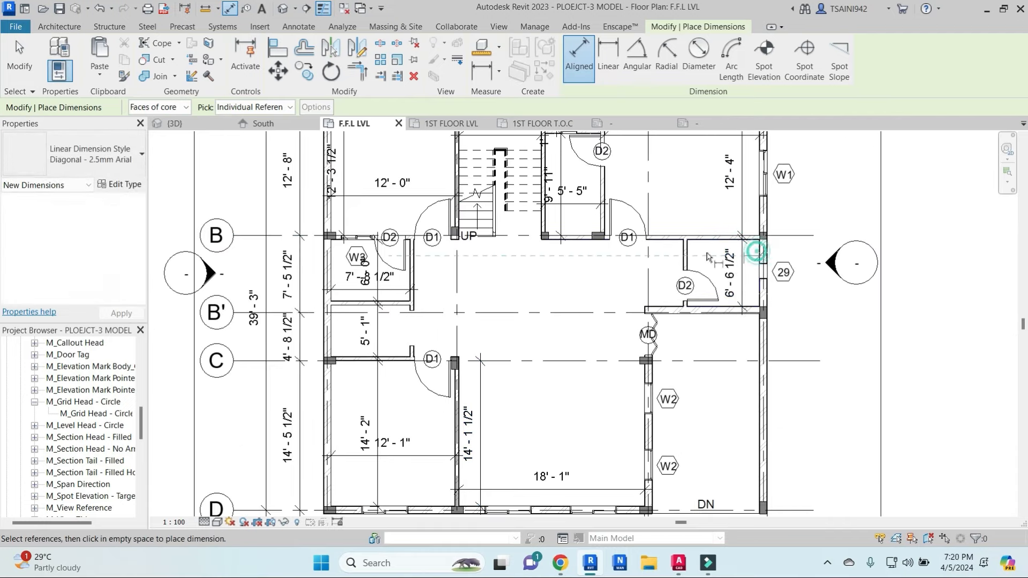
scroll(706, 256, up, 2)
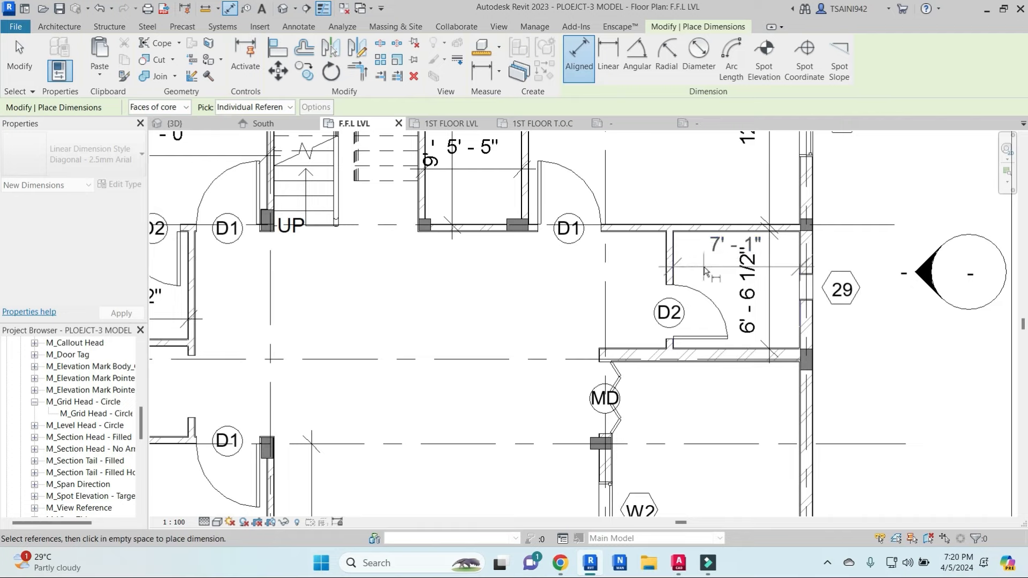
Step: Dimension the width and depth of the porch area between grids 4–5 and B'–D
scroll(706, 272, down, 4)
scroll(679, 365, up, 4)
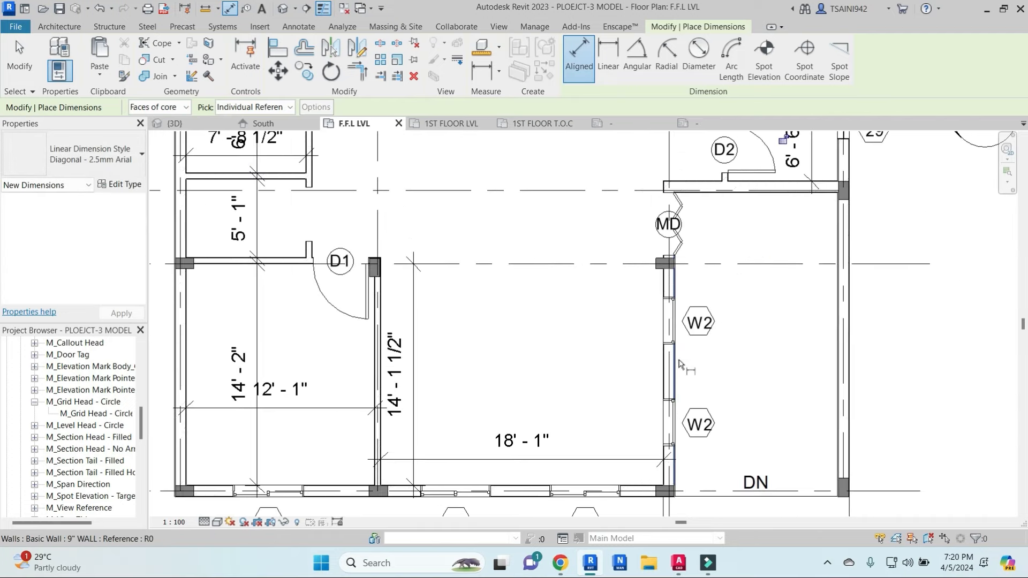
click(679, 364)
click(838, 369)
click(877, 367)
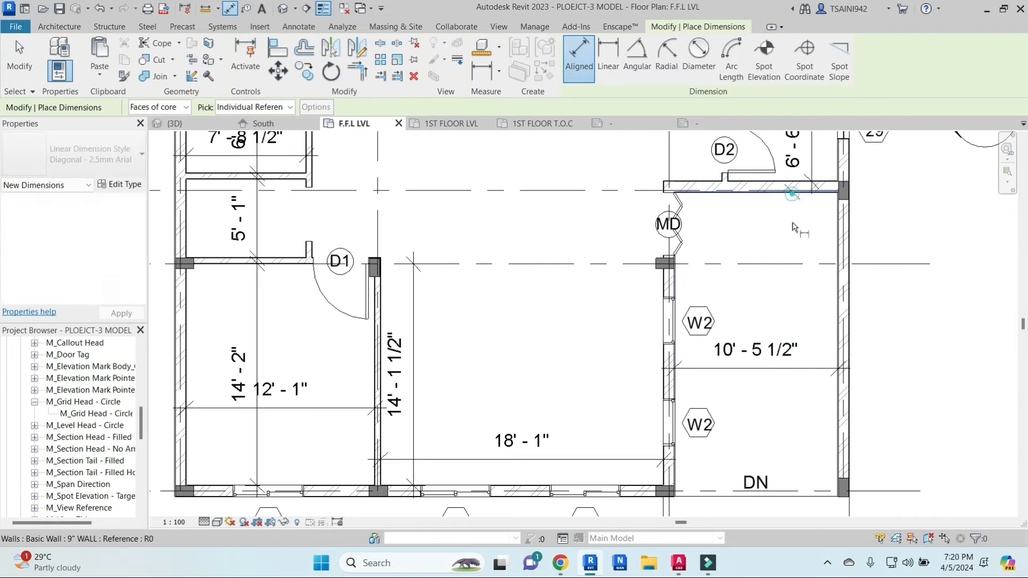
click(792, 227)
click(814, 488)
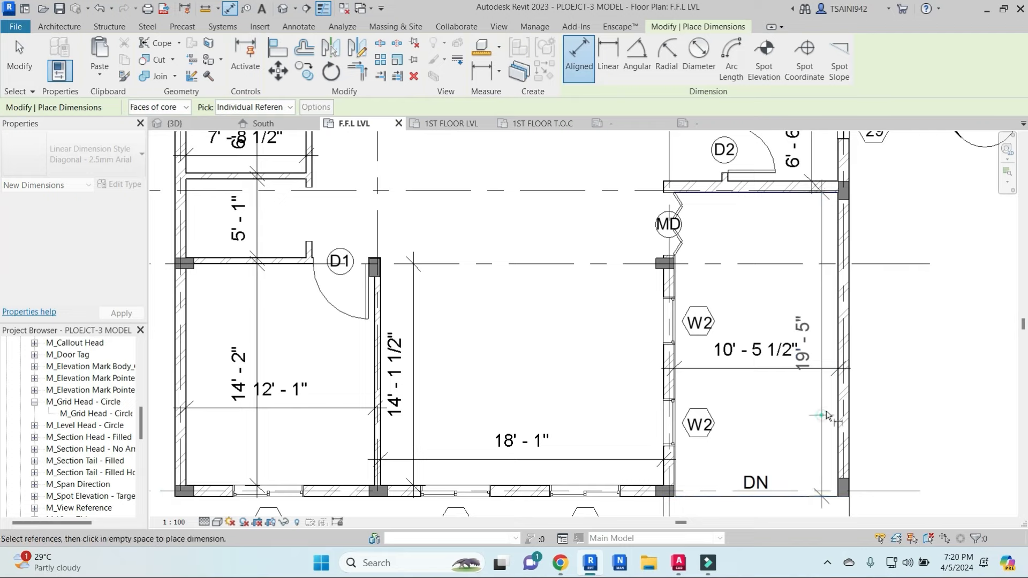
click(826, 414)
Step: Place rooms in the C–D and A–B rooms between grids 1 and 2 and in the small room with window W3
middle_drag(730, 347, 658, 264)
click(79, 30)
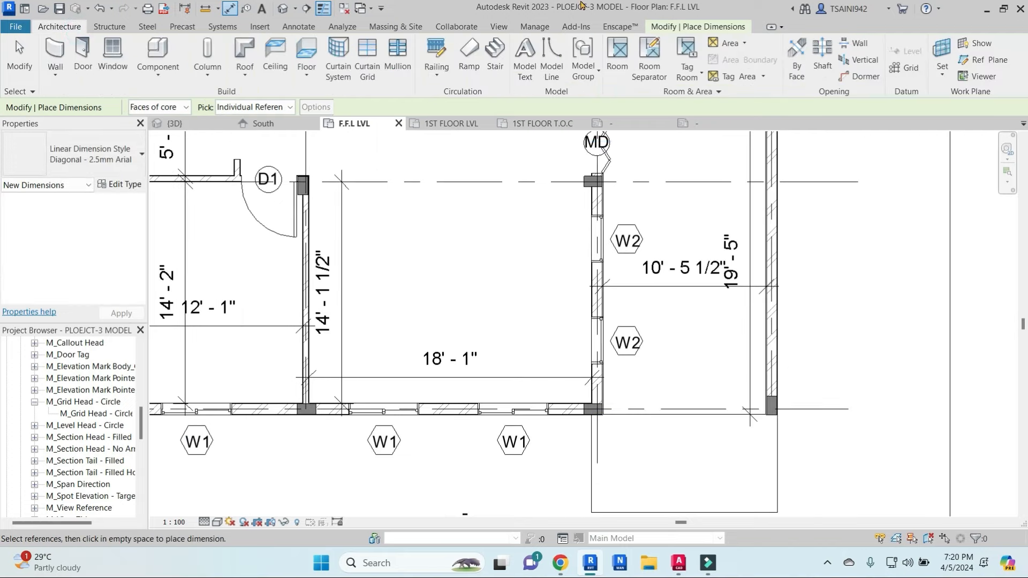
click(624, 56)
scroll(471, 300, down, 4)
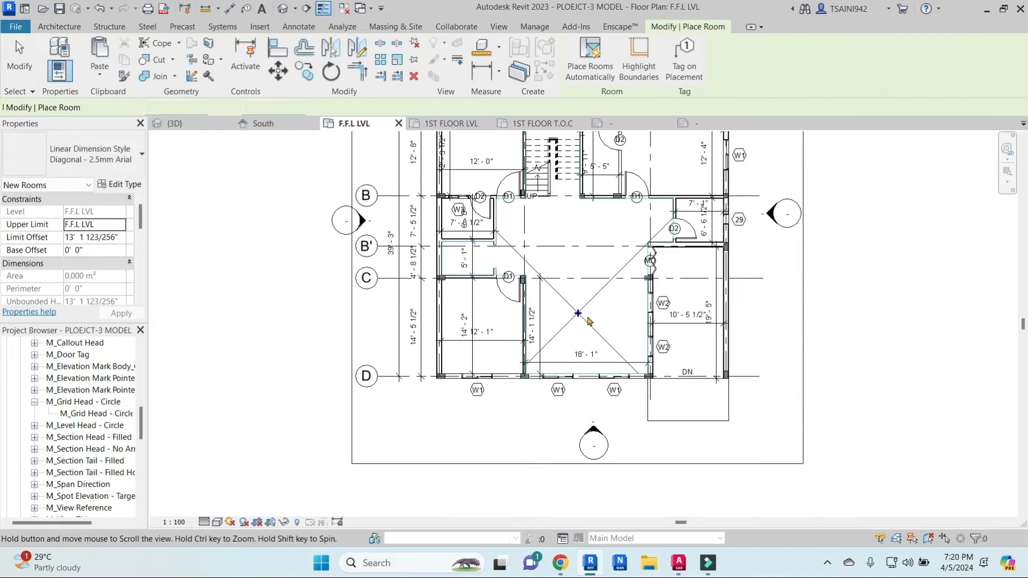
click(482, 316)
click(486, 159)
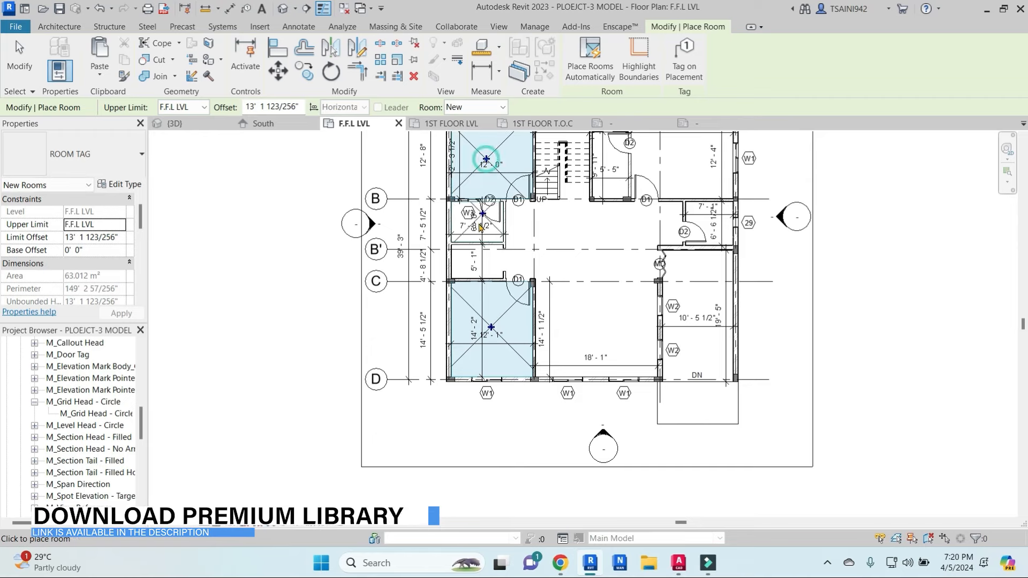
click(475, 225)
Step: Place rooms in the large room between grids 3a–5 and A–B and in the small room below it beside grid 5
middle_drag(692, 212, 654, 299)
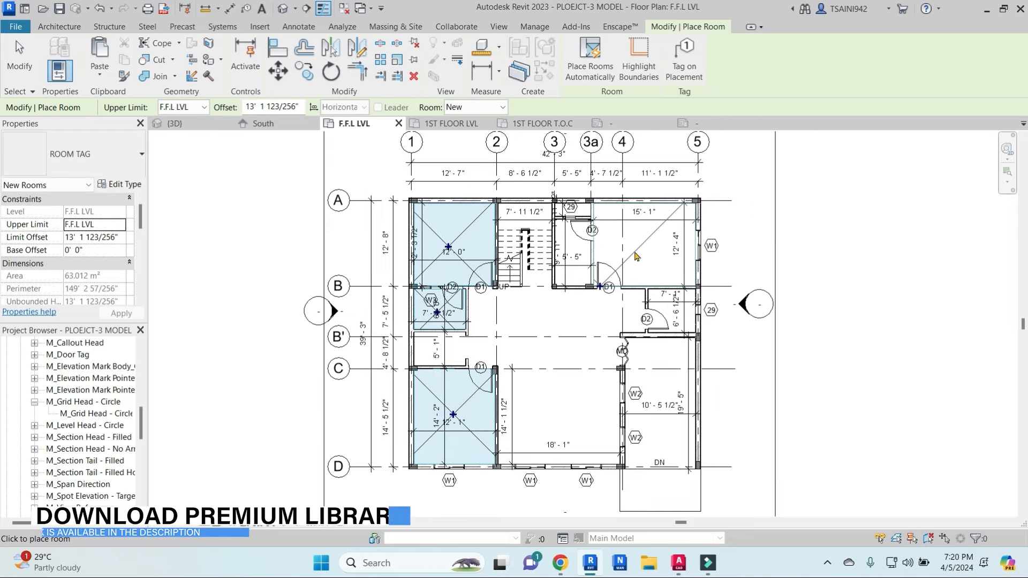
click(655, 300)
scroll(655, 303, up, 3)
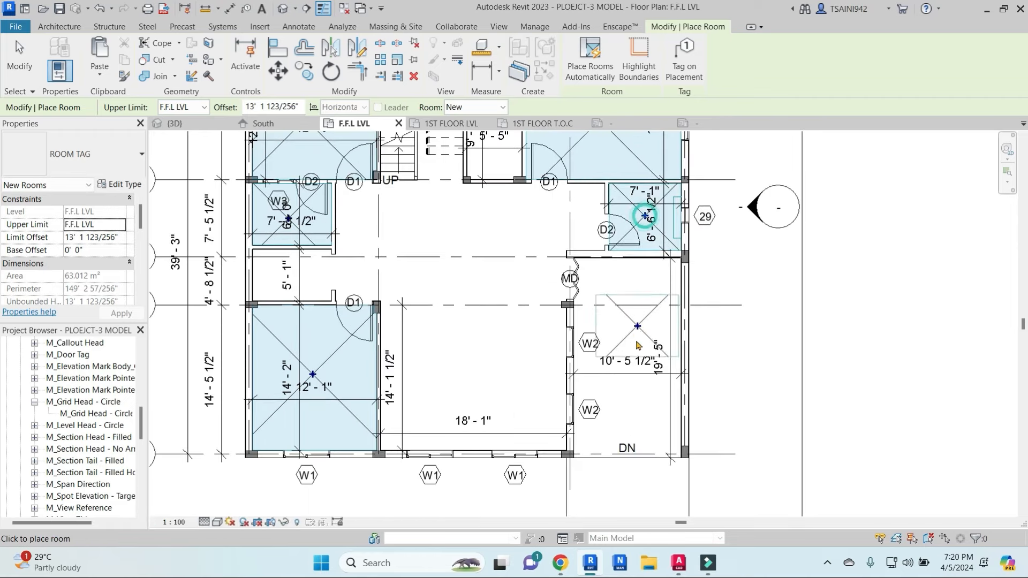
middle_drag(634, 348, 716, 270)
scroll(624, 241, down, 2)
middle_drag(592, 239, 606, 276)
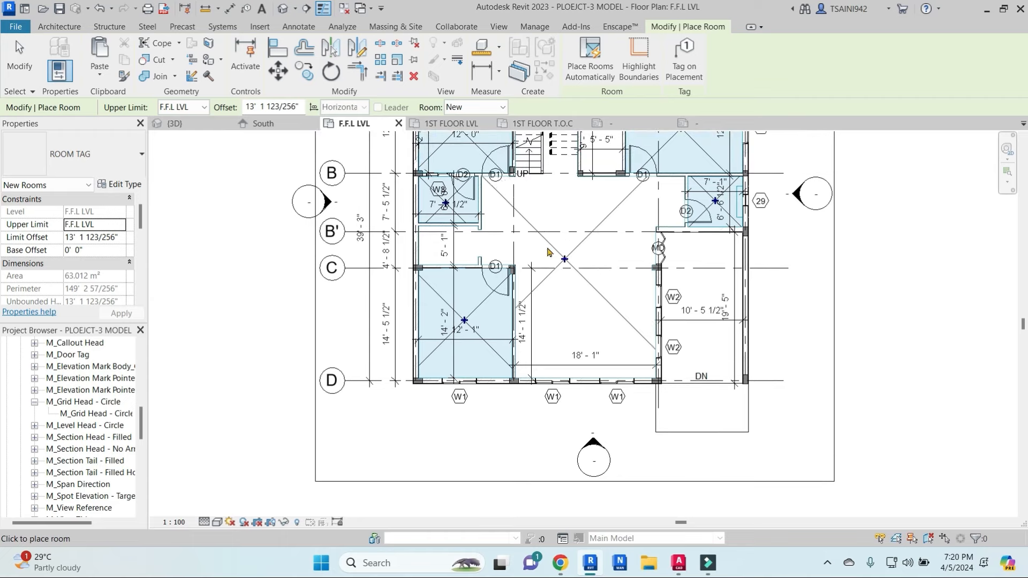
Step: Draw a room separation line across the open side of the small room between grids B' and C beside grid 1
key(Escape)
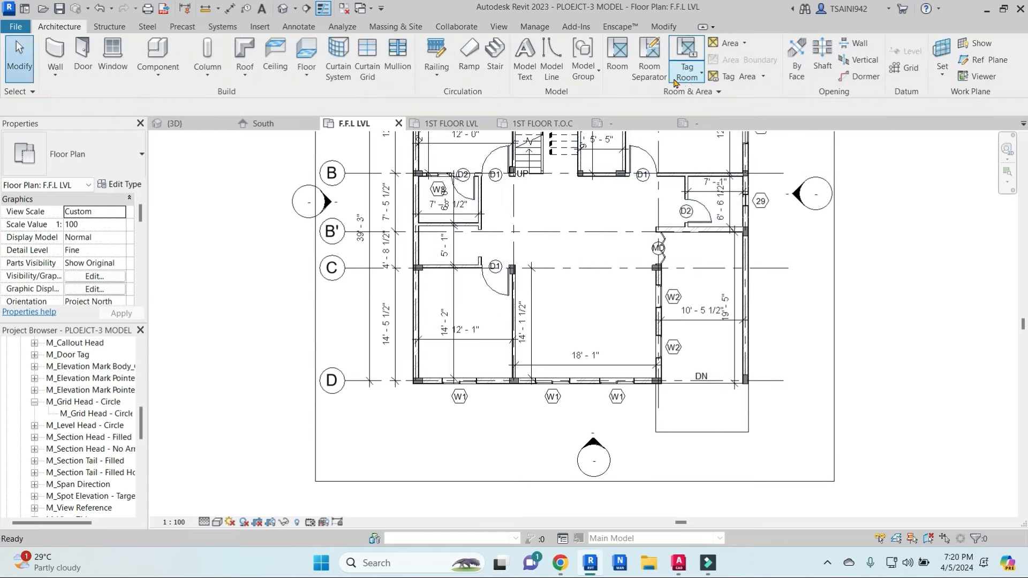
click(649, 65)
scroll(481, 230, up, 5)
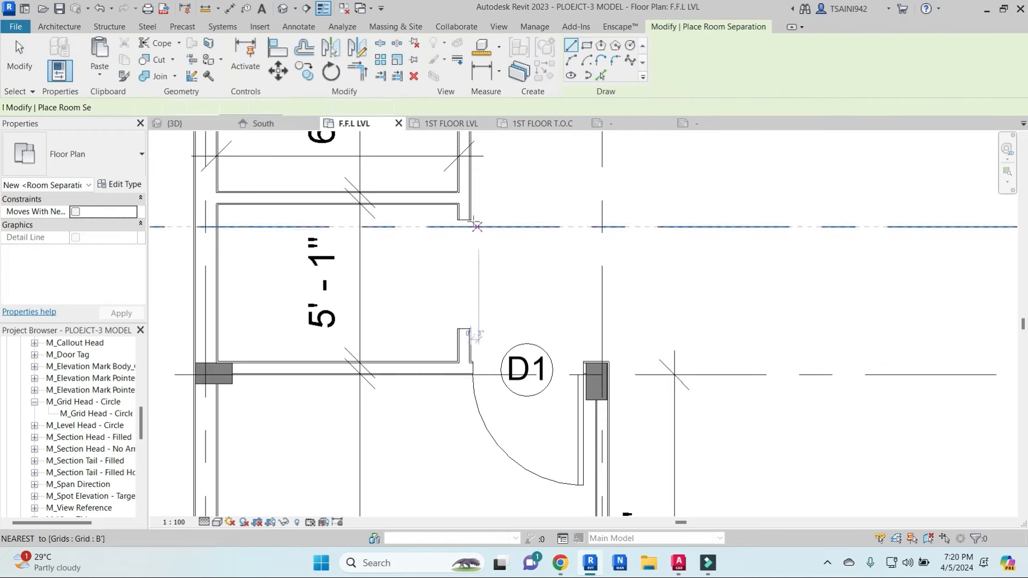
click(471, 221)
click(469, 327)
Step: Draw a room separation line along grid C between the columns at grids 2 and 4
scroll(535, 266, down, 3)
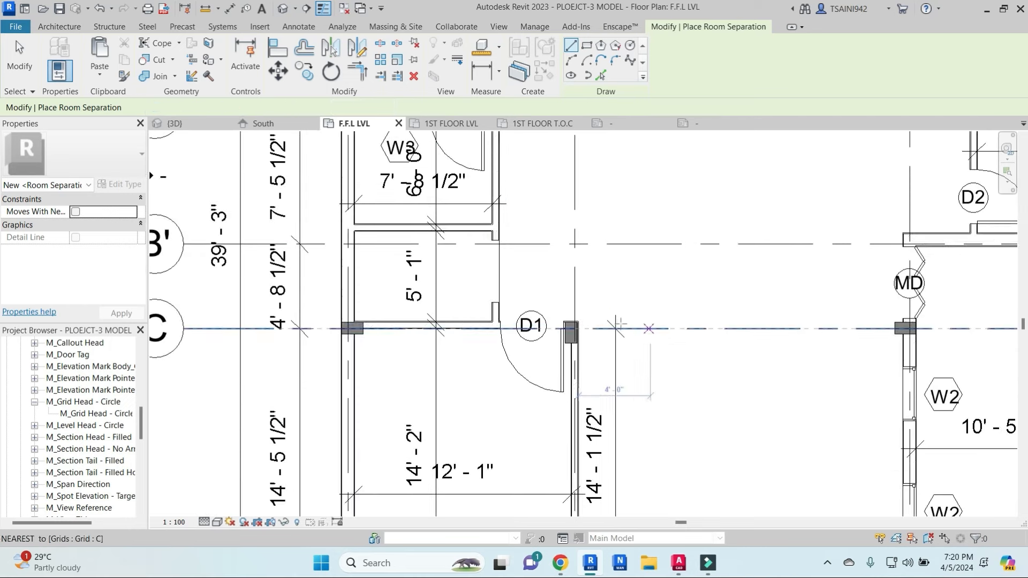
scroll(585, 320, up, 3)
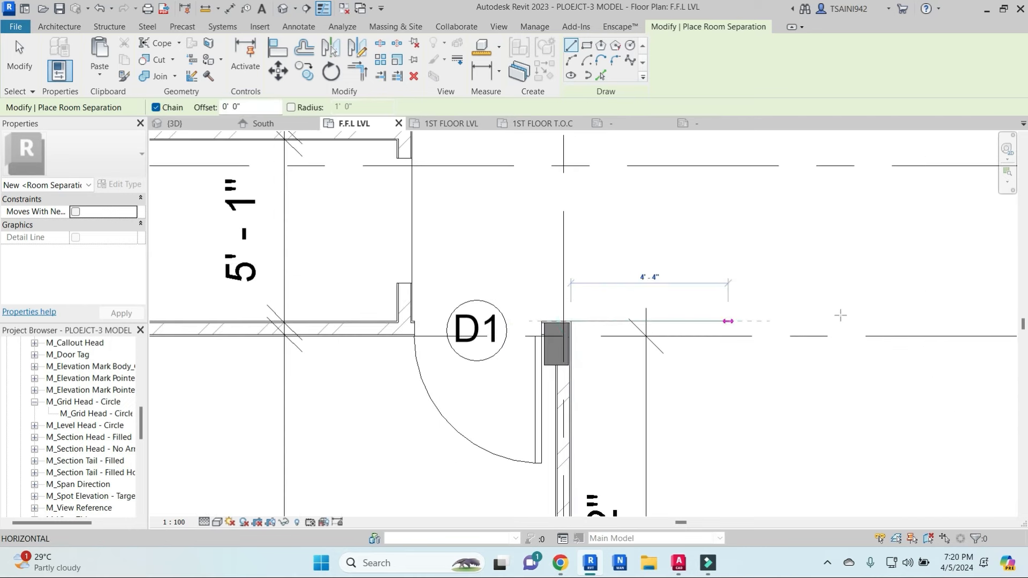
scroll(876, 316, down, 1)
middle_drag(876, 316, 599, 284)
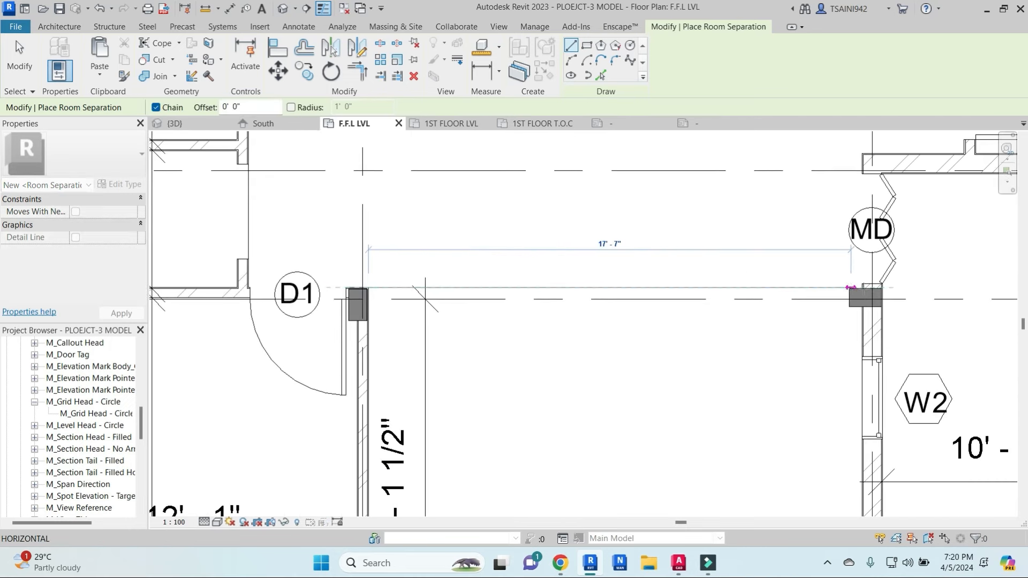
click(863, 288)
key(Escape)
Step: Draw a room separation line along grid D closing the open side of the porch between grids 4 and 5
scroll(766, 315, down, 2)
middle_drag(803, 324, 698, 256)
click(725, 449)
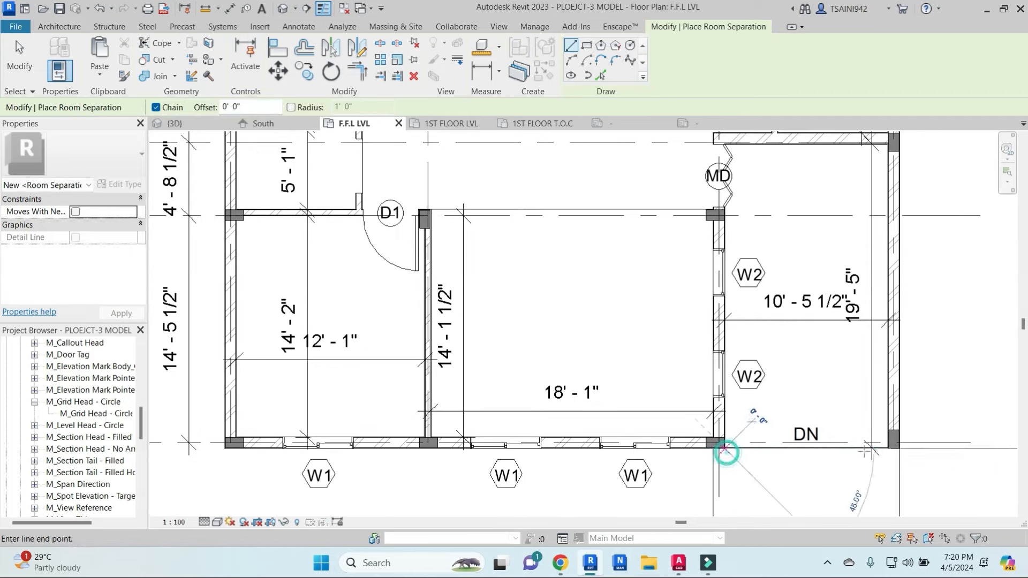
scroll(857, 344, down, 2)
middle_drag(813, 327, 831, 427)
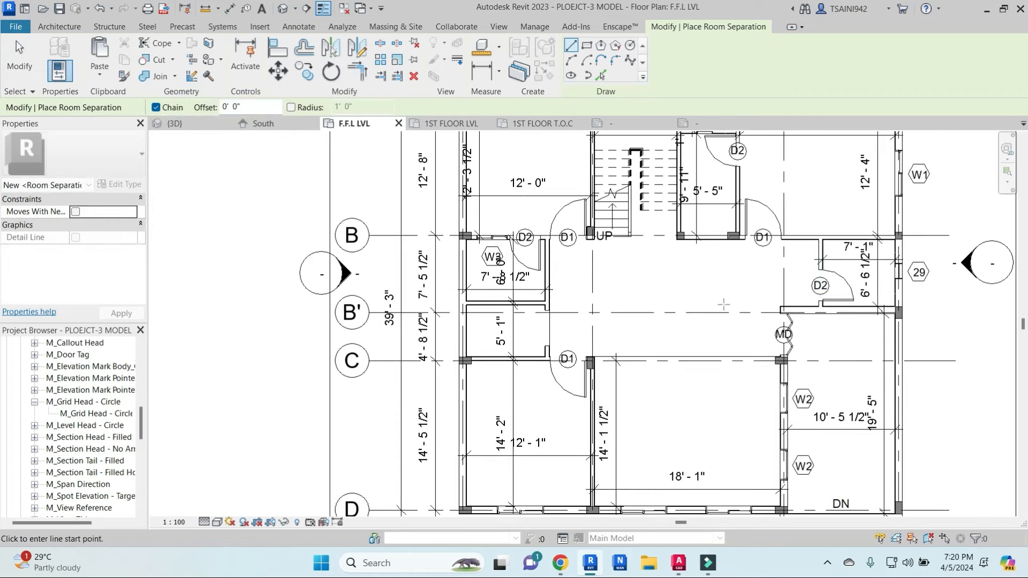
Step: Draw a room separation line across the staircase opening along grid B between grids 2 and 3
scroll(668, 249, up, 5)
click(691, 224)
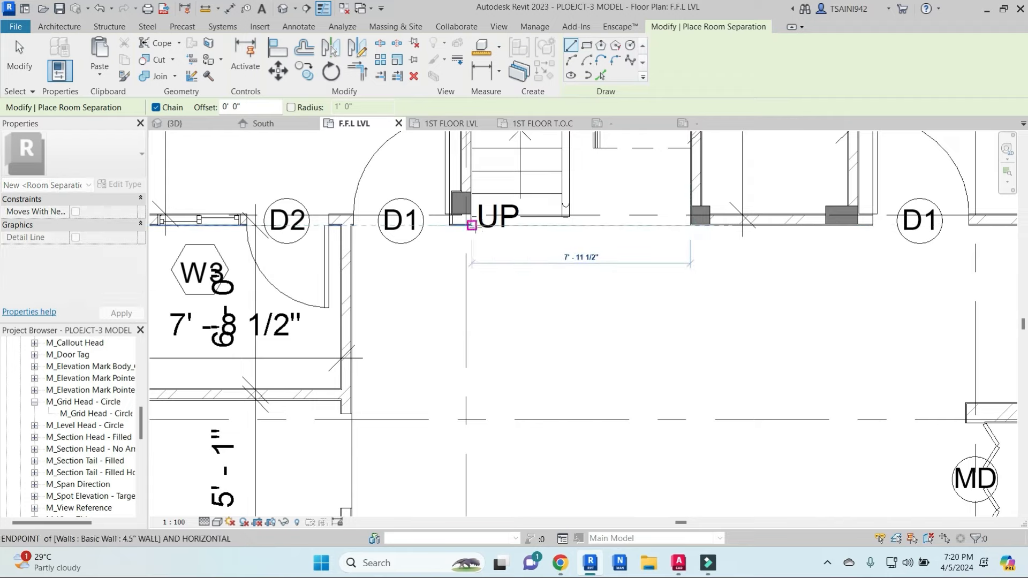
key(Escape)
scroll(505, 268, down, 3)
scroll(489, 255, up, 4)
key(Escape)
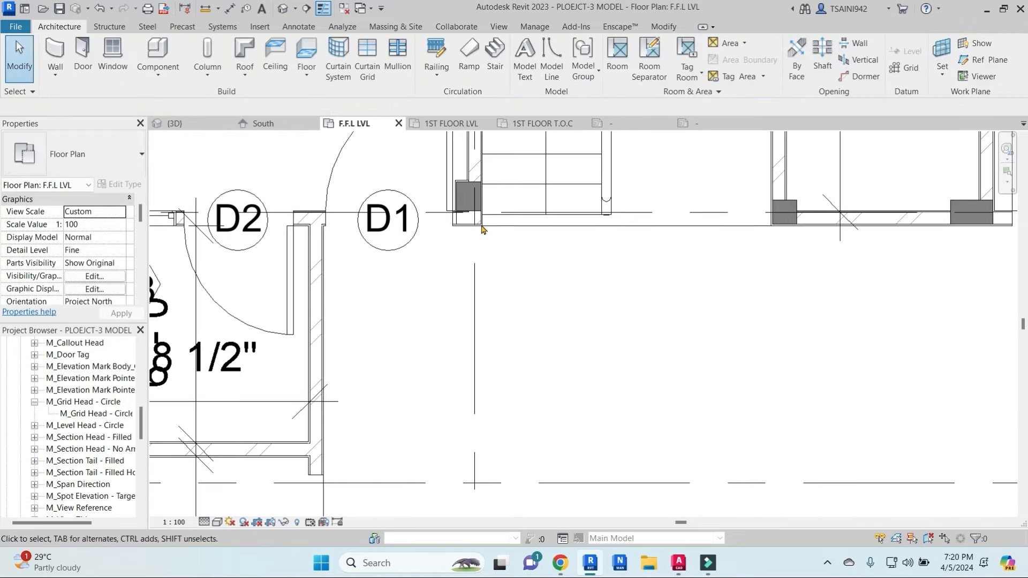
Step: Join the structural column at grids 2 and B with the adjoining wall using Join Geometry
key(j)
key(g)
click(478, 217)
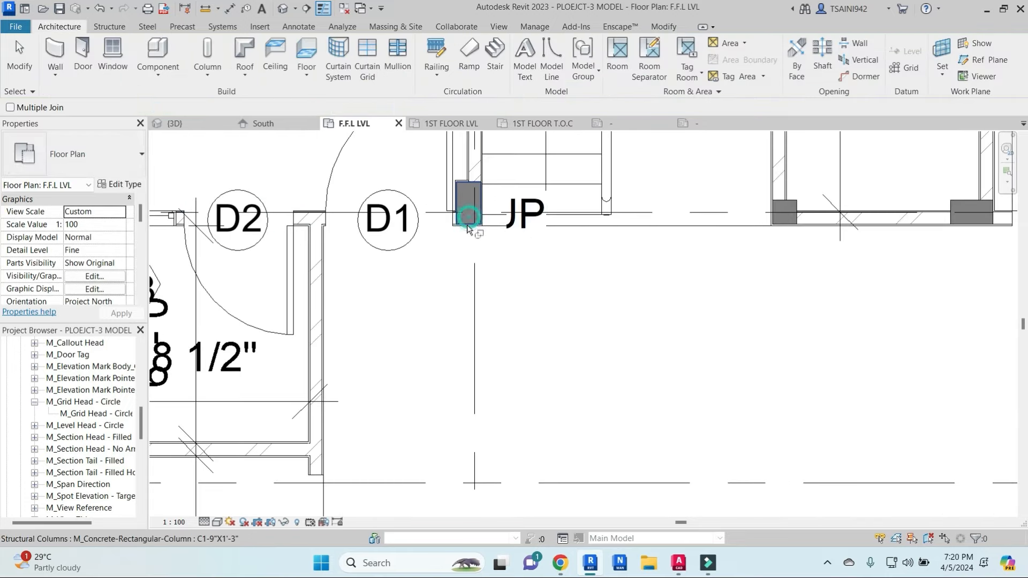
scroll(497, 232, down, 6)
middle_drag(527, 269, 582, 256)
key(Escape)
Step: Place rooms in the C–D space between grids 2 and 4, the central hall, the porch and the staircase
scroll(582, 257, down, 2)
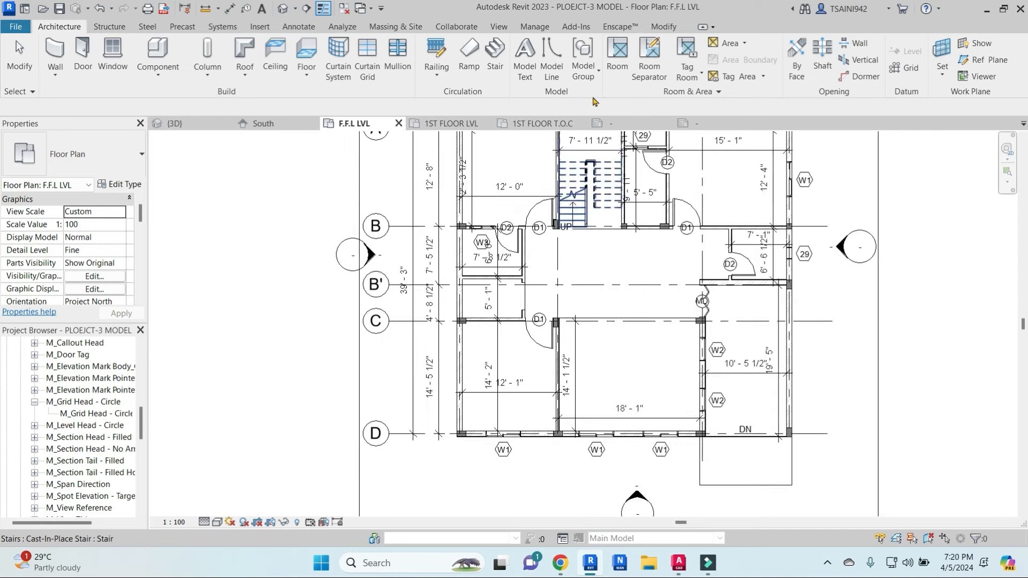
click(634, 373)
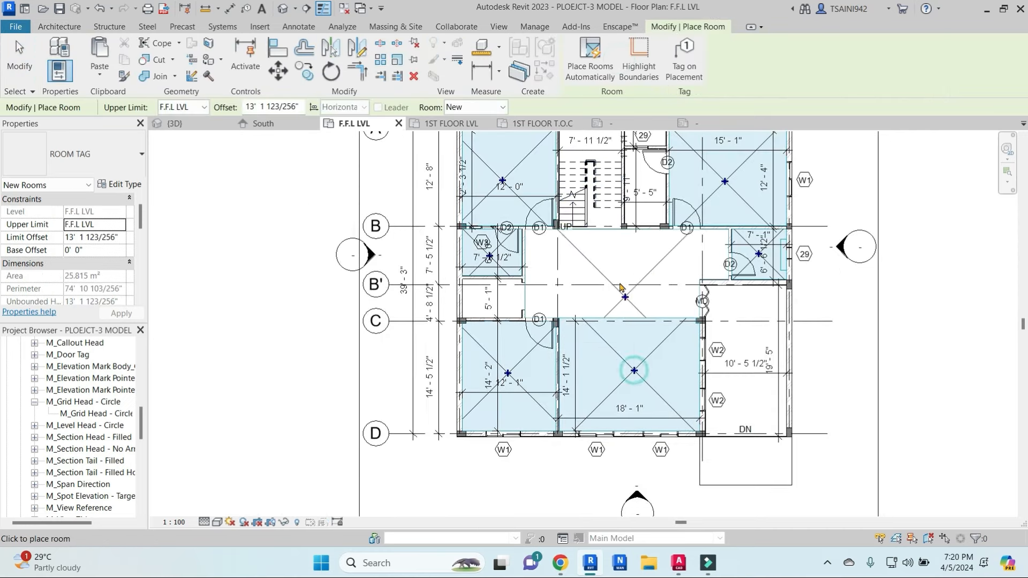
click(618, 273)
click(746, 364)
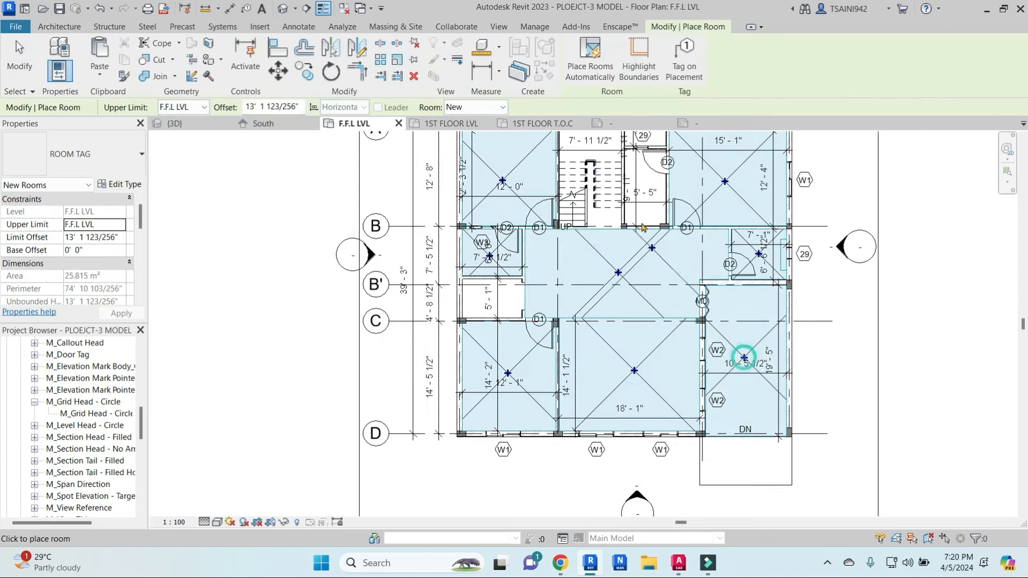
scroll(588, 171, up, 3)
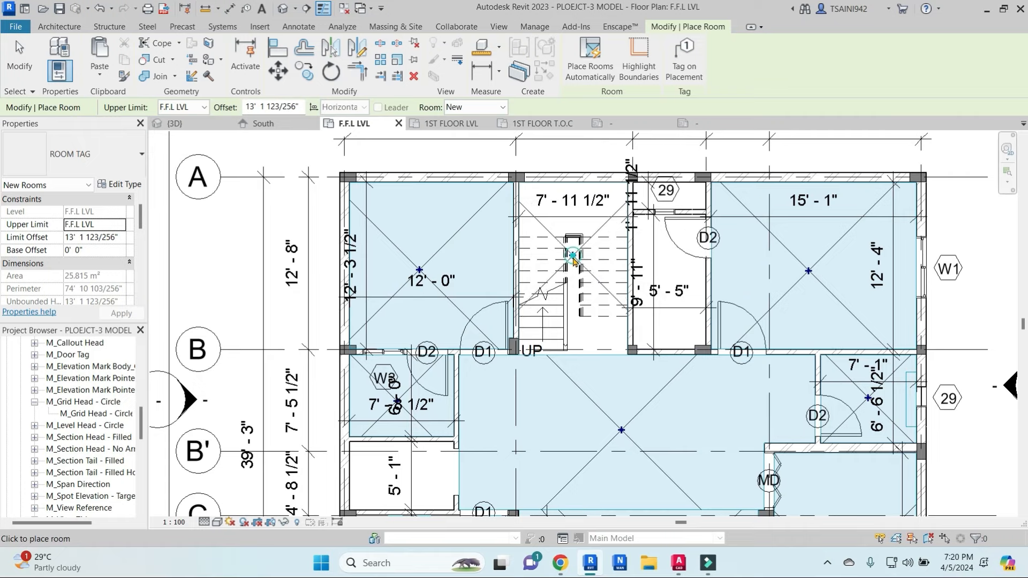
key(Escape)
scroll(635, 319, down, 5)
key(Escape)
Step: Try tagging the room between grids 3a–5 and A–B individually with Tag Room
middle_drag(687, 373, 676, 336)
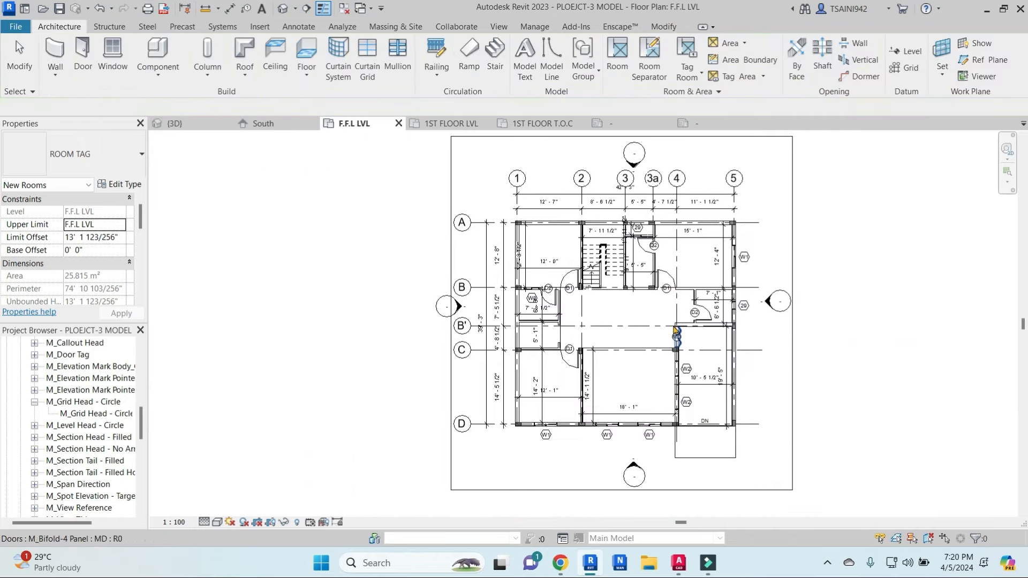
click(700, 75)
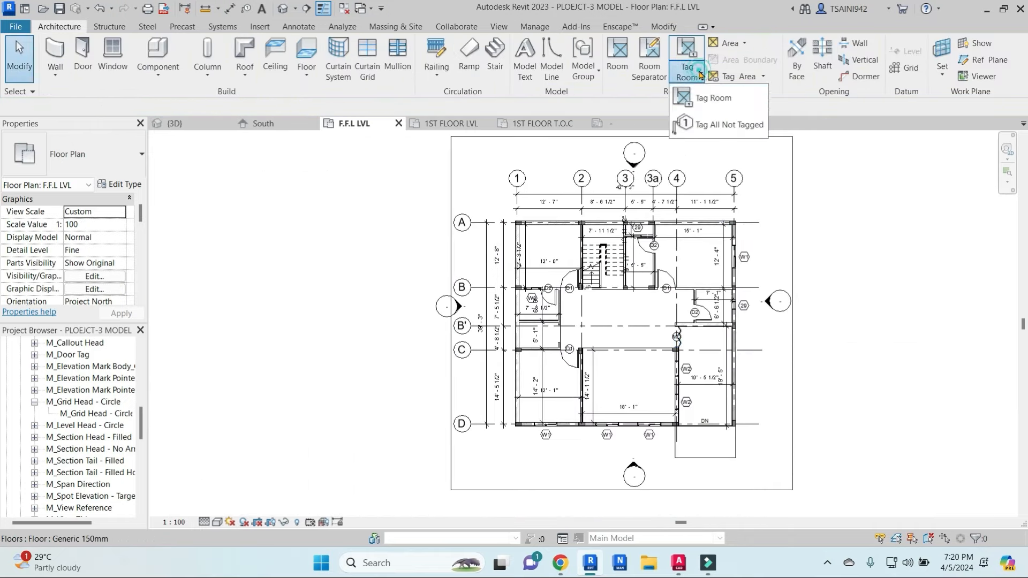
click(710, 98)
scroll(691, 259, up, 3)
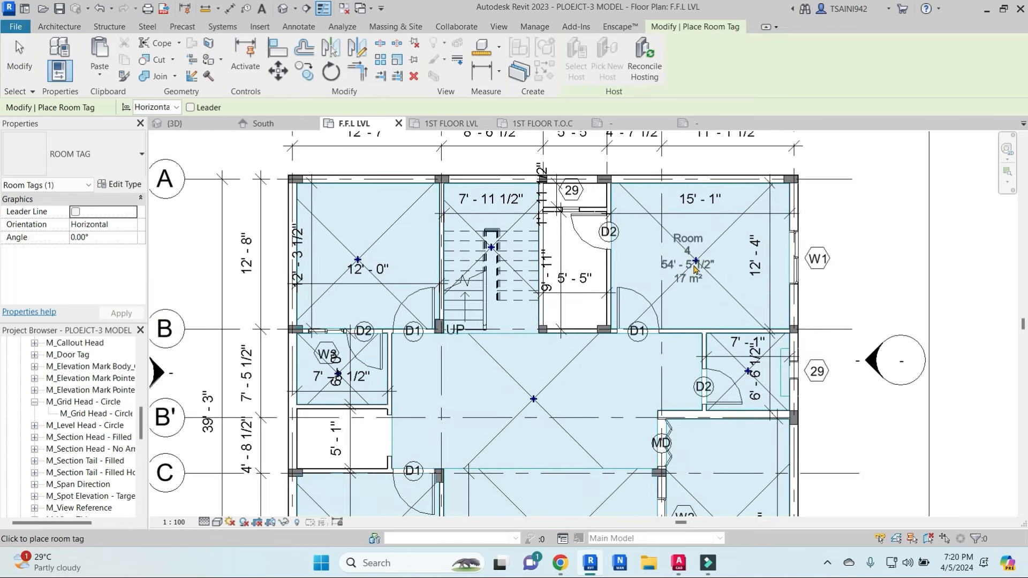
scroll(691, 260, up, 2)
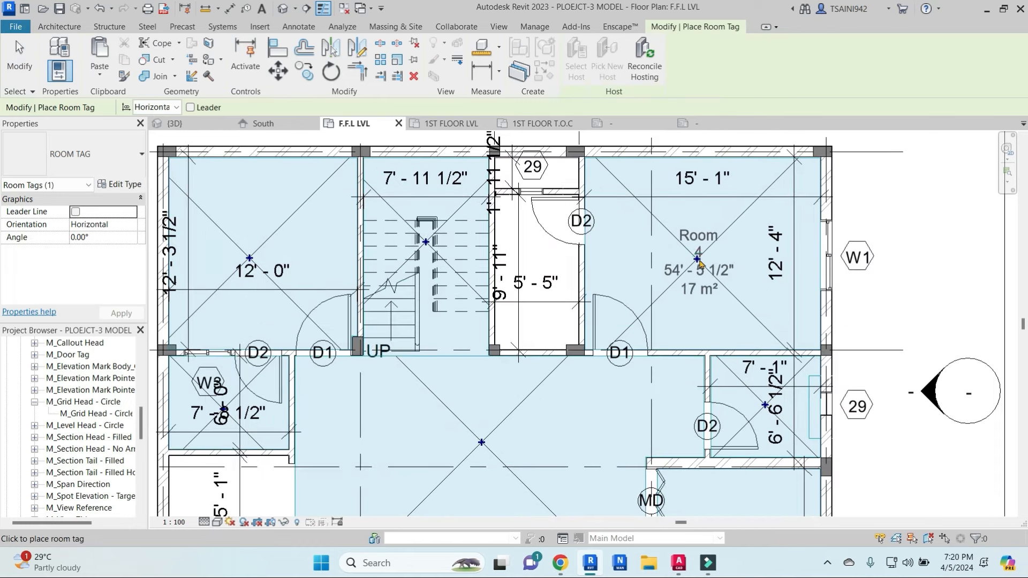
middle_drag(578, 397, 658, 298)
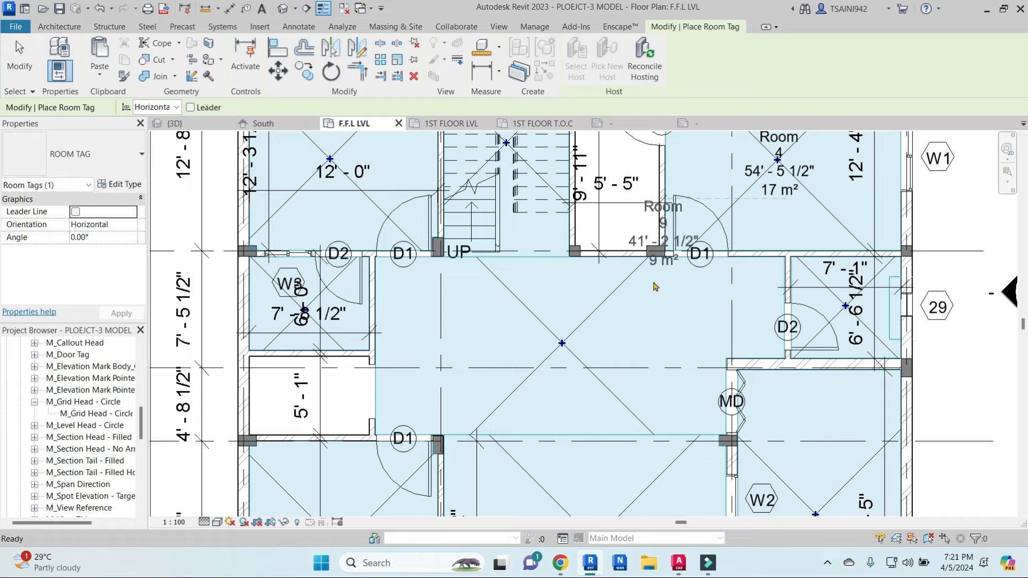
scroll(646, 279, down, 2)
key(Escape)
key(Delete)
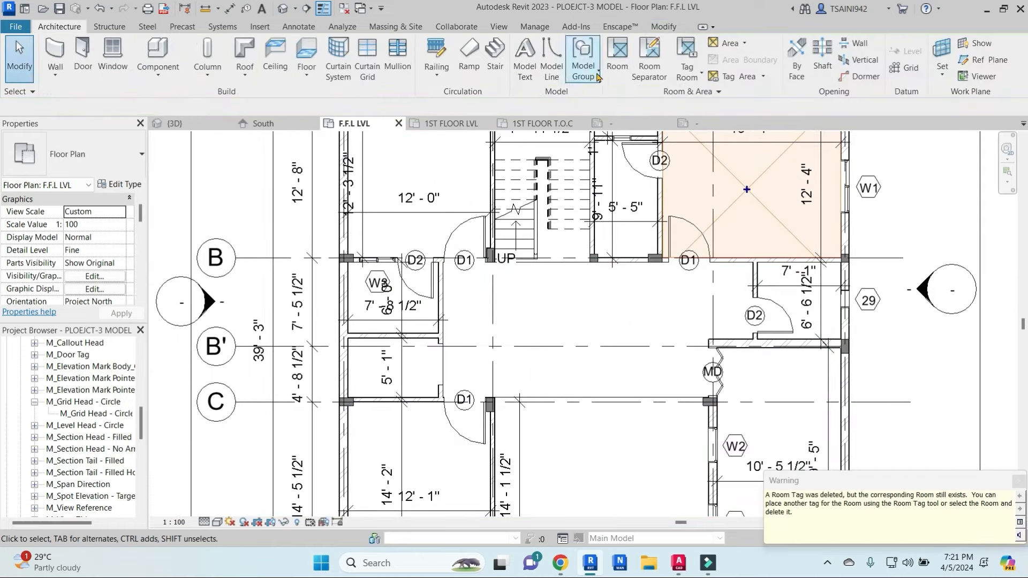
Step: Tag all untagged rooms in the current view with the ROOM TAG family in horizontal orientation, without leaders
click(302, 27)
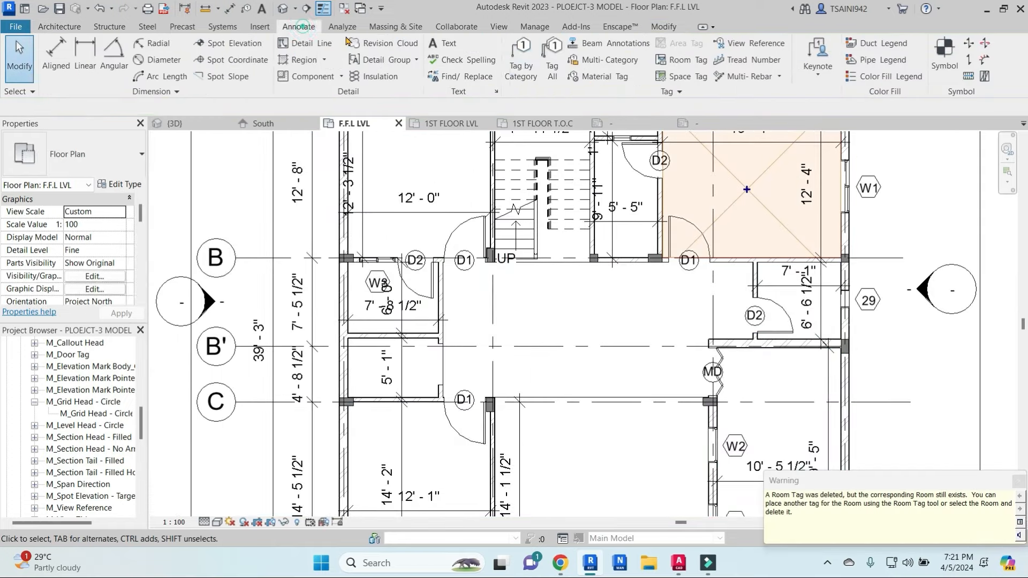
click(552, 59)
click(634, 234)
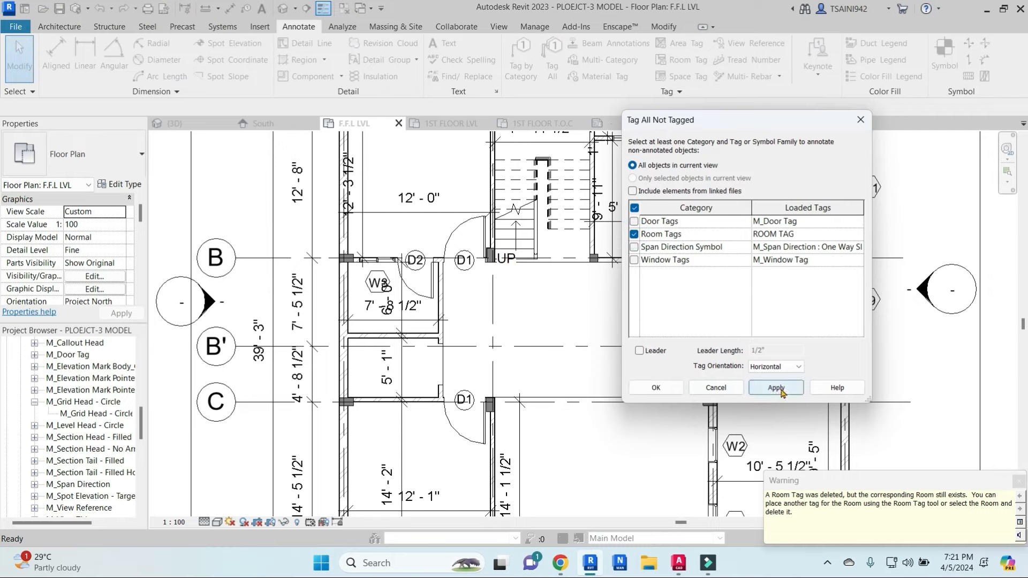
click(776, 392)
click(656, 387)
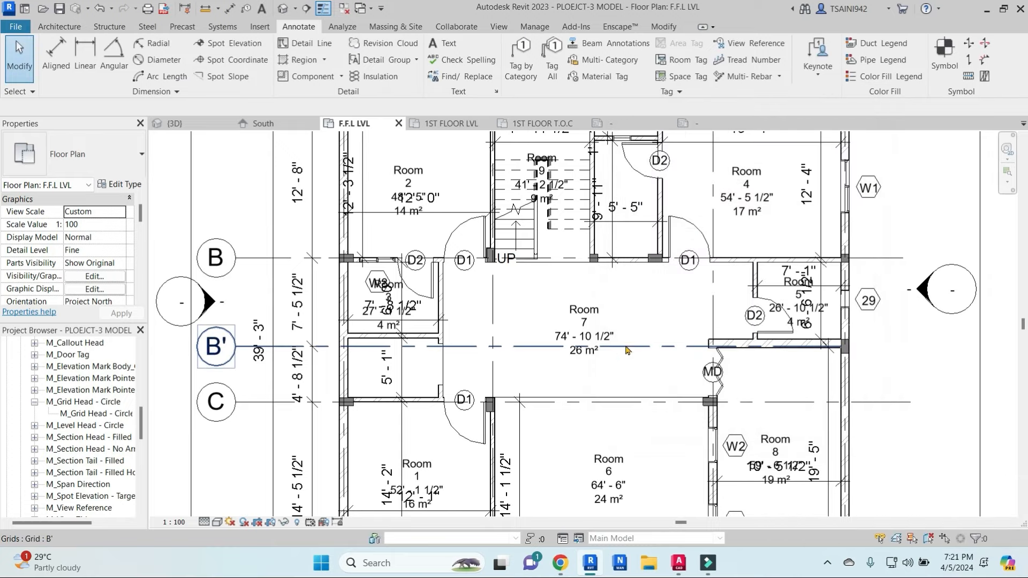
scroll(621, 342, down, 3)
Step: Rename the room between grids 1–2 and C–D as BEDROOM-2 in its tag
scroll(509, 418, up, 5)
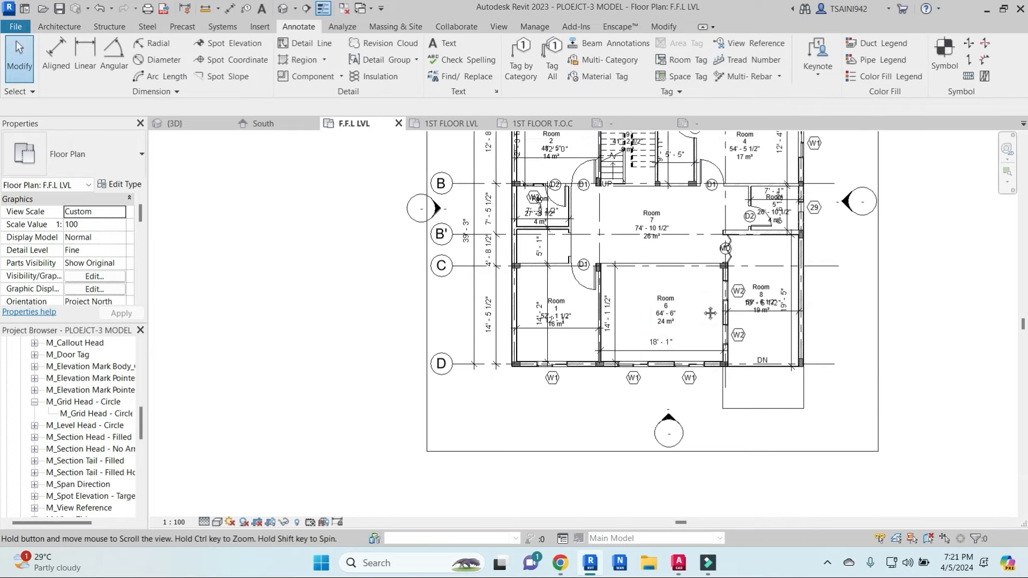
scroll(581, 294, up, 2)
click(592, 289)
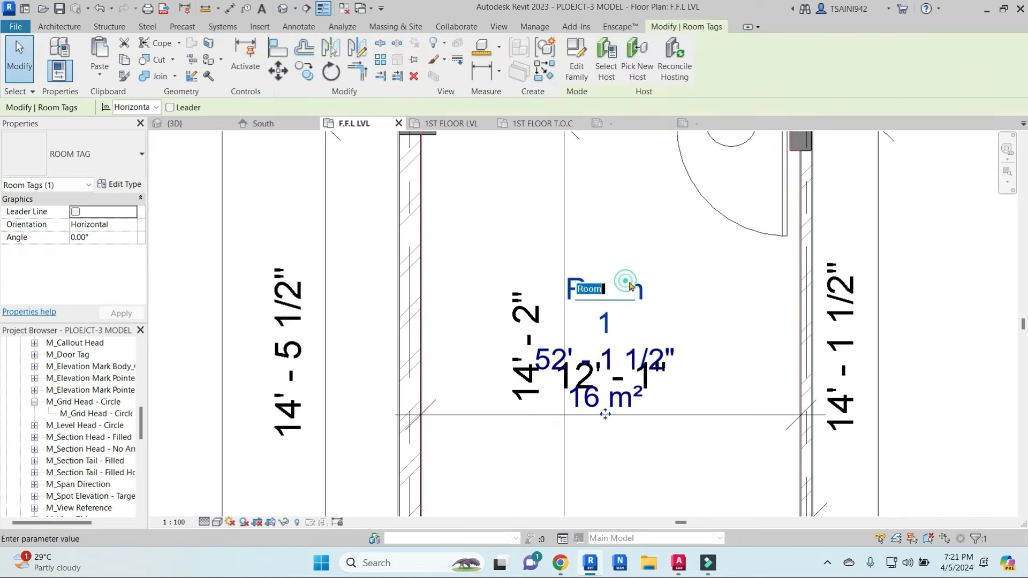
click(595, 289)
scroll(594, 289, down, 2)
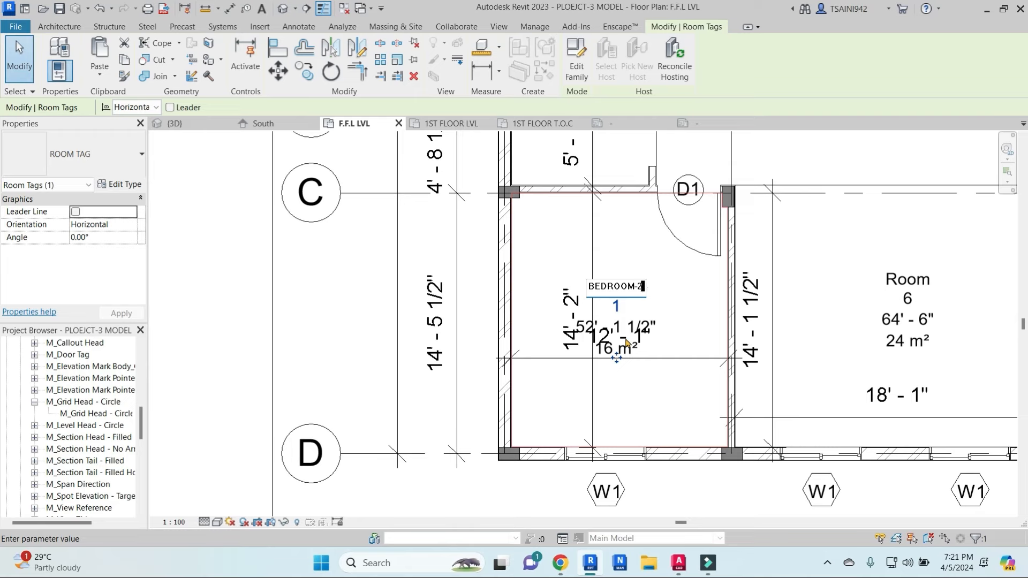
text(BEDROOM-2)
Step: Replace the BEDROOM-2 room number with the size text 12'-1"X14'2"
scroll(626, 342, up, 2)
click(675, 293)
click(613, 288)
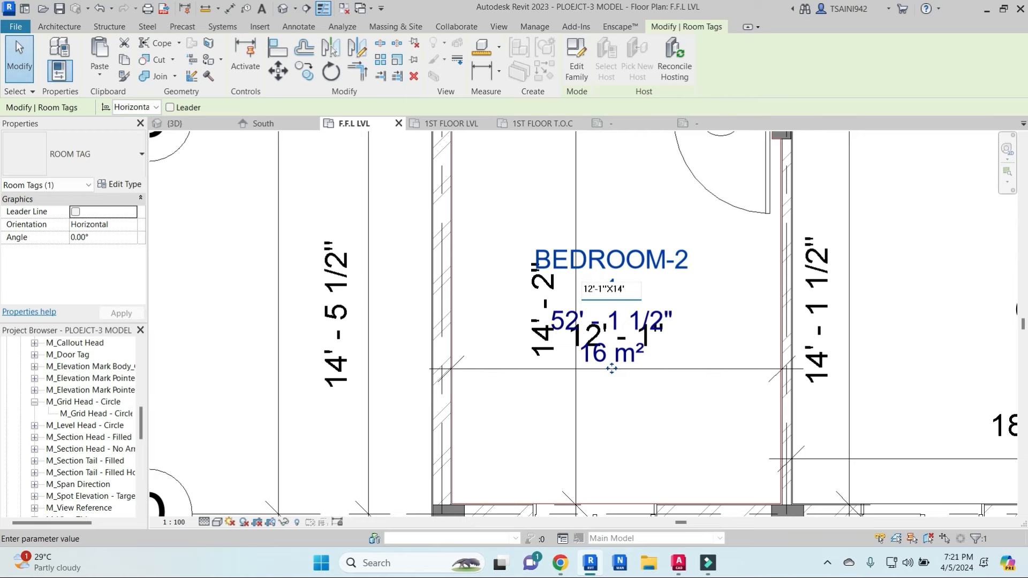
click(651, 191)
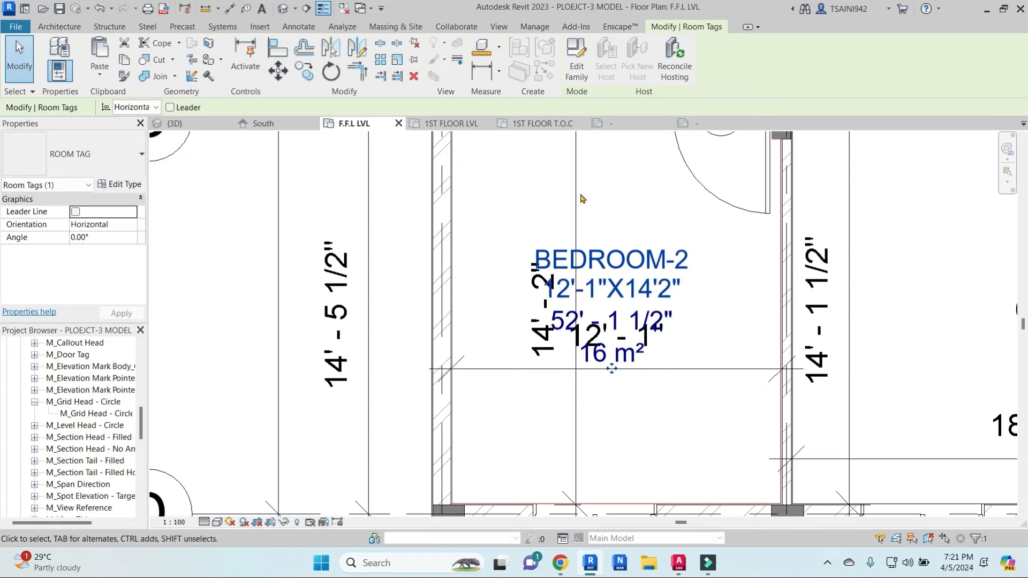
Step: Delete the depth and width dimensions inside BEDROOM-2
click(578, 236)
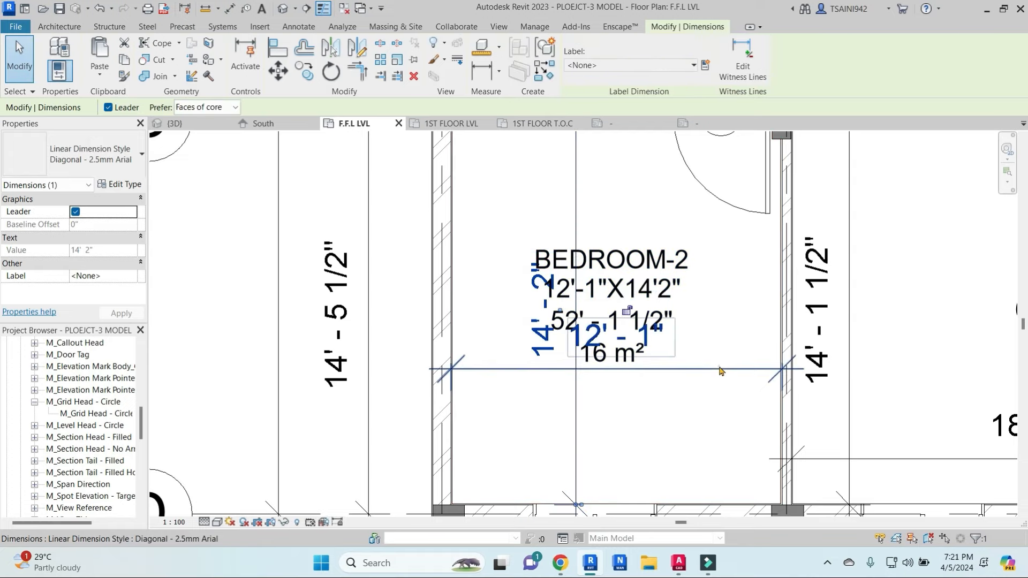
key(Delete)
scroll(644, 295, down, 2)
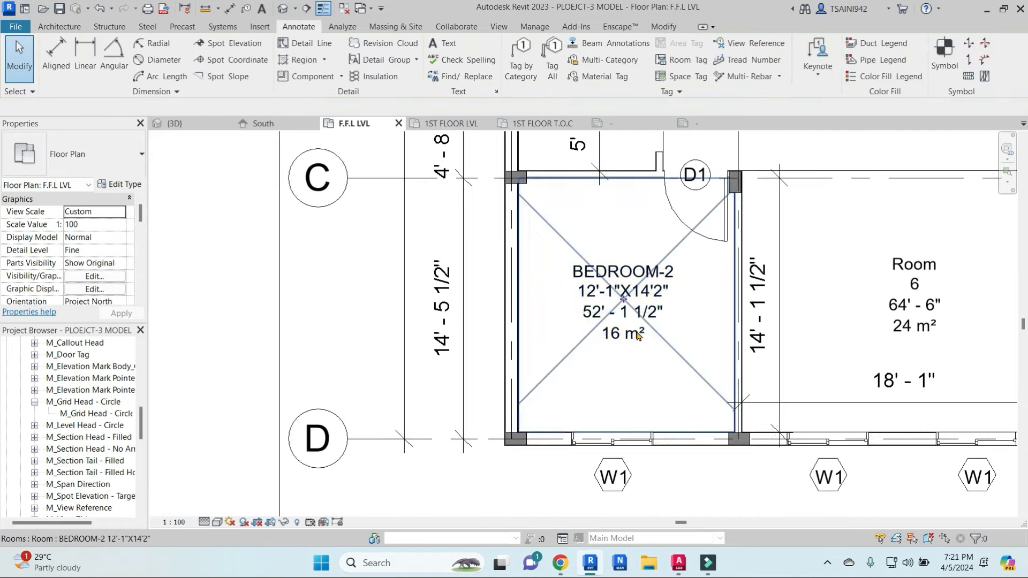
Step: Turn off AREA and PARAMETER in the ROOM TAG type properties, keeping NUMBER enabled
scroll(640, 297, up, 2)
click(633, 298)
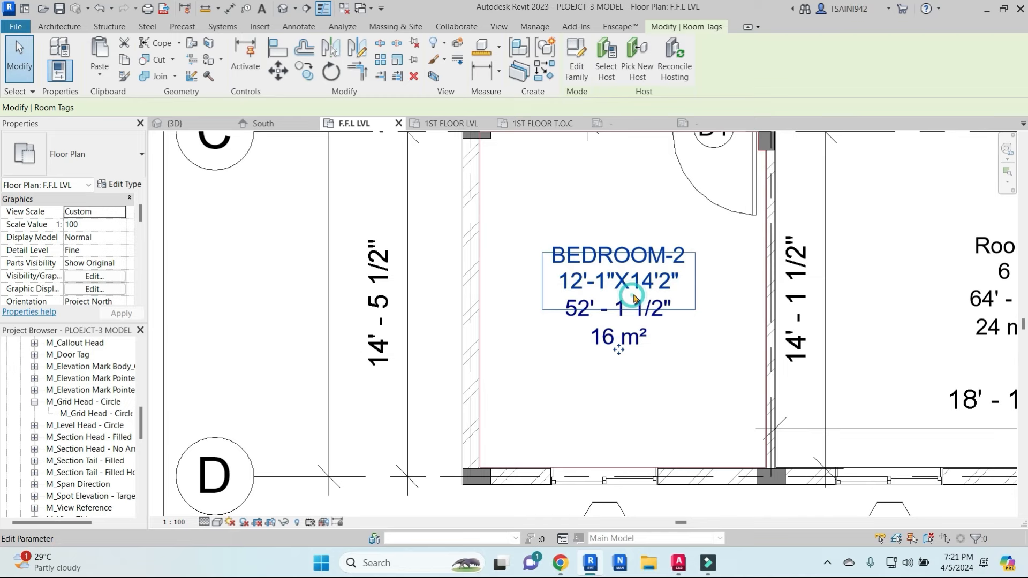
click(119, 184)
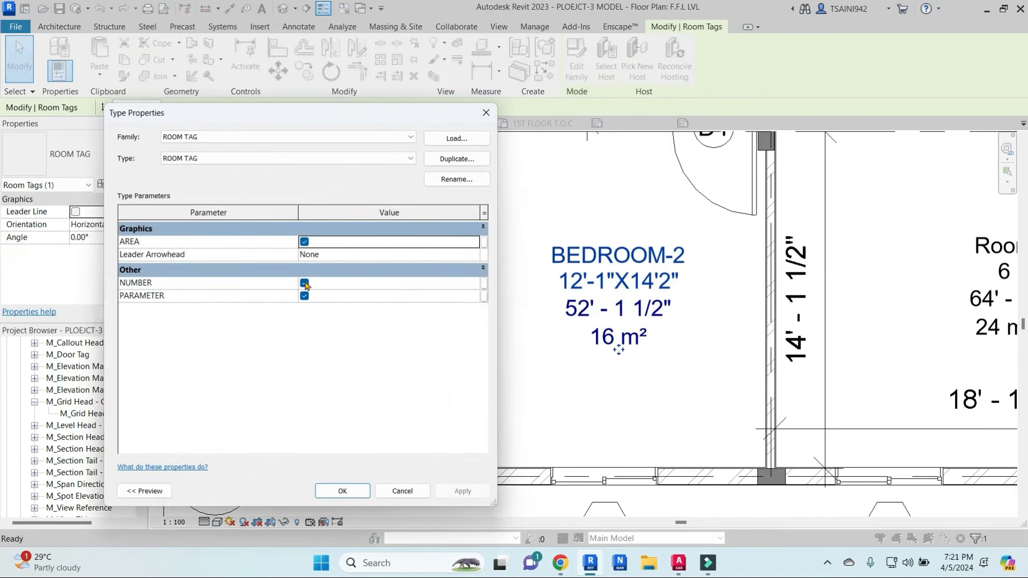
click(305, 283)
click(305, 284)
click(304, 295)
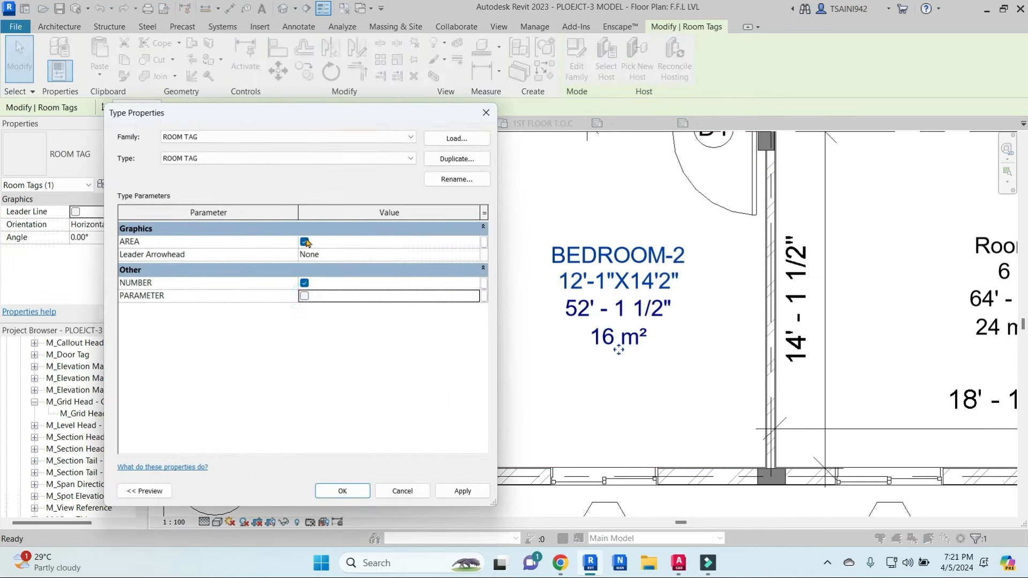
click(304, 241)
click(463, 491)
click(343, 491)
scroll(569, 360, down, 3)
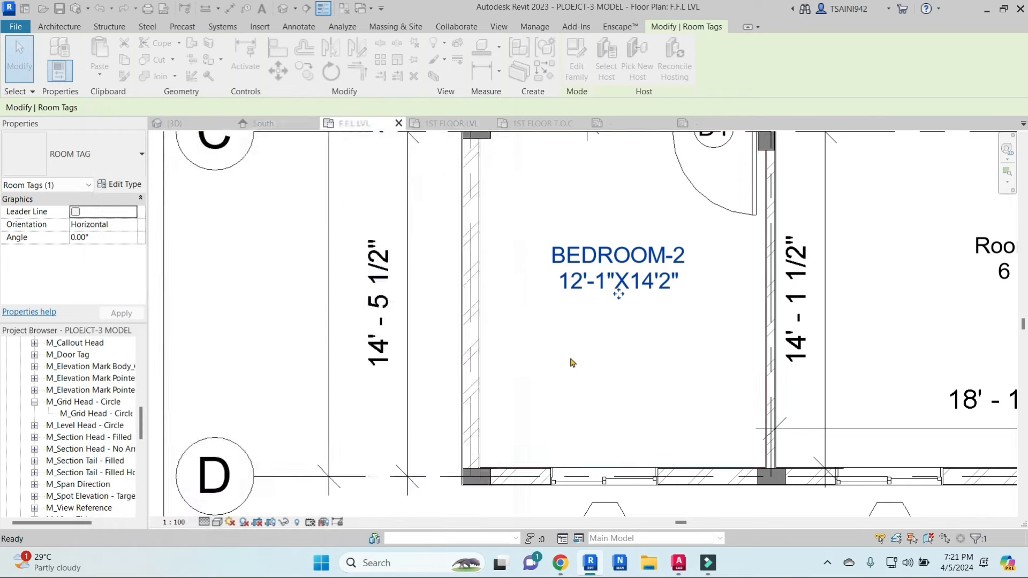
key(Escape)
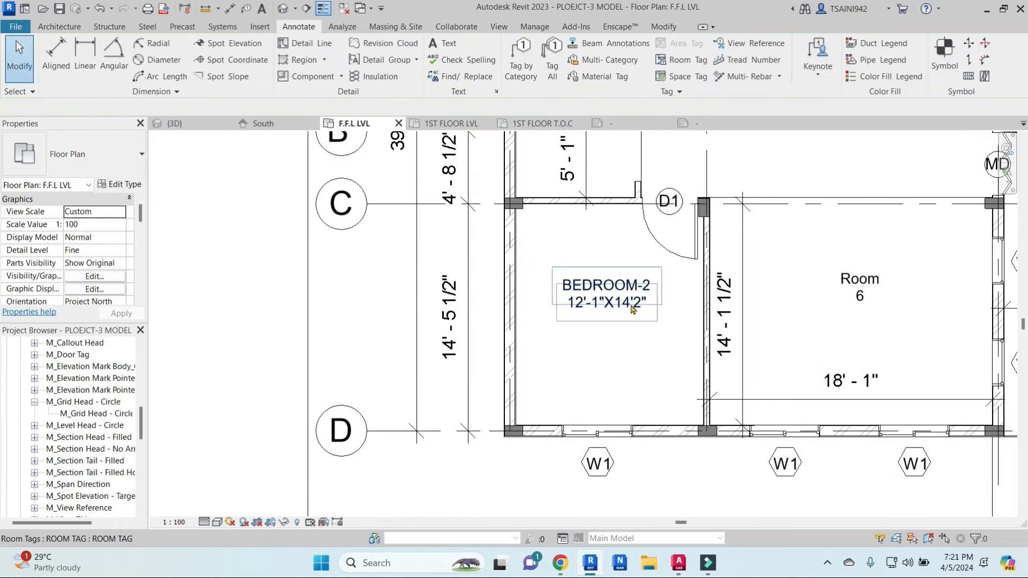
Step: Undo the last room tag type change and the deletion of the dimensions inside BEDROOM-2
key(ctrl+z)
scroll(632, 310, up, 2)
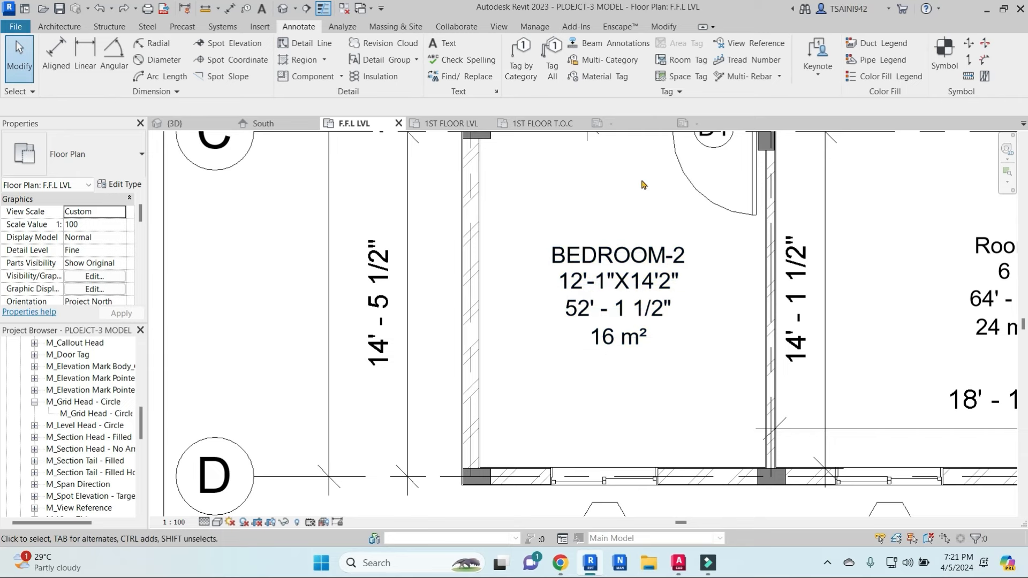
scroll(644, 184, up, 1)
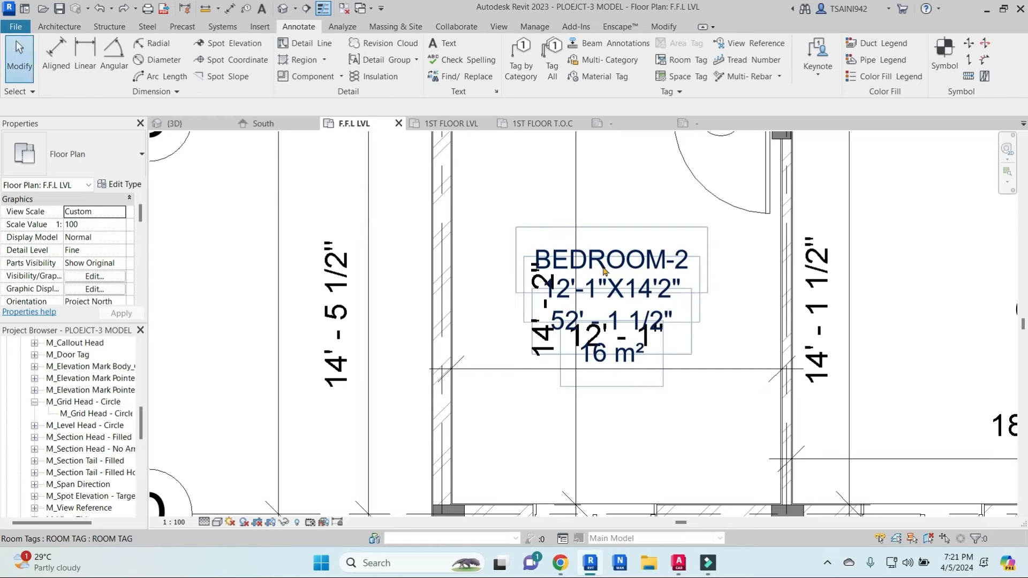
Step: Delete the 12'-1" width dimension and the 14'-2" depth dimension inside BEDROOM-2
click(714, 370)
key(Delete)
click(576, 203)
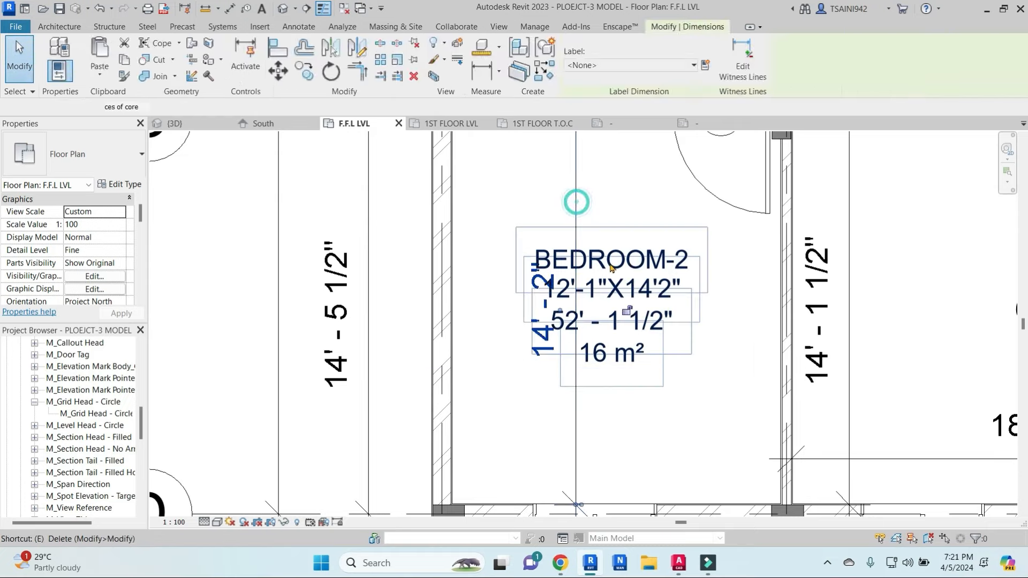
key(Delete)
Step: Turn off AREA and PARAMETER in the type properties of the BEDROOM-2 tag, leaving NUMBER enabled
click(634, 262)
click(128, 185)
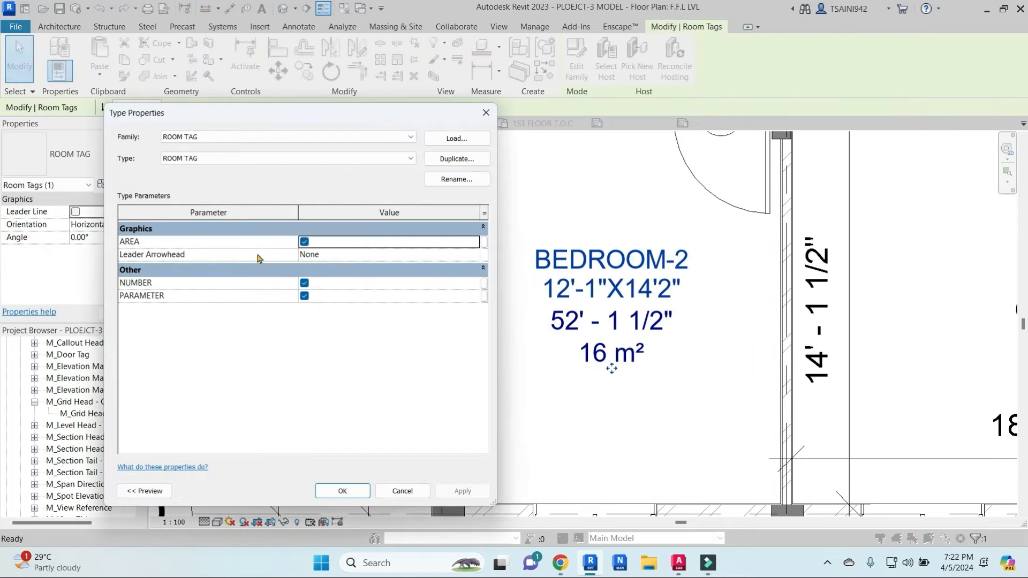
click(304, 296)
click(304, 282)
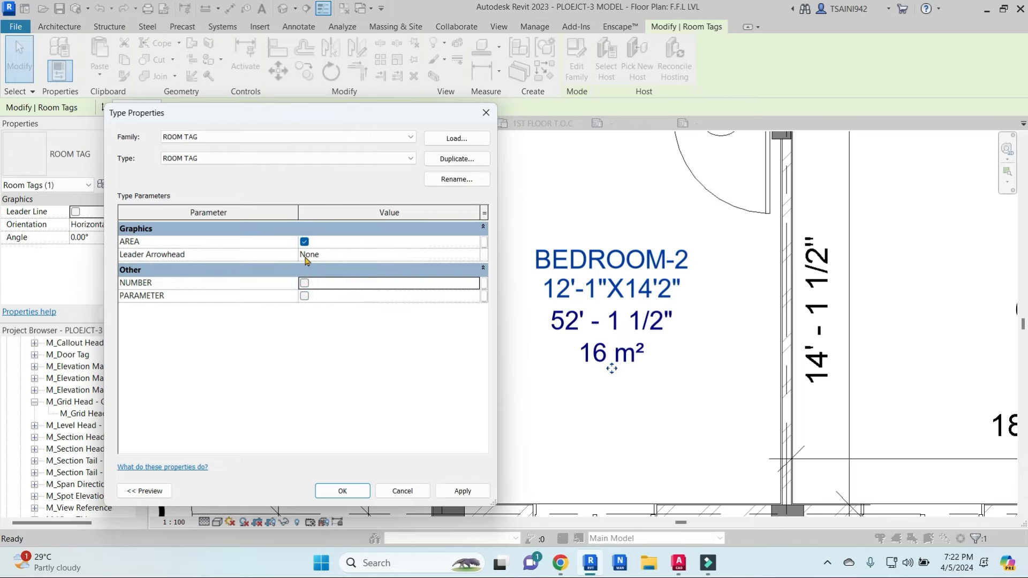
click(304, 242)
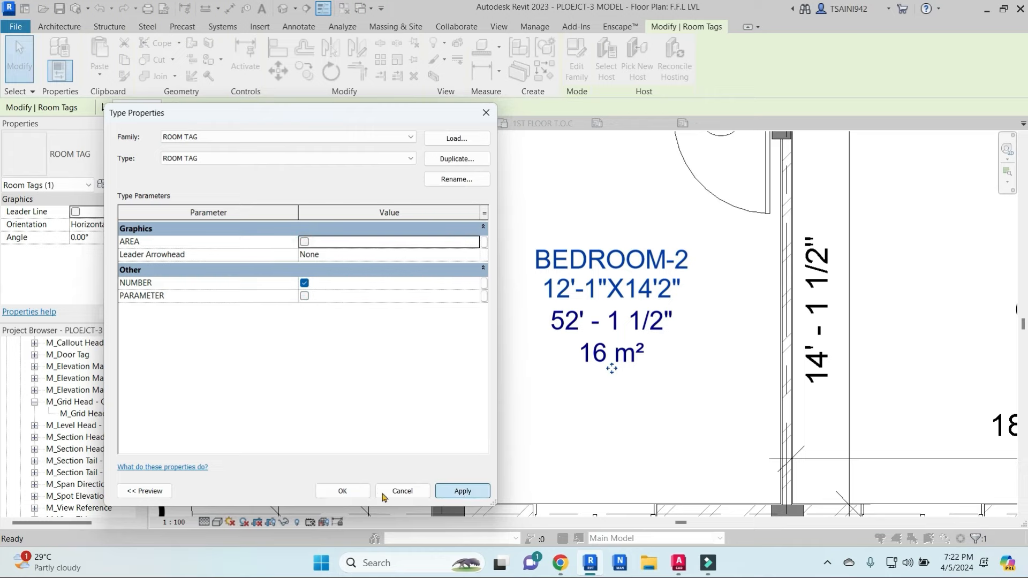
click(463, 491)
click(342, 491)
scroll(649, 355, down, 3)
click(518, 358)
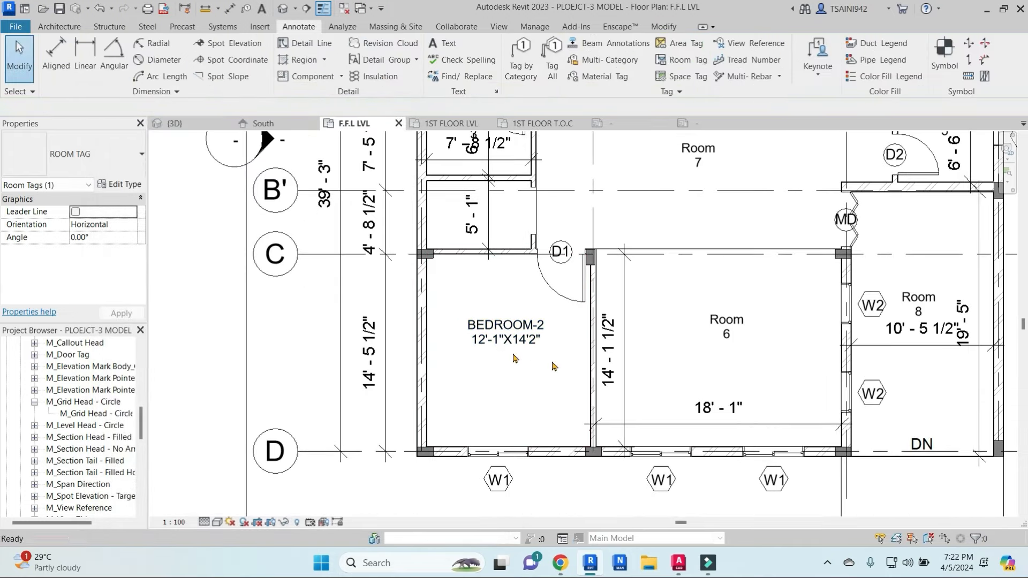
Step: Rename Room 6 as LIVING ROOM in its tag and replace its number with the size text 18'-1"X14'1.5"
middle_drag(738, 324, 682, 316)
double_click(682, 315)
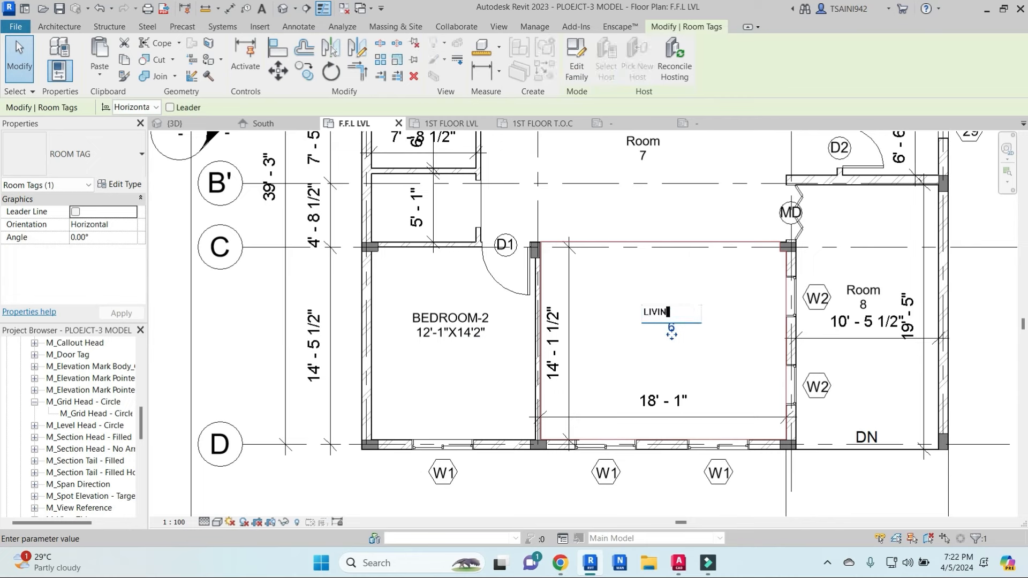
text(LIVING ROOM)
click(729, 333)
click(666, 331)
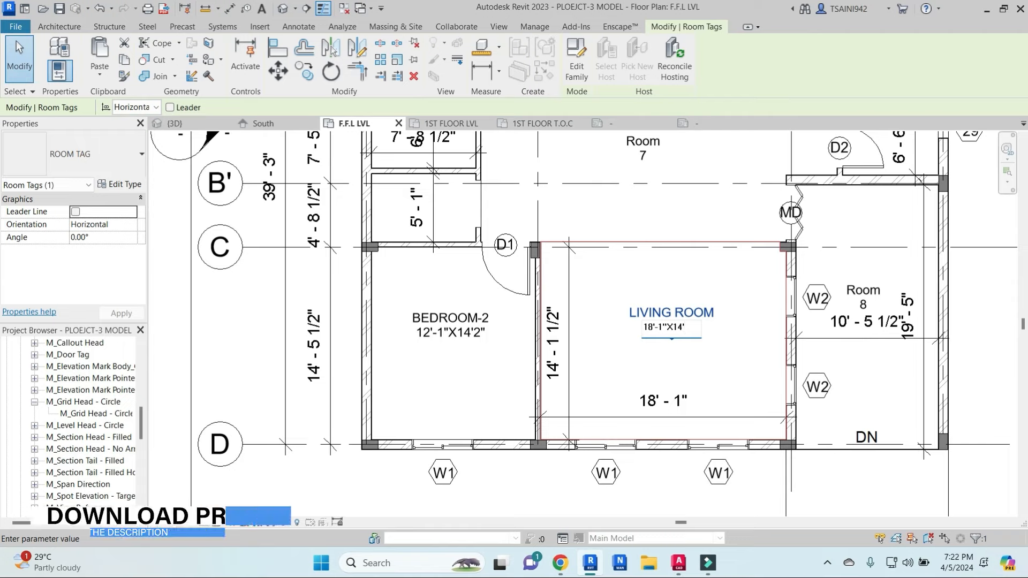
text(1.5)
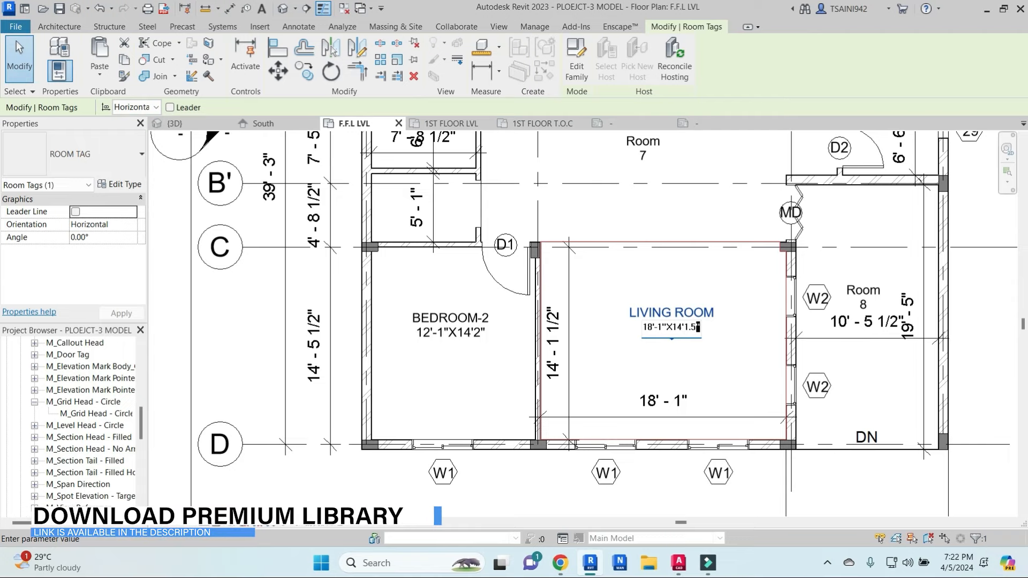
text(")
click(716, 291)
Step: Rename Room 8 as PARKING in its tag and replace its number with the size text 10'-5.5"X19'-5"
scroll(372, 382, down, 1)
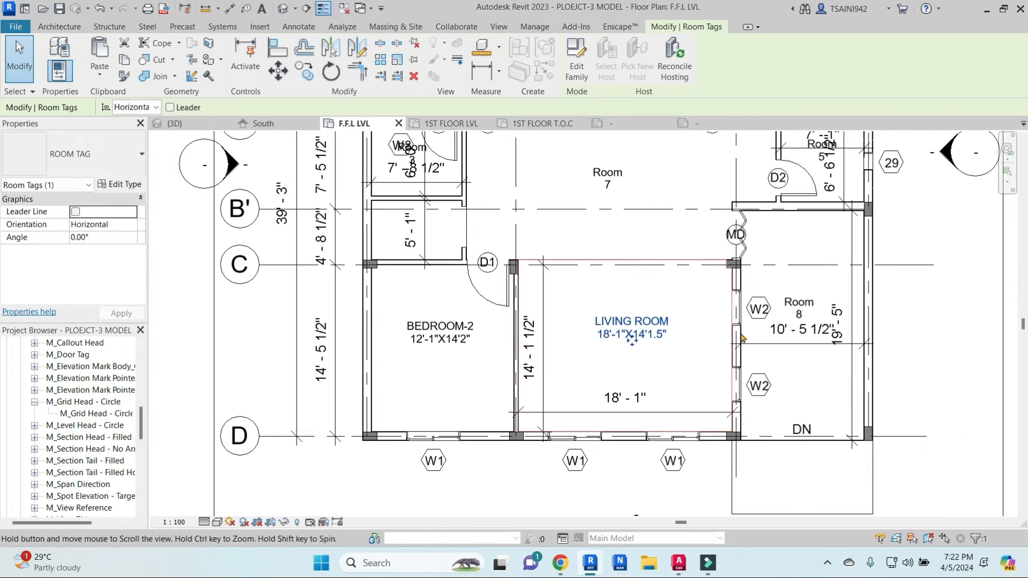
click(797, 303)
scroll(797, 305, up, 2)
click(783, 297)
text(PARKING)
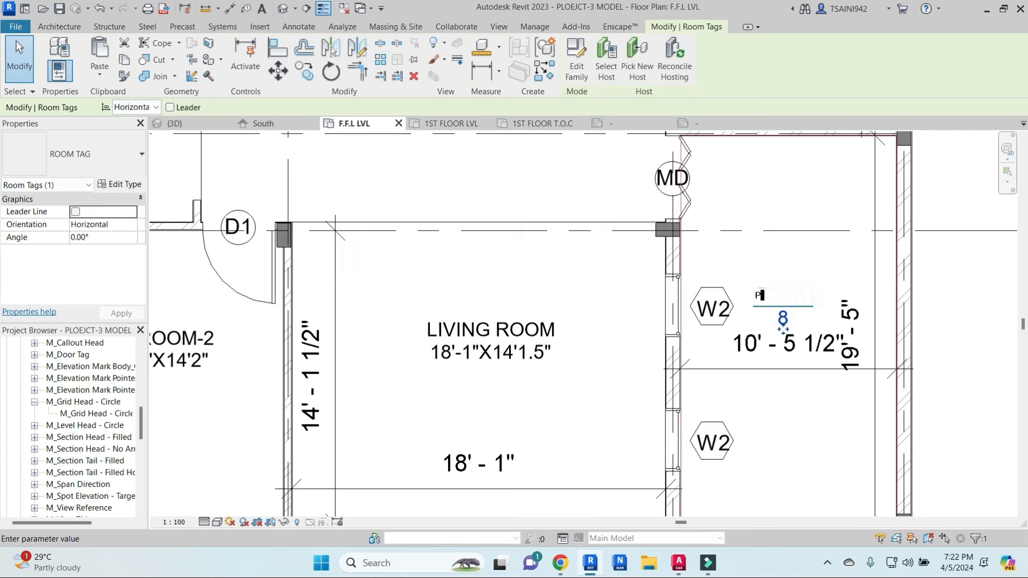
click(782, 319)
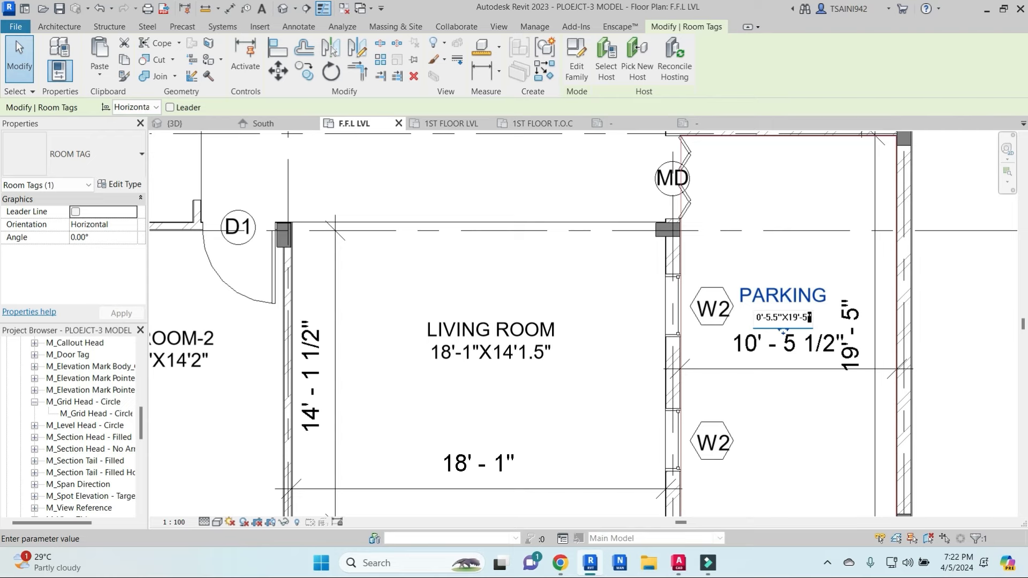
click(818, 217)
Step: Move the PARKING room tag slightly upward, away from the room's width dimension
scroll(787, 321, down, 2)
scroll(790, 383, up, 3)
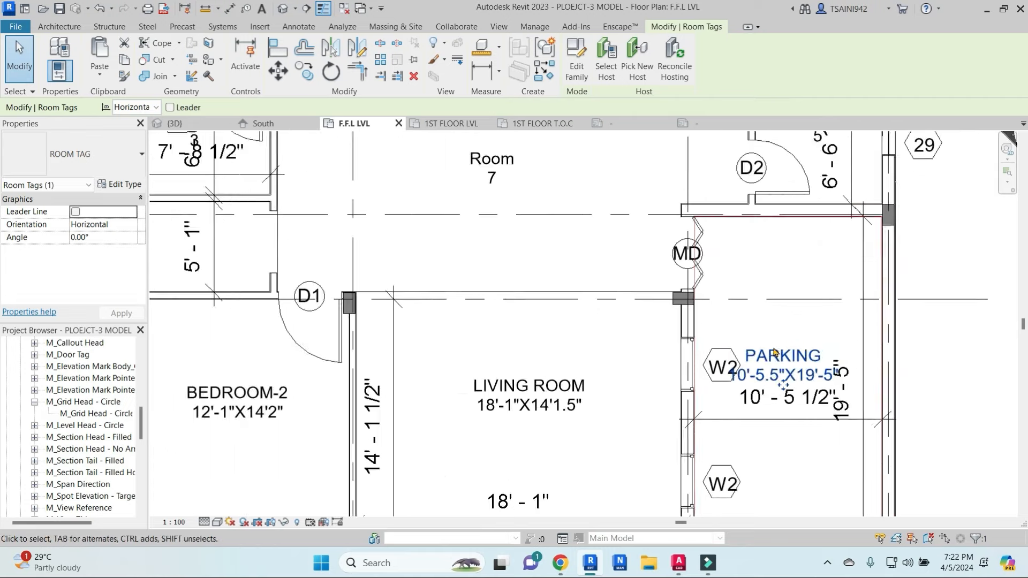
click(792, 388)
click(788, 405)
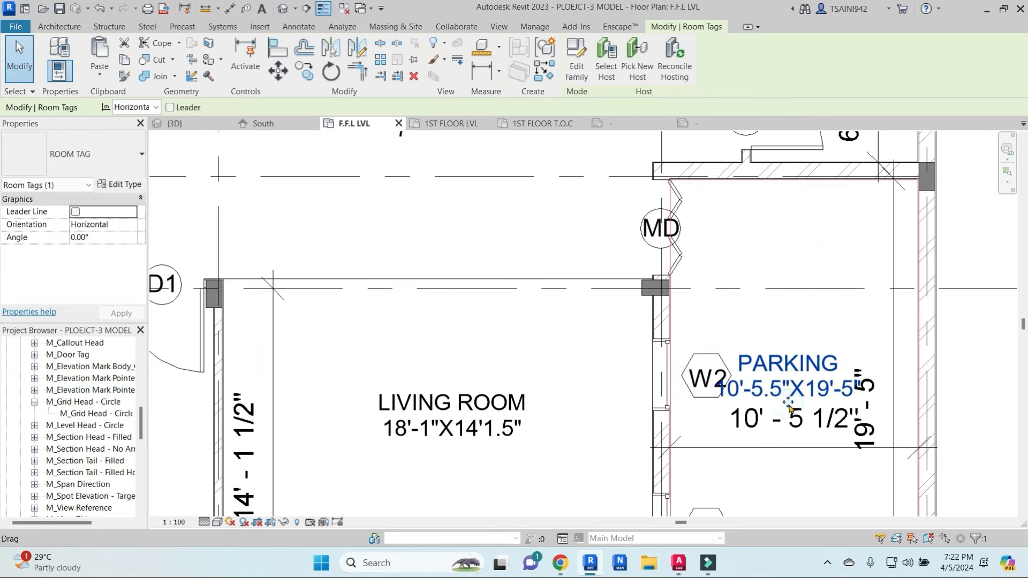
drag(790, 404, 789, 365)
Step: Rename Room 5 as TOILET-2 in its tag and replace its number with the size text 7'-1"X6'-6.5"
scroll(795, 307, down, 2)
middle_drag(772, 274, 768, 343)
scroll(824, 252, up, 3)
click(801, 207)
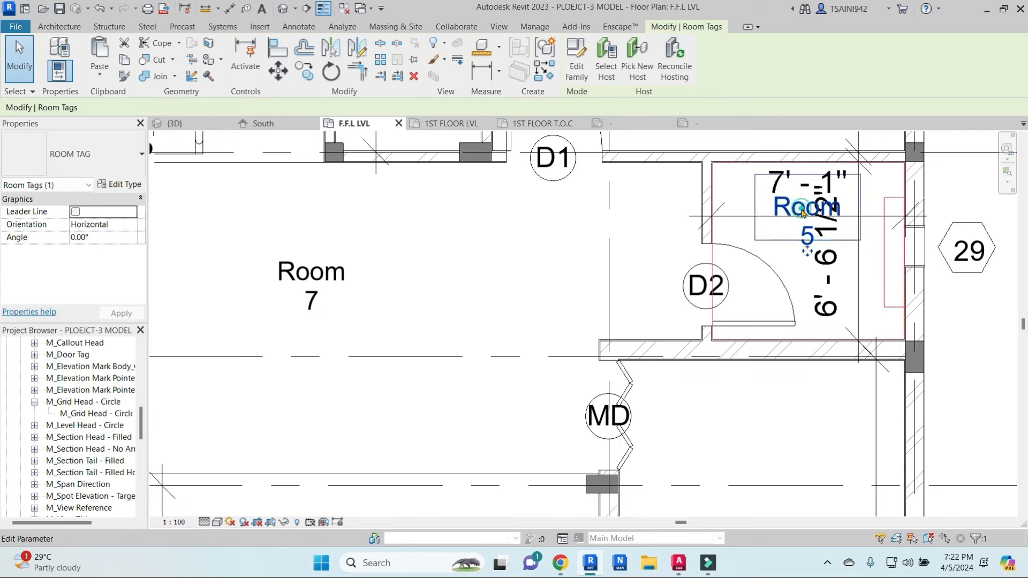
click(802, 207)
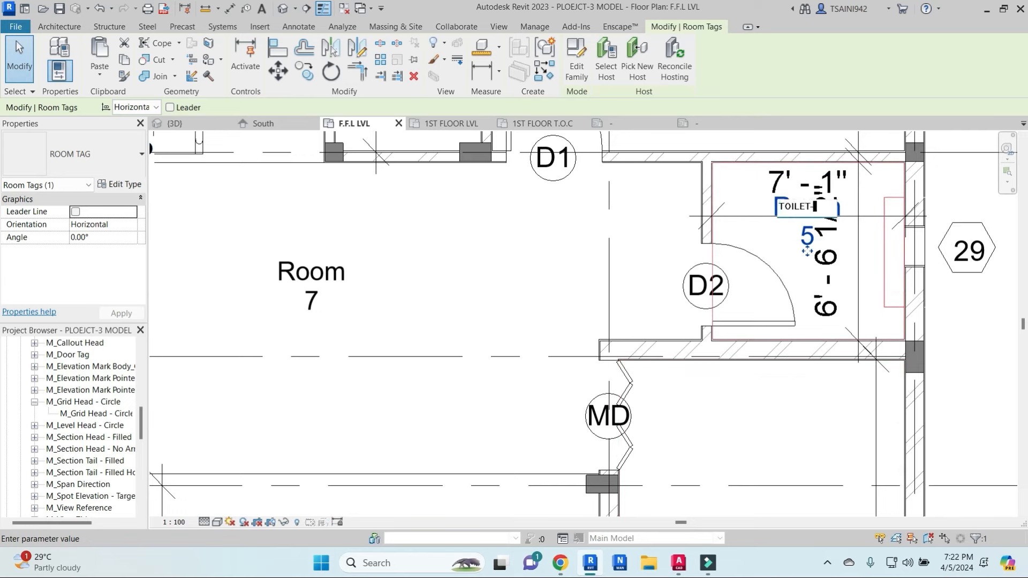
key(Return)
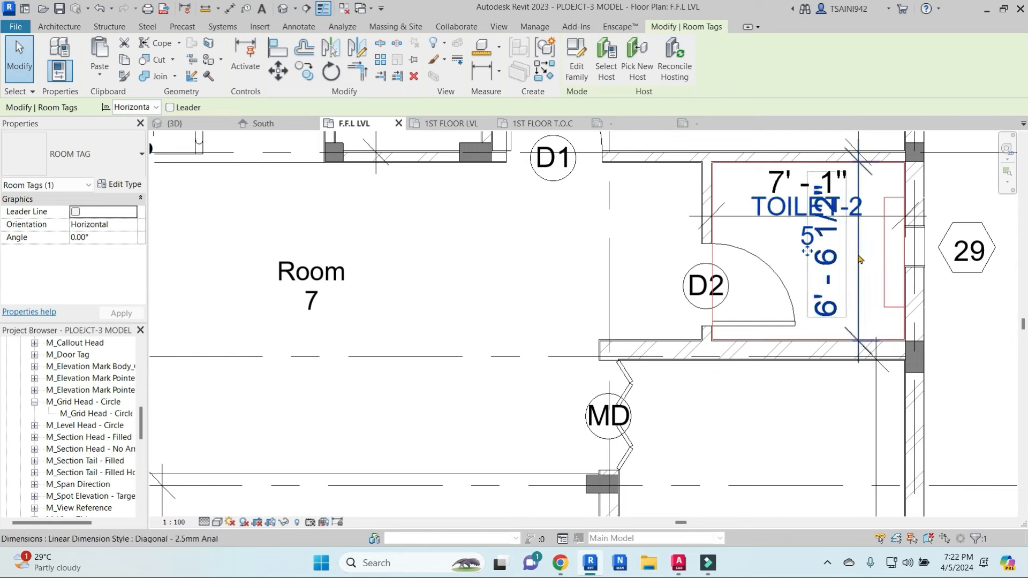
click(803, 238)
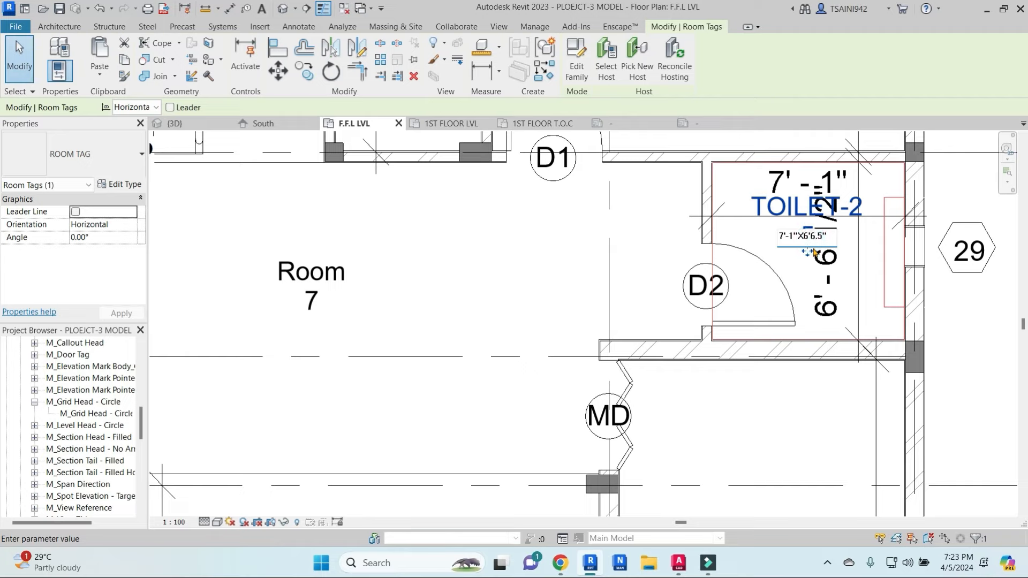
click(861, 253)
scroll(846, 287, down, 2)
click(854, 262)
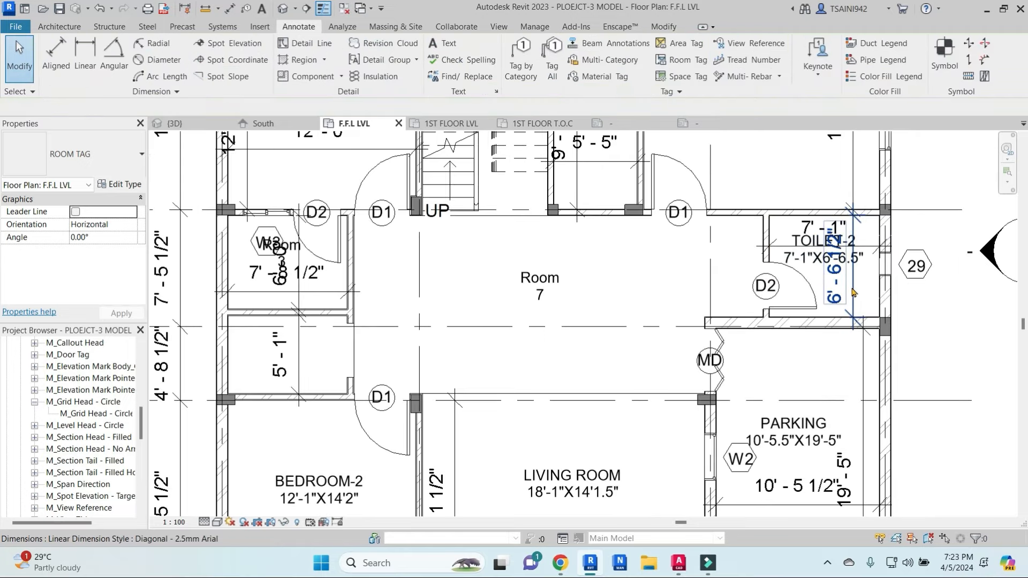
key(Escape)
scroll(858, 197, down, 2)
click(854, 189)
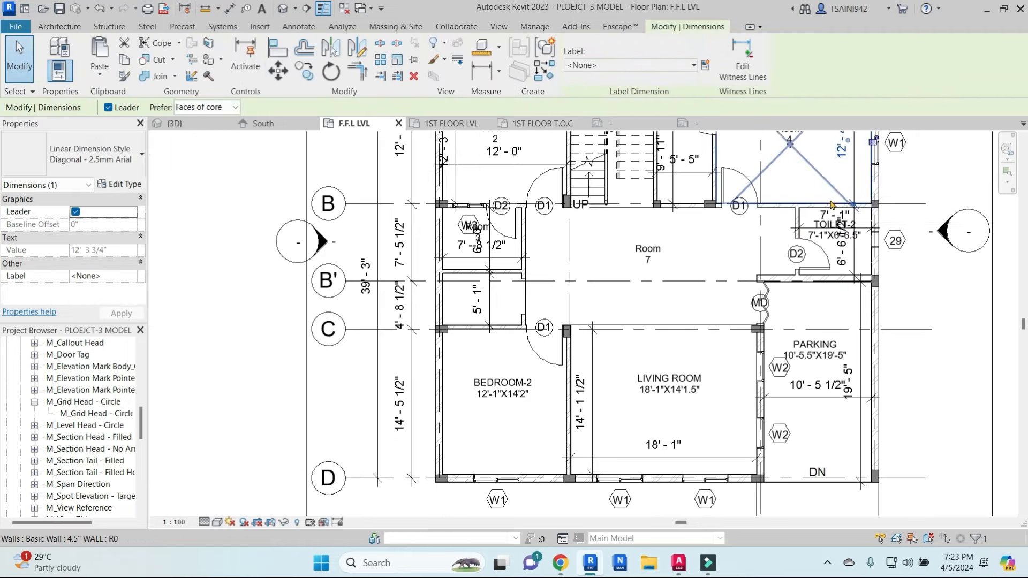
scroll(833, 197, down, 1)
mouse_move(803, 263)
middle_down()
mouse_move(799, 280)
mouse_move(751, 294)
middle_up()
key(Escape)
Step: Rename Room 7, the central space between grids B and C, as HALL in its tag
scroll(651, 249, up, 3)
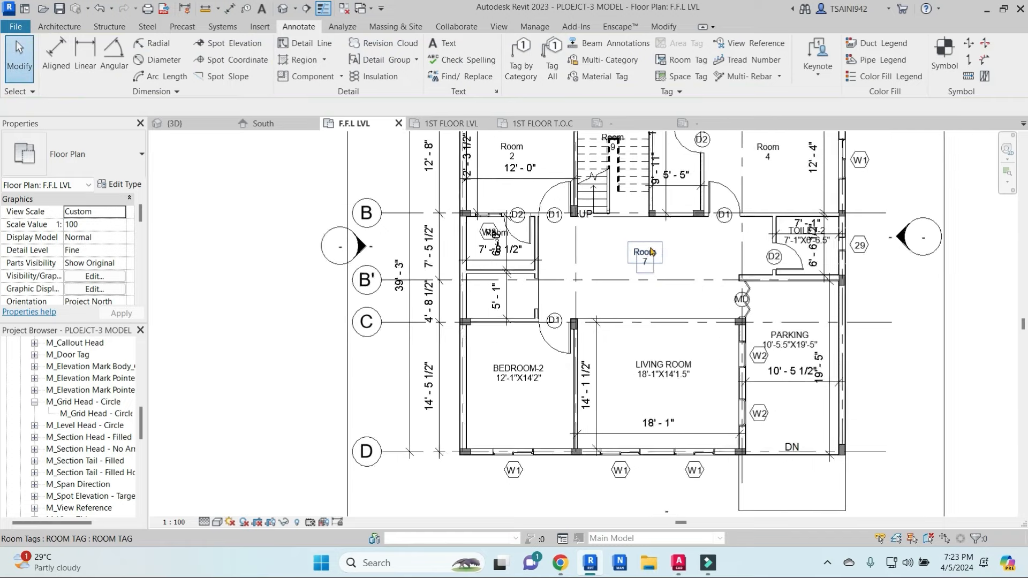
click(651, 249)
click(651, 252)
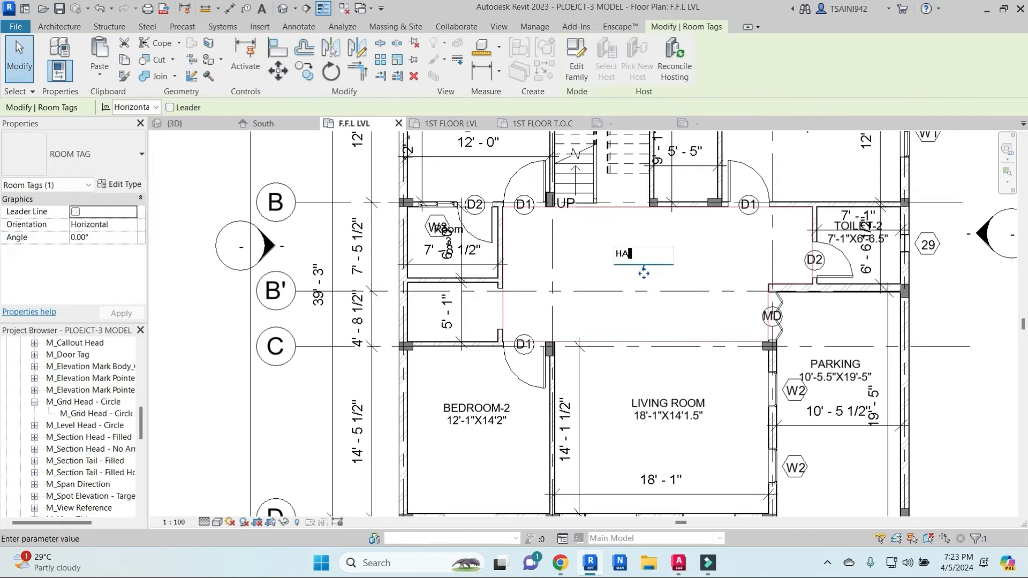
click(696, 250)
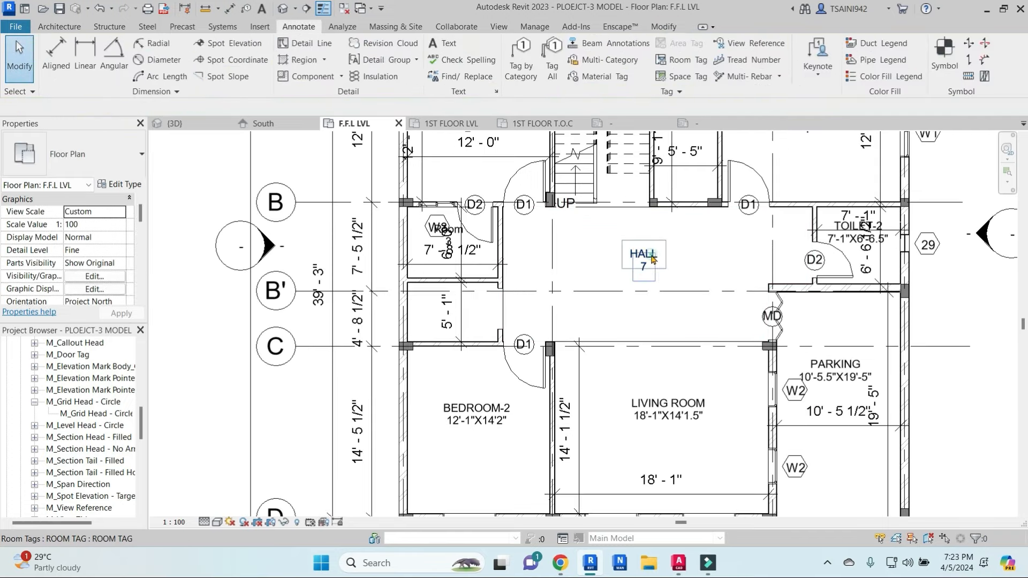
click(653, 258)
key(Escape)
scroll(644, 273, up, 3)
scroll(626, 305, down, 3)
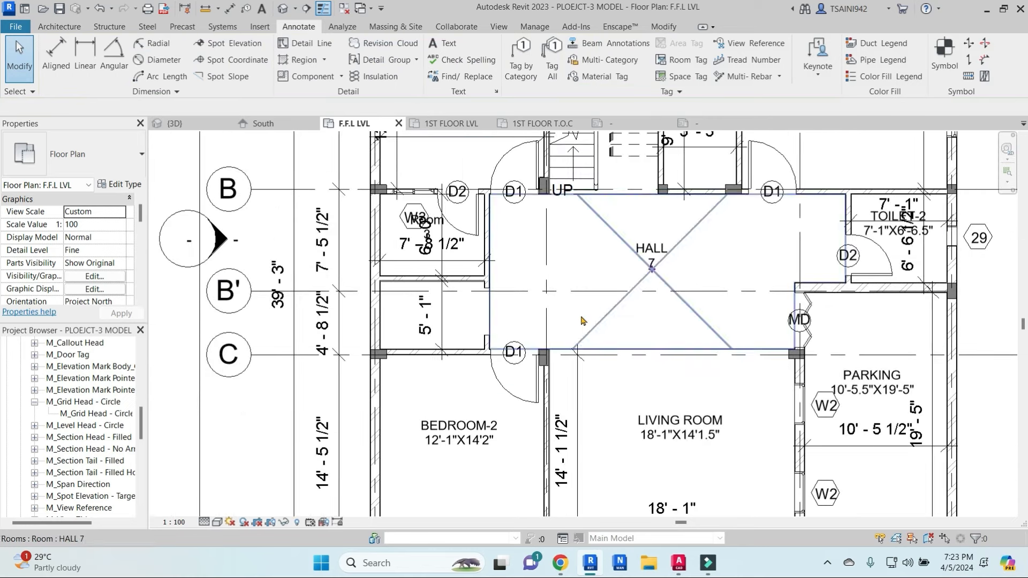
Step: Duplicate the HALL tag's type as ROOM TAG NAME ONLY and turn off NUMBER in the new type
click(654, 252)
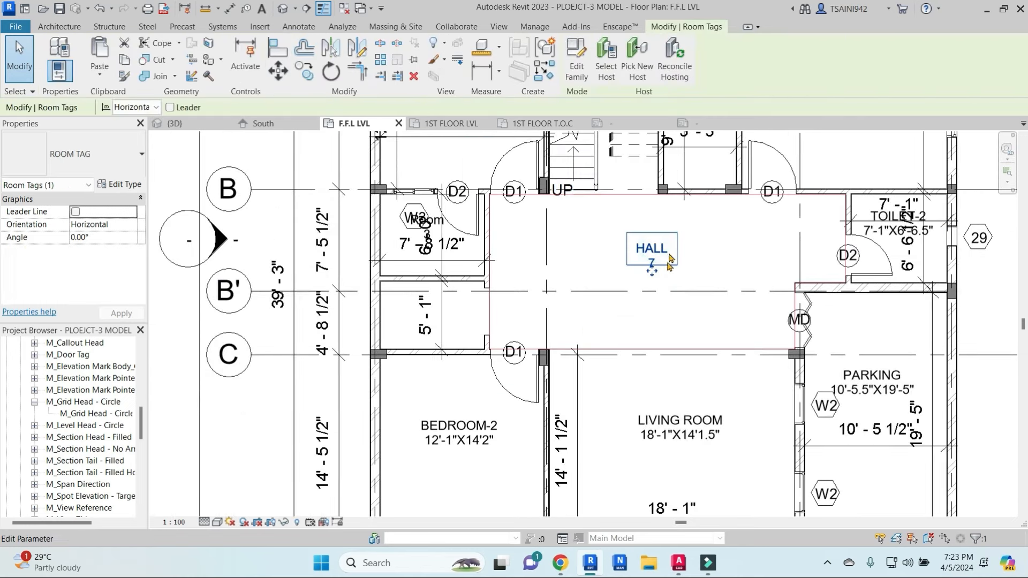
click(123, 185)
click(456, 179)
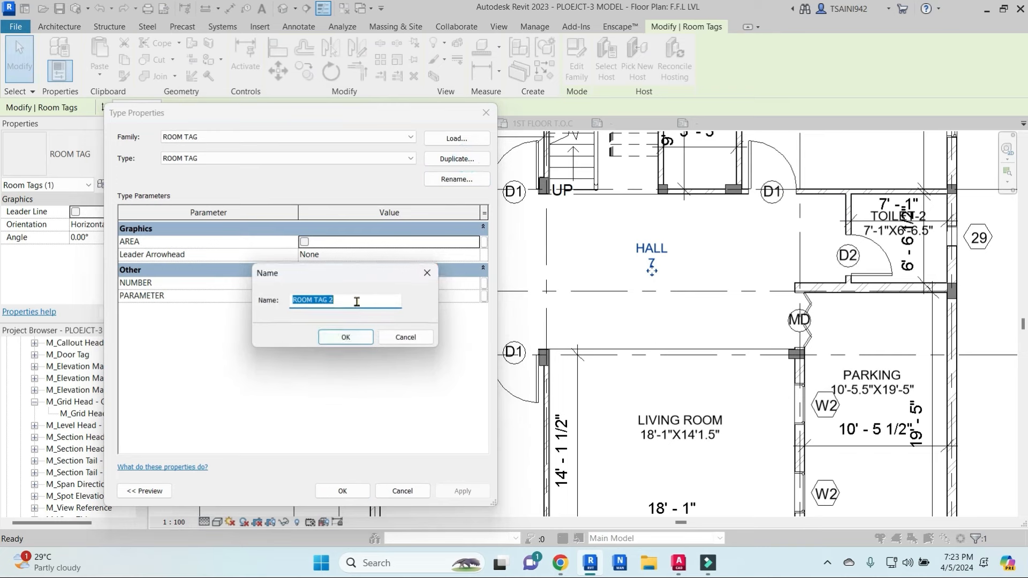
key(BackSpace)
text(ROOM TAG 2)
click(345, 337)
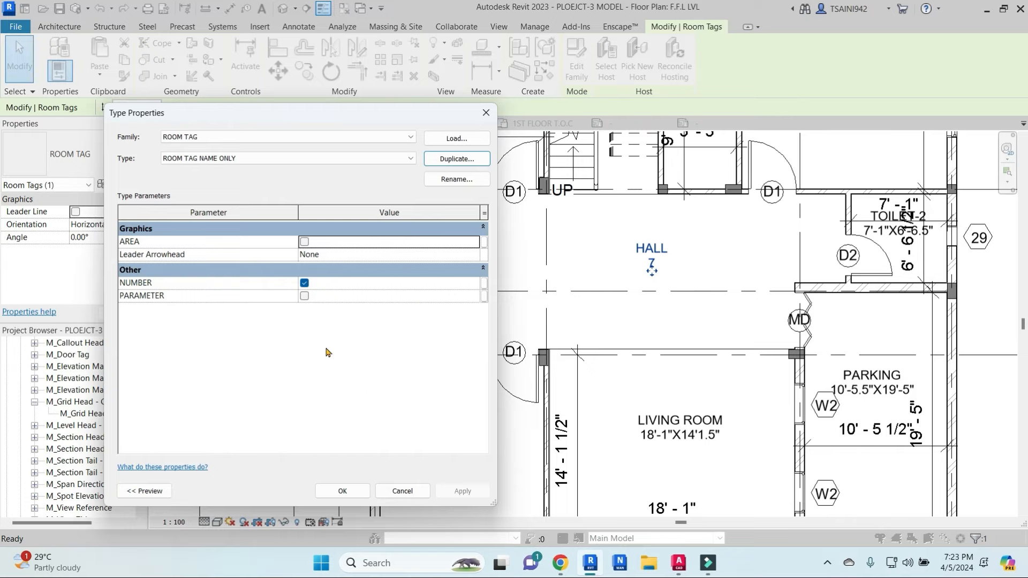
click(305, 283)
click(343, 491)
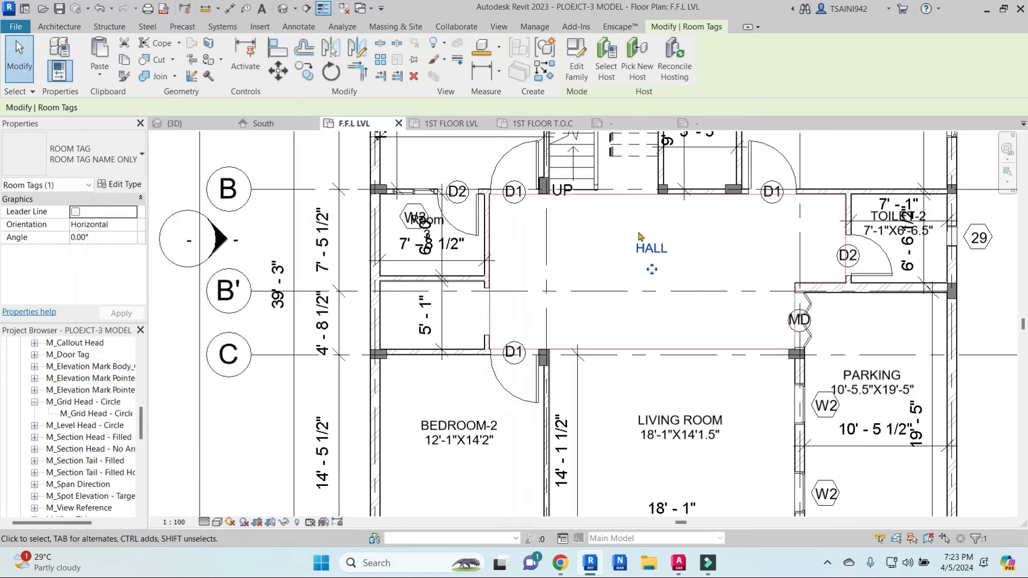
click(695, 268)
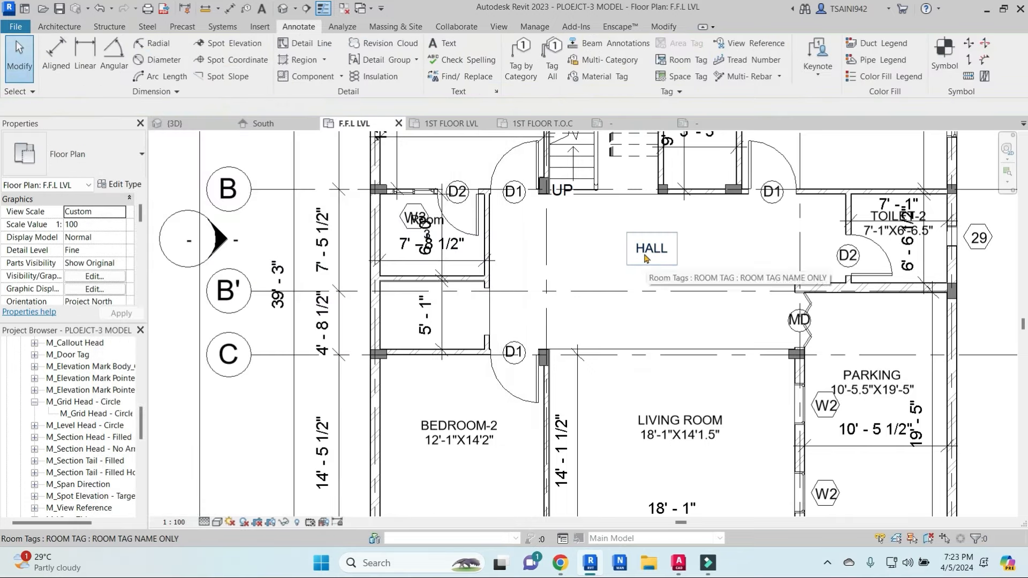
middle_drag(605, 326, 668, 325)
click(714, 248)
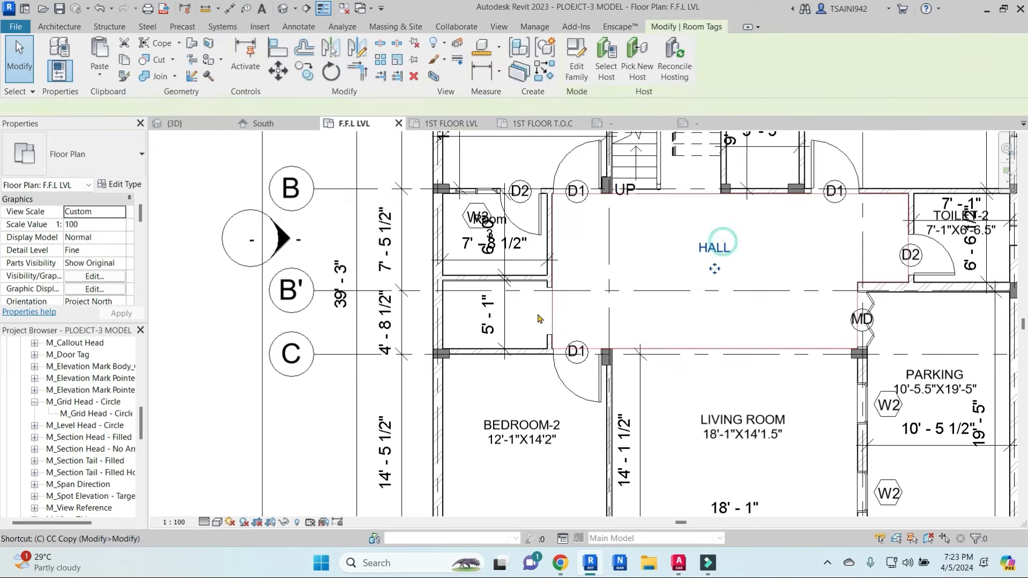
key(r)
key(t)
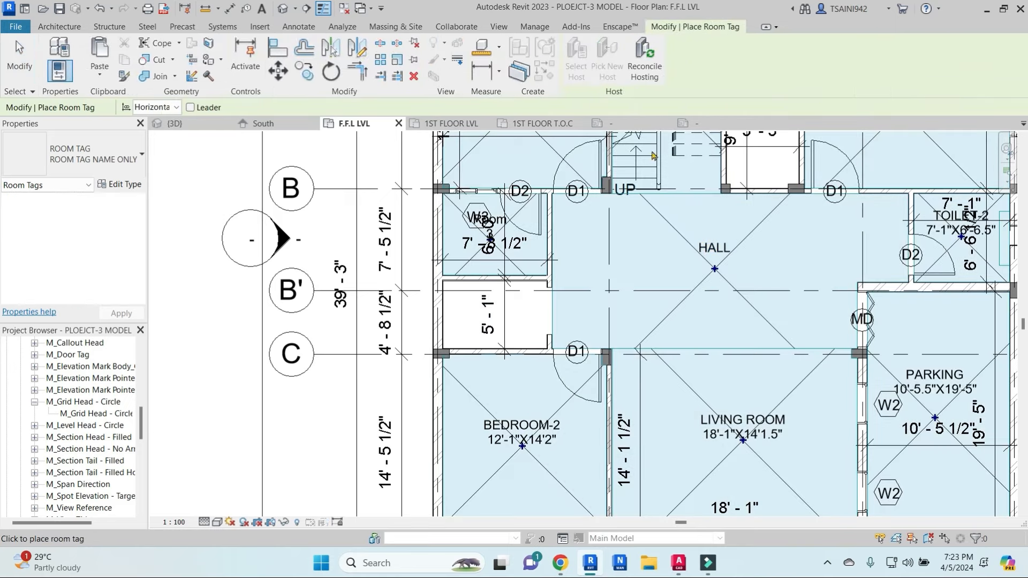
key(Escape)
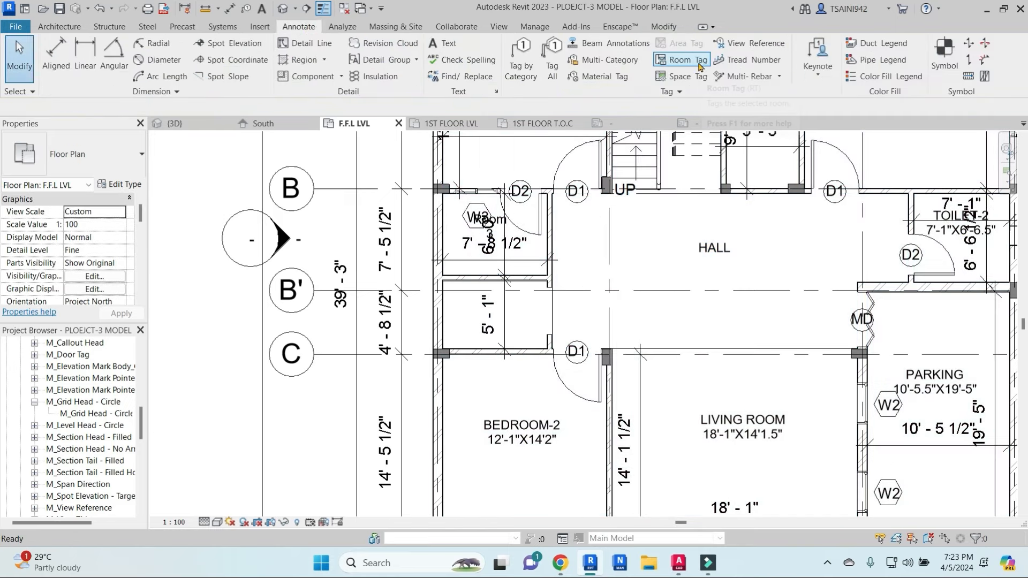
click(697, 60)
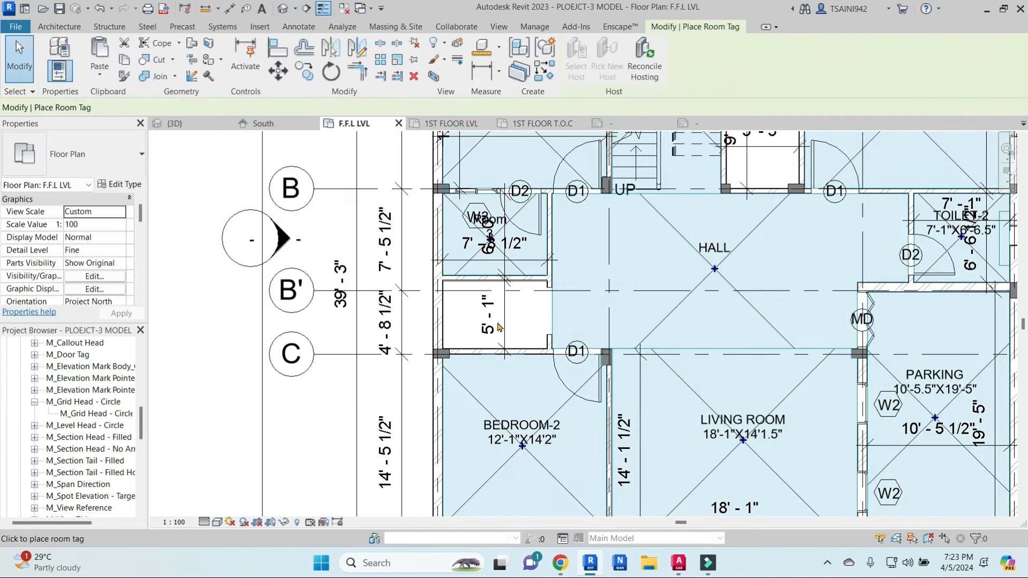
Step: Place a room in the small enclosed space between grids B' and C, directly above BEDROOM-2
click(60, 27)
click(618, 54)
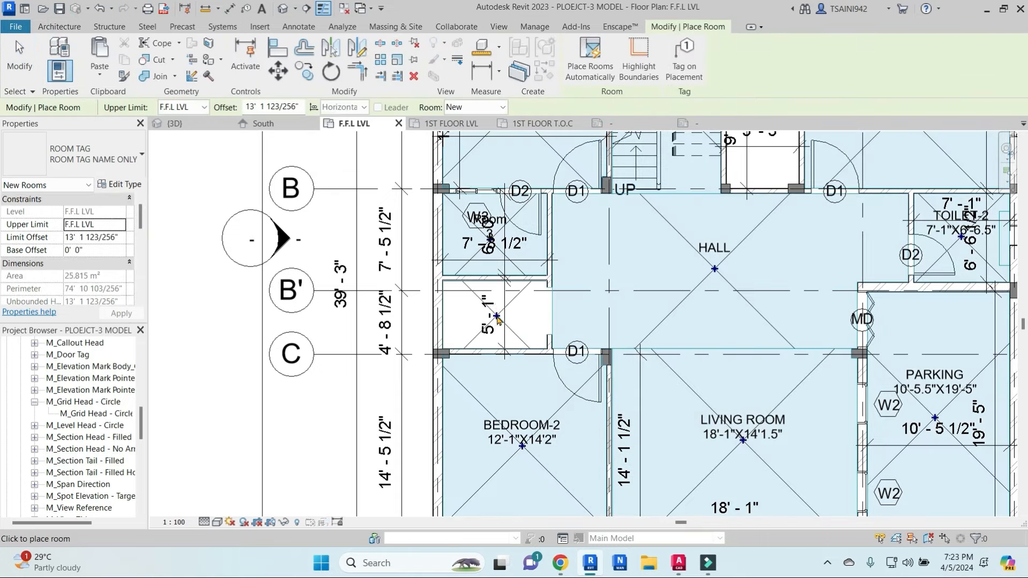
click(497, 317)
key(Escape)
Step: Tag the new room between grids B' and C using the HALL tag's ROOM TAG NAME ONLY type
click(714, 248)
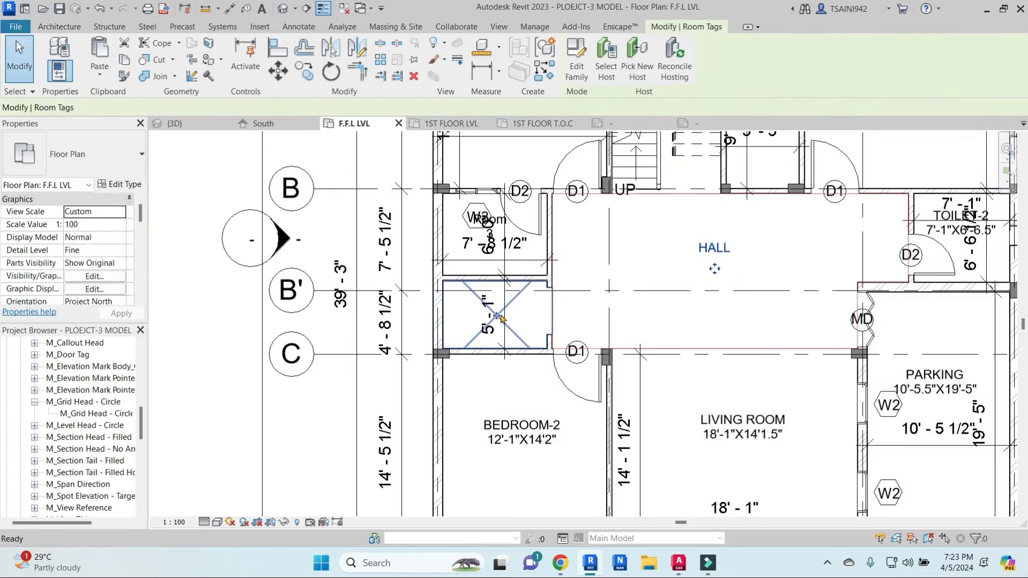
key(c)
key(s)
click(60, 26)
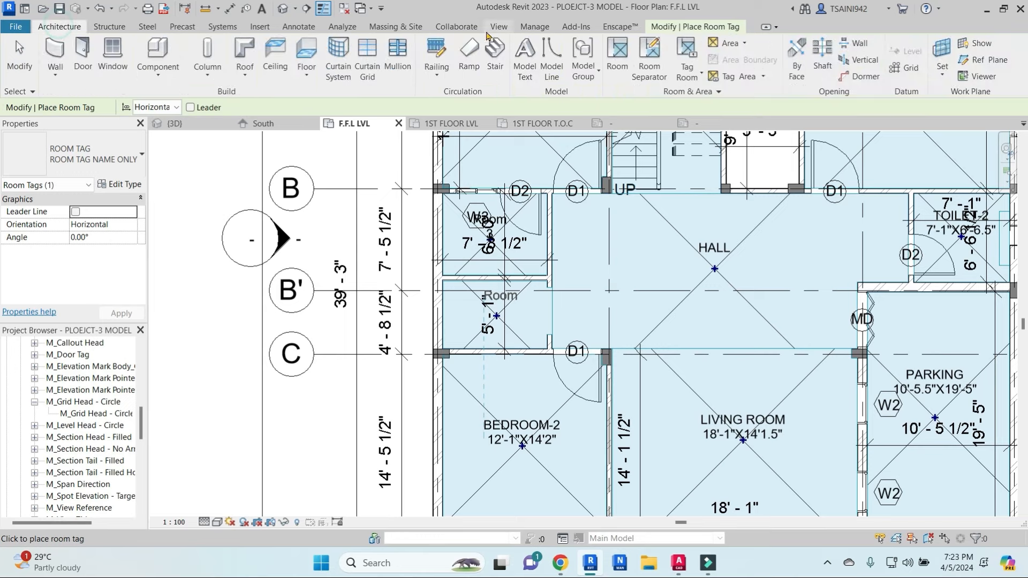
click(687, 48)
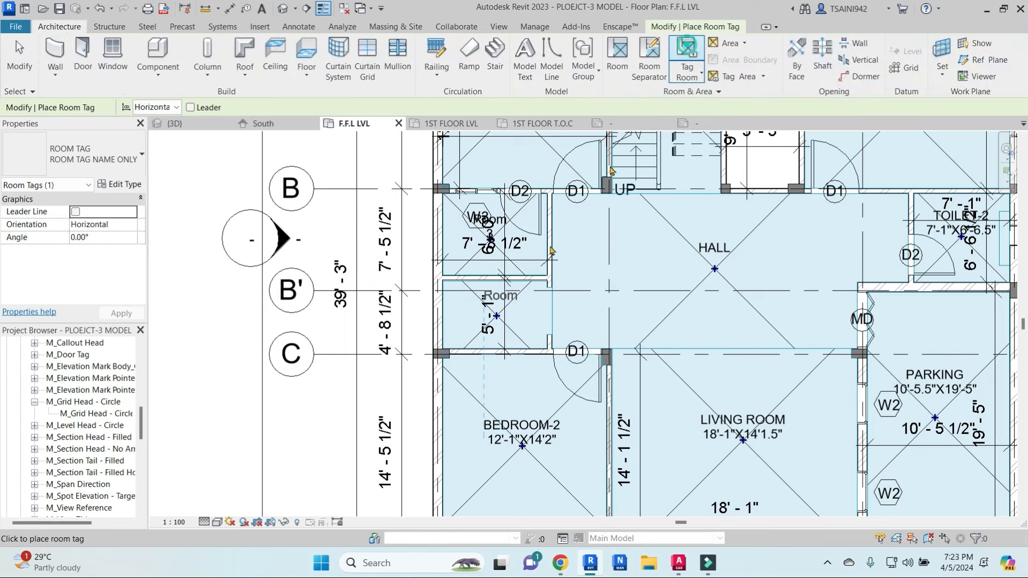
click(496, 321)
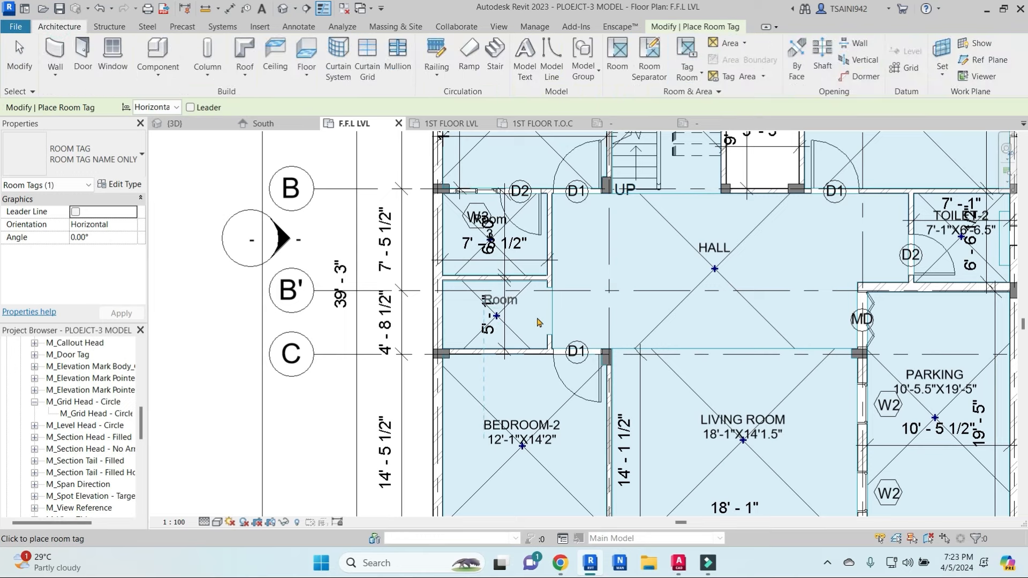
scroll(508, 303, up, 3)
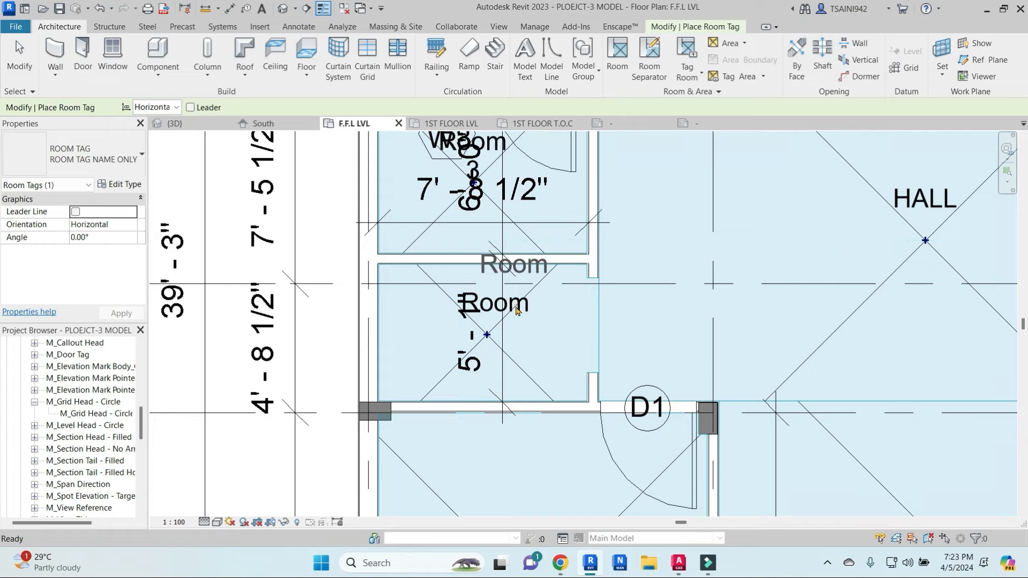
key(Escape)
Step: Rename the newly tagged room above BEDROOM-2 as PUJA ROOM in its tag
double_click(511, 302)
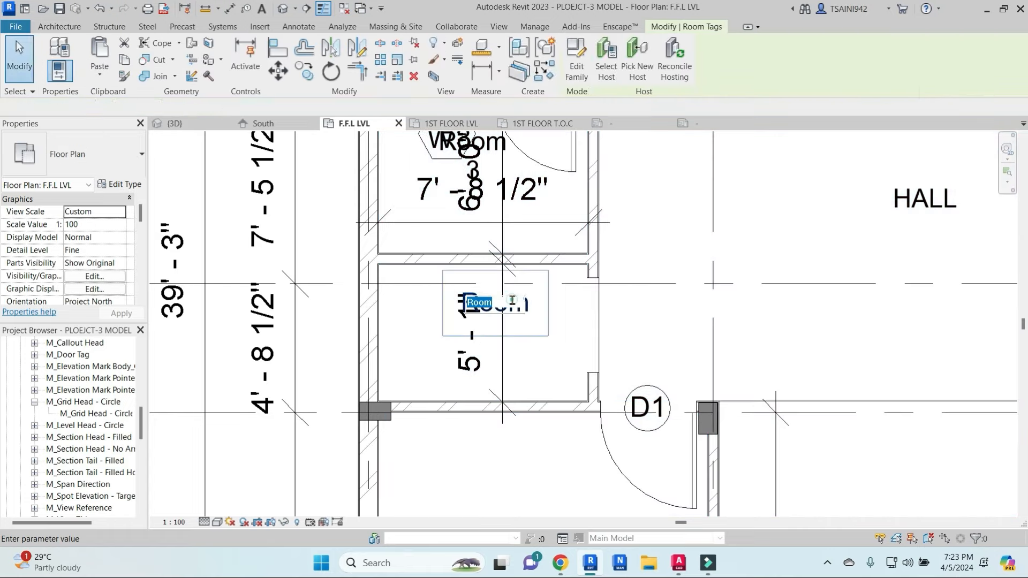
click(565, 334)
key(Escape)
scroll(506, 319, down, 2)
Step: Change the PUJA ROOM tag's type to ROOM TAG, which includes the room number
click(483, 308)
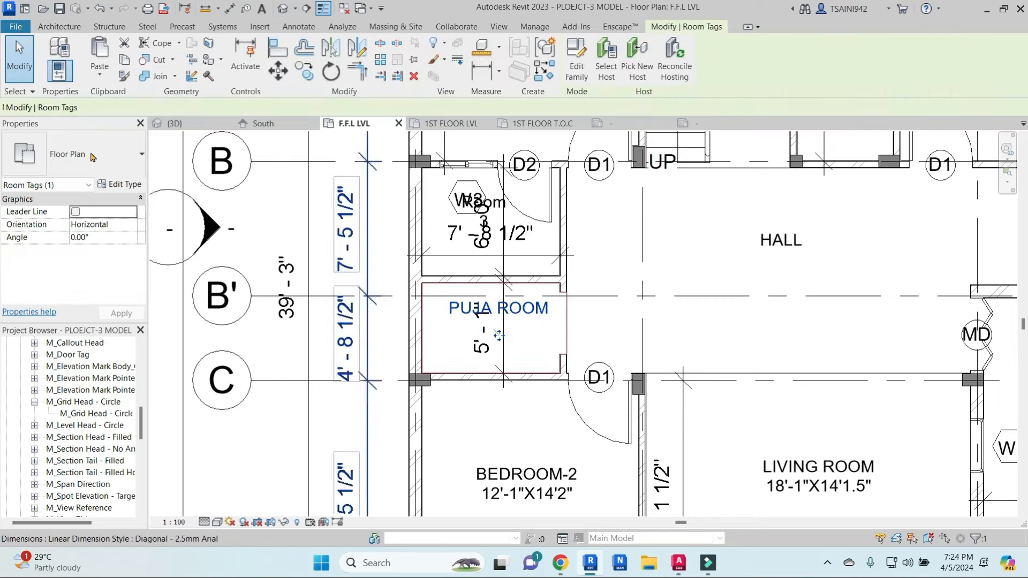
click(92, 157)
click(32, 211)
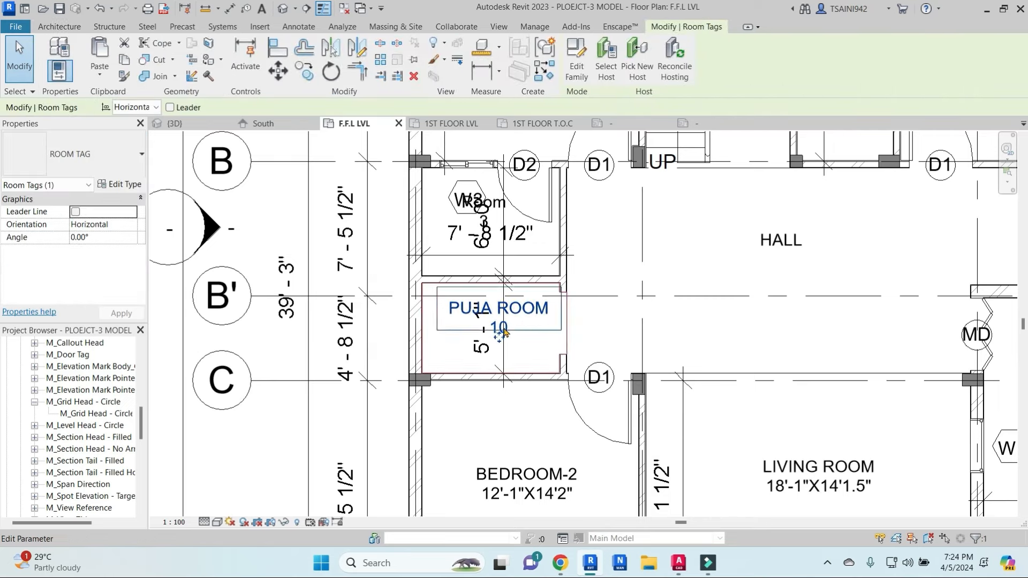
key(Escape)
Step: Replace the PUJA ROOM number with the size text 7'-8.5"X 5'-0" and delete the room's vertical dimension
click(500, 330)
key(Escape)
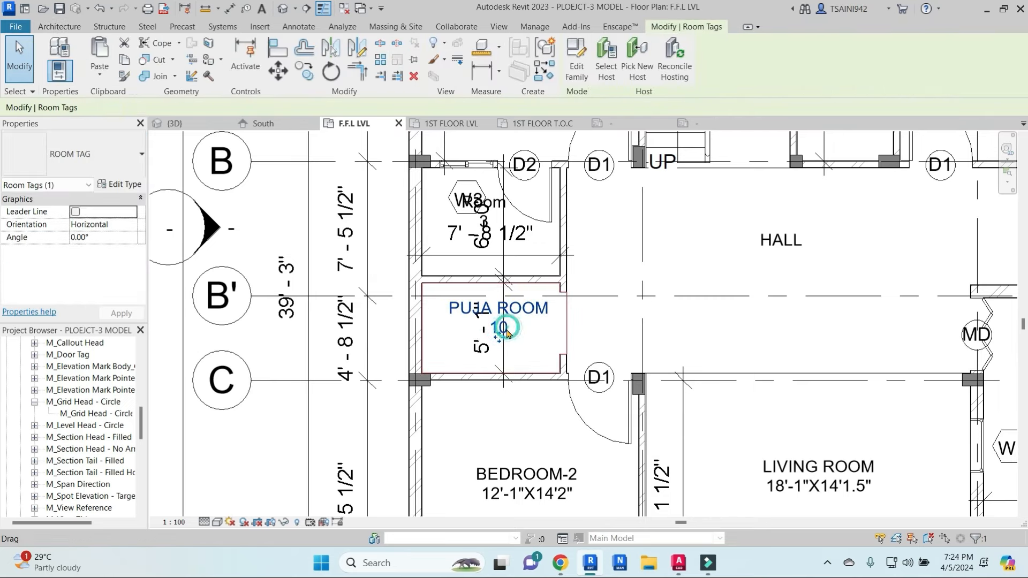
scroll(500, 327, up, 3)
click(498, 326)
click(497, 329)
scroll(540, 251, down, 3)
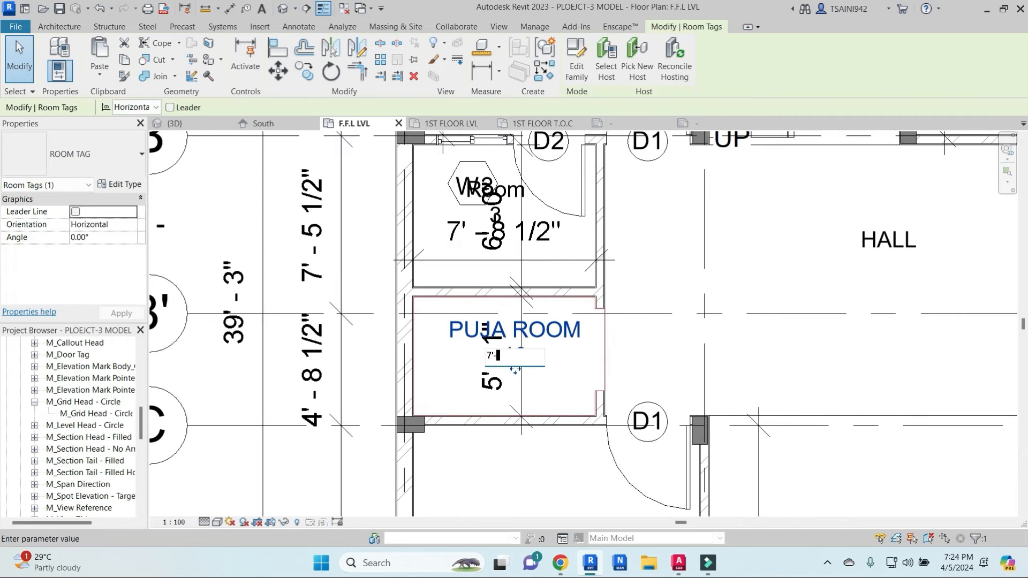
text(7'-8)
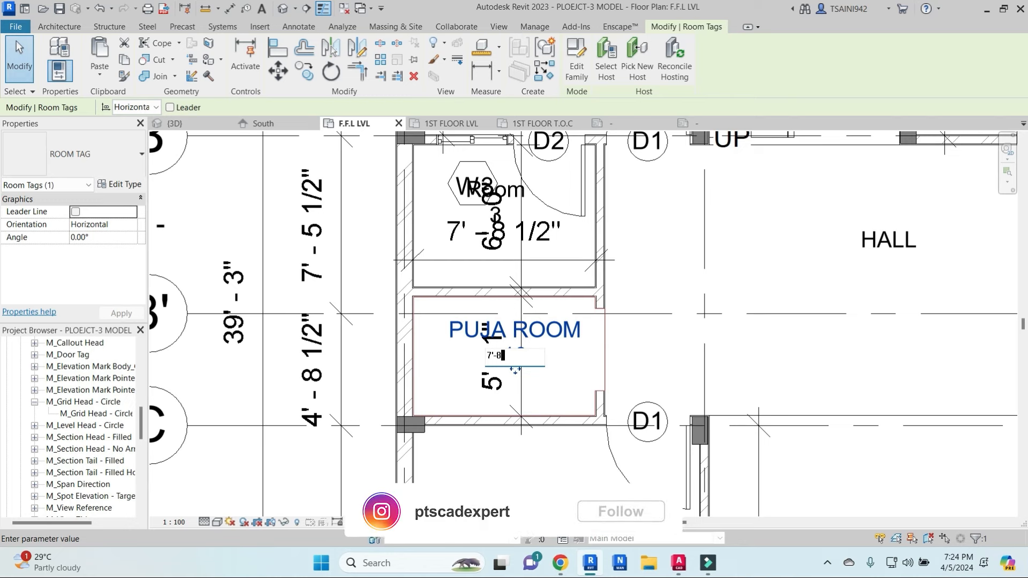
text(.5")
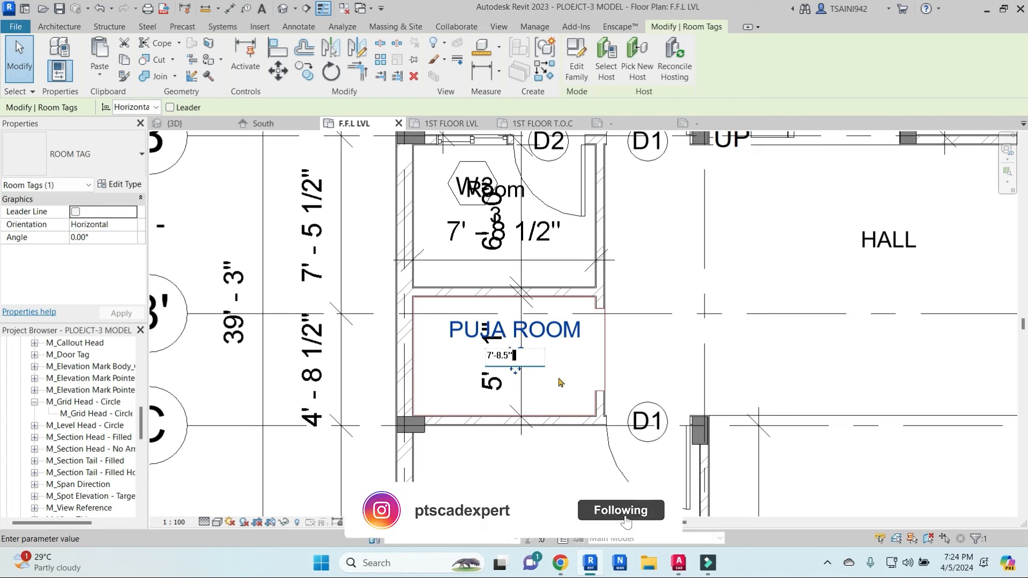
text(X 5'-0")
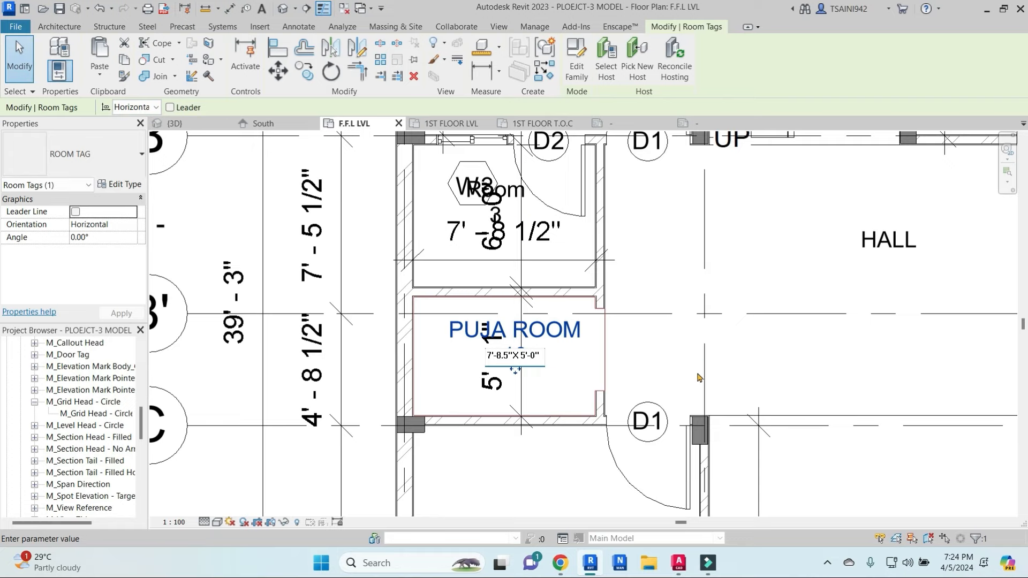
click(697, 374)
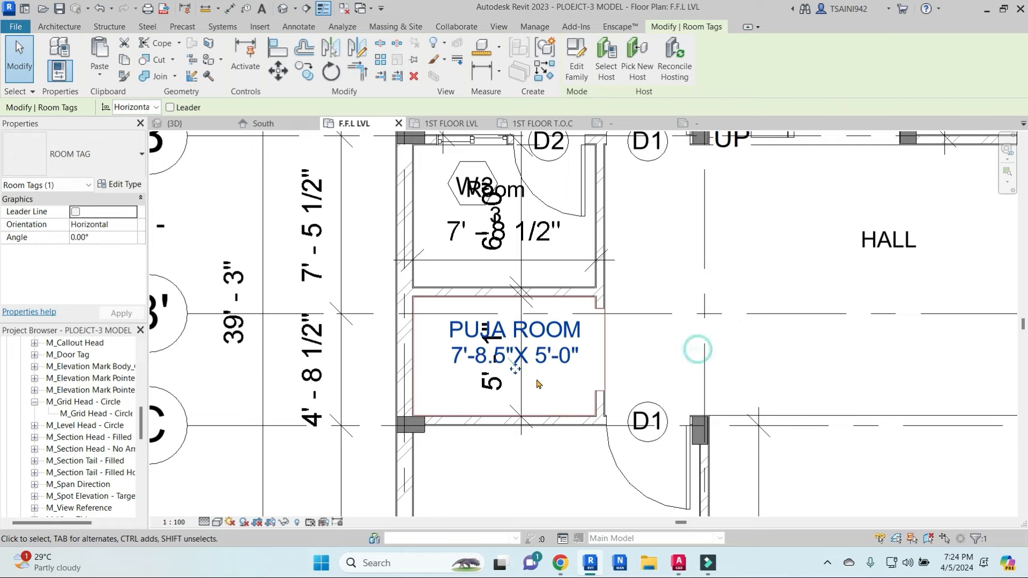
click(522, 402)
key(Delete)
Step: Rename Room 3, the small room above PUJA ROOM, as OTS OR STORE in its tag
scroll(532, 384, down, 1)
scroll(594, 376, down, 1)
middle_drag(636, 329, 633, 282)
scroll(621, 332, down, 1)
middle_drag(695, 367, 659, 395)
scroll(491, 256, up, 2)
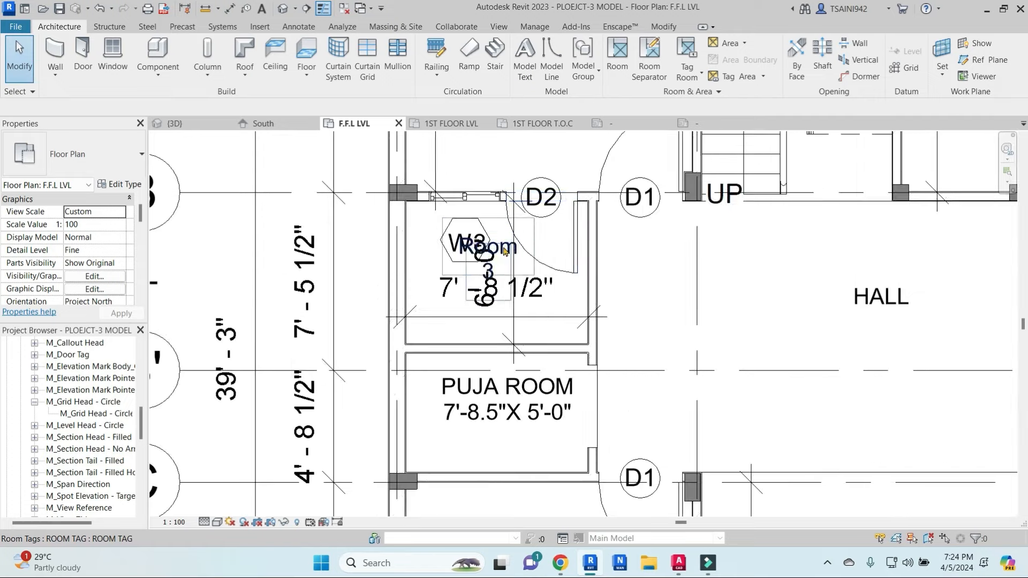
click(508, 239)
click(501, 249)
click(501, 250)
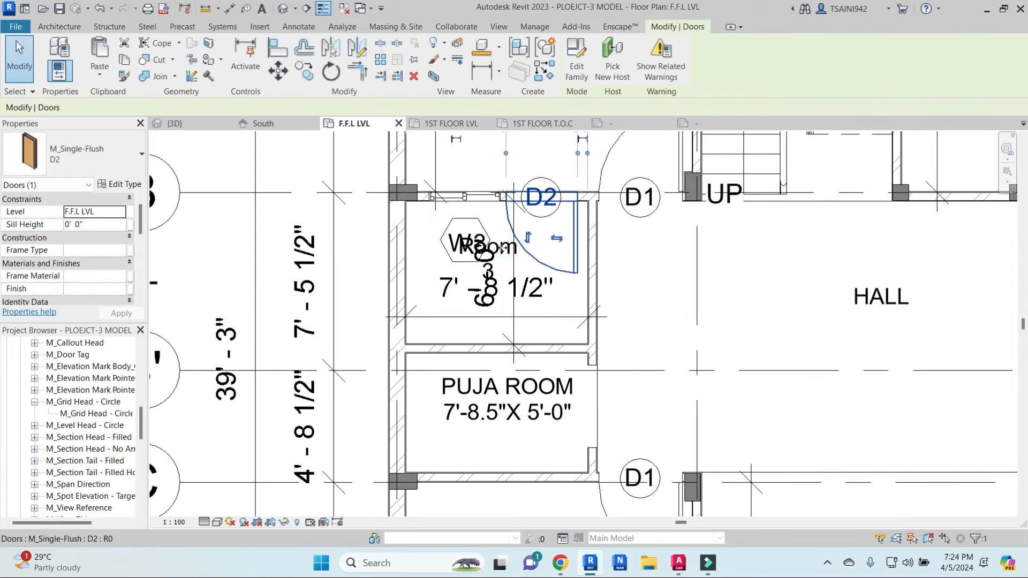
click(501, 249)
click(499, 248)
click(498, 247)
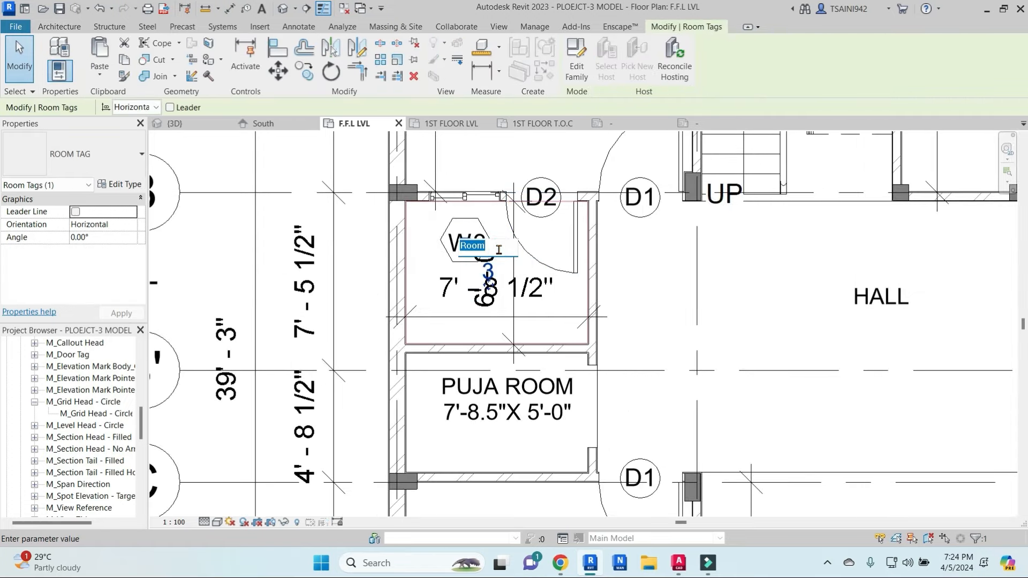
text(OT)
text(S OR STORE)
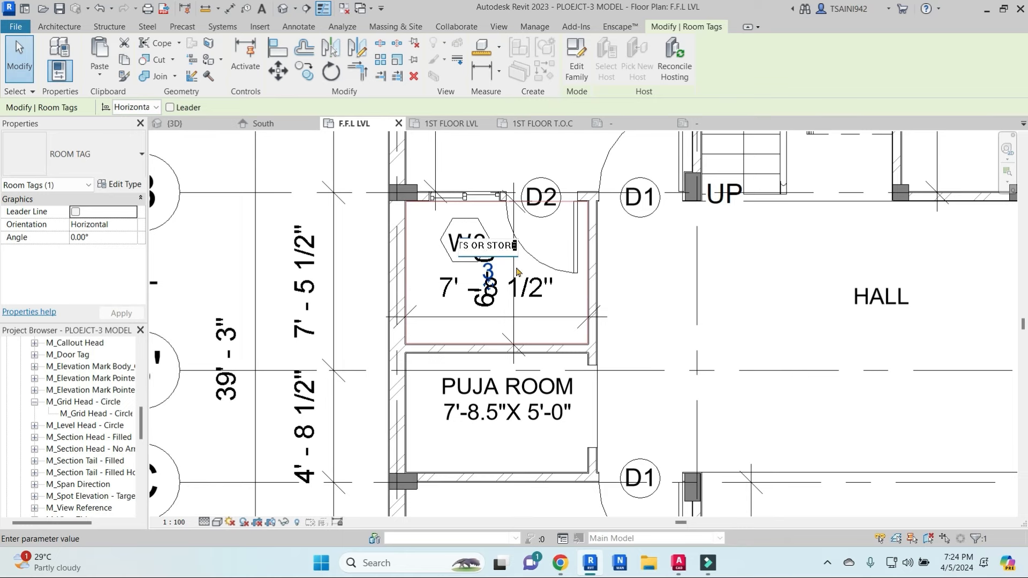
click(697, 297)
Step: Replace the OTS OR STORE room's number with the size text 7'-8"X6'-0"
click(488, 271)
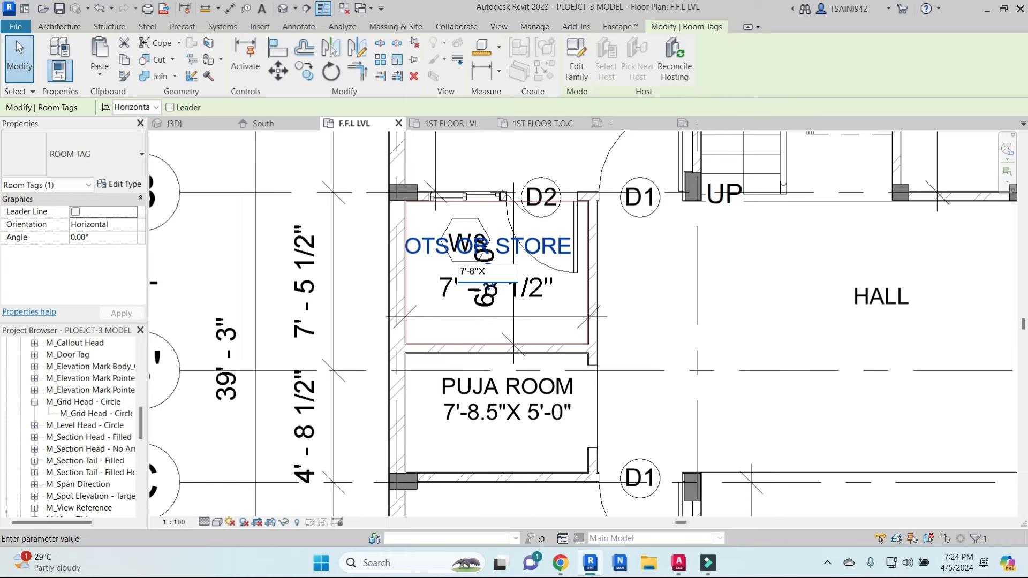
text(7'-8"X6')
key(Return)
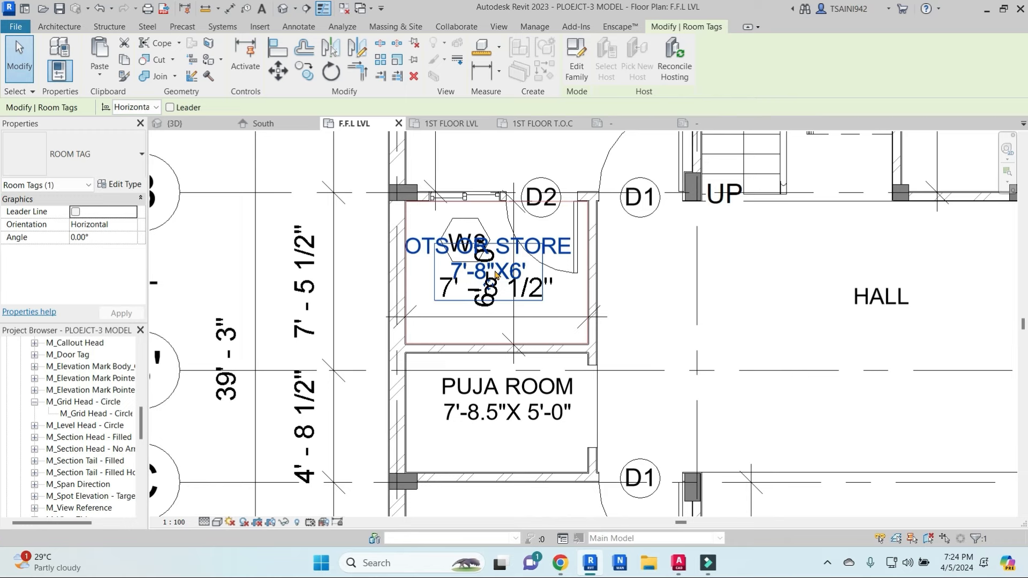
click(532, 273)
click(509, 273)
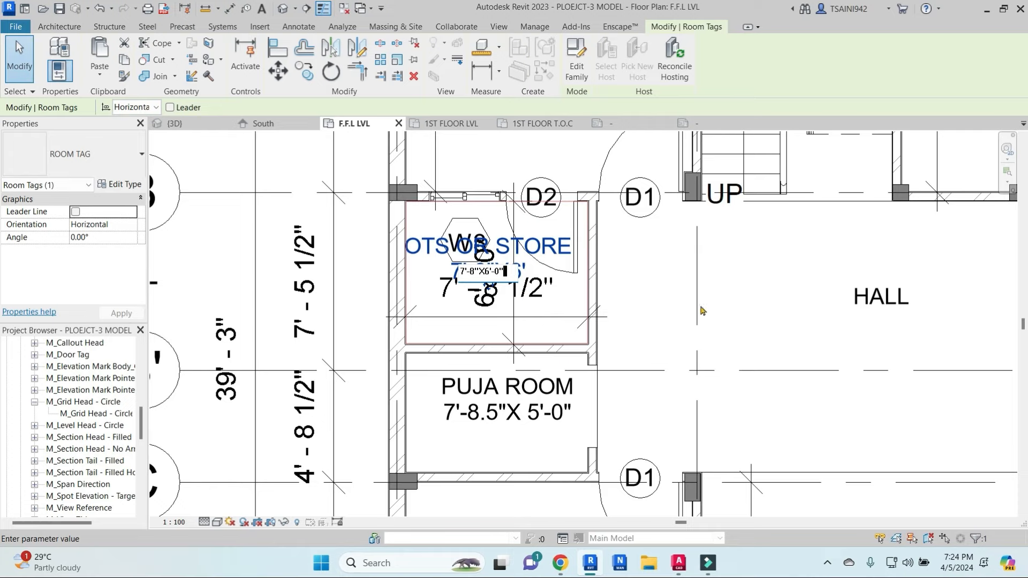
text(-0")
key(Return)
Step: Delete the vertical and horizontal dimensions inside the OTS OR STORE room
key(Escape)
click(550, 320)
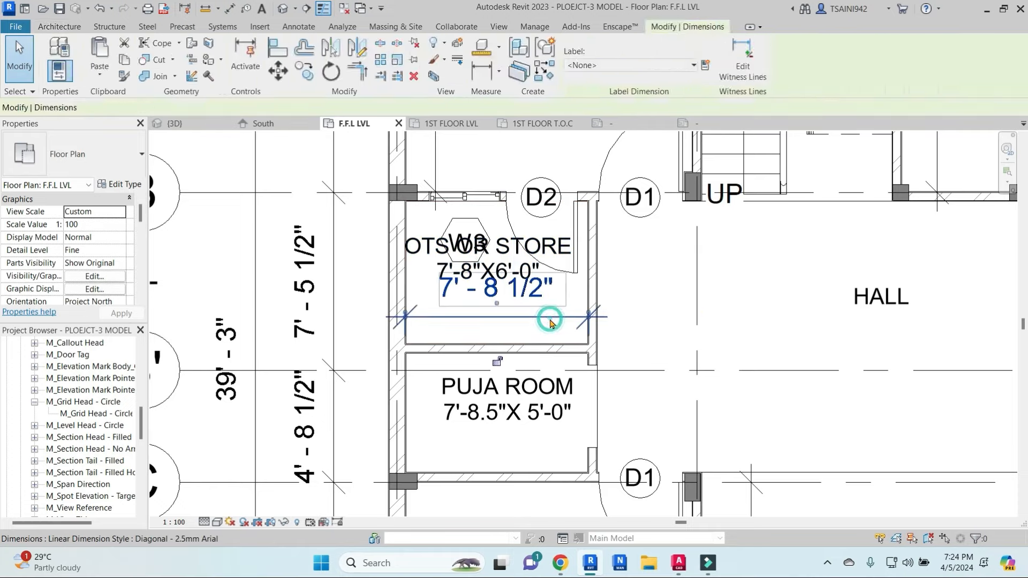
key(Delete)
Step: Move the OTS OR STORE room tag down, clear of the W3 window tag
scroll(535, 300, down, 3)
scroll(498, 279, up, 3)
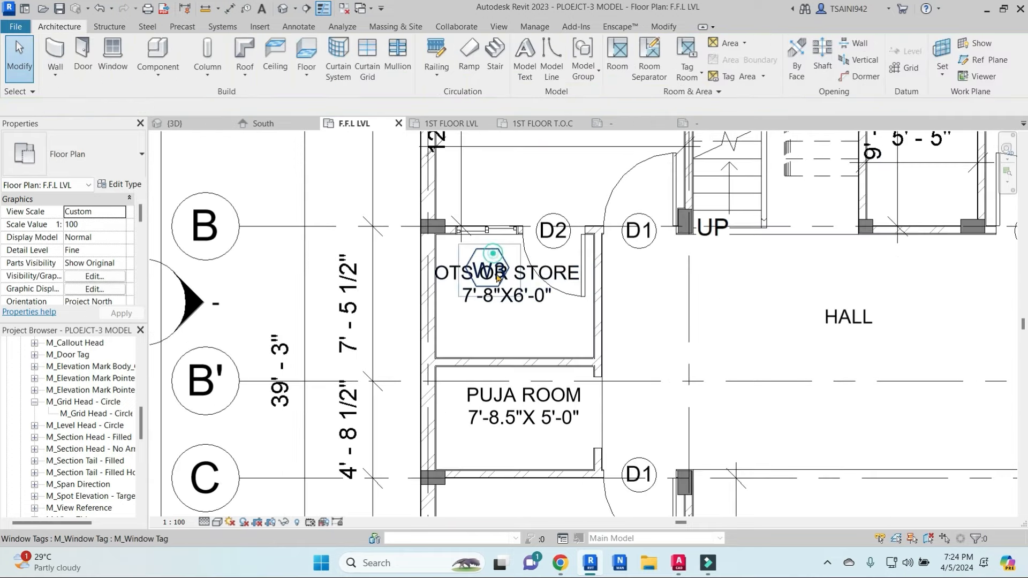
click(498, 278)
drag(498, 278, 512, 350)
click(507, 306)
key(Escape)
scroll(538, 312, down, 2)
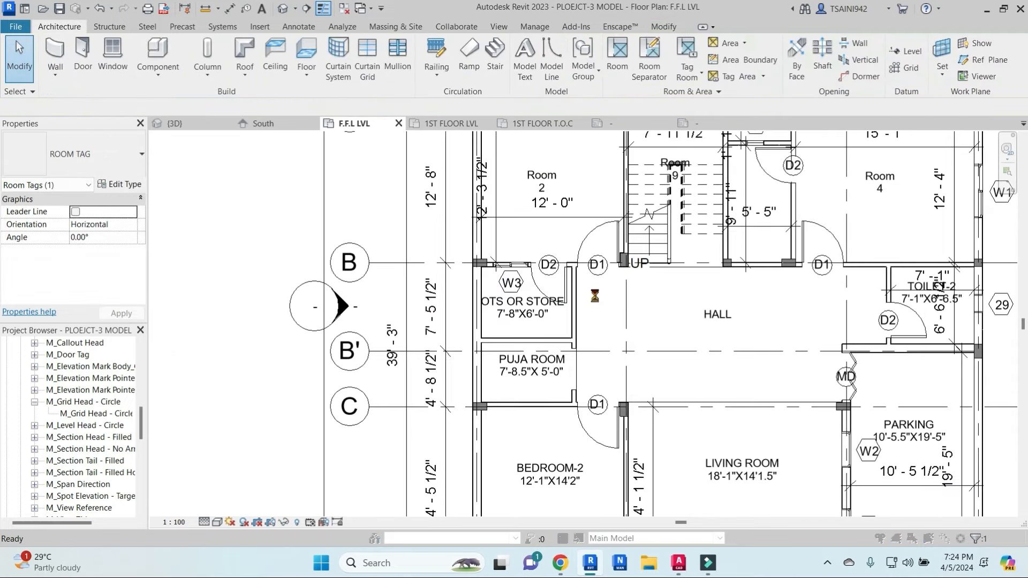
click(587, 332)
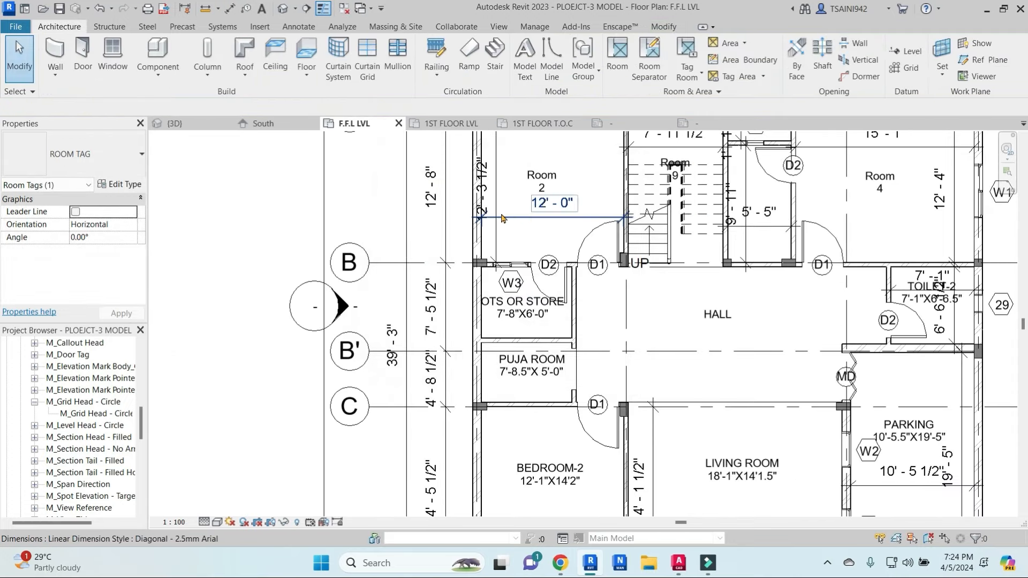
Step: Rename Room 2, the room between grids A and B above OTS OR STORE, as KITCHEN in its tag
middle_drag(542, 172, 541, 250)
double_click(542, 250)
scroll(546, 249, down, 3)
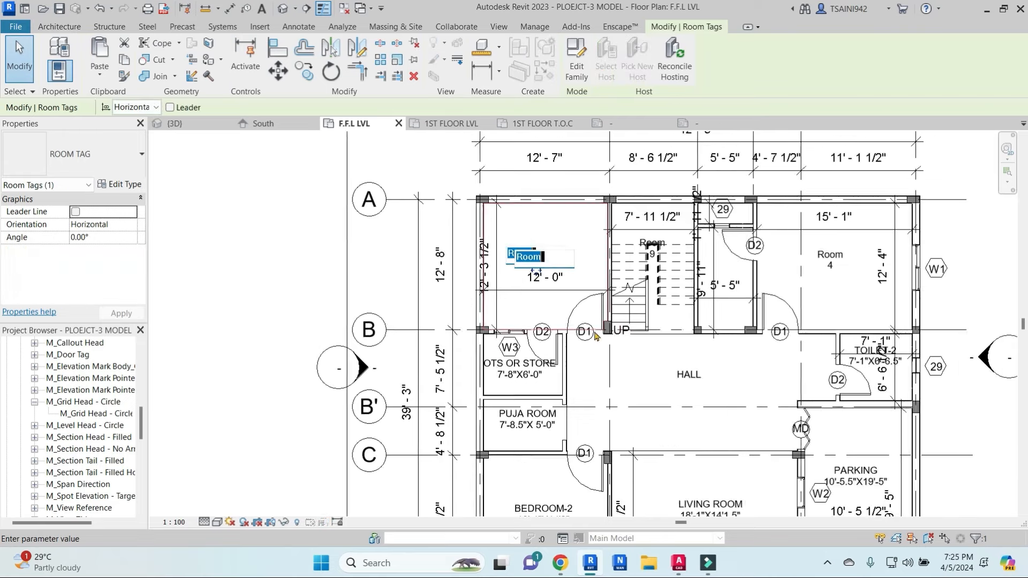
scroll(553, 247, up, 1)
text(BE)
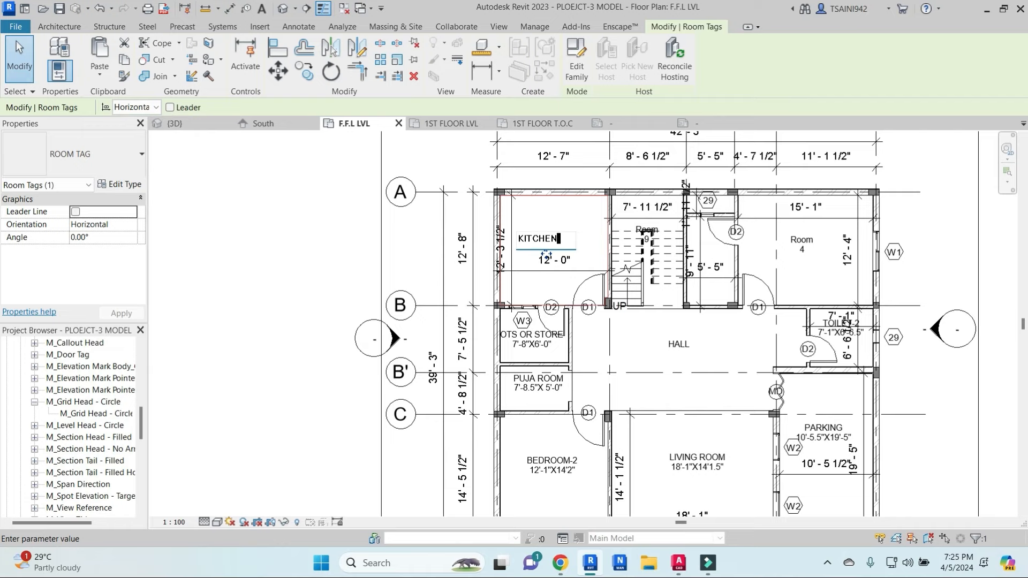
key(Return)
Step: Replace the KITCHEN room's number with the size text 12'-0"X12'-3.5"
scroll(547, 251, up, 2)
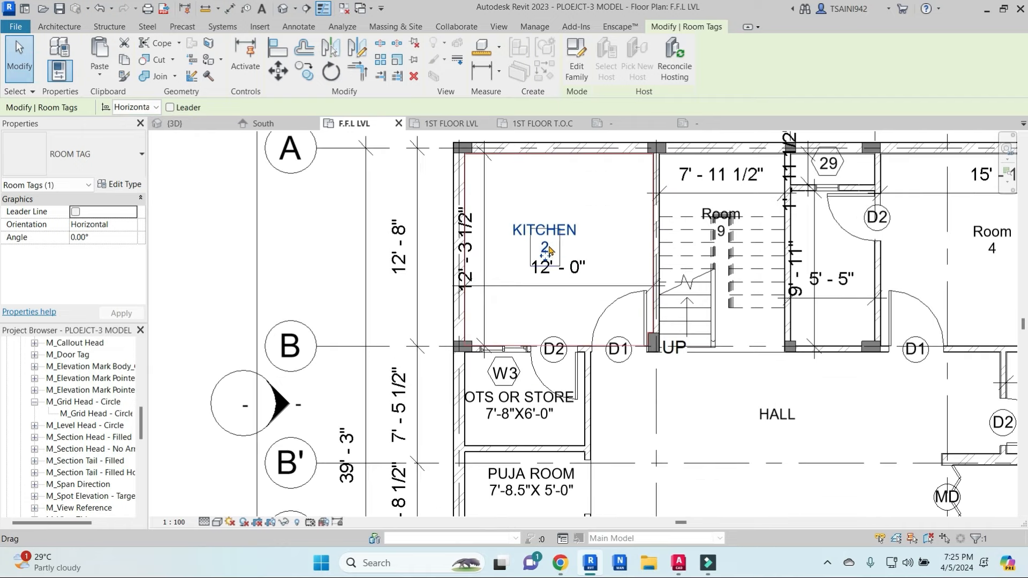
double_click(549, 248)
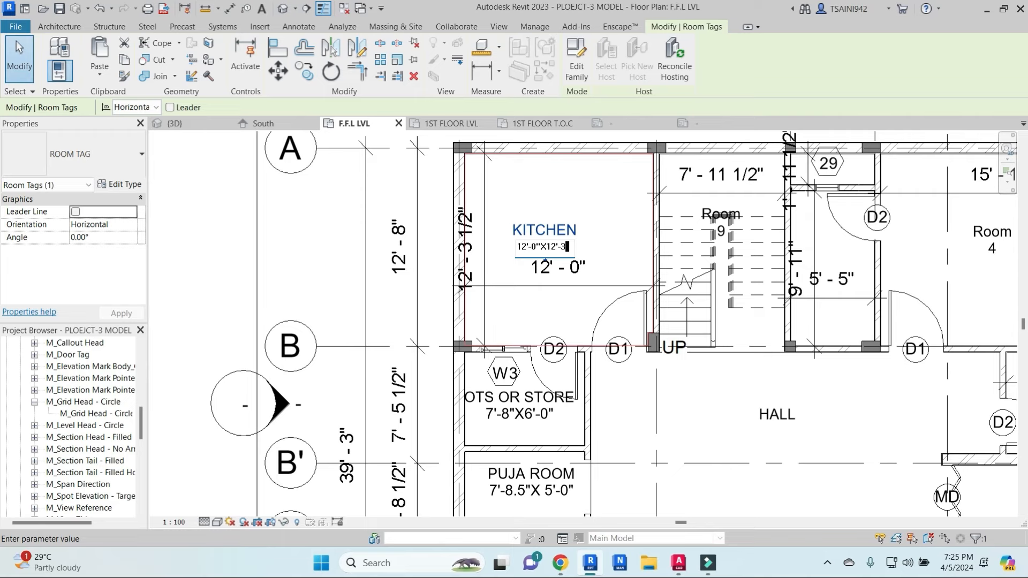
text(5)
click(608, 180)
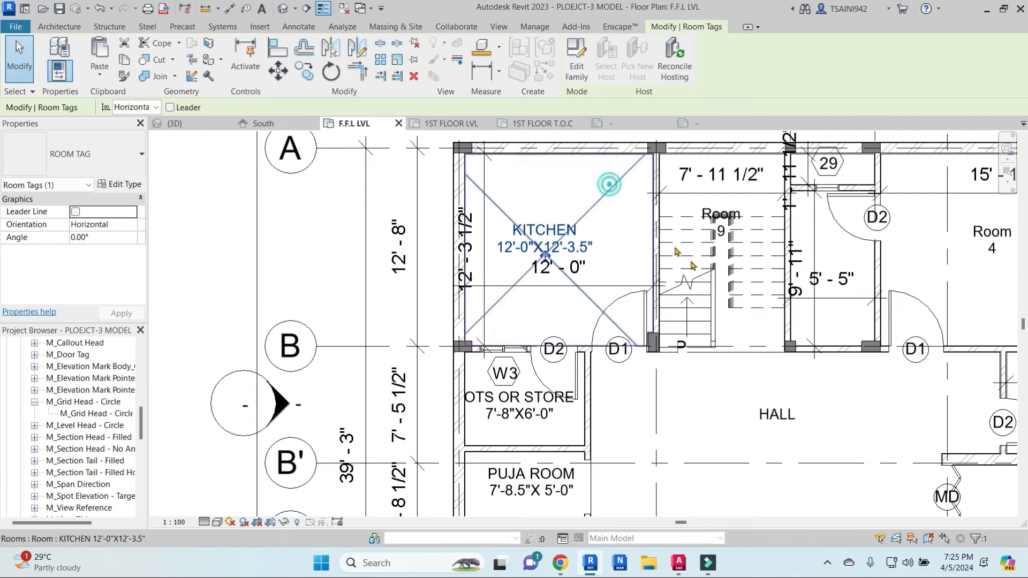
Step: Rename the Room 9 tag over the stairs as STAIRCASE
scroll(737, 212, up, 3)
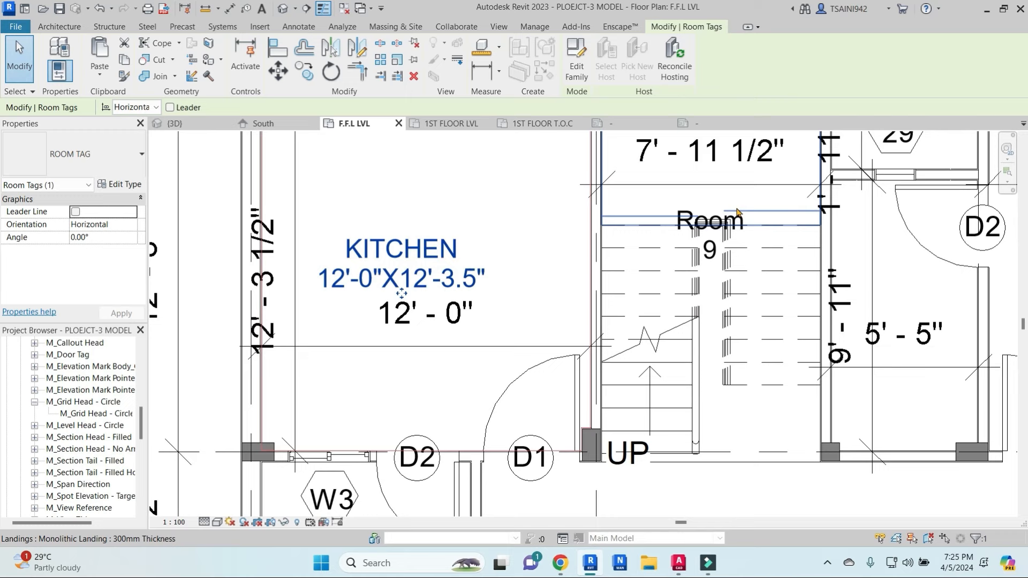
click(717, 252)
click(717, 231)
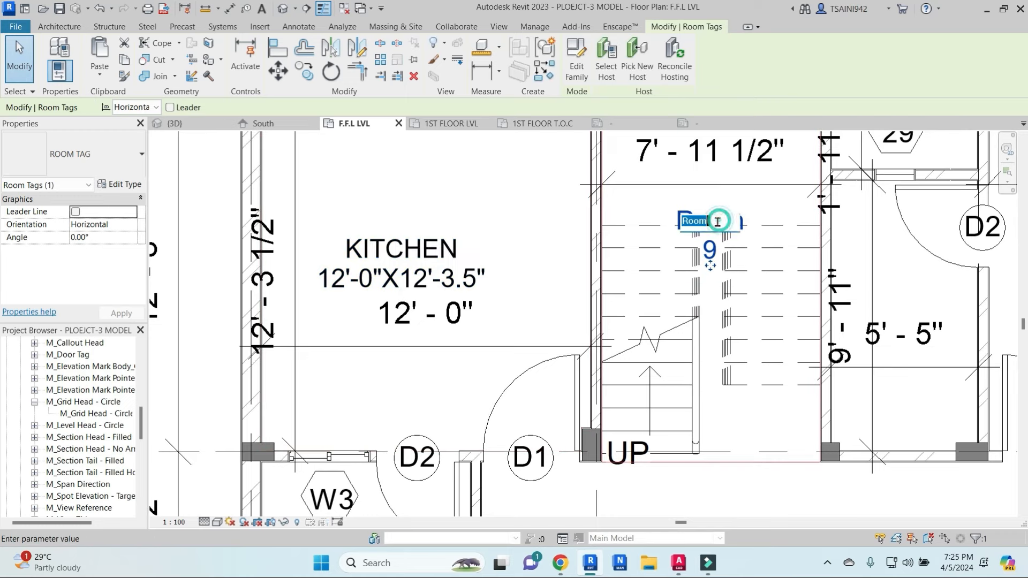
text(STAORCA)
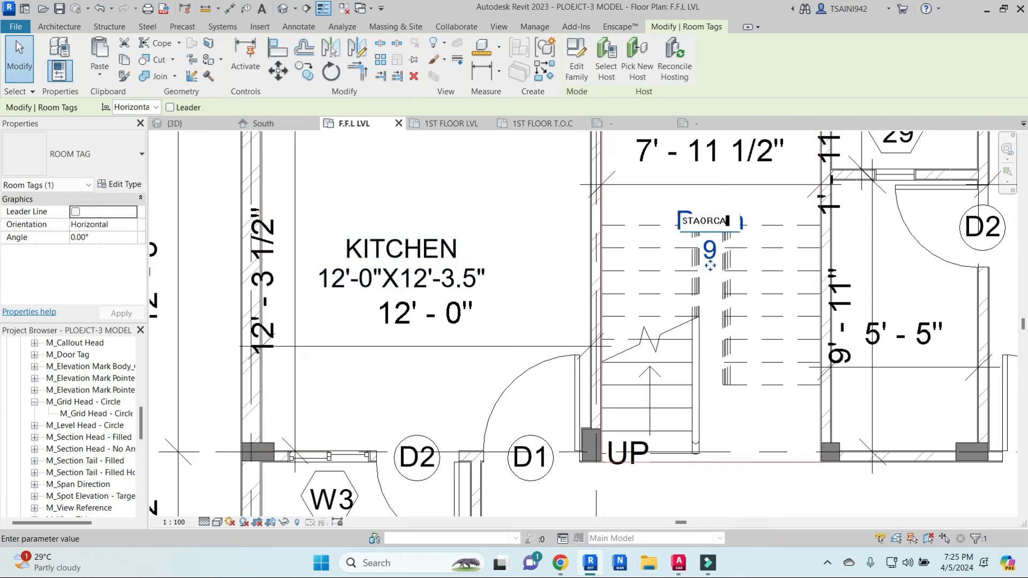
key(BackSpace)
key(BackSpace)
key(BackSpace)
key(BackSpace)
key(BackSpace)
key(BackSpace)
key(Return)
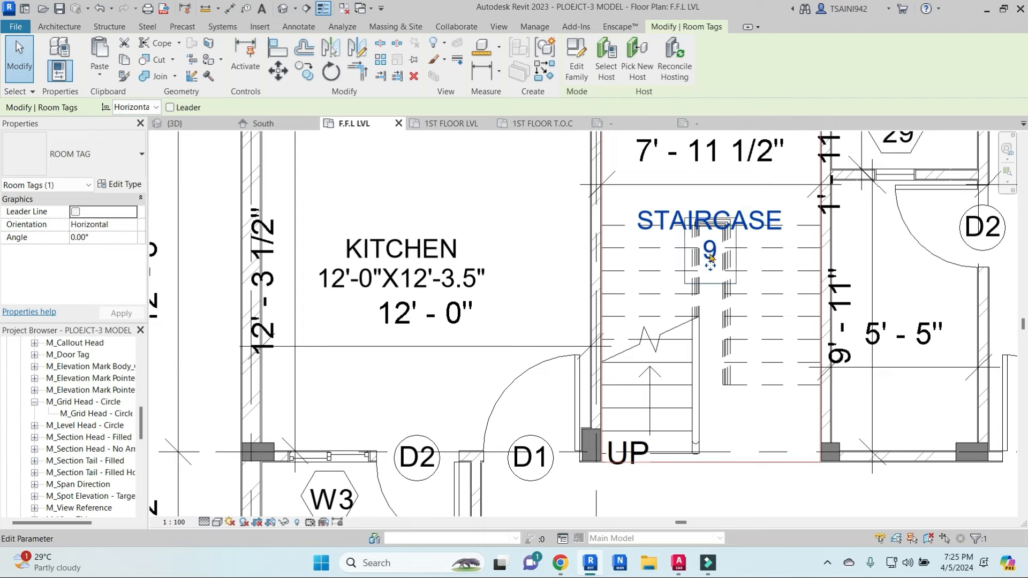
Step: Replace the number under the STAIRCASE room name with the size text 7'11.5"X12'-3.4"
click(709, 249)
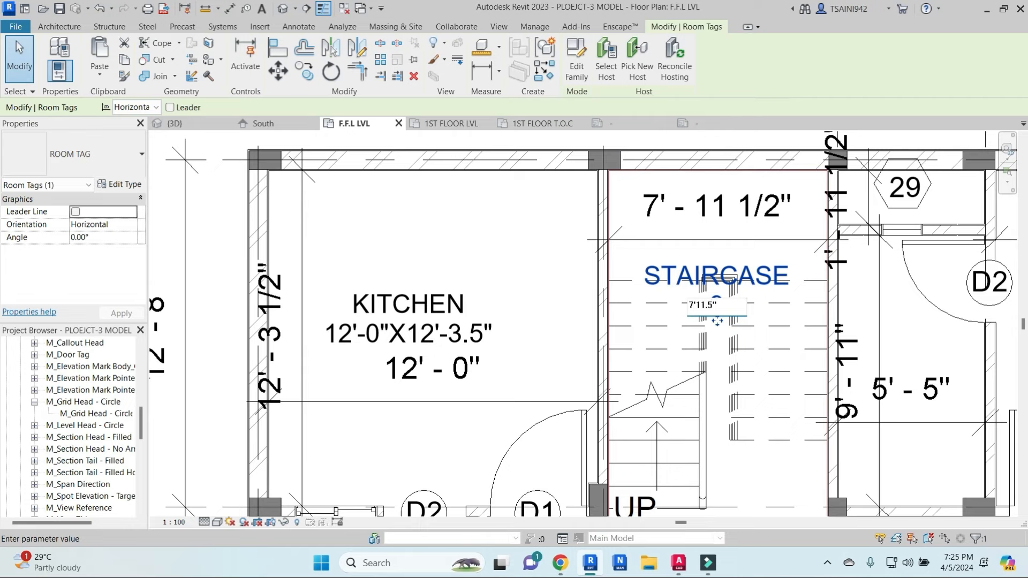
scroll(716, 321, down, 2)
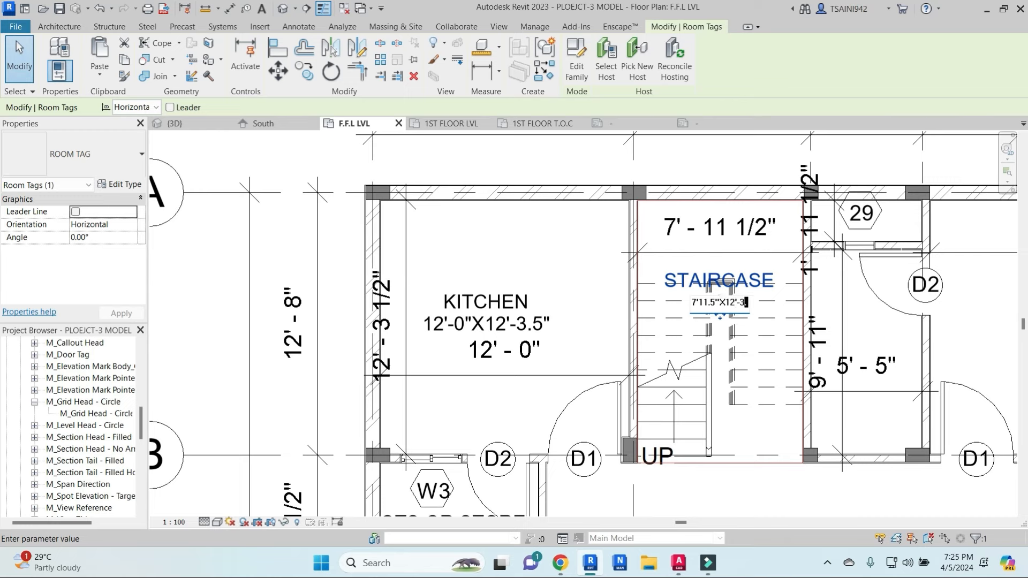
text(.4")
key(Return)
key(Escape)
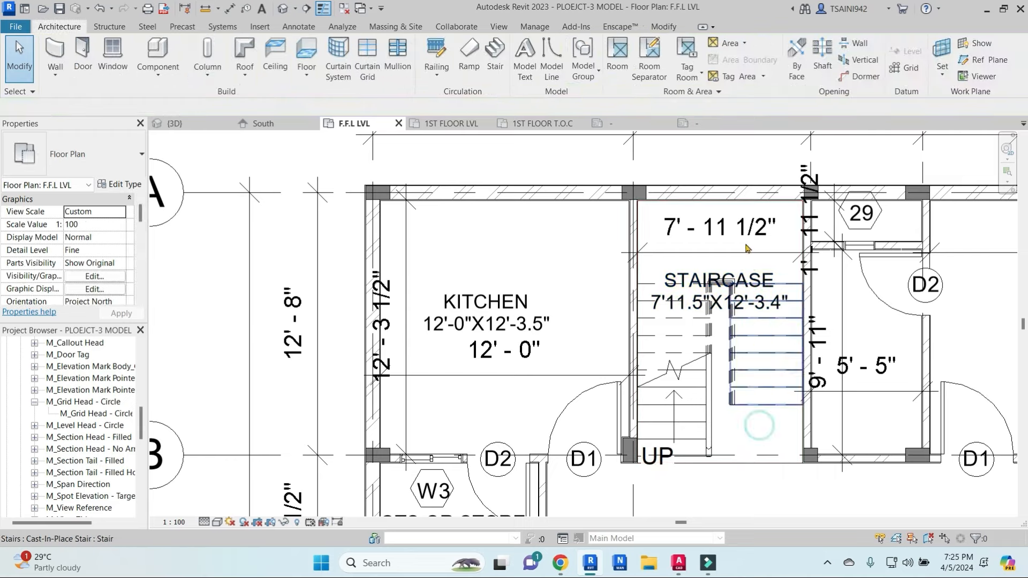
click(718, 312)
click(723, 292)
key(Escape)
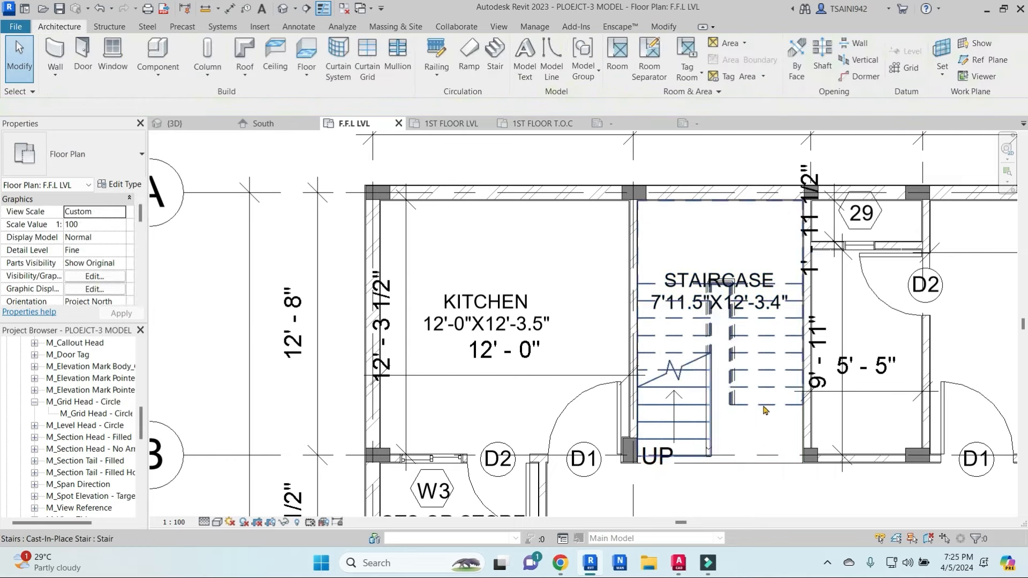
Step: Rename the Room 4 tag beside the 12'-4" dimension as M. BEDROOM
scroll(747, 235, down, 3)
middle_drag(948, 379, 768, 329)
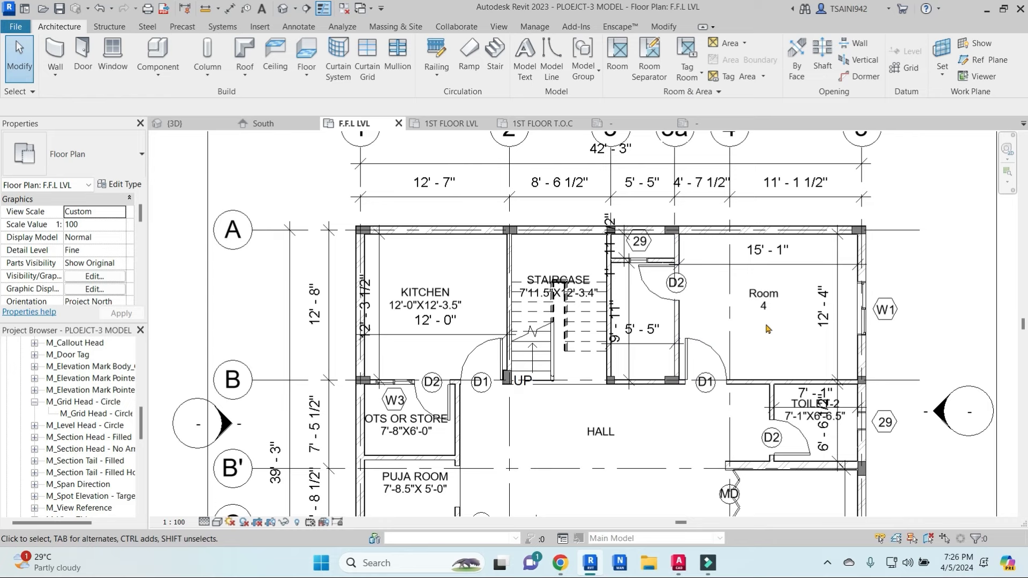
click(771, 293)
click(771, 292)
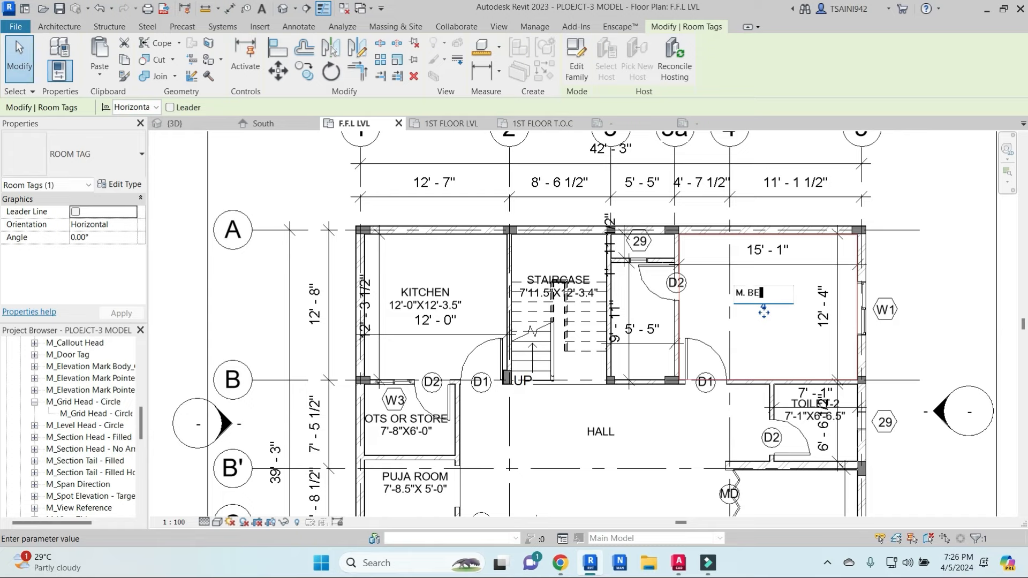
text(M. BEDROOM)
click(775, 323)
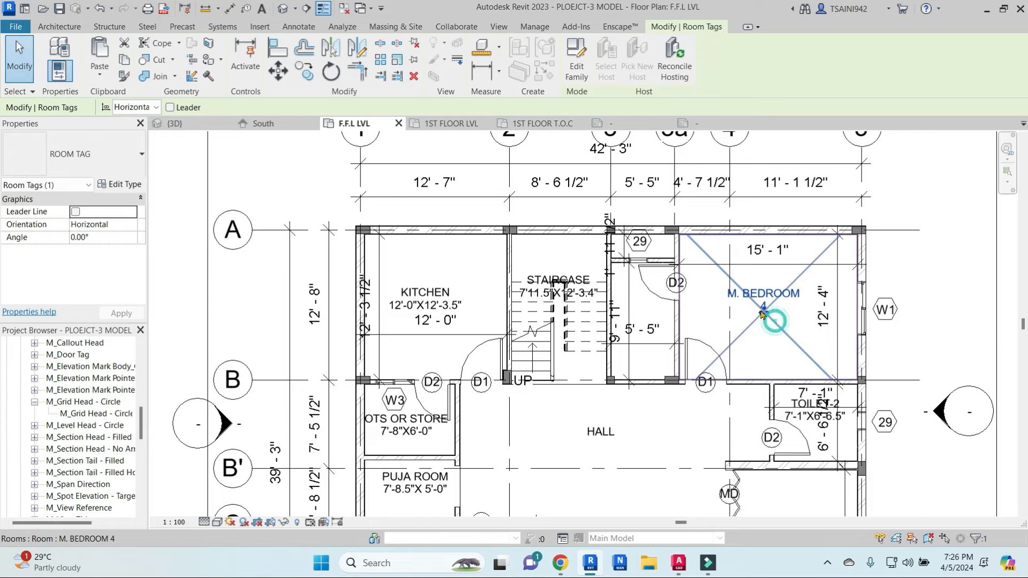
Step: Replace the number under the M. BEDROOM room name with the size text 15'1"-12'-4"
click(774, 322)
double_click(764, 309)
click(766, 312)
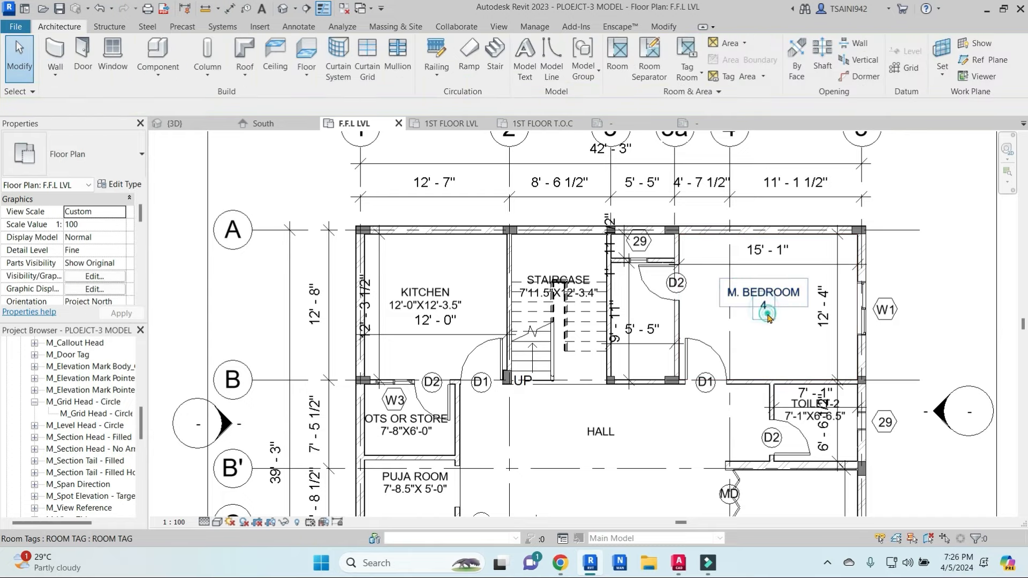
key(Escape)
scroll(766, 306, up, 2)
click(764, 307)
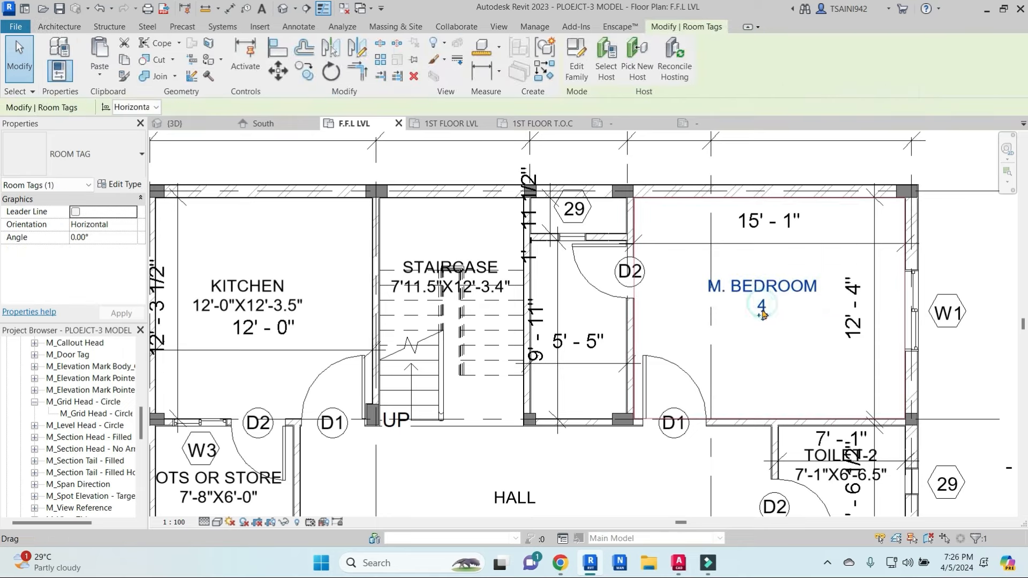
key(Escape)
click(765, 308)
scroll(765, 308, up, 2)
scroll(766, 307, up, 2)
click(765, 307)
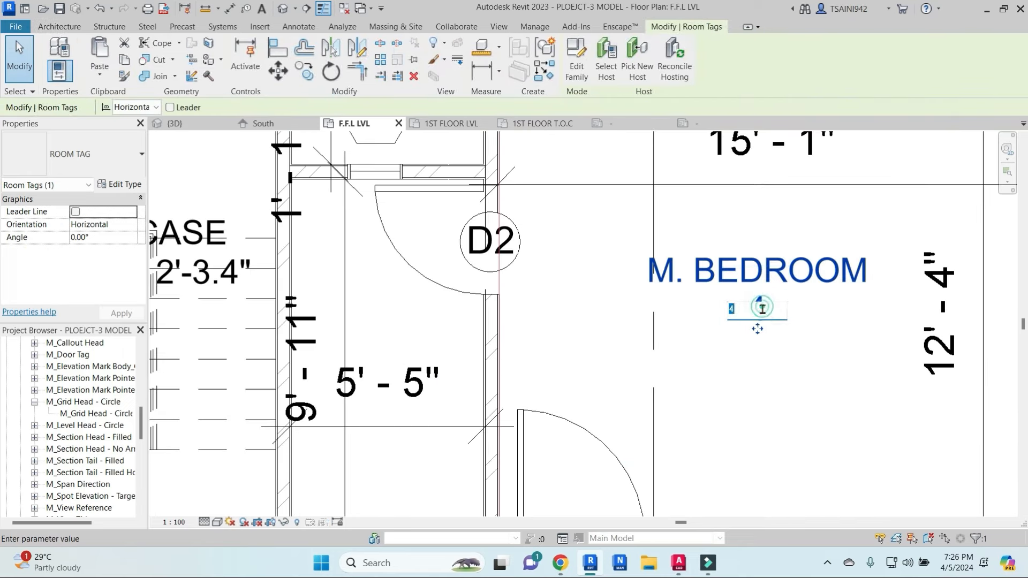
scroll(744, 333, down, 3)
text(1)
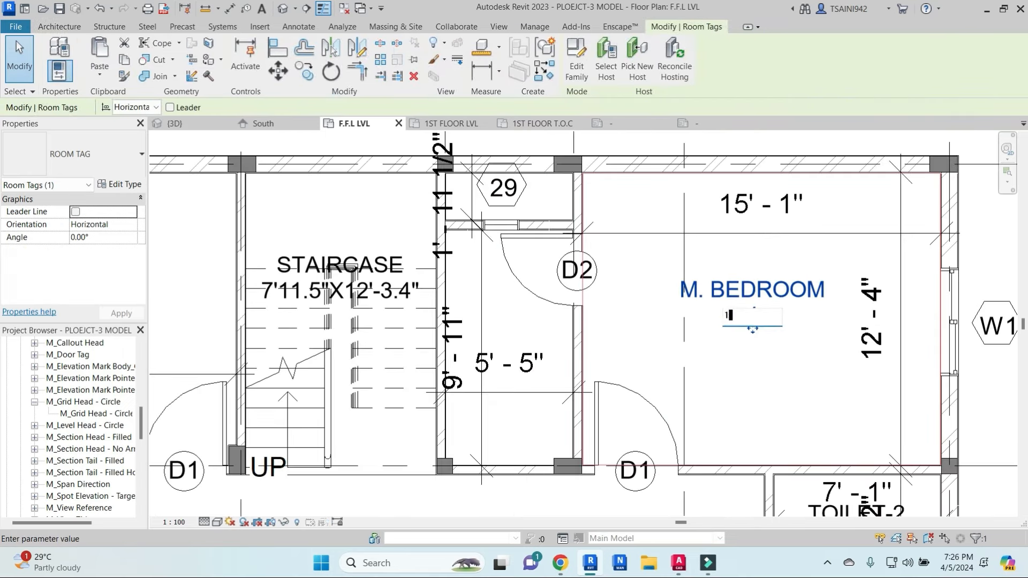
text(5')
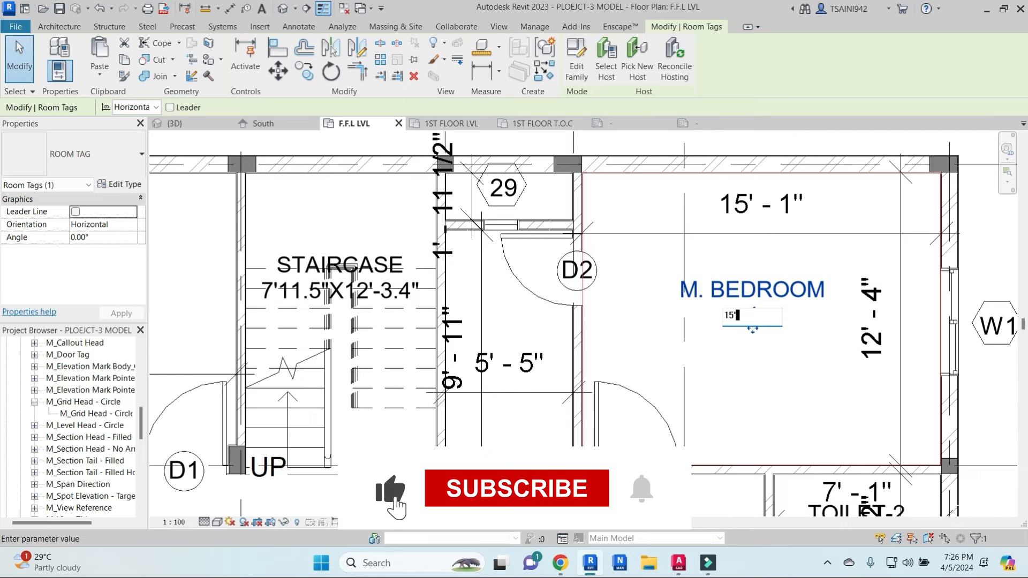
text(1"-1)
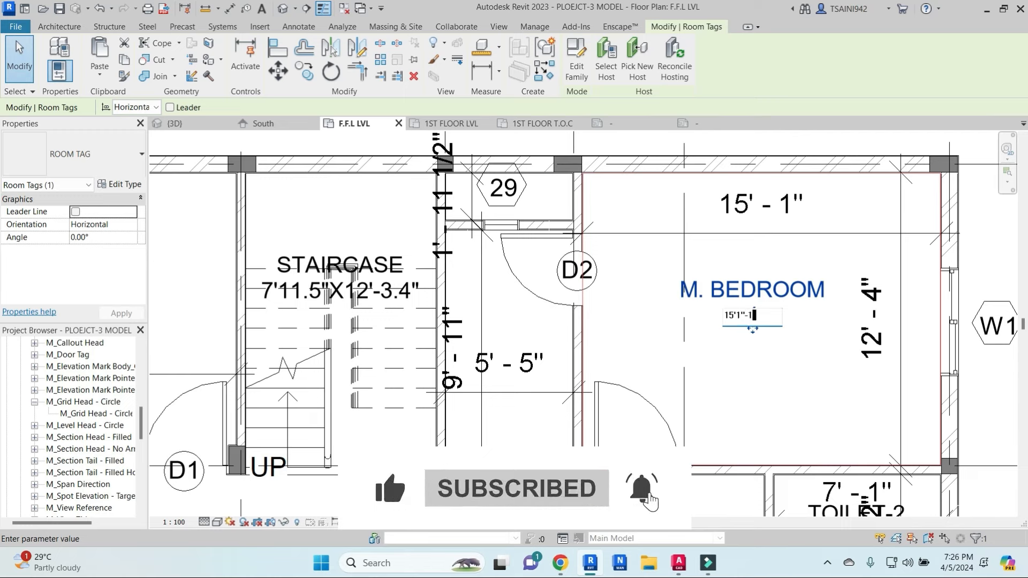
text(2'4)
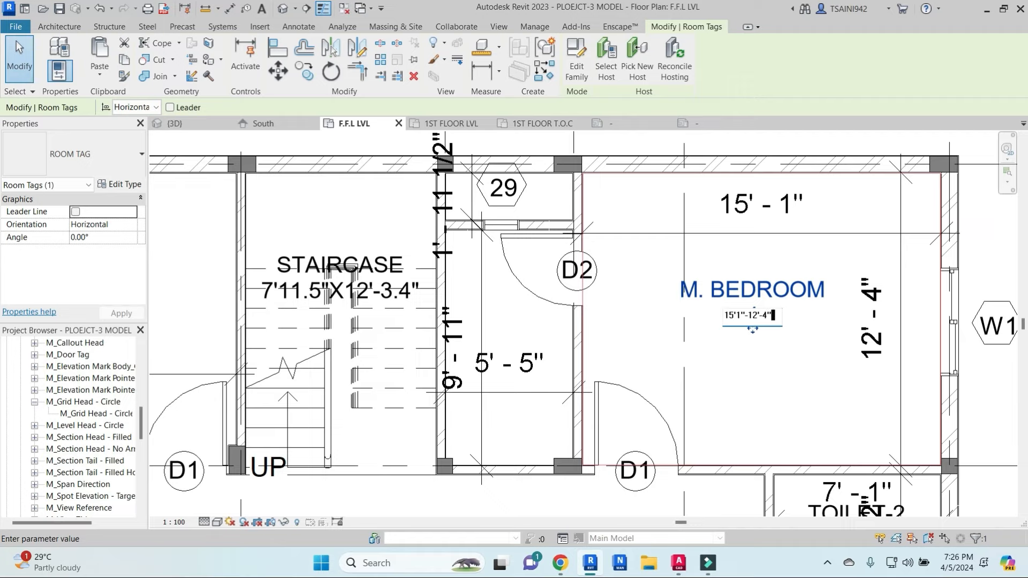
click(793, 386)
scroll(680, 206, down, 5)
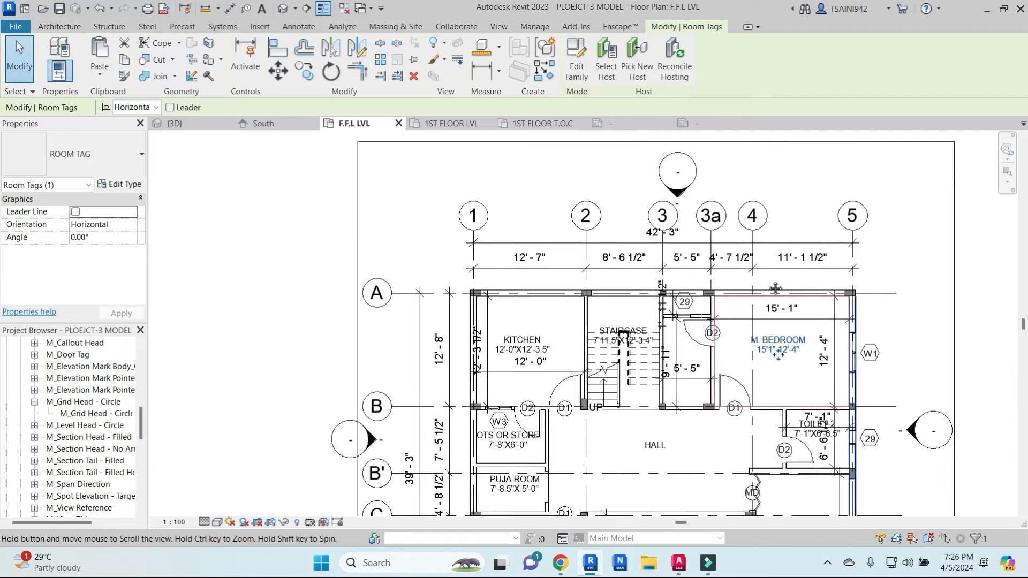
key(Escape)
Step: Delete all dimensions inside the rooms, keeping the grid dimension strings outside the plan
click(605, 260)
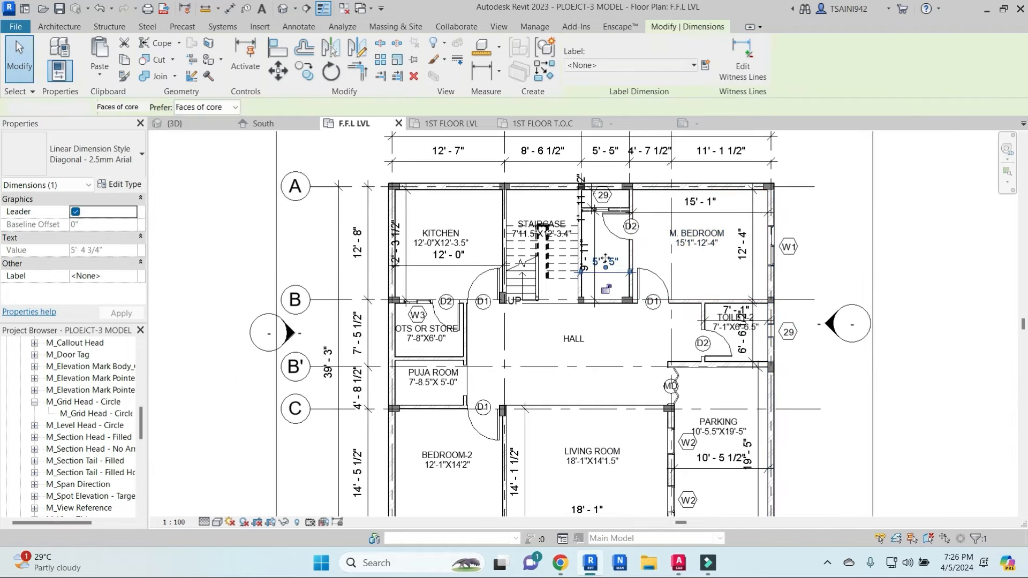
scroll(605, 260, down, 2)
key(Escape)
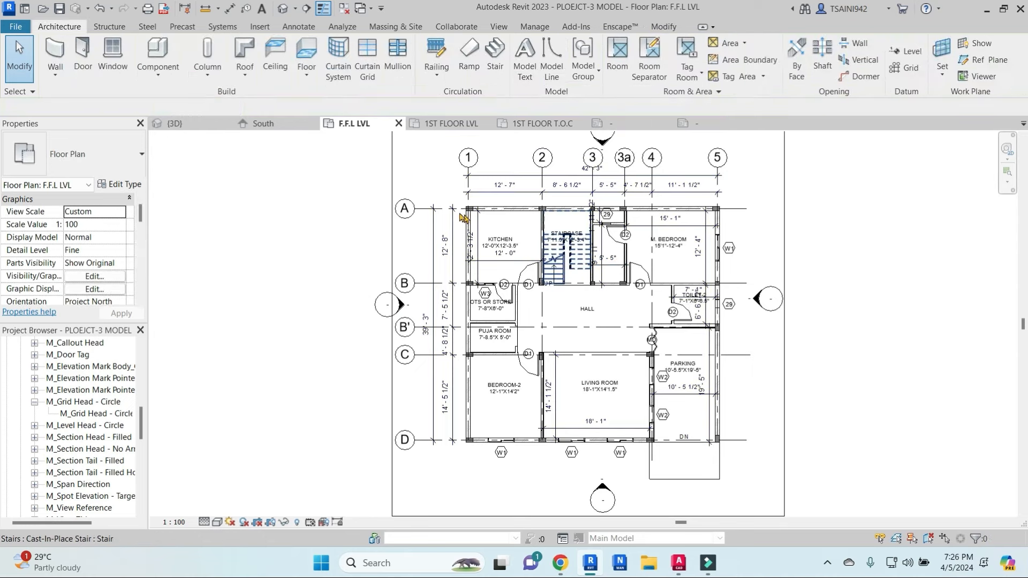
click(605, 260)
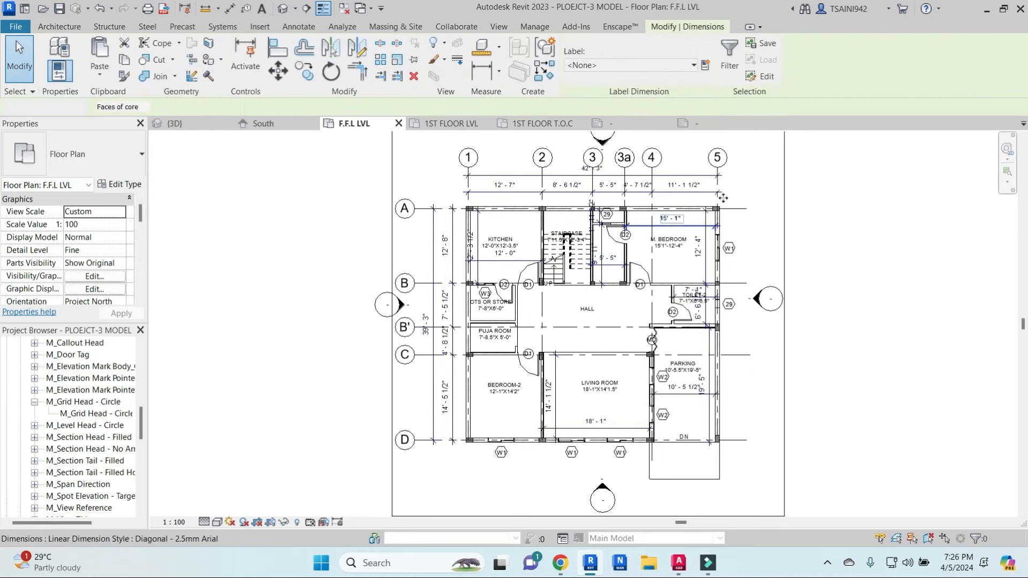
shift+drag(744, 195, 402, 458)
key(Escape)
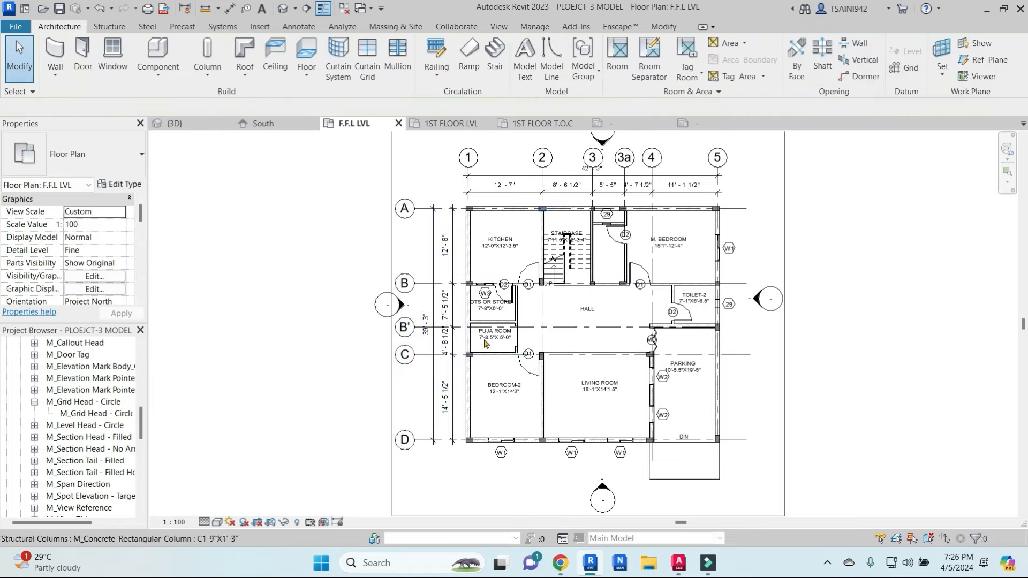
Step: Move the STAIRCASE room tag up onto the landing, clear of the stair treads
scroll(582, 216, up, 3)
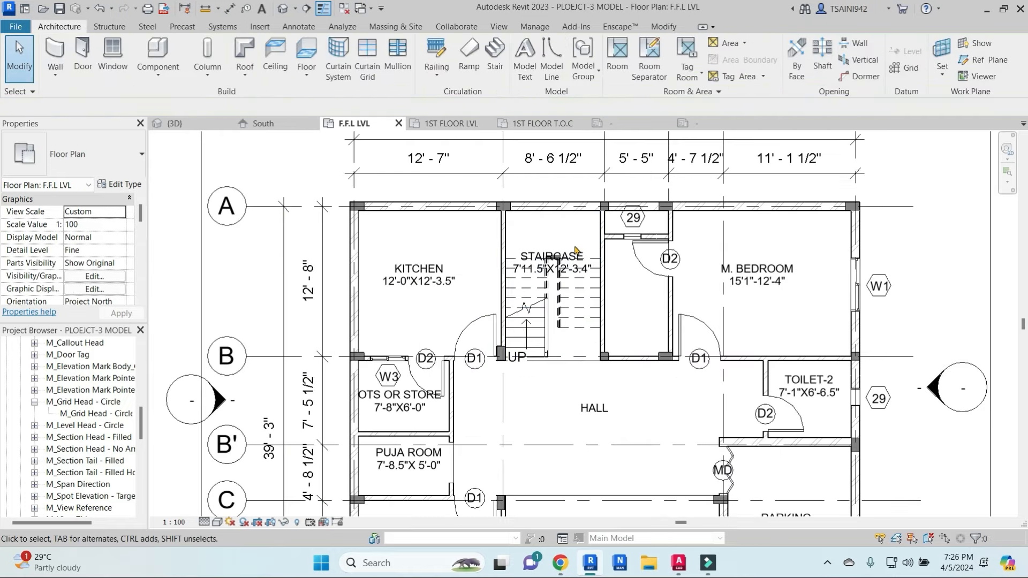
click(576, 249)
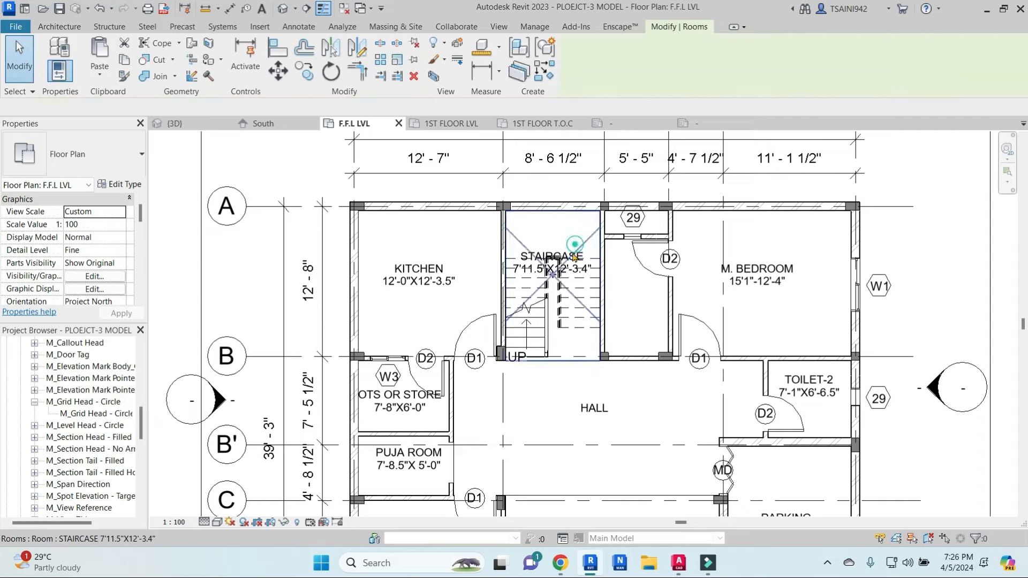
key(Escape)
scroll(557, 257, up, 1)
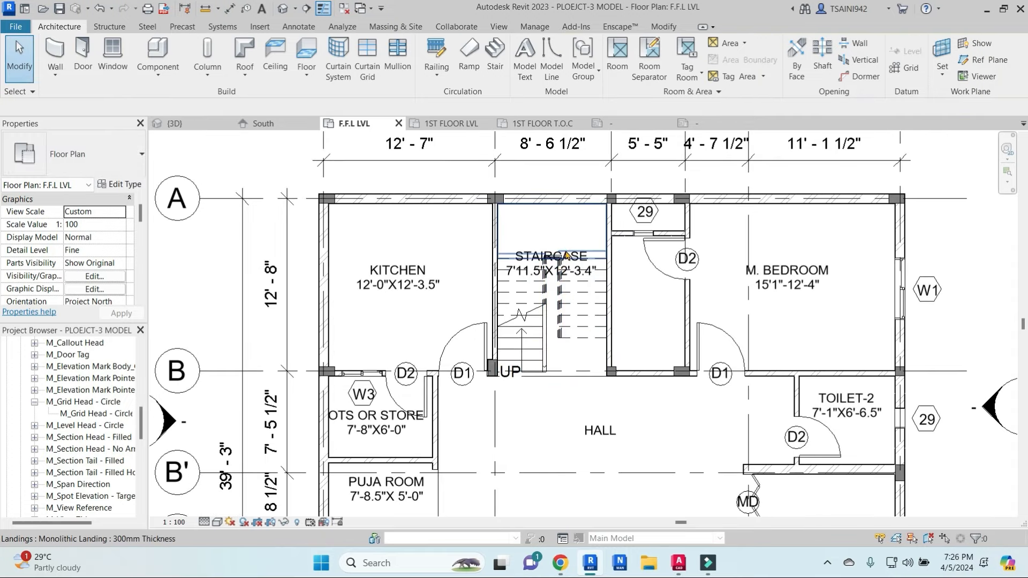
click(574, 249)
key(Escape)
scroll(580, 251, up, 2)
click(532, 254)
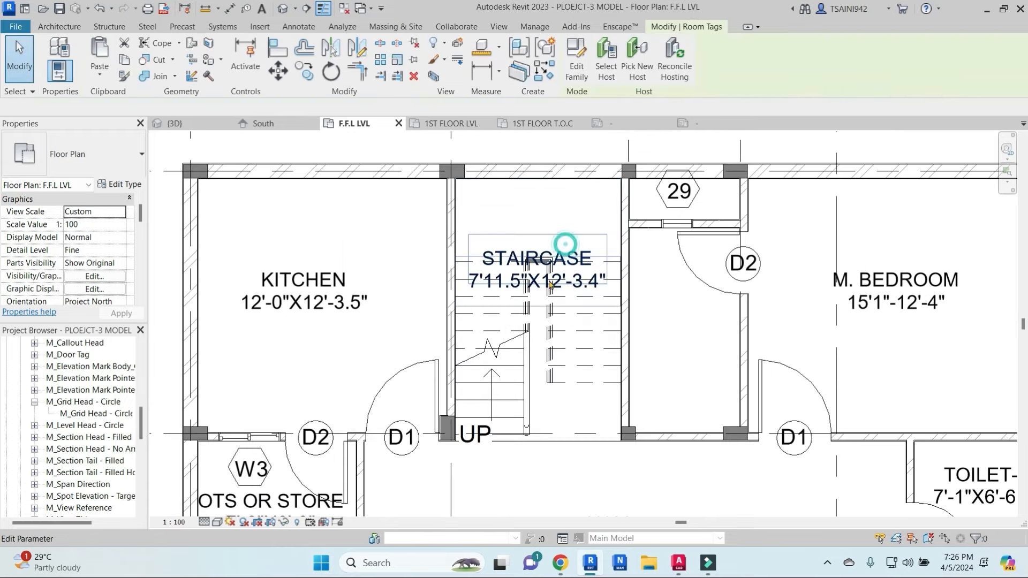
key(Escape)
scroll(573, 244, down, 3)
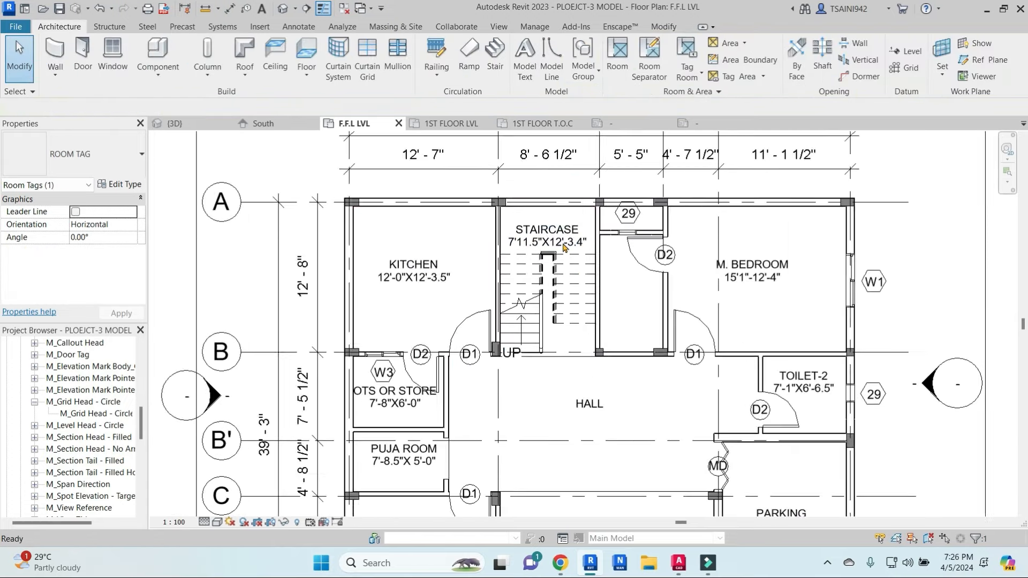
Step: Place an aligned dimension outside the master bedroom's outer wall, from grid A to the near edge of window W1
middle_drag(786, 272, 724, 242)
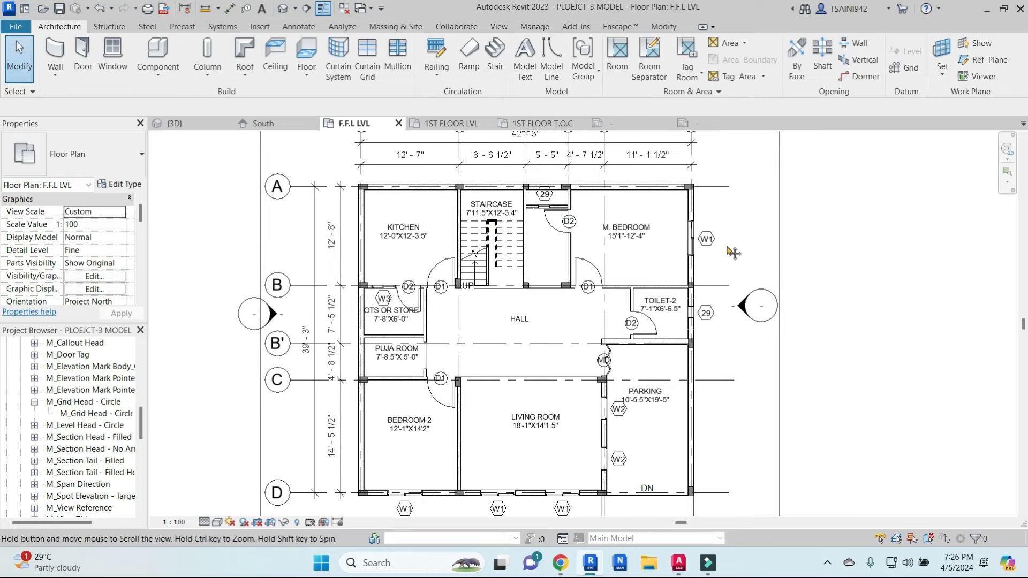
key(d)
key(i)
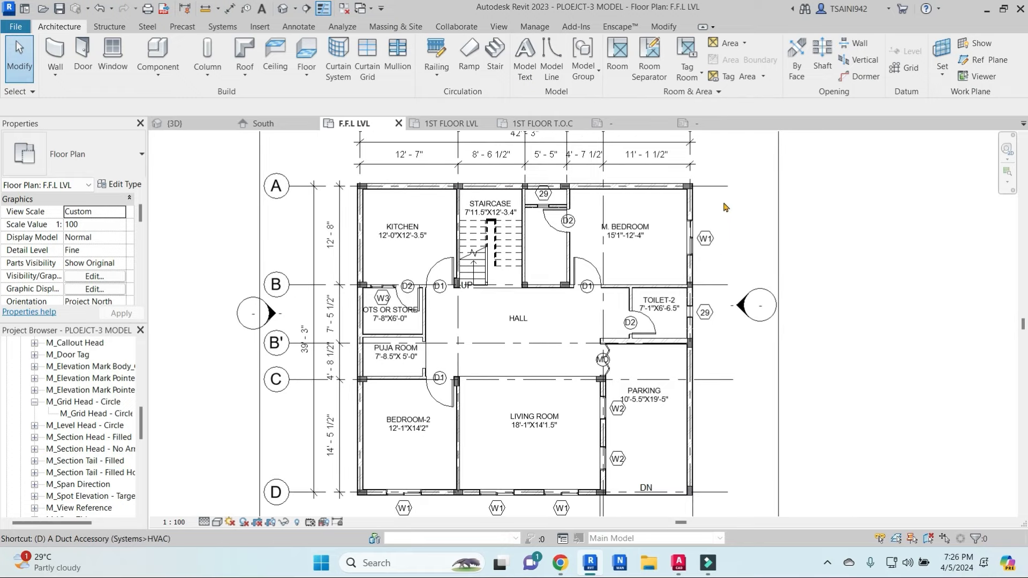
scroll(694, 221, up, 8)
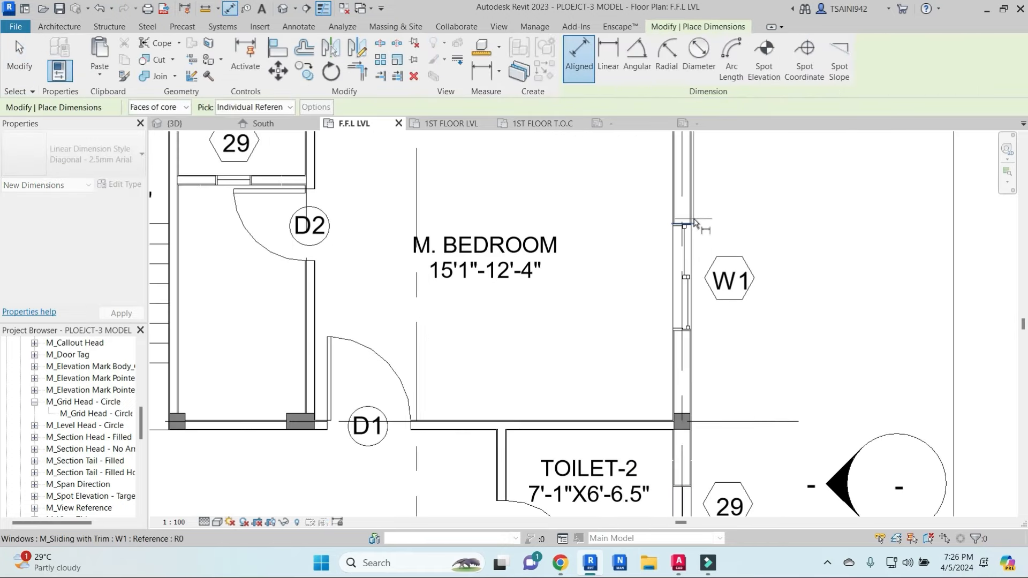
click(694, 223)
scroll(725, 210, down, 5)
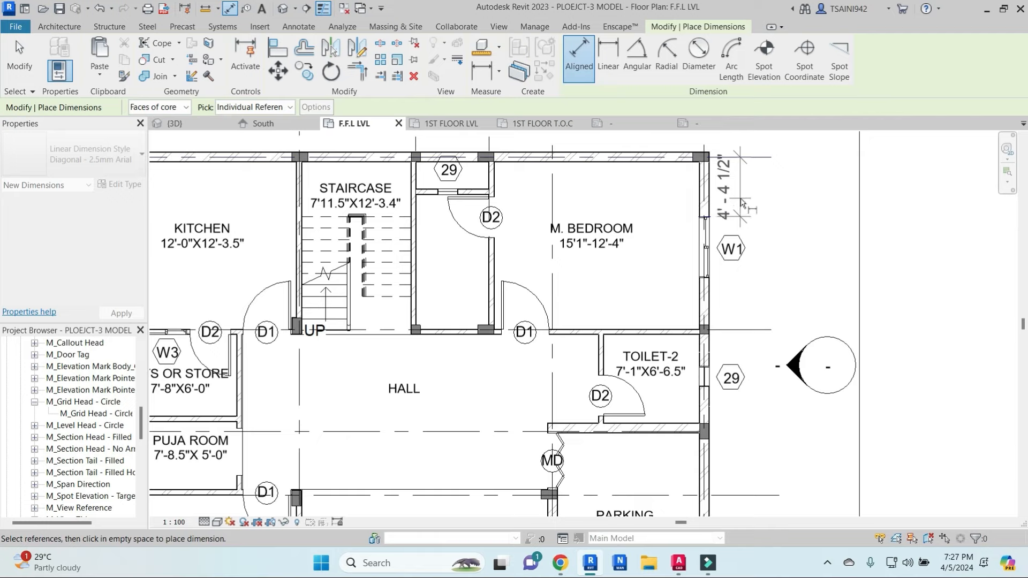
click(746, 207)
Step: Place an aligned dimension outside TOILET-2's outer wall, from grid B to the near edge of its louver window
scroll(736, 257, down, 2)
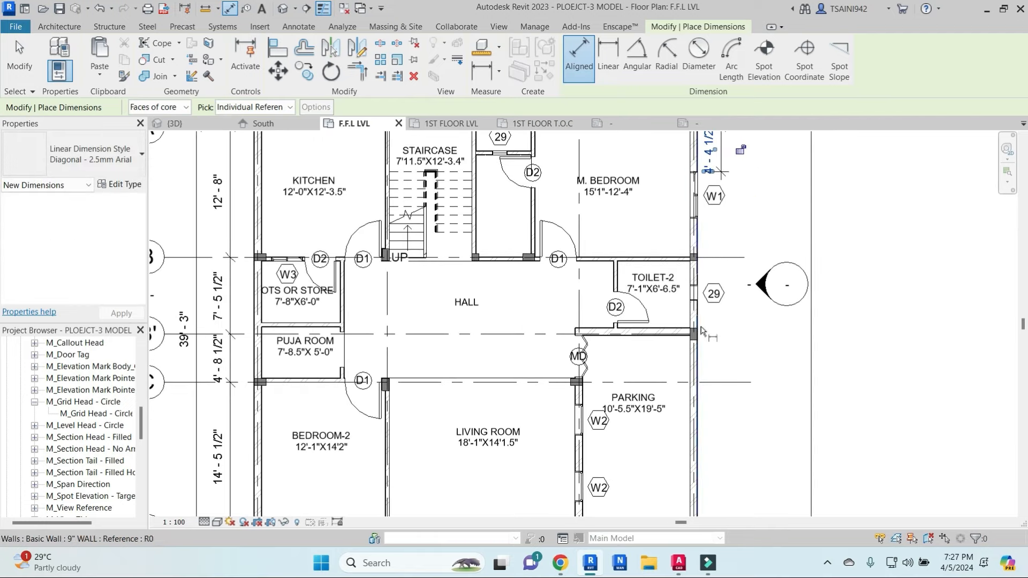
scroll(727, 321, up, 3)
click(730, 209)
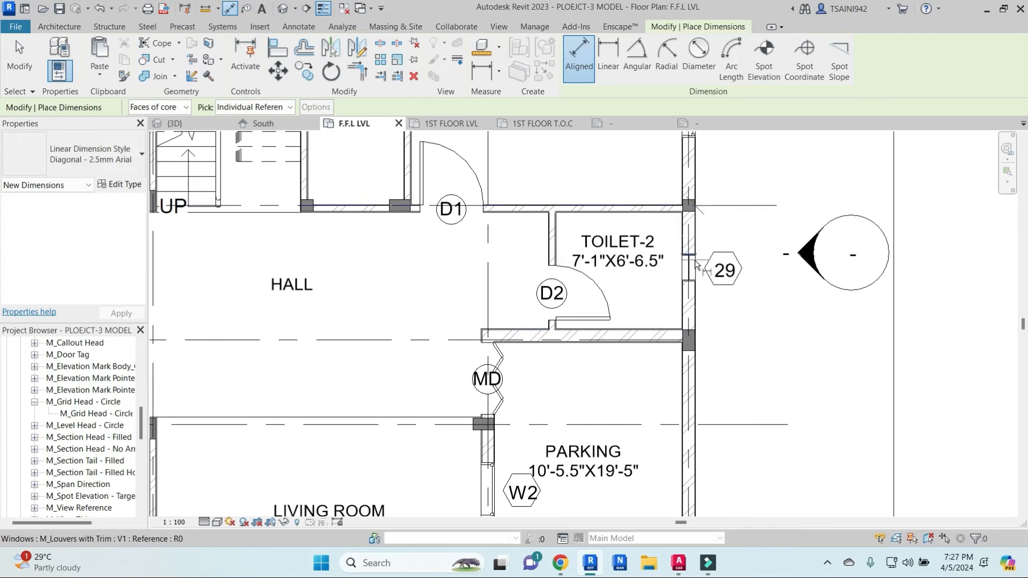
click(699, 257)
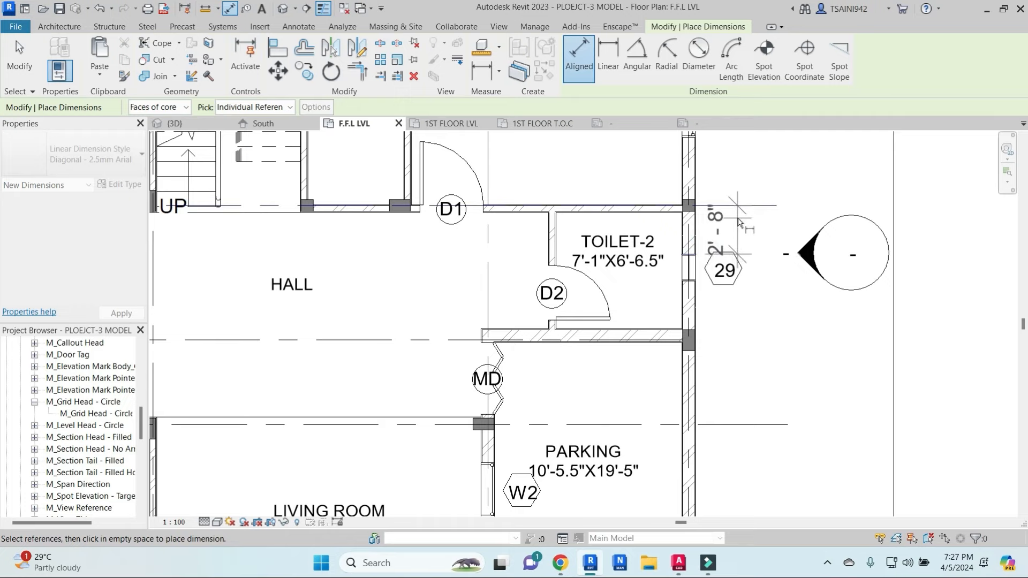
click(737, 276)
key(Escape)
key(Escape)
Step: Change the Type Mark of TOILET-2's louver window type to V1
click(690, 270)
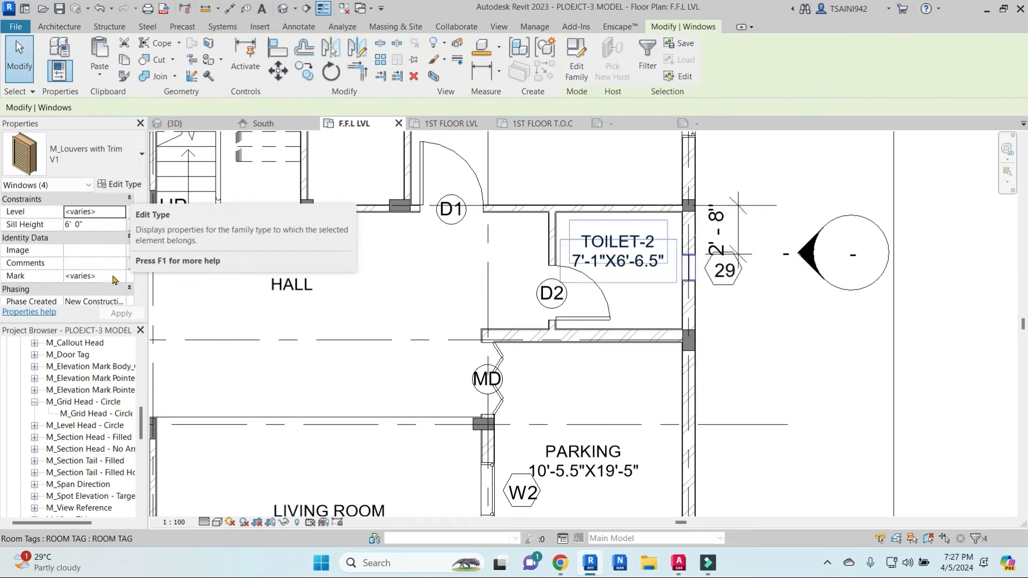
click(129, 185)
scroll(338, 376, down, 5)
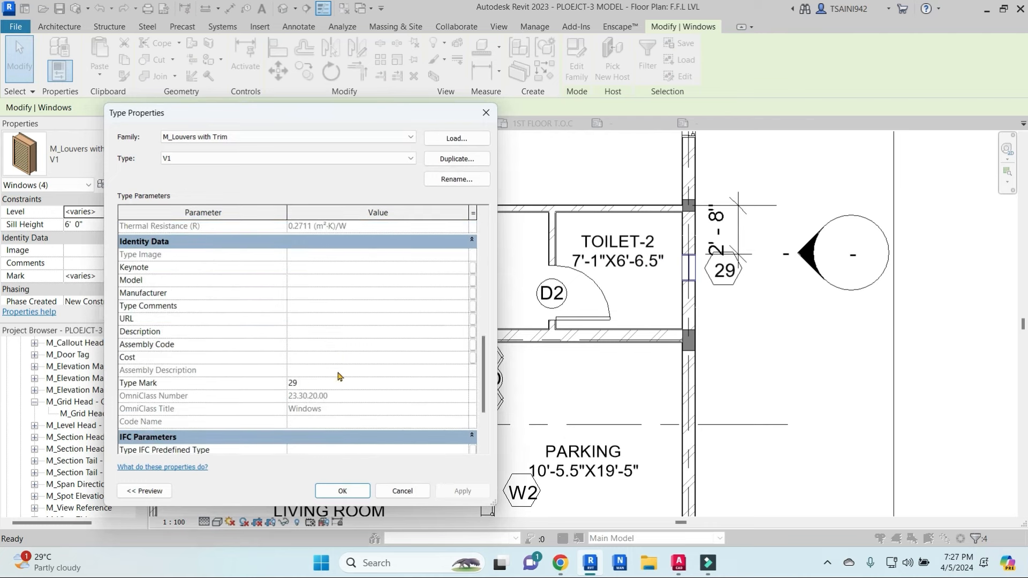
double_click(311, 385)
text(V1)
click(308, 356)
click(342, 491)
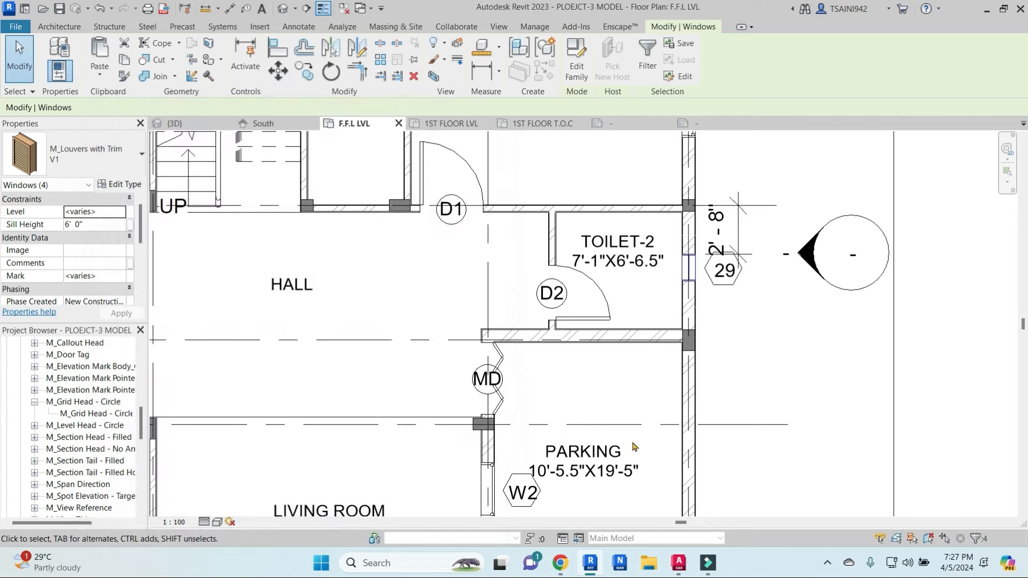
click(804, 356)
scroll(748, 278, down, 2)
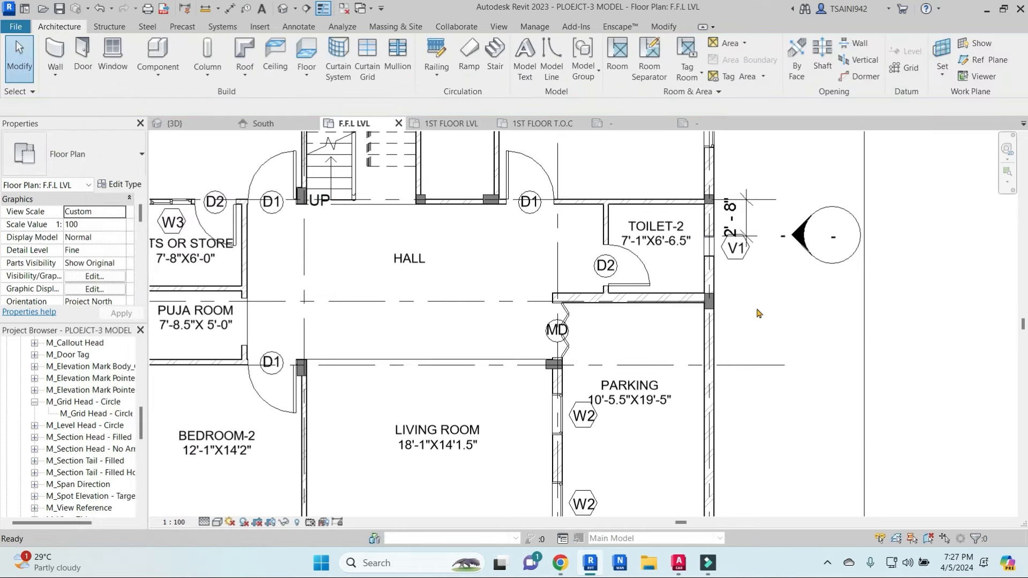
Step: Extend the end of grid 1, together with its aligned grids, outward past BEDROOM-2's outer wall on grid D
key(d)
key(i)
scroll(385, 360, down, 2)
middle_drag(262, 407, 653, 324)
scroll(610, 411, up, 5)
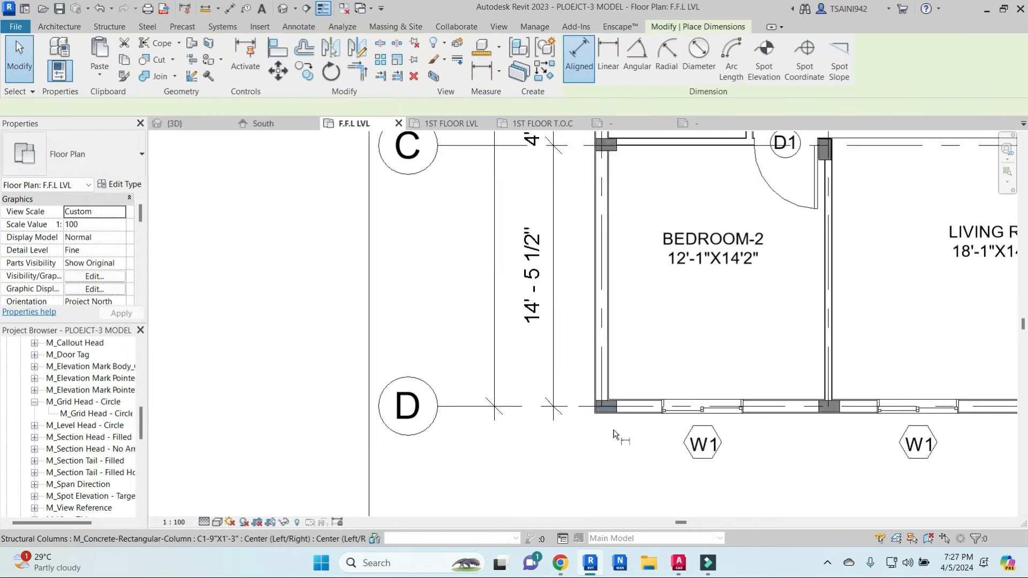
key(Escape)
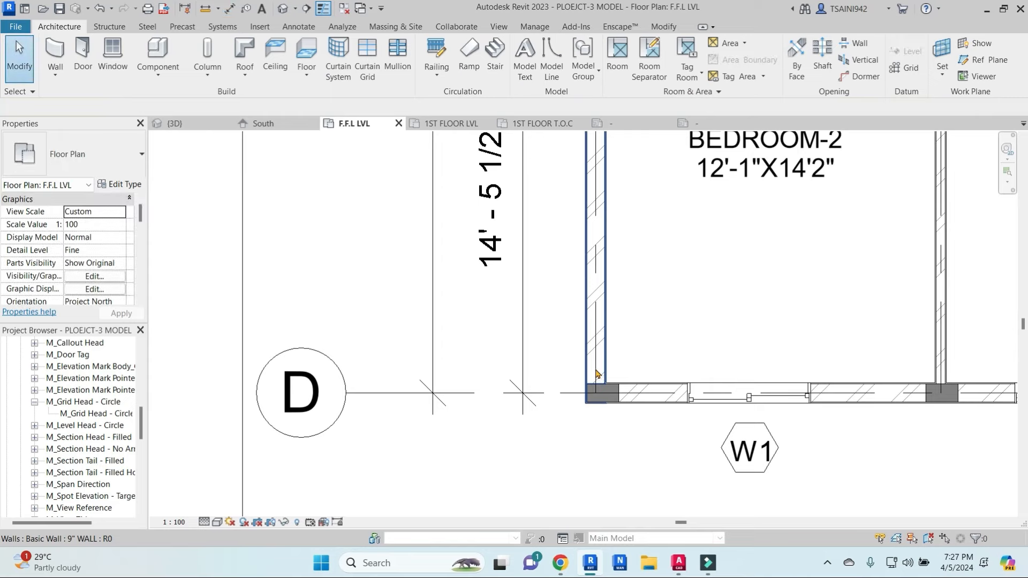
click(596, 392)
drag(596, 392, 596, 462)
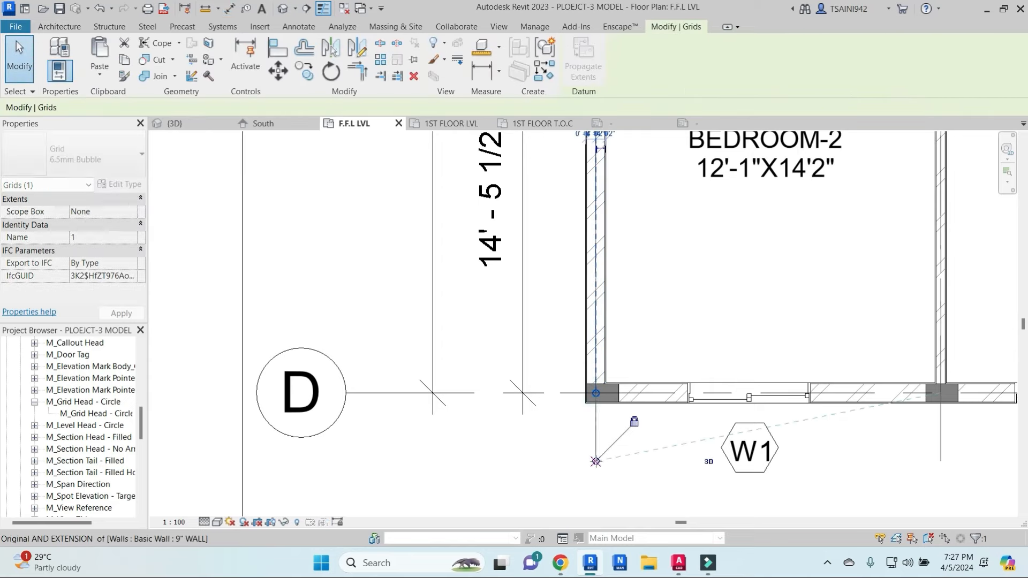
middle_drag(817, 441, 711, 387)
key(Escape)
Step: Place an aligned dimension outside BEDROOM-2's wall on grid D, from grid 1 to the near edge of window W1
key(d)
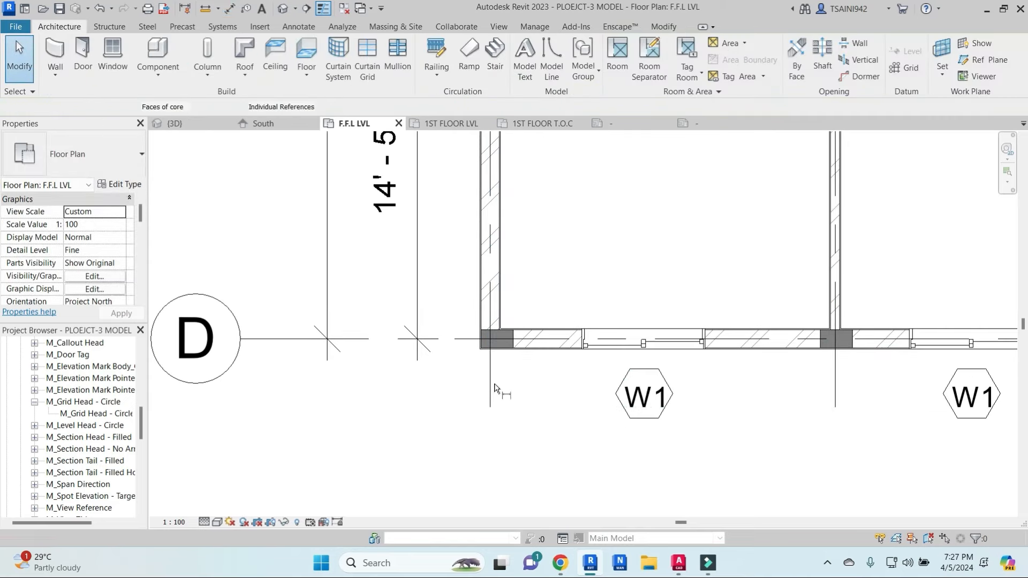
key(i)
click(490, 384)
click(581, 347)
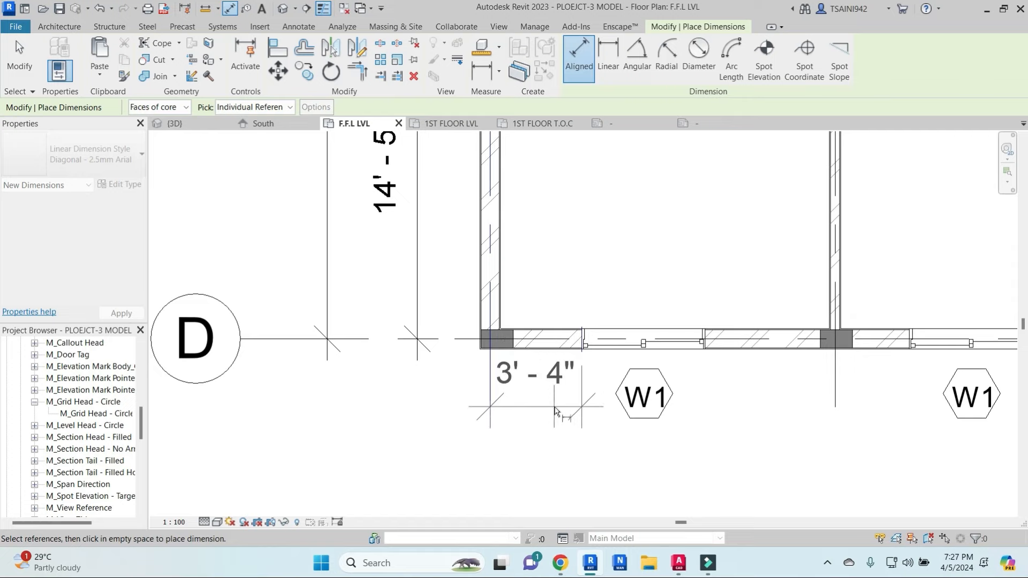
click(557, 397)
key(Escape)
click(642, 342)
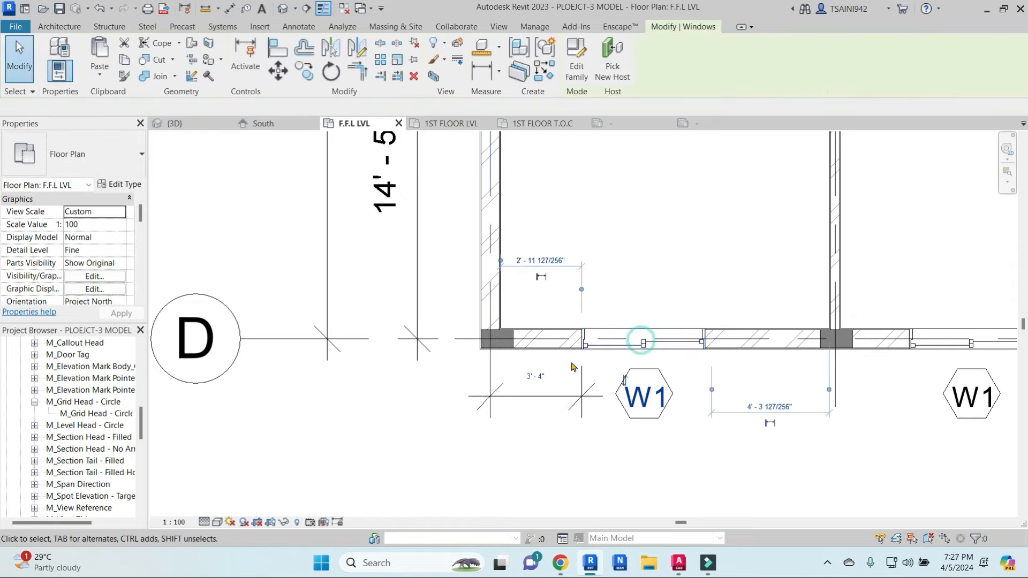
click(739, 371)
Step: Dimension from grid 2 to the near edge of the living room's first W1 window, in line with BEDROOM-2's window dimension
key(d)
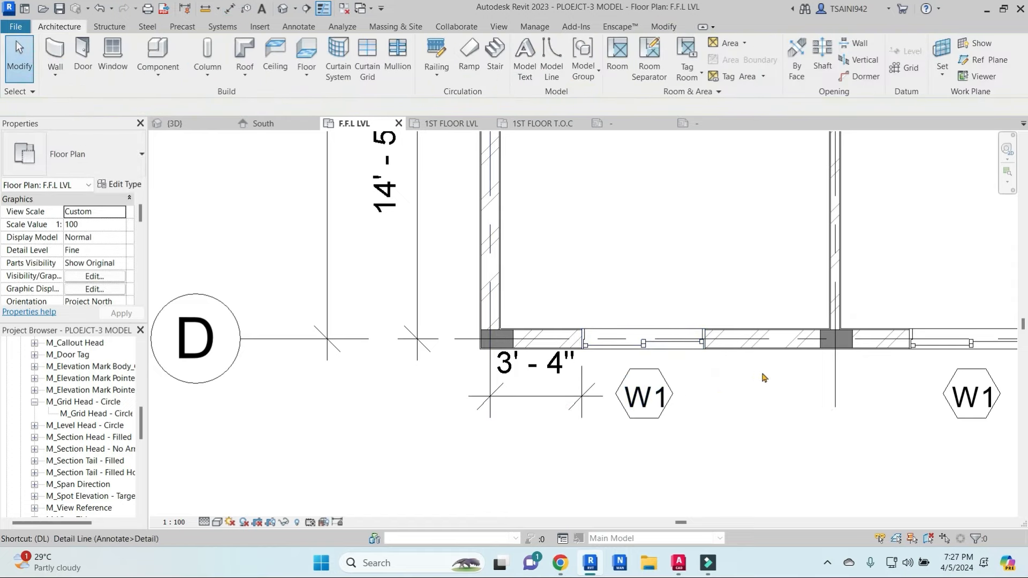
key(i)
scroll(764, 379, down, 1)
middle_drag(741, 404, 614, 407)
middle_drag(734, 396, 584, 397)
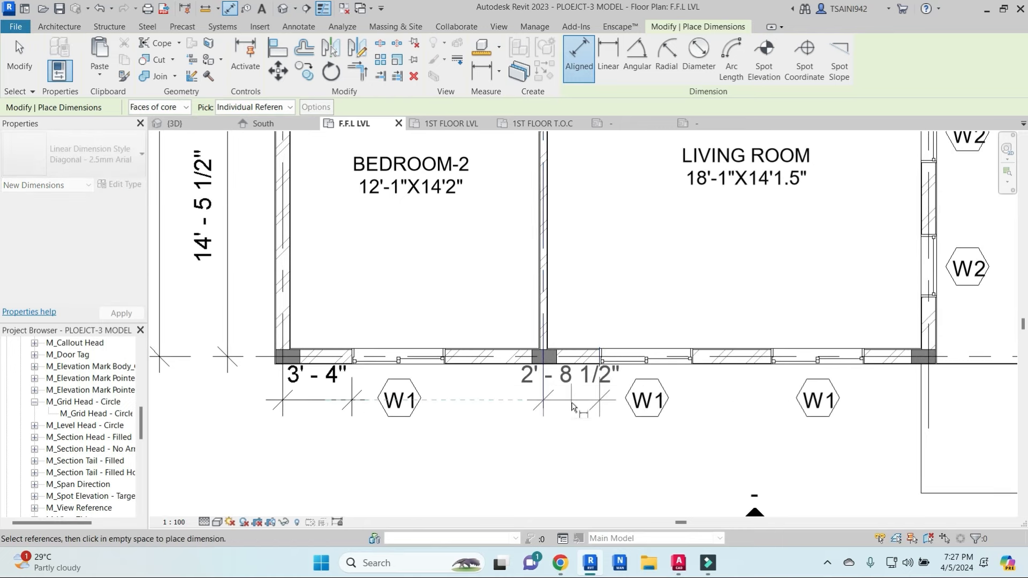
click(571, 399)
Step: Dimension from grid 4 to the near edge of the living room's second W1 window, along the same dimension line
click(929, 388)
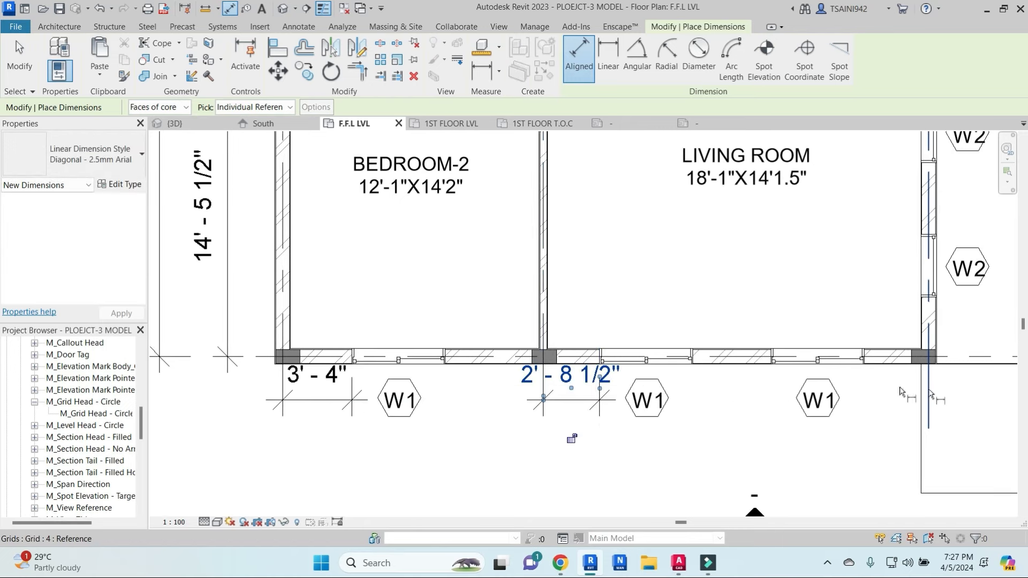
click(866, 367)
click(875, 408)
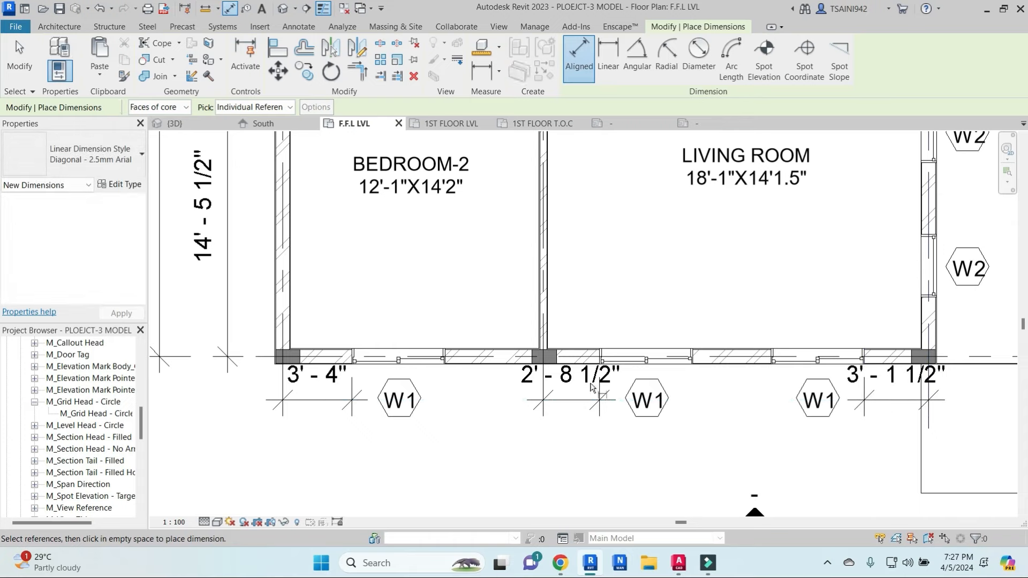
key(Escape)
Step: Select all dimensions of the Diagonal - 2.5mm Arial style and set the style's text offset to 1 mm
click(591, 388)
key(s)
key(a)
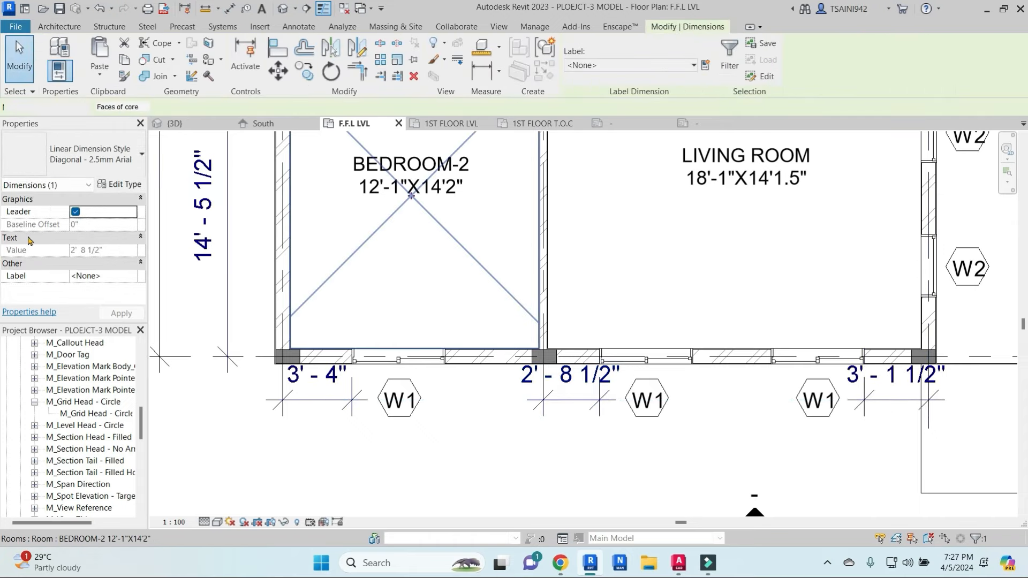
click(135, 185)
scroll(359, 295, down, 8)
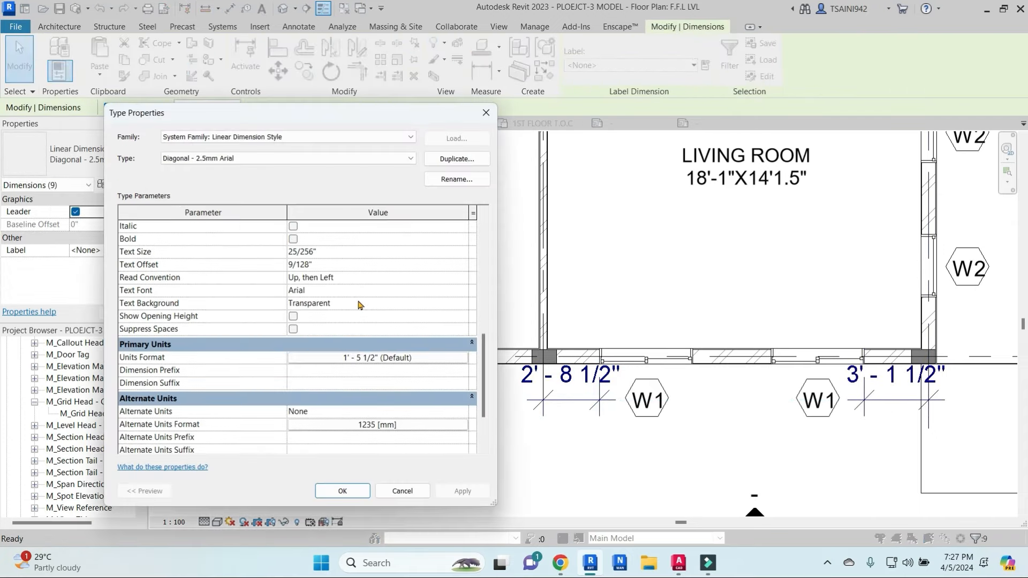
scroll(322, 271, up, 10)
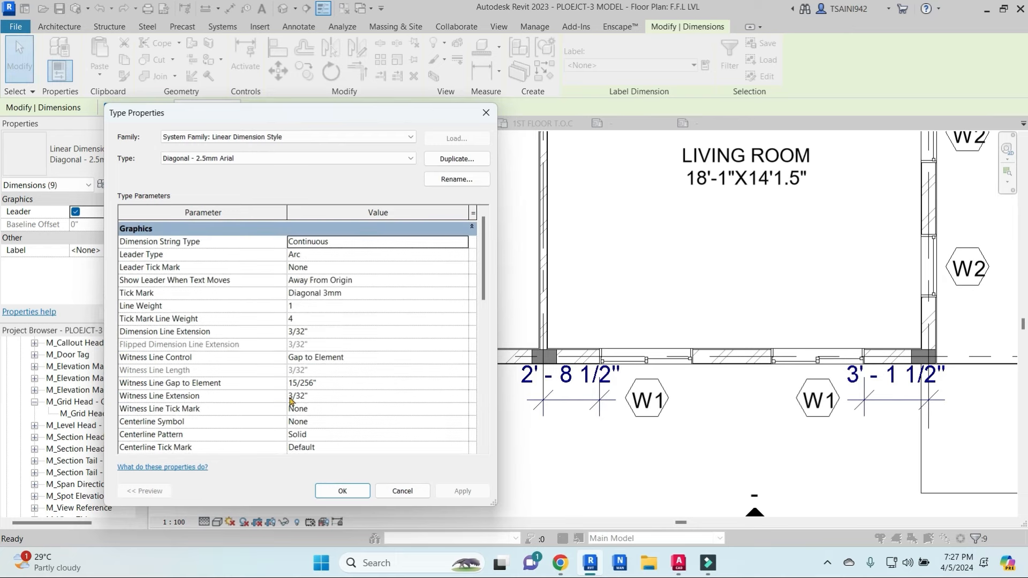
scroll(295, 399, down, 4)
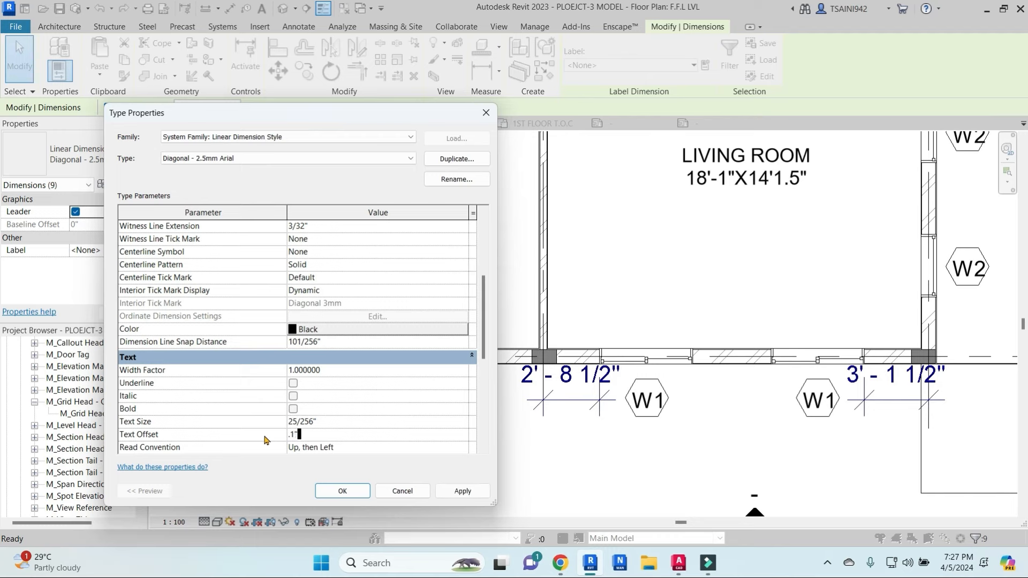
click(458, 492)
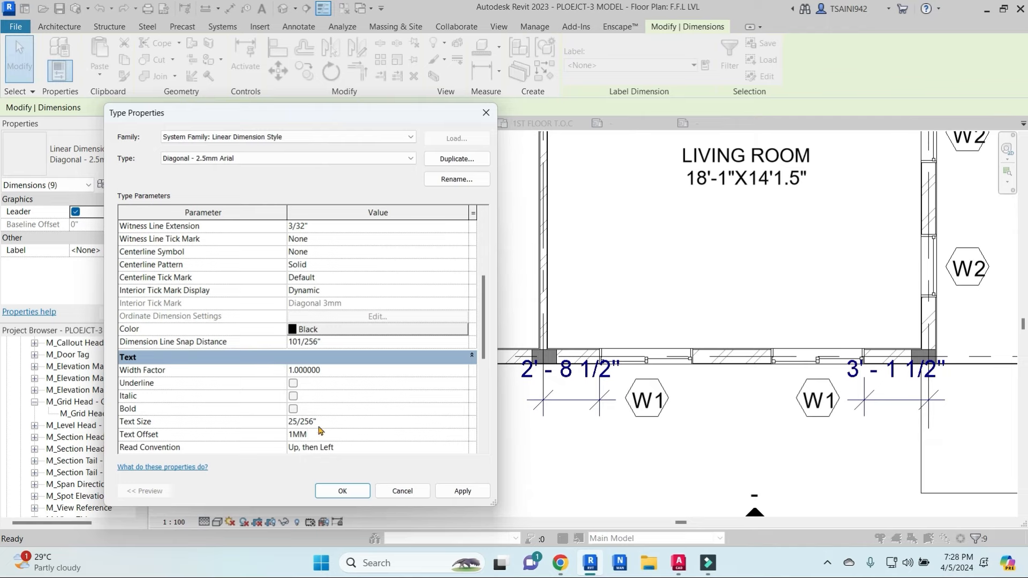
click(460, 491)
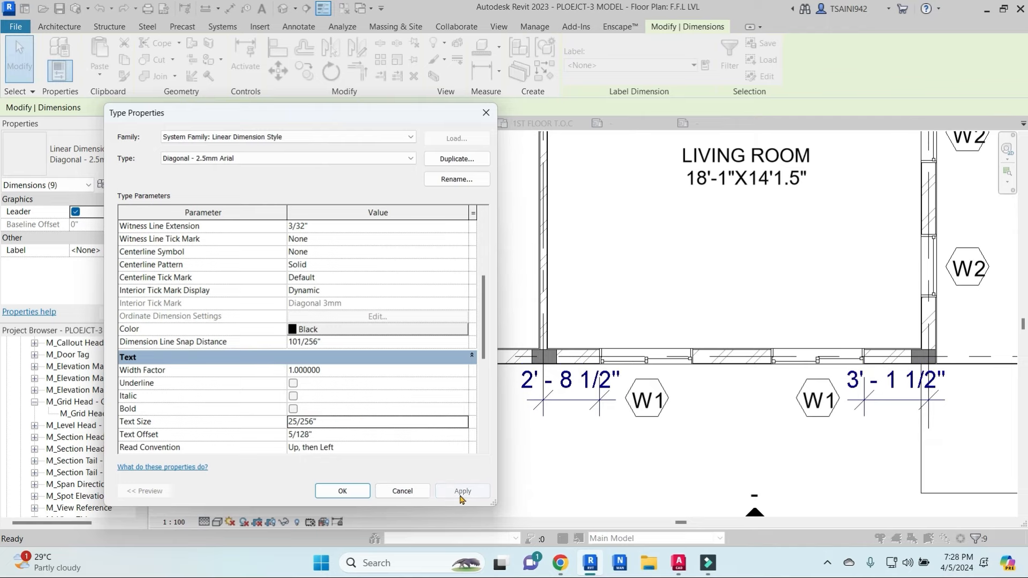
click(341, 491)
Step: Dimension from grid C to the near edge of the upper W2 window, placing it on the living room side of the wall
scroll(798, 392, down, 6)
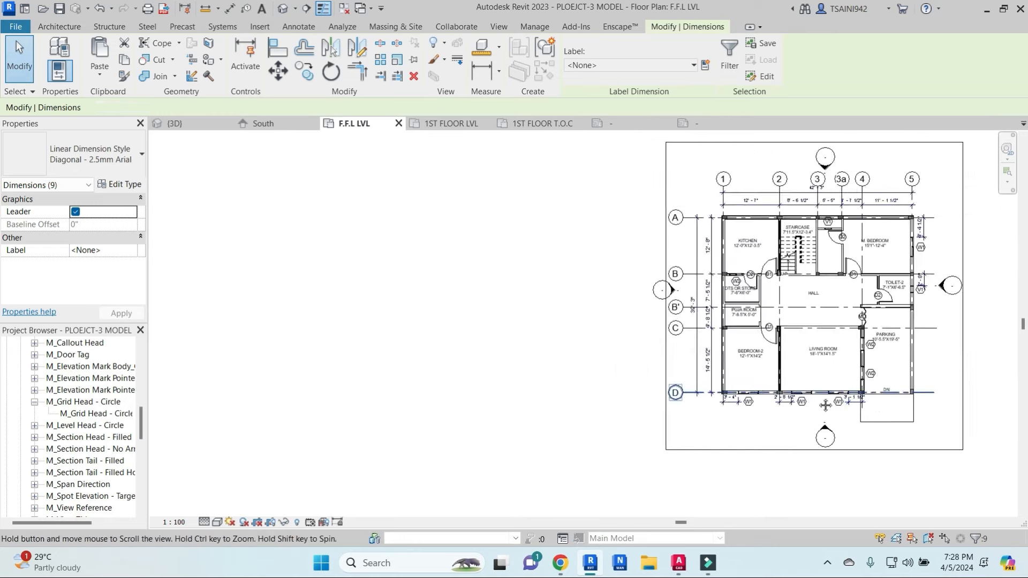
scroll(798, 392, up, 3)
key(Escape)
key(d)
key(i)
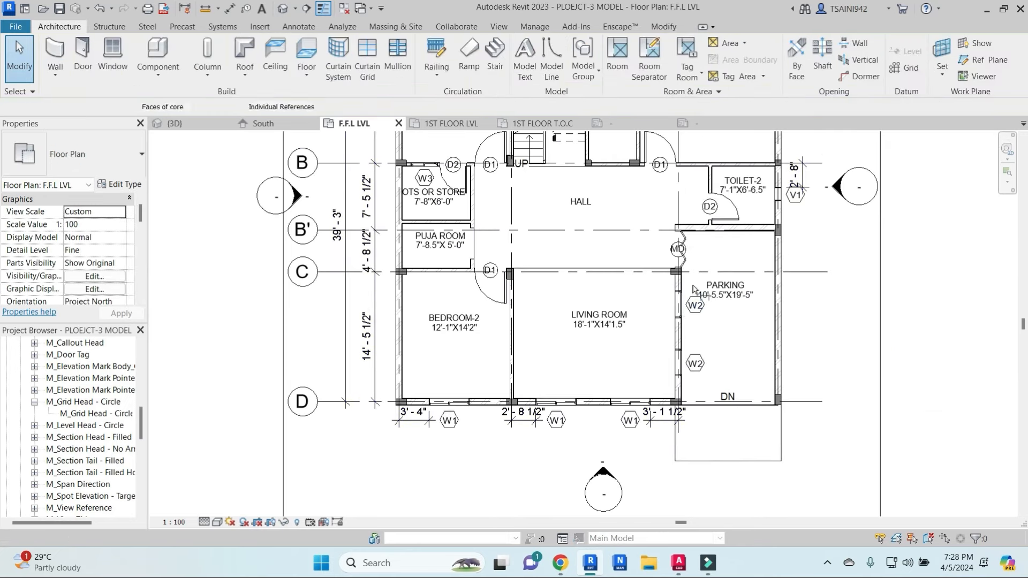
scroll(691, 280, up, 5)
click(705, 259)
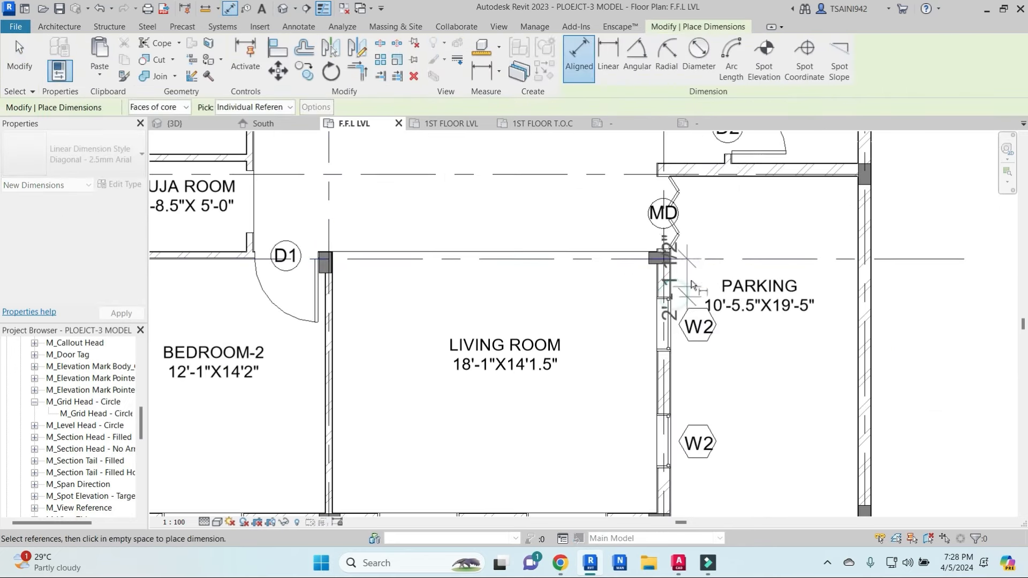
click(628, 283)
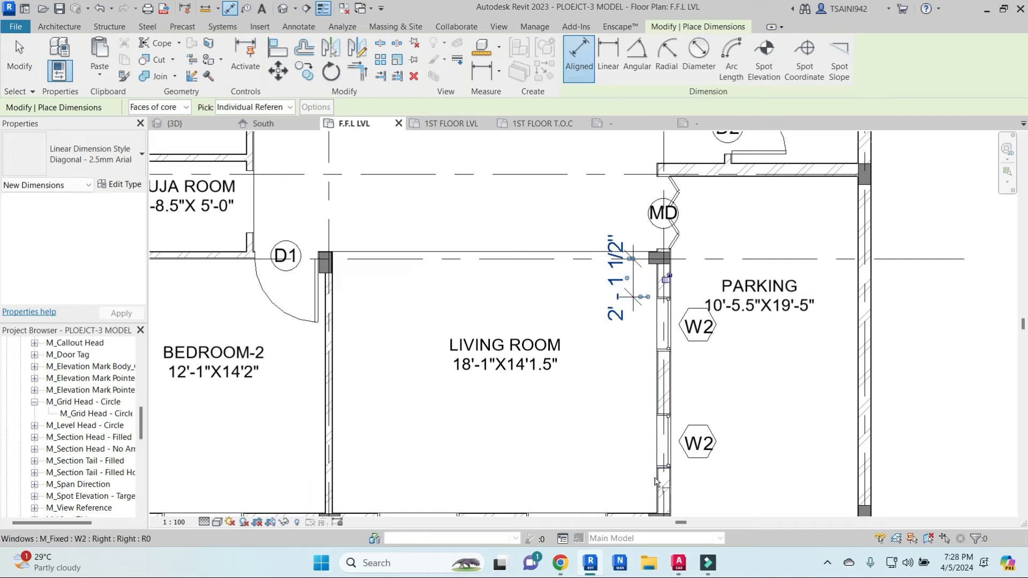
Step: Dimension from grid D to the near edge of the lower W2 window, aligned with the upper W2 window's dimension
middle_drag(678, 492, 675, 399)
click(683, 428)
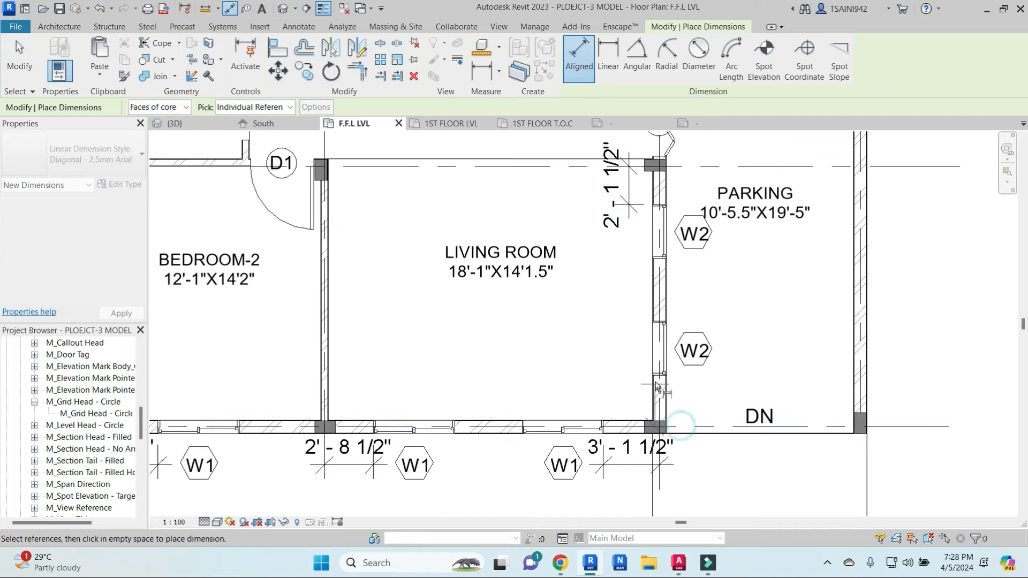
click(654, 377)
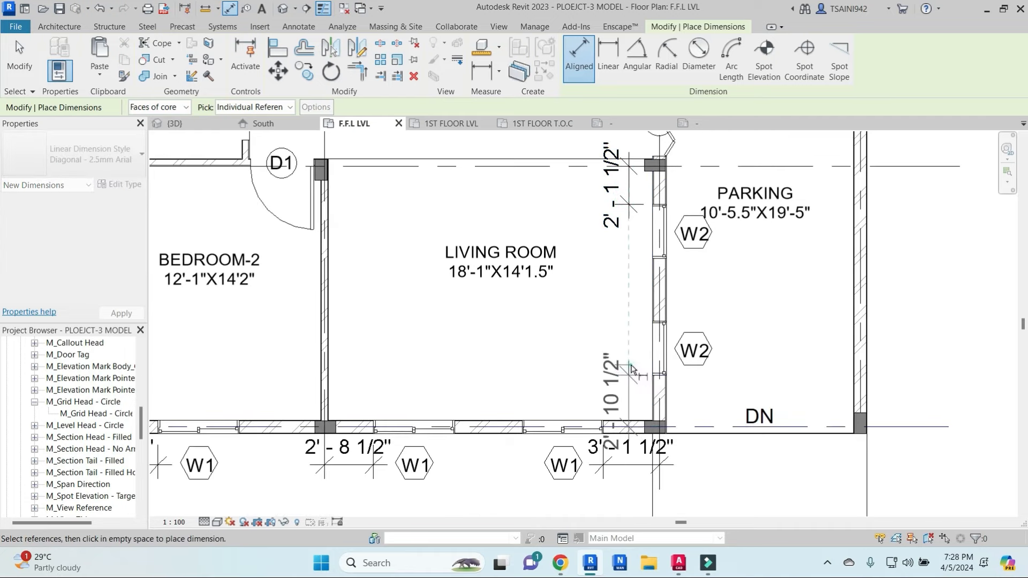
click(632, 370)
key(Escape)
key(Escape)
Step: Move the lower W2 dimension's text up, clear of the wall and the W1 dimension text below
click(628, 370)
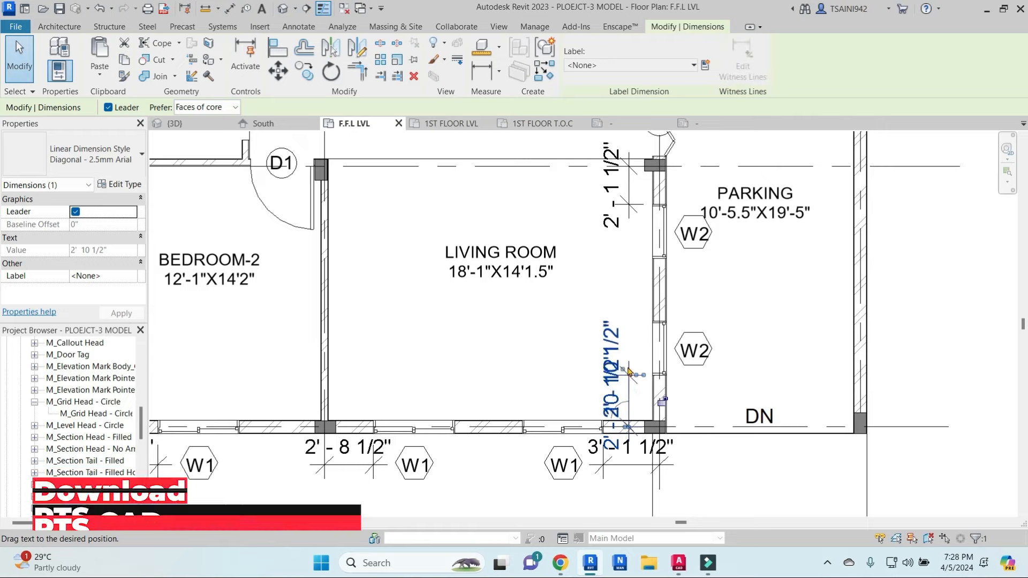
drag(629, 372, 628, 366)
key(Escape)
Step: Switch to the Google Meet call in Chrome, admit the waiting participant, and return to Revit
click(560, 562)
click(451, 498)
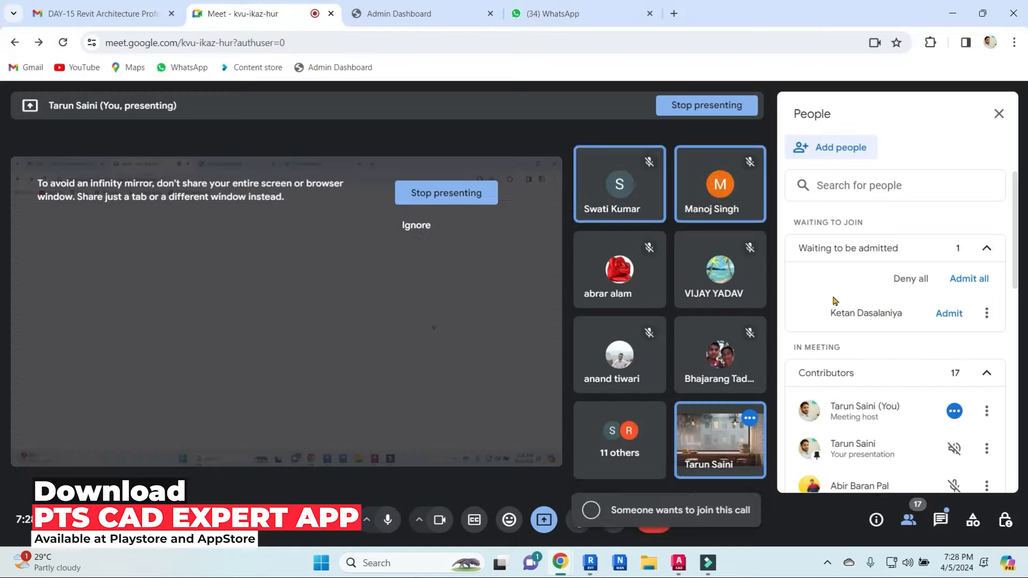
click(949, 313)
key(alt+Tab)
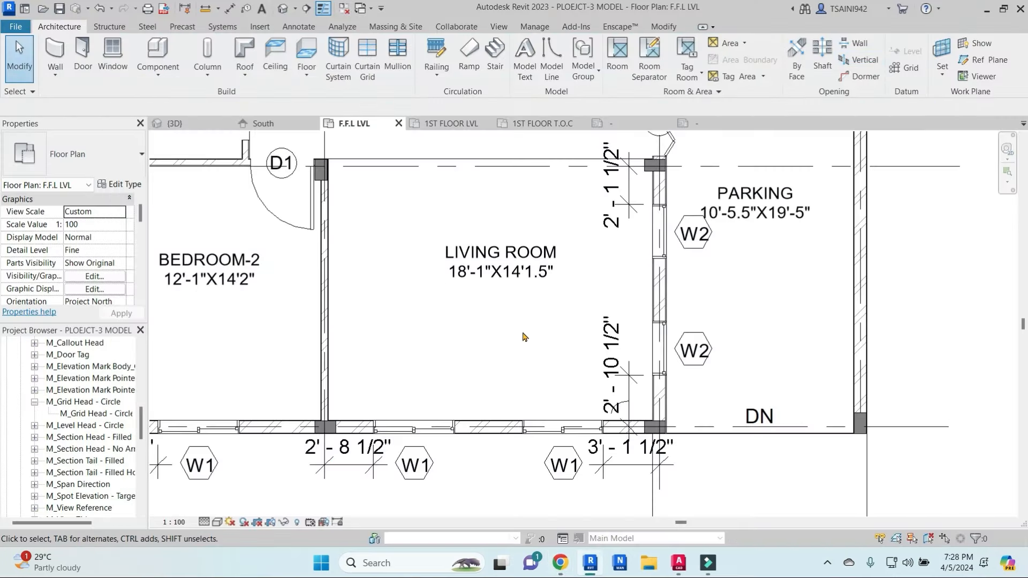
Step: Collapse the family groups in the project browser and start a new sheet under Sheets, opening title block loading
scroll(526, 336, down, 5)
middle_drag(700, 303, 718, 343)
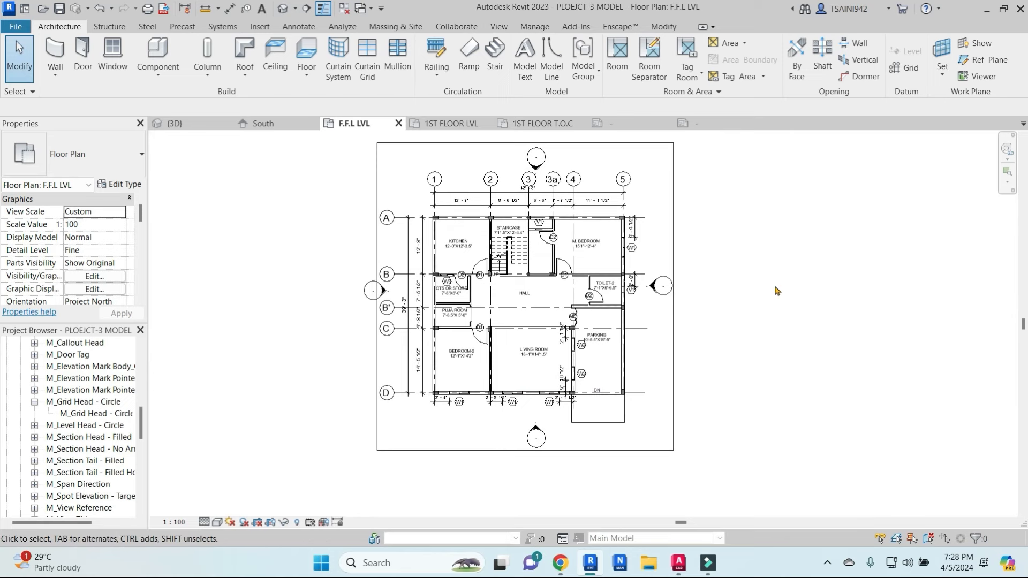
scroll(43, 382, down, 1)
scroll(41, 381, up, 4)
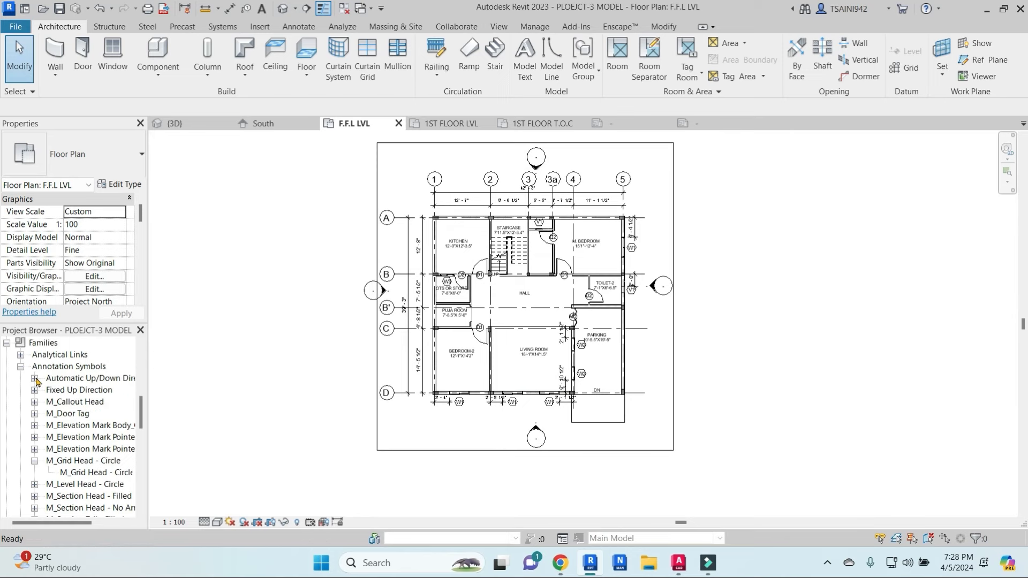
click(21, 391)
click(7, 367)
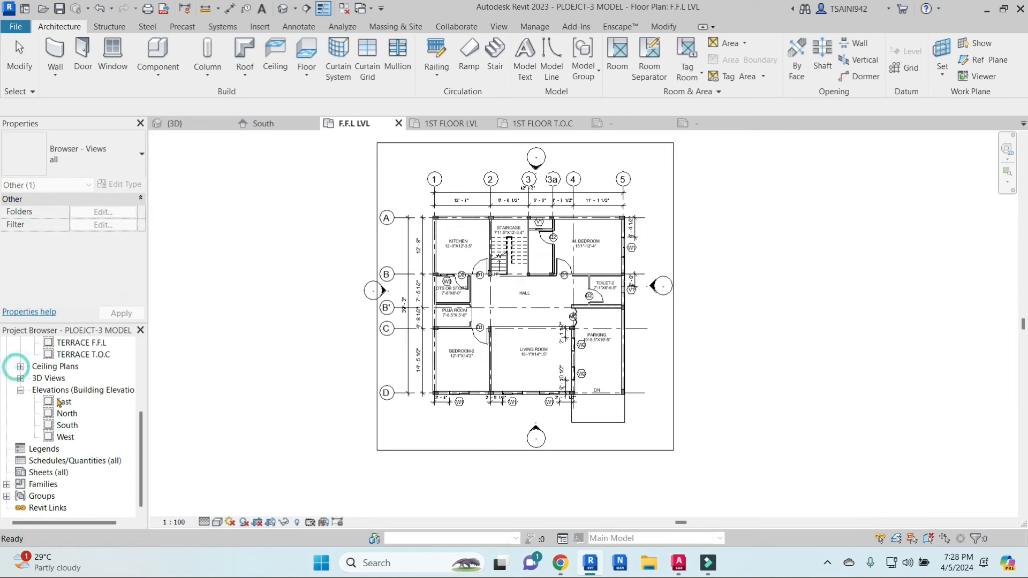
right_click(46, 478)
click(131, 377)
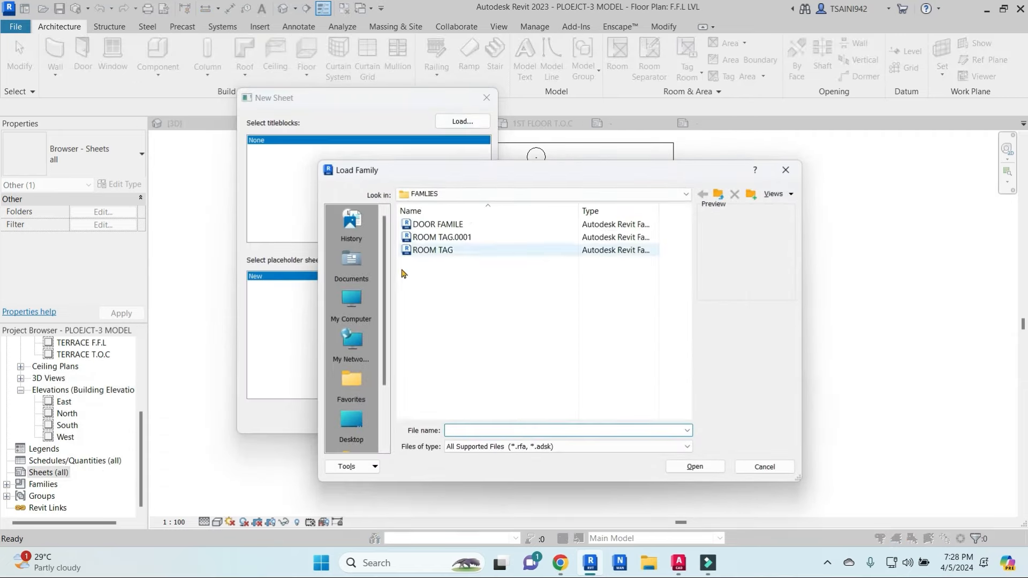
Step: Load the A1 metric title block from the rac2014 lib Titleblocks folder on the Desktop and create the sheet with it
click(351, 420)
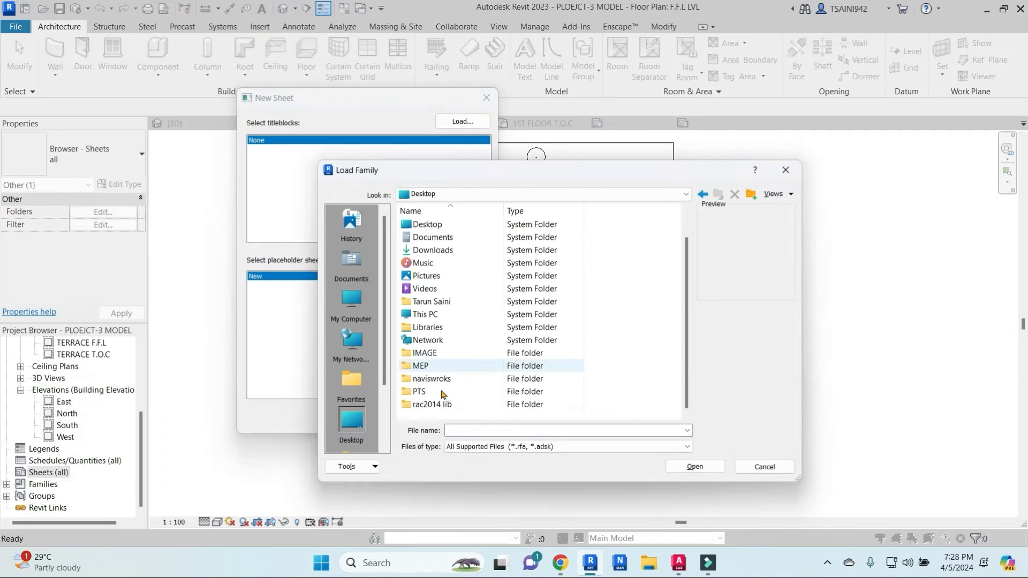
click(426, 404)
double_click(425, 404)
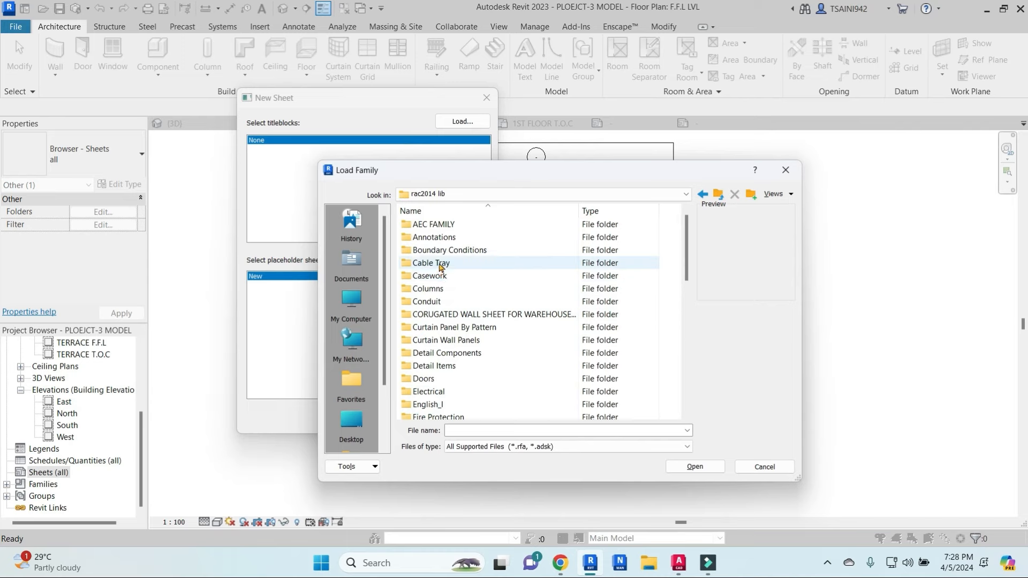
scroll(432, 265, down, 10)
double_click(437, 379)
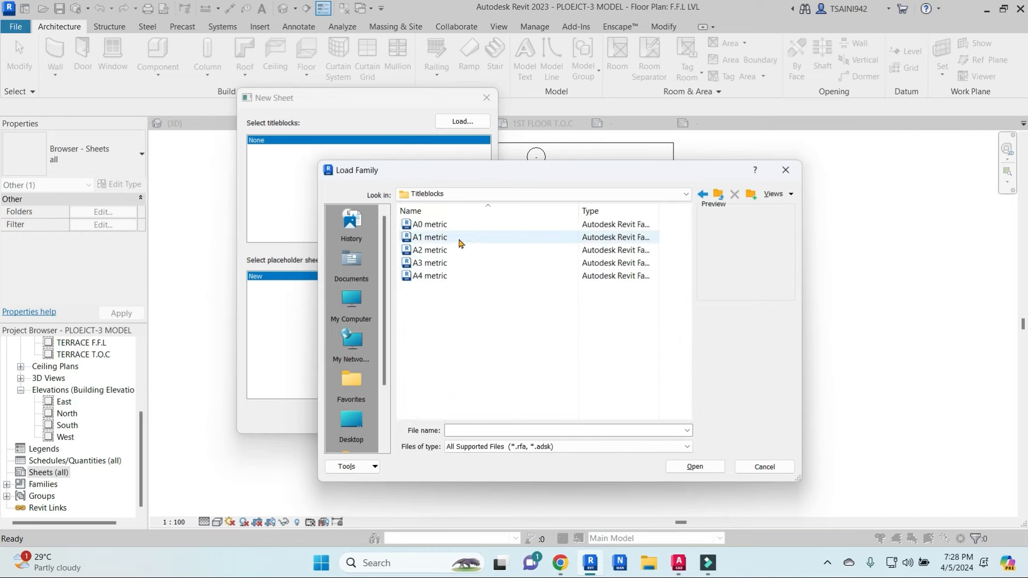
click(442, 225)
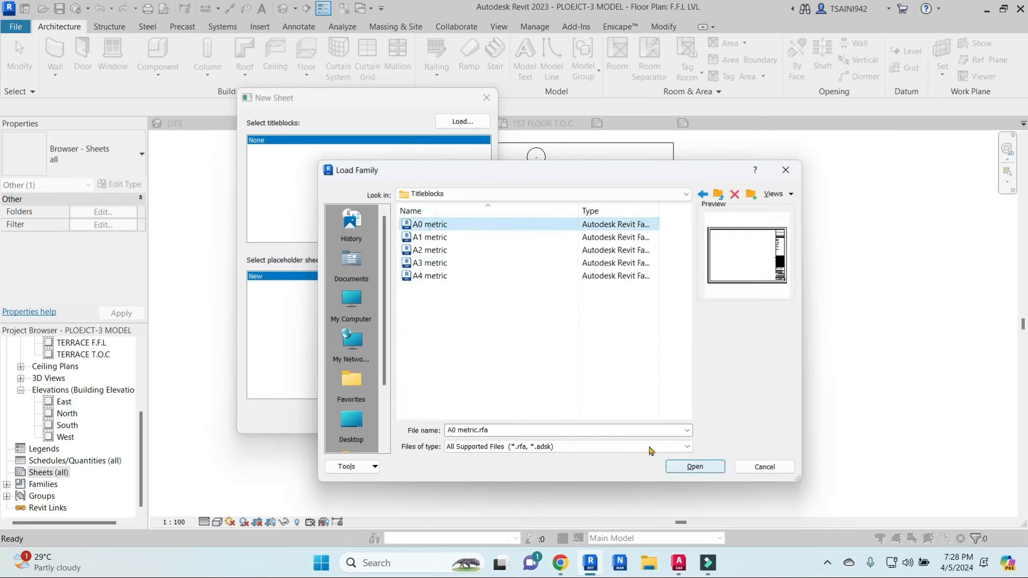
click(438, 238)
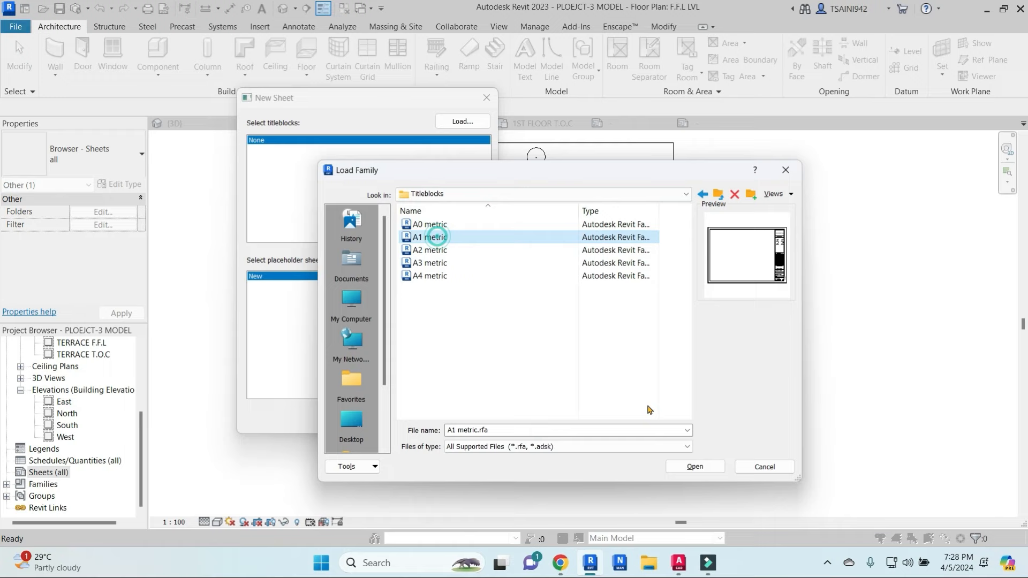
click(696, 467)
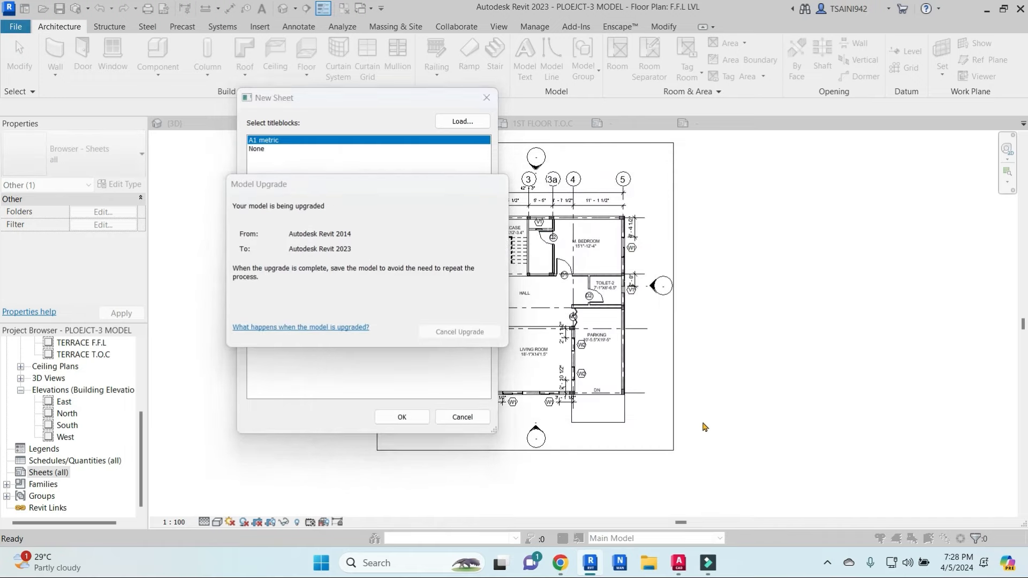
click(402, 417)
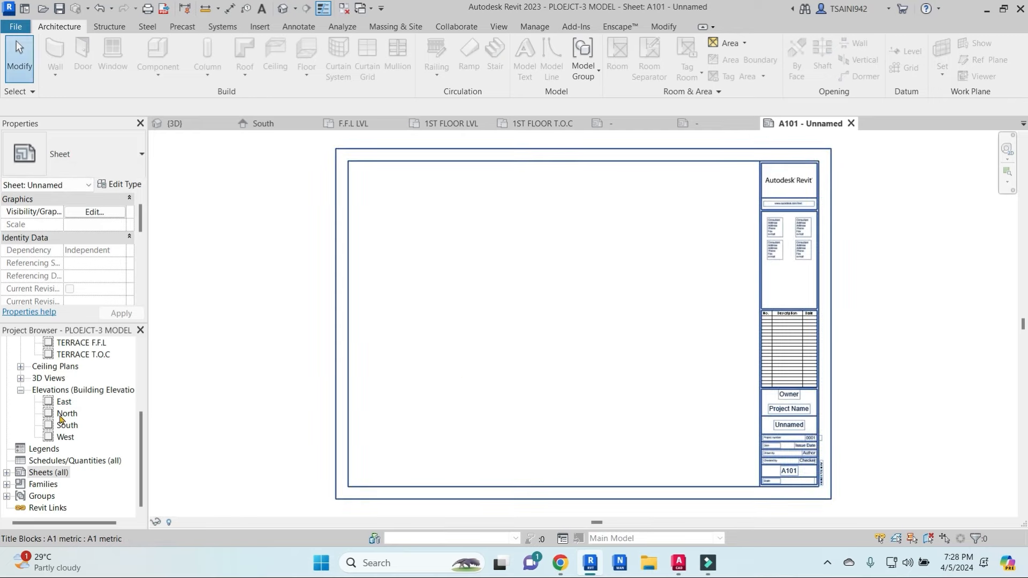
Step: Place the F.F.L LVL floor plan in the upper-left area of sheet A101 and shift its view title slightly right
scroll(70, 417, up, 3)
drag(70, 402, 447, 237)
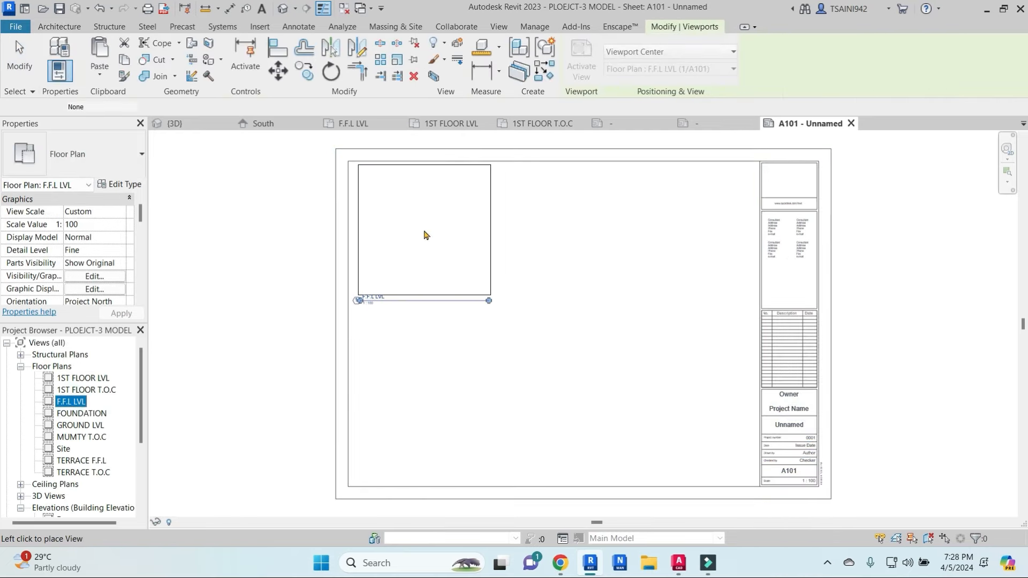
click(394, 329)
scroll(395, 337, up, 5)
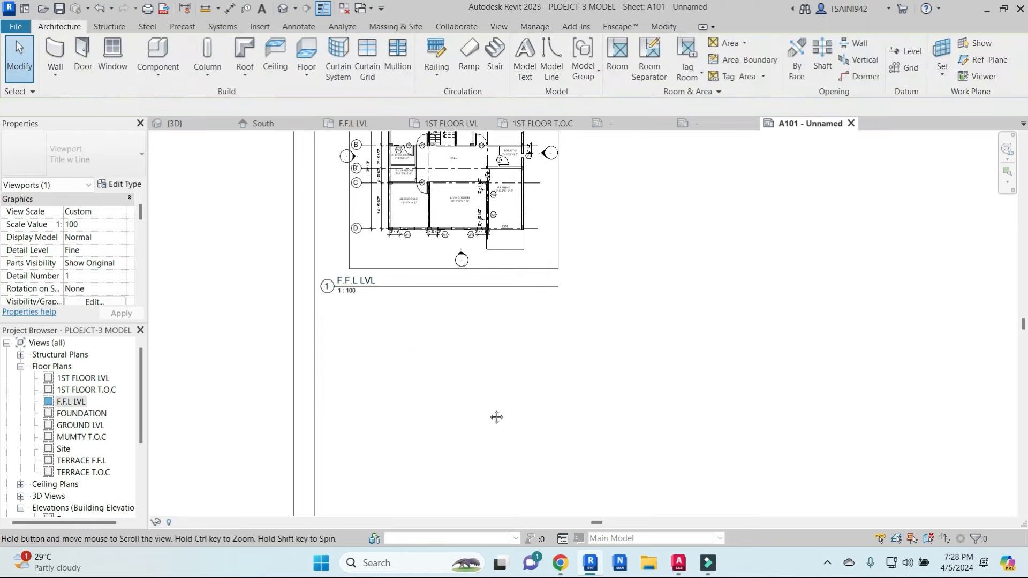
click(423, 373)
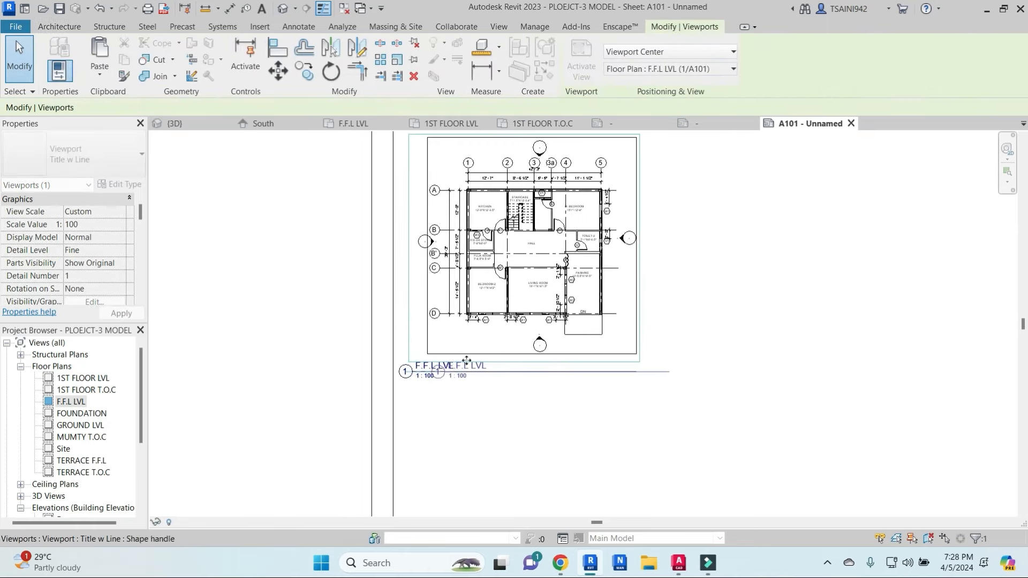
click(625, 328)
Step: Activate the placed F.F.L LVL view, hide the Generic 150mm floor element surrounding the plan, and deactivate the view
scroll(627, 321, up, 3)
double_click(629, 317)
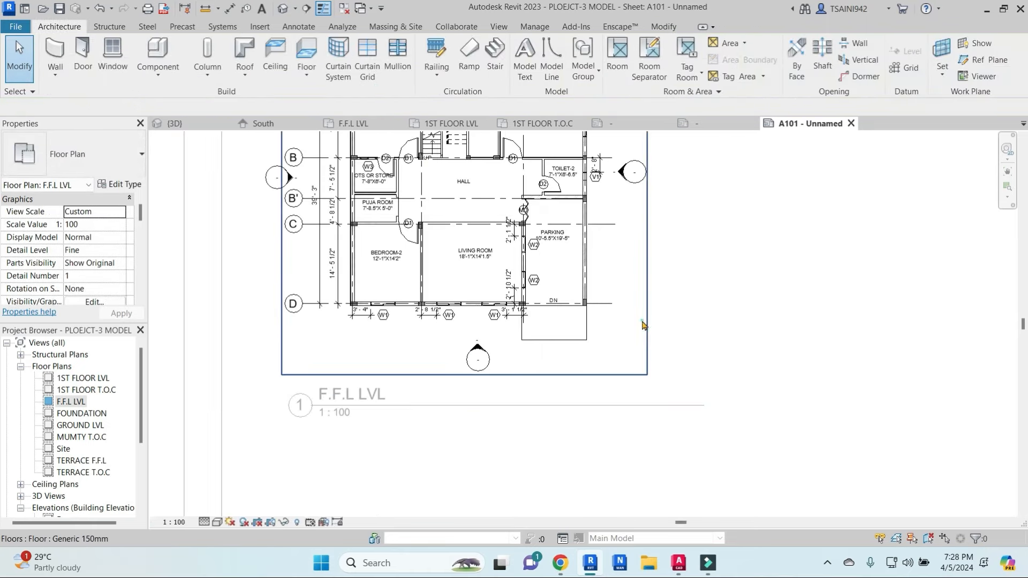
click(638, 323)
right_click(643, 325)
mouse_move(712, 279)
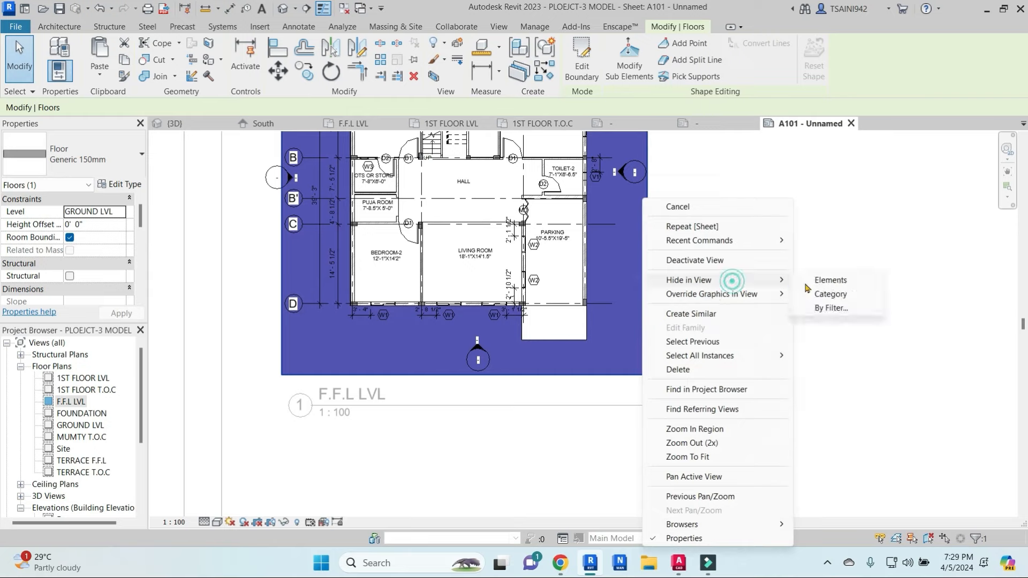
click(828, 280)
scroll(471, 415, down, 3)
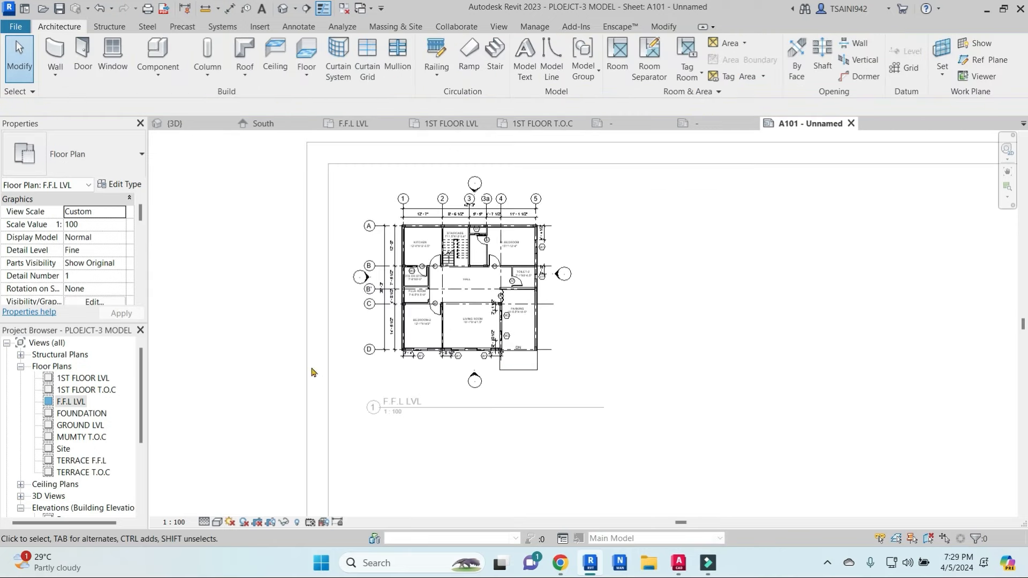
double_click(229, 334)
Step: Open the F.F.L LVL plan and set its underlay range from base GROUND LVL to top 1ST FLOOR T.O.C
scroll(459, 328, up, 3)
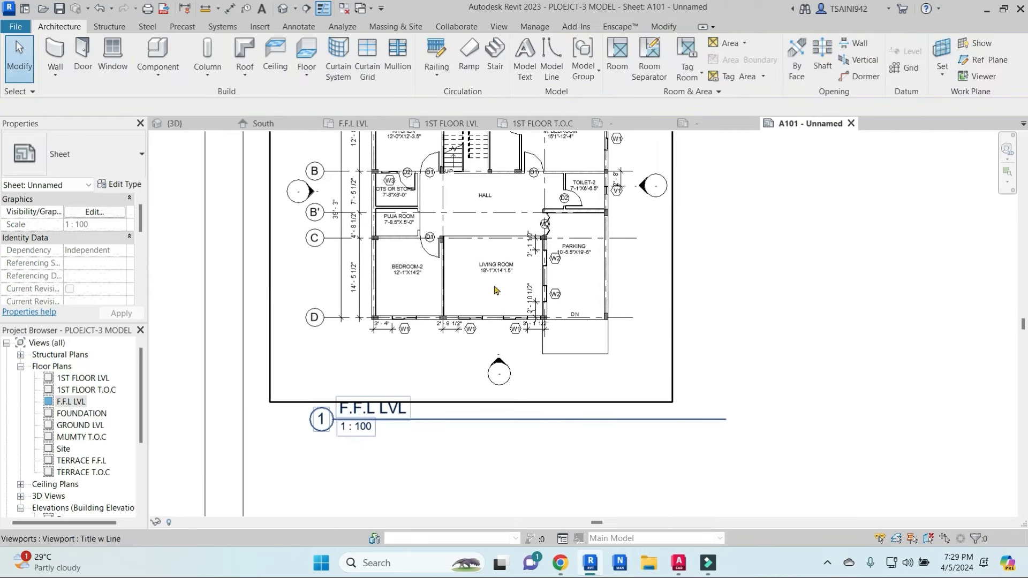
double_click(72, 403)
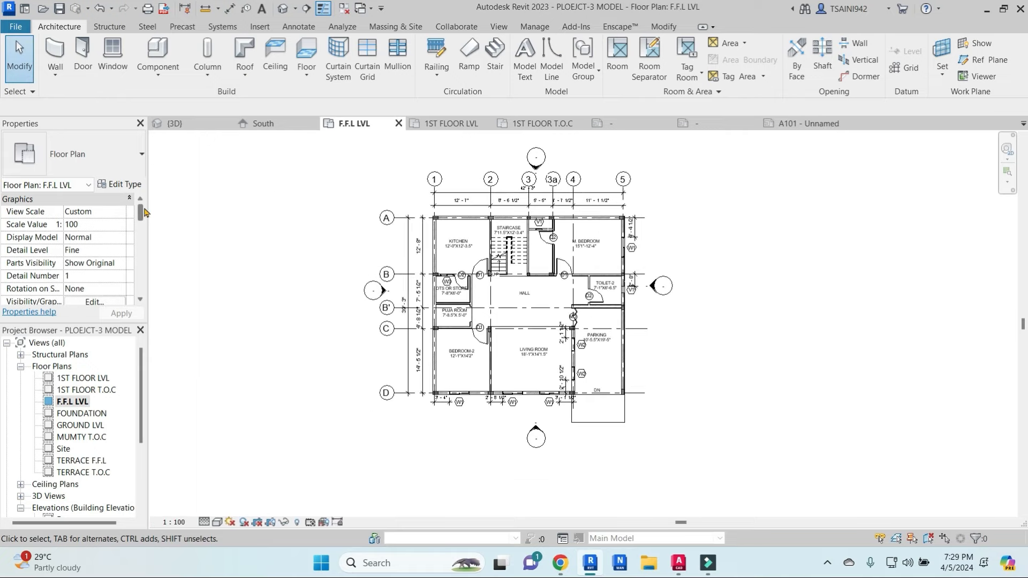
drag(143, 212, 142, 248)
click(123, 237)
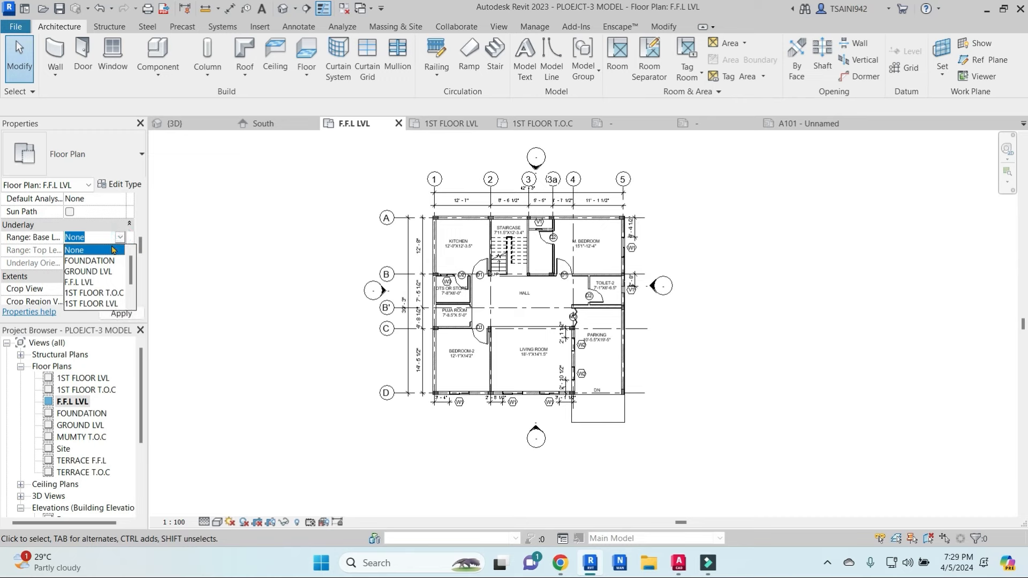
click(90, 272)
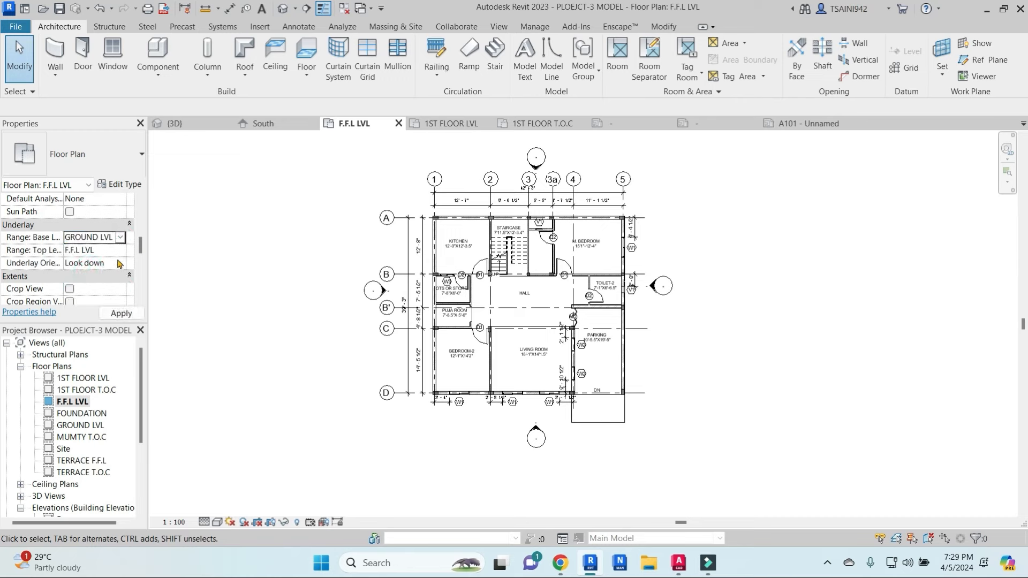
click(119, 250)
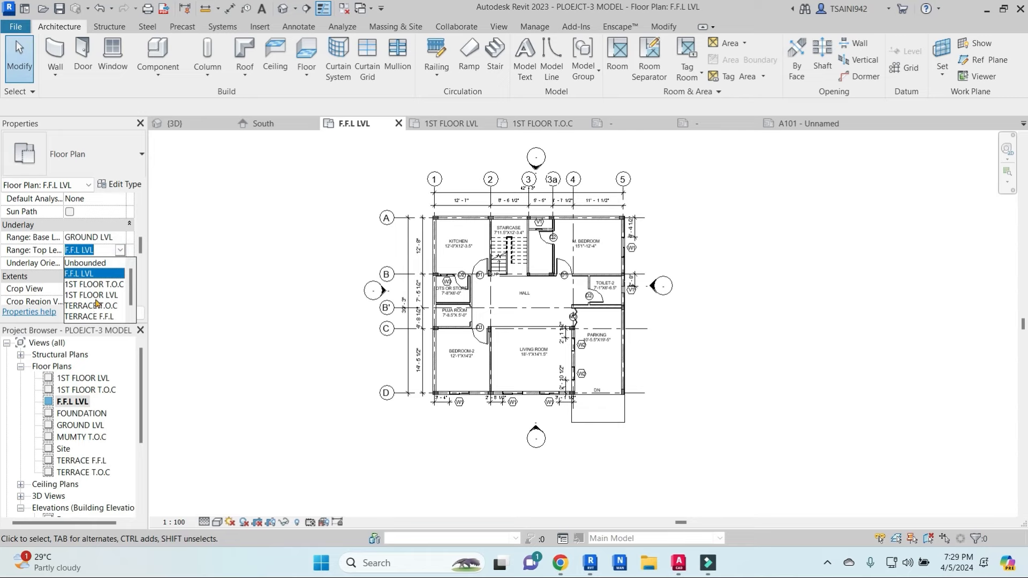
click(108, 286)
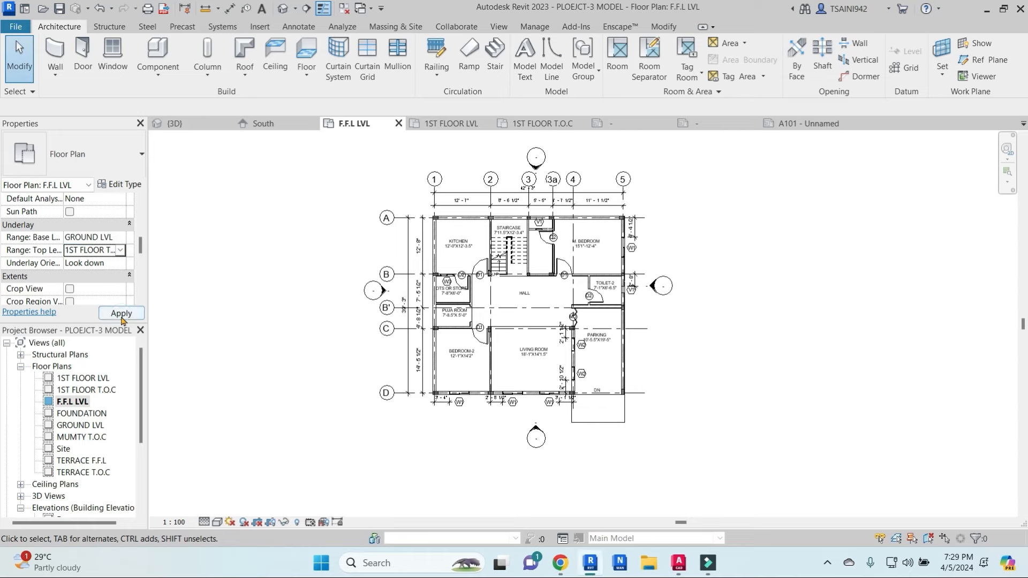
click(121, 313)
Step: Override the project's underlay line pattern with a dashed pattern in the Halftone/Underlay settings
scroll(505, 343, up, 5)
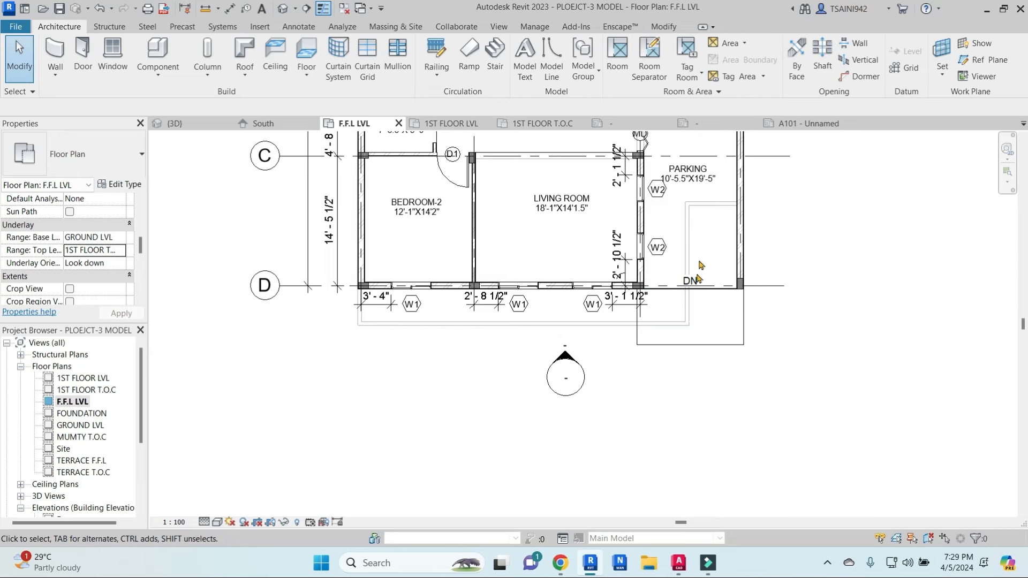
middle_drag(690, 377, 676, 386)
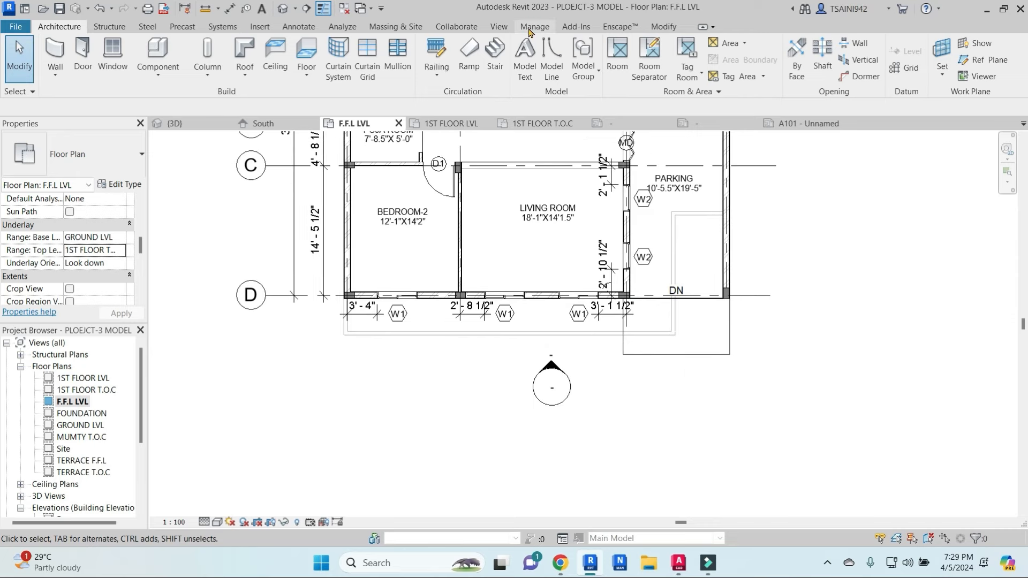
click(534, 30)
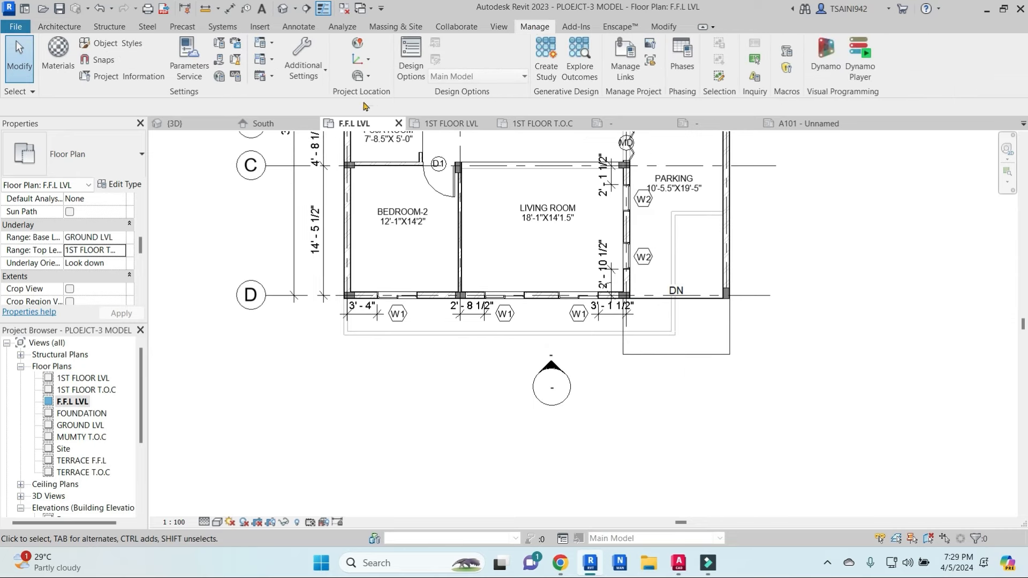
click(303, 62)
click(342, 279)
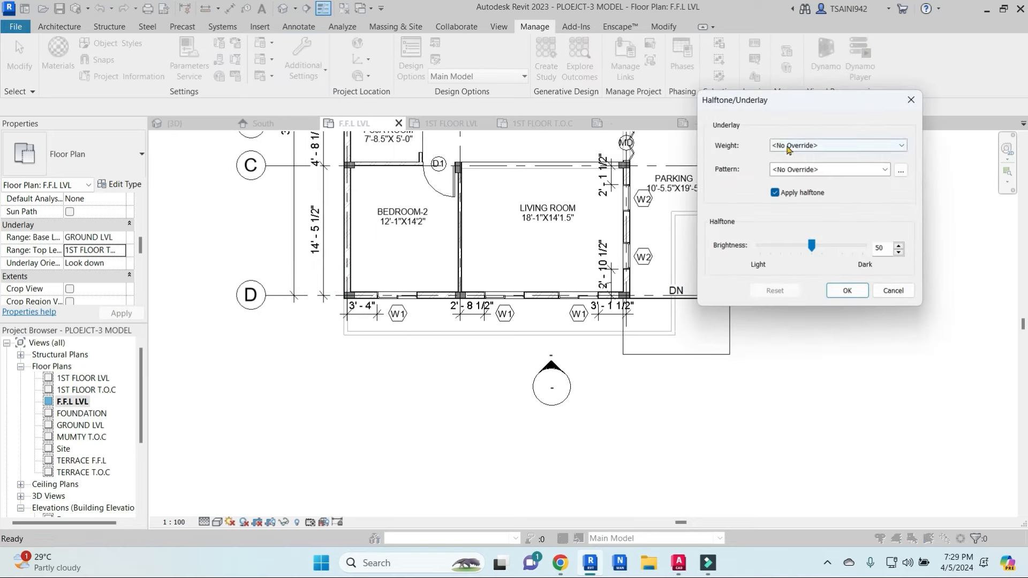
click(879, 170)
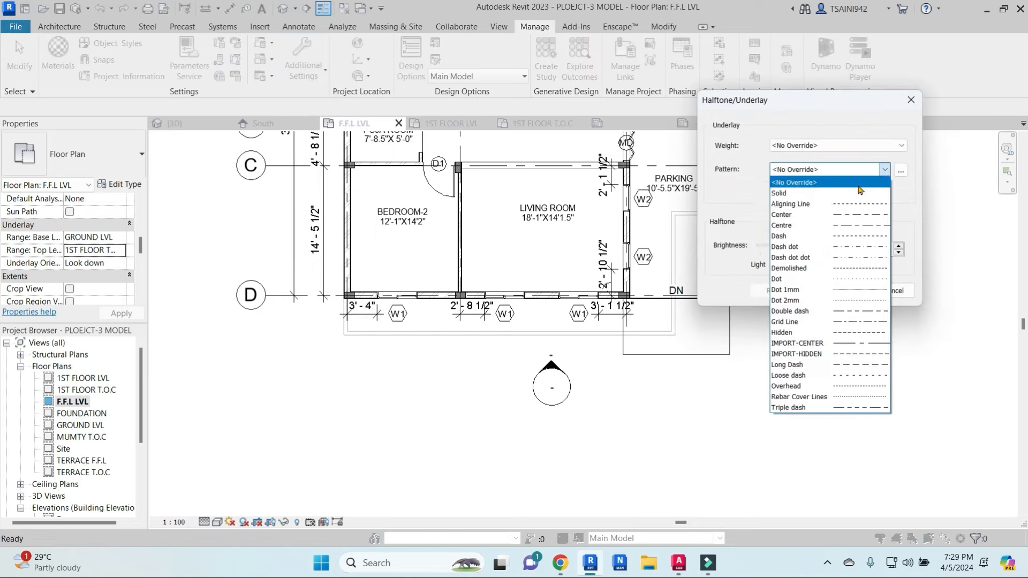
click(862, 184)
click(848, 291)
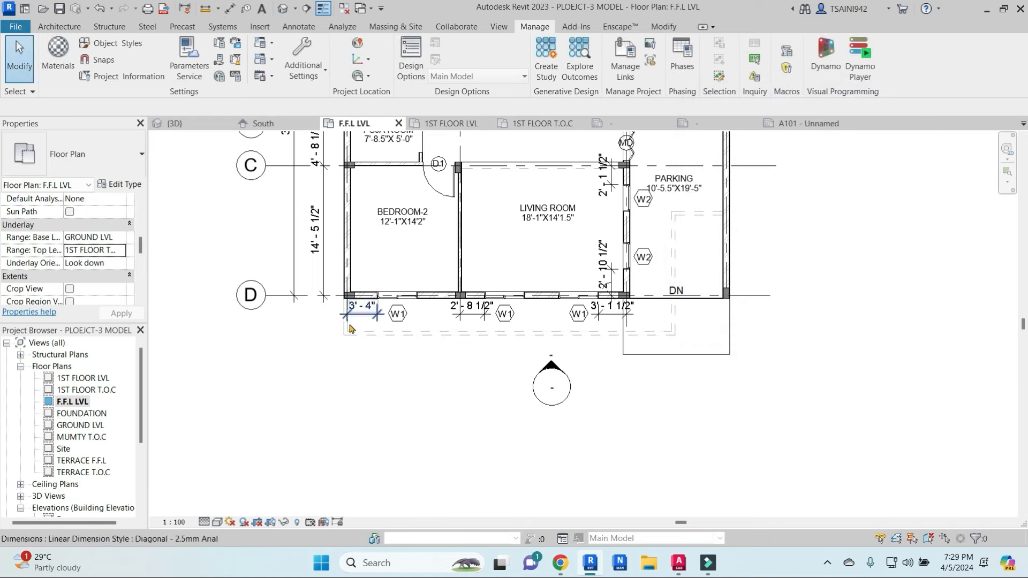
Step: Review the dashed underlay outline on the F.F.L LVL plan, both in its own view and on sheet A101
scroll(680, 316, down, 2)
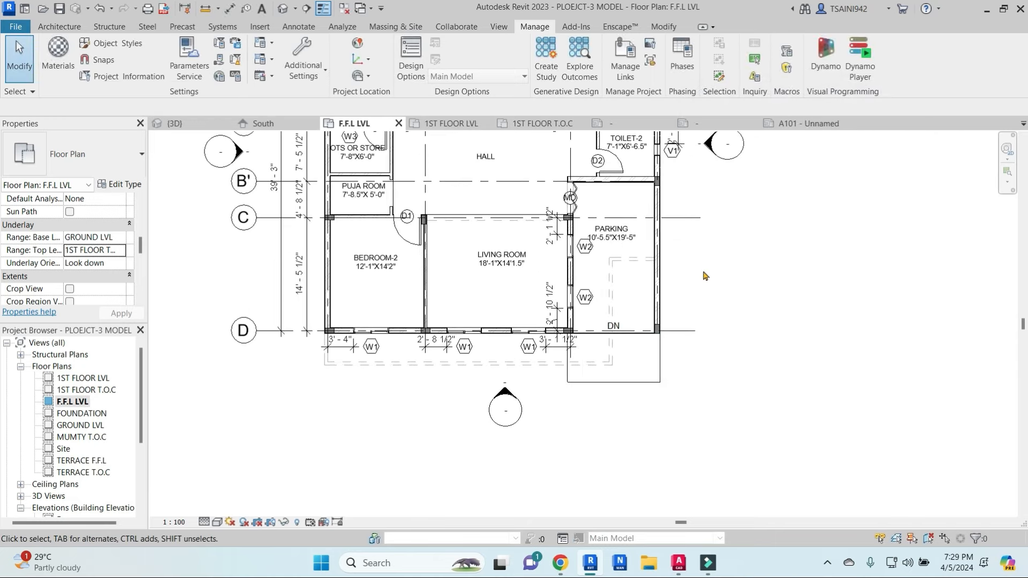
scroll(700, 280, down, 1)
scroll(517, 234, up, 1)
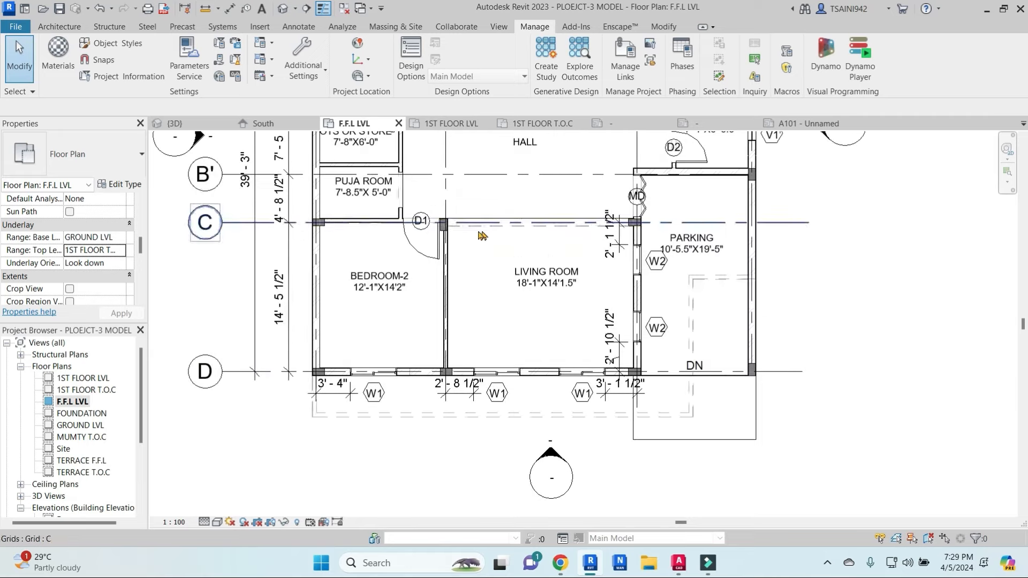
scroll(561, 193, down, 2)
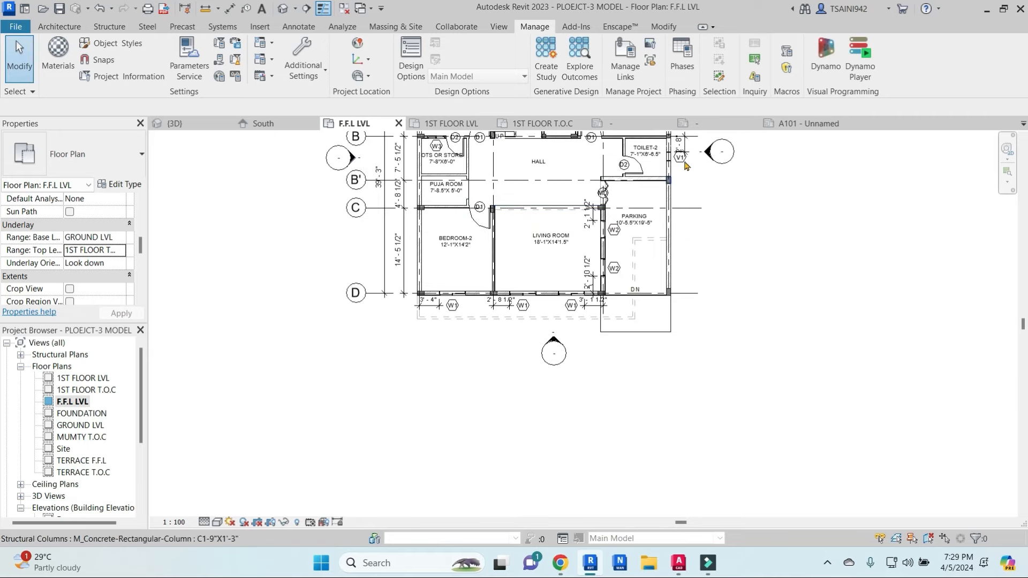
scroll(594, 311, down, 2)
scroll(595, 313, down, 1)
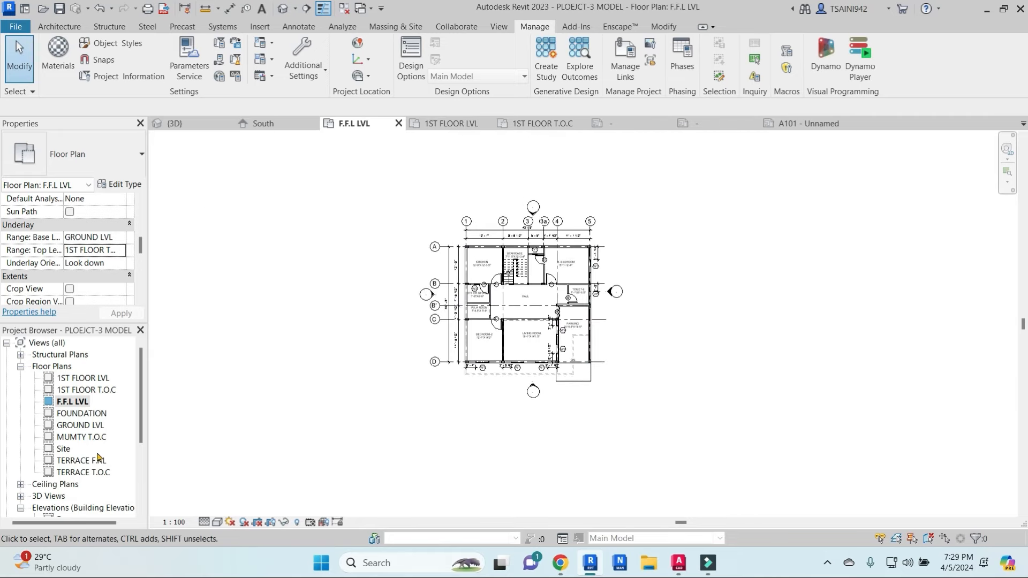
scroll(59, 444, down, 3)
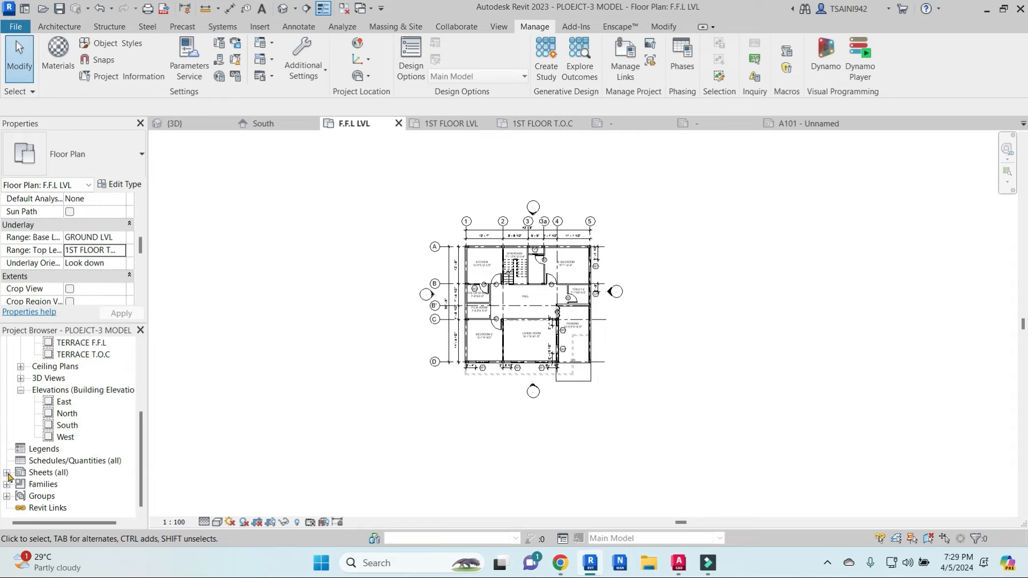
click(6, 472)
double_click(64, 484)
middle_drag(541, 344, 665, 410)
middle_drag(709, 329, 713, 309)
scroll(493, 202, up, 2)
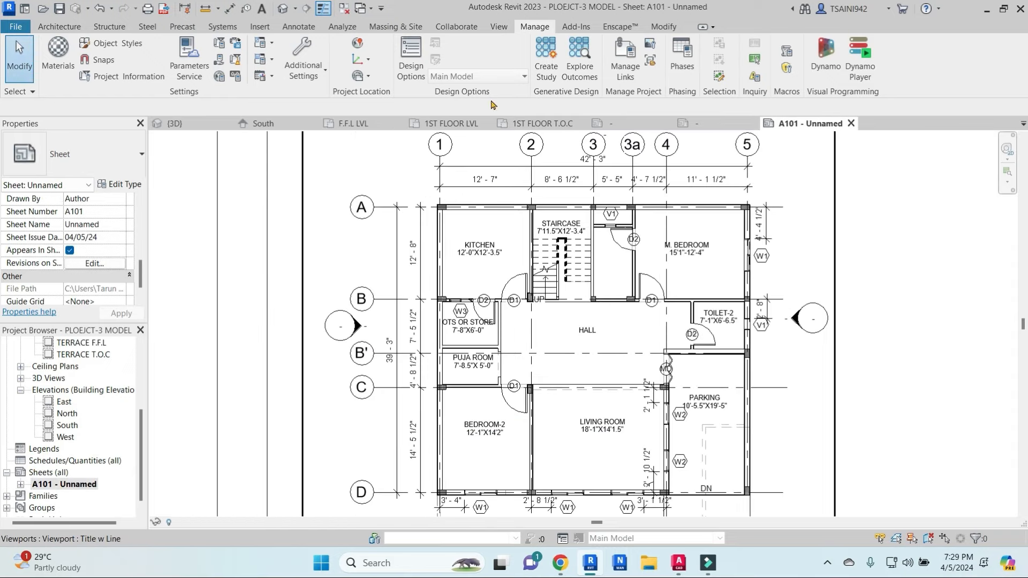
Step: Activate the placed plan view and add a two-segment leader note reading ROOF PROJECTION ABOVE, pointing at the dashed outline below BEDROOM-2
click(301, 27)
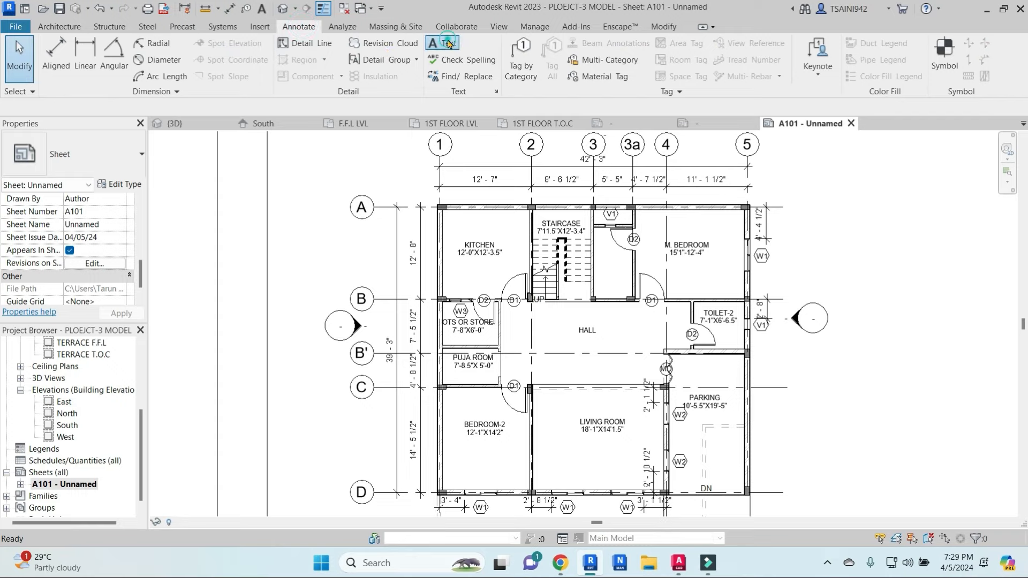
scroll(477, 254, down, 4)
middle_drag(477, 257, 509, 166)
scroll(500, 337, up, 4)
key(Escape)
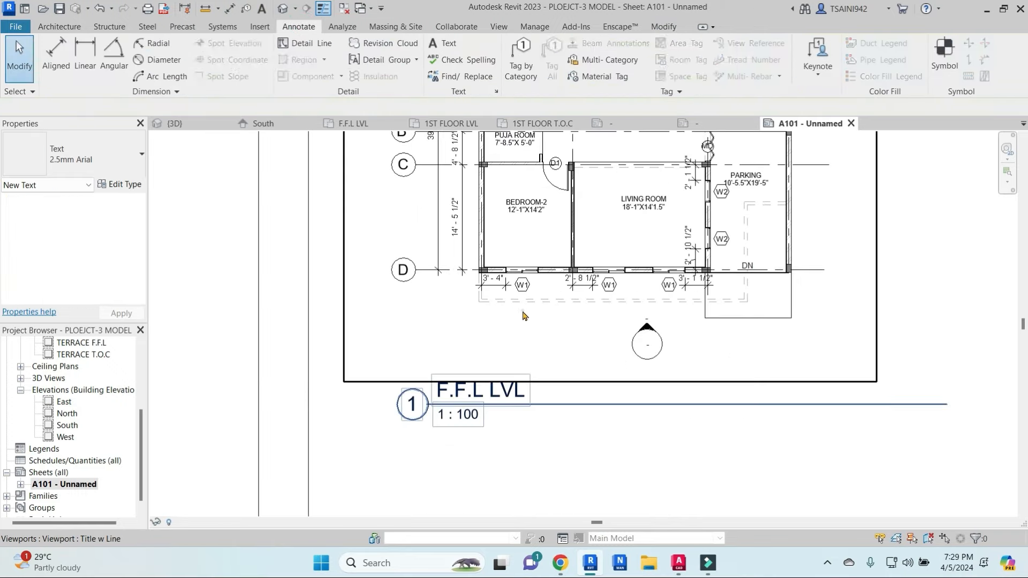
double_click(522, 311)
click(447, 43)
scroll(491, 295, up, 2)
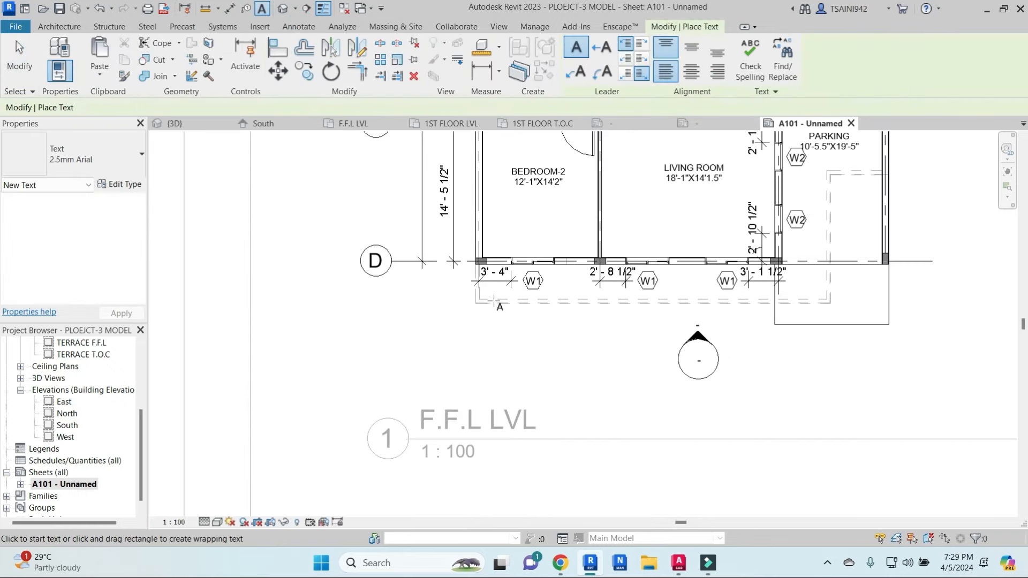
click(491, 301)
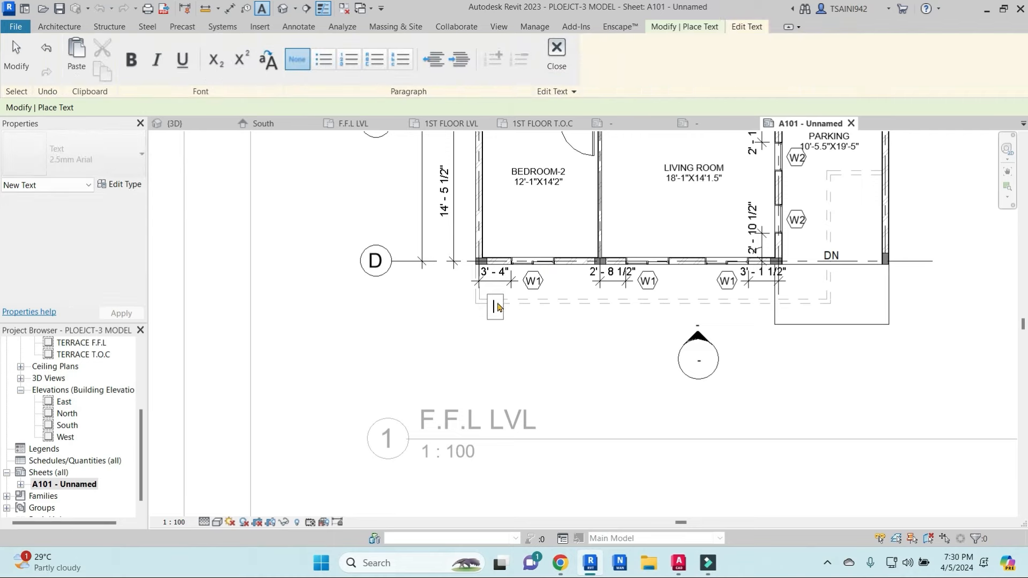
click(555, 64)
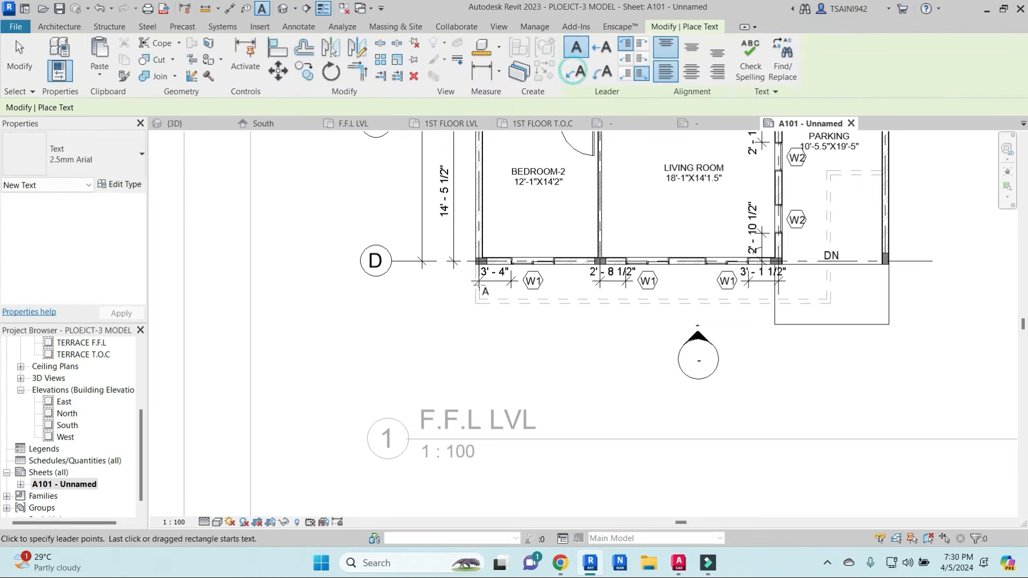
click(439, 323)
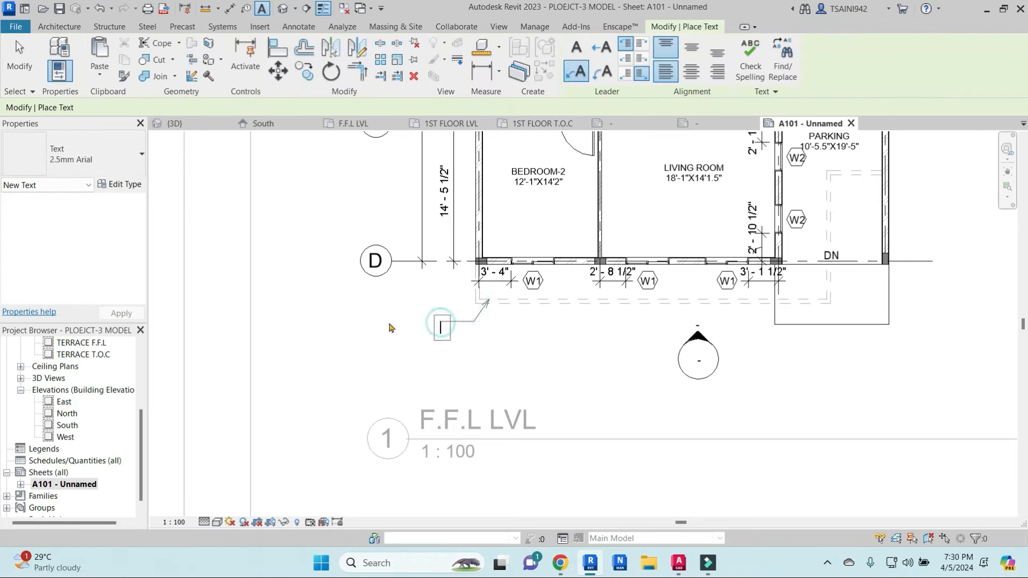
text(ROOF PROJECTION ABOVE)
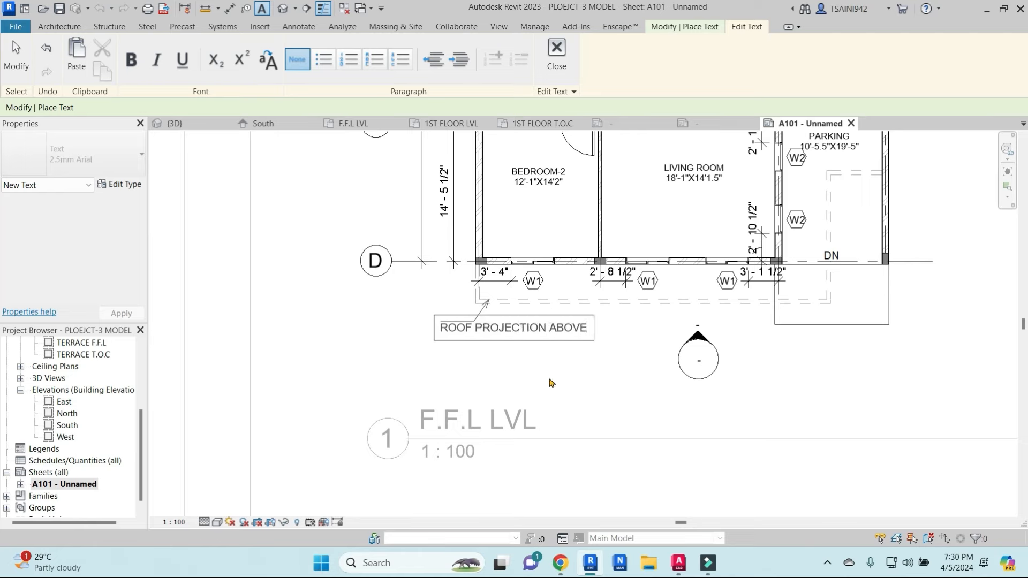
click(551, 383)
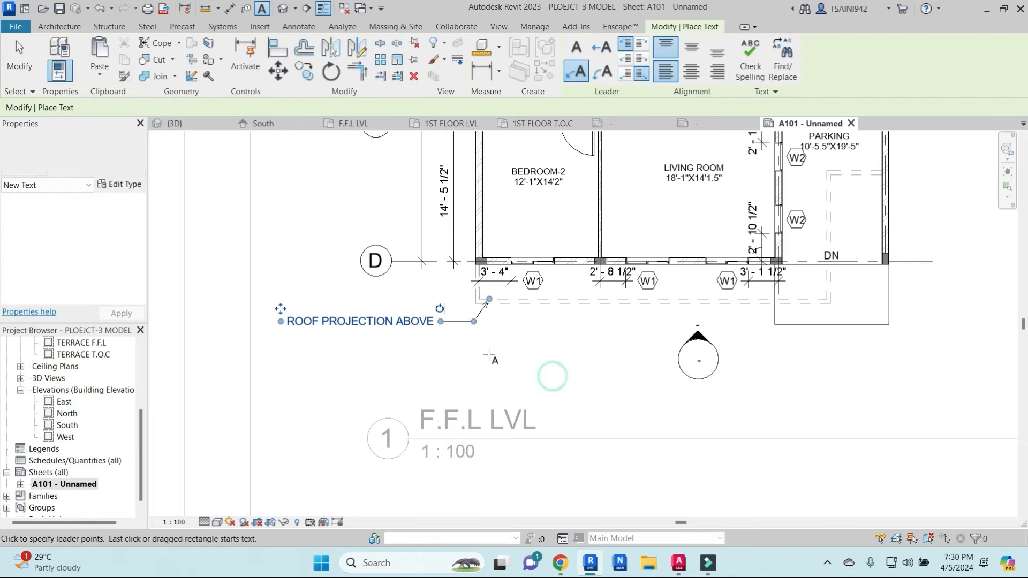
Step: Break the roof projection note so ABOVE sits on a second line, and move the note closer to its leader
key(Escape)
click(395, 322)
click(396, 323)
key(Return)
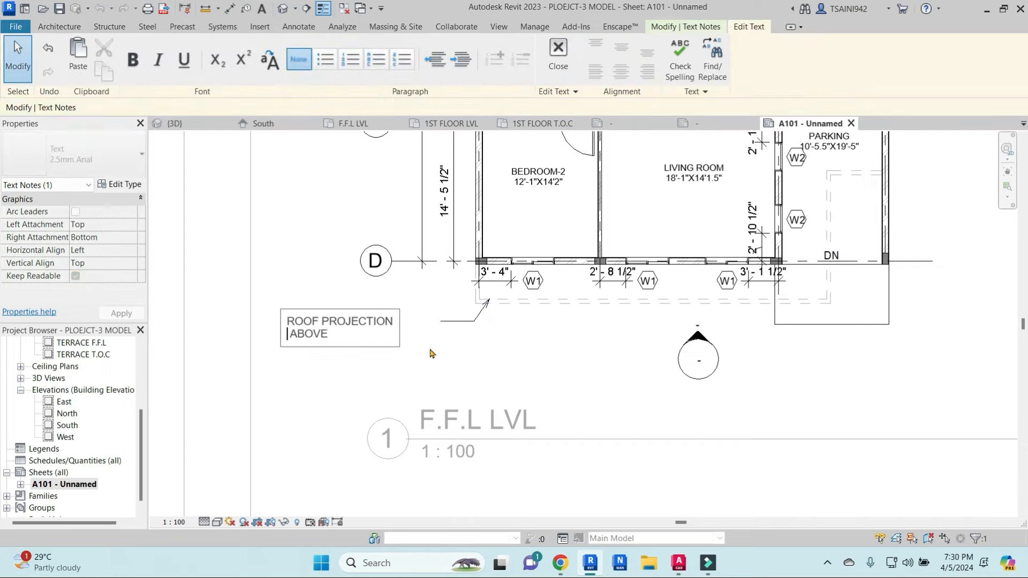
click(280, 309)
drag(280, 309, 308, 309)
drag(501, 334, 470, 342)
click(474, 347)
Step: Deactivate the plan view and shorten its F.F.L LVL title line to end beneath the plan's parking area
scroll(506, 331, down, 5)
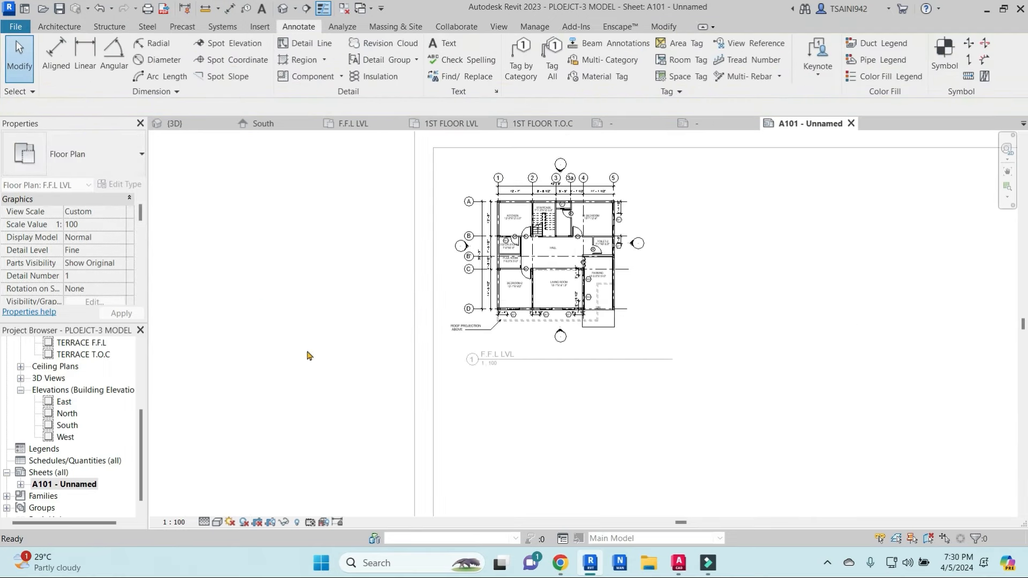
double_click(307, 352)
middle_drag(631, 427, 595, 421)
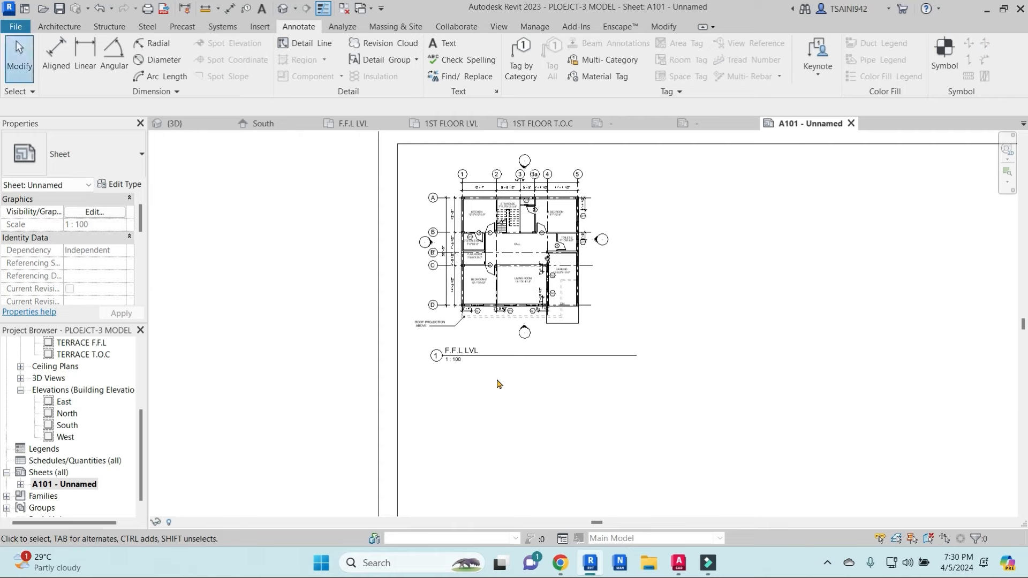
click(490, 356)
scroll(514, 370, up, 3)
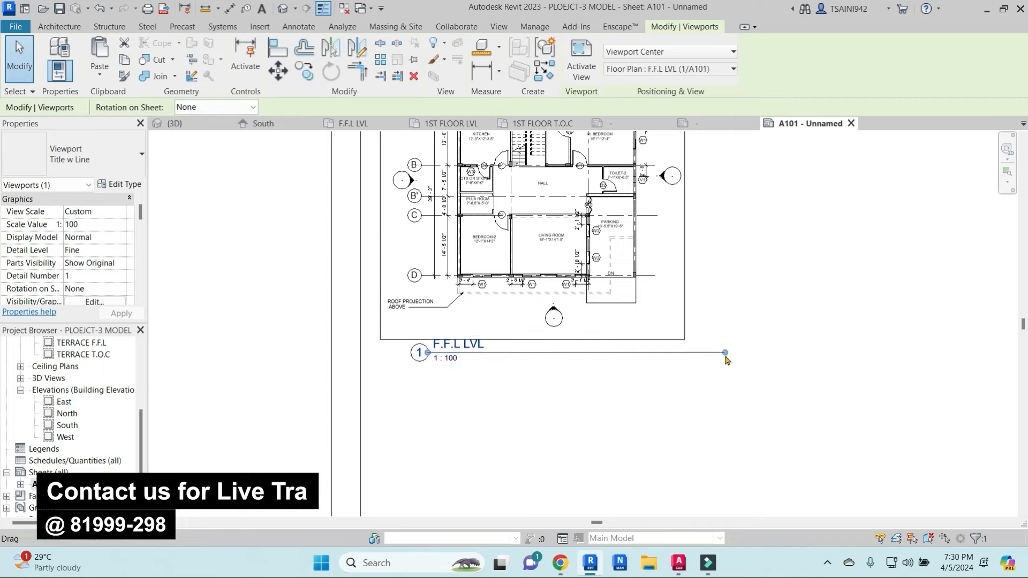
drag(724, 353, 610, 352)
Step: Open the East elevation to examine the building levels, and return to sheet A101
scroll(70, 438, down, 1)
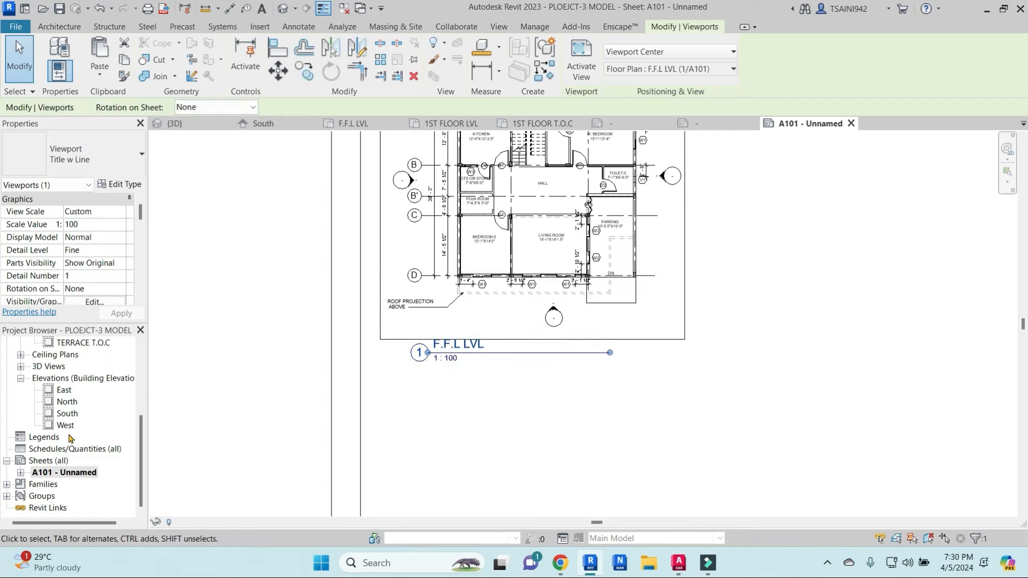
double_click(64, 390)
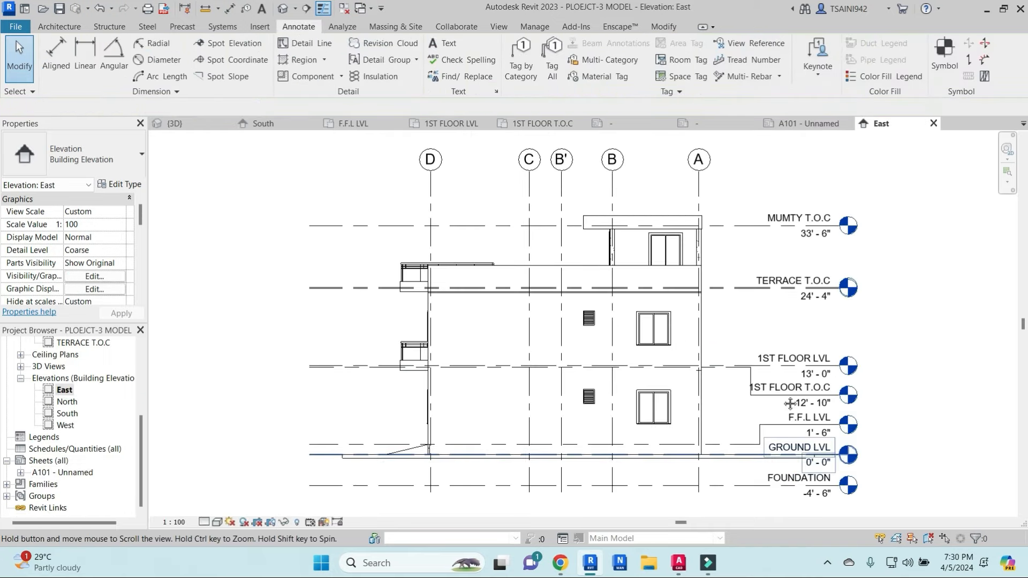
scroll(784, 389, up, 2)
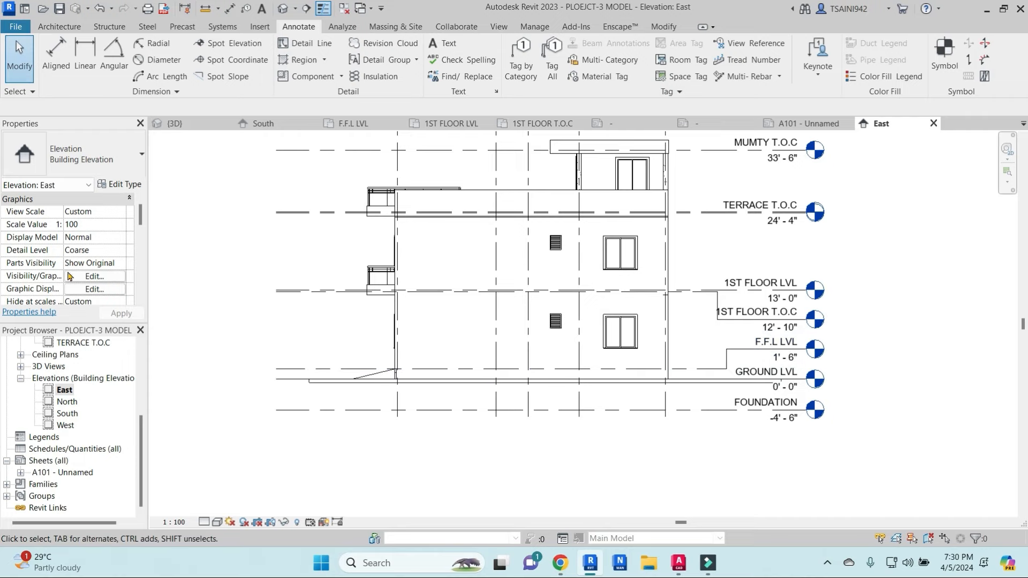
double_click(64, 472)
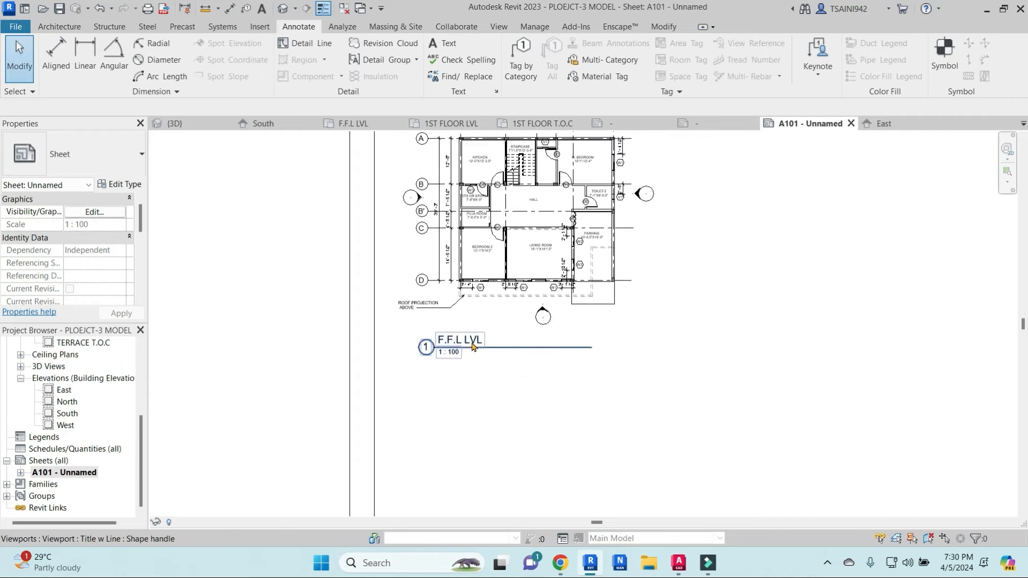
Step: Set the F.F.L LVL viewport's title on sheet to GROUND FLOOR PLAN and shorten its title line further
click(473, 347)
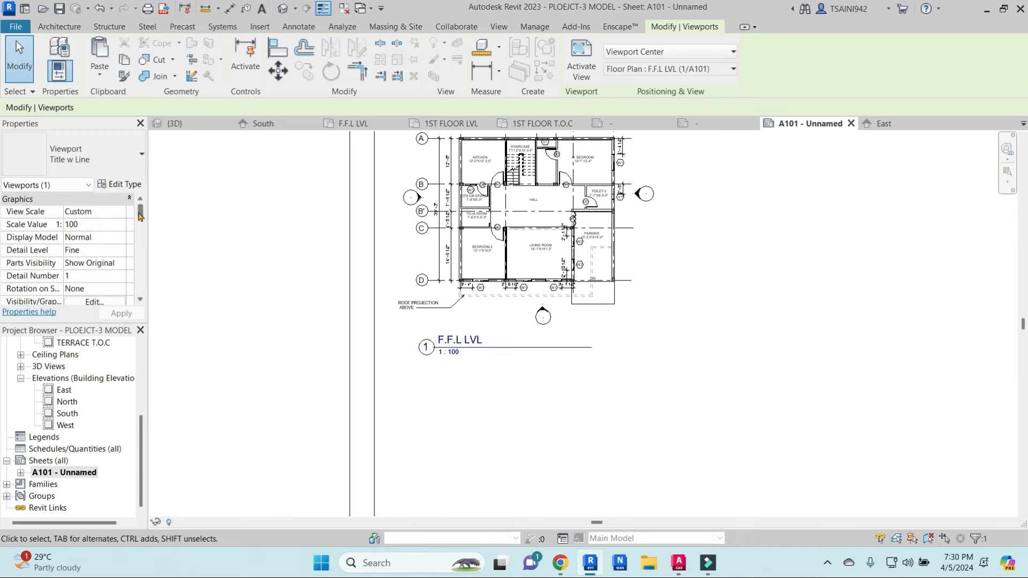
drag(140, 214, 139, 275)
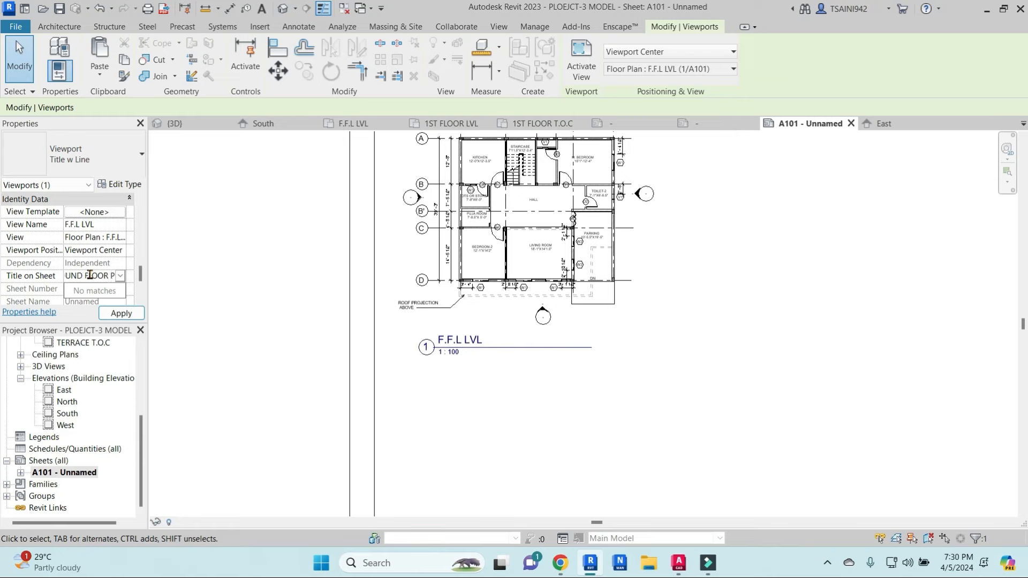
click(121, 314)
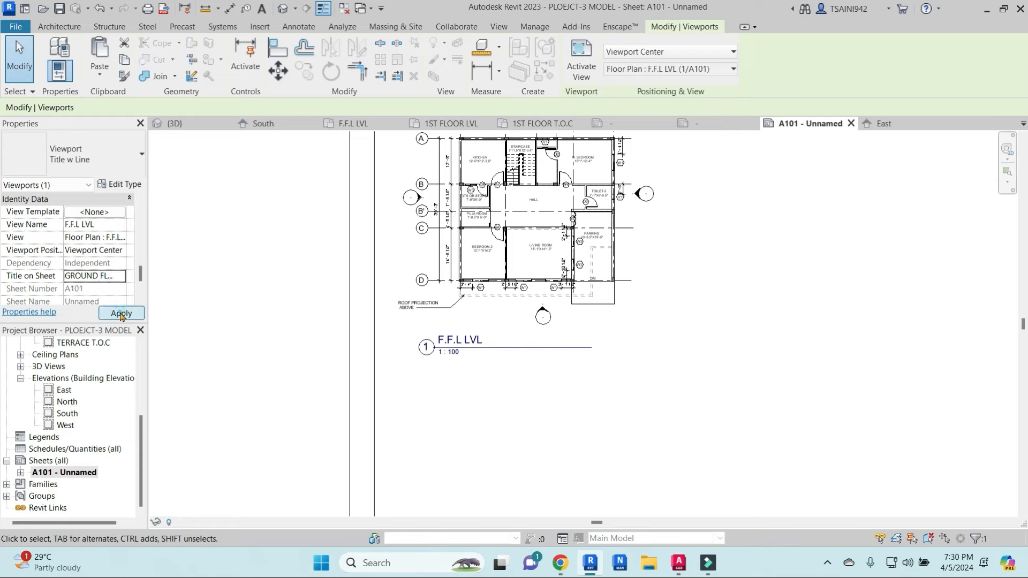
click(574, 378)
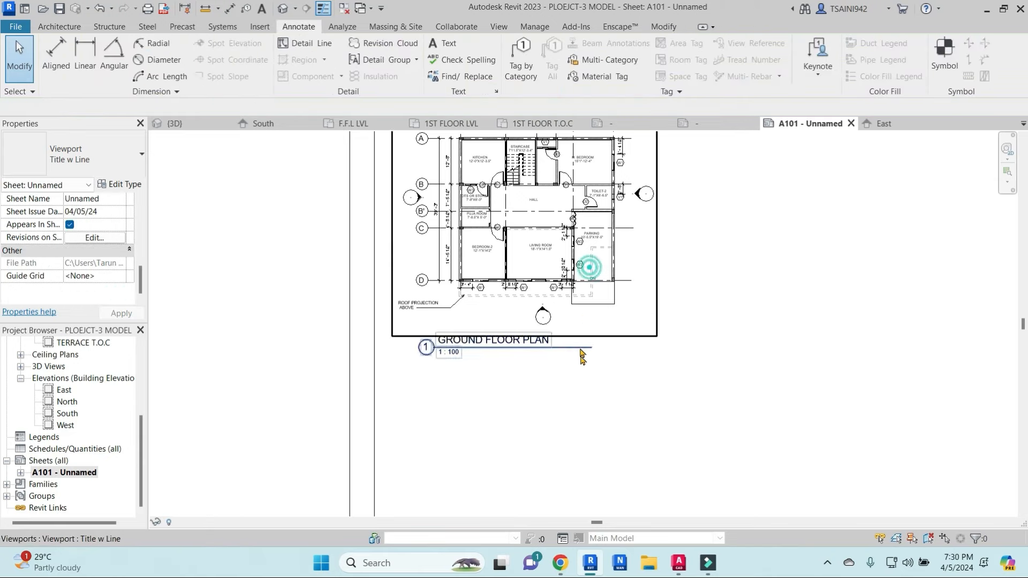
click(601, 285)
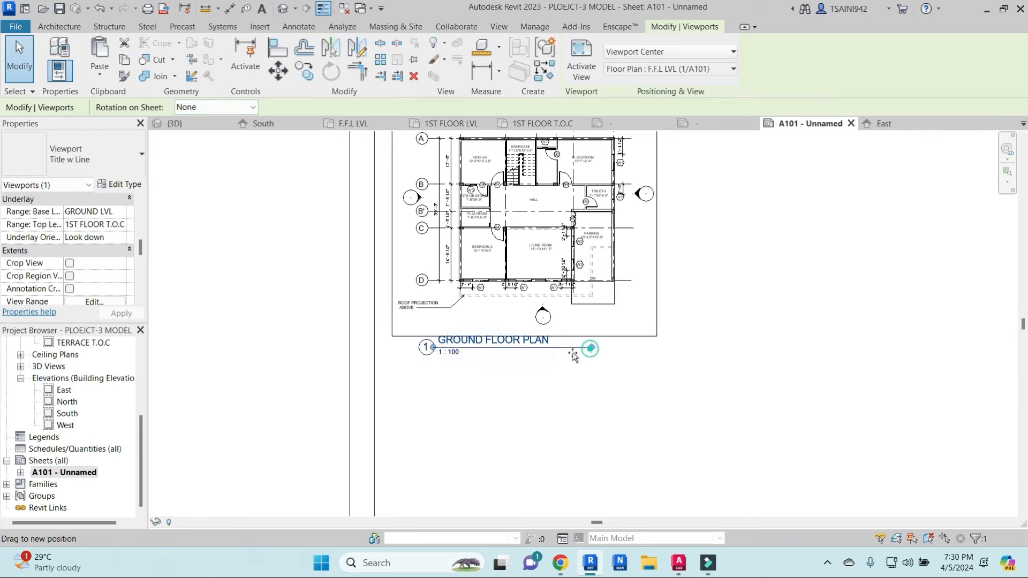
click(519, 418)
scroll(597, 275, down, 4)
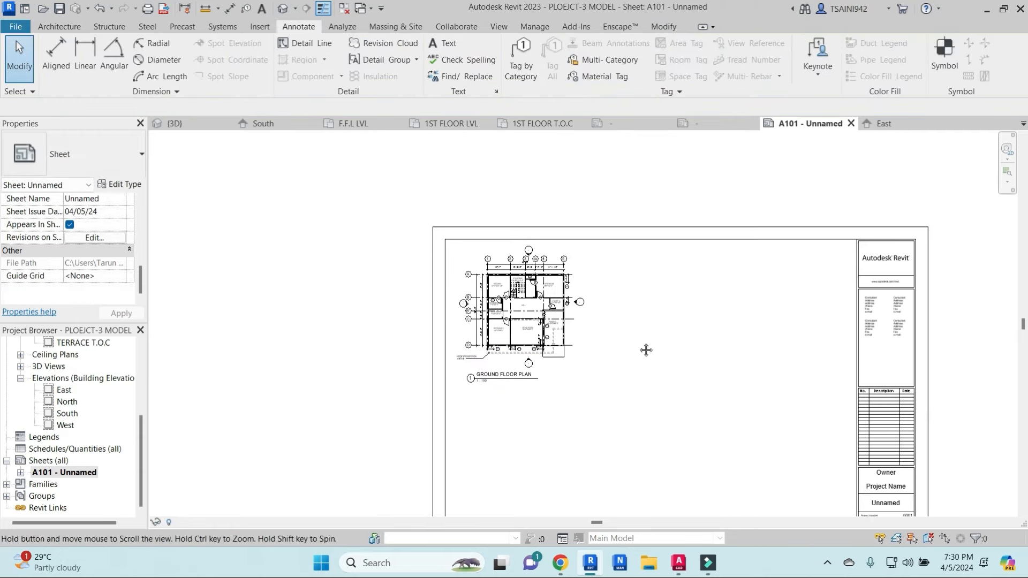
Step: Place the 1ST FLOOR LVL floor plan on sheet A101, aligned horizontally beside the ground floor plan
scroll(645, 348, down, 1)
scroll(73, 391, up, 2)
scroll(74, 390, up, 2)
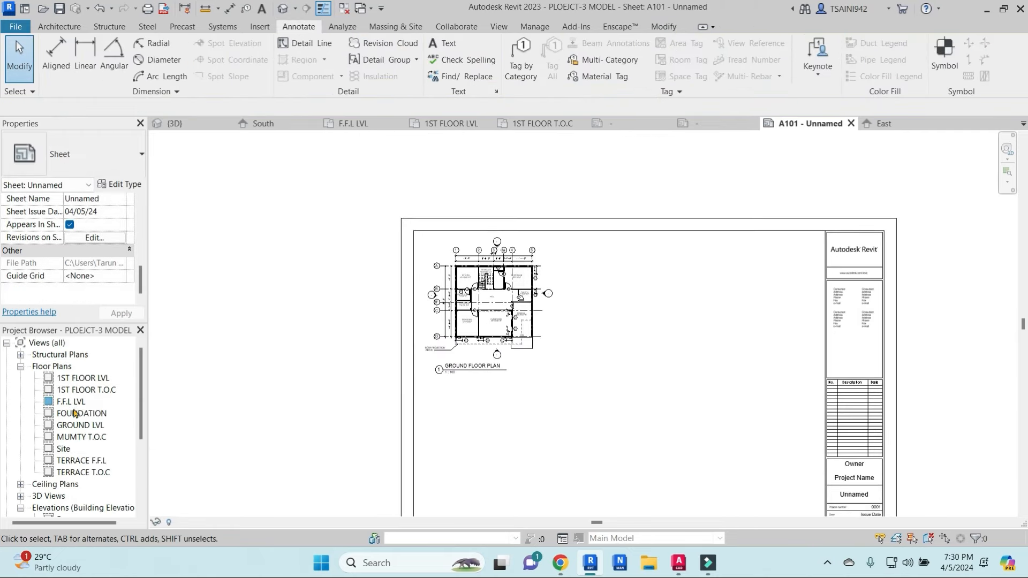
click(82, 378)
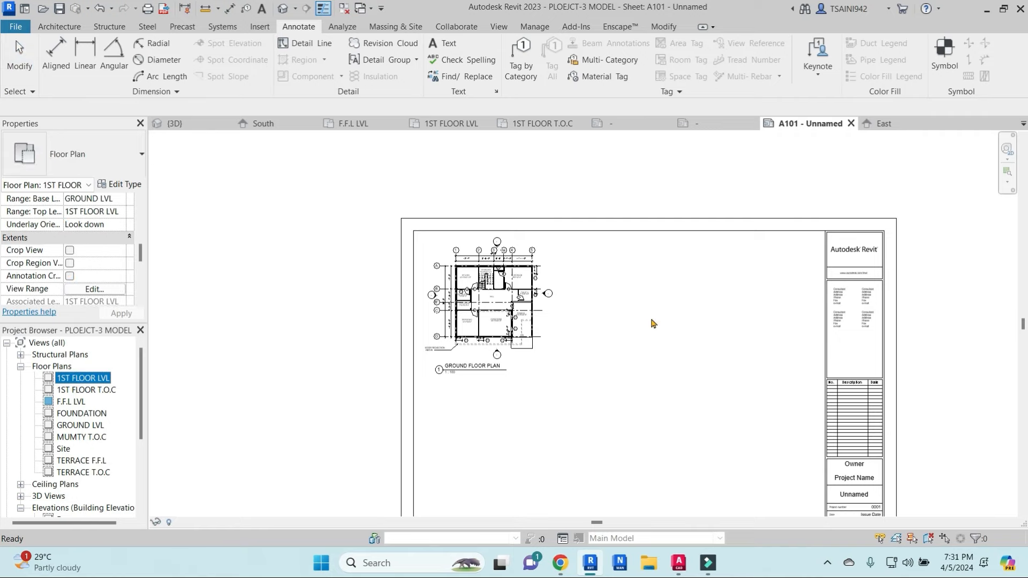
drag(652, 323, 654, 321)
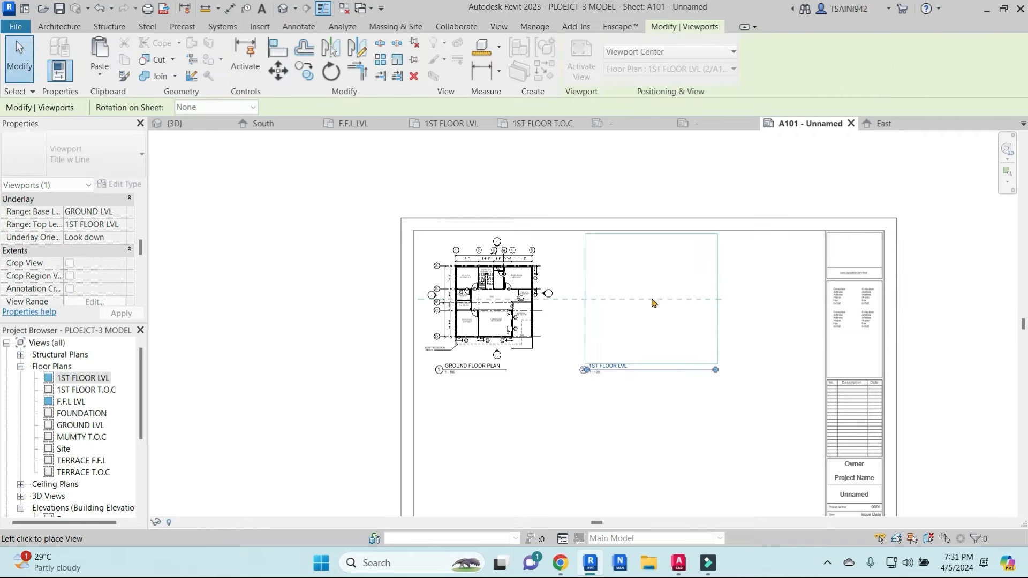
click(651, 301)
scroll(652, 302, up, 3)
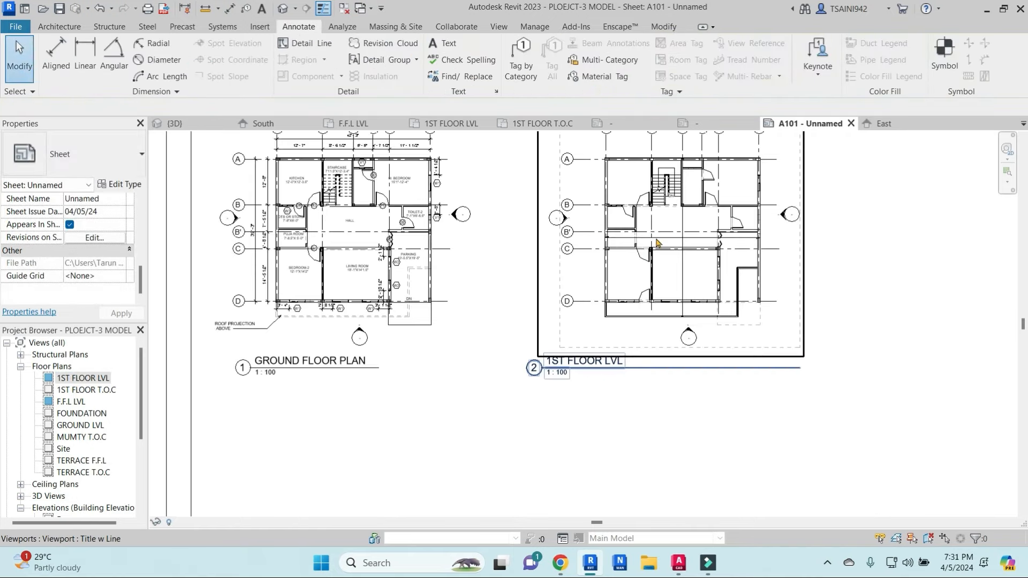
Step: Shift the 1ST FLOOR LVL viewport title to the right beneath its plan and shorten its title line
double_click(620, 331)
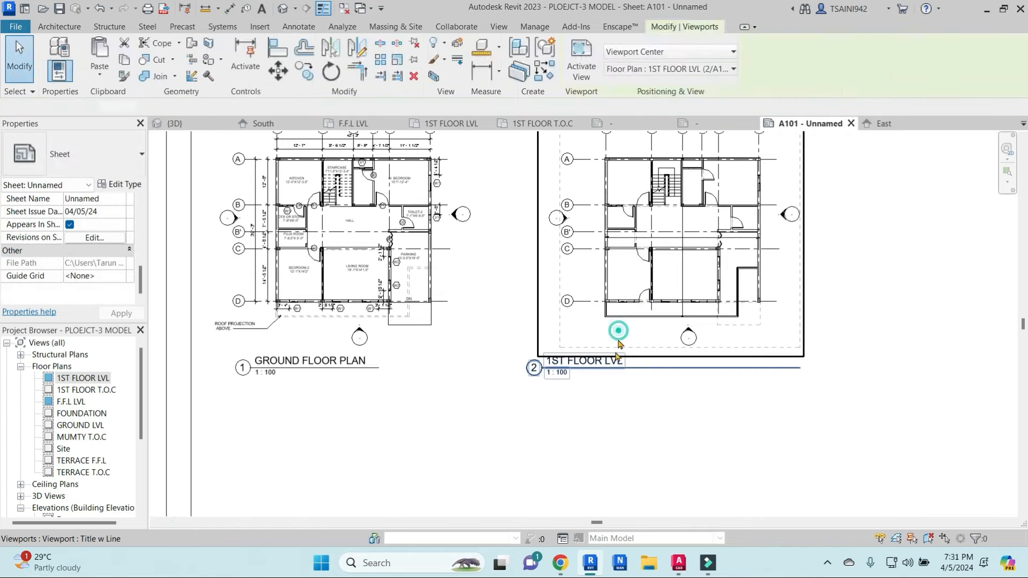
double_click(593, 428)
drag(610, 363, 646, 363)
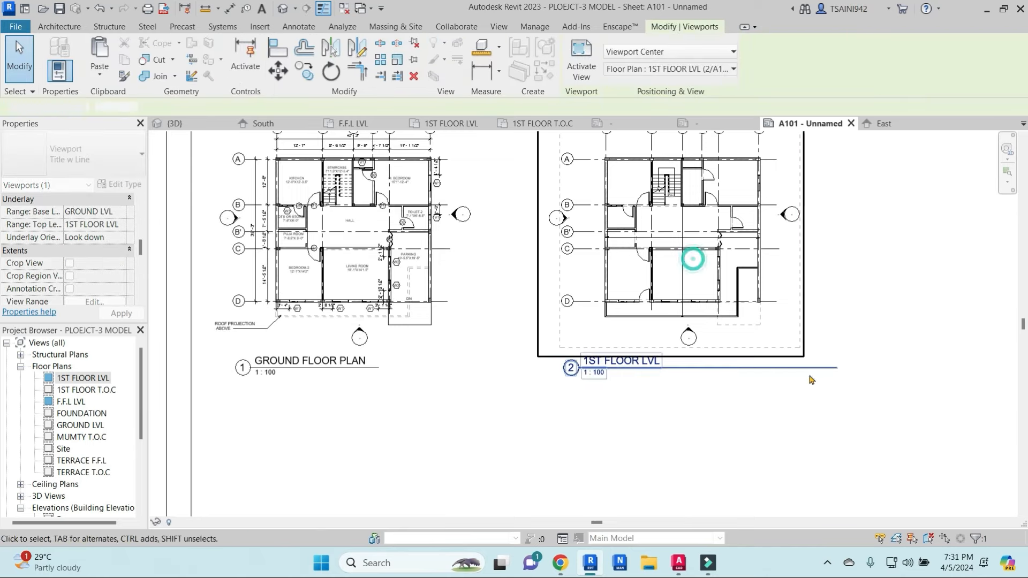
drag(838, 373, 702, 368)
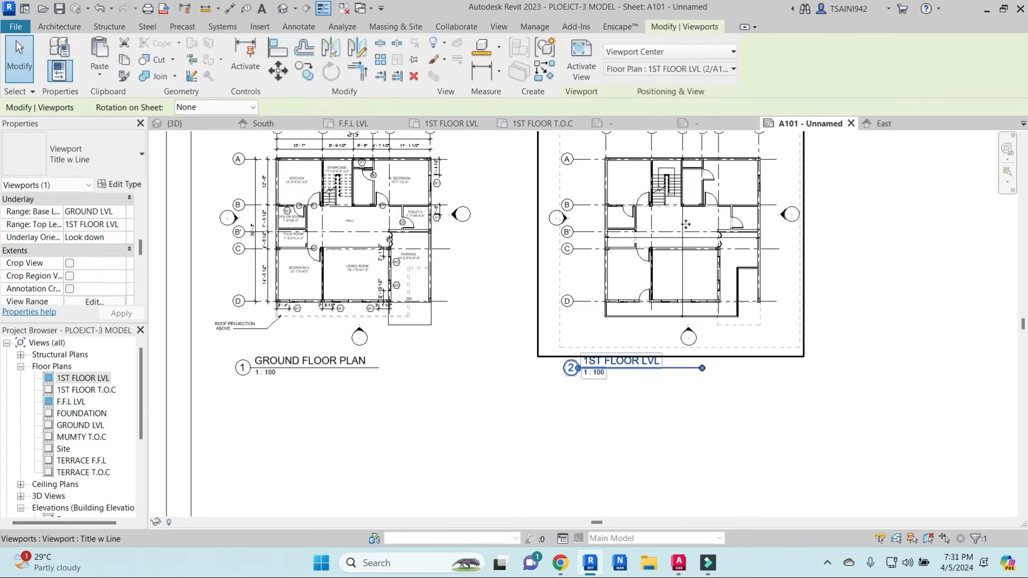
Step: Set the 1ST FLOOR LVL viewport's title on sheet to FIRST FLOOR PLAN
drag(145, 248, 142, 282)
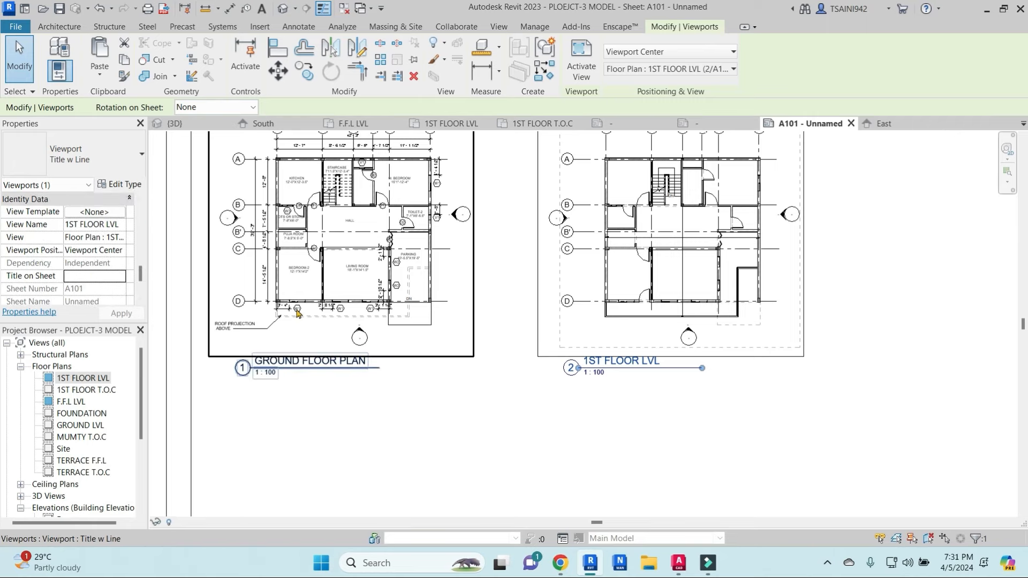
text(frIST)
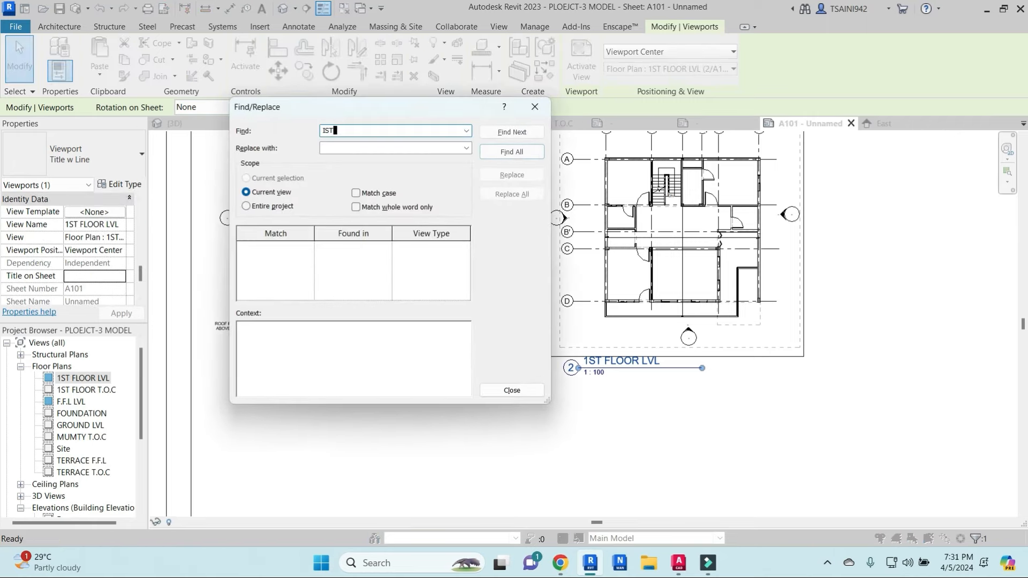
key(Escape)
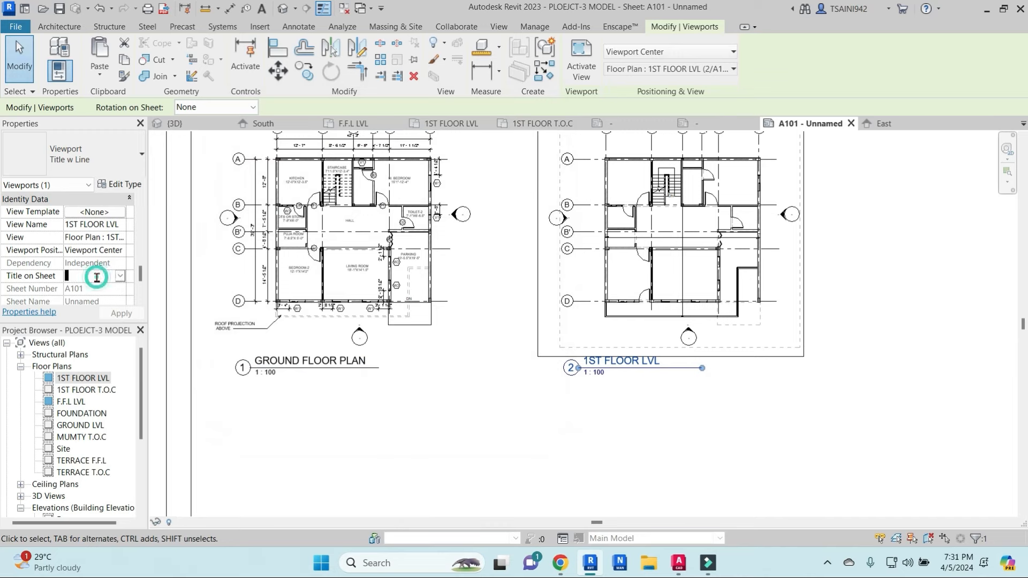
text(FLOOR PLAN)
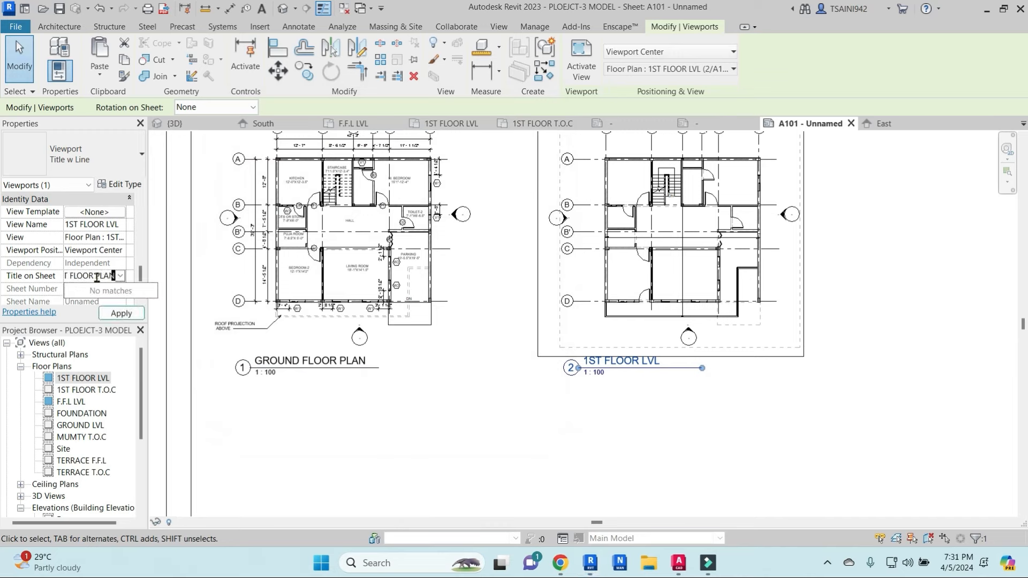
click(114, 314)
click(692, 429)
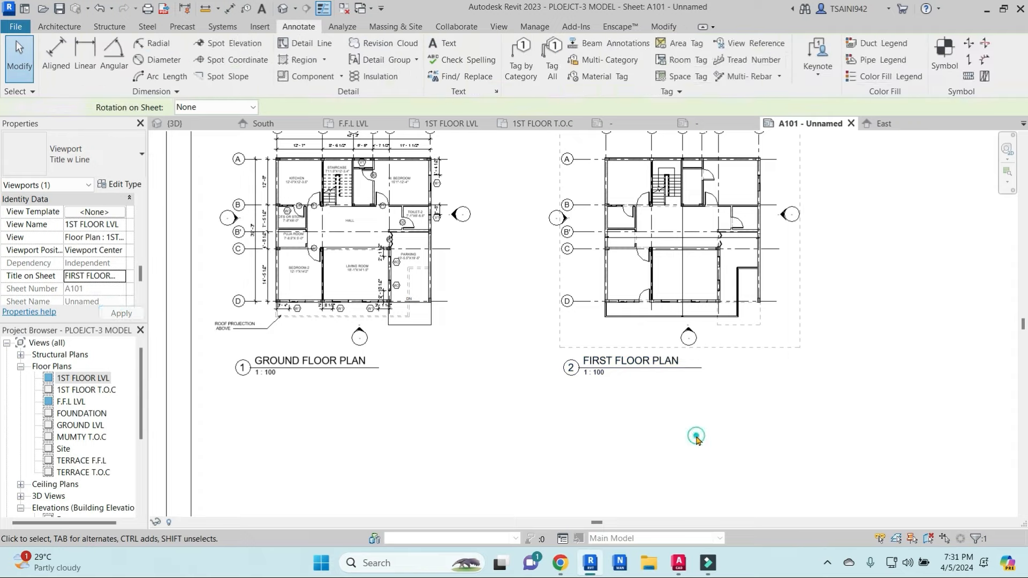
scroll(661, 357, down, 4)
click(660, 357)
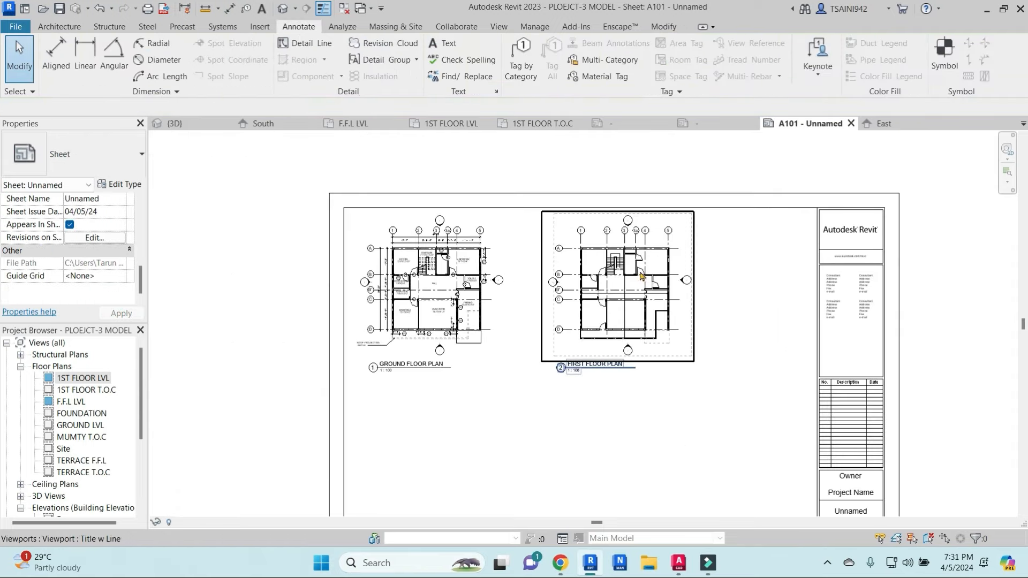
Step: Move the first floor plan viewport closer to the ground floor plan, keeping the two plans aligned
drag(660, 357, 613, 357)
key(Escape)
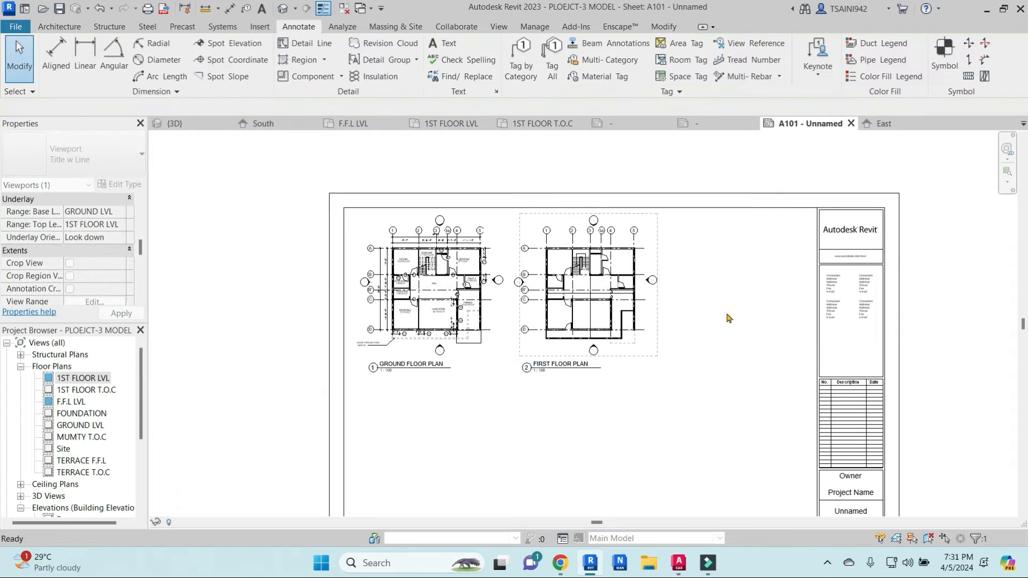
Step: Turn off the underlay in the first floor plan viewport by setting the range base level to None, and deactivate the view
scroll(639, 242, up, 2)
double_click(644, 223)
click(670, 221)
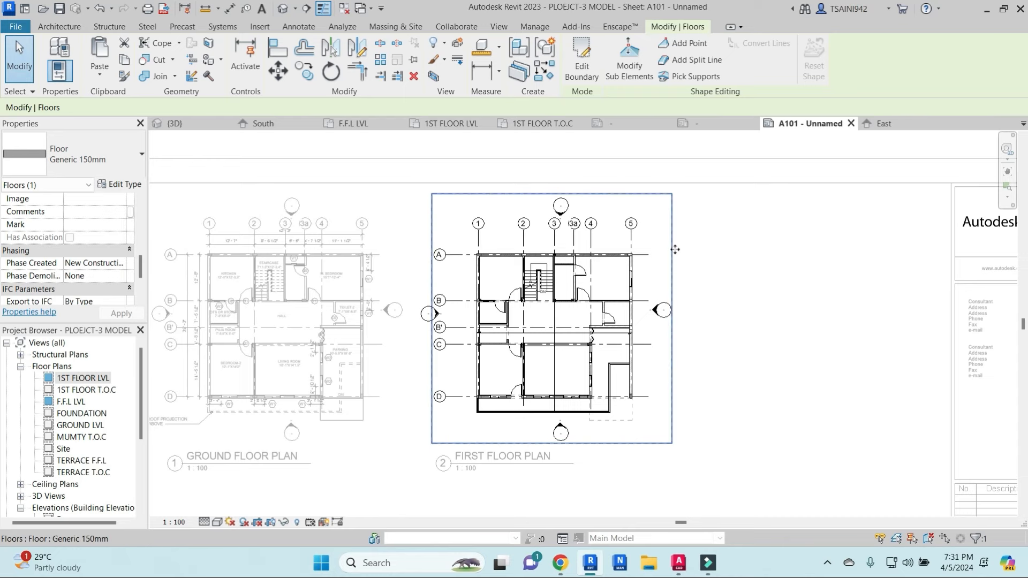
scroll(122, 247, up, 5)
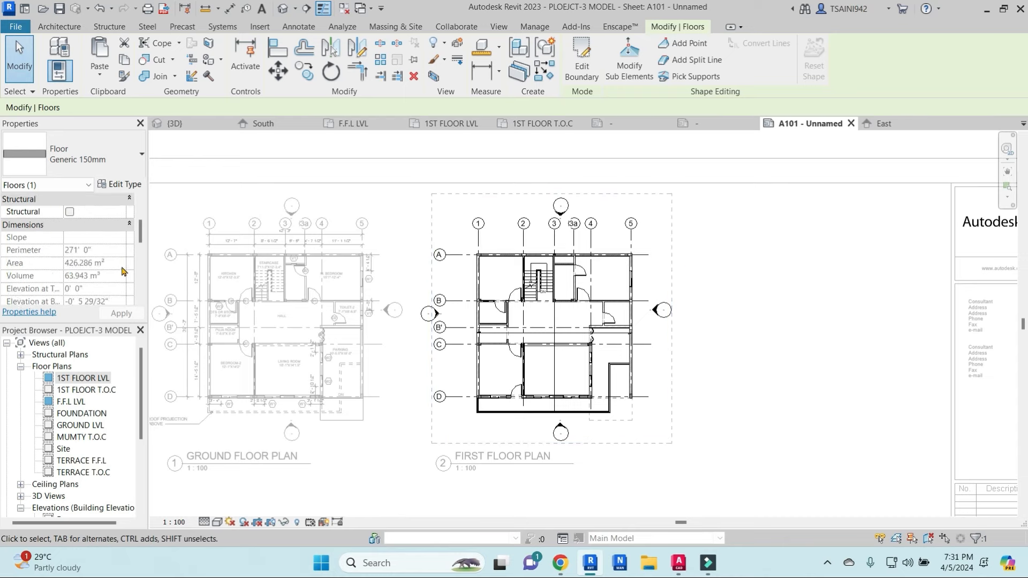
scroll(123, 247, down, 3)
scroll(123, 252, up, 6)
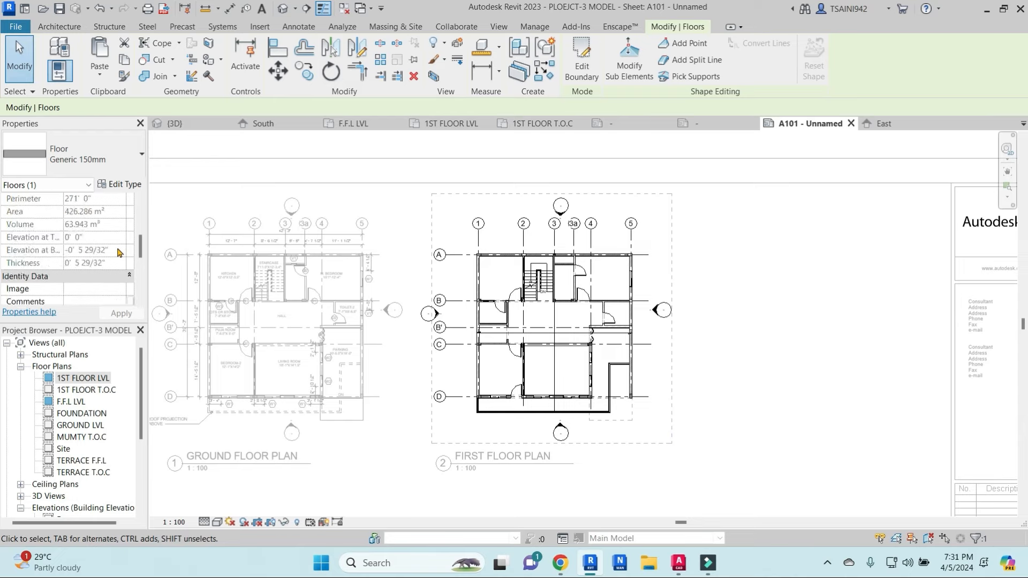
click(663, 236)
drag(141, 212, 143, 245)
click(123, 263)
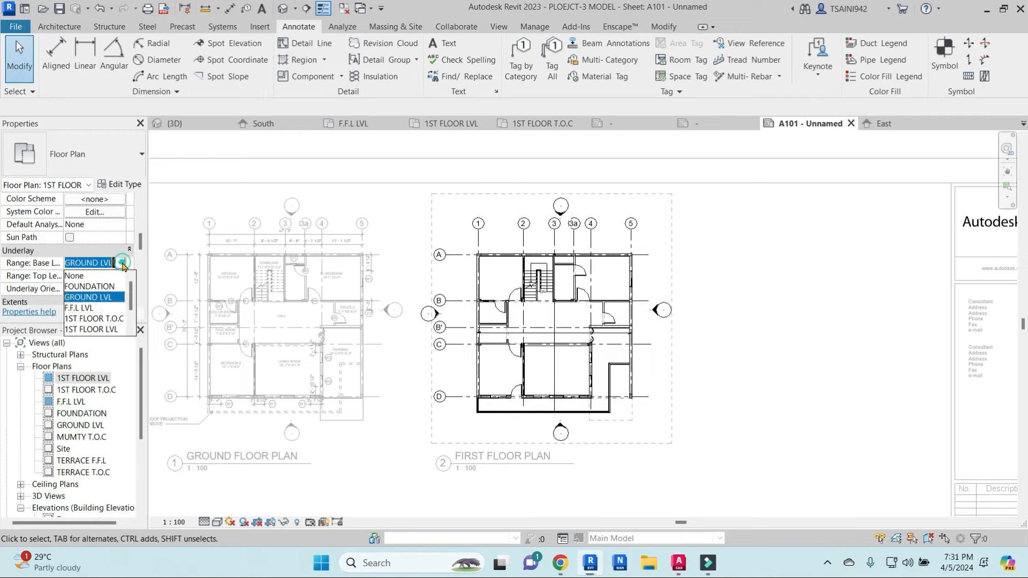
click(81, 276)
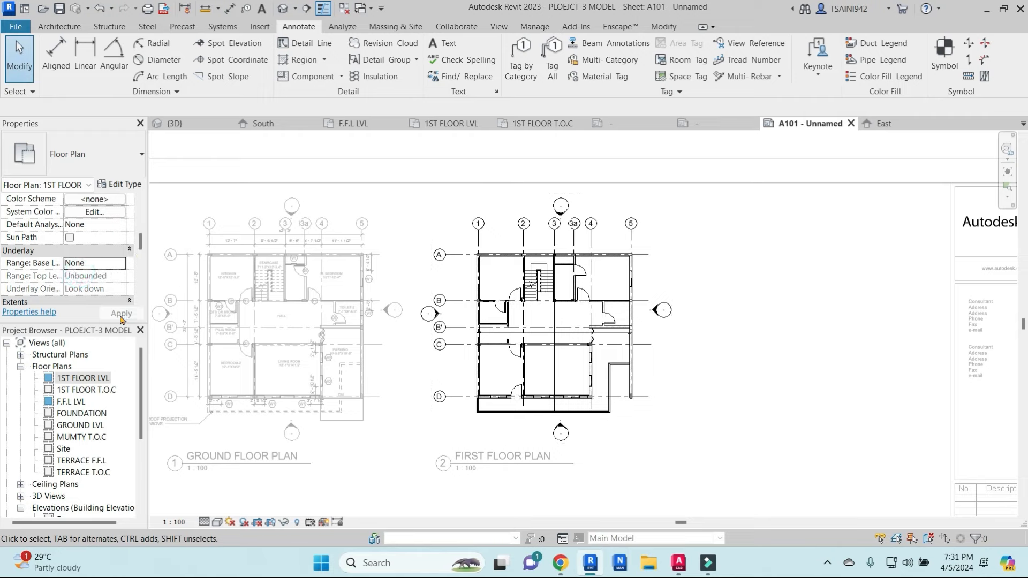
double_click(575, 153)
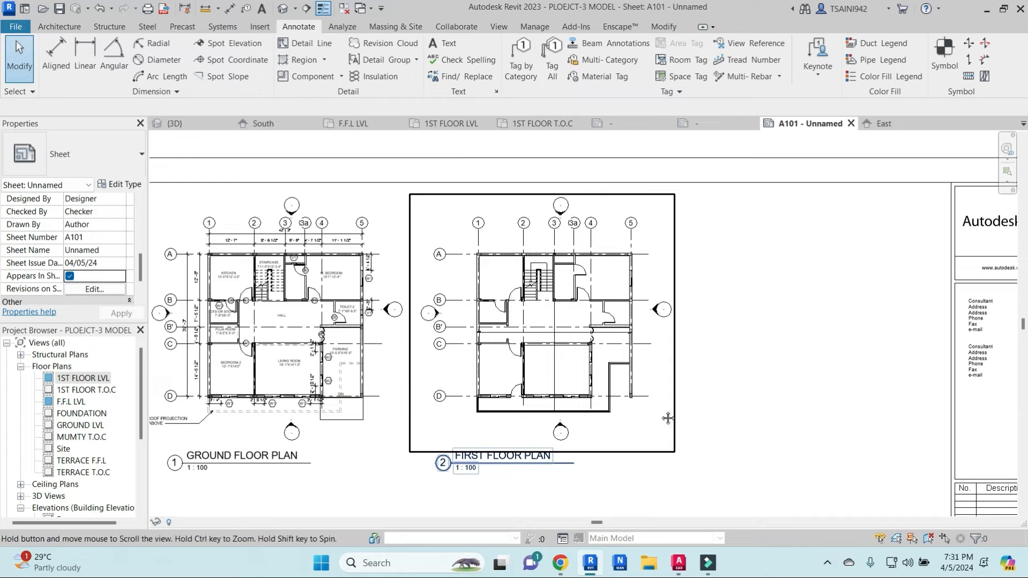
Step: Activate the first floor plan viewport and set its detail level to Fine
scroll(536, 279, up, 5)
scroll(558, 250, up, 2)
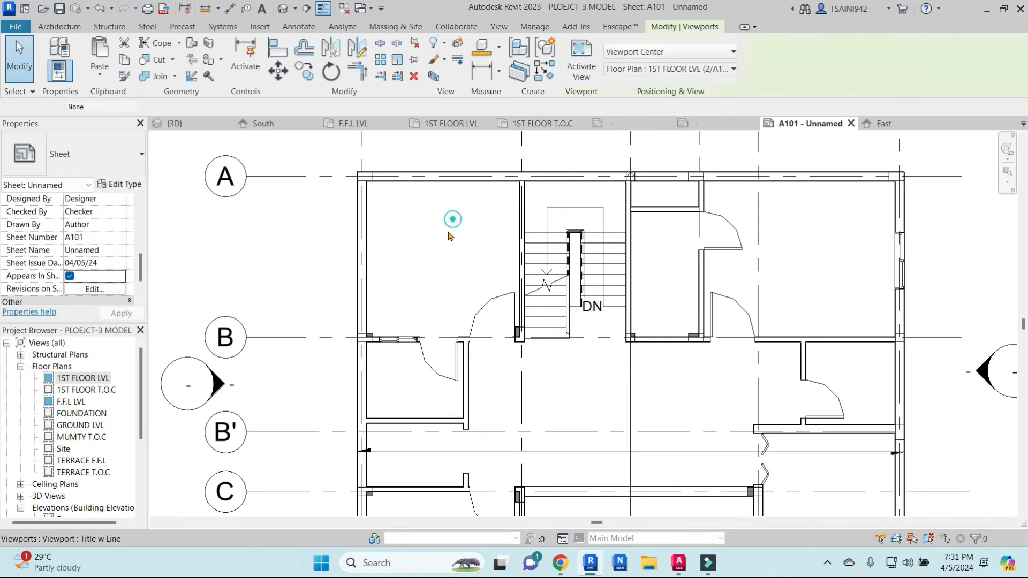
double_click(450, 218)
click(204, 522)
click(221, 509)
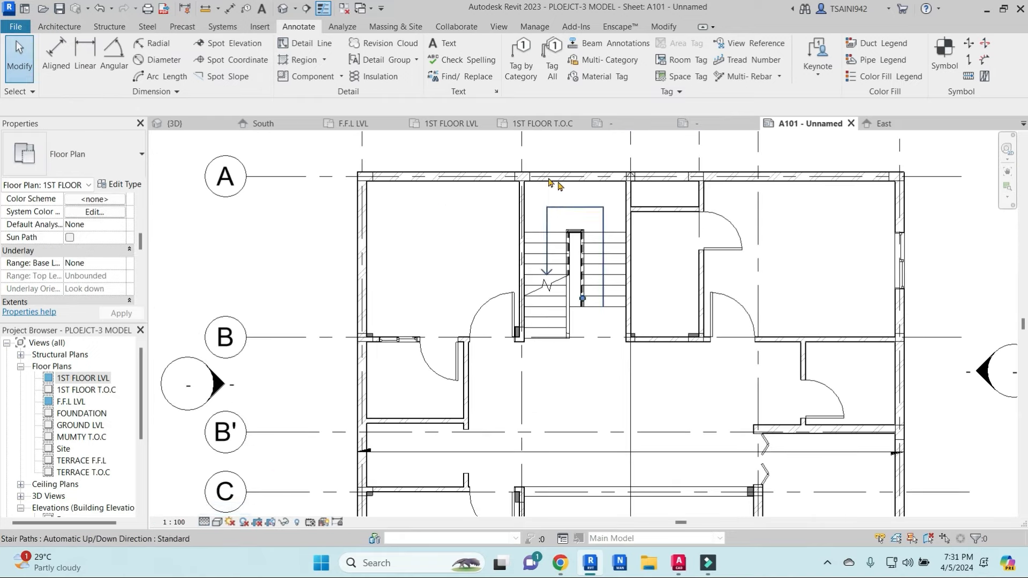
Step: Join the columns along grid A with the adjoining walls in the first floor plan, and deactivate the viewport
click(527, 177)
click(522, 185)
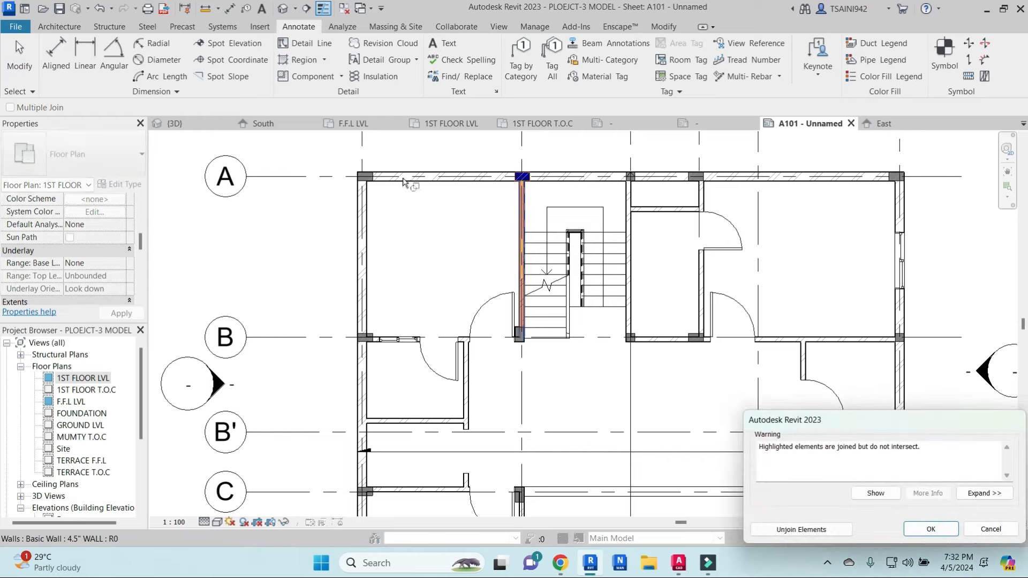
key(Escape)
key(Return)
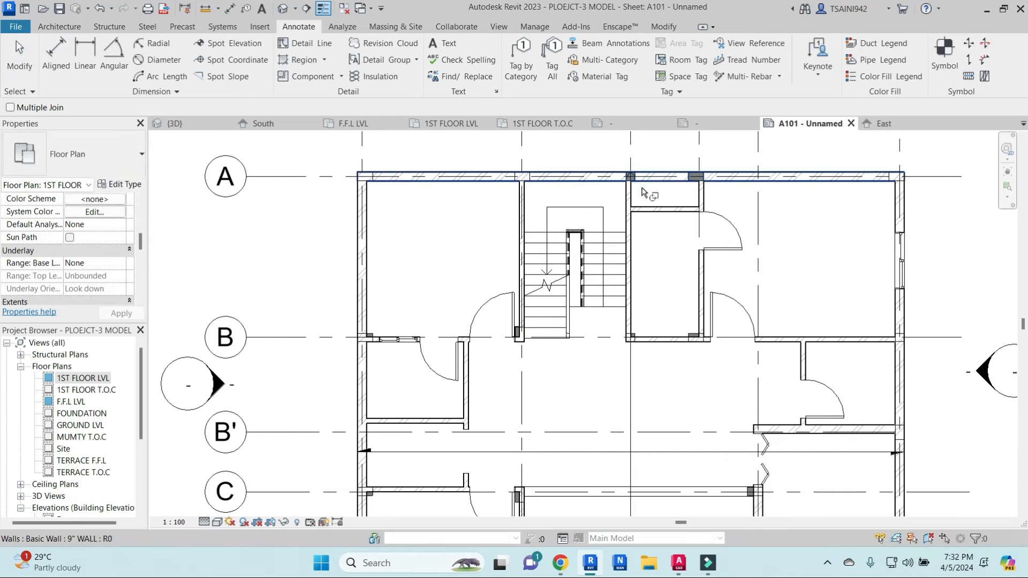
scroll(643, 214, down, 6)
key(Escape)
double_click(825, 392)
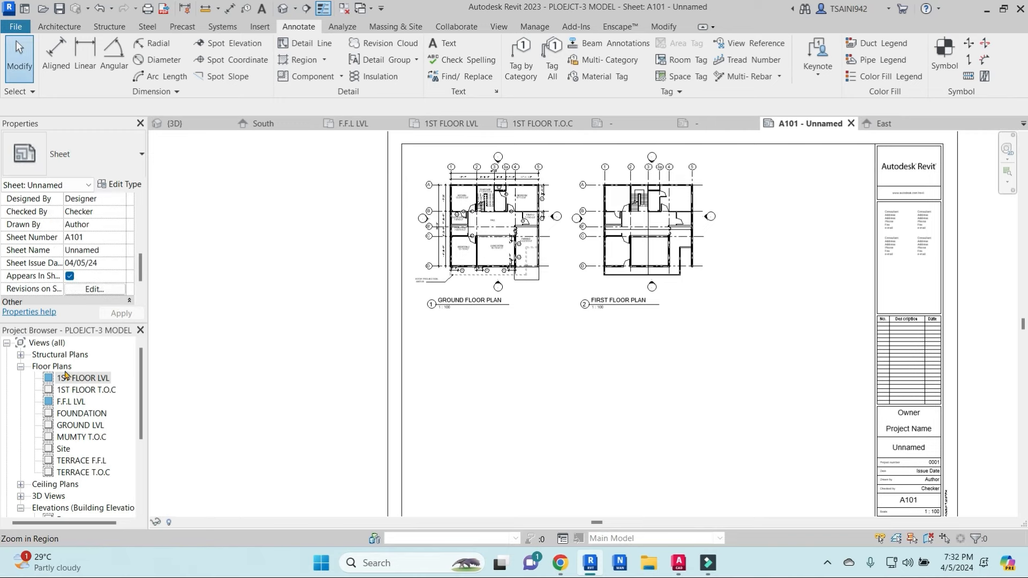
Step: Place the TERRACE T.O.C floor plan on sheet A101, aligned horizontally beside the first floor plan
click(75, 472)
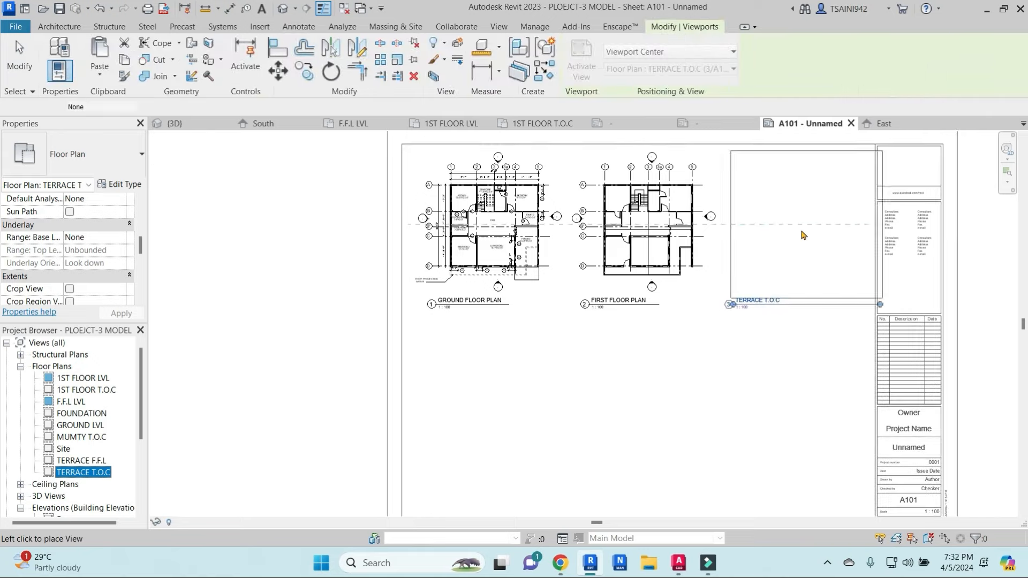
click(795, 234)
key(Escape)
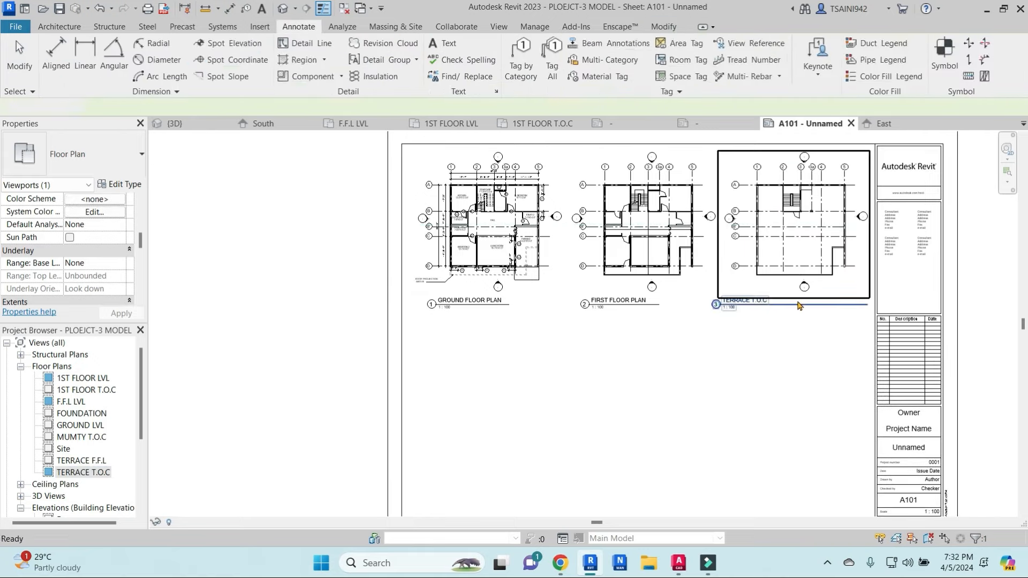
Step: Move the TERRACE T.O.C viewport title beneath its plan and shorten its title line
scroll(771, 332, up, 4)
scroll(685, 332, up, 2)
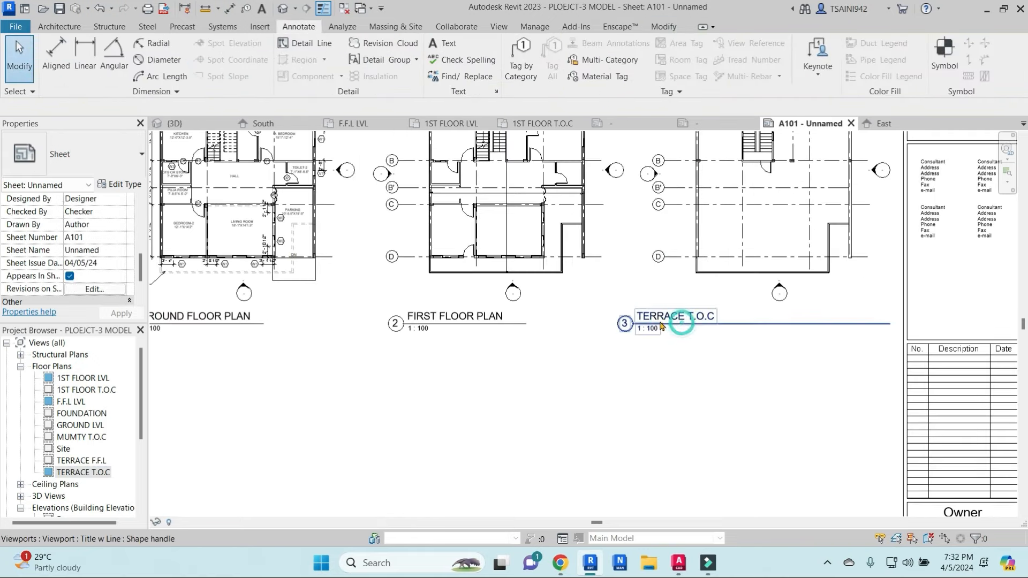
click(682, 323)
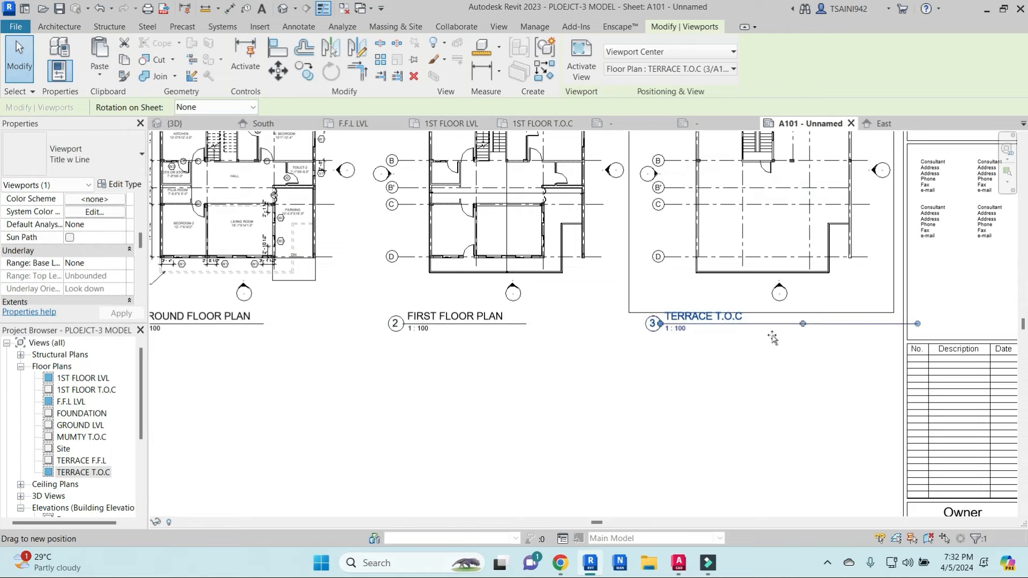
click(730, 381)
scroll(620, 360, down, 4)
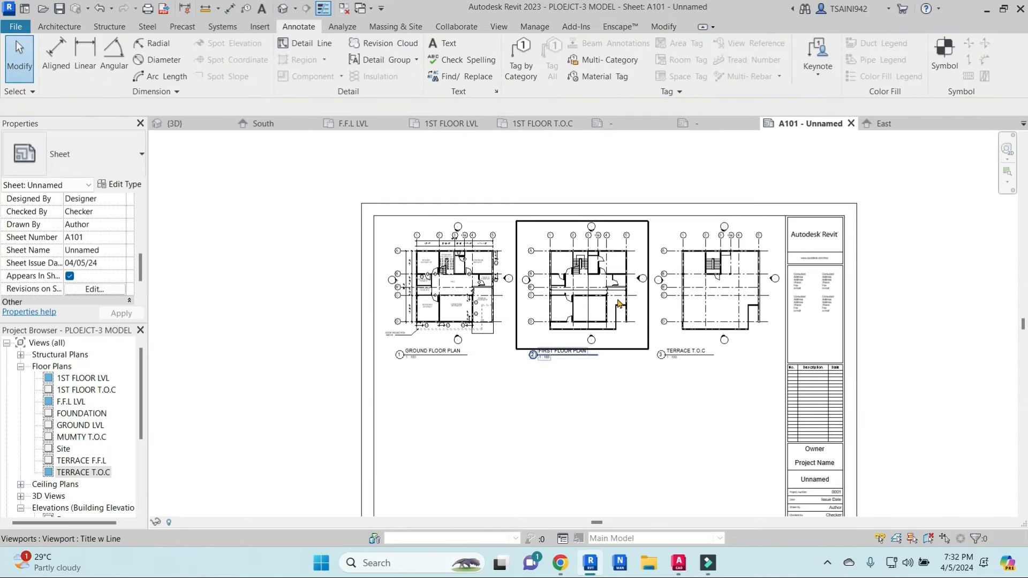
middle_drag(659, 378, 655, 364)
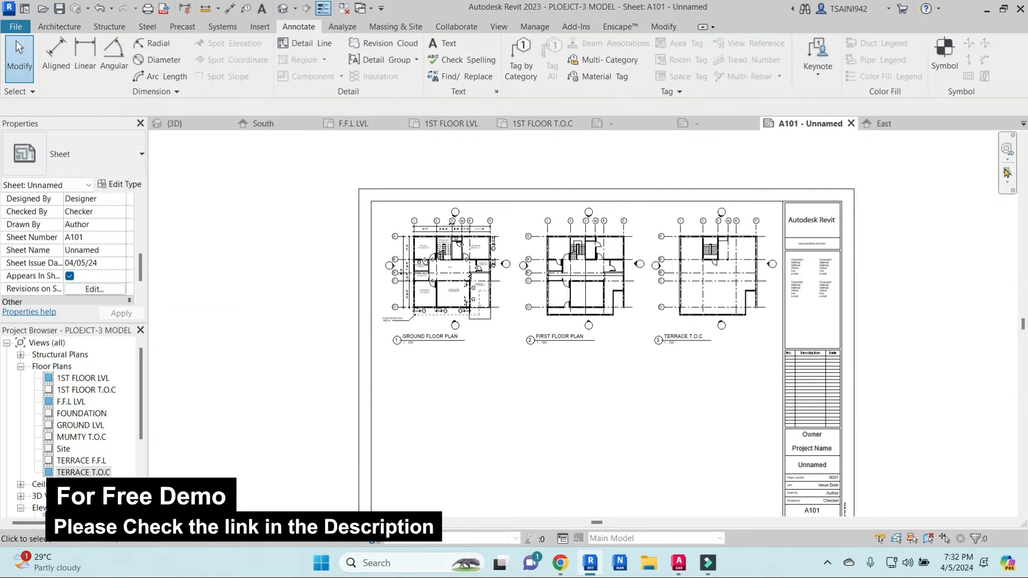
Step: Draw thin detail lines on the sheet: a vertical divider between the ground and first floor plans and a horizontal one below all plans
click(513, 204)
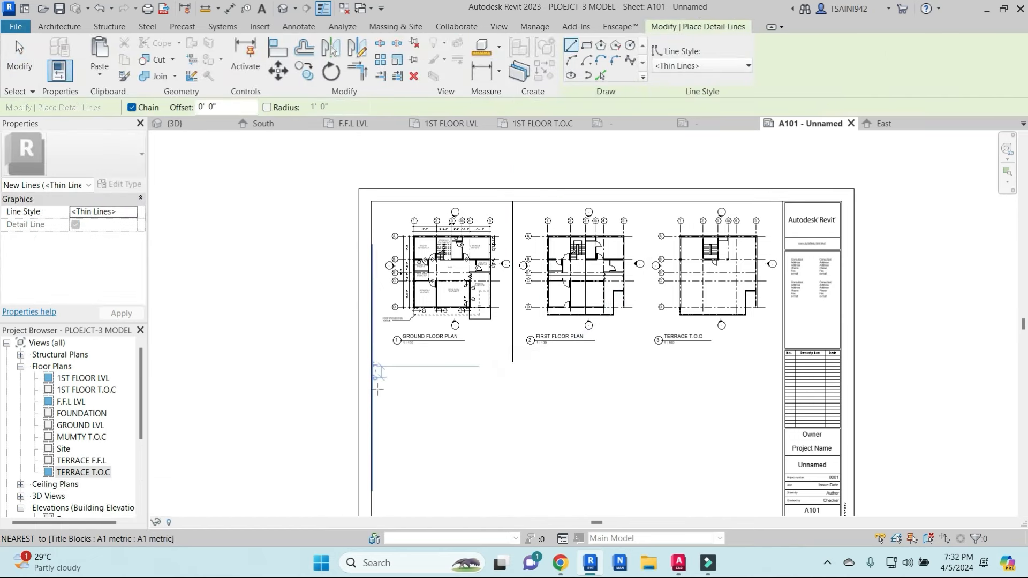
scroll(374, 395, down, 3)
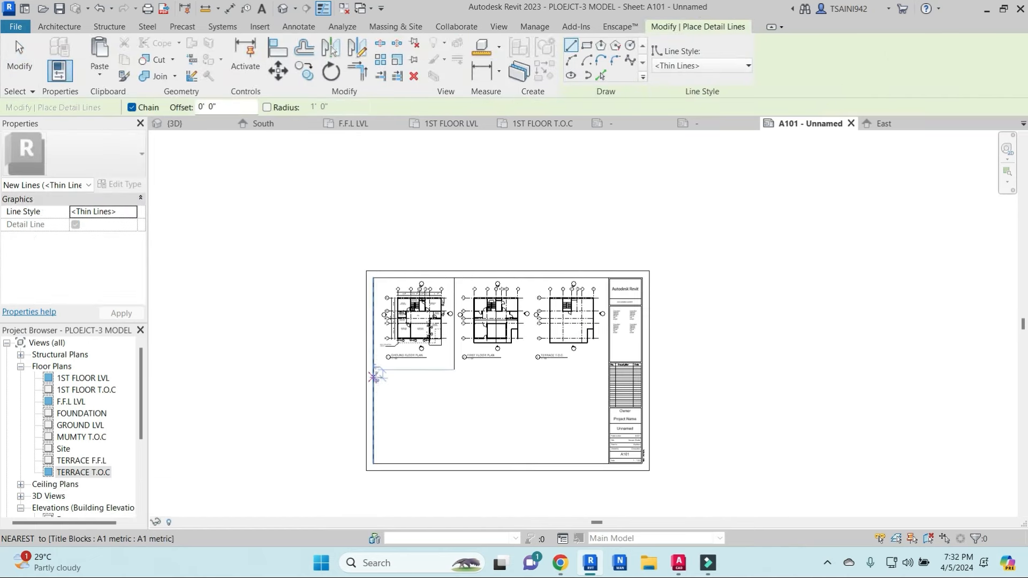
click(376, 375)
click(609, 370)
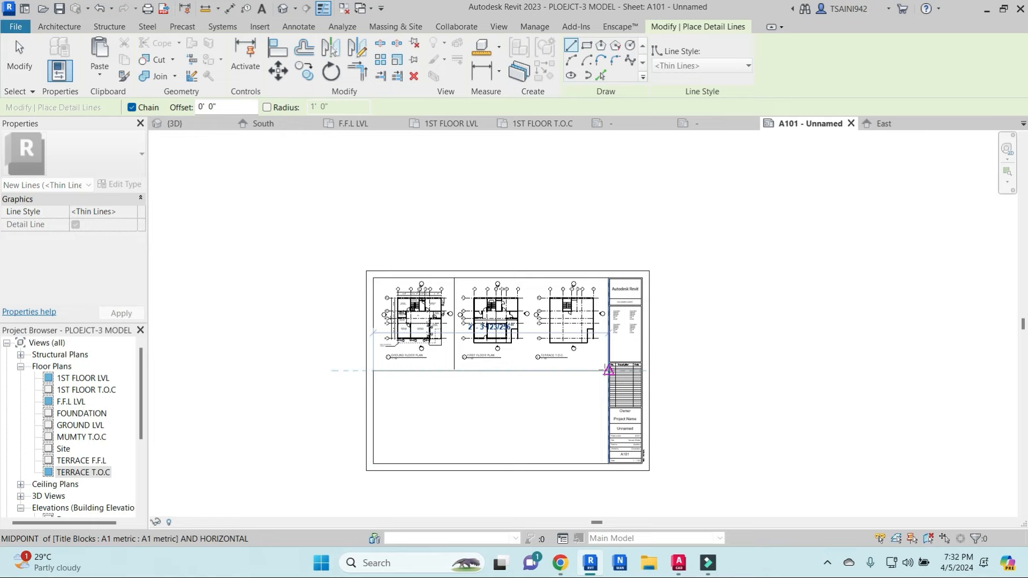
scroll(458, 373, up, 2)
key(Escape)
Step: Extend the vertical divider line between the ground and first floor plans down to the horizontal divider
click(451, 359)
key(e)
key(x)
click(472, 369)
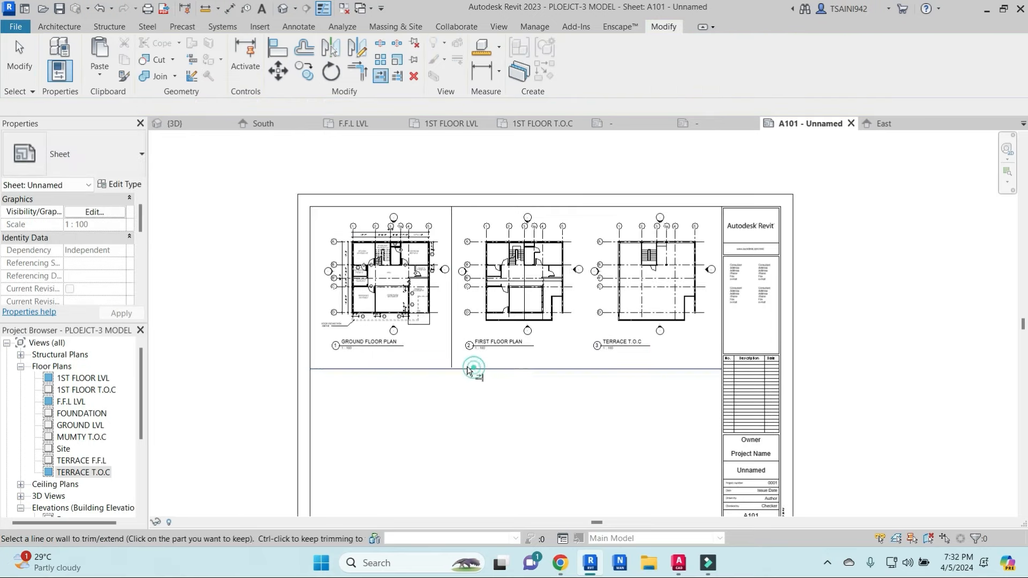
click(451, 361)
key(Escape)
Step: Draw a vertical detail line between the first floor and terrace plans, from the horizontal divider up to the sheet border
click(451, 361)
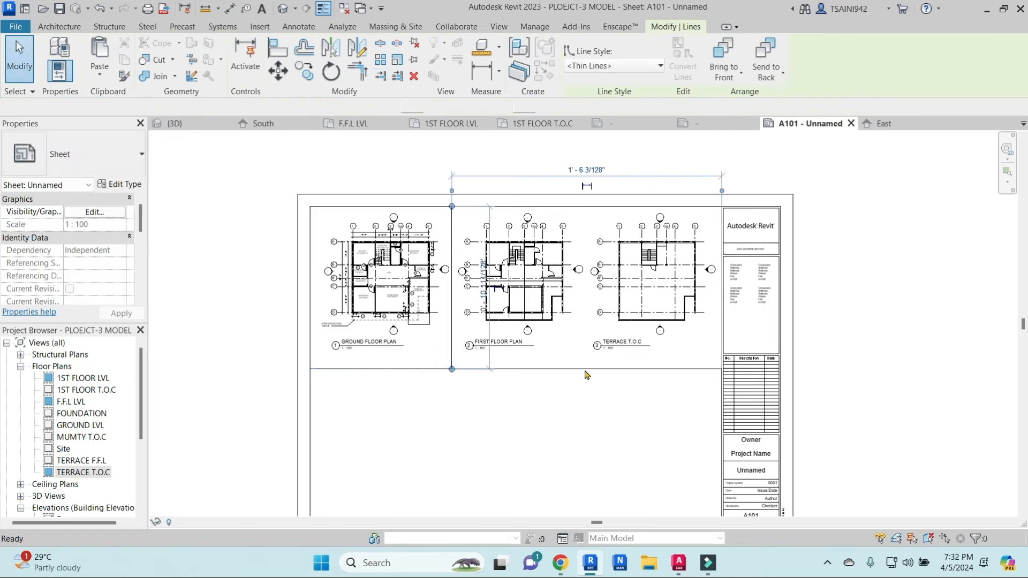
key(d)
key(l)
click(587, 368)
key(Escape)
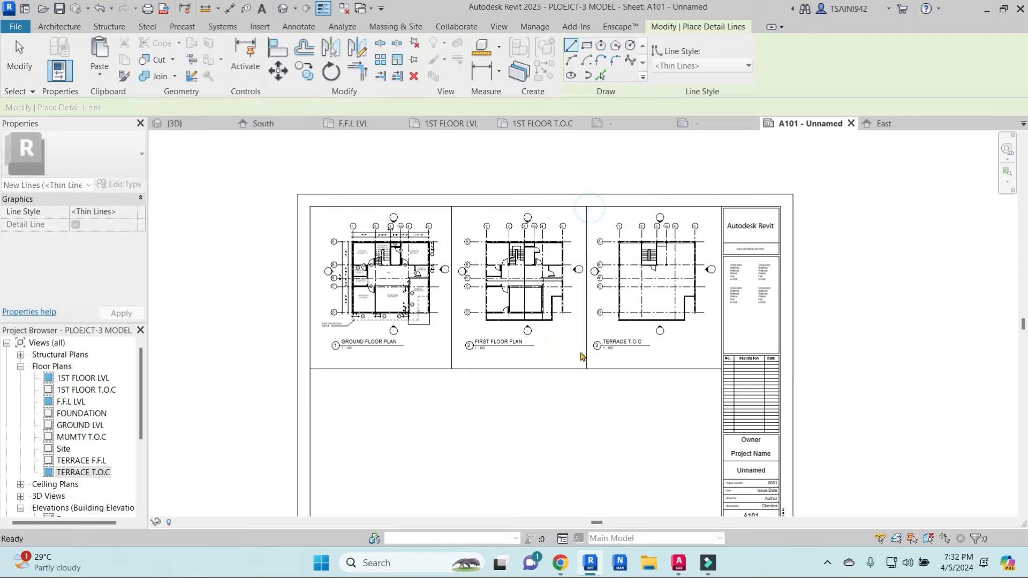
key(Escape)
scroll(583, 351, down, 2)
scroll(597, 389, up, 3)
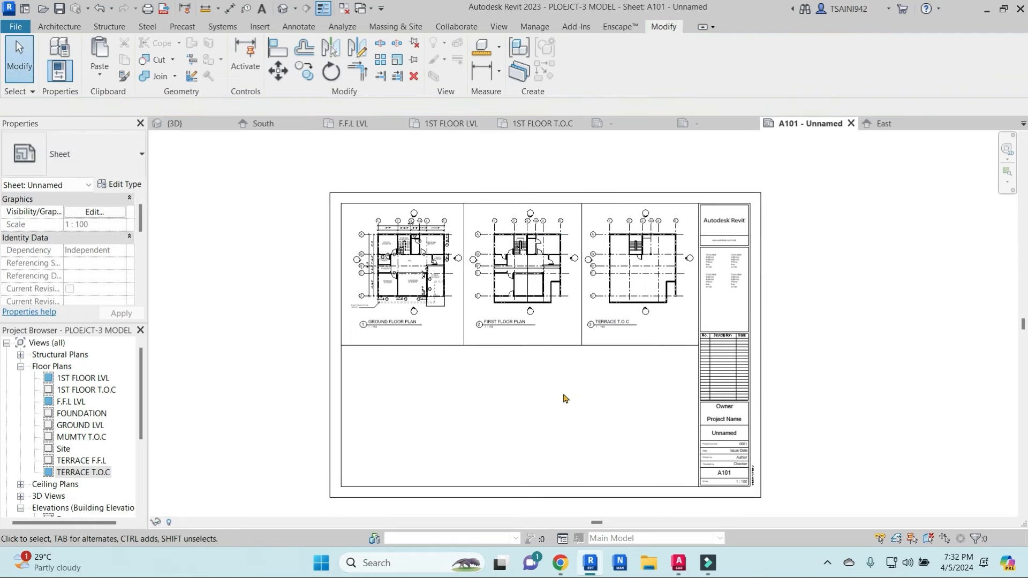
Step: Open the MUMTY T.O.C floor plan and duplicate the view with detailing
double_click(81, 436)
scroll(535, 280, up, 2)
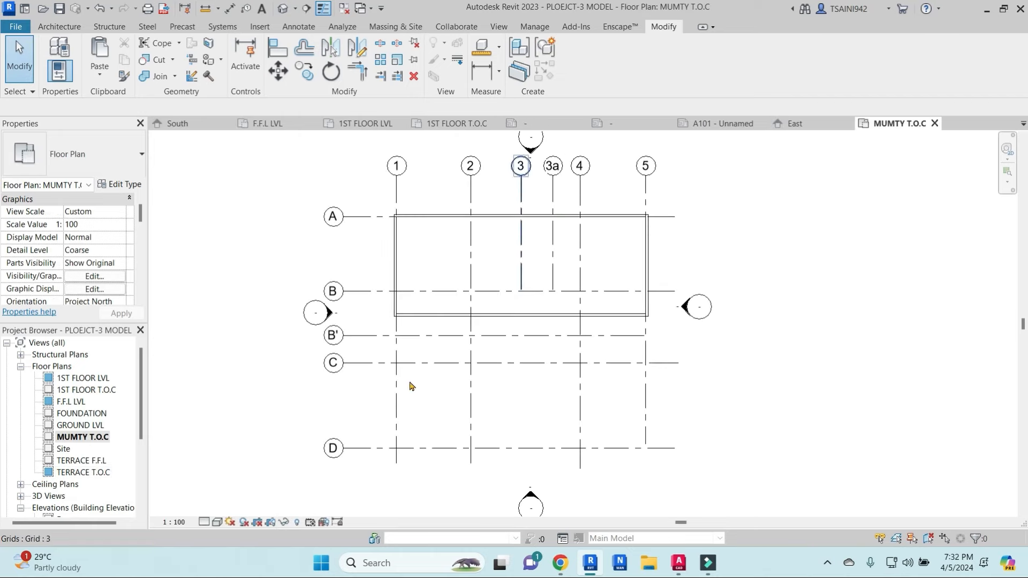
scroll(445, 364, down, 2)
click(87, 439)
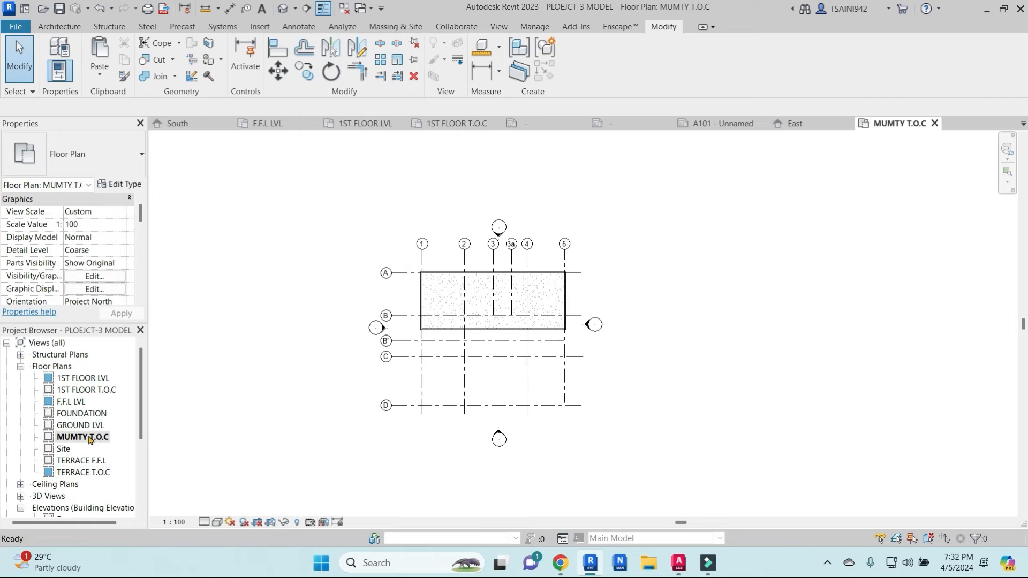
right_click(89, 440)
mouse_move(279, 220)
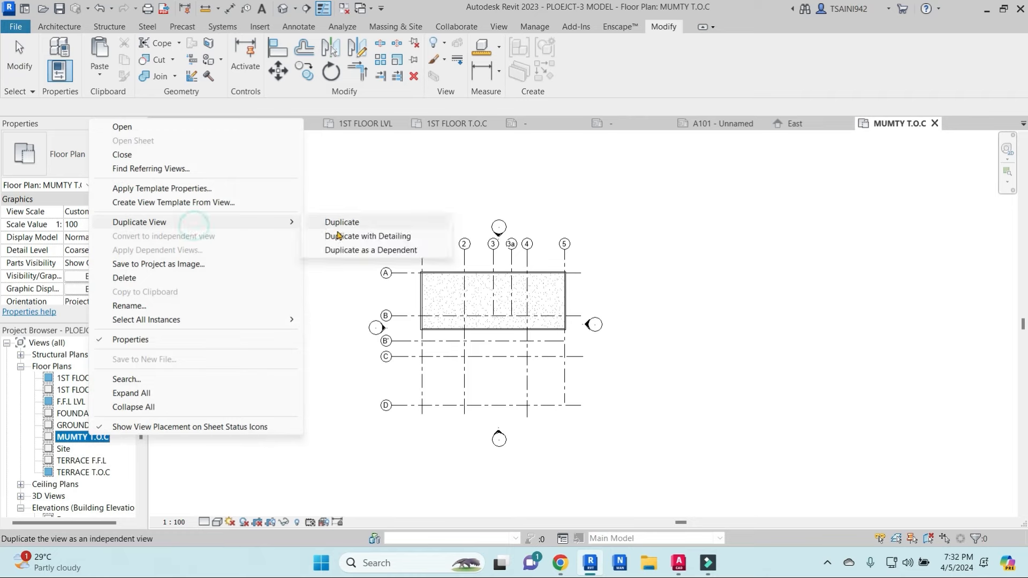
click(345, 234)
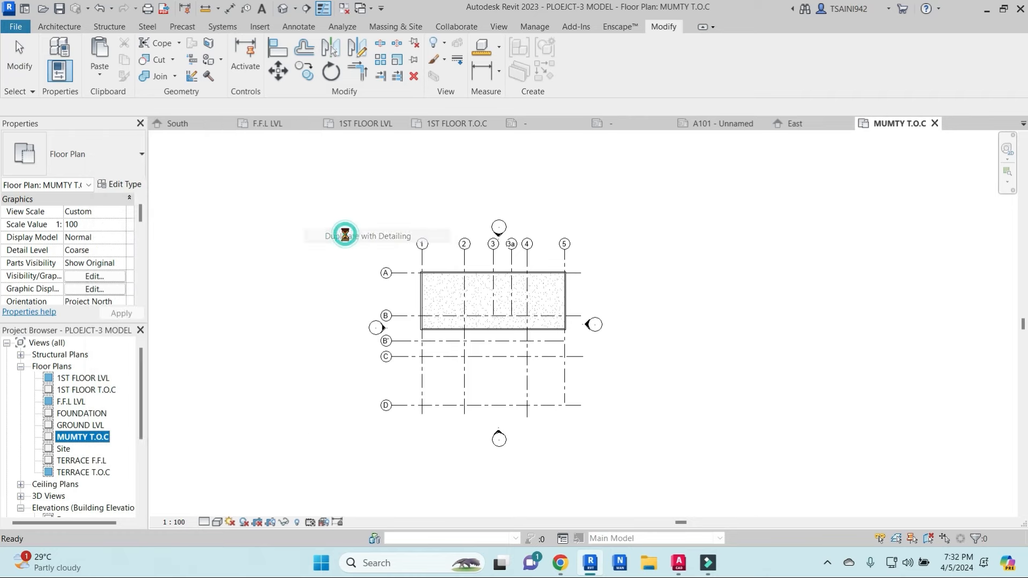
Step: Set the detail level of the duplicated MUMTY T.O.C plan to Fine
click(214, 524)
click(225, 503)
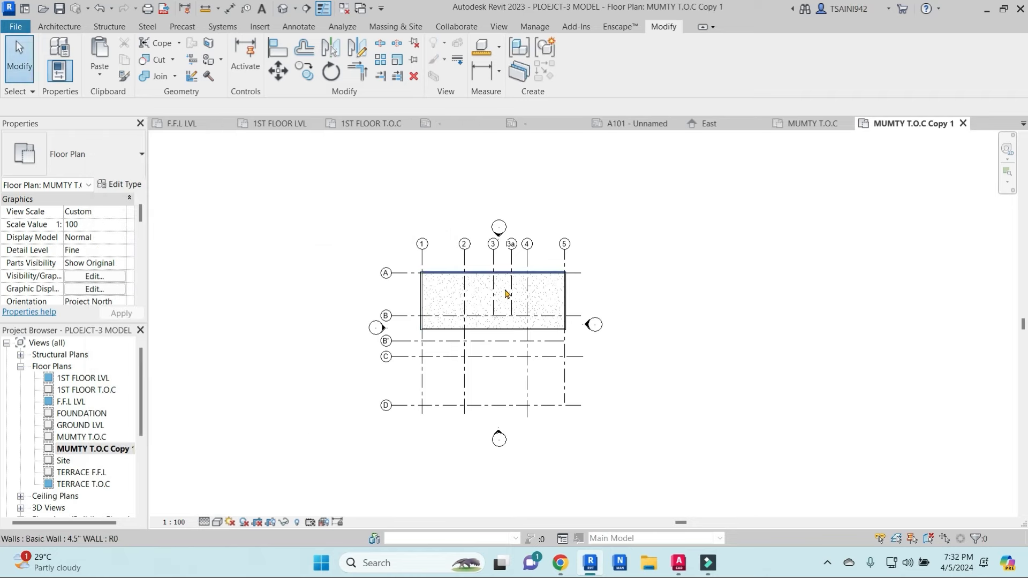
middle_drag(554, 425, 552, 401)
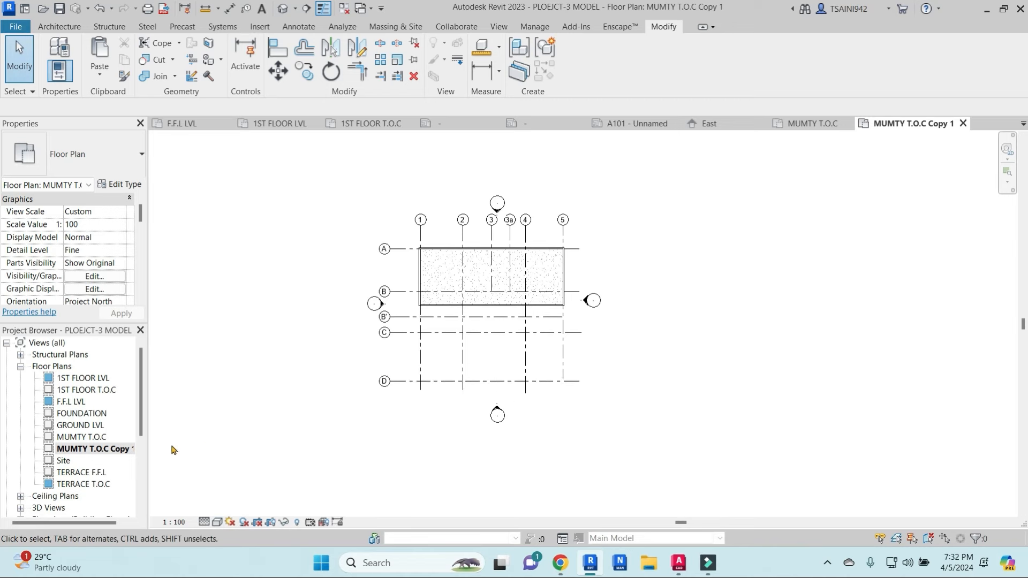
Step: Rename the duplicated MUMTY T.O.C view as MYMTY TOC
right_click(100, 454)
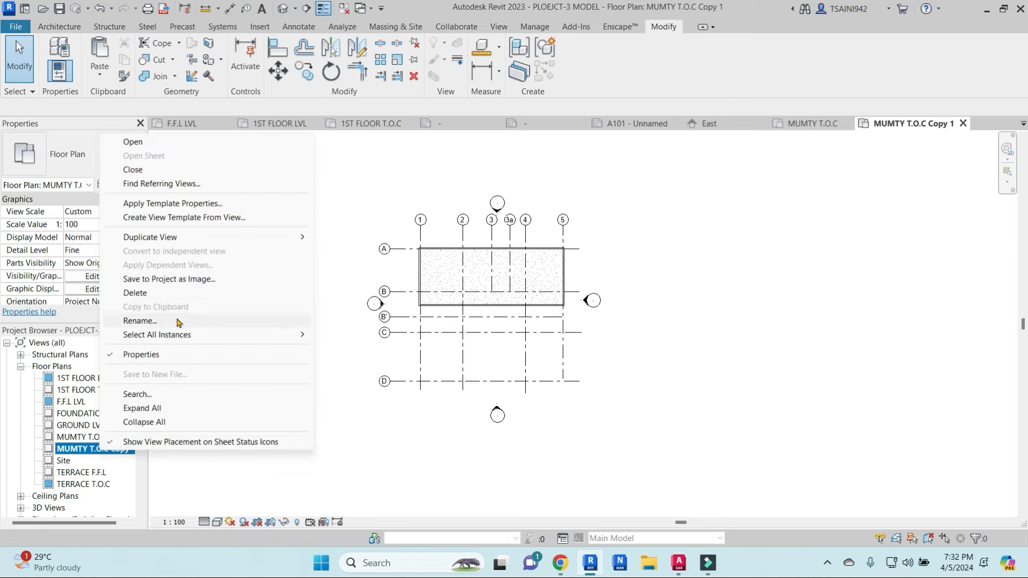
click(178, 322)
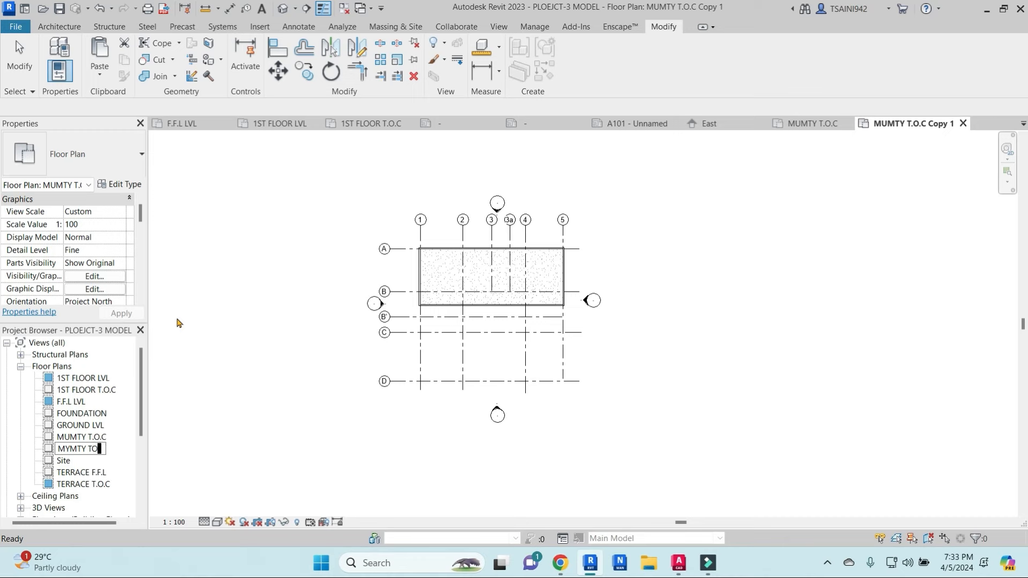
text(MYMTY TOC)
click(230, 410)
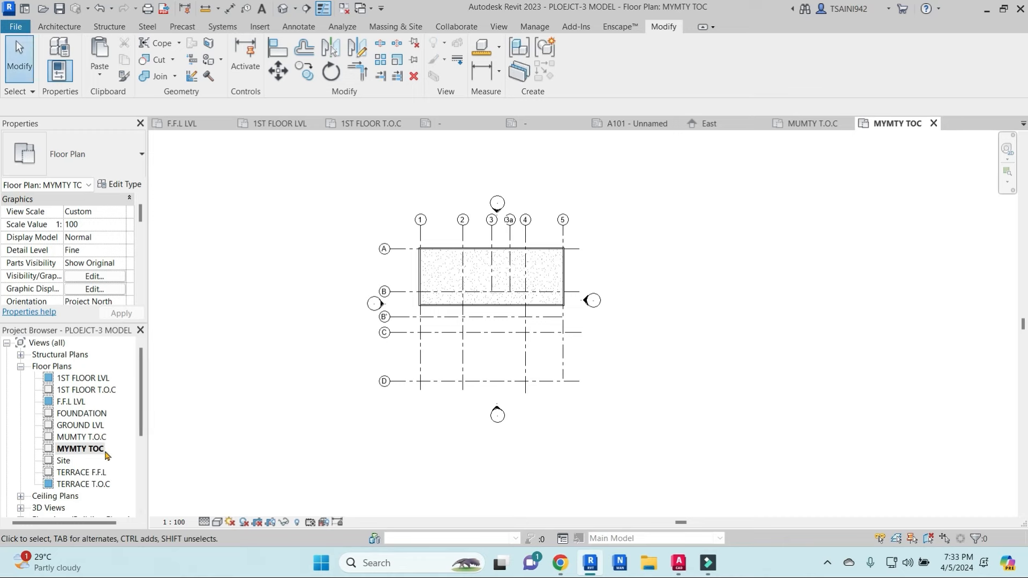
Step: Crop the MYMTY TOC plan tightly around the mumty slab below and at both sides, and hide the crop region boundary
click(271, 523)
click(493, 454)
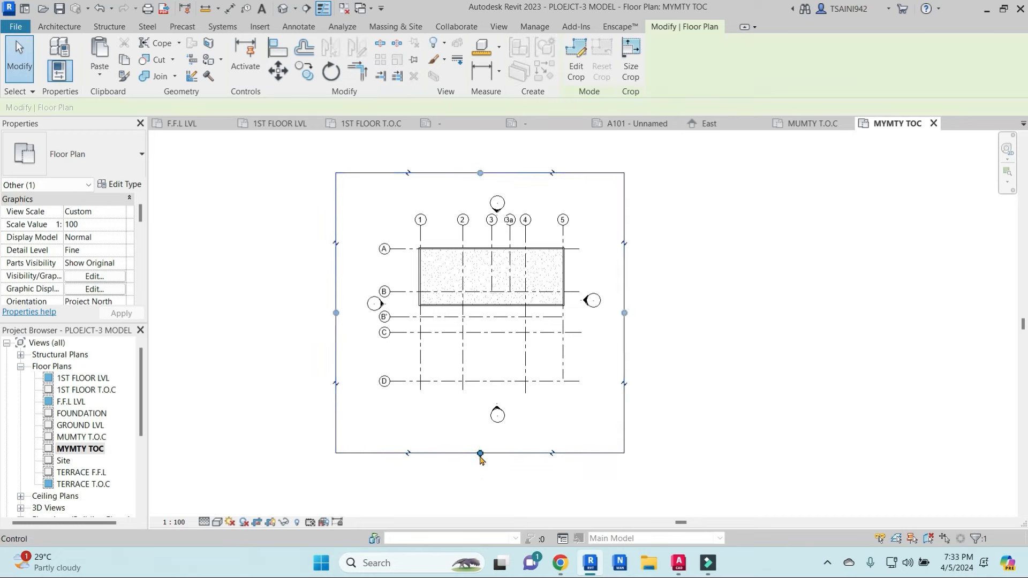
drag(480, 453, 480, 313)
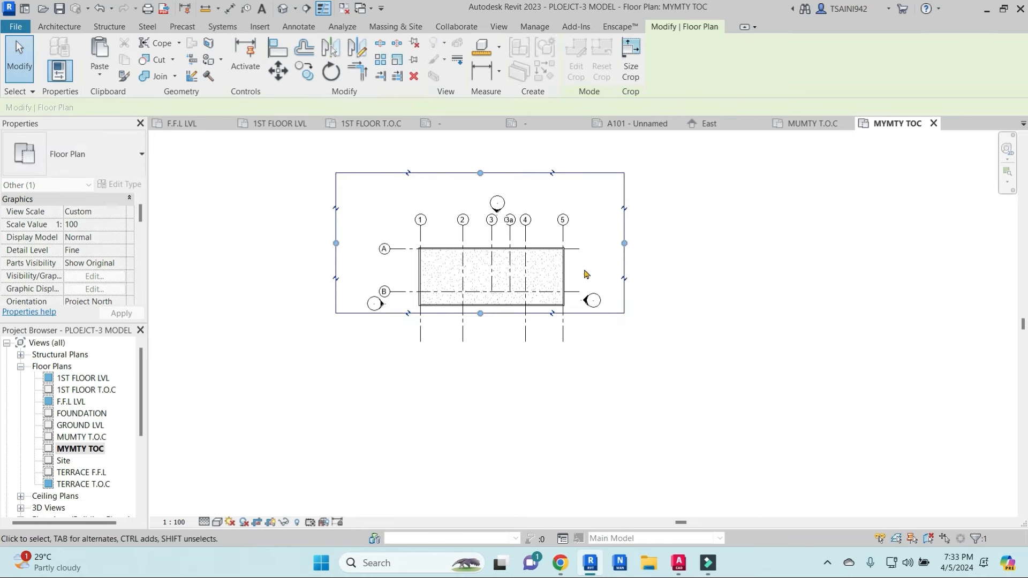
drag(623, 244, 575, 250)
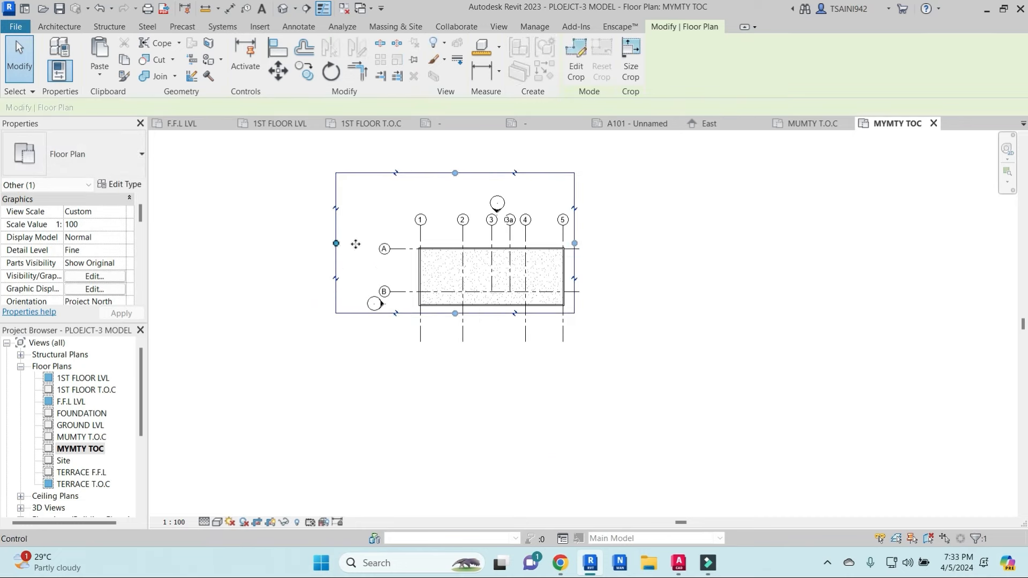
drag(336, 250, 385, 250)
click(408, 262)
scroll(408, 262, up, 2)
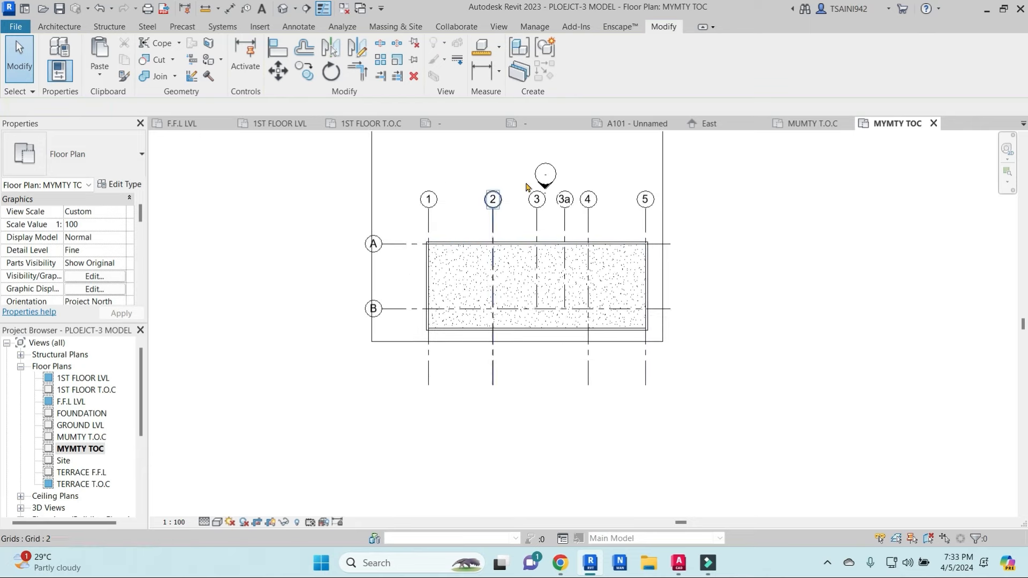
click(271, 523)
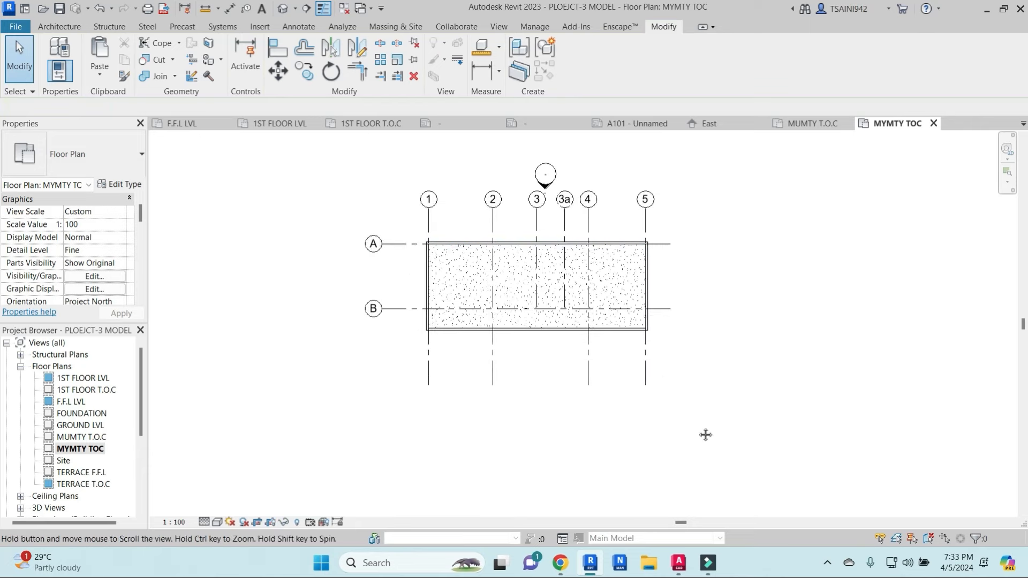
Step: Add a chain of aligned dimensions across grids 1 to 5 above the slab, plus an overall dimension from grid 1 to 5
key(i)
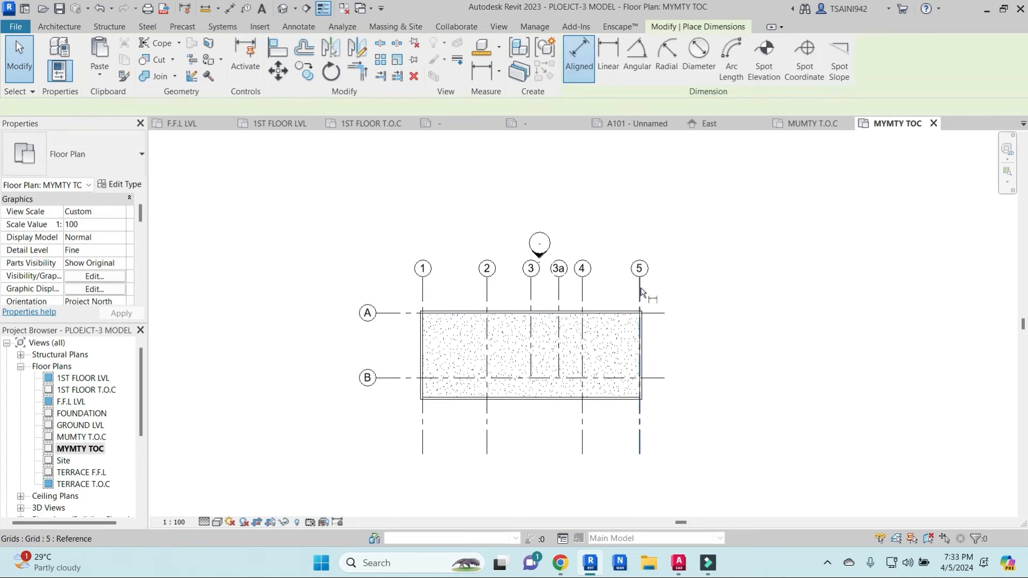
click(487, 298)
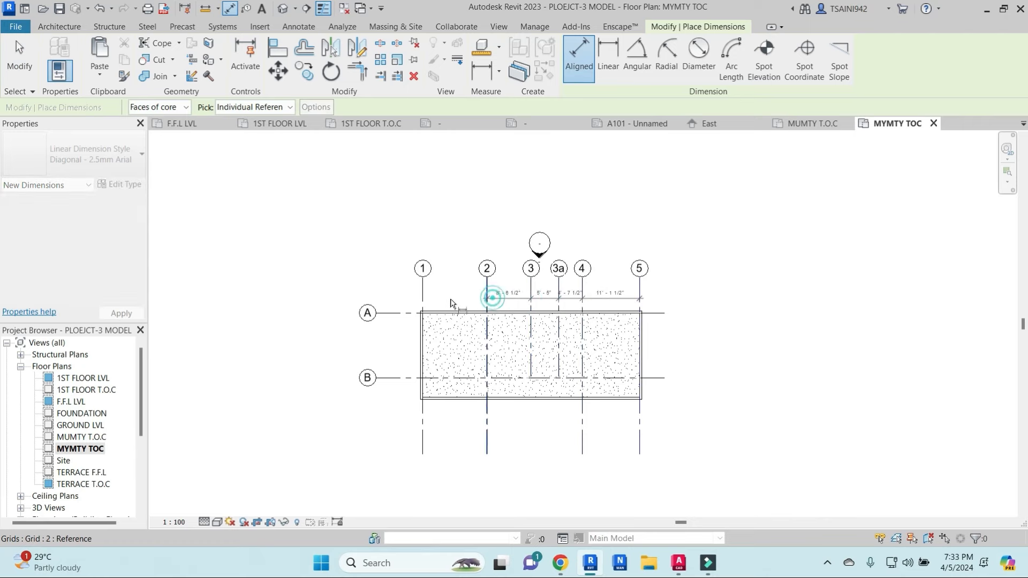
click(423, 299)
click(432, 300)
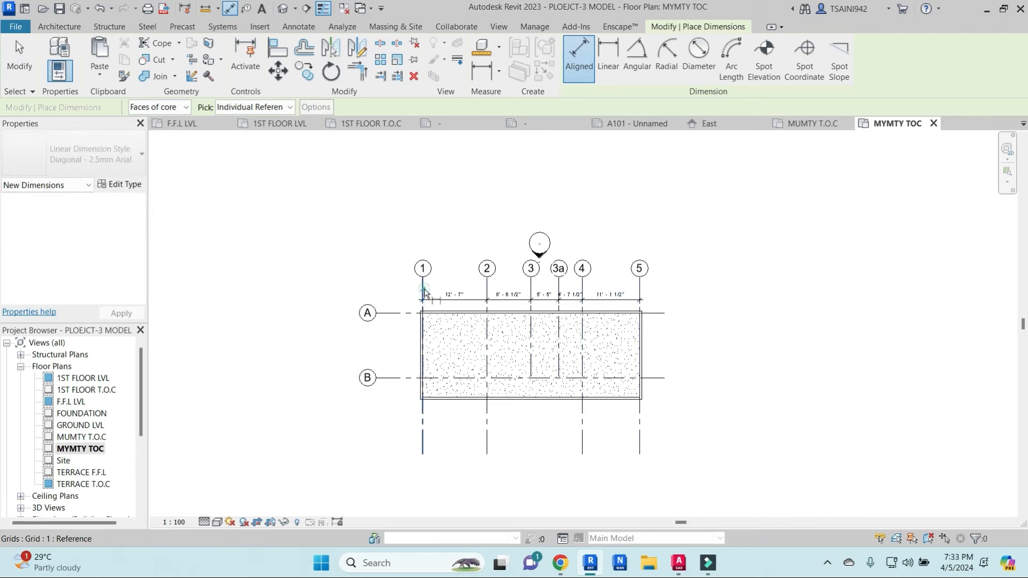
click(422, 283)
click(639, 290)
scroll(638, 289, up, 2)
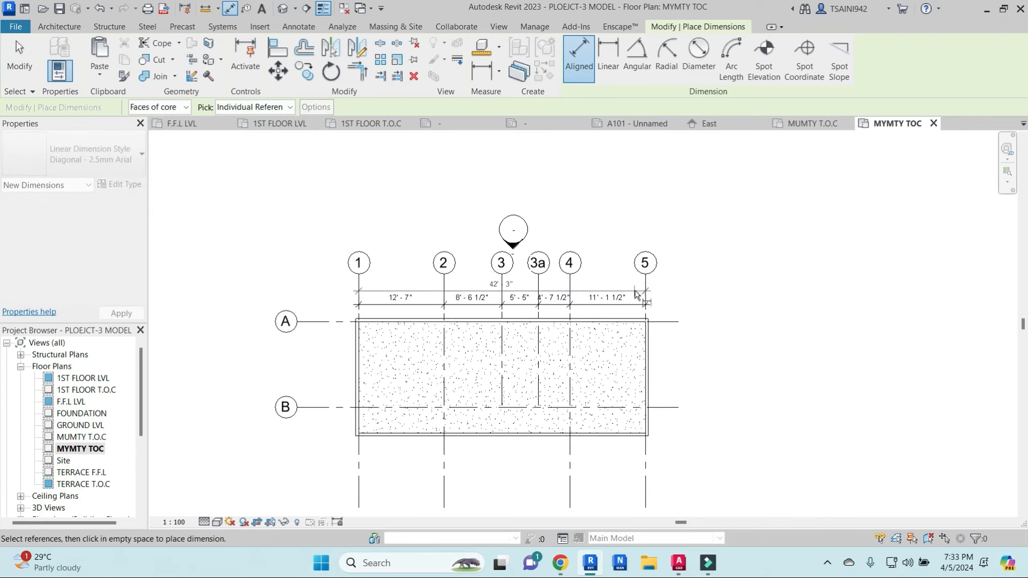
click(634, 293)
Step: Add an aligned dimension between grids A and B beside the slab
click(331, 321)
click(331, 407)
click(332, 372)
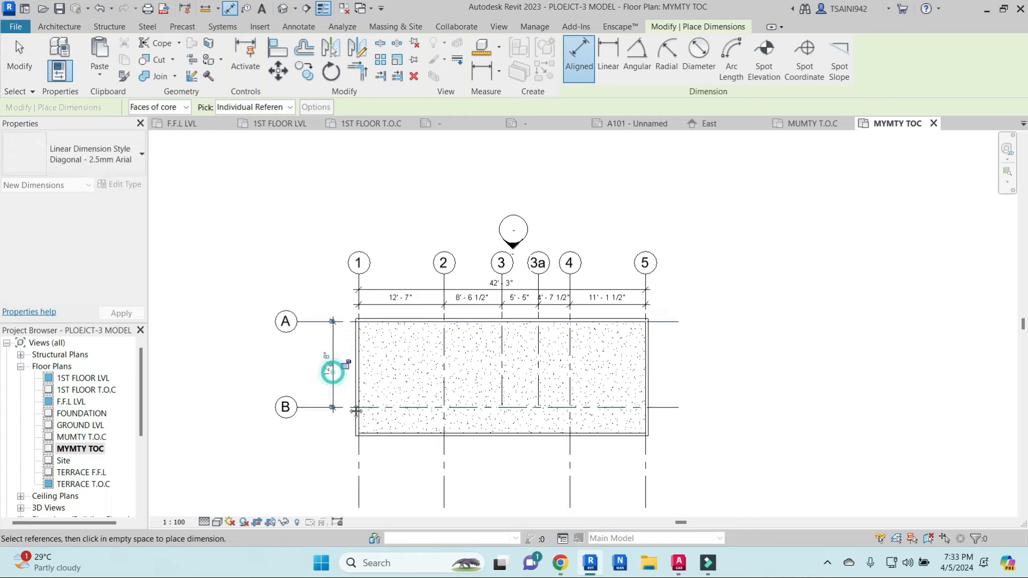
middle_drag(355, 414, 377, 338)
key(Escape)
Step: Shorten the lower ends of the vertical grid lines and pull grid bubbles A and B closer to the slab
click(381, 420)
drag(381, 432, 384, 393)
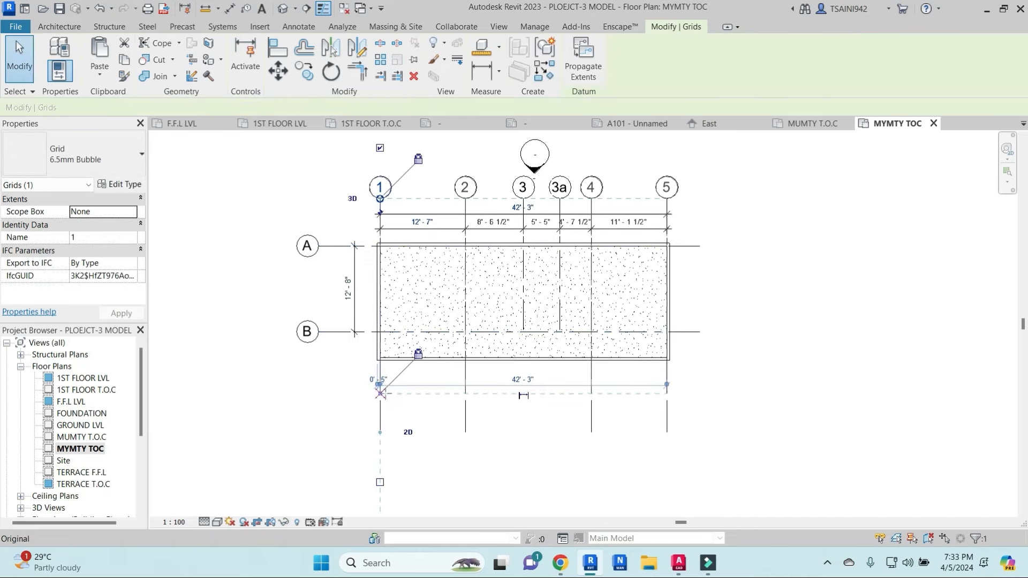
click(481, 387)
click(336, 245)
drag(336, 246, 356, 246)
key(Escape)
Step: Place the MYMTY TOC view on sheet A101 beneath the ground floor plan, just under the horizontal divider
scroll(54, 475, down, 2)
scroll(54, 475, down, 3)
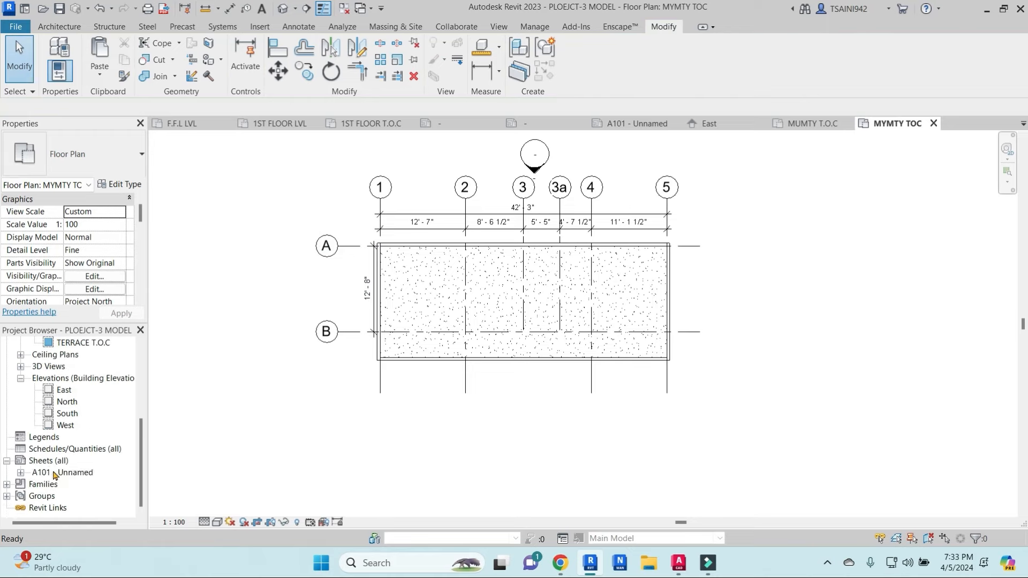
double_click(64, 472)
scroll(71, 401, up, 1)
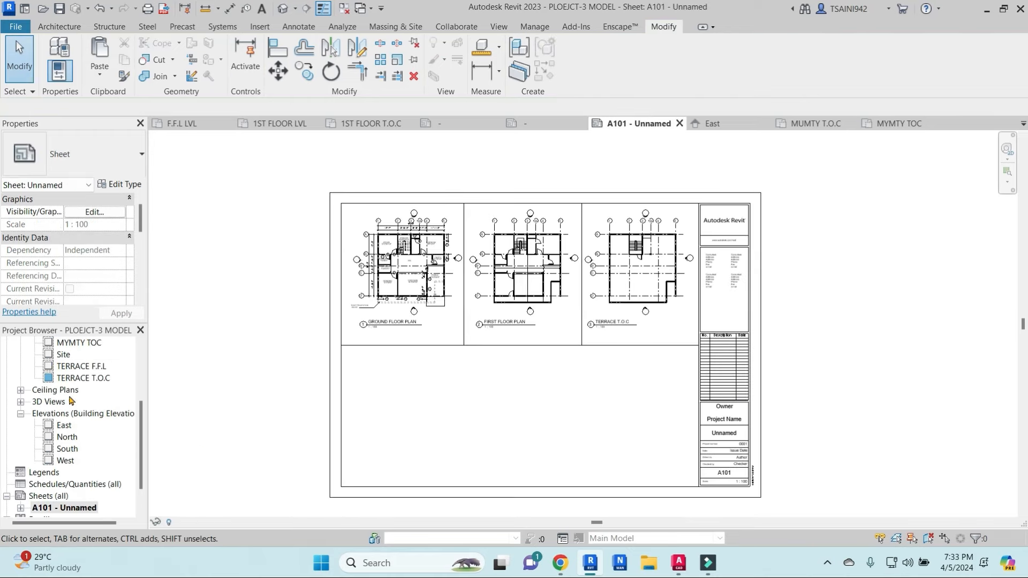
scroll(71, 370, up, 1)
drag(75, 378, 421, 397)
click(407, 395)
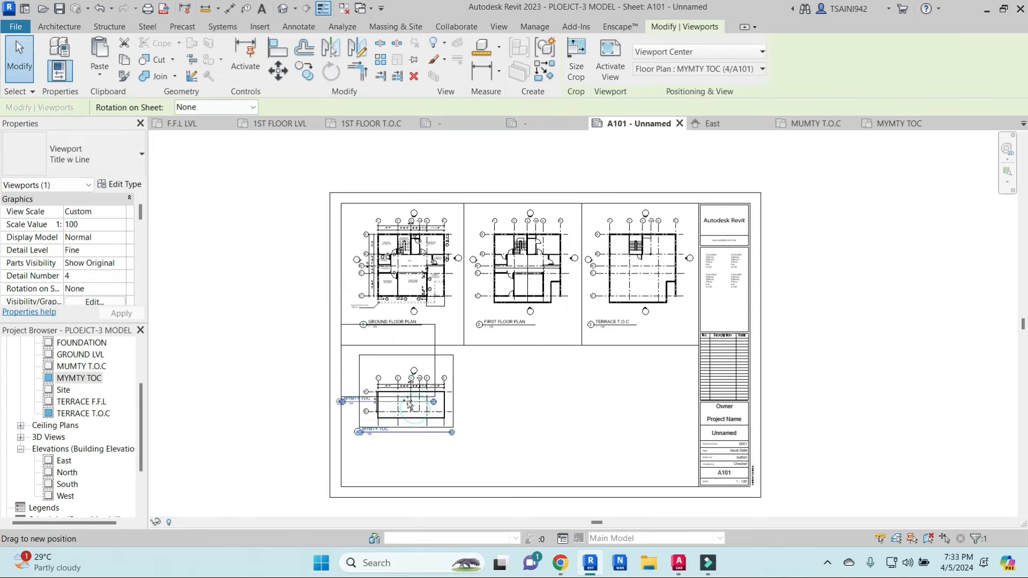
click(467, 357)
Step: Extend the vertical divider beside the ground floor plan down to the lower sheet border
key(Return)
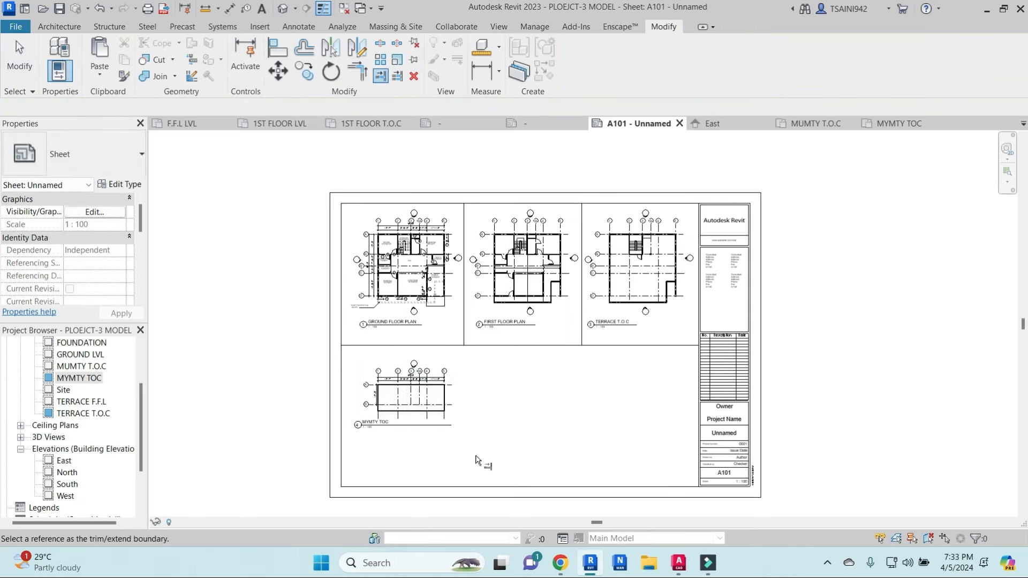
click(467, 487)
click(464, 333)
scroll(541, 412, down, 2)
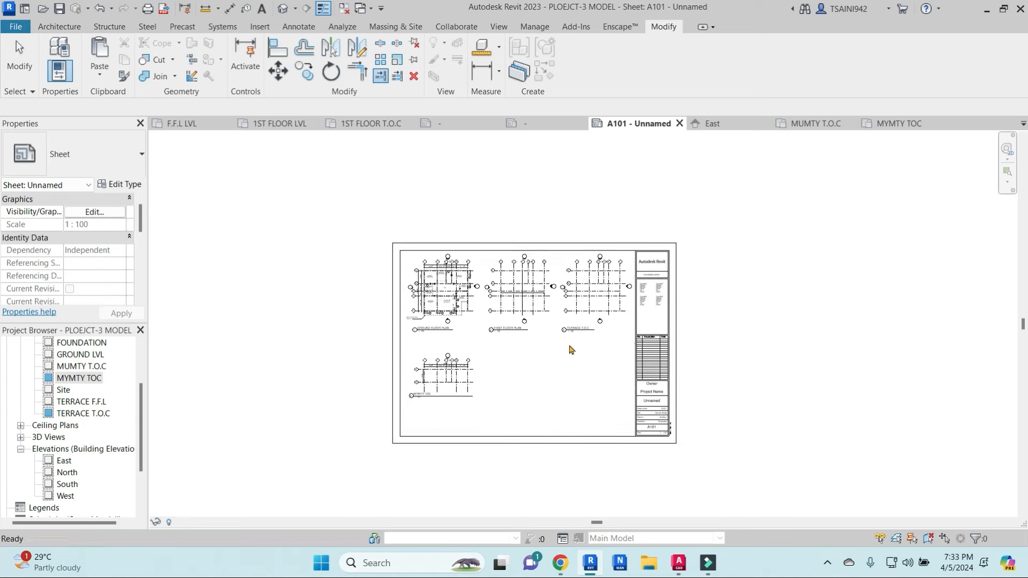
key(Escape)
key(Escape)
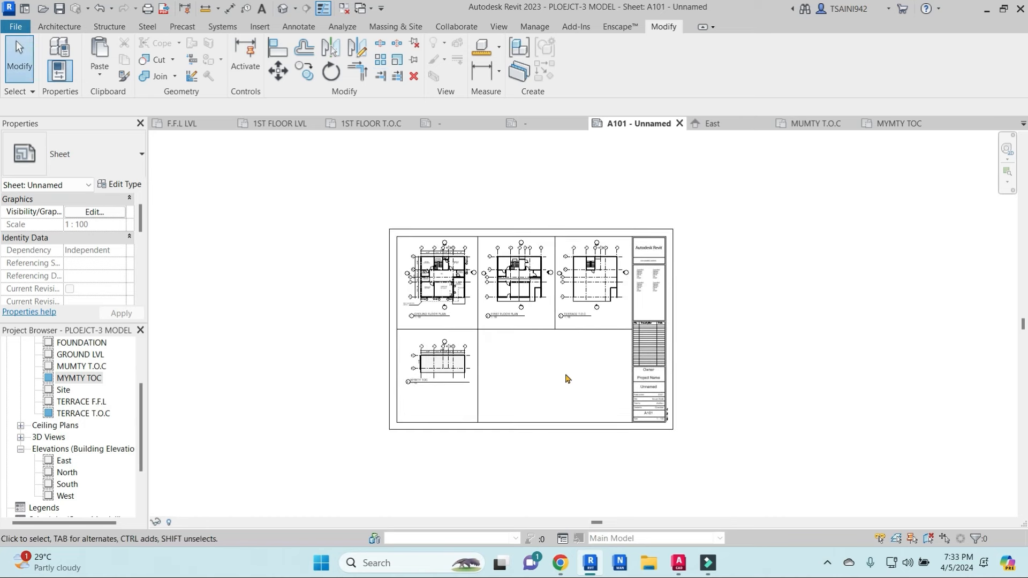
middle_drag(565, 373, 563, 368)
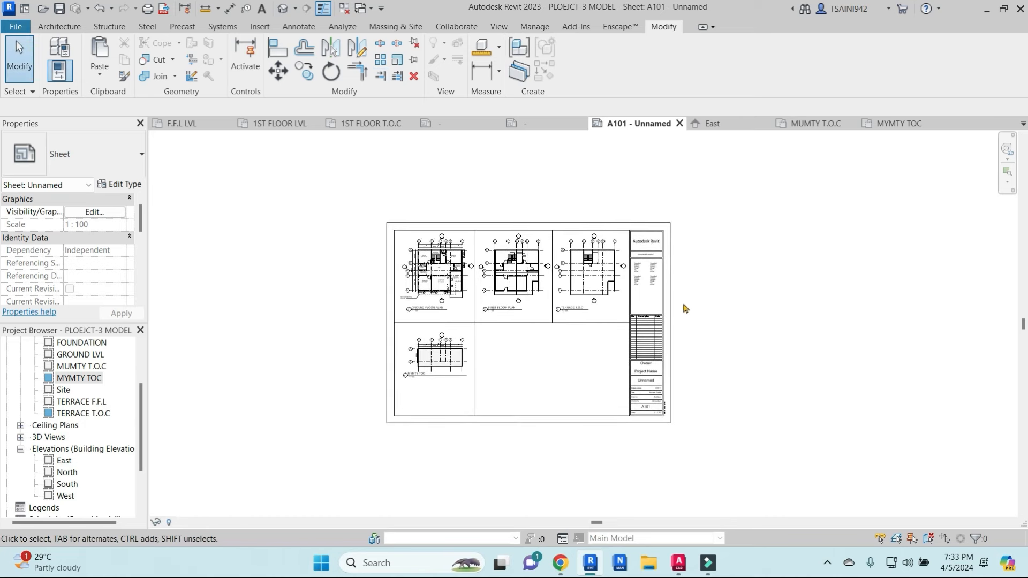
Step: Change sheet A101's number to 1 and its name to AARCH. PLAN, and check the title block
scroll(88, 459, down, 3)
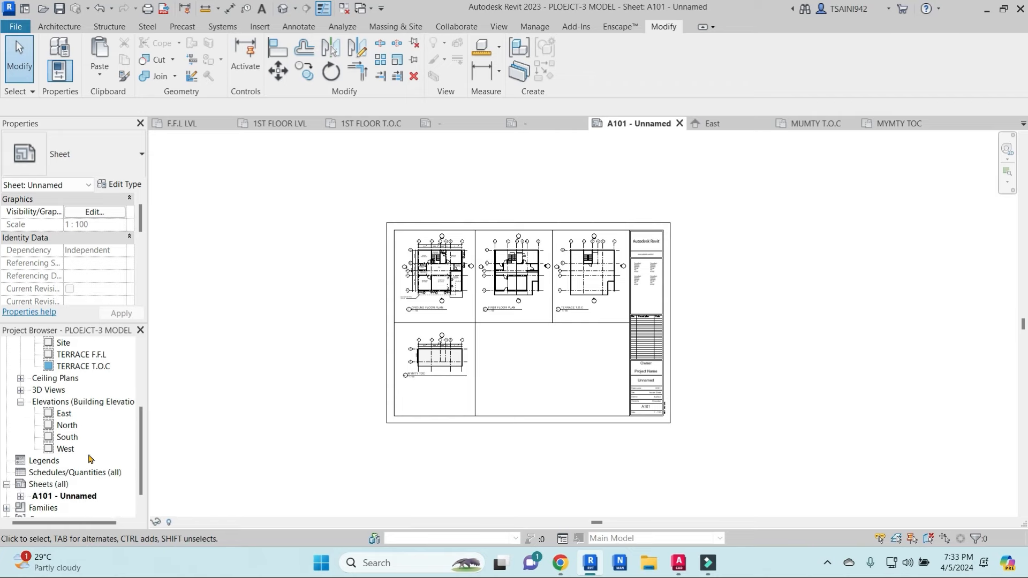
right_click(48, 474)
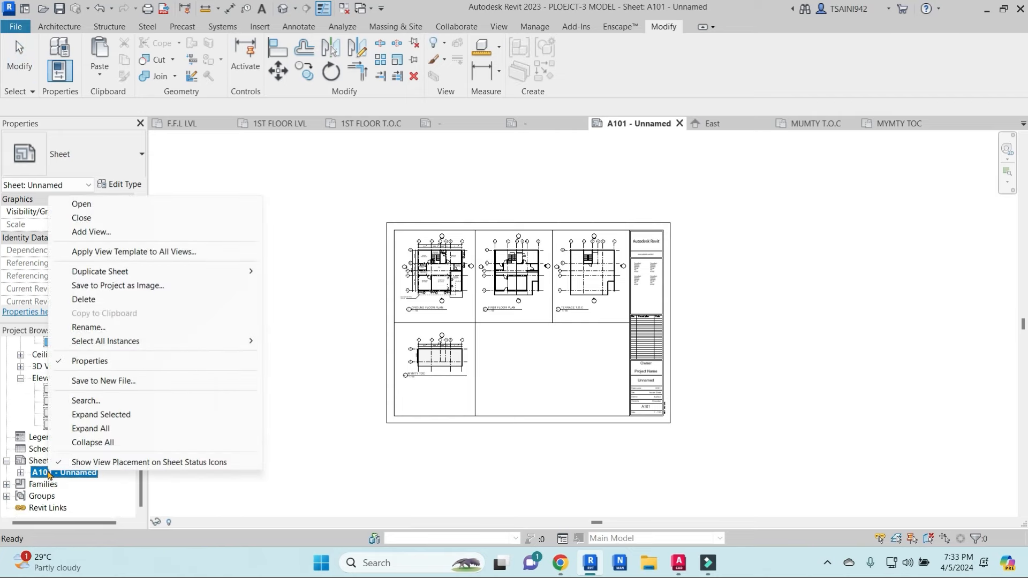
click(136, 328)
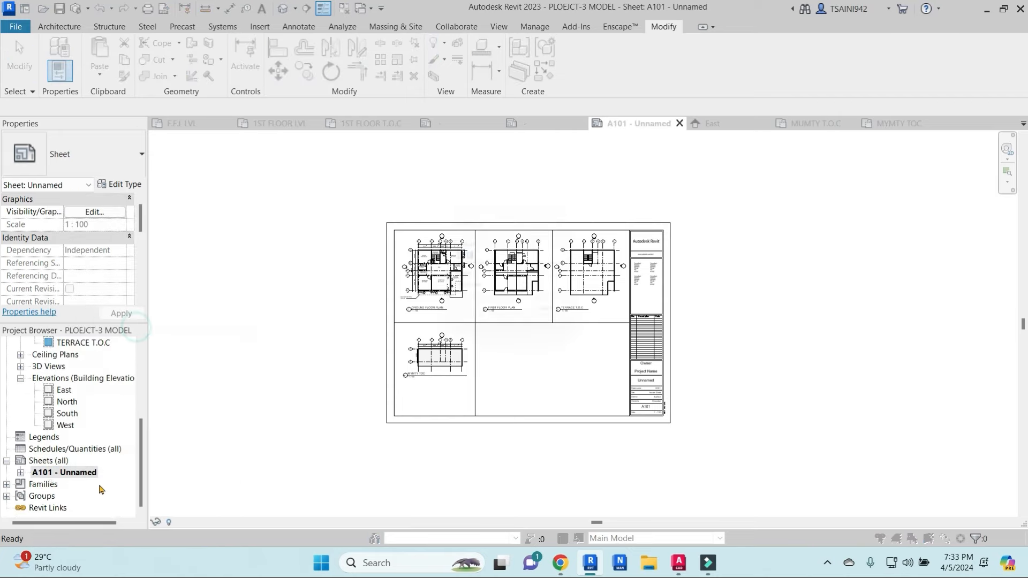
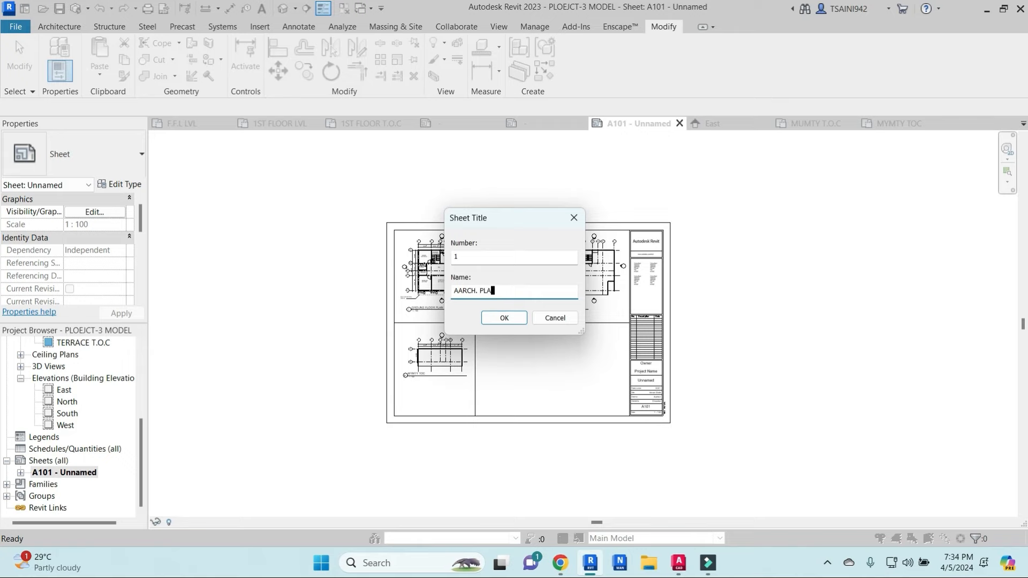
click(495, 319)
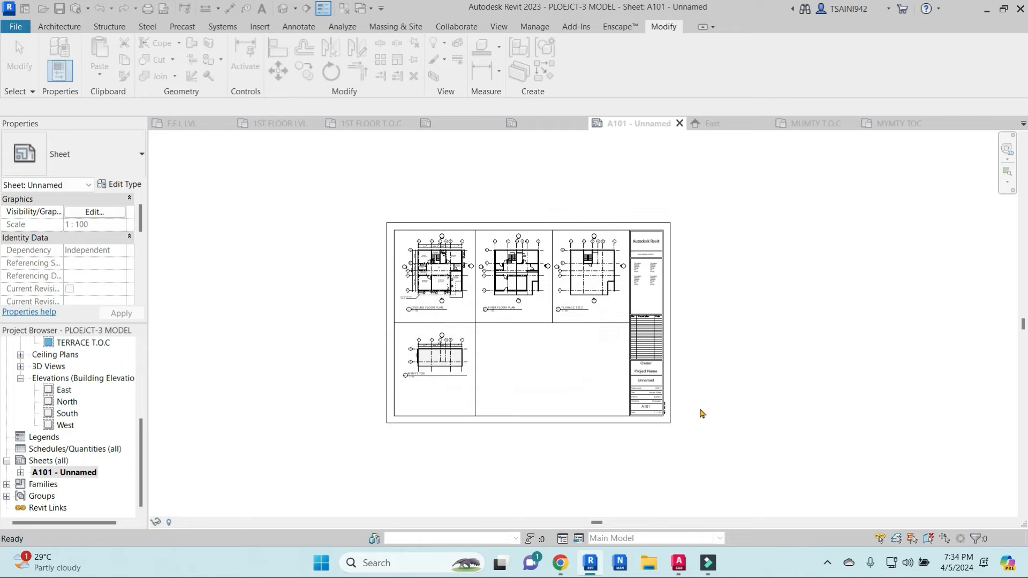
scroll(654, 389, up, 4)
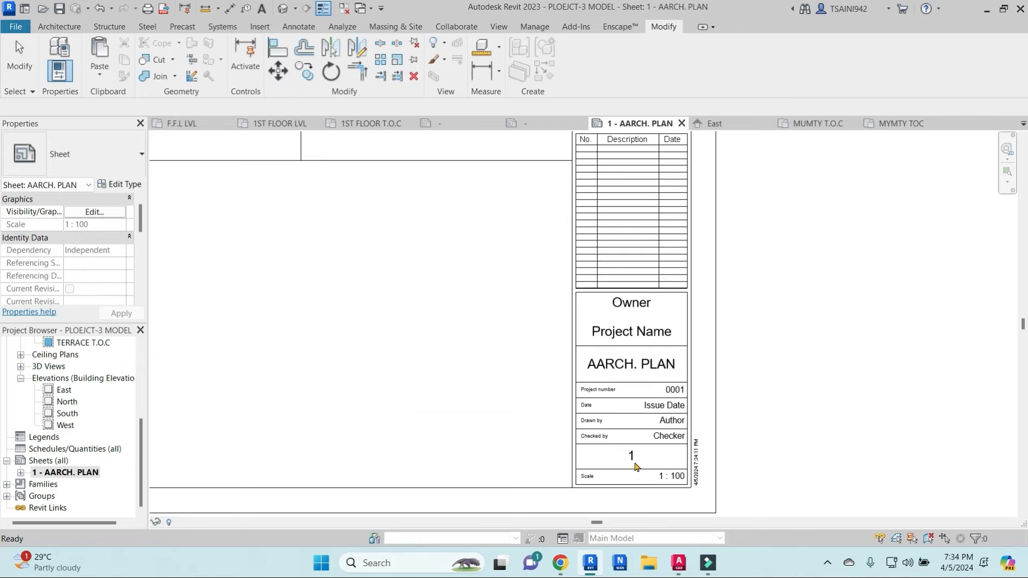
scroll(637, 463, down, 5)
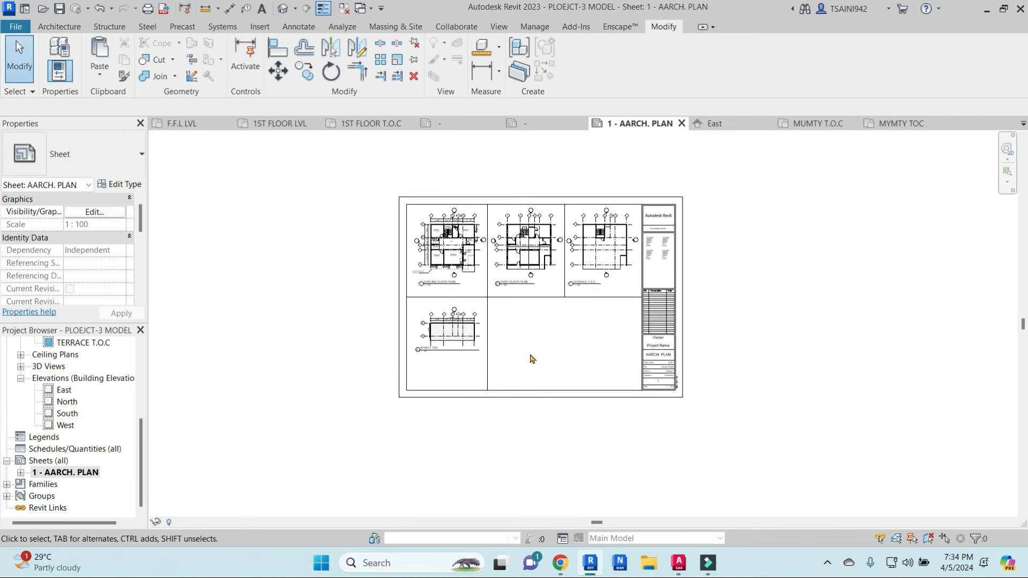
Step: Create a new sheet with the preselected title block
right_click(49, 461)
click(114, 336)
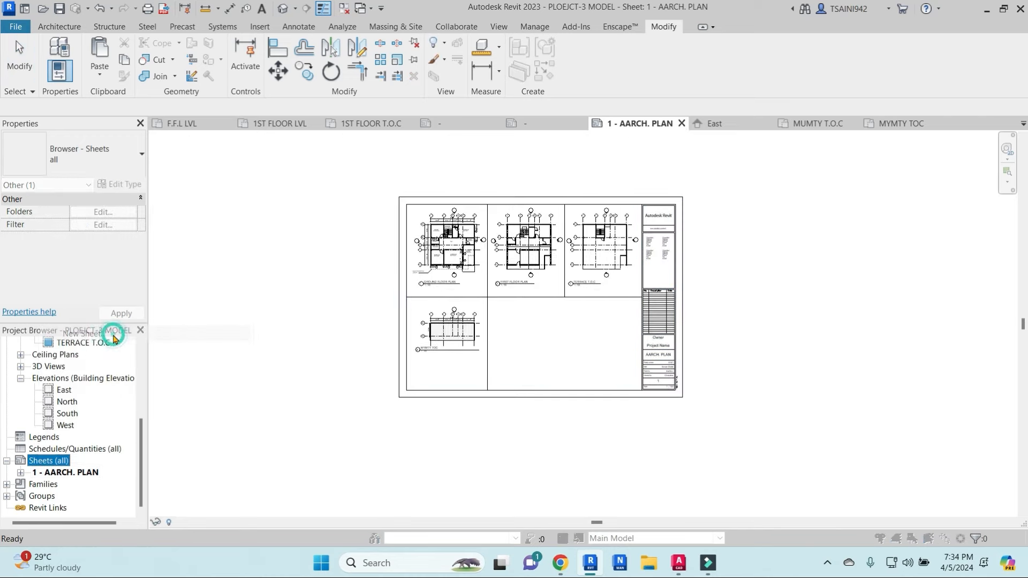
click(417, 422)
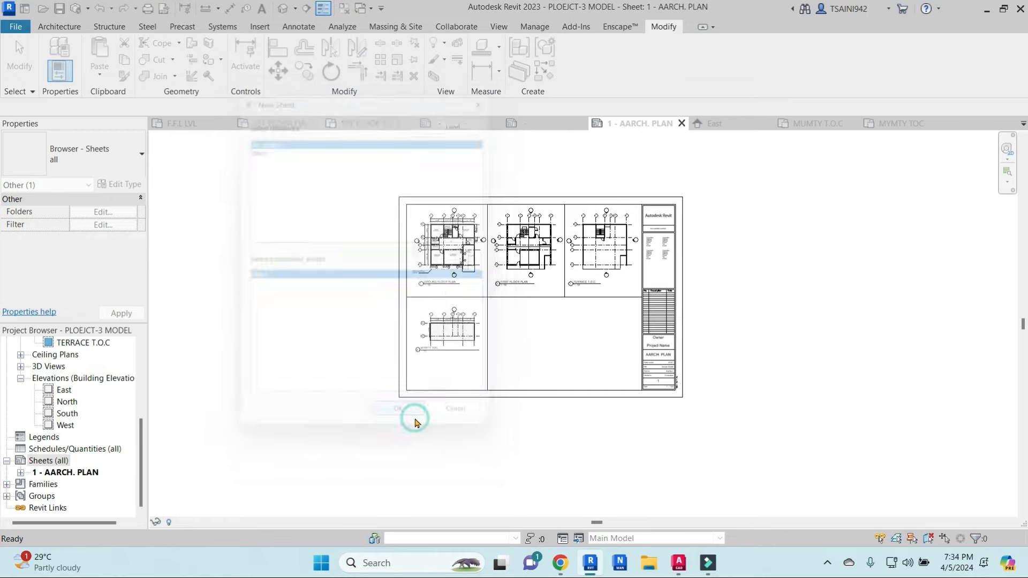
Step: In the F.F.L LVL plan, draw a vertical building section through the staircase, hall and living room, from above the grid bubbles to below the roof projection
scroll(73, 373, up, 5)
scroll(74, 374, up, 2)
double_click(71, 390)
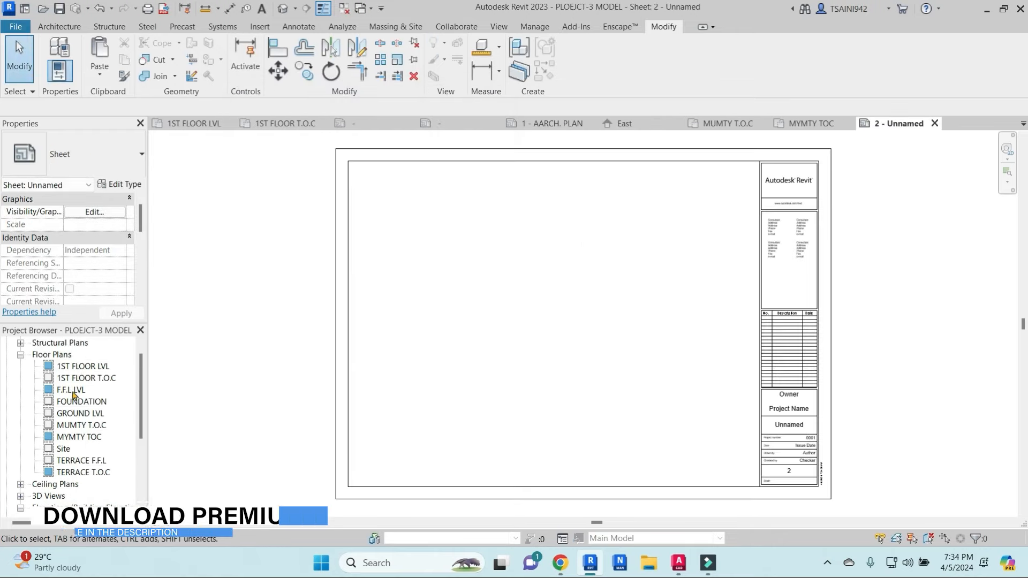
click(306, 7)
scroll(491, 263, up, 3)
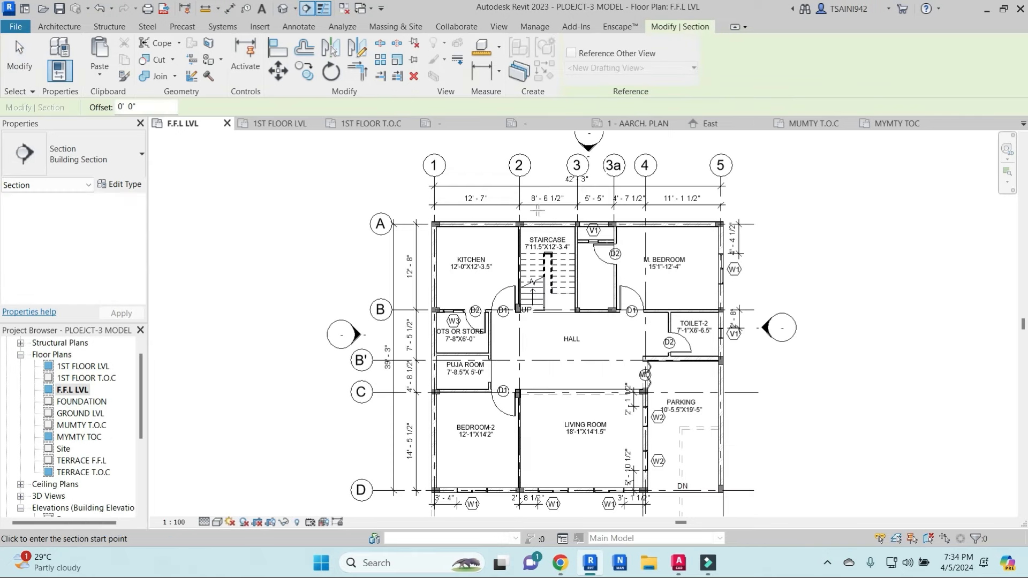
click(535, 209)
key(Escape)
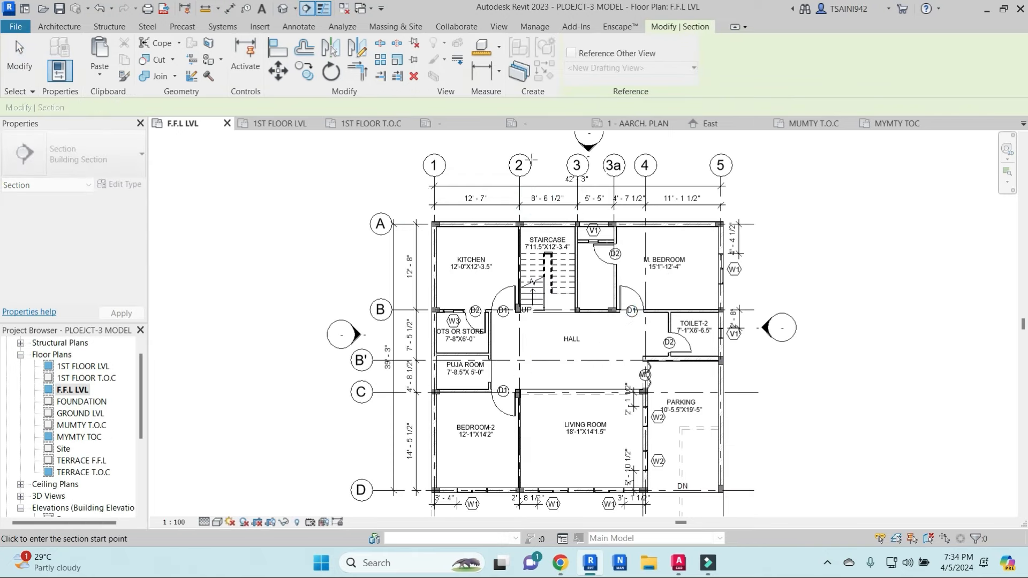
click(530, 148)
middle_drag(535, 395, 549, 288)
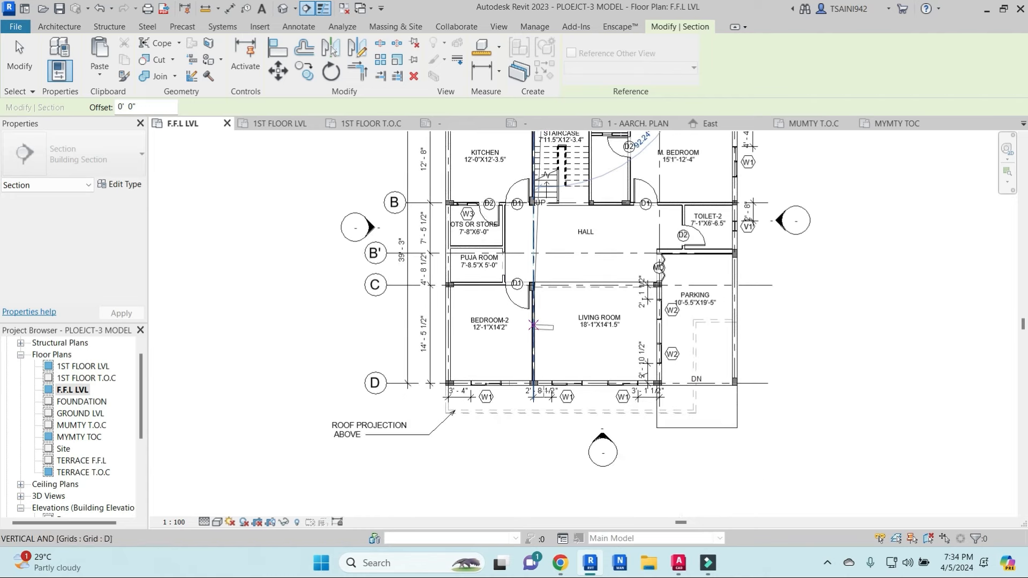
click(545, 449)
key(Escape)
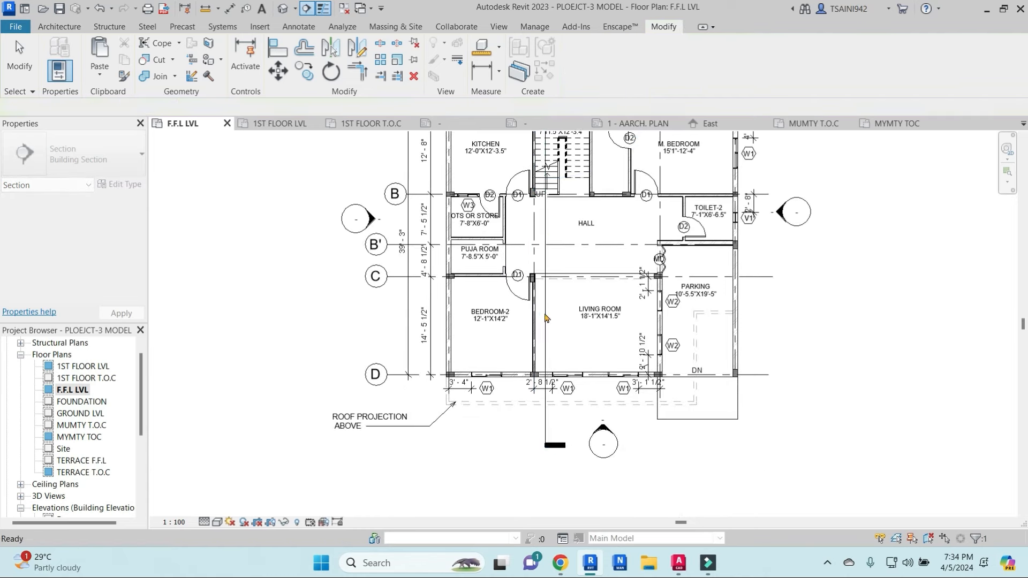
Step: Break the building section line in the middle, keeping one segment down to the staircase and one up from the living room's outer wall
click(546, 310)
scroll(552, 309, down, 2)
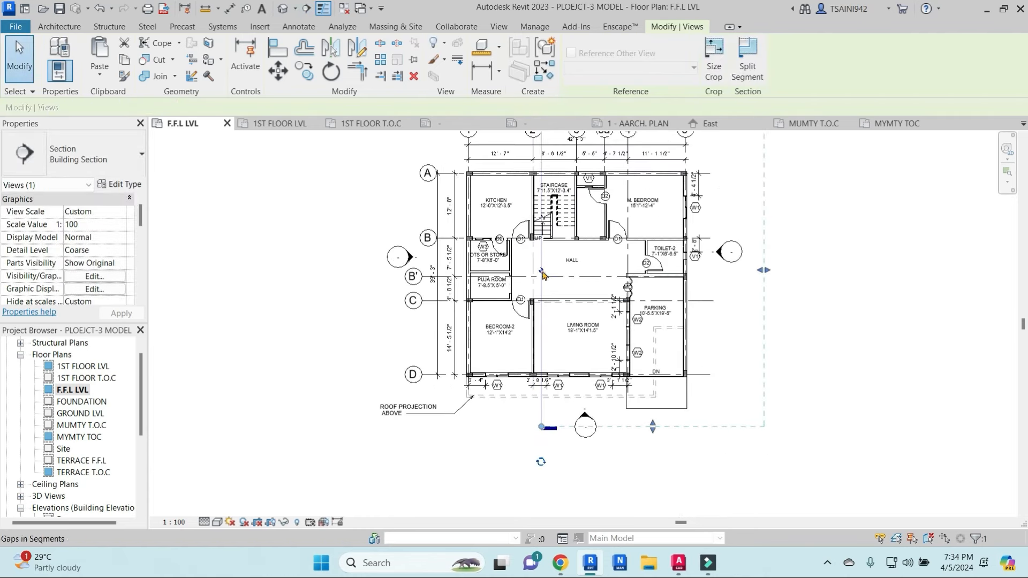
drag(542, 325, 542, 366)
middle_drag(545, 325, 542, 396)
drag(538, 263, 539, 259)
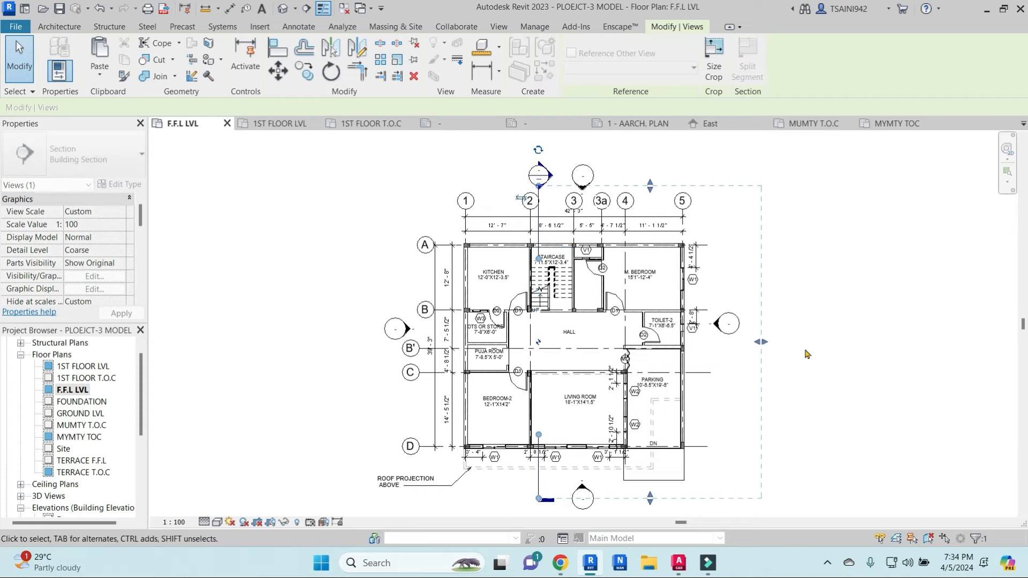
Step: Reduce the section's view depth so its far boundary falls between grids 4 and 5
drag(761, 341, 727, 347)
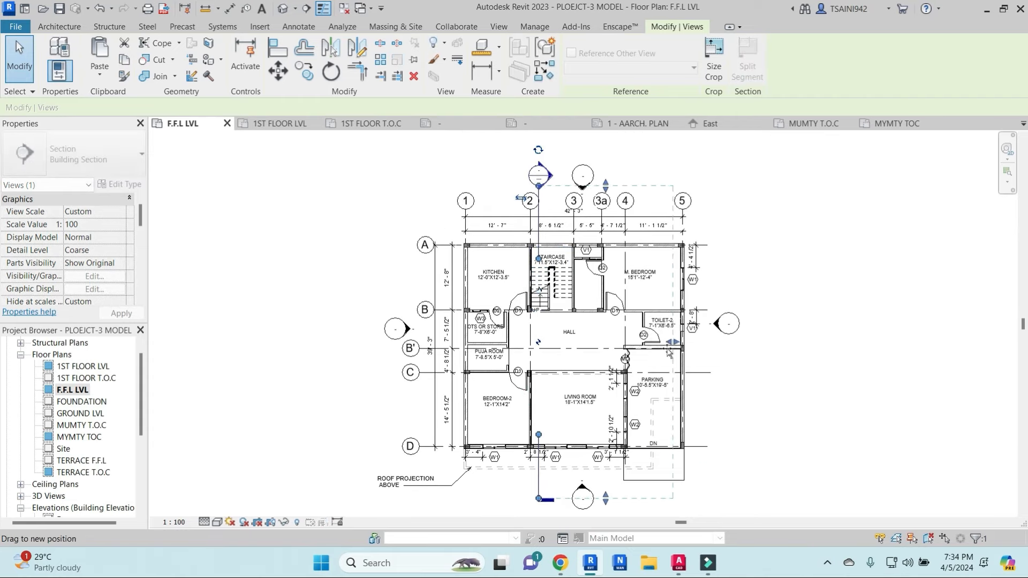
drag(664, 350, 664, 350)
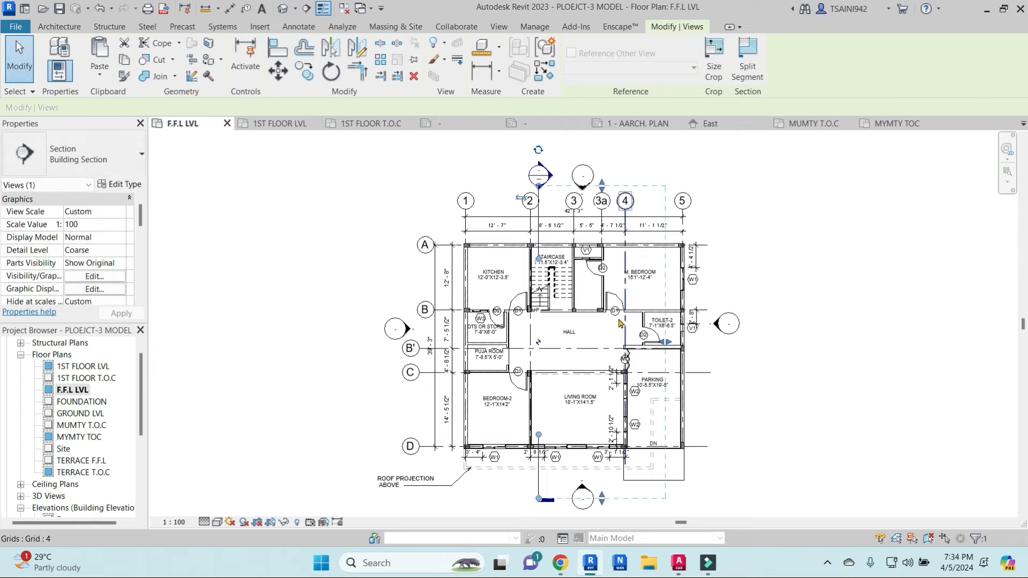
middle_drag(712, 413, 707, 385)
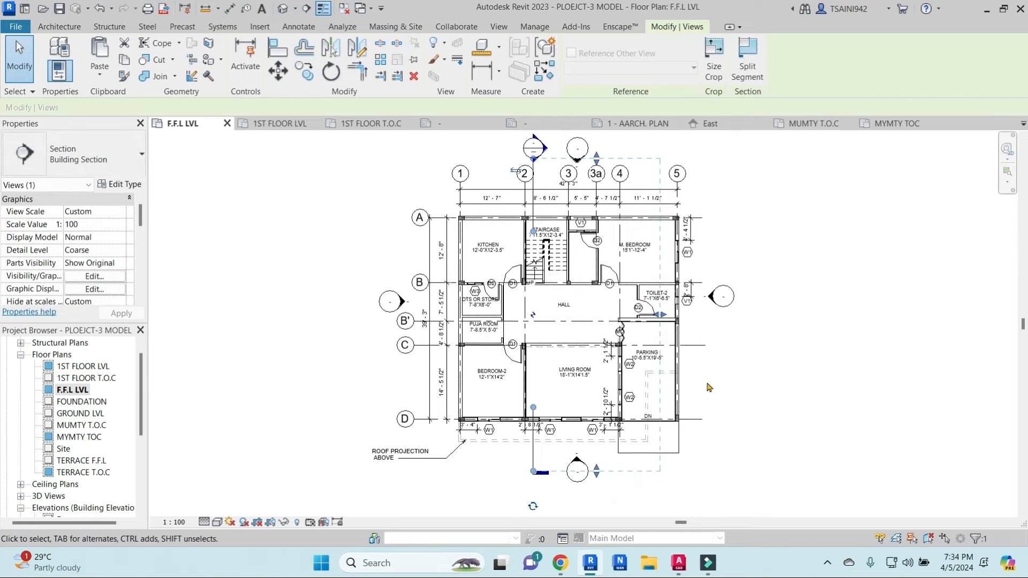
scroll(708, 385, down, 2)
click(732, 387)
Step: Open the new building section's view and set its detail level to Fine
double_click(617, 249)
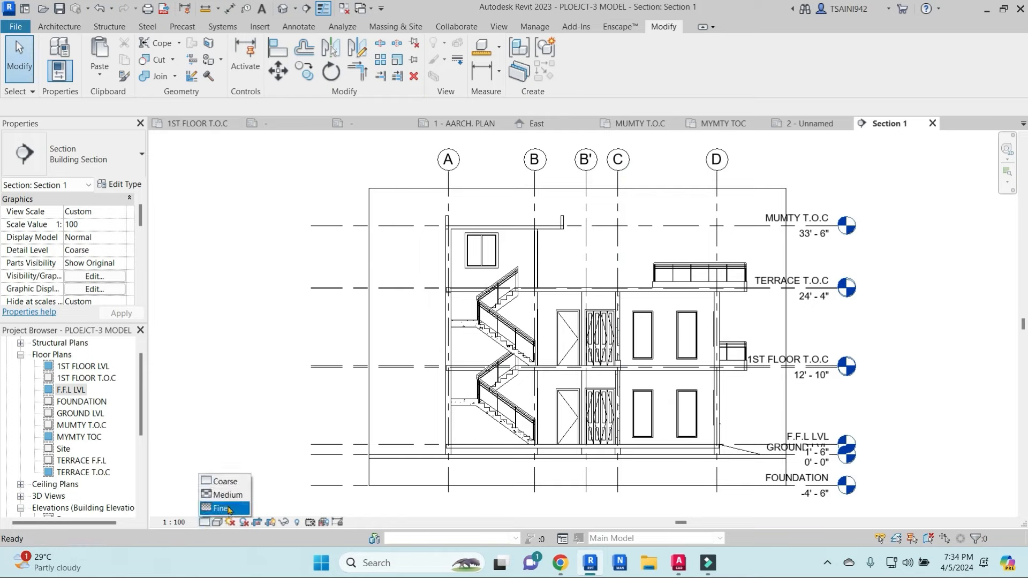
click(229, 509)
scroll(518, 252, up, 5)
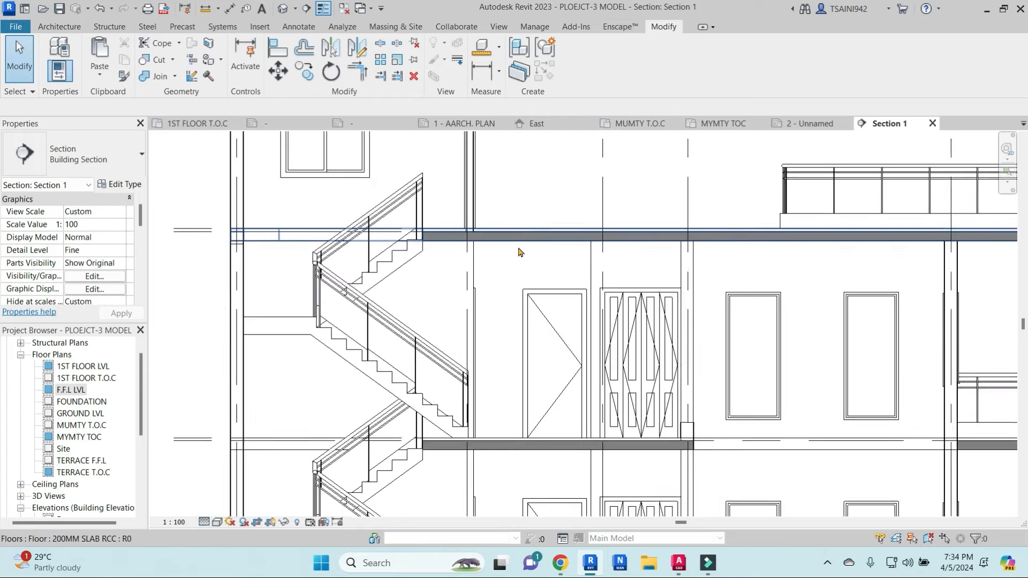
Step: Join the terrace floor slab with the 4.5" wall at its projecting end beyond grid D
scroll(518, 252, up, 2)
key(j)
key(g)
scroll(703, 247, down, 4)
middle_drag(772, 255, 638, 245)
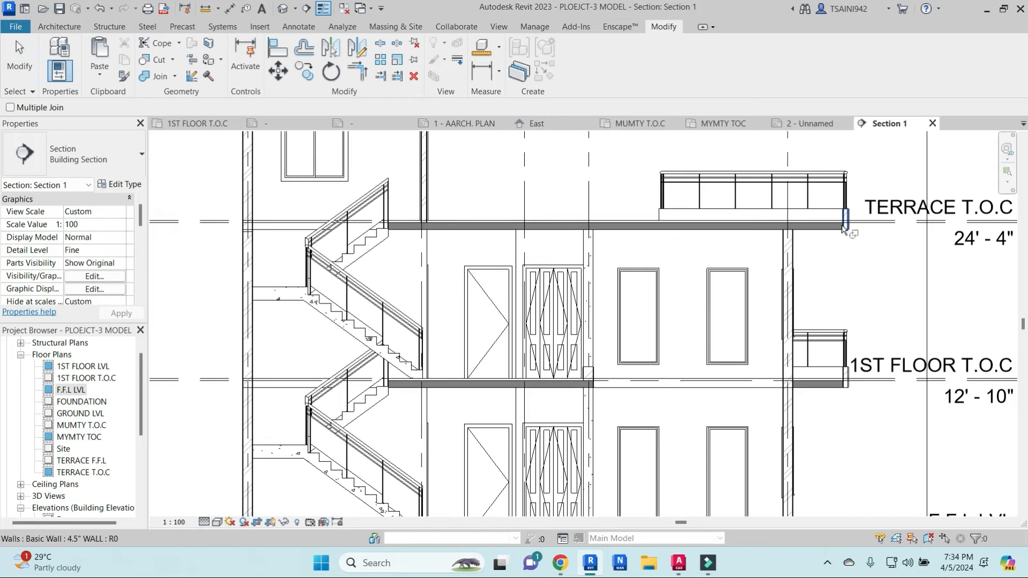
click(843, 226)
click(842, 227)
click(848, 229)
key(Escape)
Step: Join the 150MM mumty roof slab with the 4.5" parapet walls at both of its ends
scroll(518, 214, down, 1)
middle_drag(493, 220, 630, 280)
scroll(575, 193, up, 2)
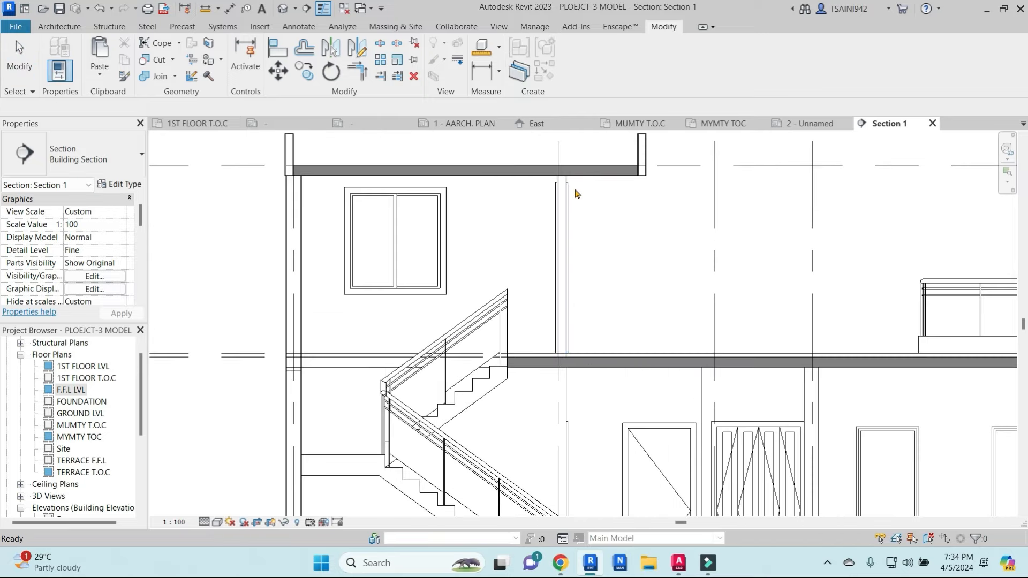
key(Return)
click(642, 169)
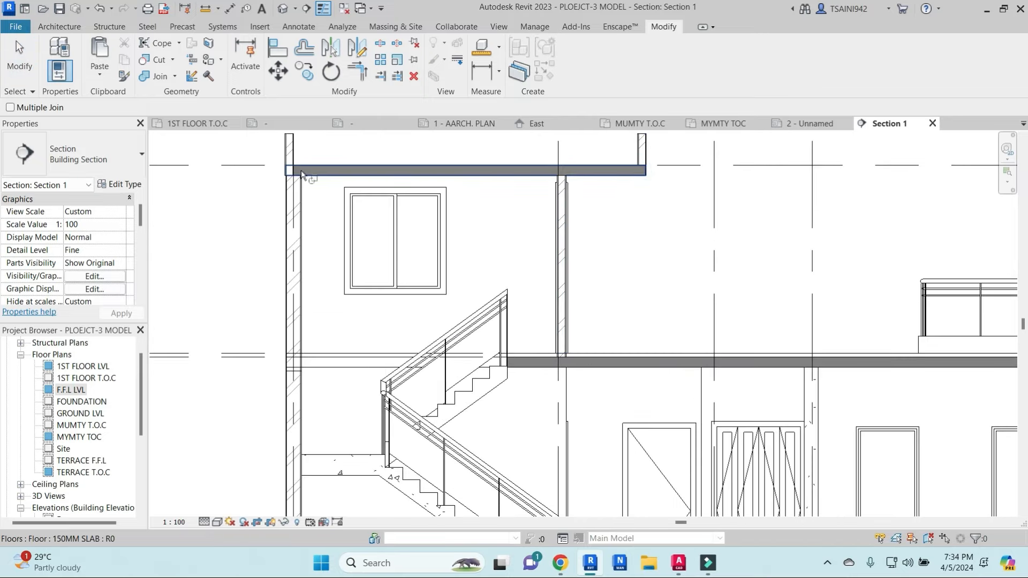
scroll(301, 174, up, 6)
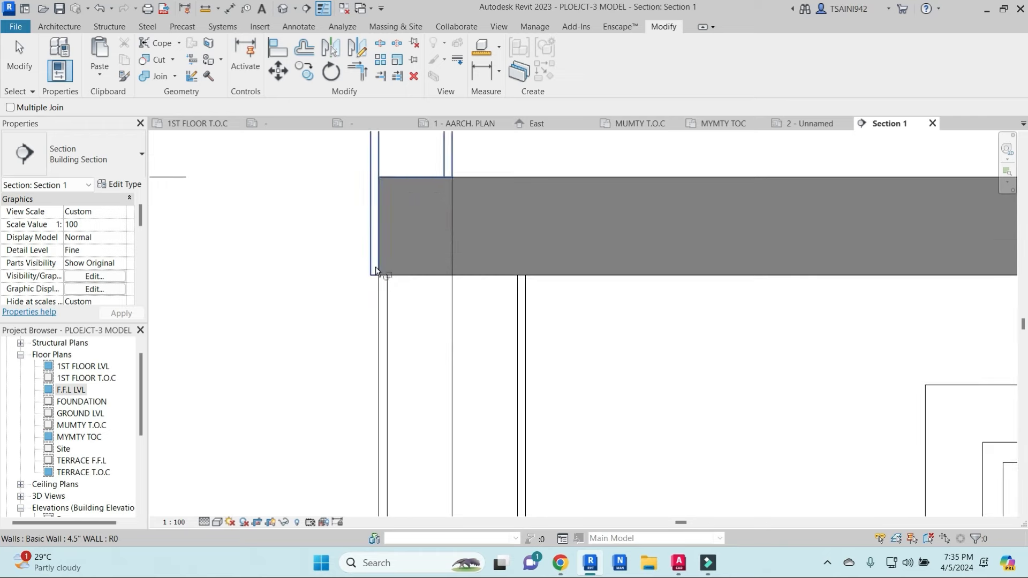
click(376, 270)
Step: Try to align the outer face of the mumty parapet wall near grid A with the slab edge
key(a)
key(l)
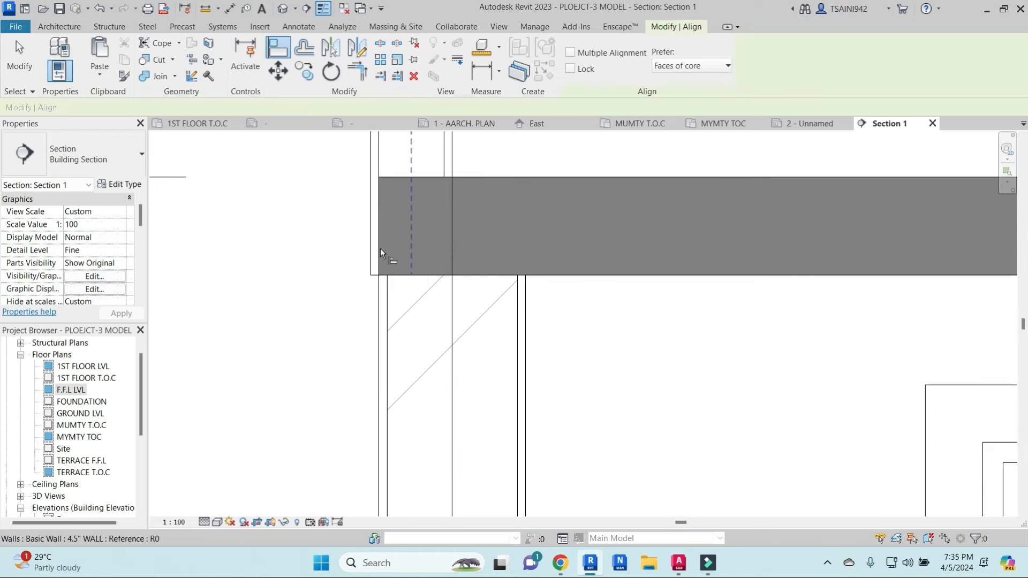
click(380, 248)
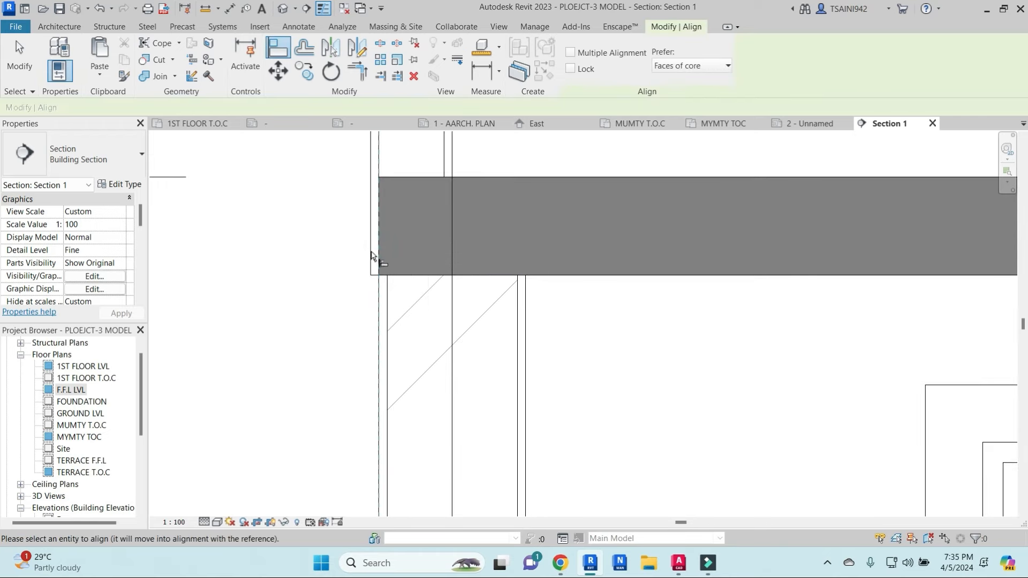
scroll(372, 252, down, 2)
middle_drag(402, 265, 429, 347)
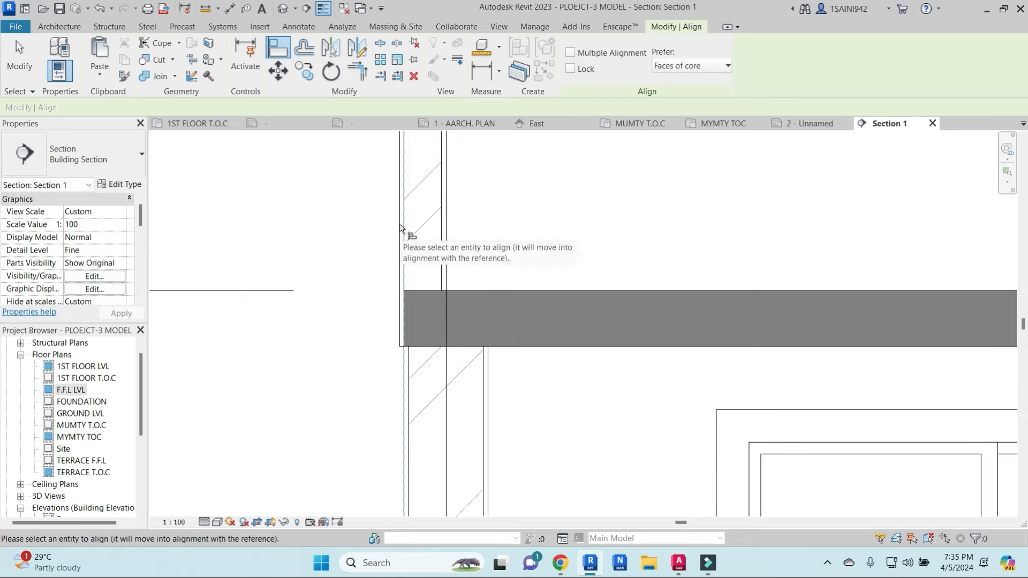
click(401, 223)
key(Escape)
key(Escape)
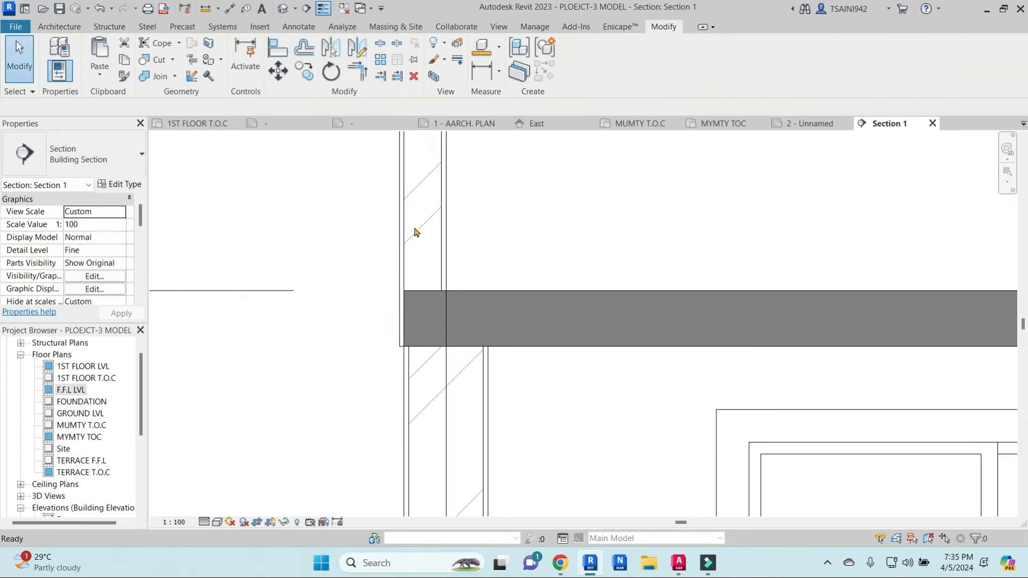
key(a)
key(l)
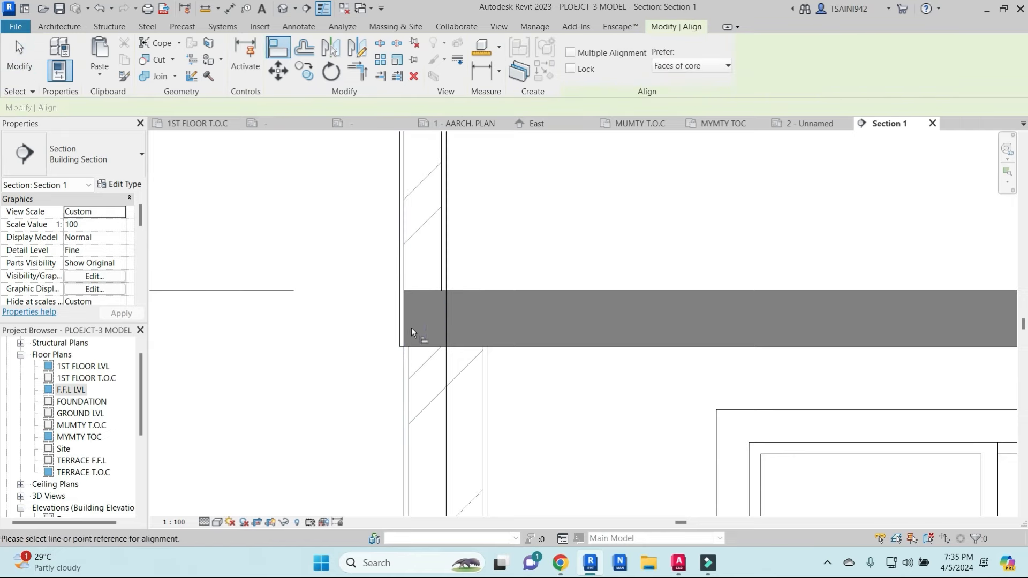
click(408, 325)
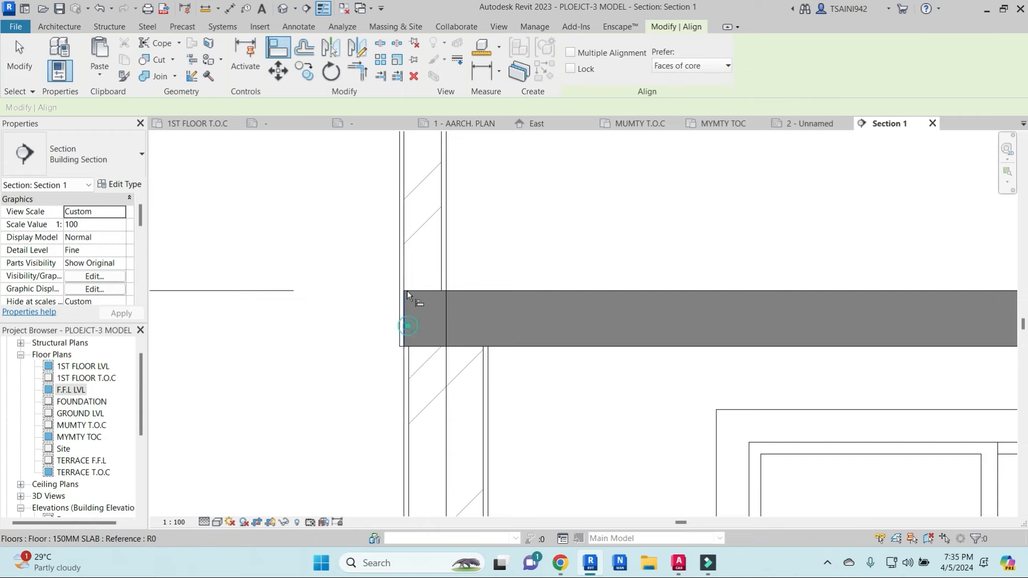
scroll(443, 202, down, 3)
key(Escape)
key(Escape)
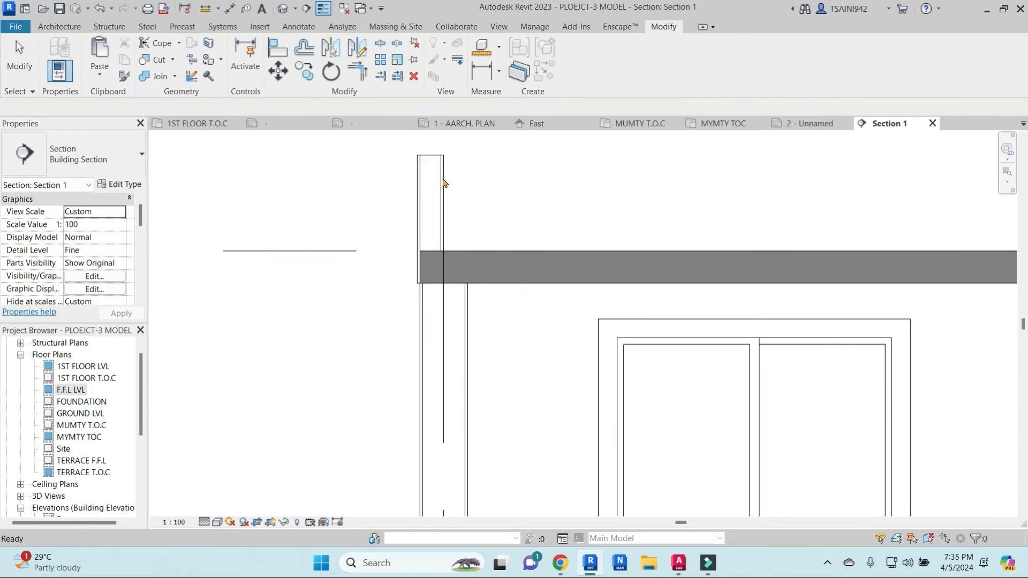
Step: Move the 4.5" mumty parapet wall near grid A inward so its outer corner meets the 9" wall's outer face below
click(419, 236)
scroll(414, 240, up, 3)
scroll(434, 321, up, 4)
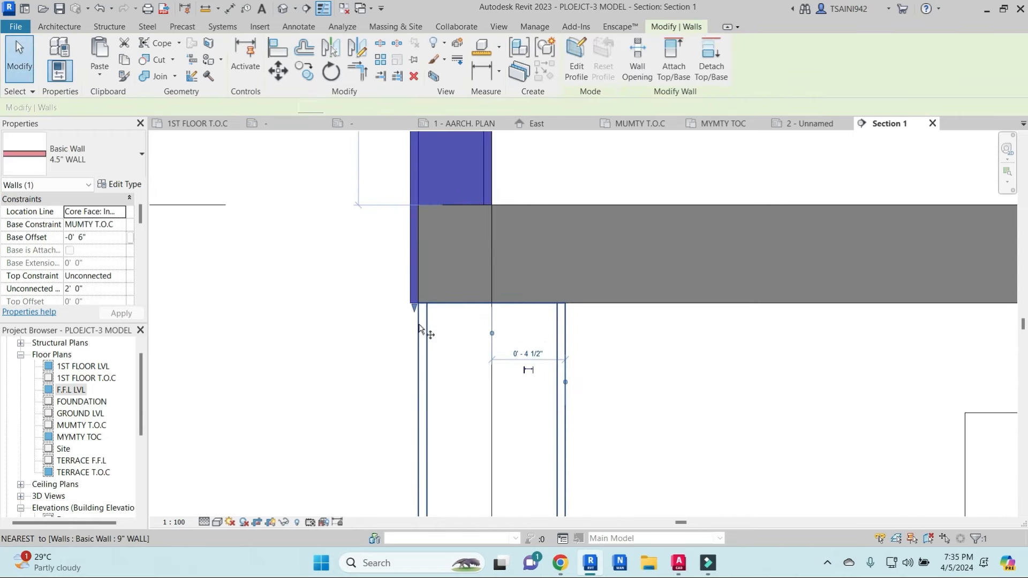
key(m)
key(v)
click(402, 280)
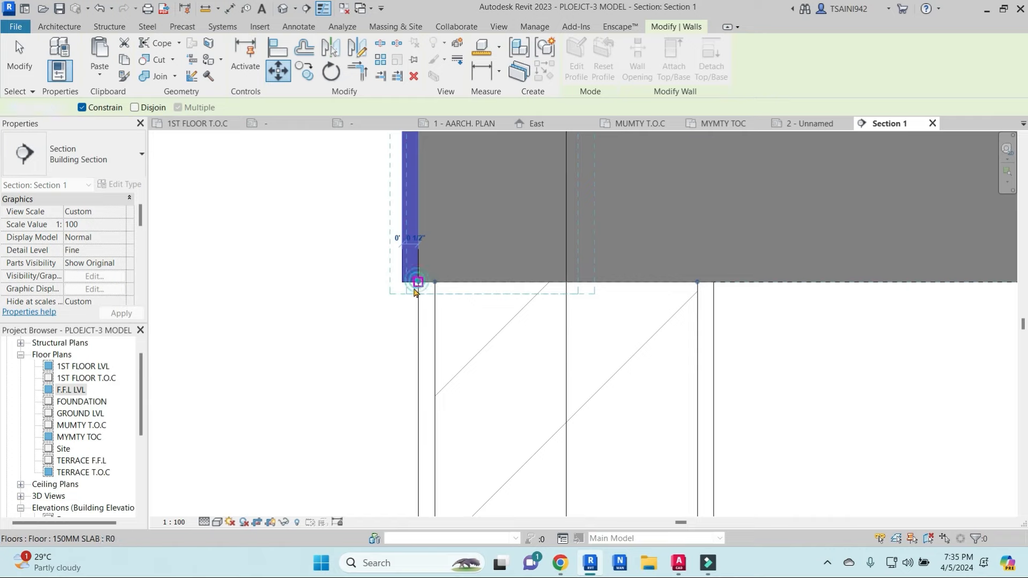
click(418, 283)
key(Escape)
Step: Join the outer 9" walls with the floor slabs at the terrace, first floor and F.F.L levels
scroll(457, 315, down, 3)
click(558, 244)
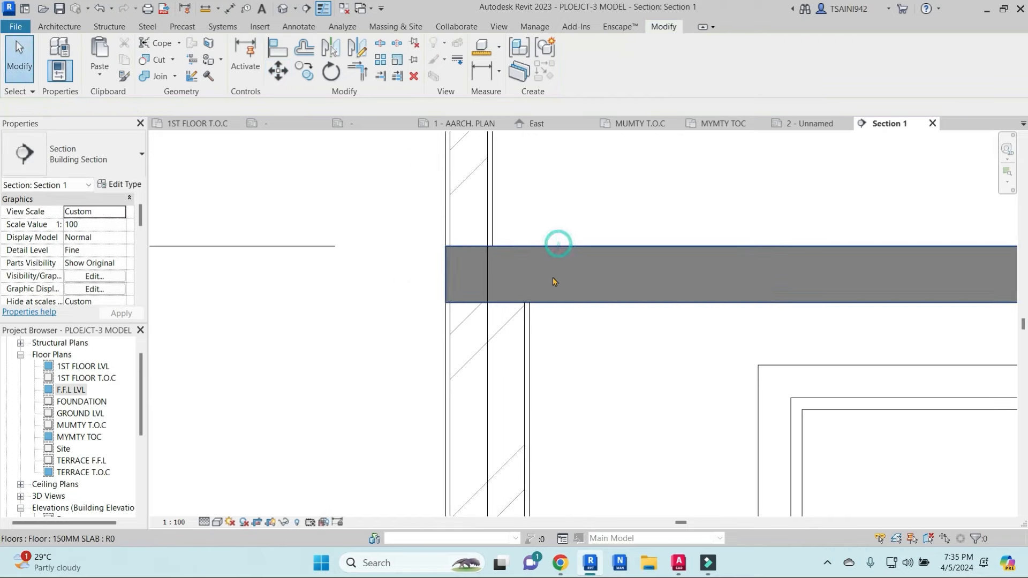
click(553, 281)
scroll(551, 283, down, 4)
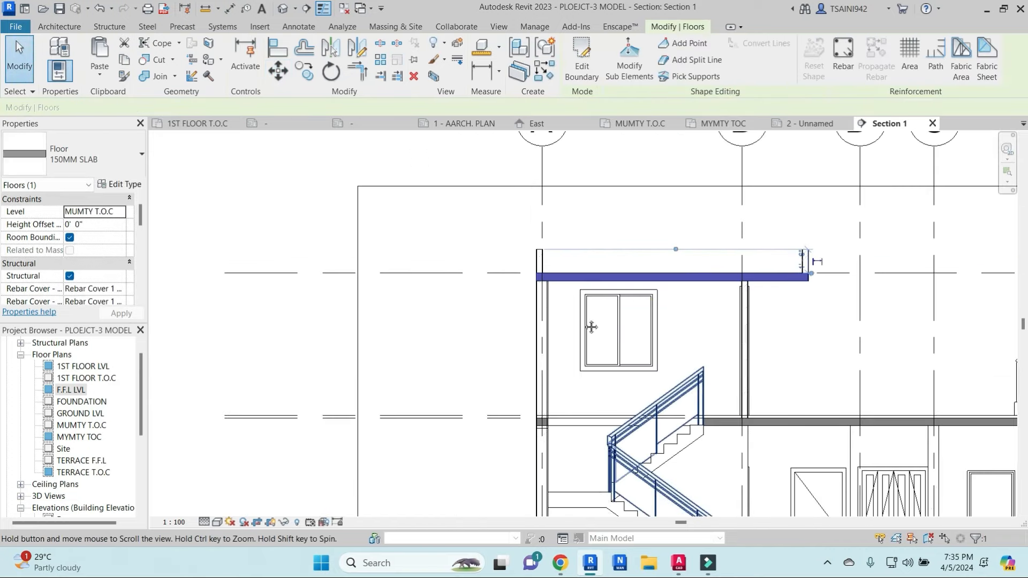
scroll(510, 292, up, 4)
key(Escape)
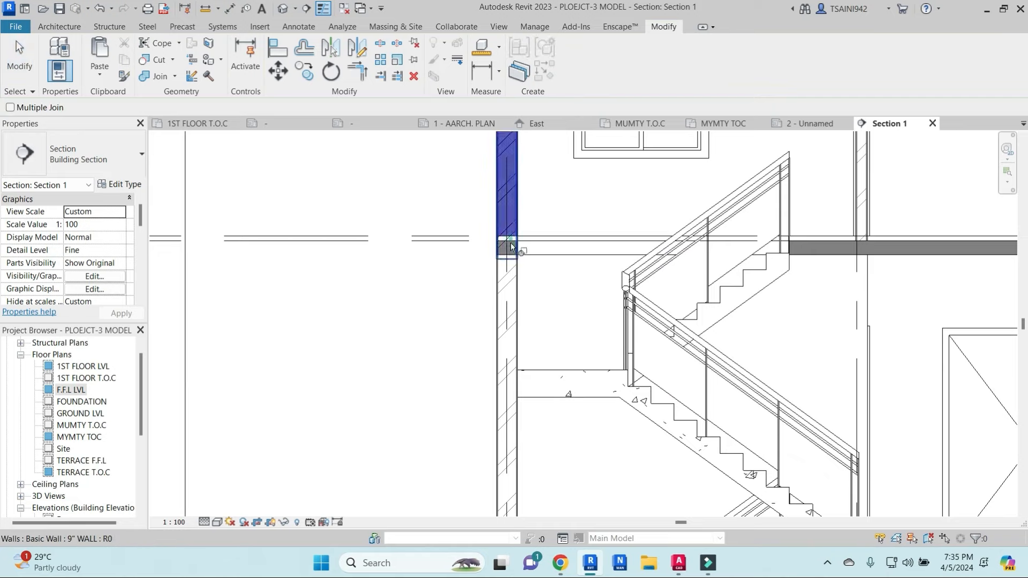
scroll(511, 247, down, 3)
middle_drag(512, 247, 538, 261)
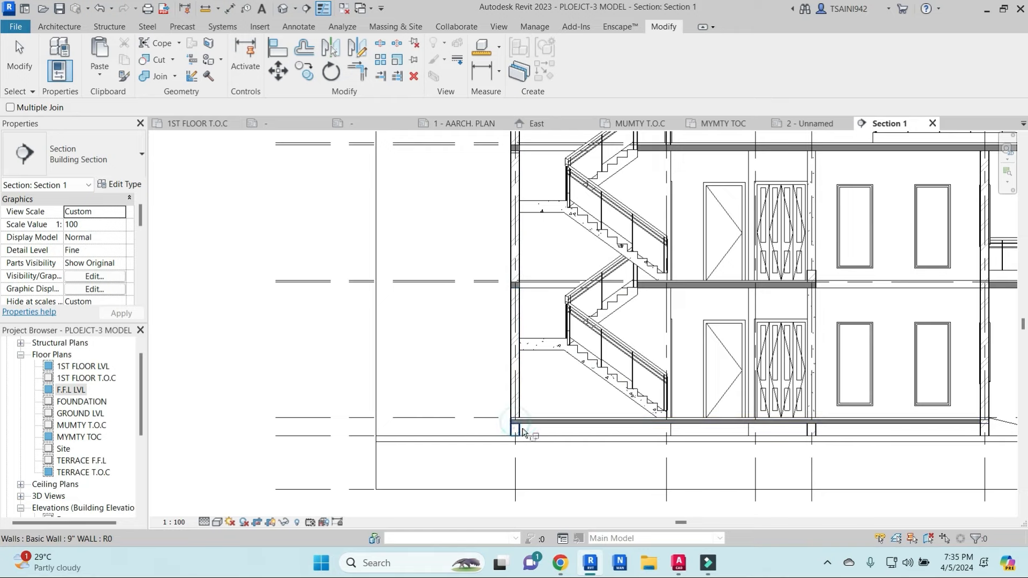
middle_drag(994, 435, 800, 394)
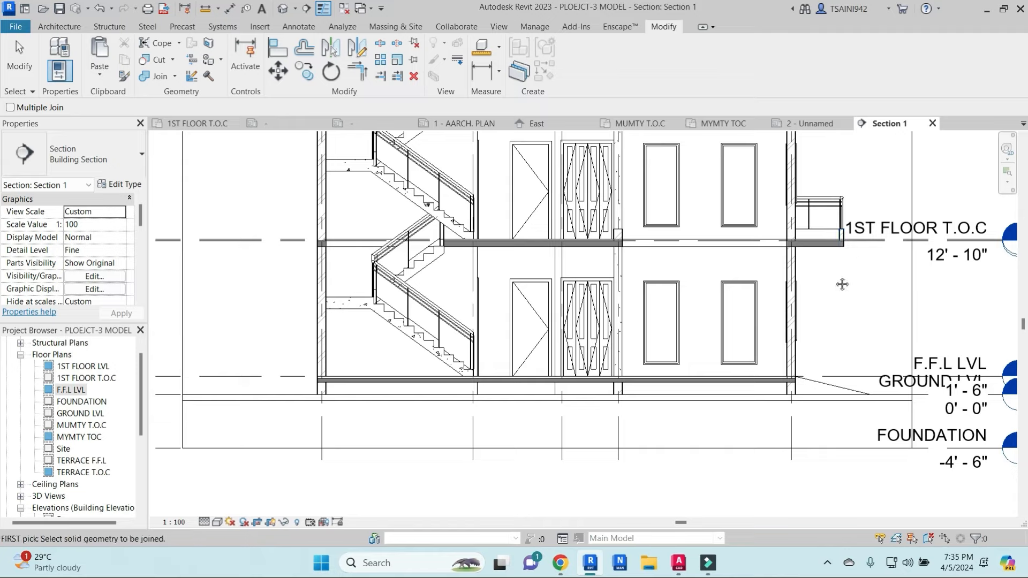
scroll(594, 287, down, 1)
scroll(594, 287, up, 3)
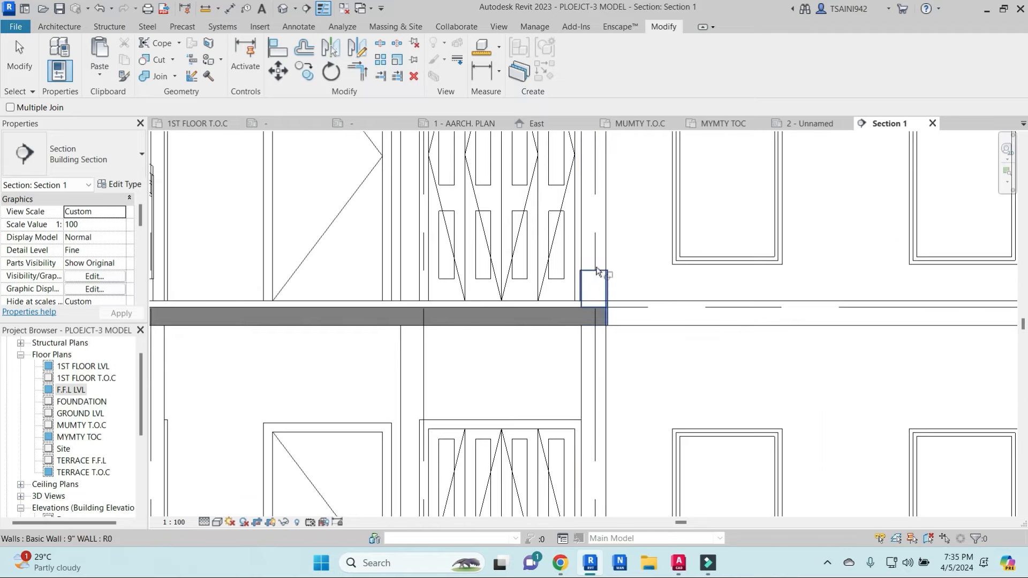
key(Escape)
Step: Set the monolithic material of both stairs' 150mm Depth run type to Concrete, Cast-in-Place gray
scroll(462, 271, down, 6)
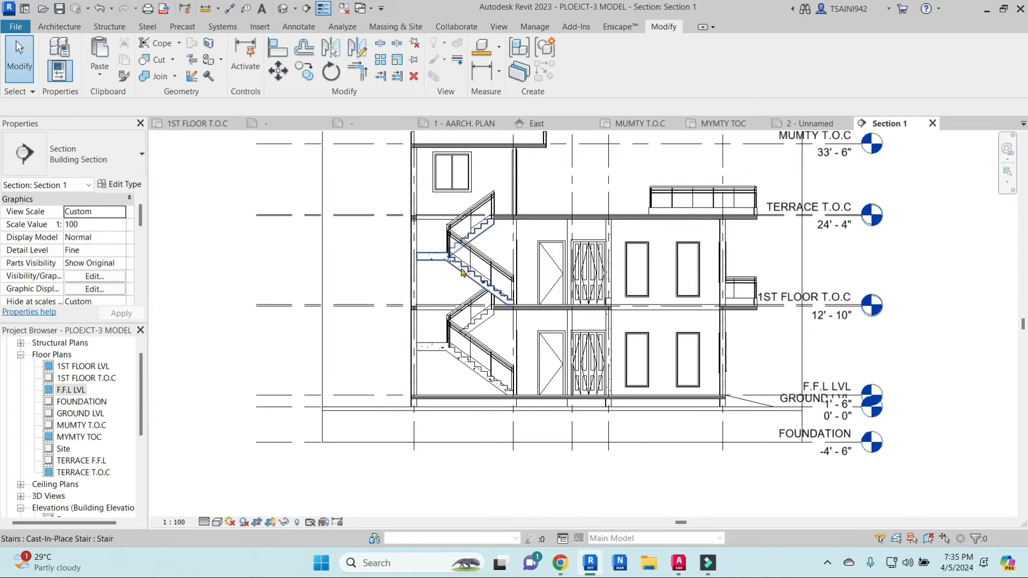
scroll(462, 272, up, 3)
click(476, 279)
ctrl+click(550, 345)
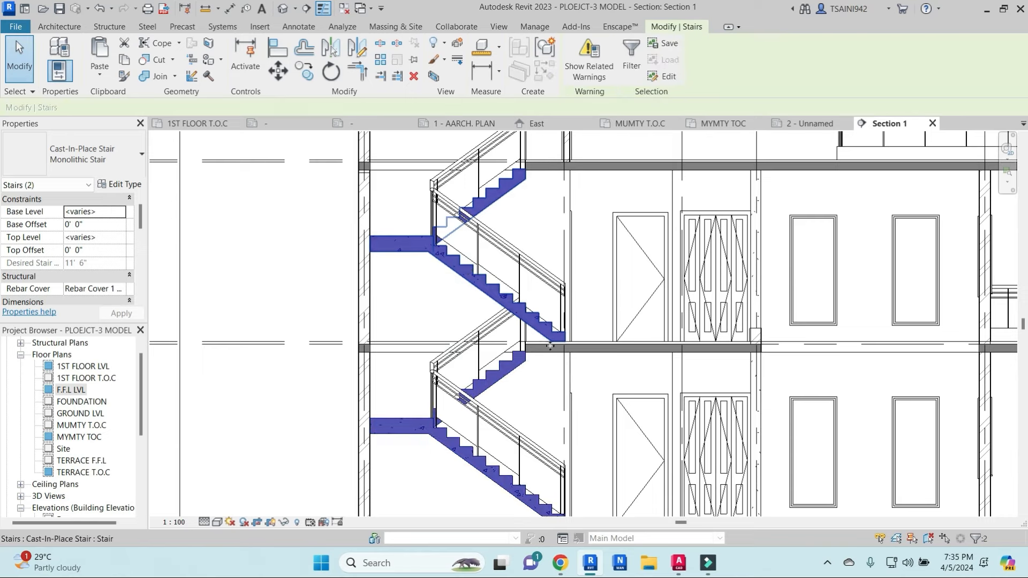
scroll(523, 193, up, 1)
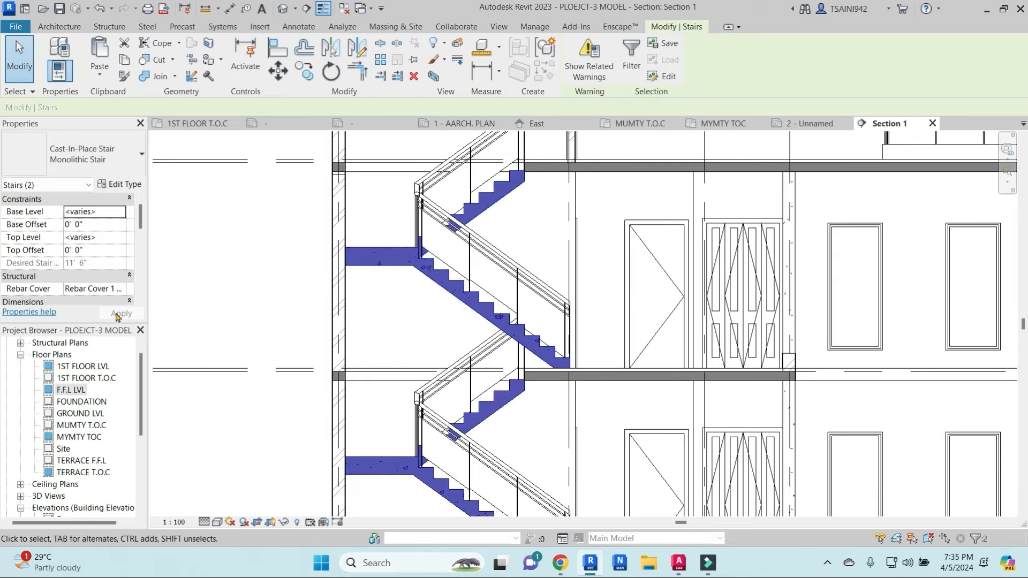
click(127, 185)
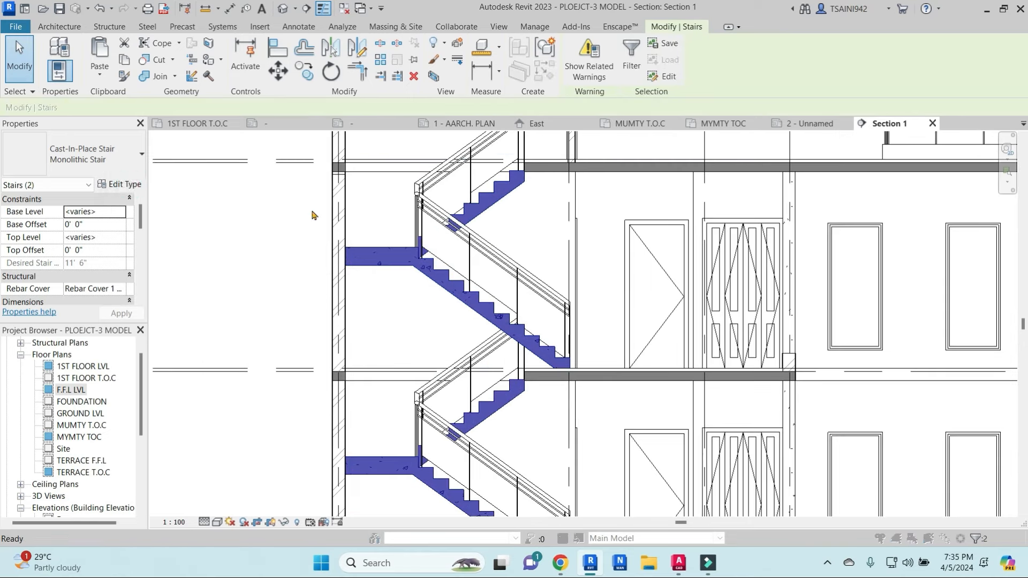
click(466, 311)
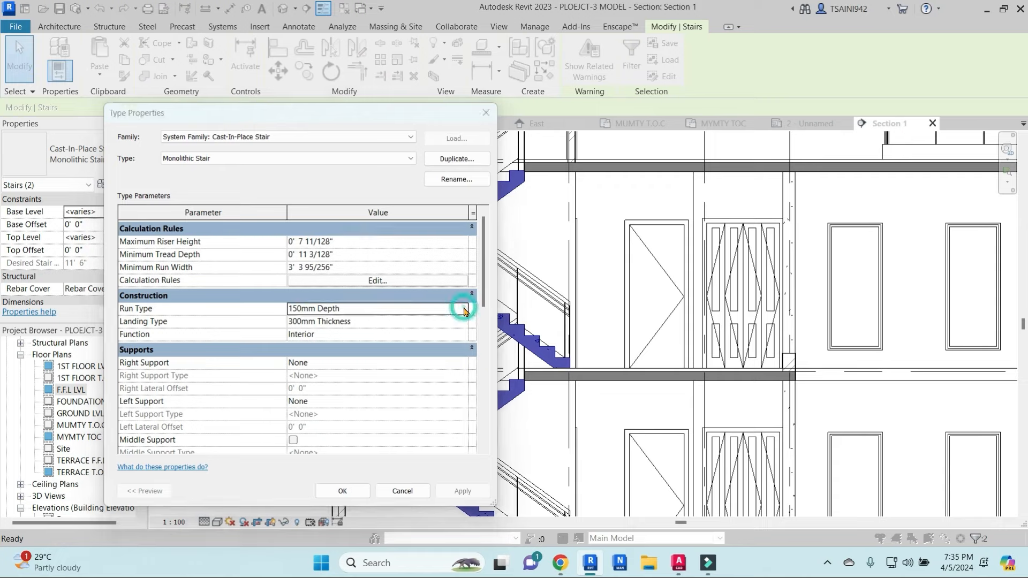
click(466, 311)
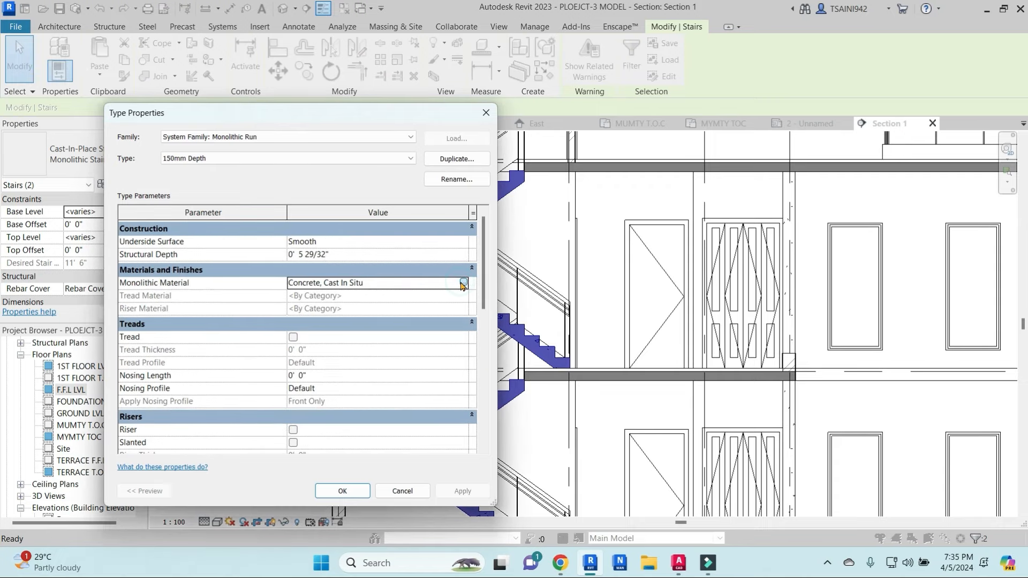
click(464, 282)
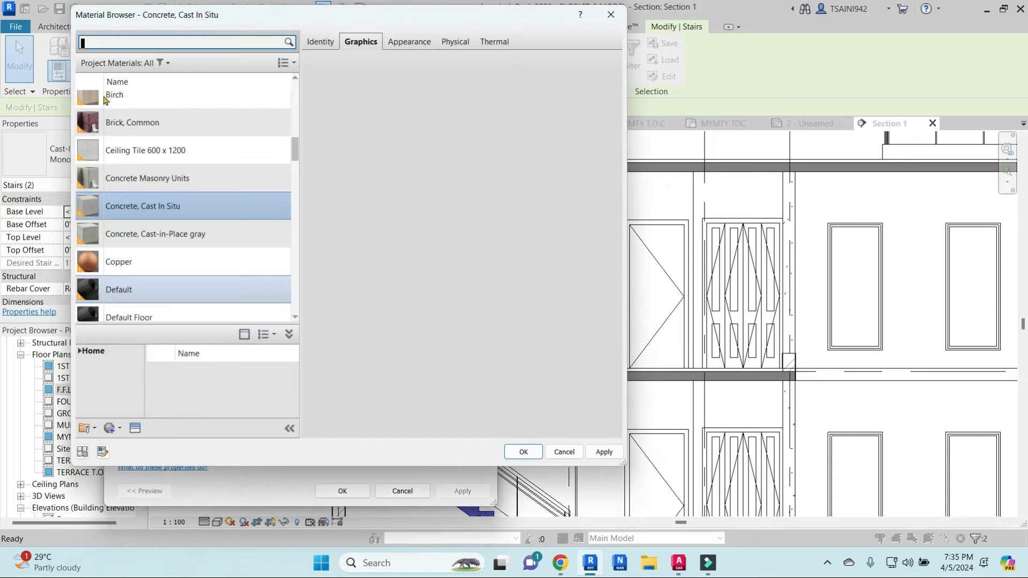
click(188, 232)
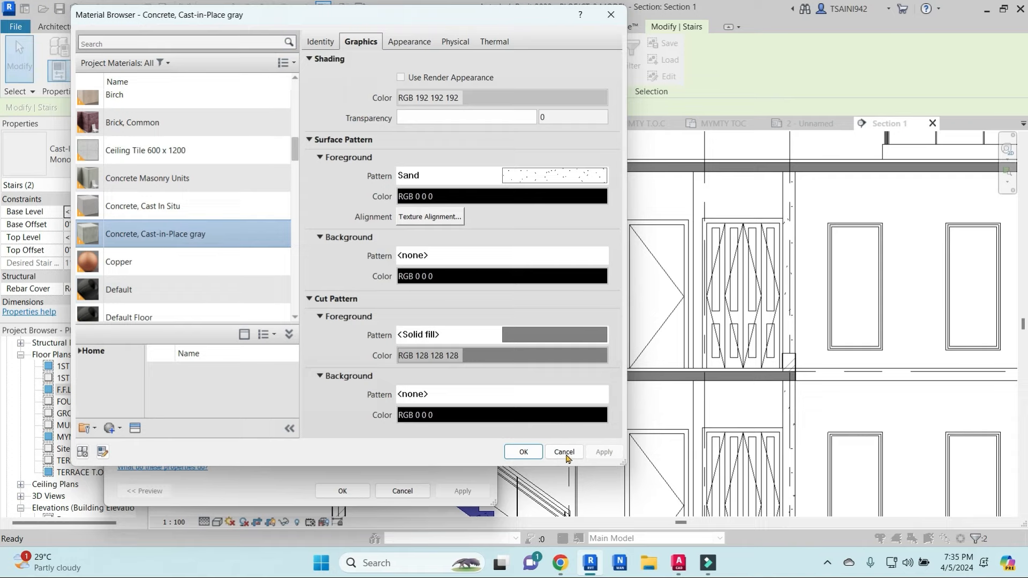
click(523, 452)
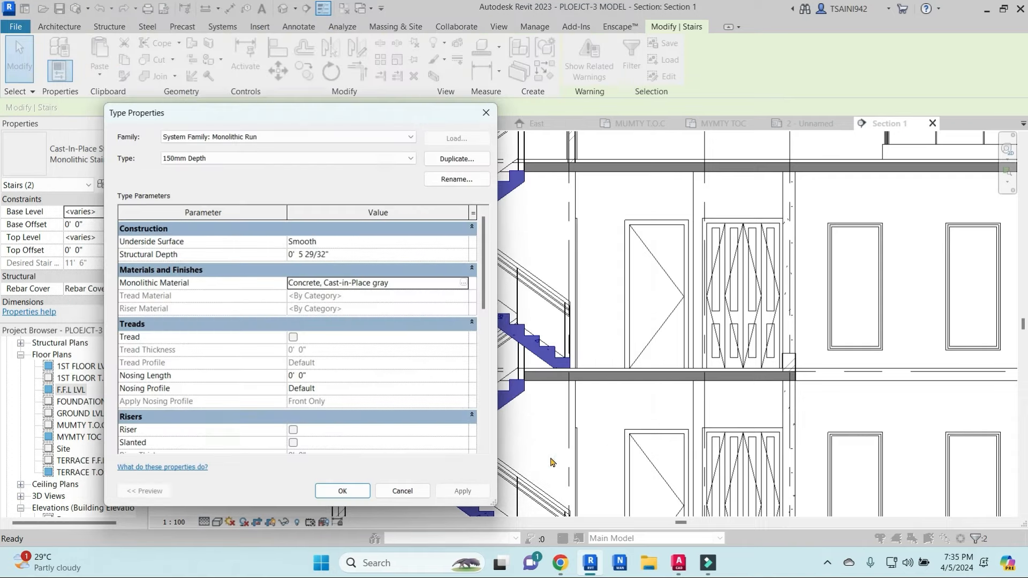
click(346, 492)
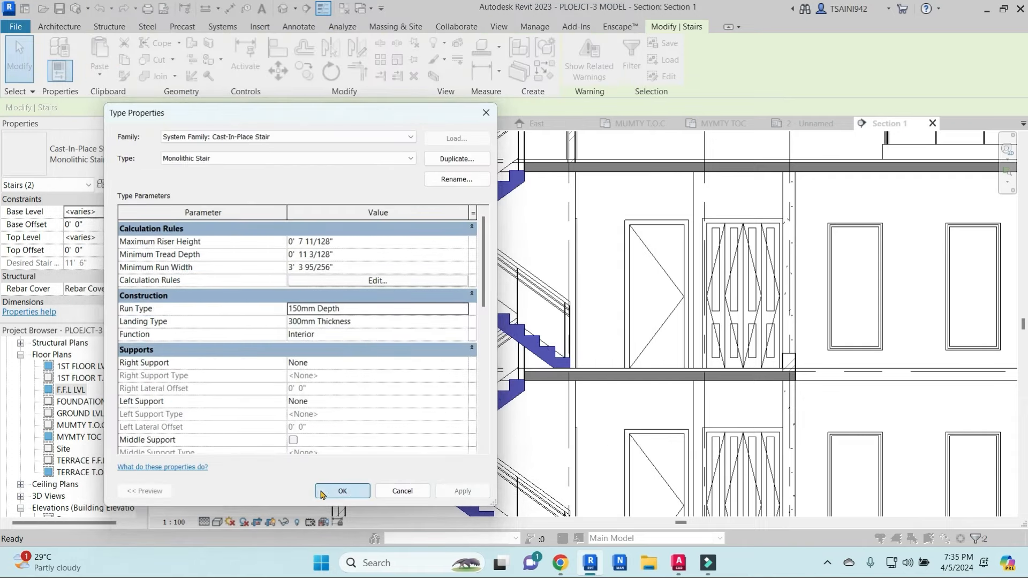
click(321, 493)
click(587, 300)
scroll(452, 333, down, 2)
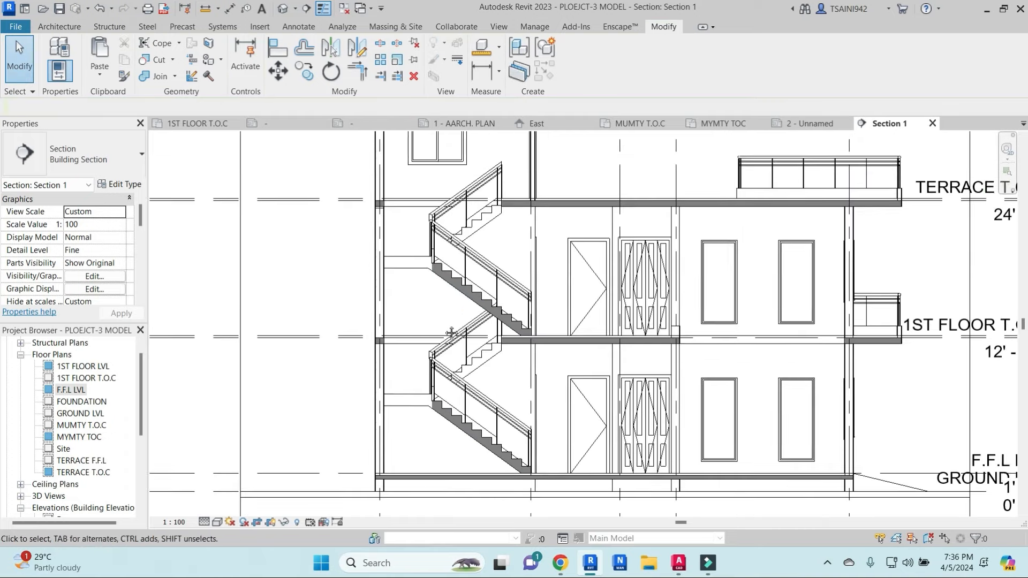
Step: Set the monolithic material of the stairs' 300mm Thickness landing type to Concrete, Cast-in-Place gray
scroll(451, 332, down, 1)
scroll(509, 336, up, 3)
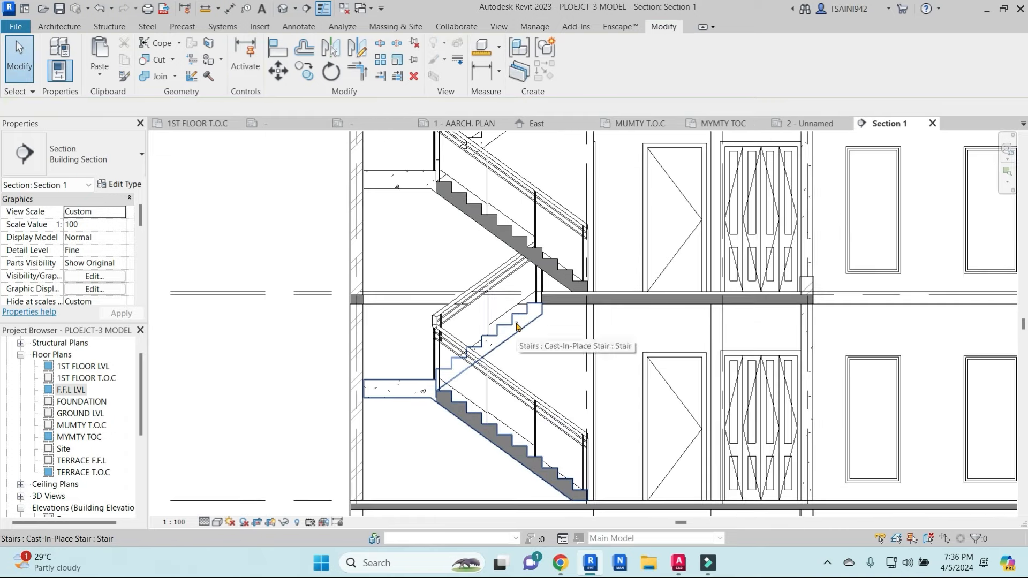
click(519, 327)
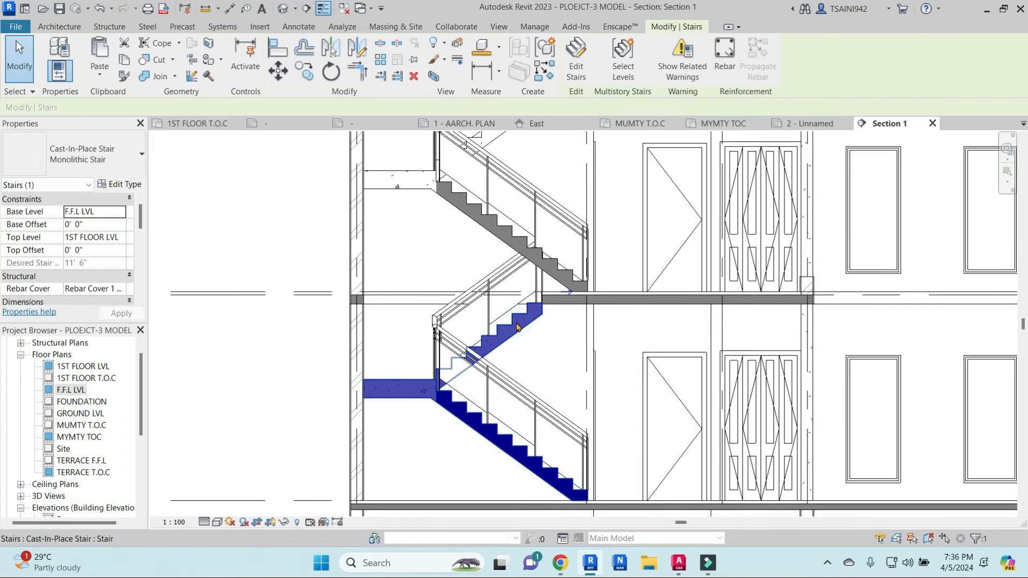
click(124, 185)
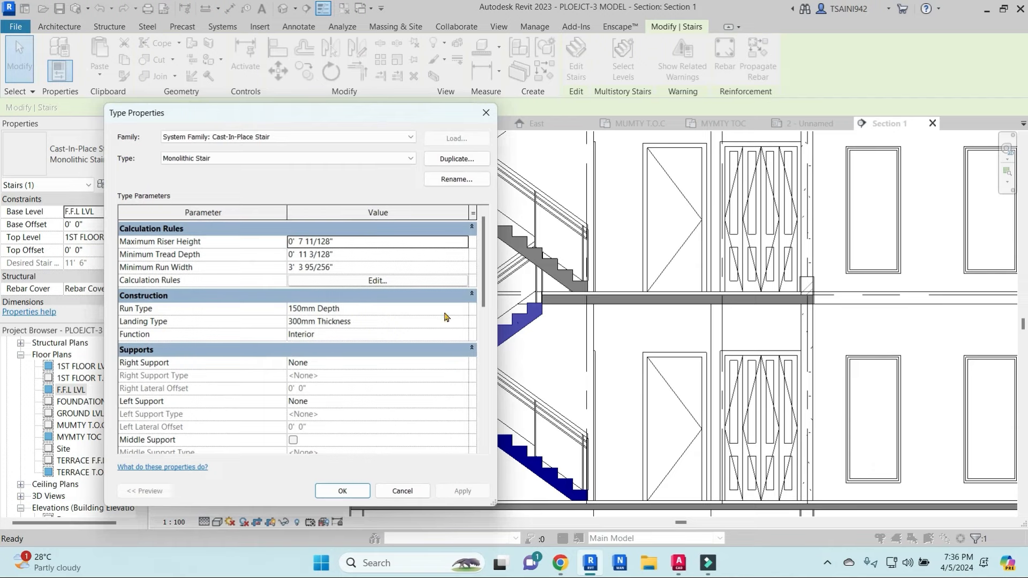
click(464, 323)
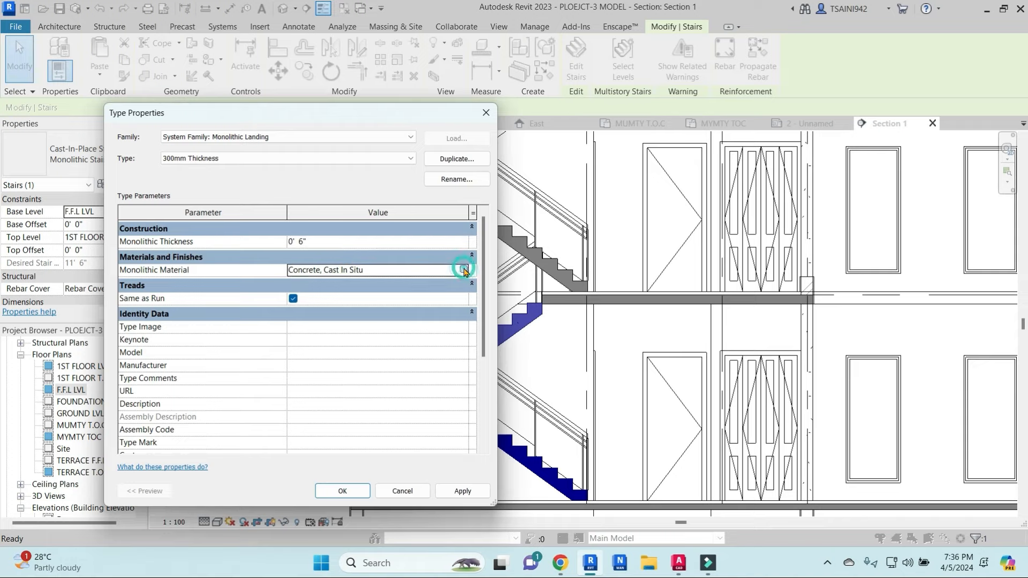
click(465, 270)
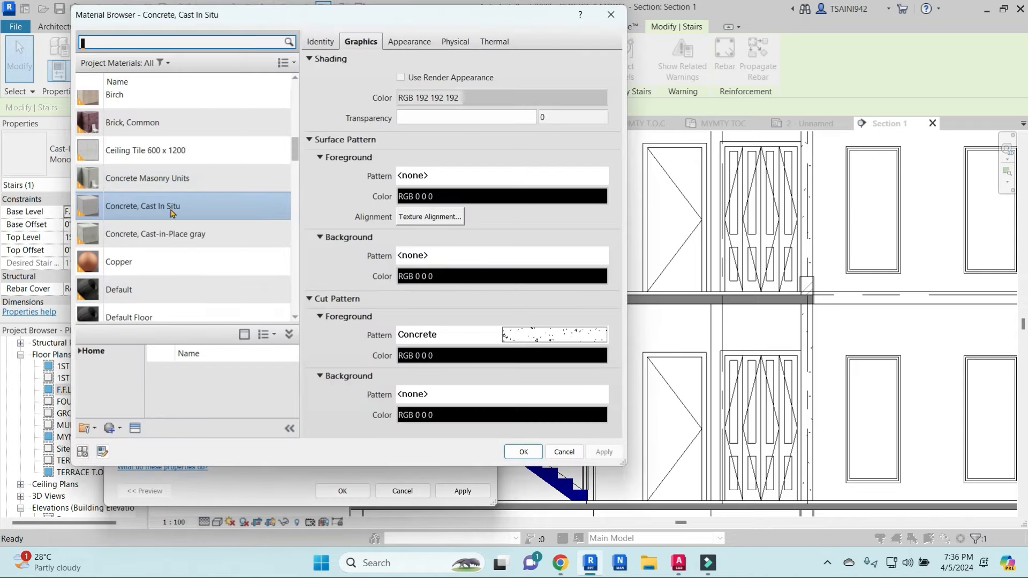
click(161, 234)
click(524, 452)
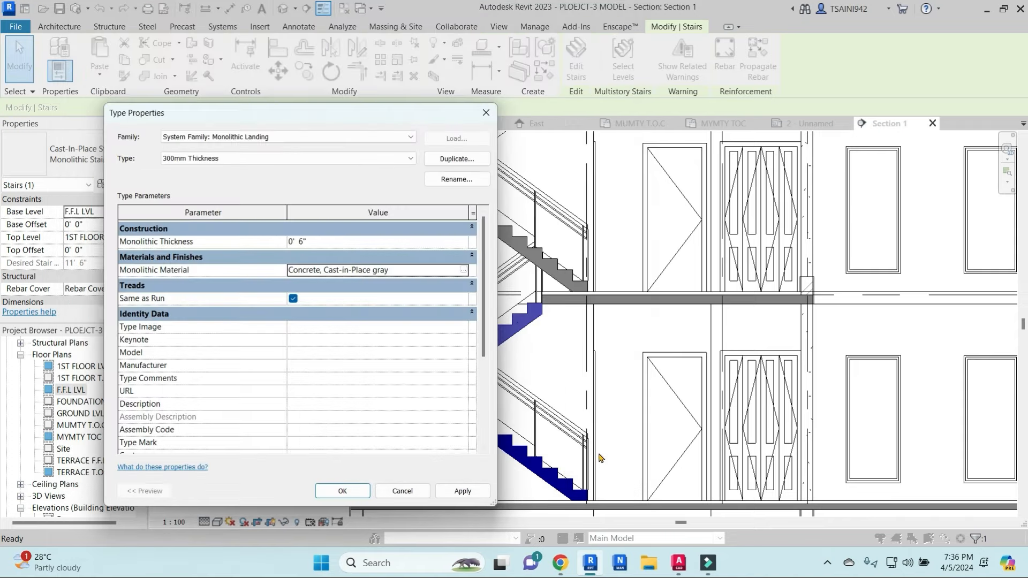
click(355, 495)
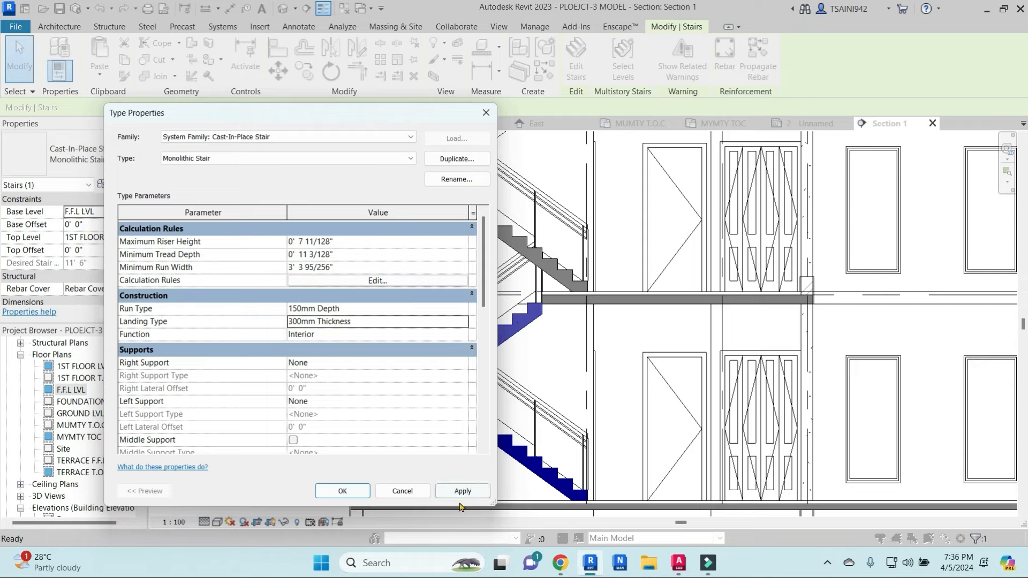
click(343, 491)
click(555, 349)
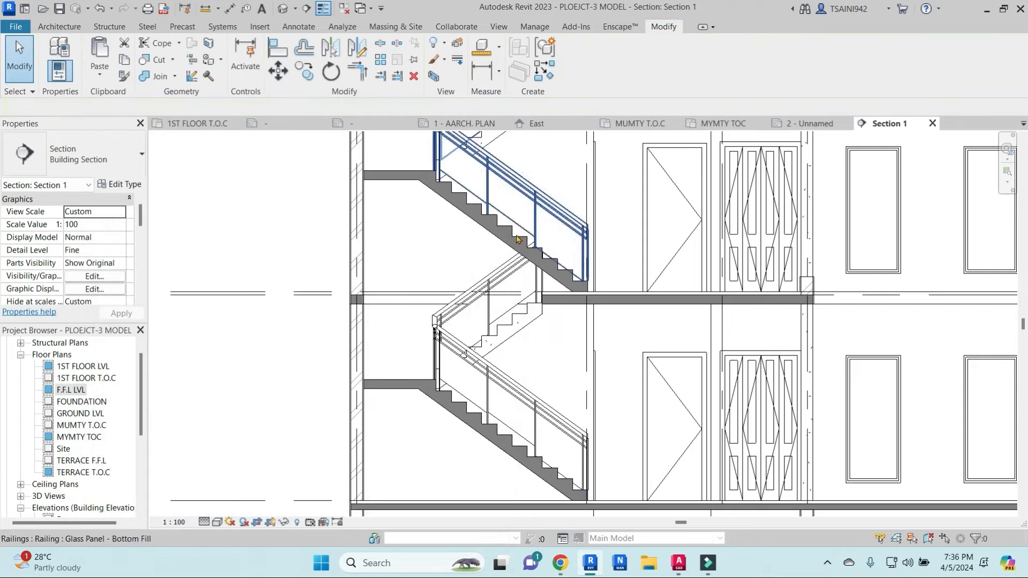
Step: Extend the aligned level ends outward from the MUMTY T.O.C level so their heads clear the section's crop boundary
scroll(471, 235, down, 2)
scroll(544, 278, down, 1)
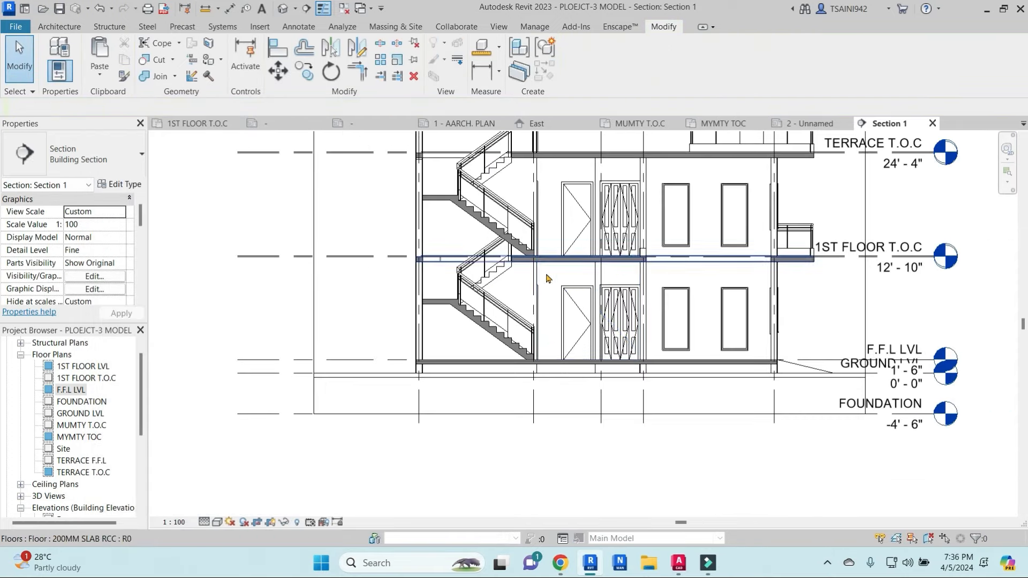
middle_drag(544, 278, 446, 362)
scroll(521, 442, down, 2)
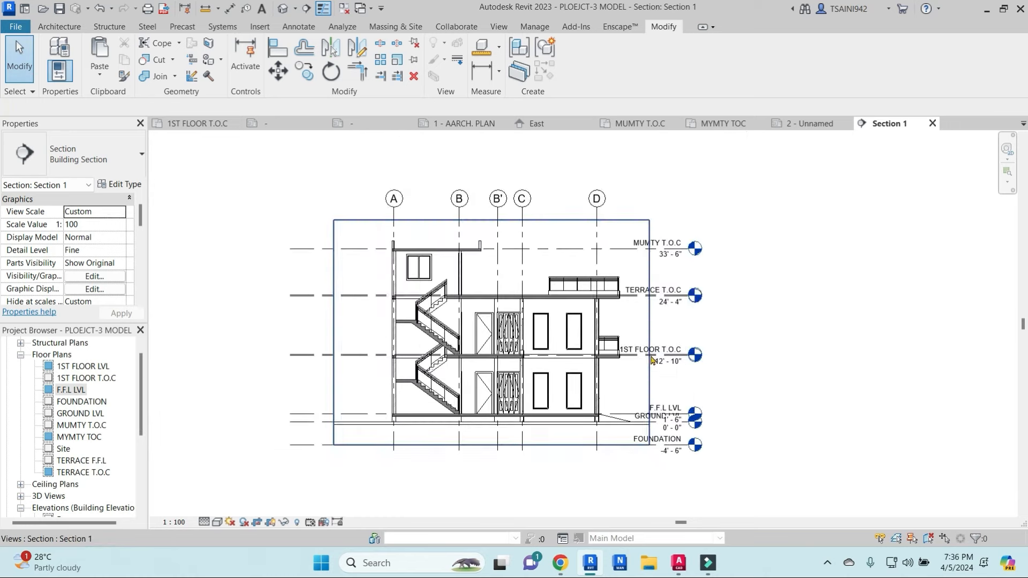
click(685, 256)
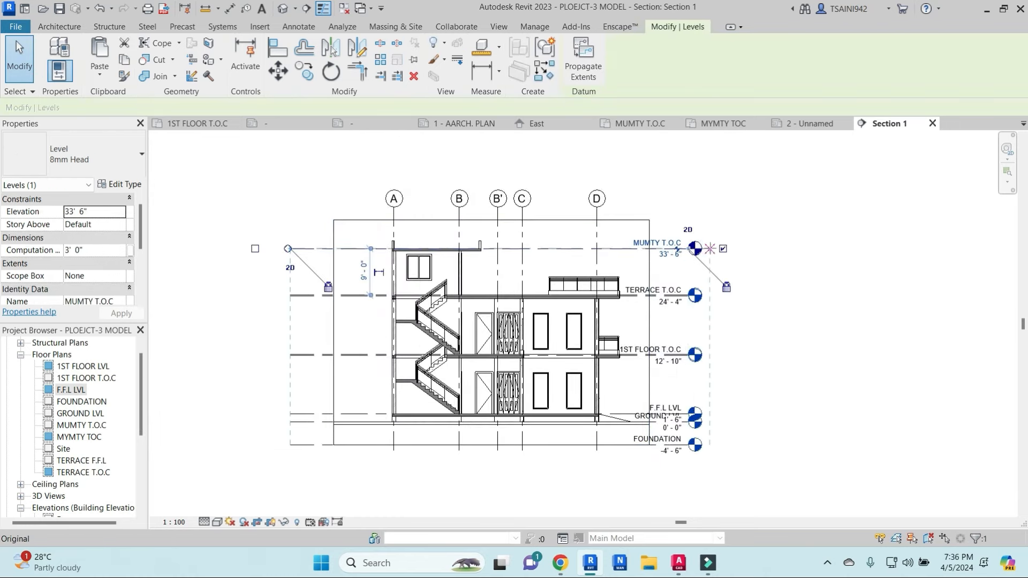
drag(695, 248, 710, 248)
scroll(666, 327, up, 3)
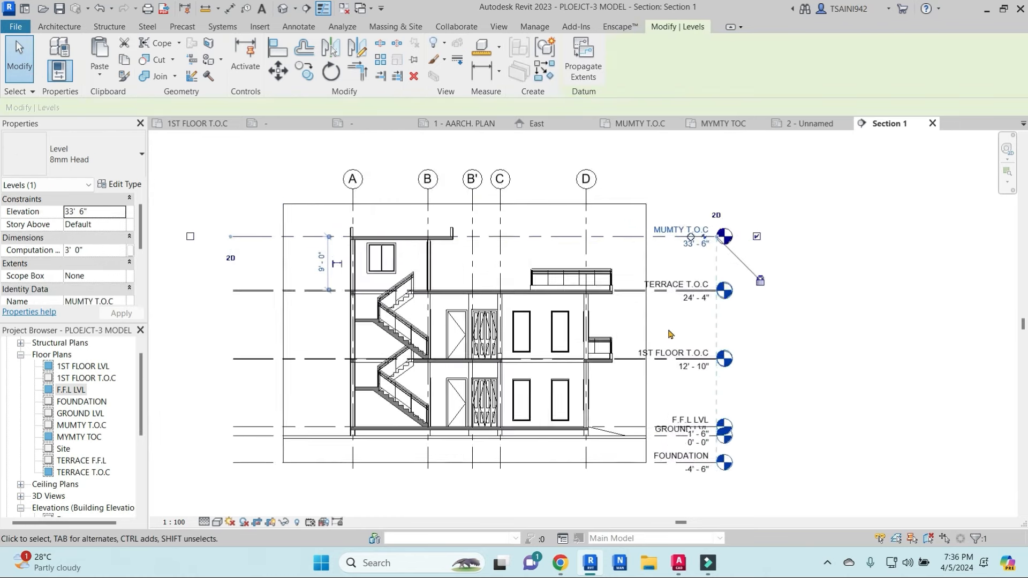
Step: Add an elbow to the TERRACE T.O.C level, lower its head below TERRACE F.F.L, and shift the level heads slightly outward
key(Escape)
click(730, 280)
click(712, 270)
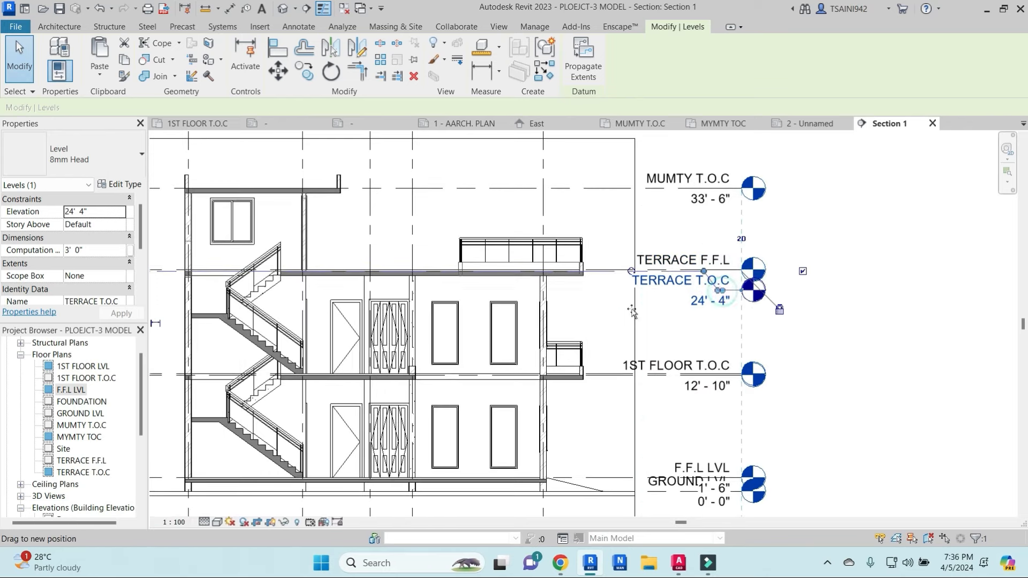
drag(703, 272, 621, 278)
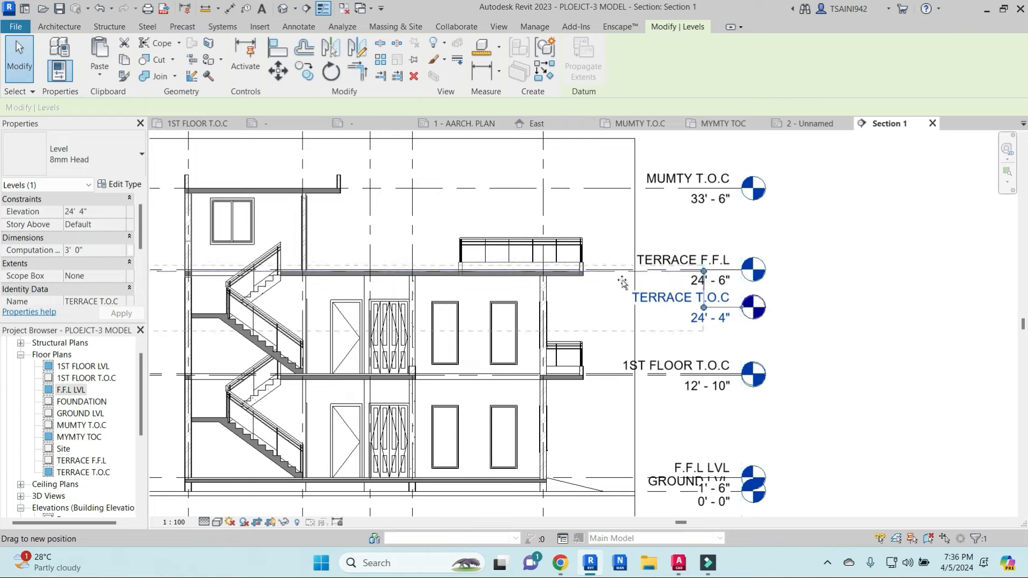
drag(703, 308, 624, 311)
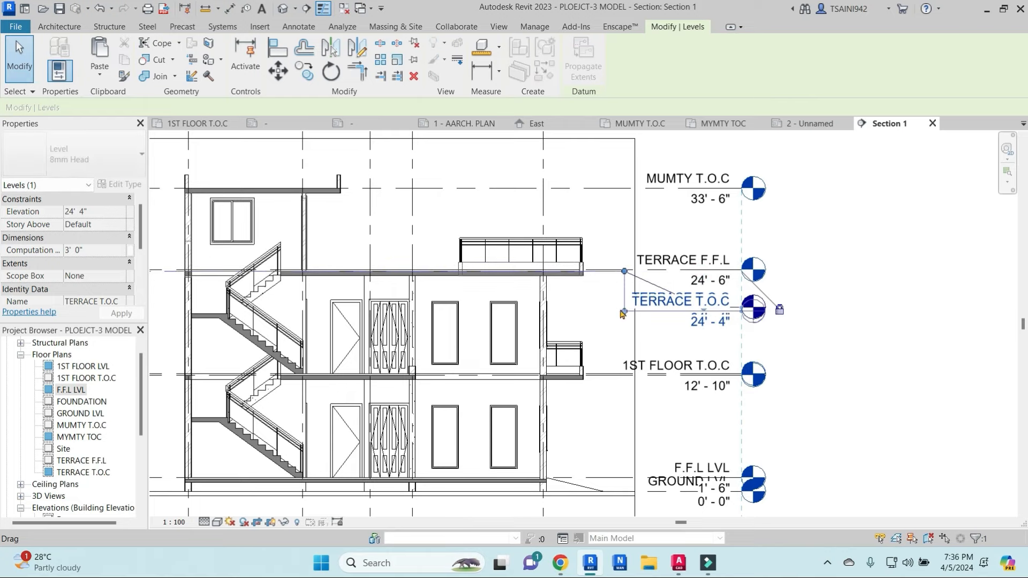
click(702, 220)
click(703, 198)
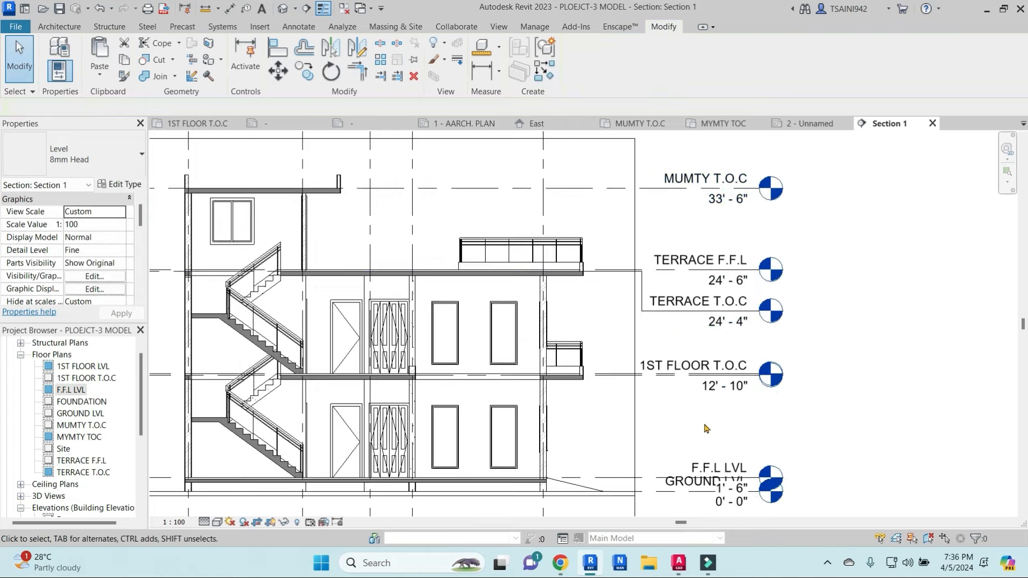
Step: Add an elbow to the 1ST FLOOR T.O.C level and lower its head clear of the 1ST FLOOR LVL head
middle_drag(735, 390, 739, 289)
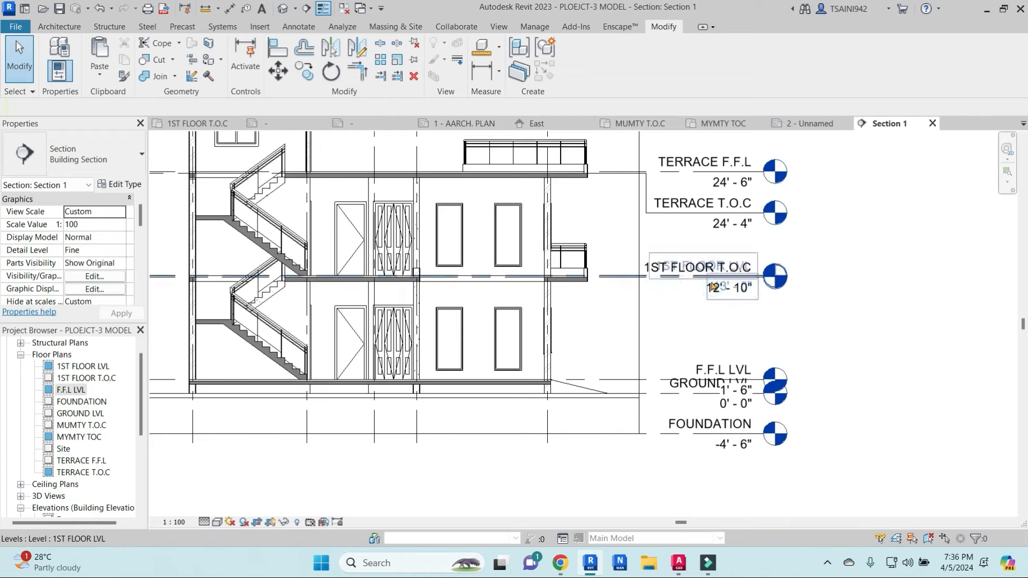
click(739, 289)
key(Return)
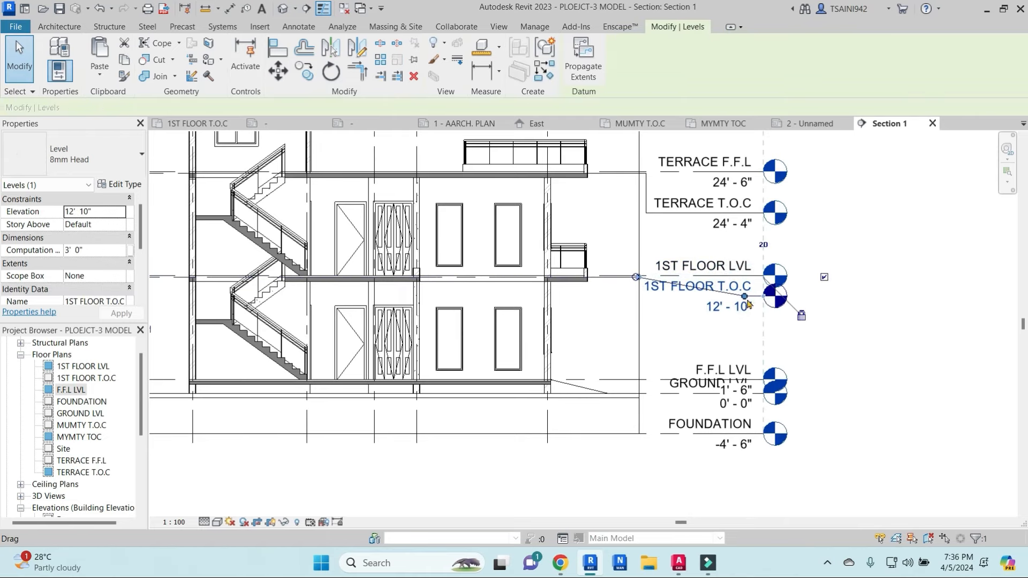
drag(745, 296, 634, 320)
key(Escape)
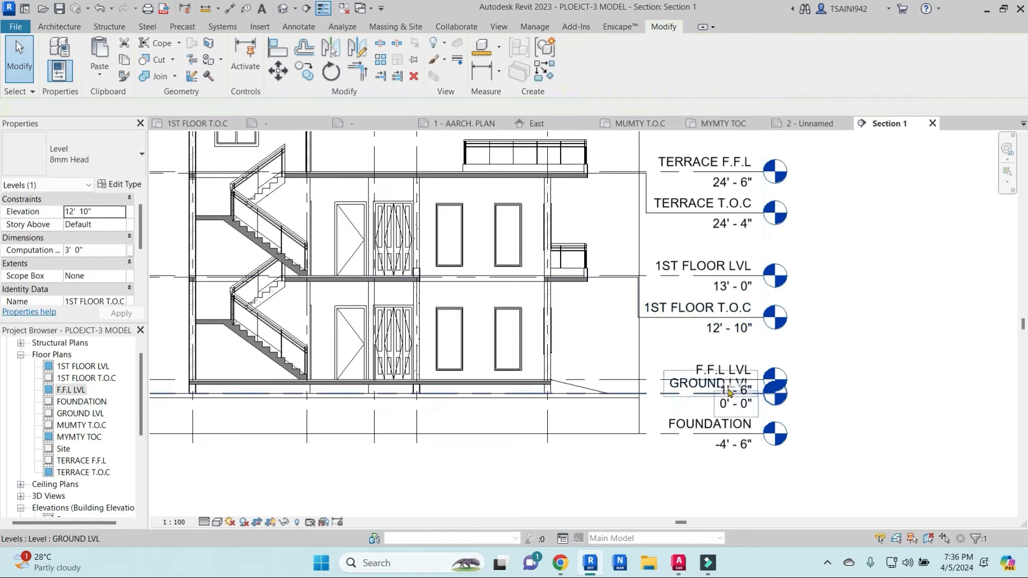
Step: Extend the section's crop region downward so its lower edge lies below the FOUNDATION level
middle_drag(744, 431, 771, 309)
click(715, 355)
scroll(715, 377, down, 1)
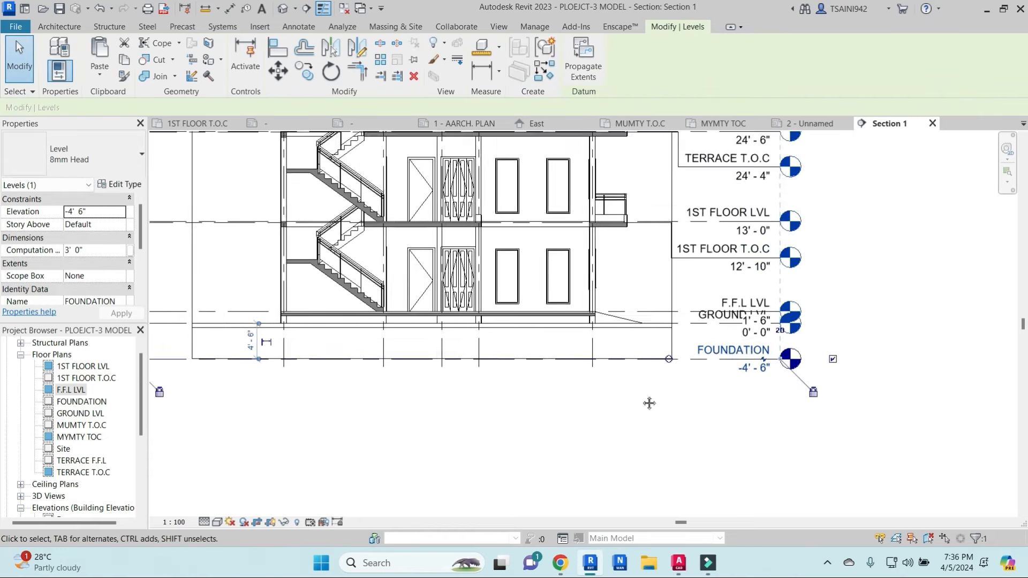
middle_drag(650, 404, 780, 381)
click(727, 340)
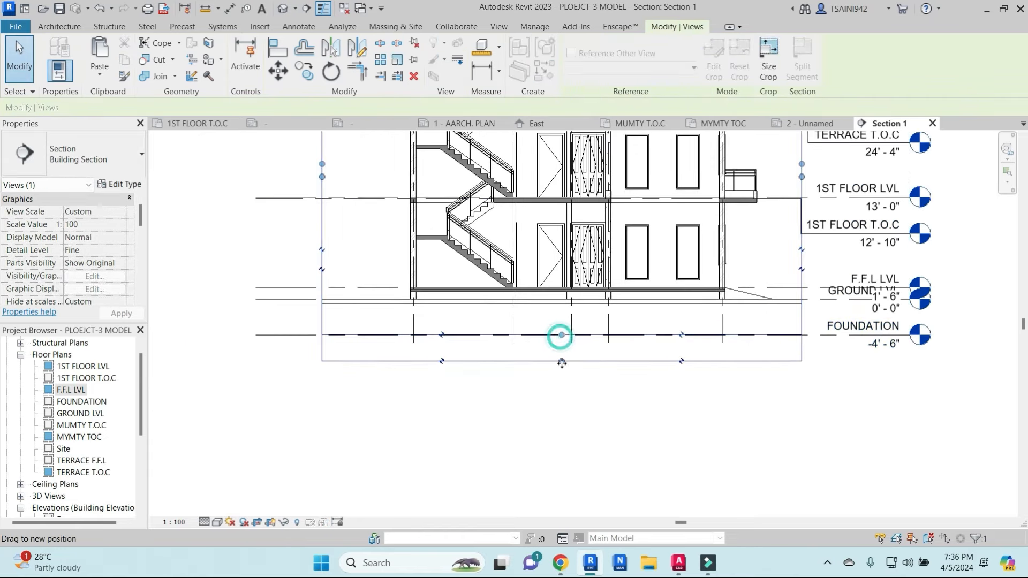
drag(559, 338, 562, 374)
key(Escape)
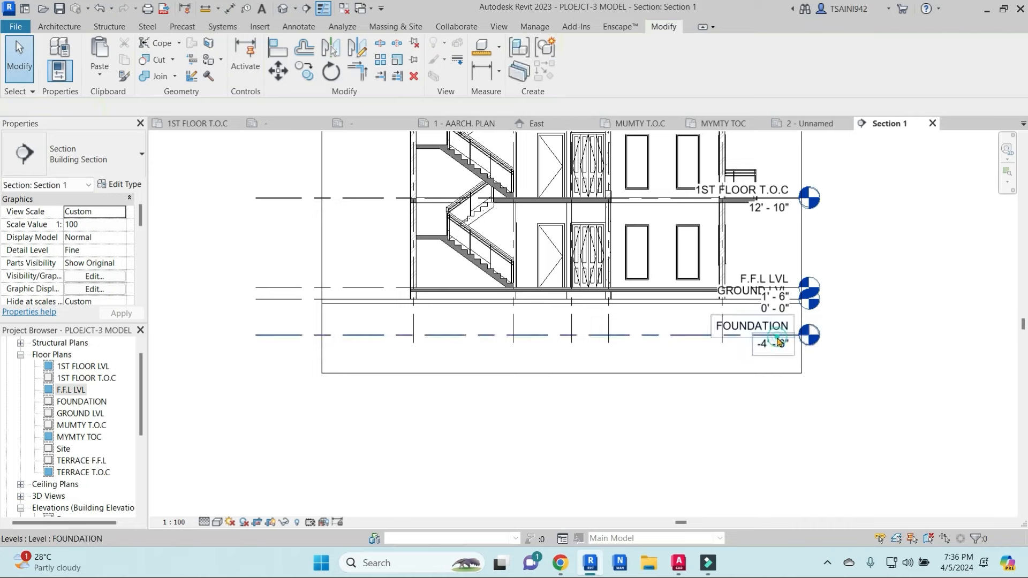
Step: Extend the aligned level heads outward from the FOUNDATION level until all level names sit clear of the section's crop boundary
click(778, 342)
click(787, 201)
click(854, 200)
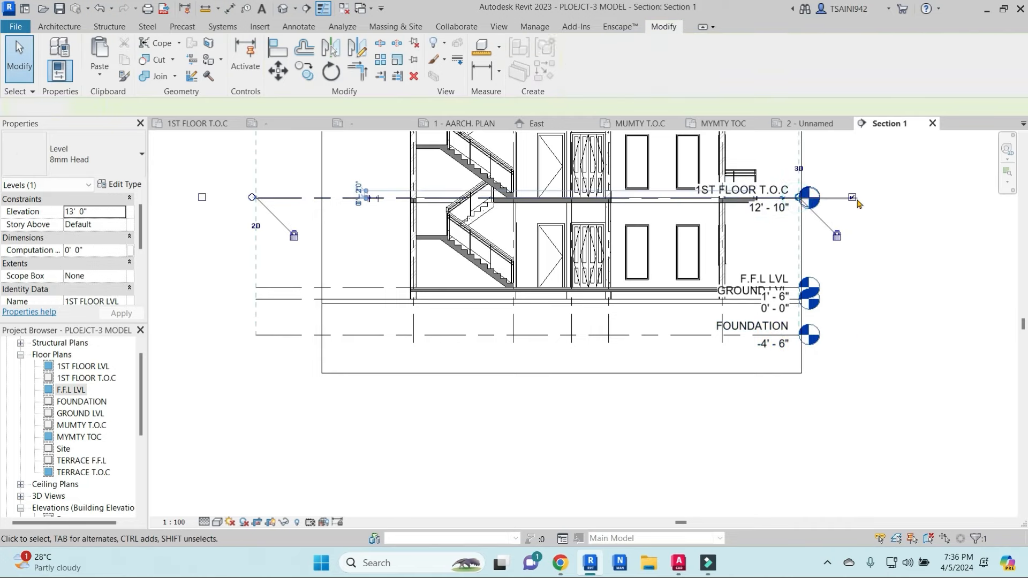
click(788, 187)
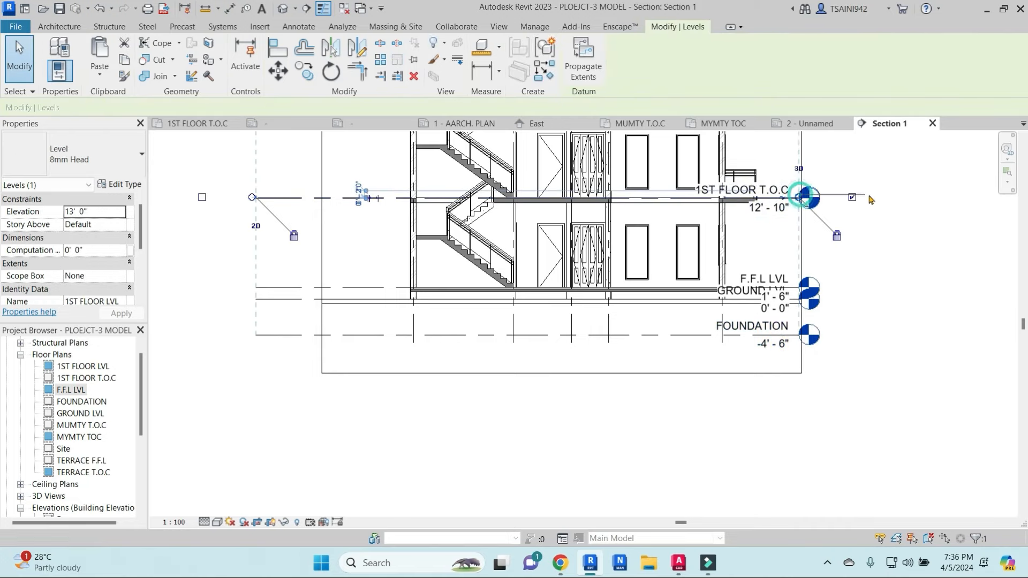
click(872, 200)
middle_drag(787, 248, 798, 390)
click(736, 462)
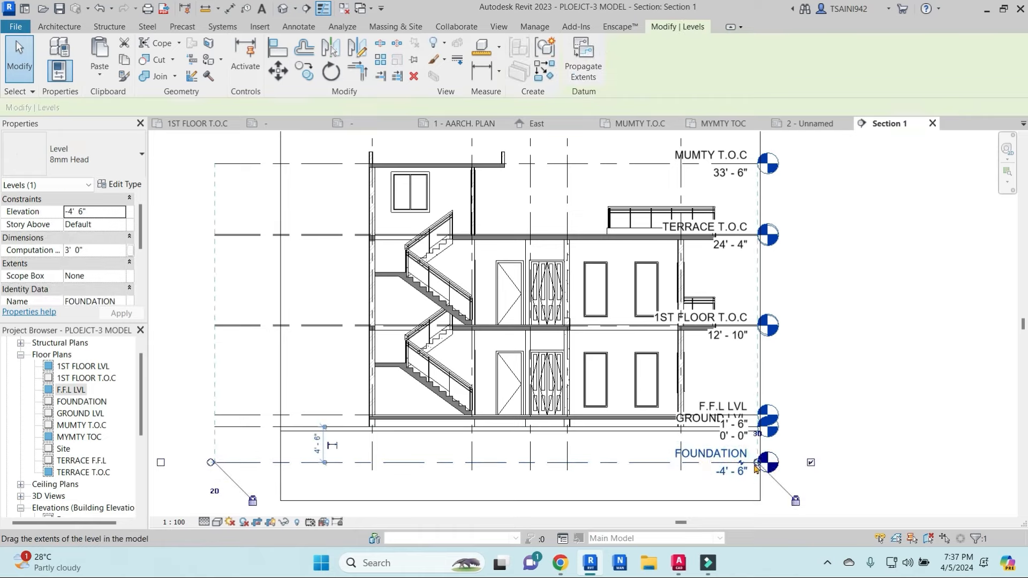
drag(757, 462, 827, 465)
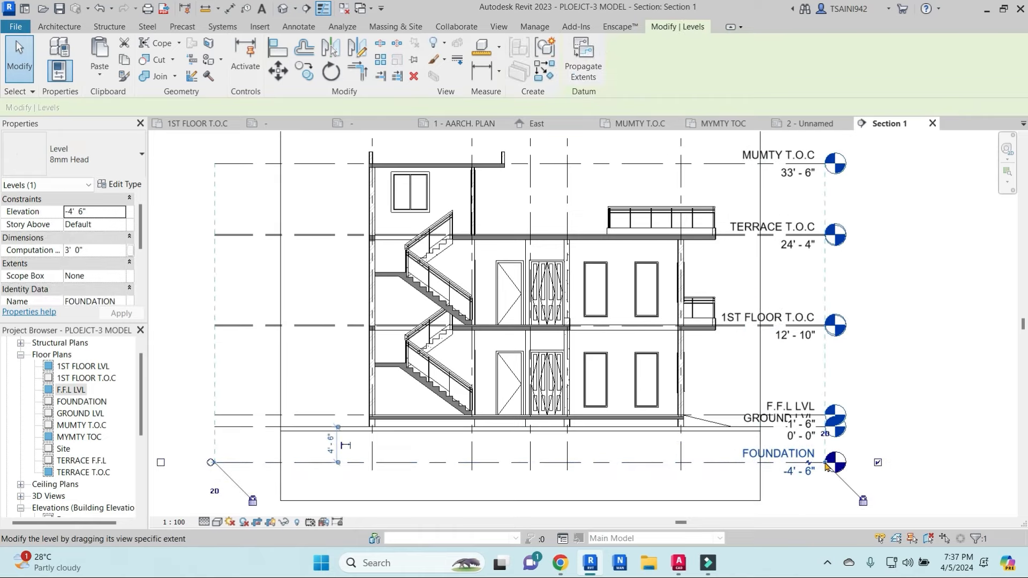
drag(889, 463, 887, 462)
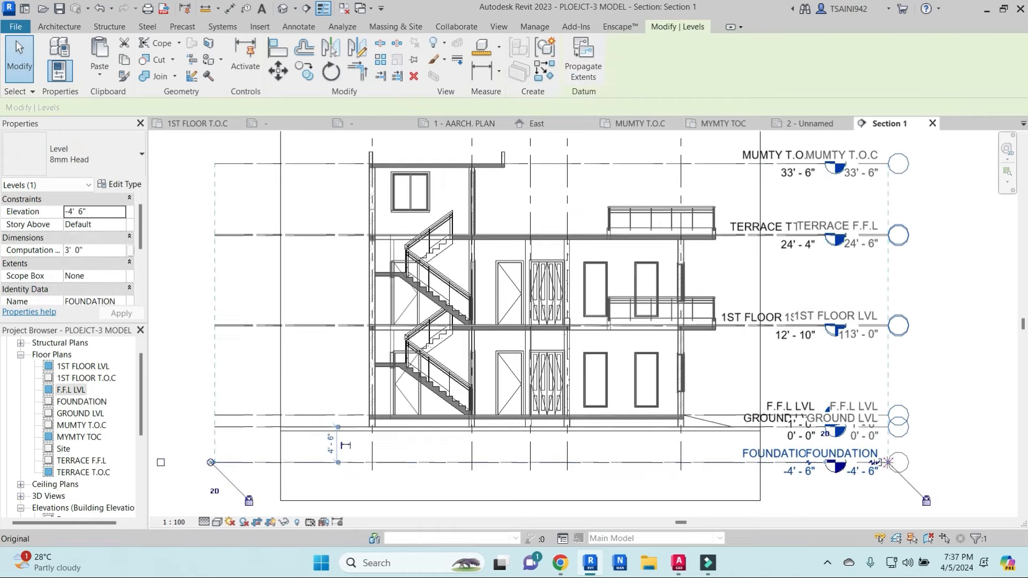
click(826, 370)
middle_drag(826, 371, 816, 329)
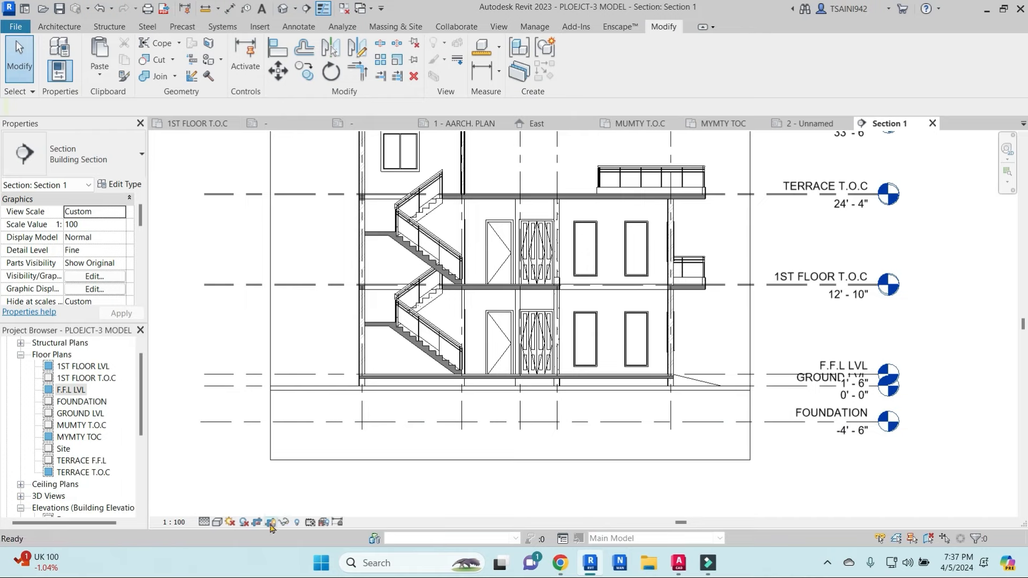
Step: Hide the section's crop region and pull the headless ends of the F.F.L LVL, FOUNDATION and 1ST FLOOR T.O.C levels in toward the building
click(203, 373)
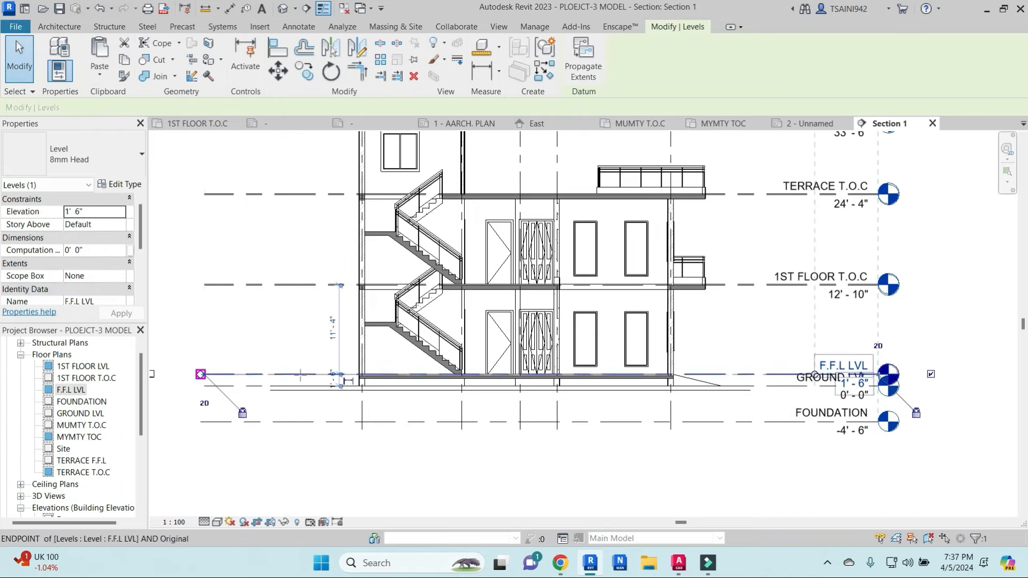
drag(203, 374, 301, 375)
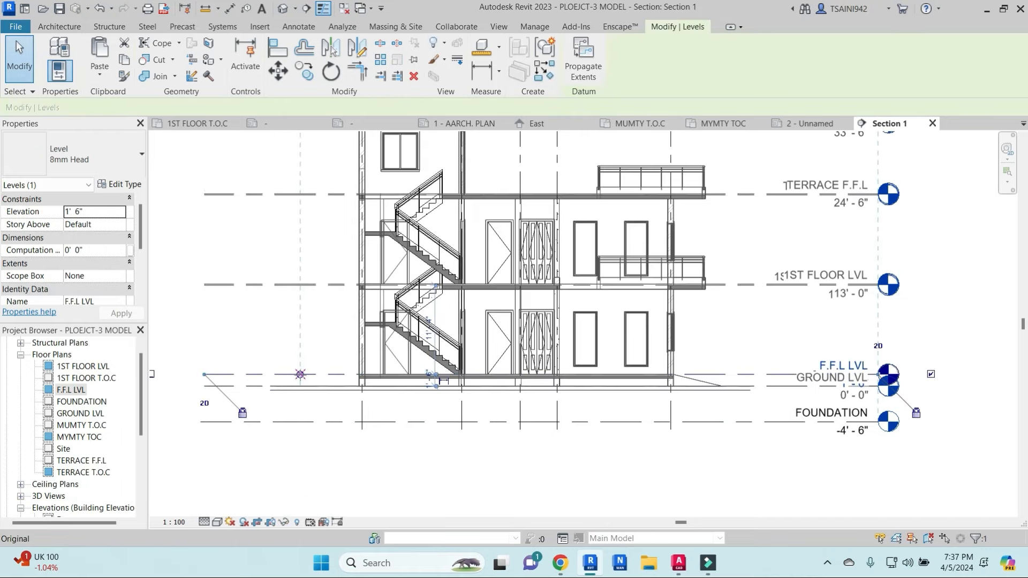
click(384, 443)
click(202, 423)
drag(201, 422, 317, 437)
click(293, 405)
click(274, 285)
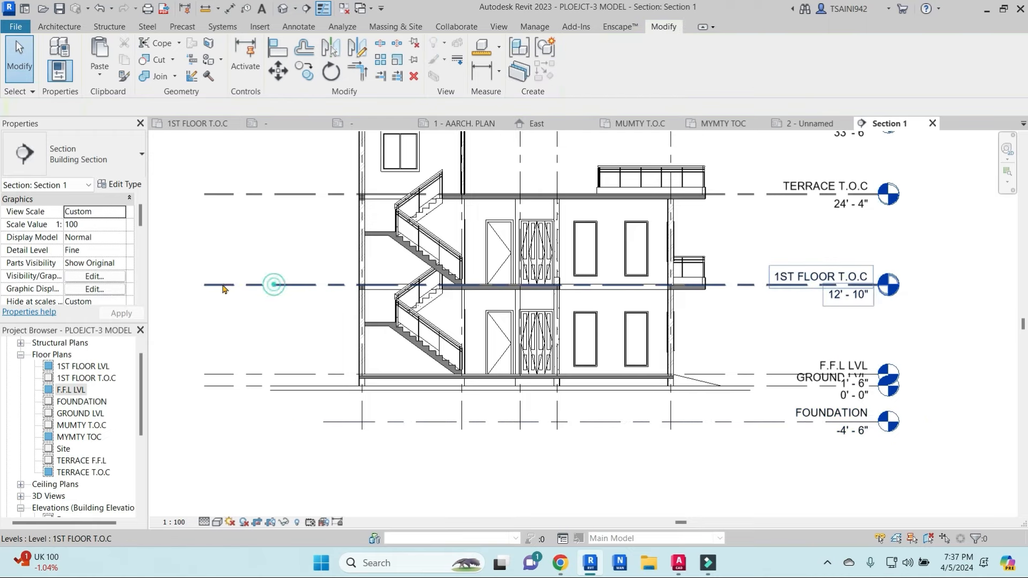
drag(206, 286, 310, 292)
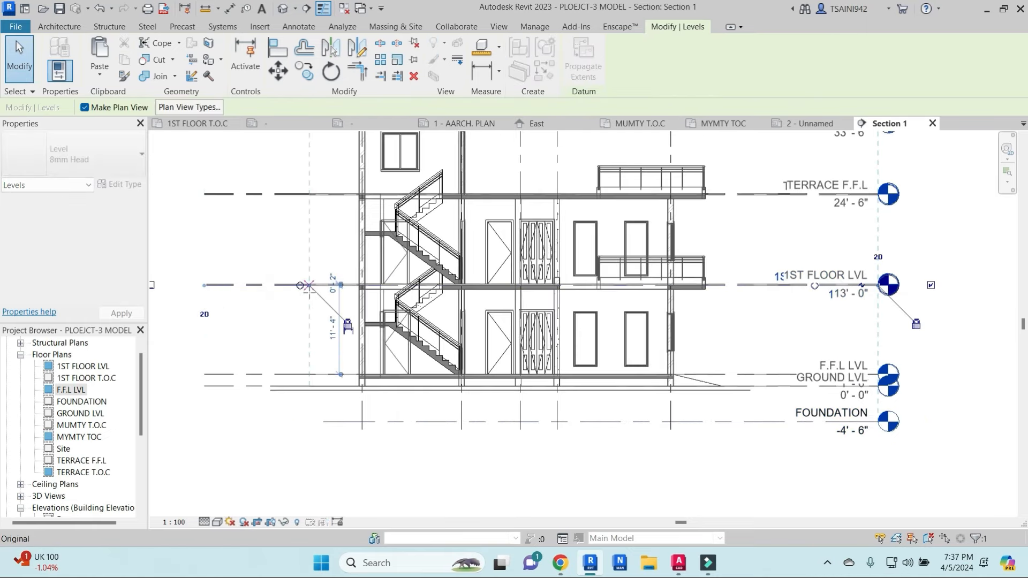
click(300, 383)
click(292, 388)
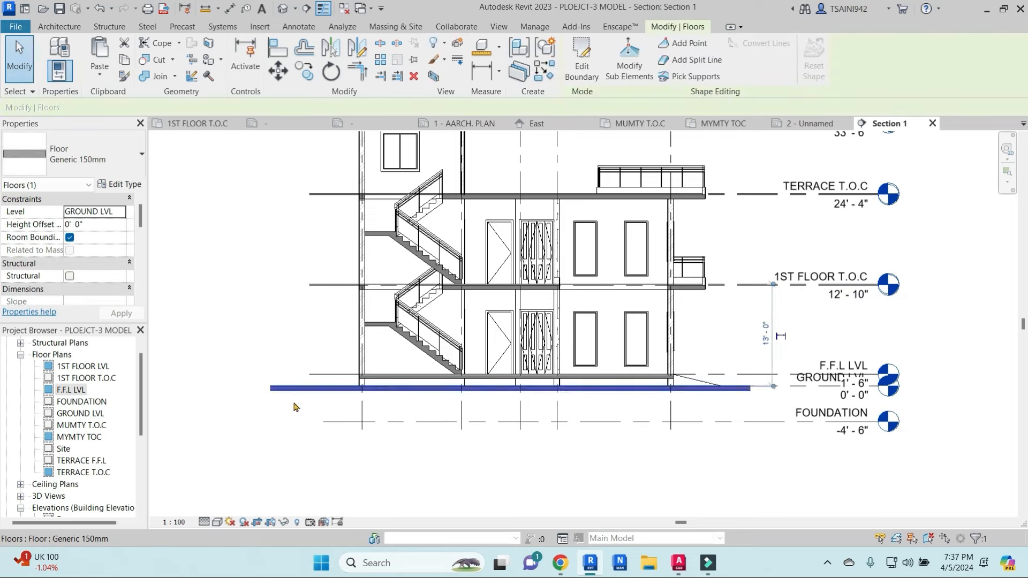
Step: Add an elbow to the TERRACE T.O.C level and shape it into a square jog with its head below TERRACE F.F.L
middle_drag(294, 405, 384, 374)
scroll(464, 425, down, 1)
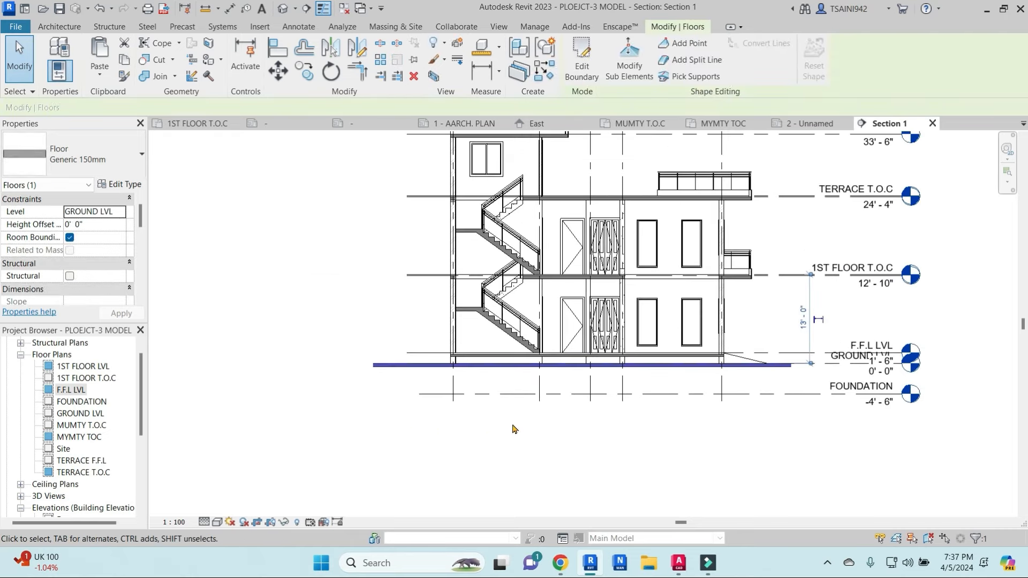
middle_drag(718, 428, 681, 419)
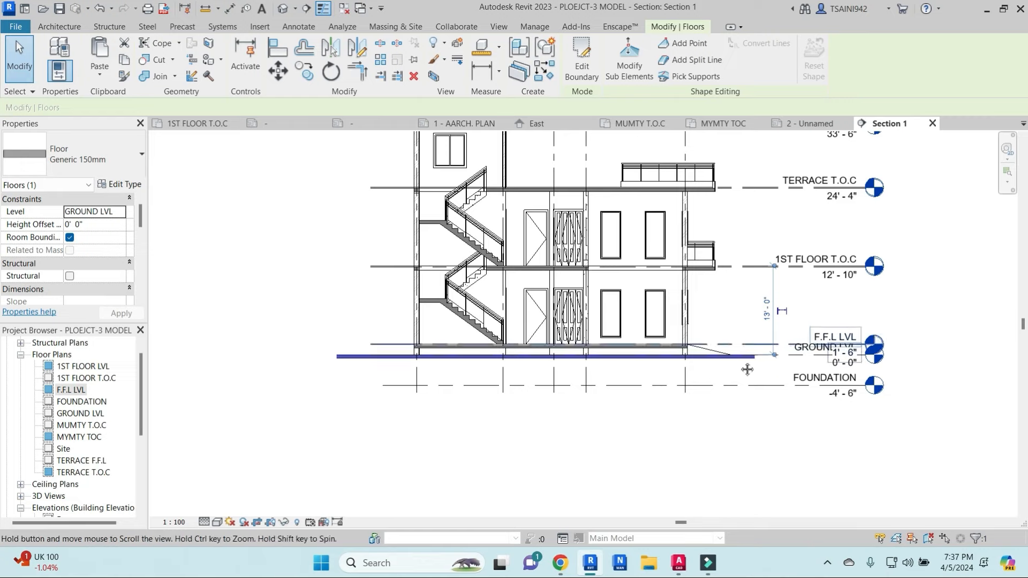
middle_drag(771, 371, 669, 415)
scroll(729, 240, up, 1)
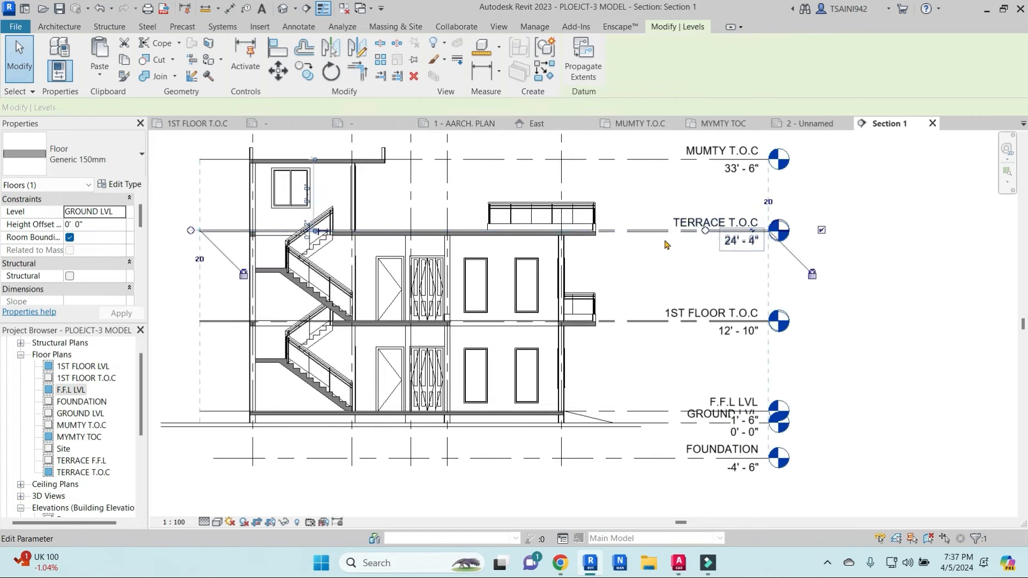
key(Escape)
click(749, 238)
click(751, 238)
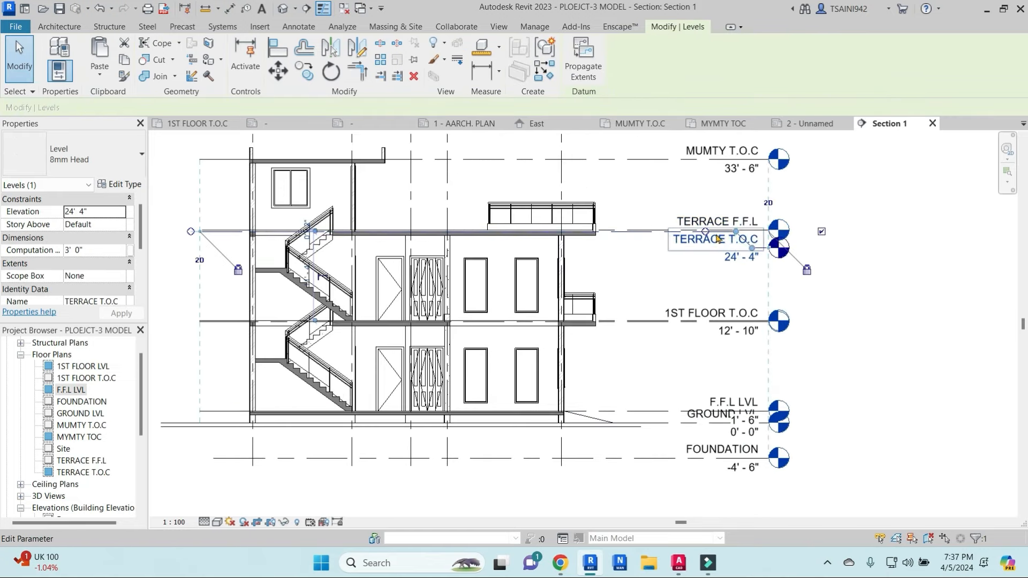
drag(736, 234, 660, 263)
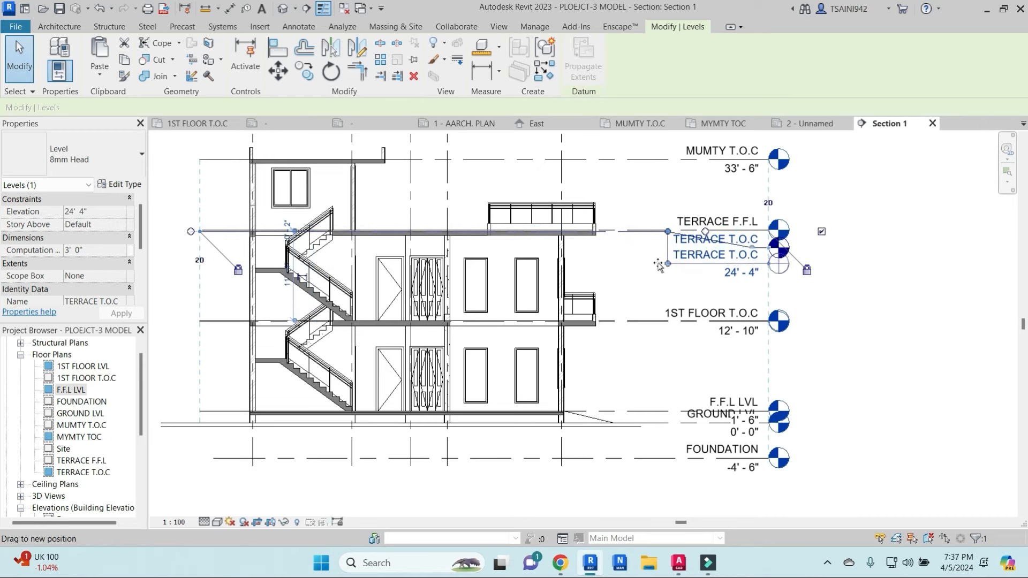
click(693, 294)
Step: Add an elbow to the 1ST FLOOR T.O.C level and square its jog so its head sits below 1ST FLOOR LVL
click(703, 332)
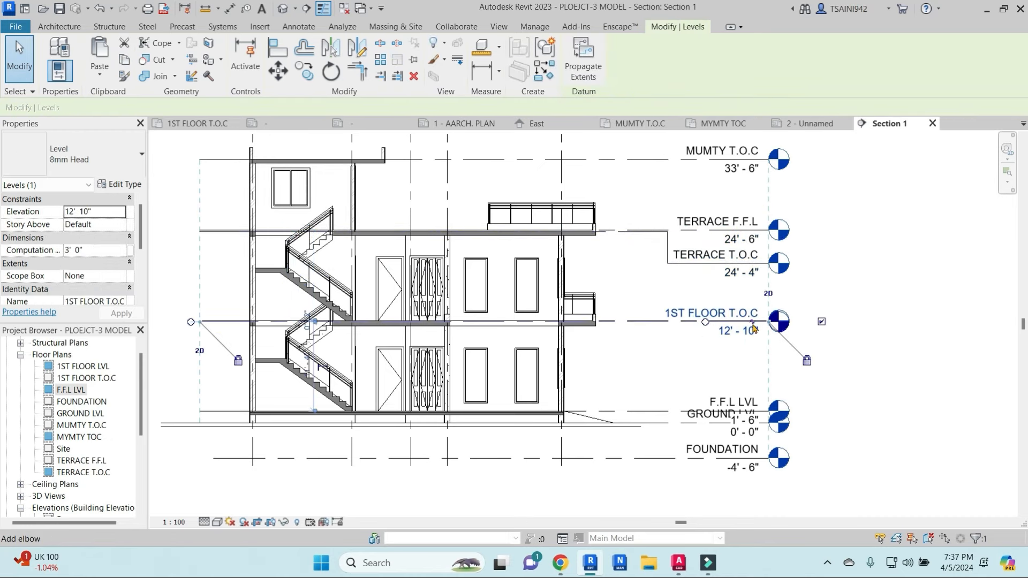
click(752, 332)
drag(656, 329, 660, 327)
drag(769, 339, 657, 355)
key(Escape)
key(Escape)
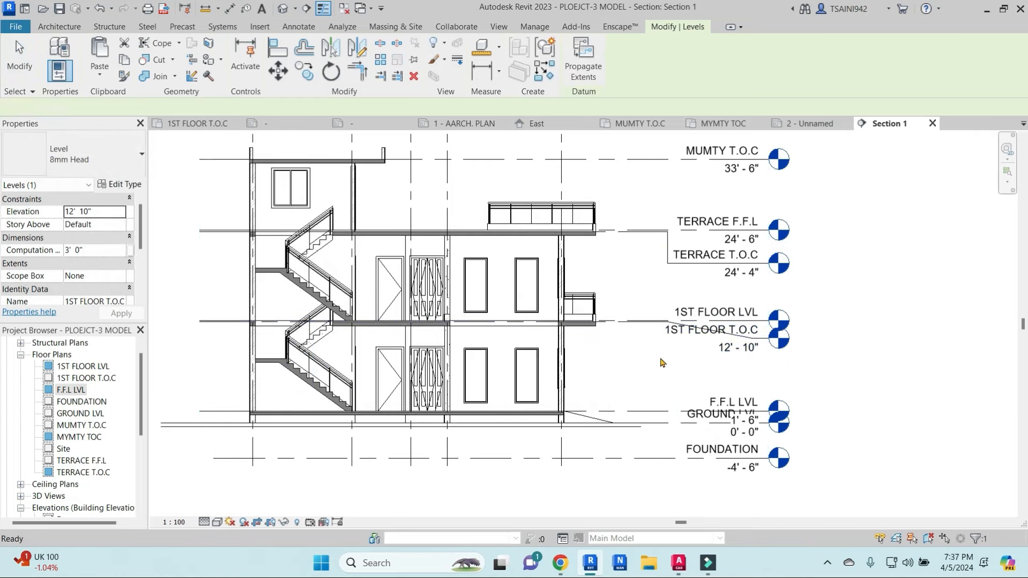
scroll(676, 328, up, 5)
drag(644, 303, 608, 313)
scroll(605, 317, down, 2)
drag(824, 348, 607, 368)
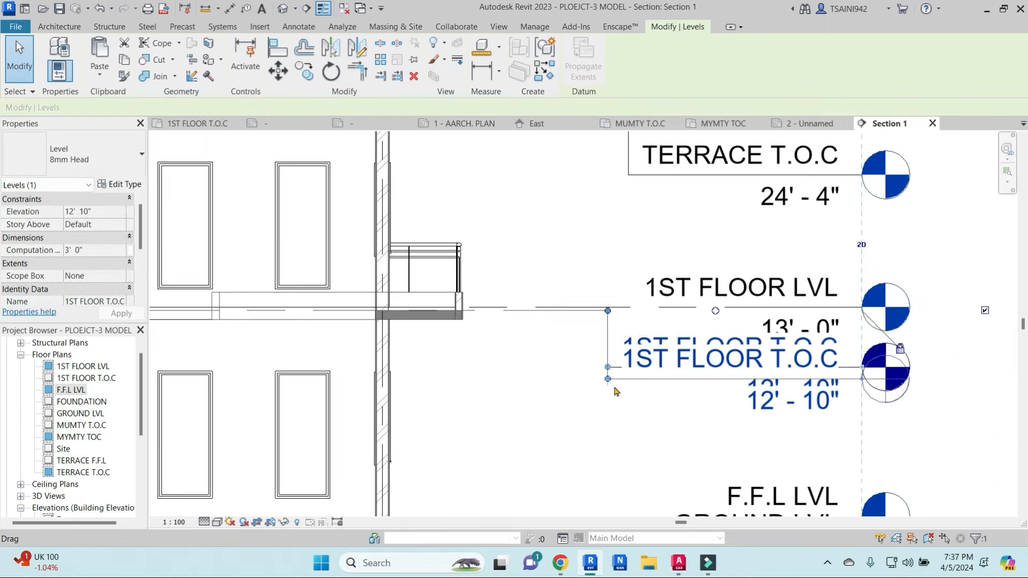
Step: Add an elbow to the F.F.L LVL level and raise its head clear of the GROUND LVL head with a square jog
middle_drag(703, 508, 695, 331)
click(652, 331)
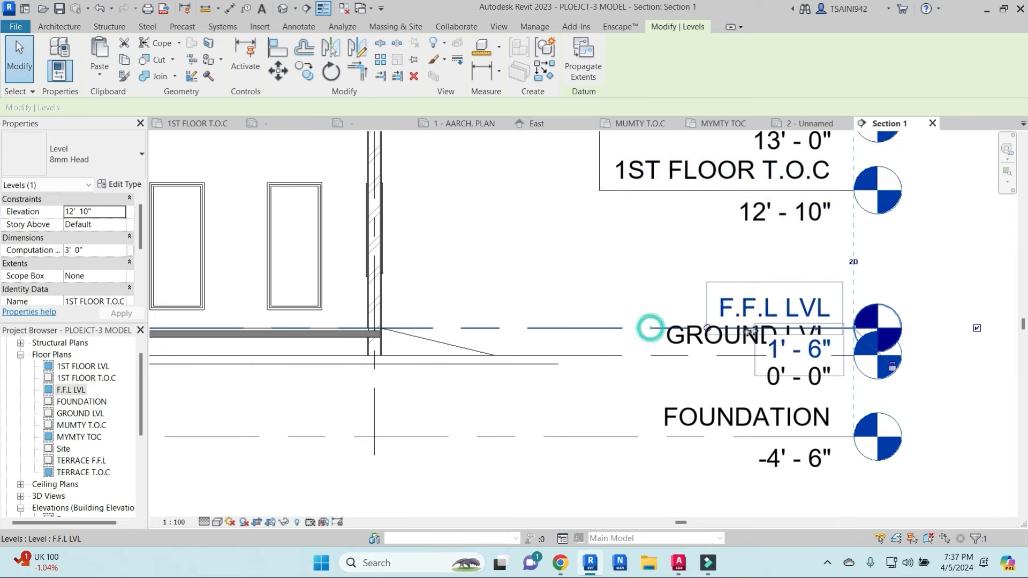
click(817, 331)
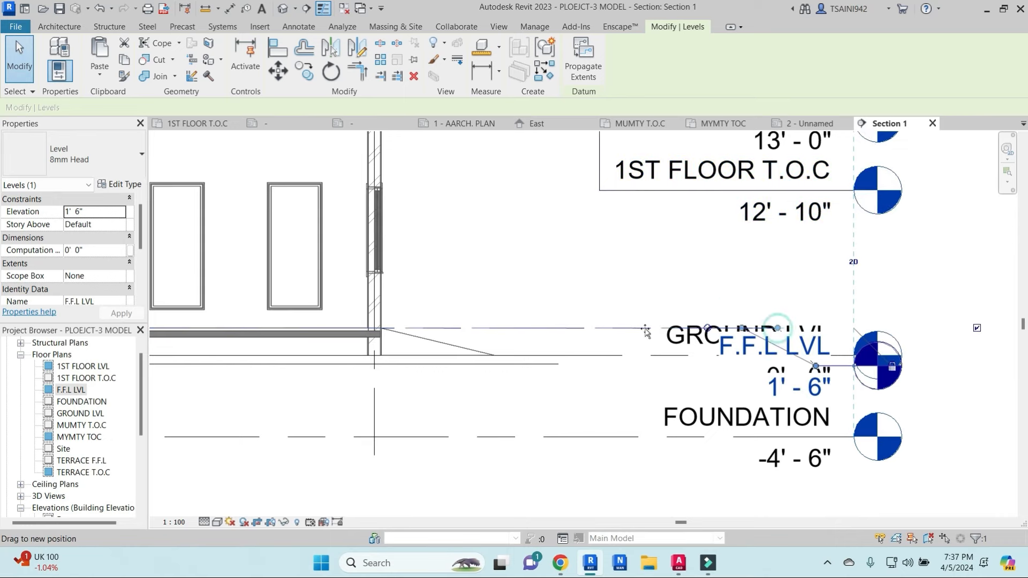
drag(642, 329, 631, 328)
drag(816, 366, 620, 277)
click(684, 288)
scroll(685, 288, down, 5)
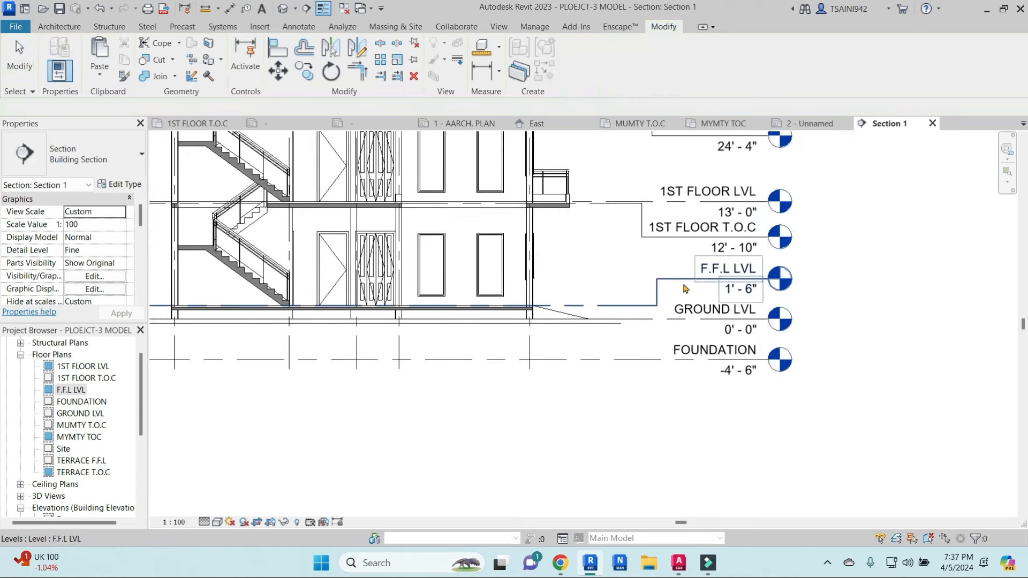
Step: Place an aligned dimension string from FOUNDATION through GROUND LVL, F.F.L LVL, the first floor and the terrace to MUMTY T.O.C
middle_drag(685, 289, 698, 399)
key(d)
key(i)
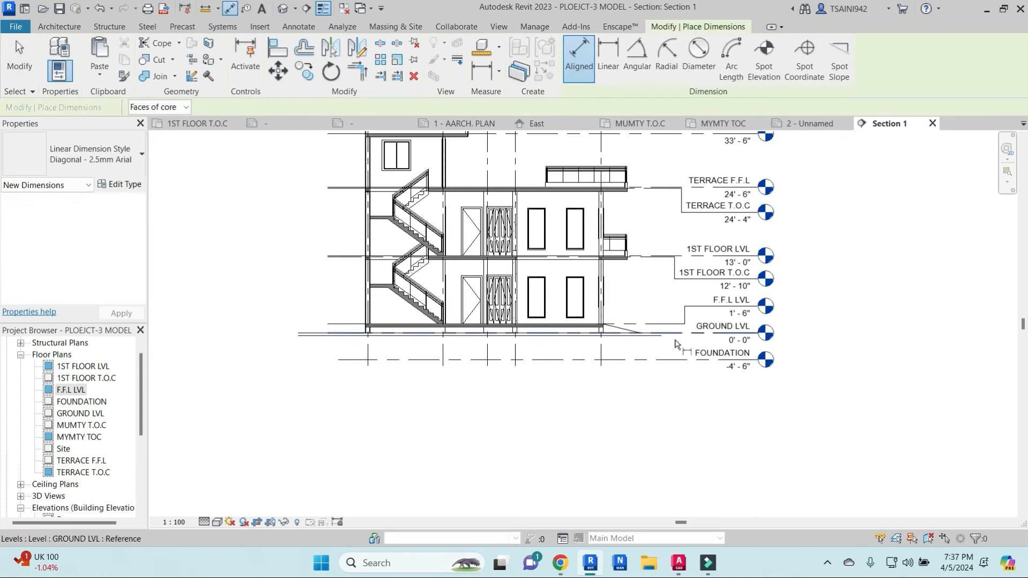
click(668, 358)
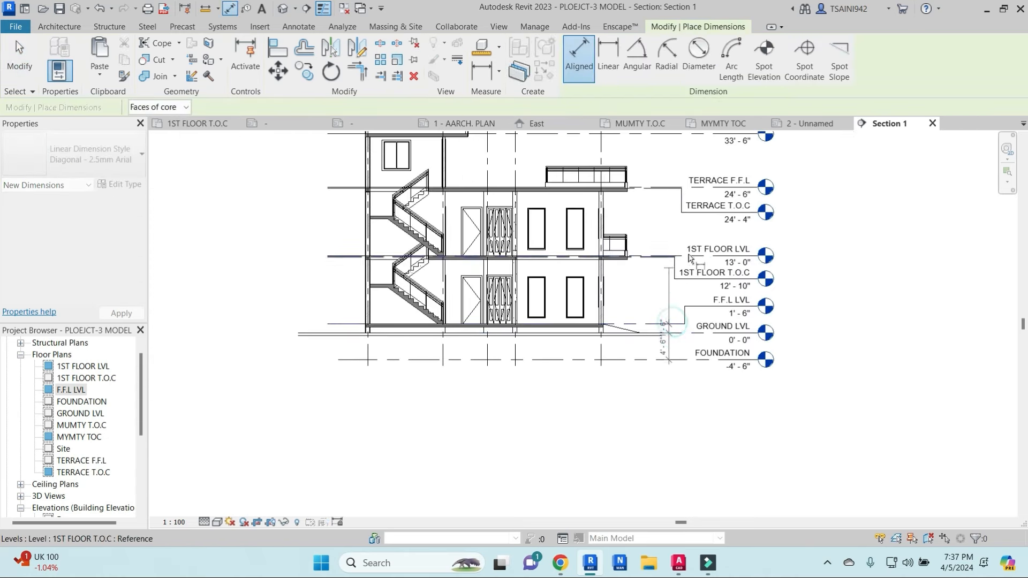
middle_drag(684, 197, 676, 246)
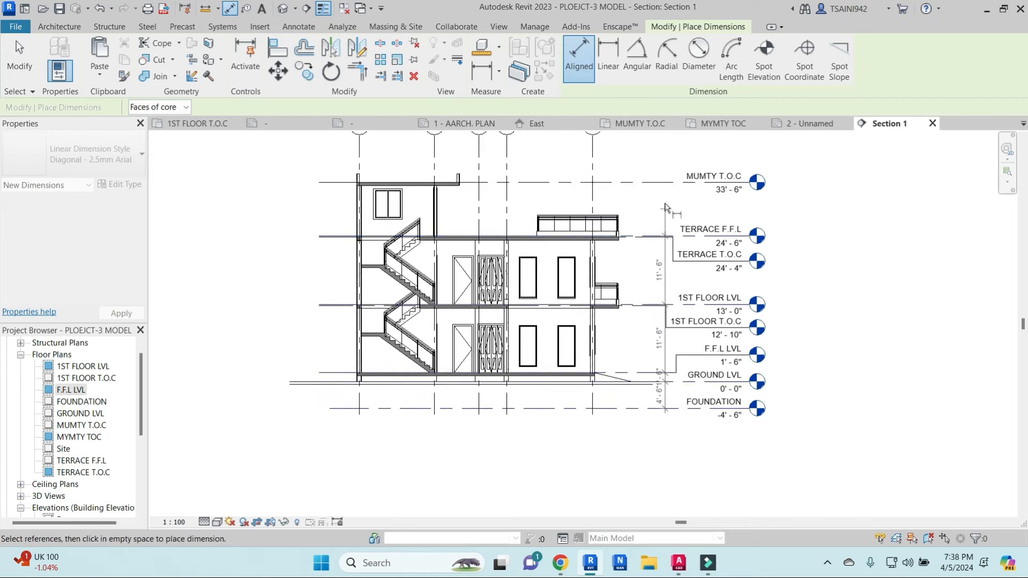
click(664, 183)
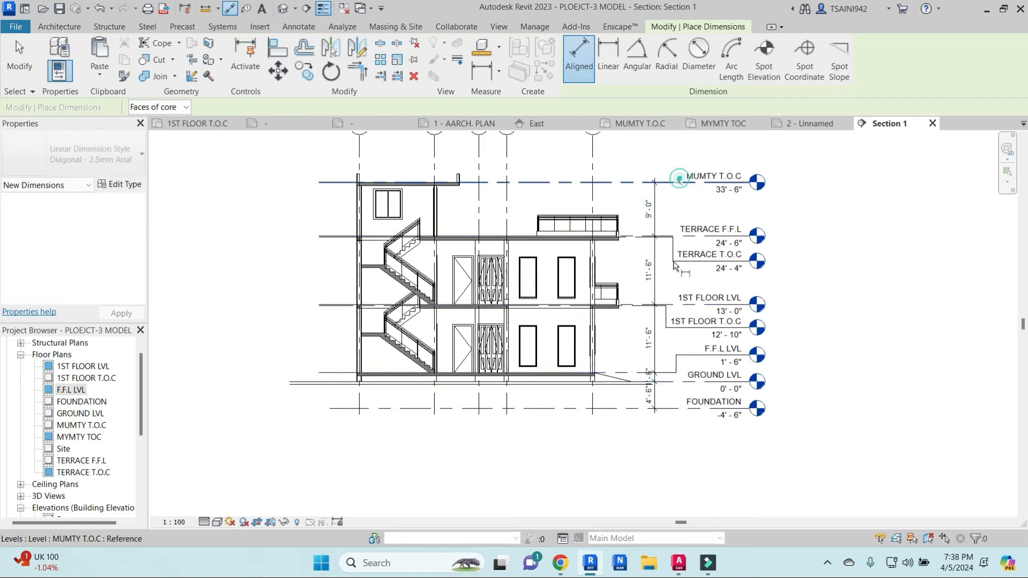
Step: Add an overall height dimension between MUMTY T.O.C and FOUNDATION, outside the level dimension string
click(671, 405)
scroll(664, 356, up, 3)
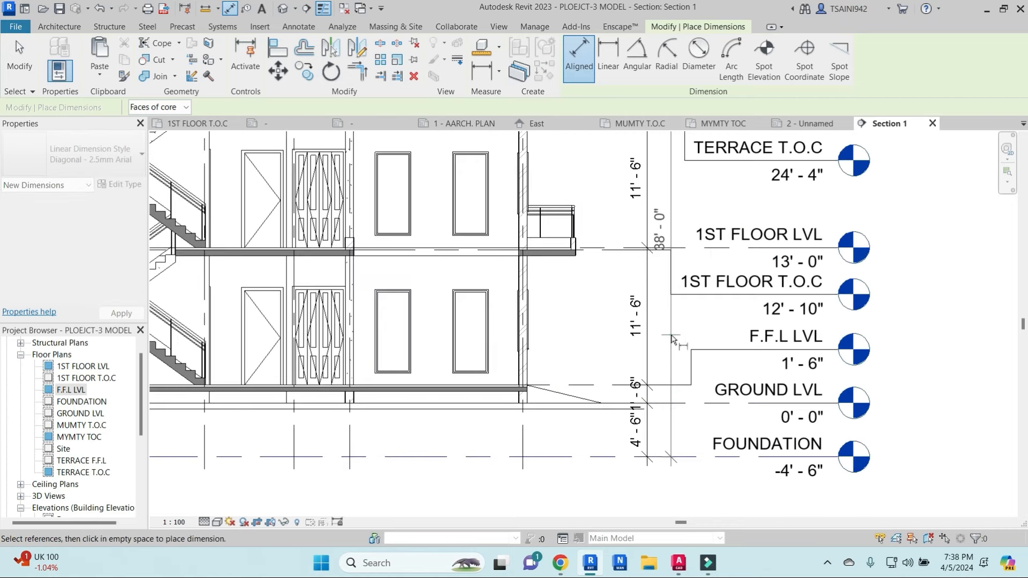
click(671, 335)
key(Escape)
key(Escape)
Step: Shift the overall height dimension's text upward, clear of the 1ST FLOOR LVL line
middle_drag(663, 230, 662, 280)
scroll(662, 279, up, 2)
click(662, 280)
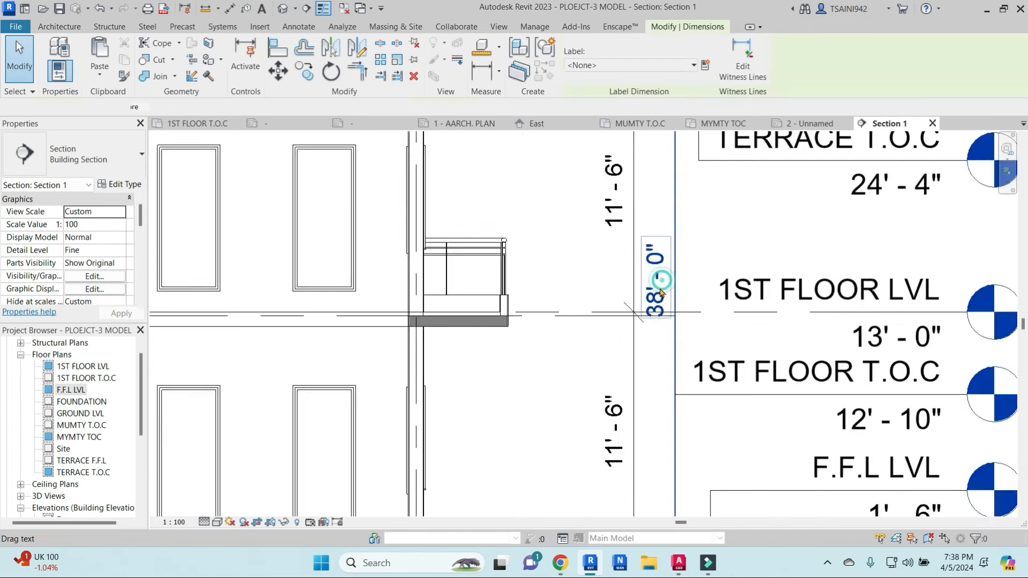
scroll(660, 288, up, 2)
drag(672, 278, 673, 245)
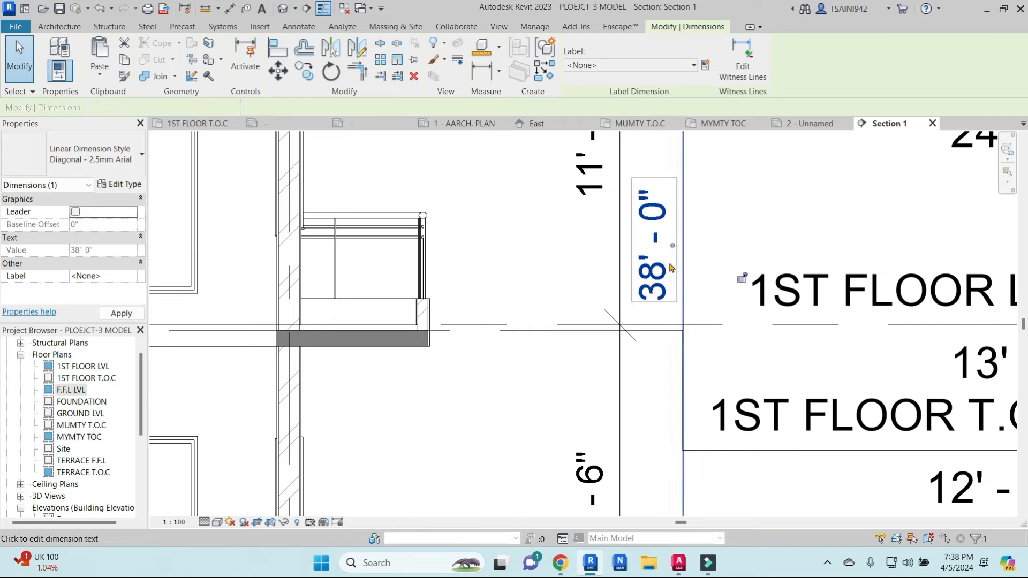
key(Escape)
scroll(738, 275, down, 6)
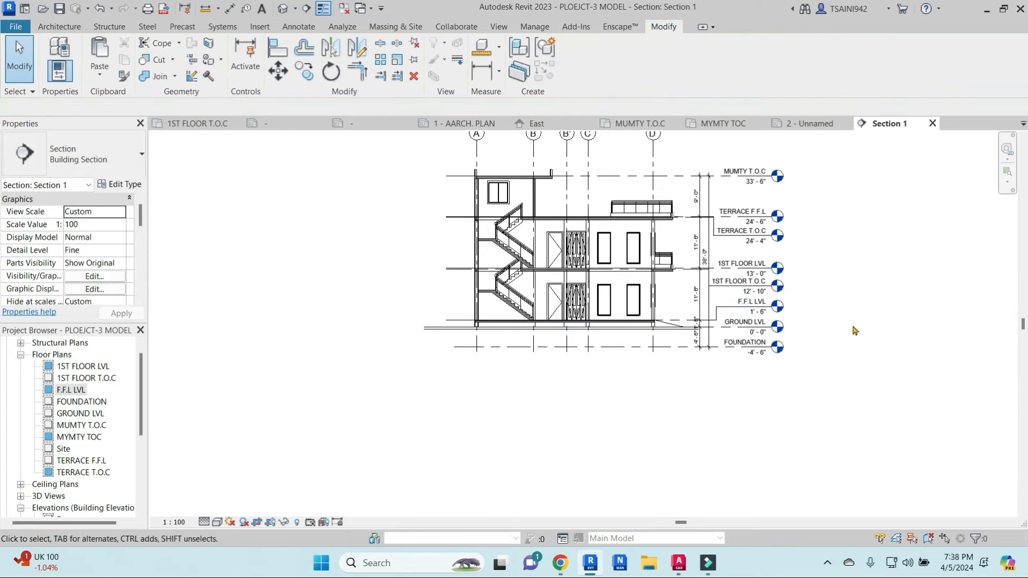
Step: Dimension the spacing between grids D, C, B', B and A in one aligned string below the grid bubbles
middle_drag(838, 383, 815, 436)
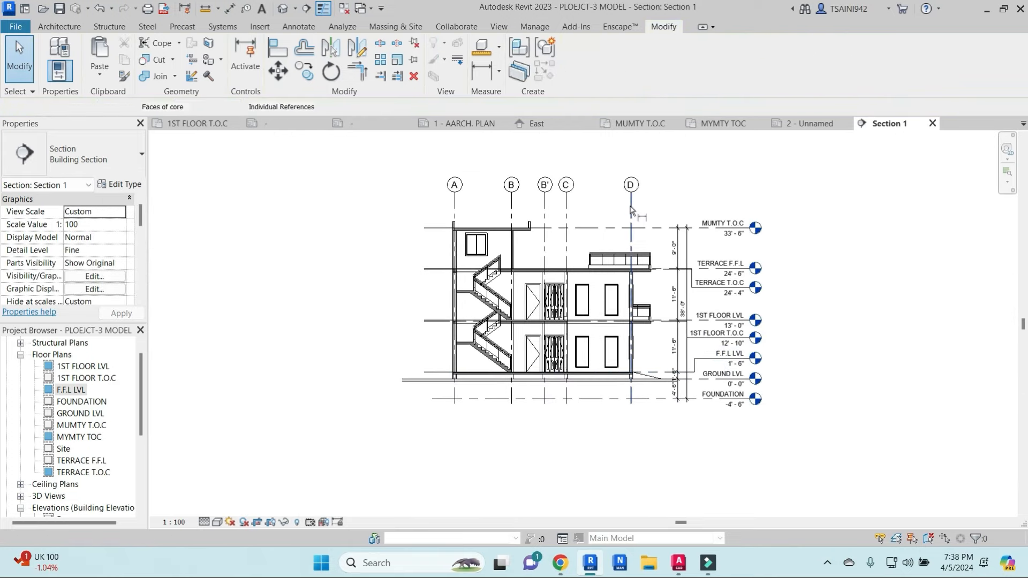
scroll(631, 209, up, 2)
key(d)
key(i)
click(631, 209)
click(566, 210)
click(545, 211)
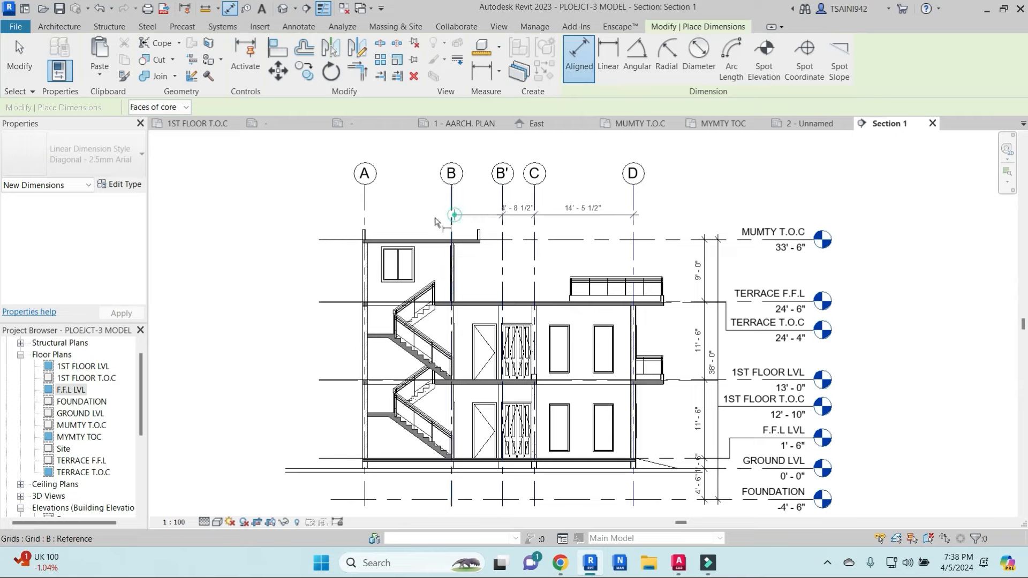
click(364, 214)
click(399, 218)
Step: Add an overall aligned dimension from grid A to grid D above the grid spacing string
click(361, 197)
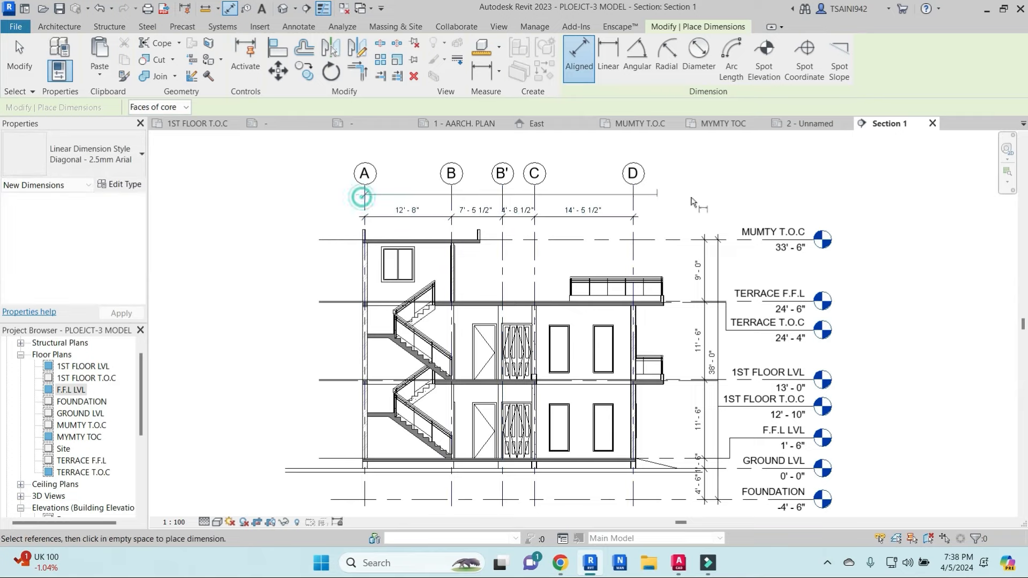
click(633, 197)
scroll(618, 198, up, 3)
click(618, 199)
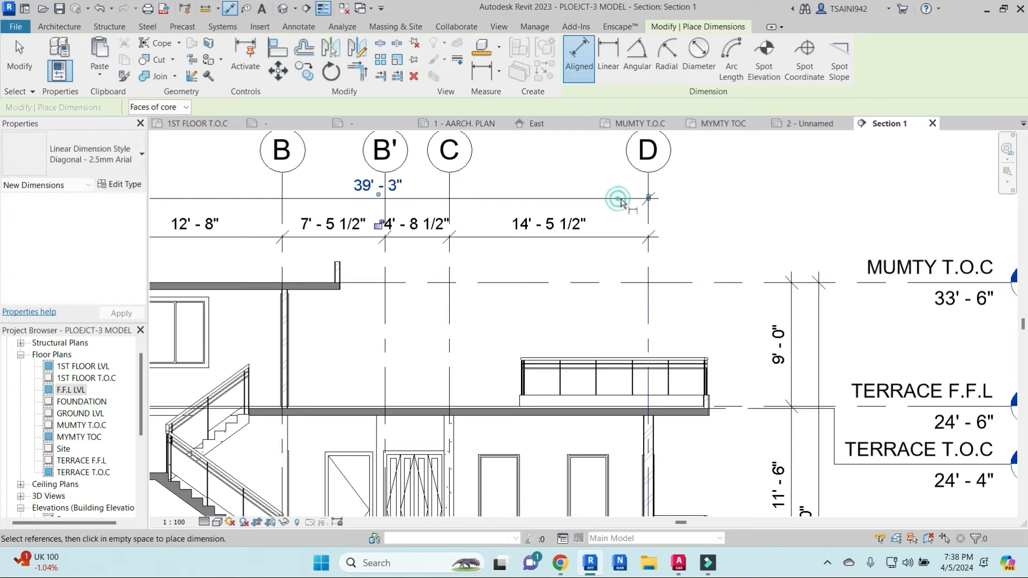
scroll(620, 200, down, 4)
middle_drag(636, 284, 808, 296)
key(Escape)
scroll(580, 259, up, 5)
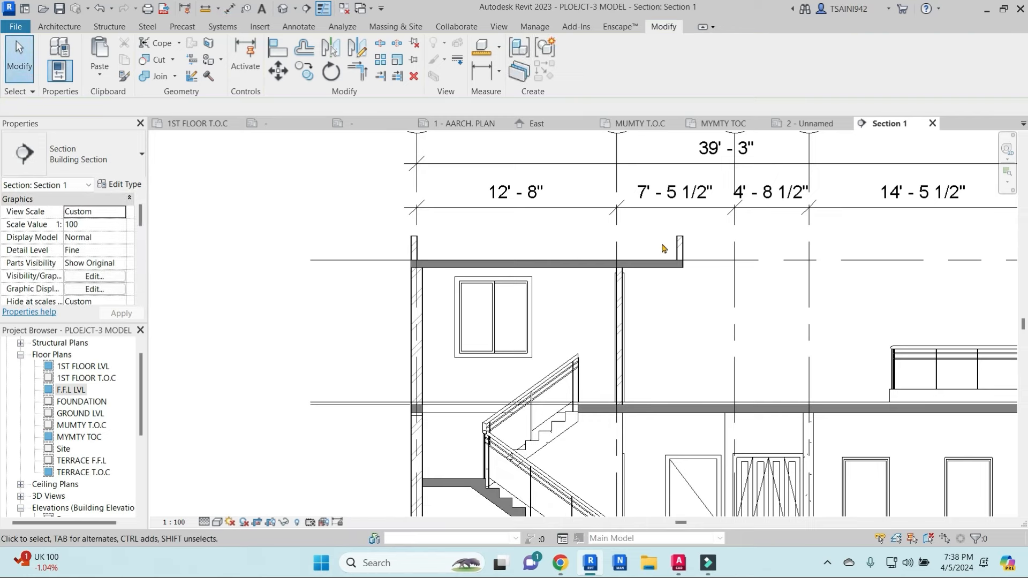
Step: In the F.F.L LVL plan, extend the section's far clip to just past grid 5, and reopen Section 1
double_click(79, 391)
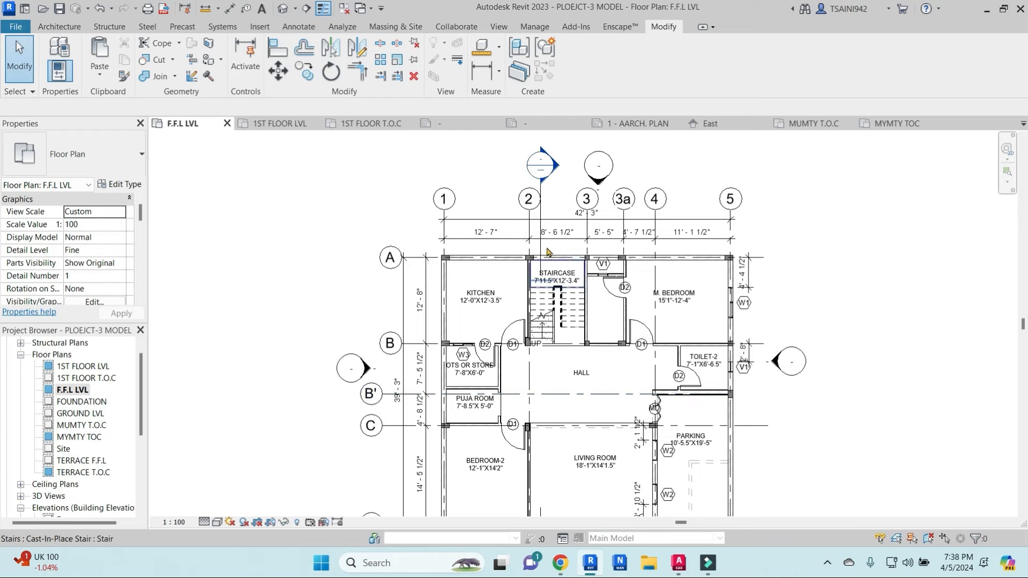
click(538, 236)
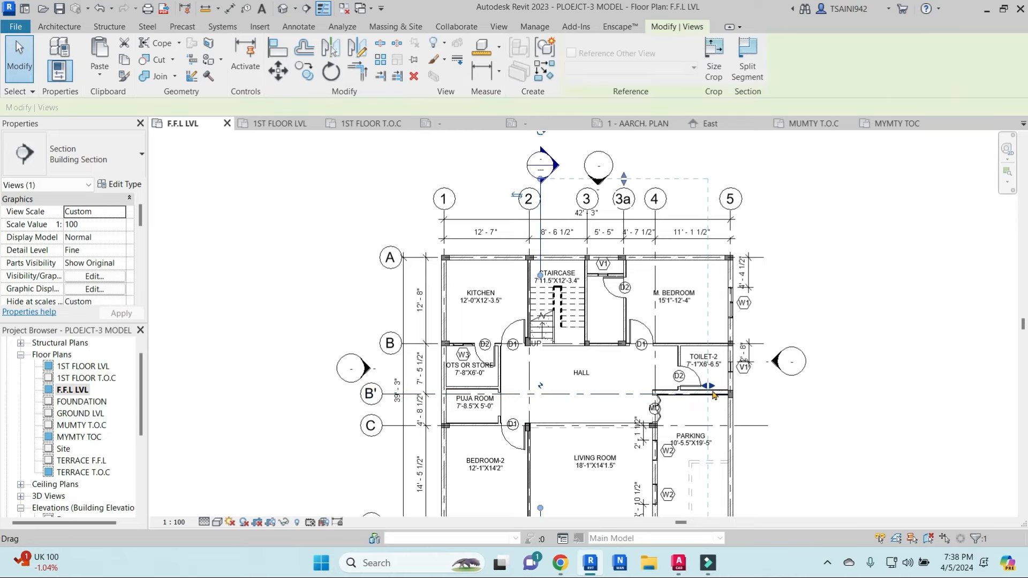
drag(713, 394, 729, 394)
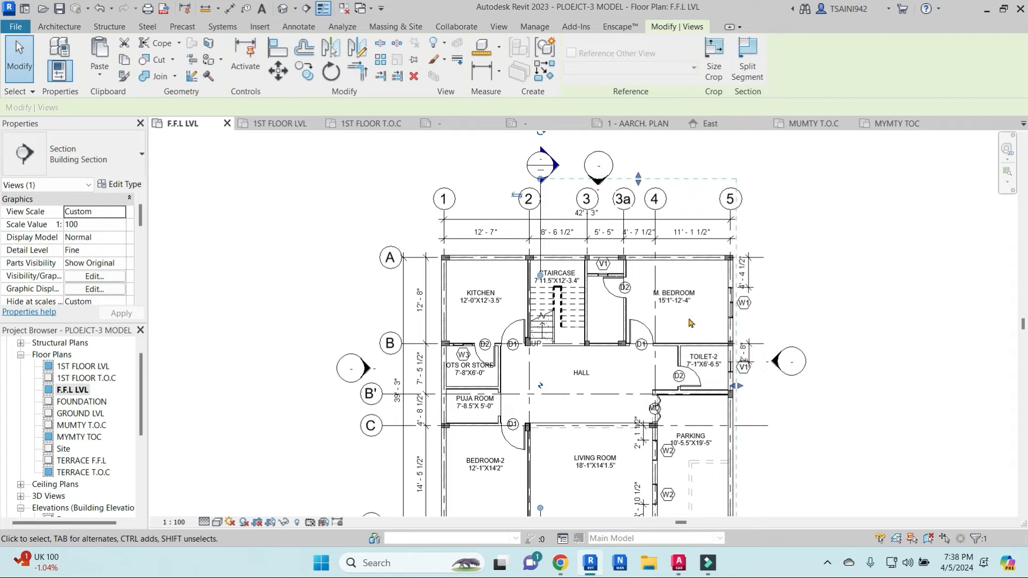
double_click(541, 165)
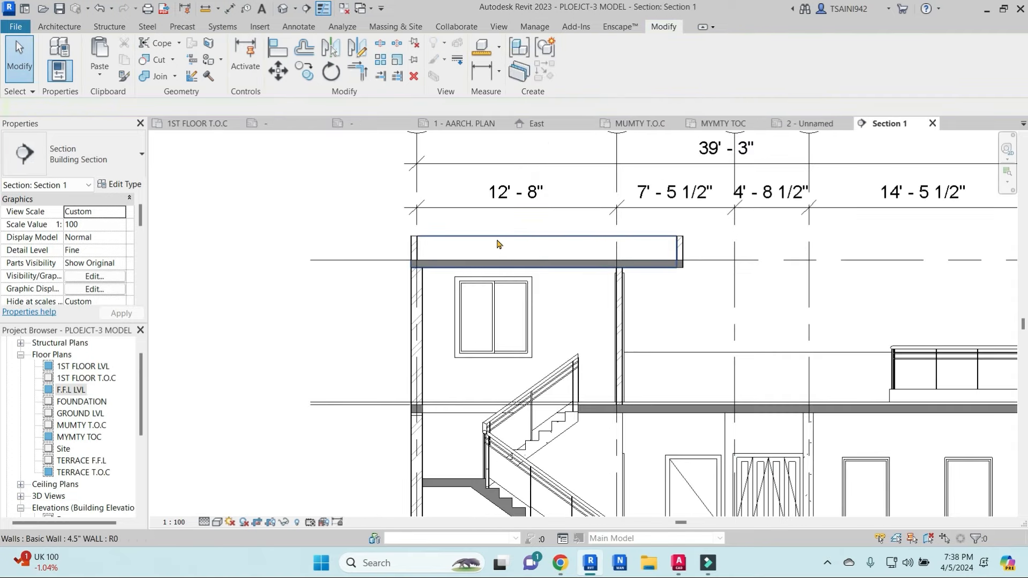
Step: Tag all untagged doors and windows in the section view without leaders
scroll(524, 253, down, 5)
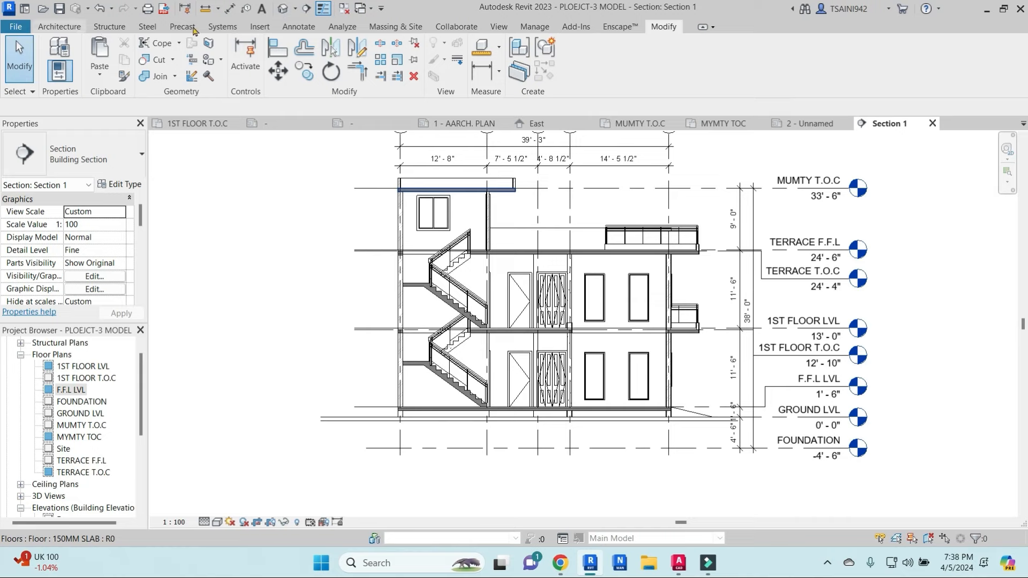
click(298, 26)
click(554, 59)
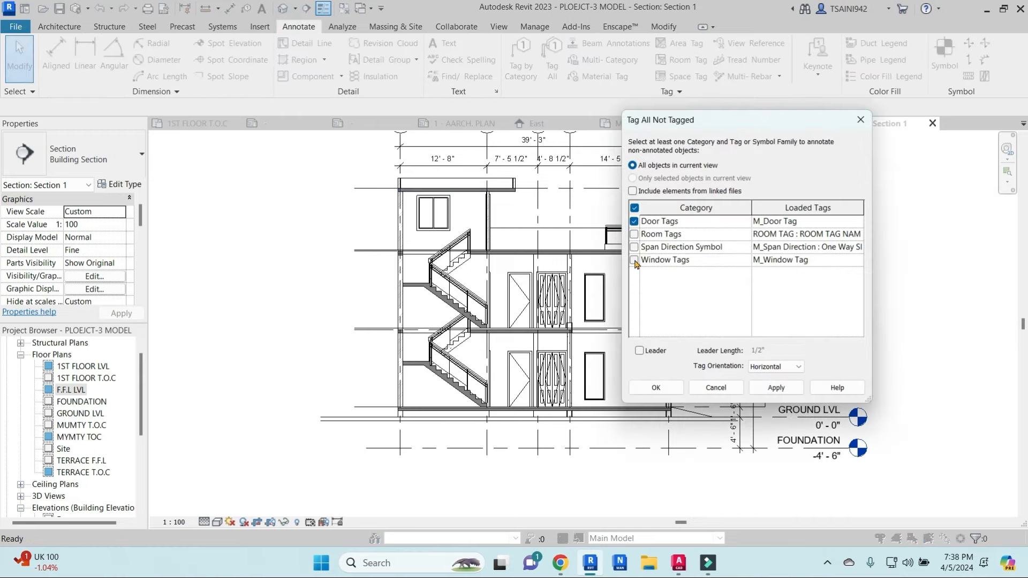
click(659, 389)
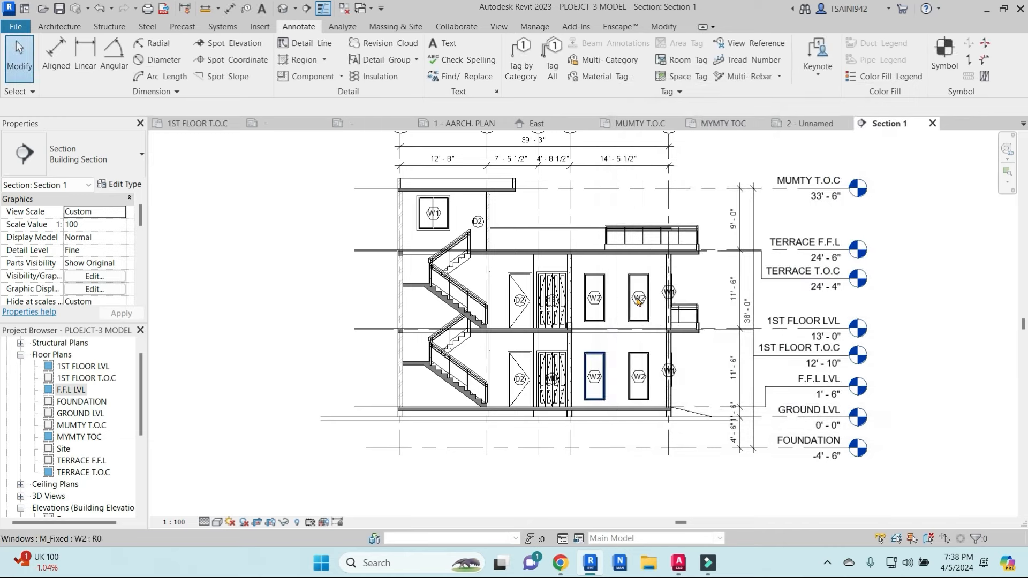
Step: Delete the two W1 window tags overlapping the cut wall at grid D
scroll(683, 303, up, 2)
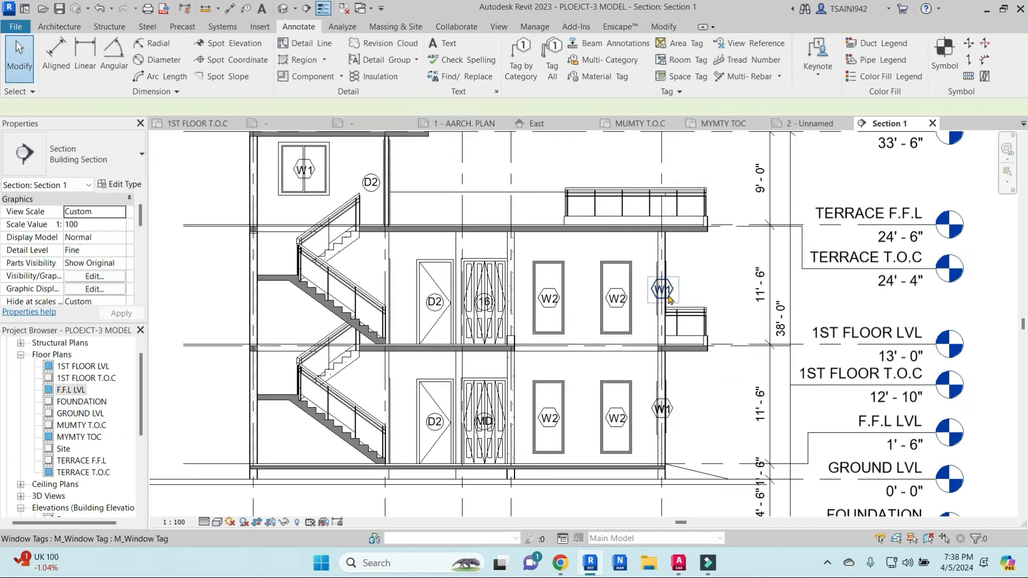
scroll(673, 294, up, 3)
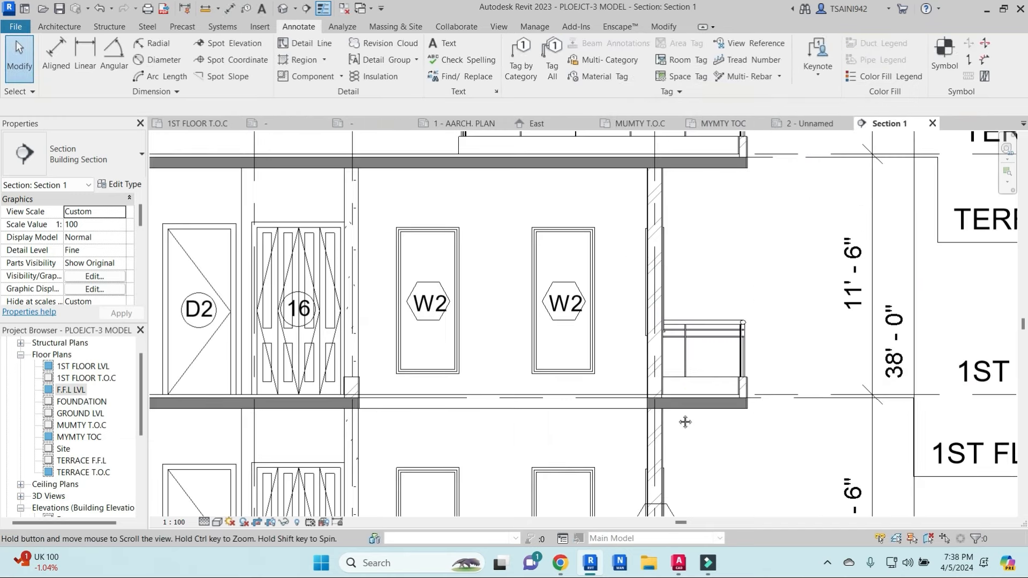
middle_drag(685, 422, 676, 391)
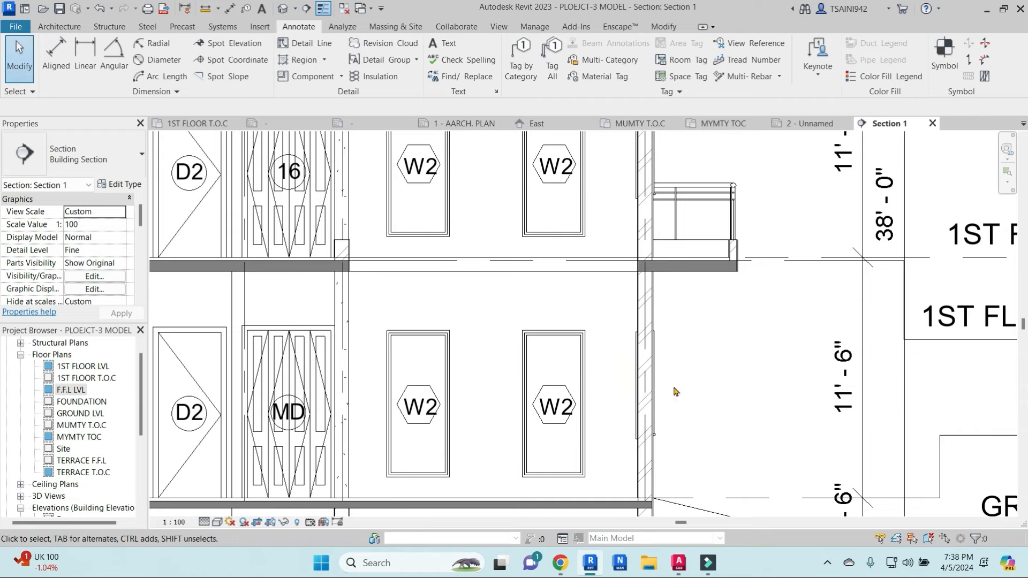
scroll(684, 340, down, 2)
middle_drag(627, 379, 740, 401)
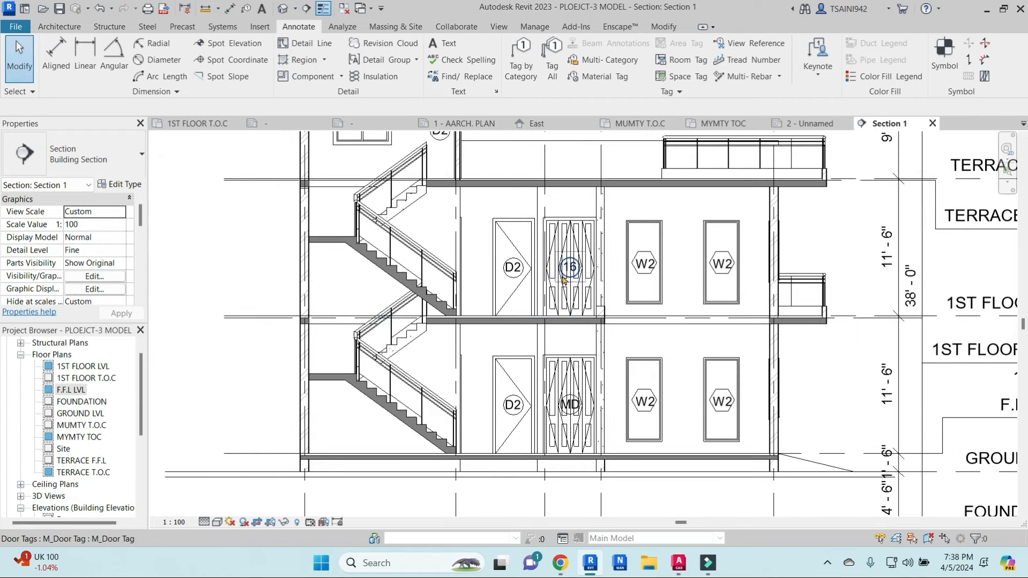
Step: Change the Mark of the upper-floor four-panel bifold door to MD, accepting the duplicate value
scroll(576, 295, up, 2)
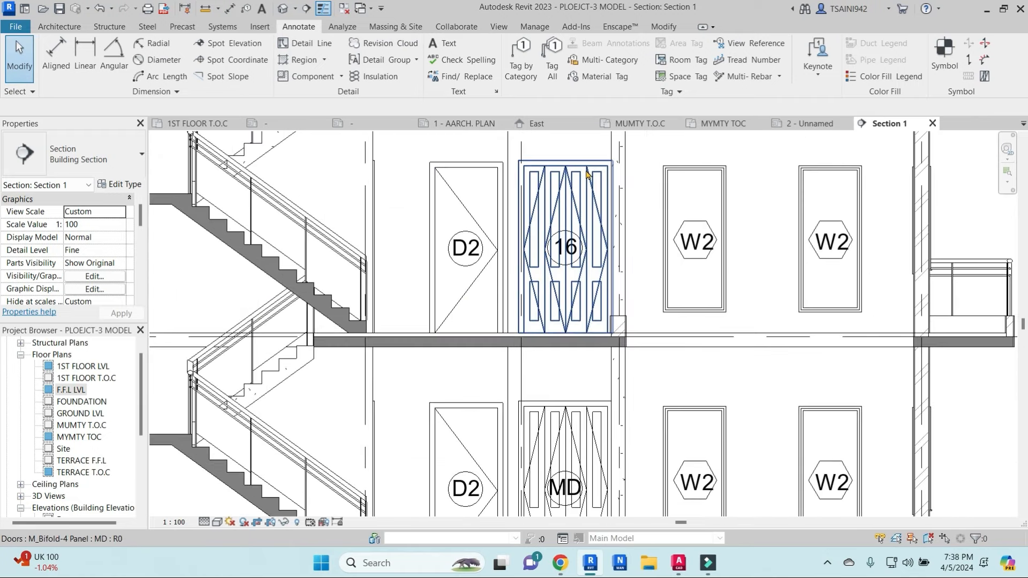
click(588, 172)
scroll(117, 211, down, 3)
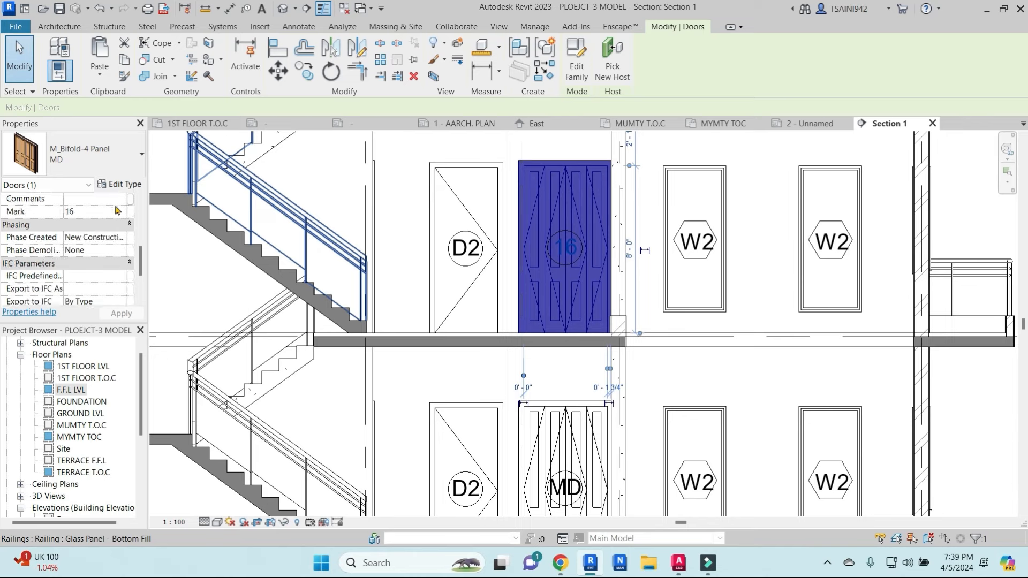
click(93, 213)
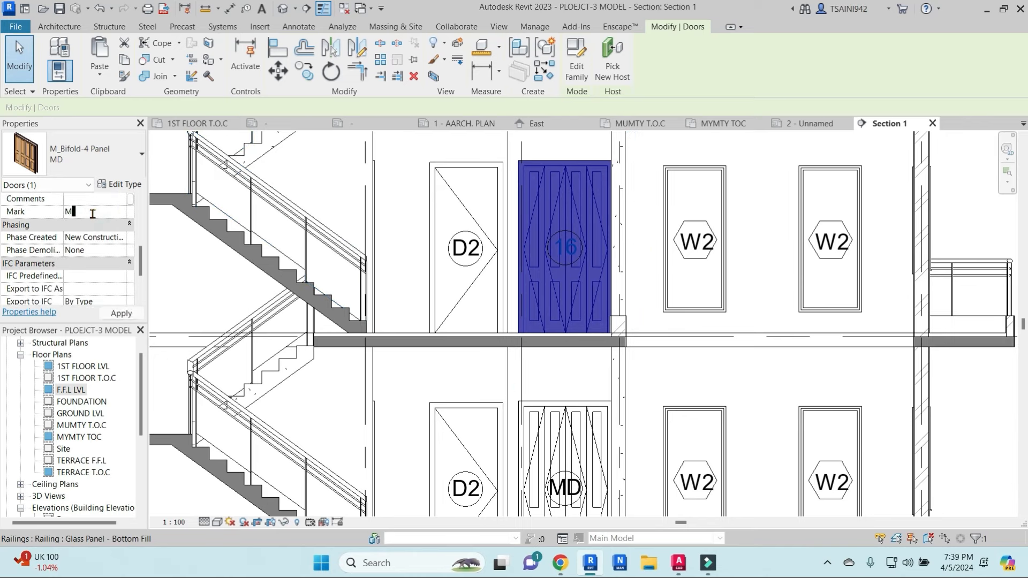
click(118, 313)
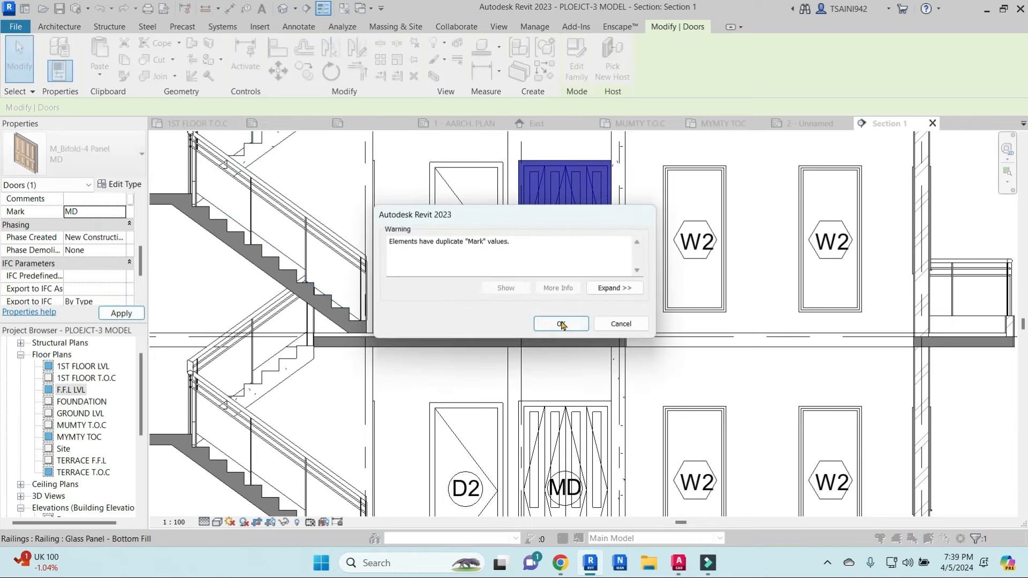
click(558, 322)
key(Escape)
Step: Delete the stray D2 door tag beside the mumty wall above the staircase
scroll(587, 337, down, 3)
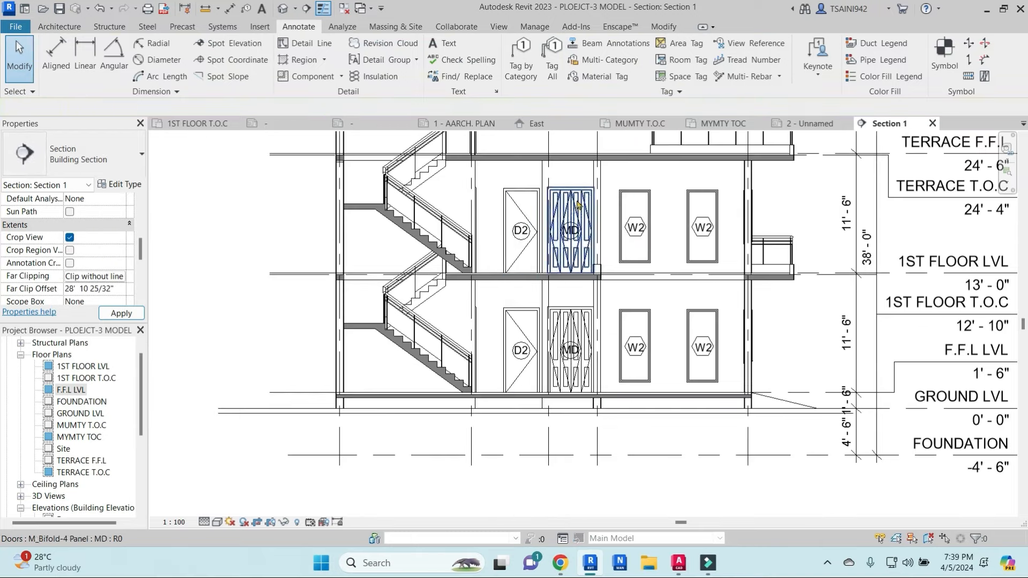
middle_drag(558, 311, 605, 400)
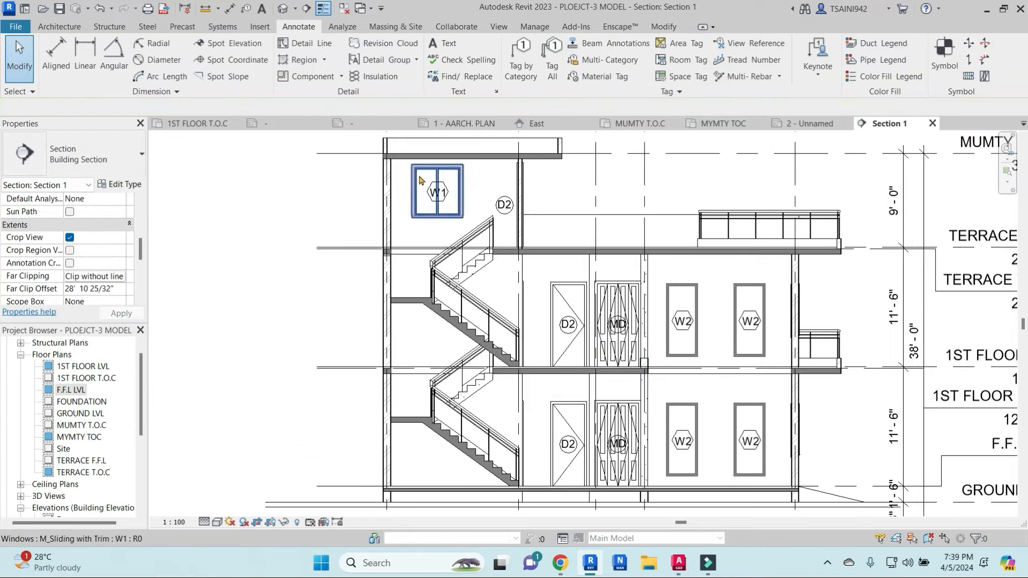
click(506, 205)
key(Delete)
Step: Add an aligned dimension from TERRACE T.O.C to the top of the terrace parapet, between the railing and the level dimension string
scroll(515, 221, down, 5)
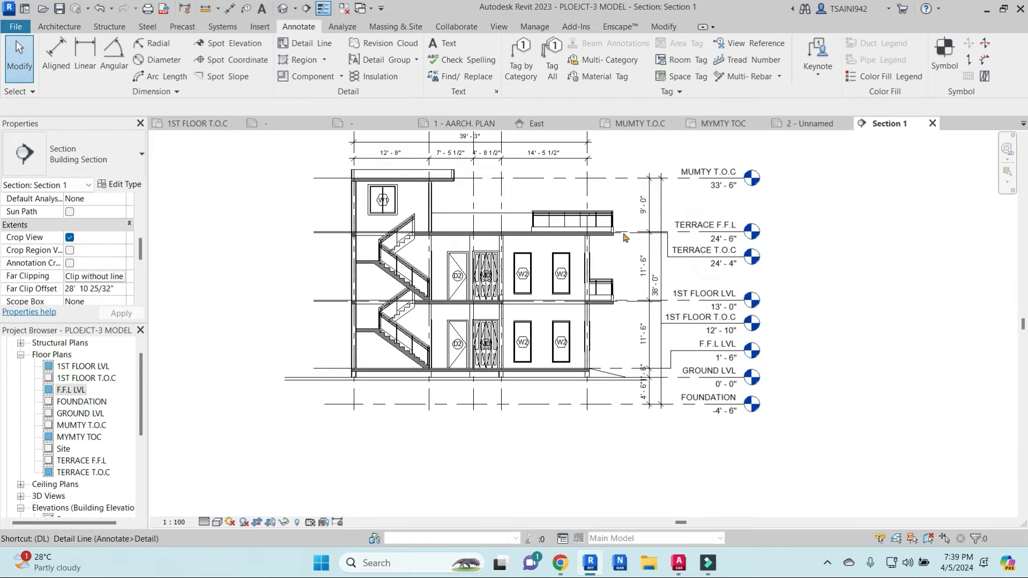
key(d)
key(i)
scroll(627, 240, up, 3)
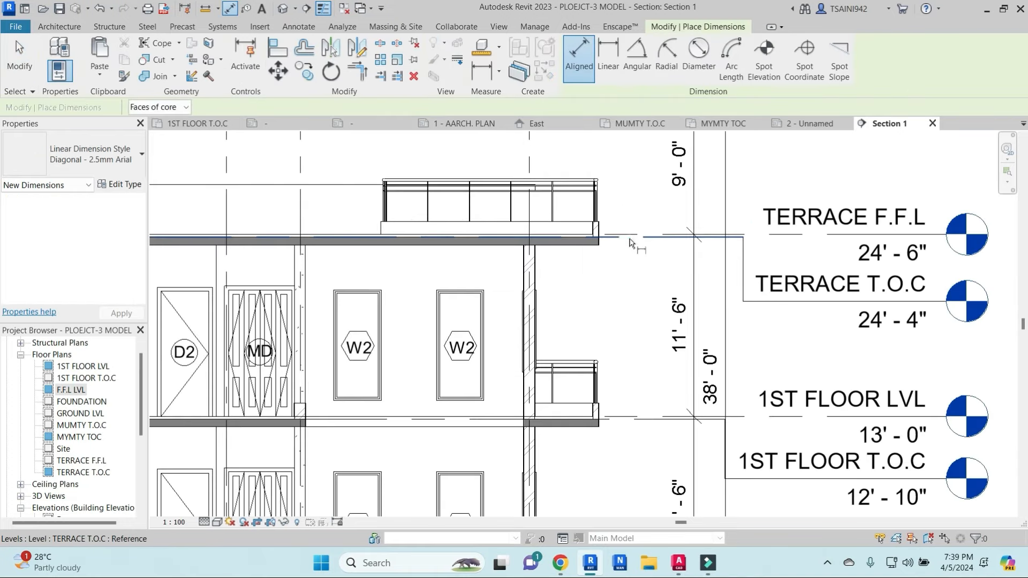
click(627, 236)
click(371, 185)
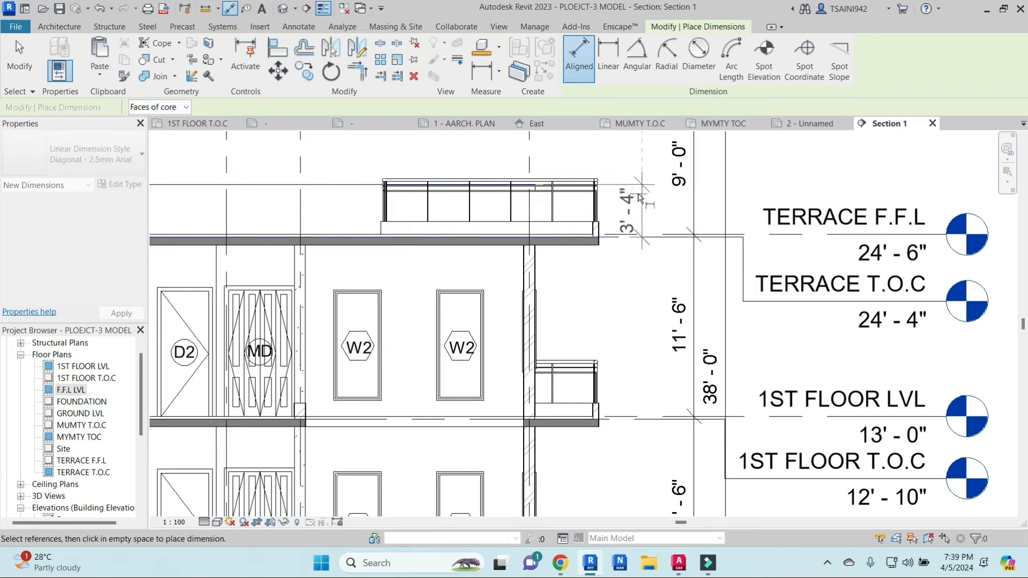
scroll(638, 198, down, 5)
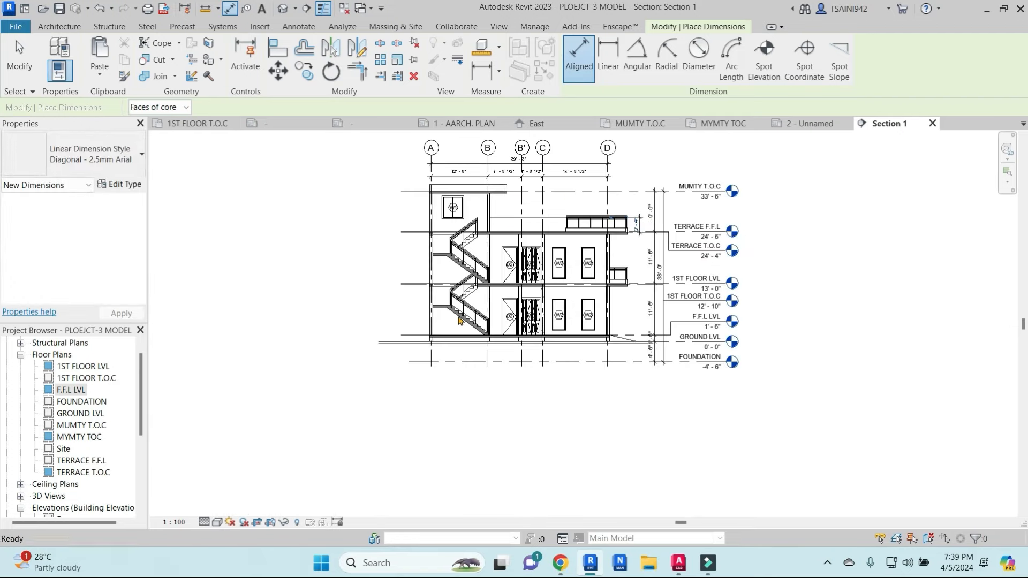
key(Escape)
key(Escape)
Step: Rename sheet 2 as ELEVATION AND SECTION
scroll(536, 337, up, 6)
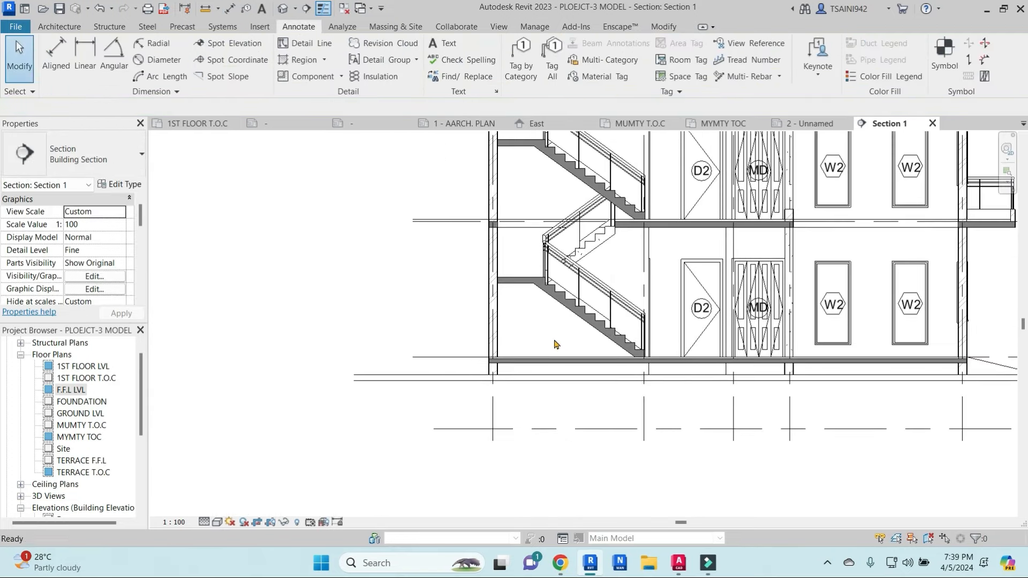
scroll(554, 231, down, 2)
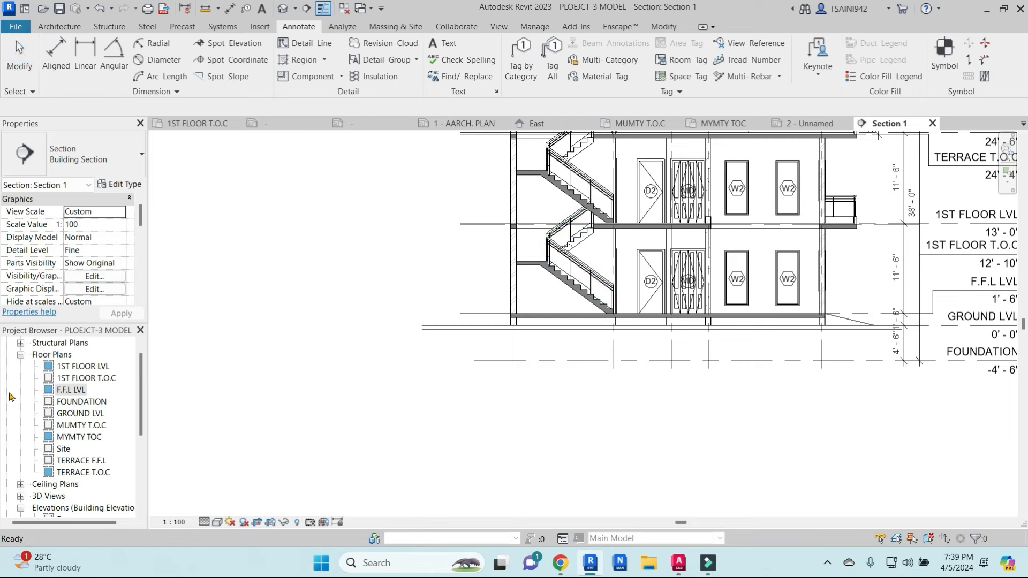
scroll(97, 435, down, 4)
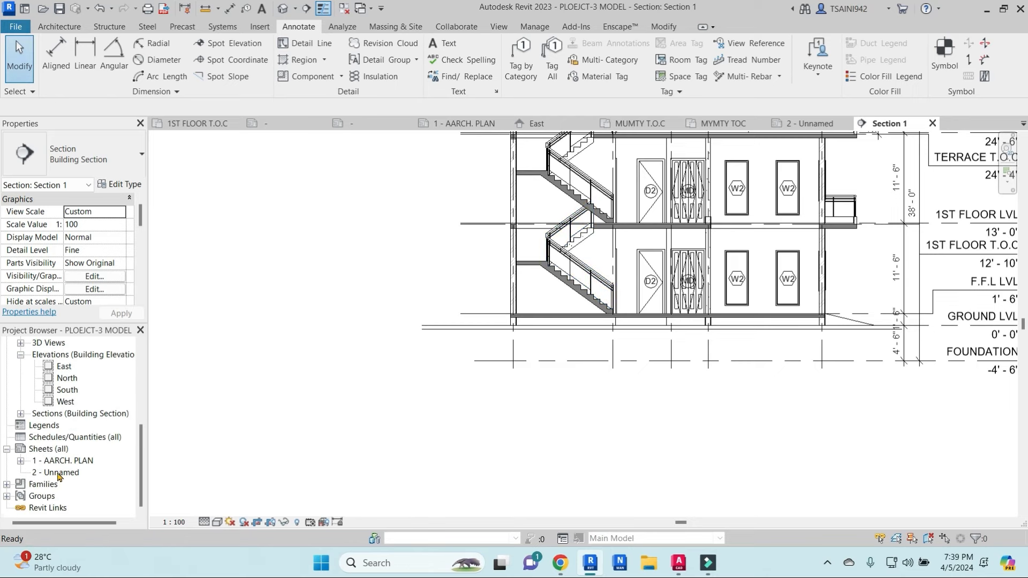
click(59, 473)
right_click(59, 473)
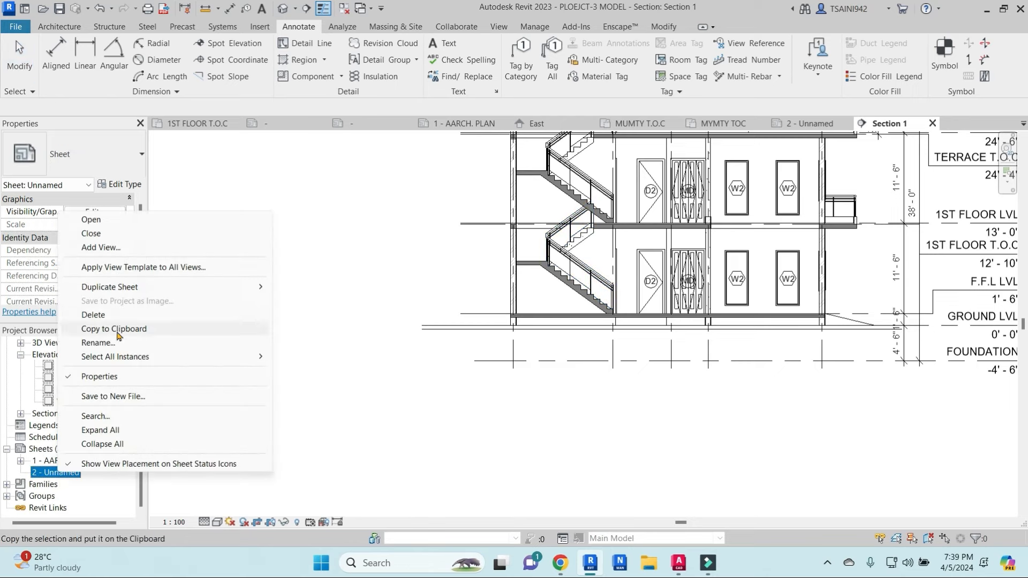
click(145, 344)
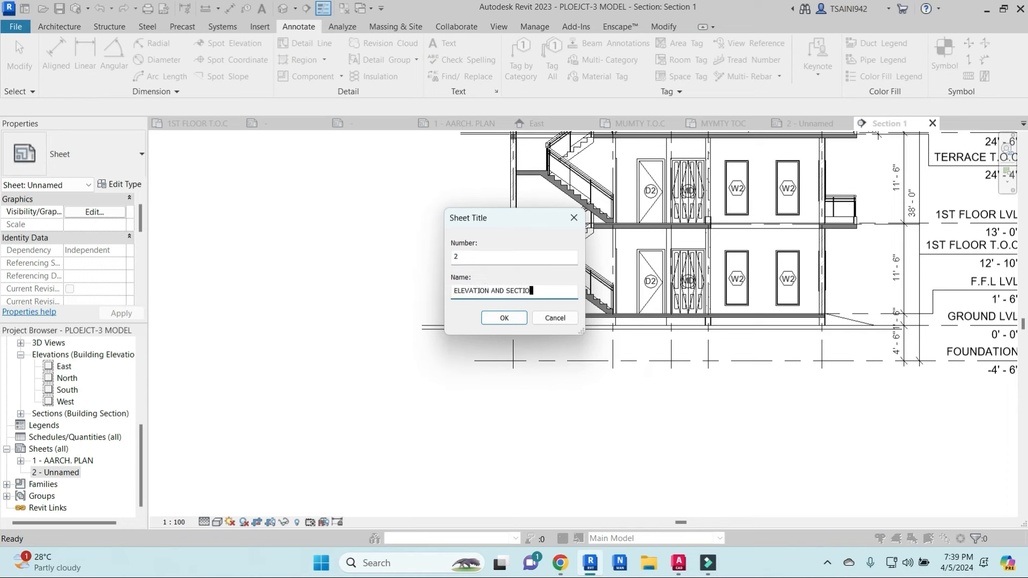
click(542, 432)
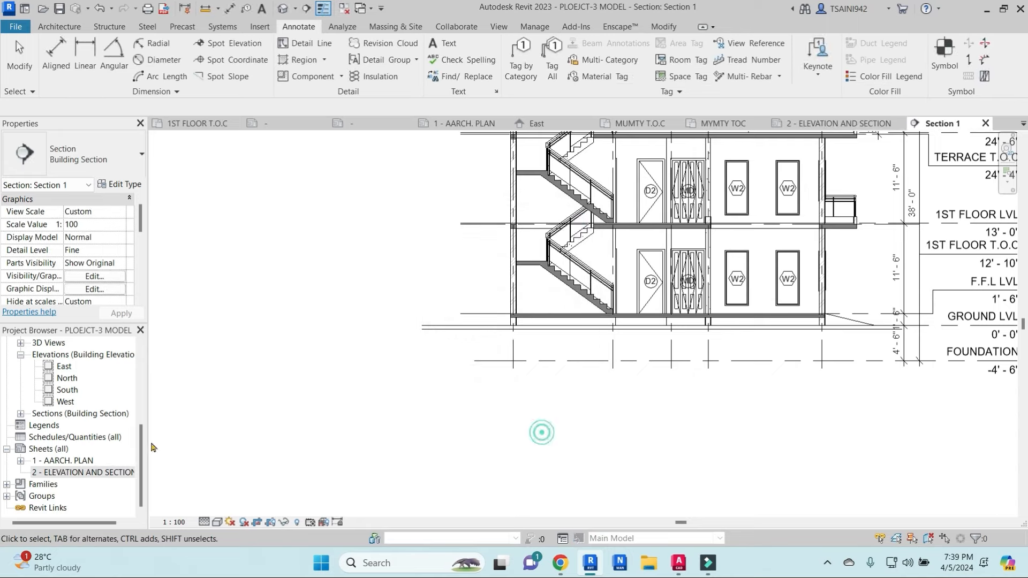
Step: Inspect the section and elevation markers above the ground floor plan on sheet 1 AARCH. PLAN
double_click(60, 461)
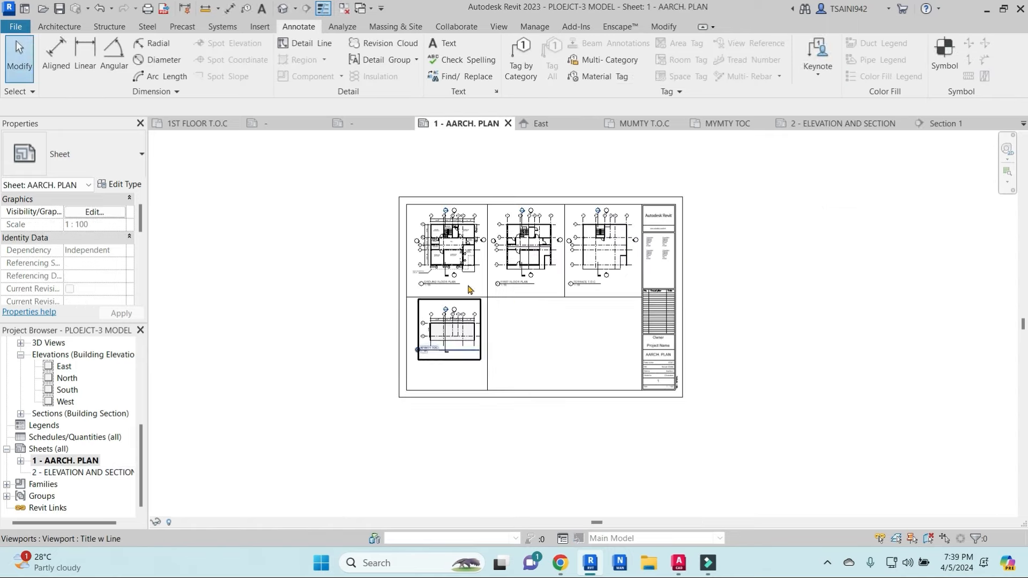
scroll(433, 202, up, 10)
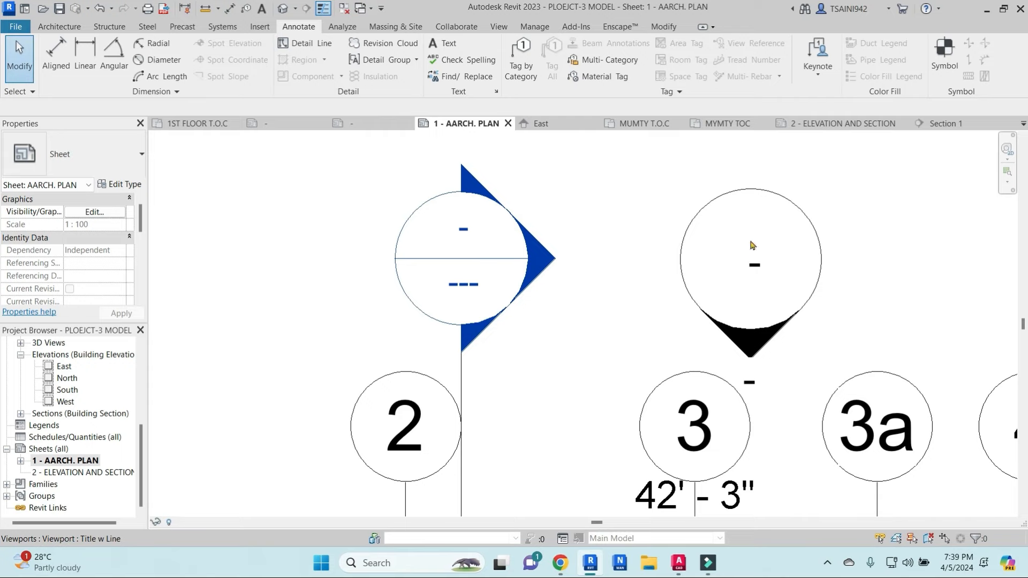
scroll(495, 271, down, 8)
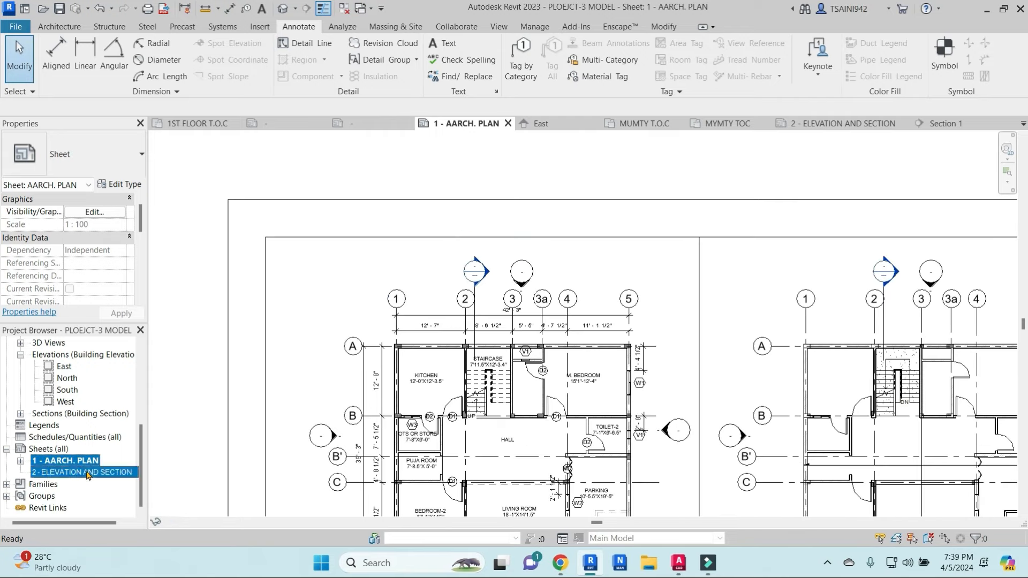
Step: Open sheet 2 ELEVATION AND SECTION and rename the Section 1 view as SECTION A-A
double_click(87, 473)
scroll(80, 455, up, 5)
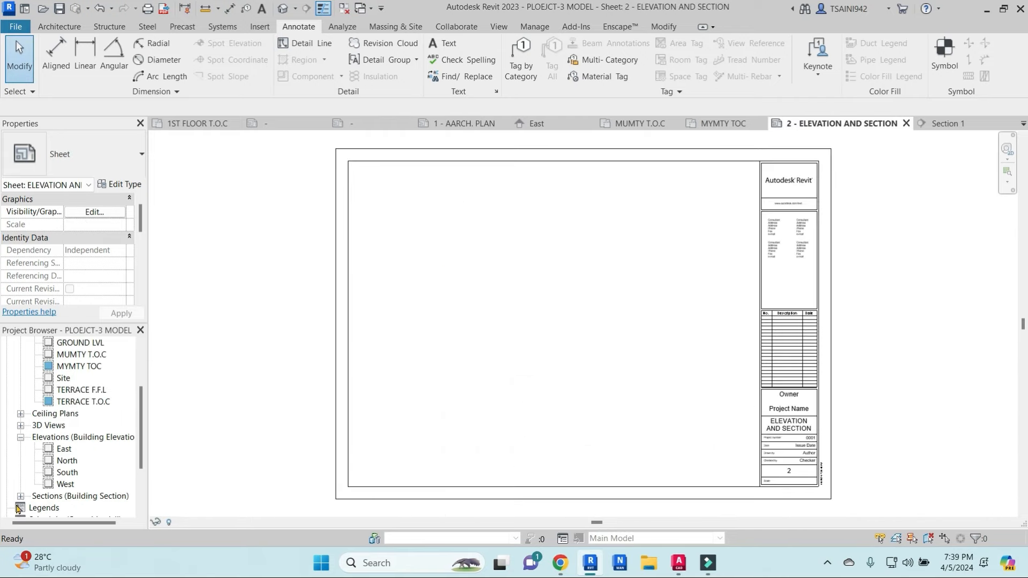
click(70, 508)
right_click(70, 508)
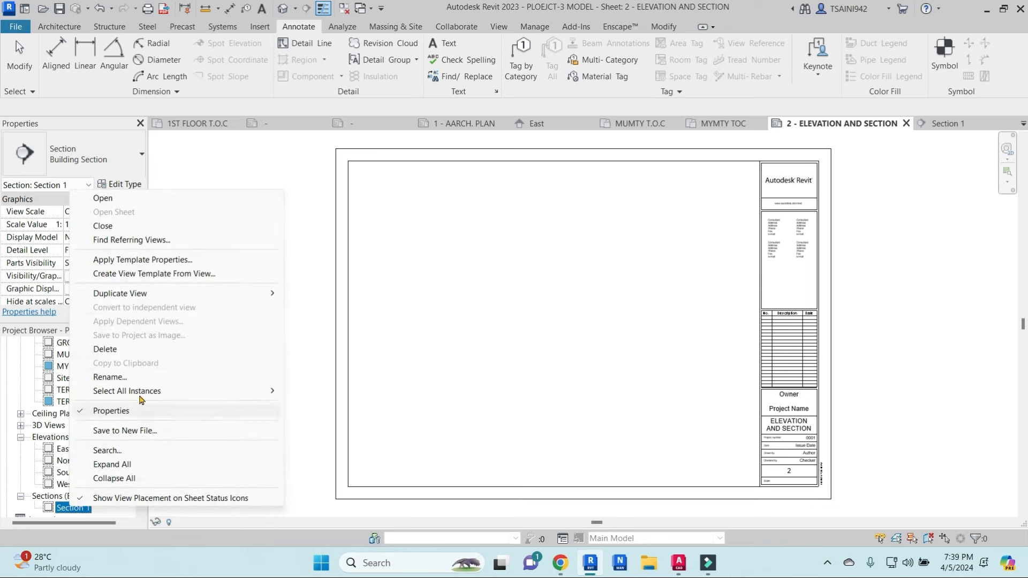
click(164, 379)
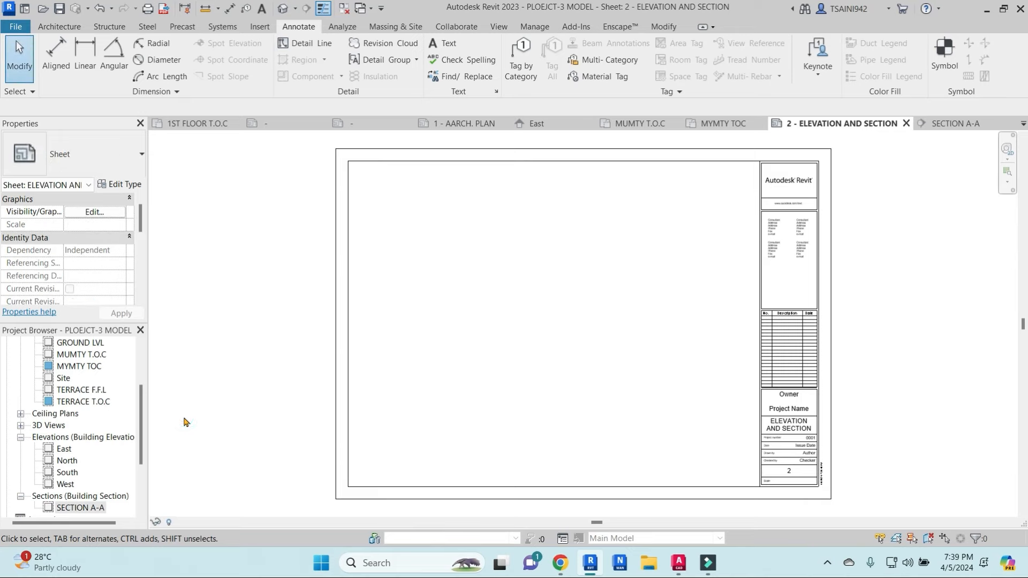
Step: Place the SECTION A-A view on sheet 2, in the lower middle of the drawing area
scroll(184, 419, down, 1)
scroll(80, 471, down, 2)
click(101, 484)
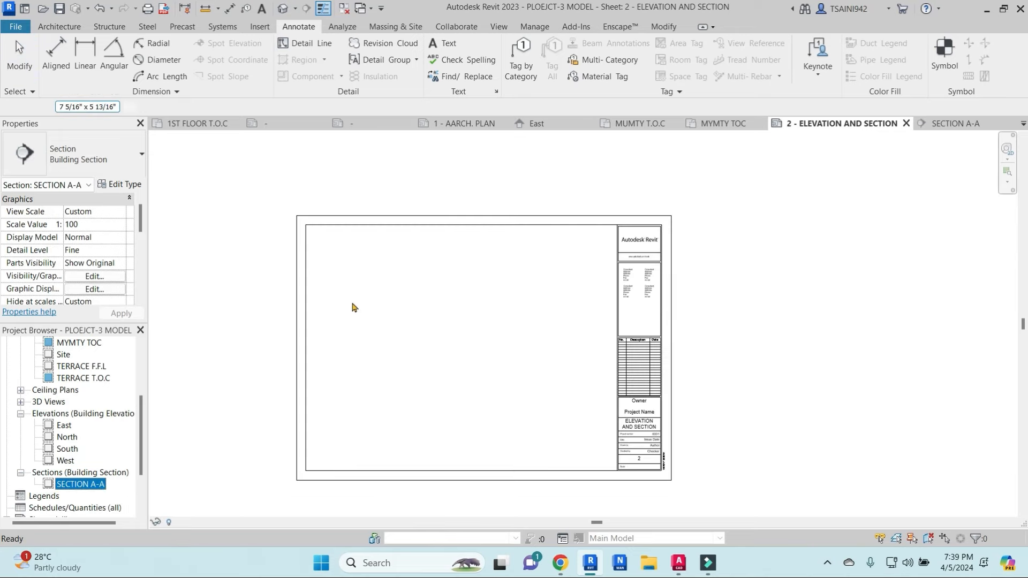
drag(353, 307, 391, 315)
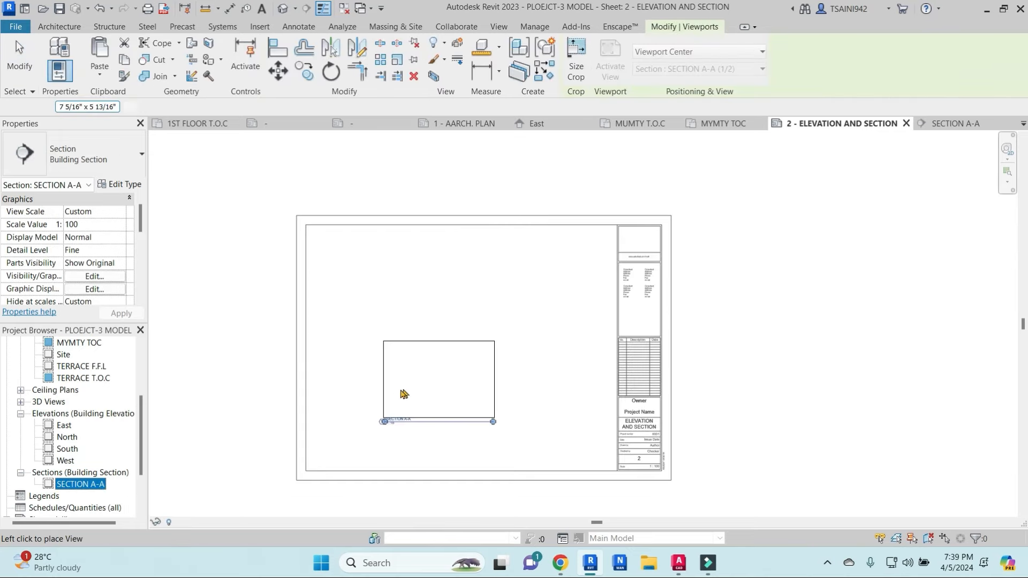
Step: Place the SECTION A-A view in the upper part of sheet 2 near the title block, and cancel the save reminder
click(555, 279)
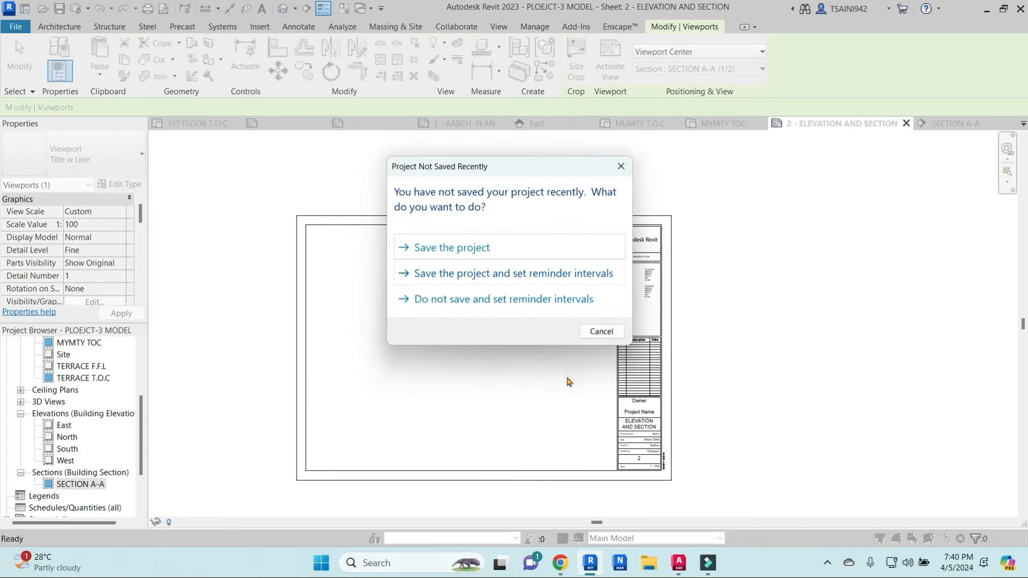
click(601, 332)
click(595, 335)
Step: Shorten the SECTION A-A title line and shift the view title under the section drawing
scroll(558, 337, up, 2)
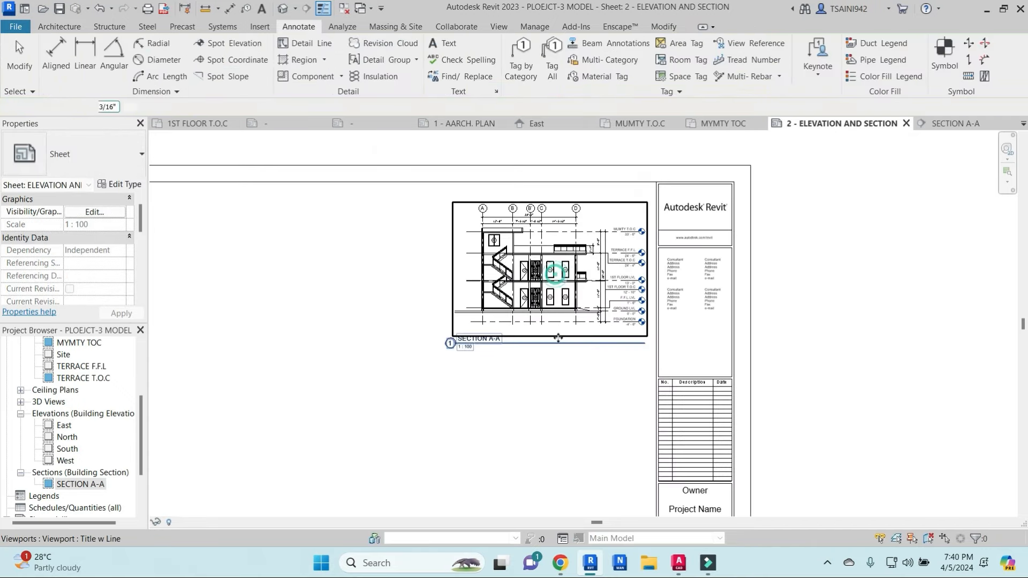
click(558, 337)
drag(516, 359, 511, 365)
click(491, 398)
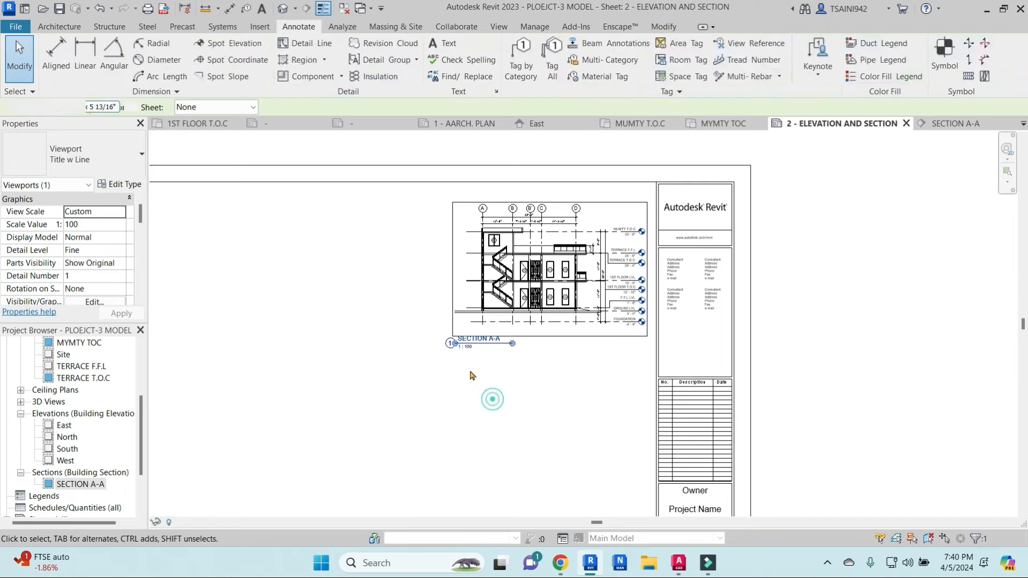
scroll(472, 366, up, 2)
drag(461, 332, 506, 333)
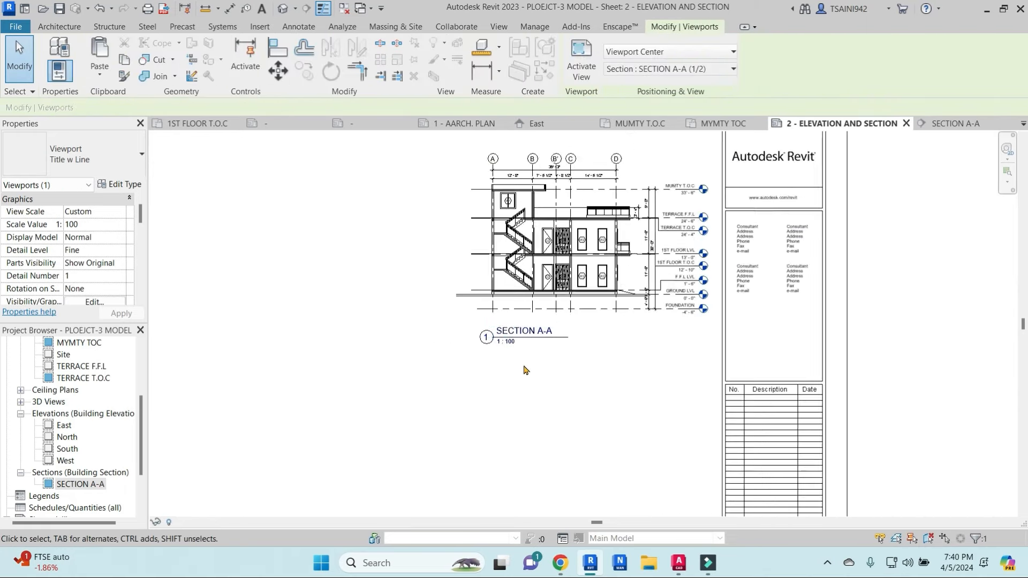
Step: Move the SECTION A-A viewport to the upper-left corner of the sheet's drawing area
scroll(589, 375, down, 5)
click(557, 350)
scroll(592, 323, up, 1)
scroll(541, 343, down, 2)
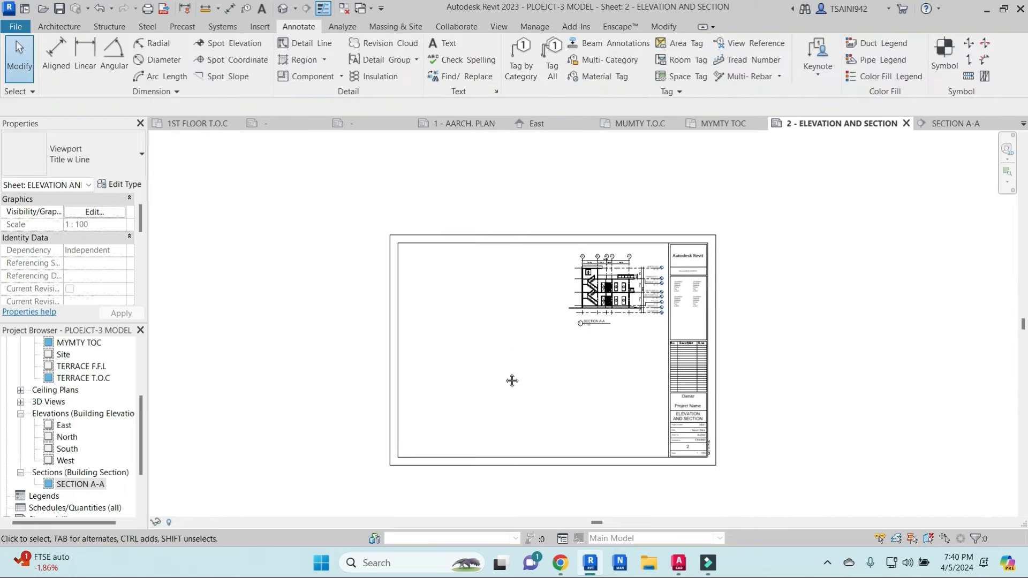
middle_drag(512, 380, 568, 364)
drag(671, 267, 513, 262)
click(557, 337)
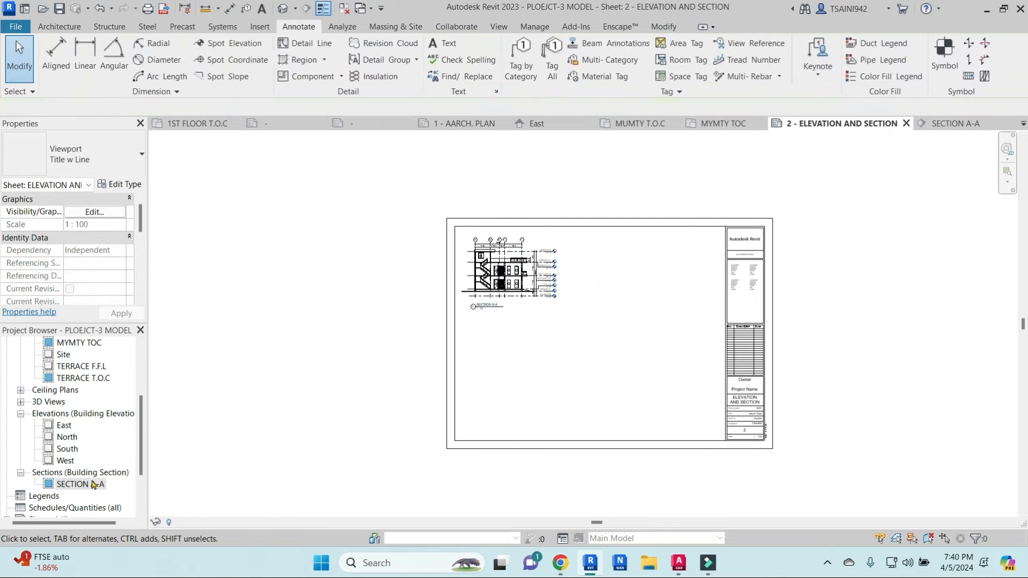
Step: Open the East elevation and extend the head ends of the level lines farther away from the building
double_click(64, 426)
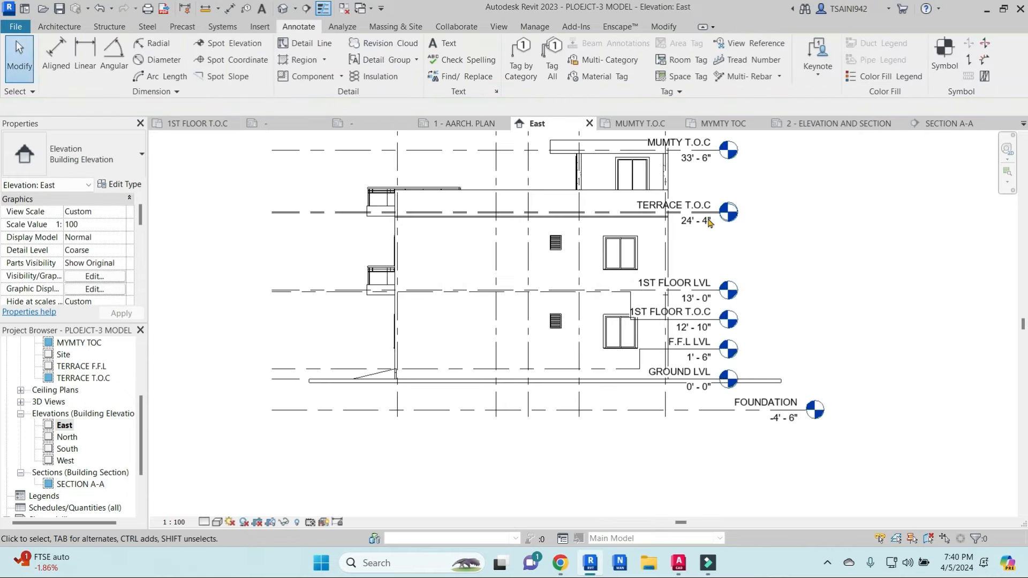
click(710, 221)
click(806, 274)
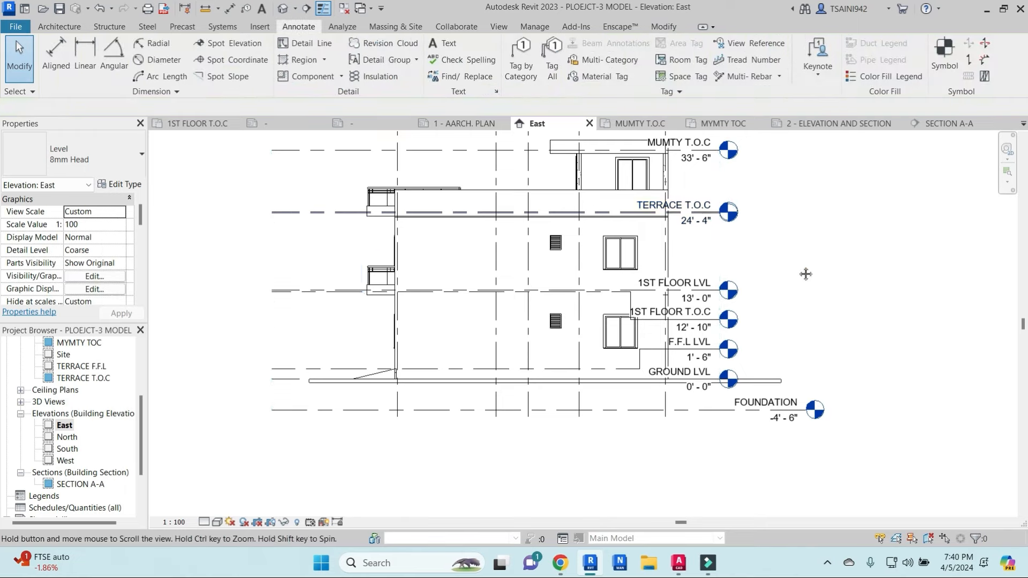
middle_drag(806, 273, 801, 354)
click(720, 230)
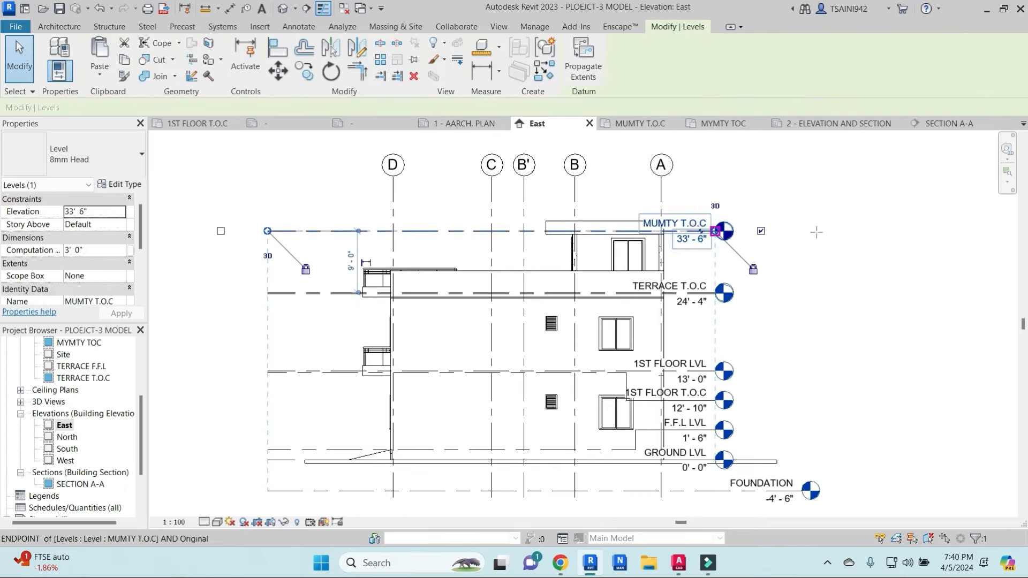
drag(816, 232, 816, 232)
Step: Hide the ground floor slab element at GROUND LVL in the East elevation
middle_drag(738, 452, 749, 365)
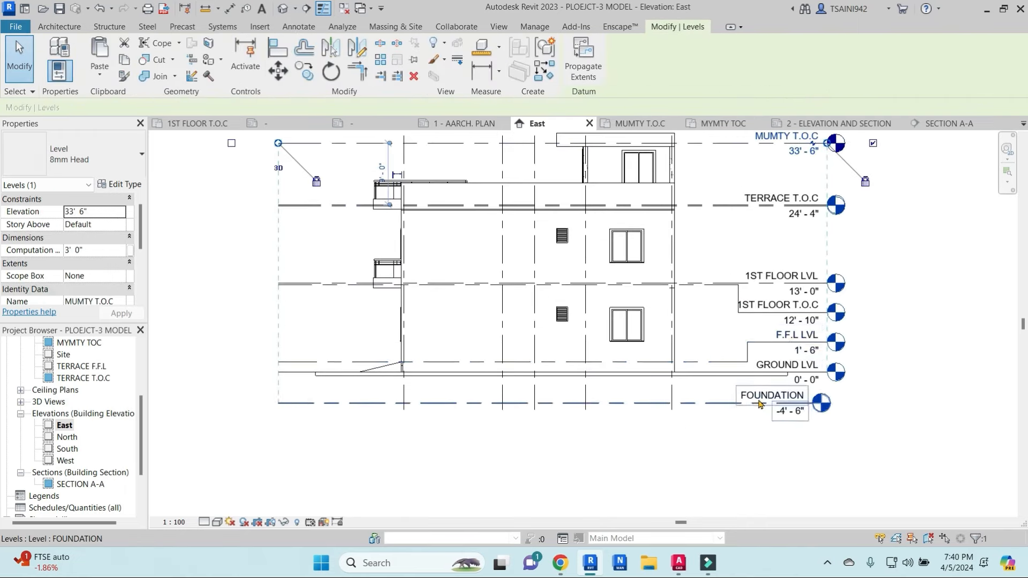
scroll(760, 403, up, 3)
key(Escape)
click(742, 355)
right_click(742, 356)
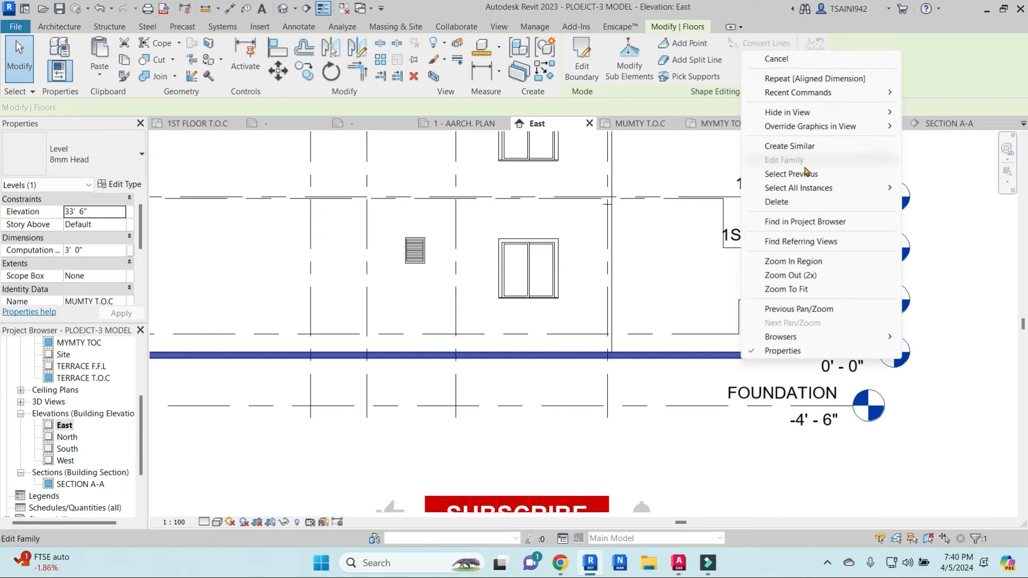
mouse_move(845, 111)
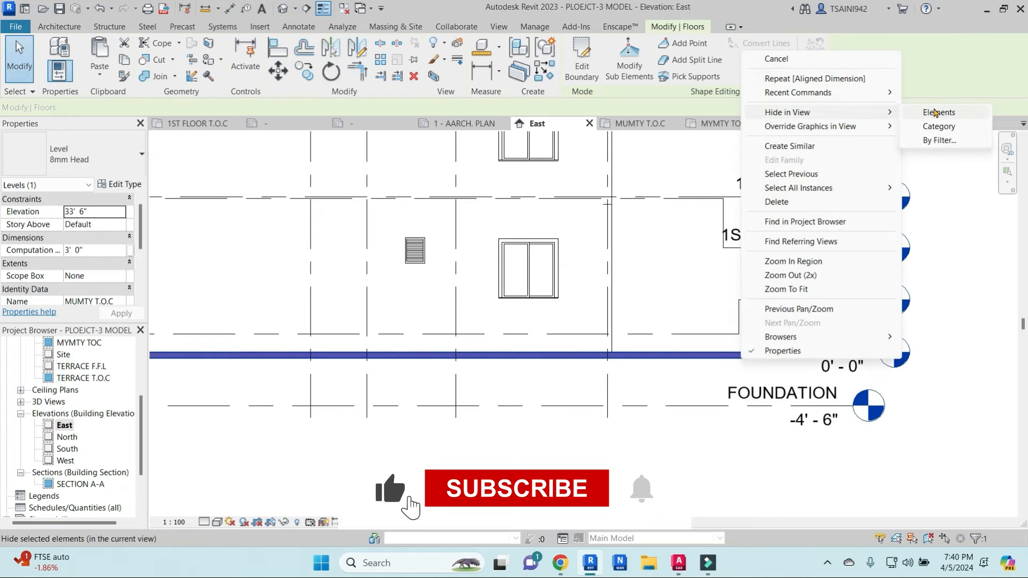
click(936, 113)
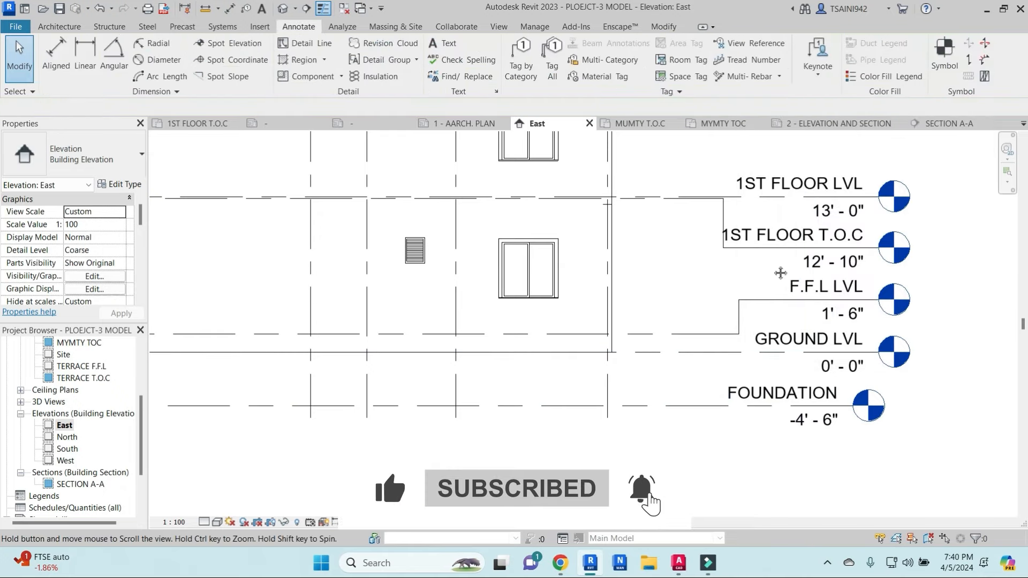
Step: Add an elbow to the TERRACE T.O.C level line and lower its head below the TERRACE F.F.L head
middle_drag(781, 273, 759, 350)
middle_drag(752, 158, 771, 355)
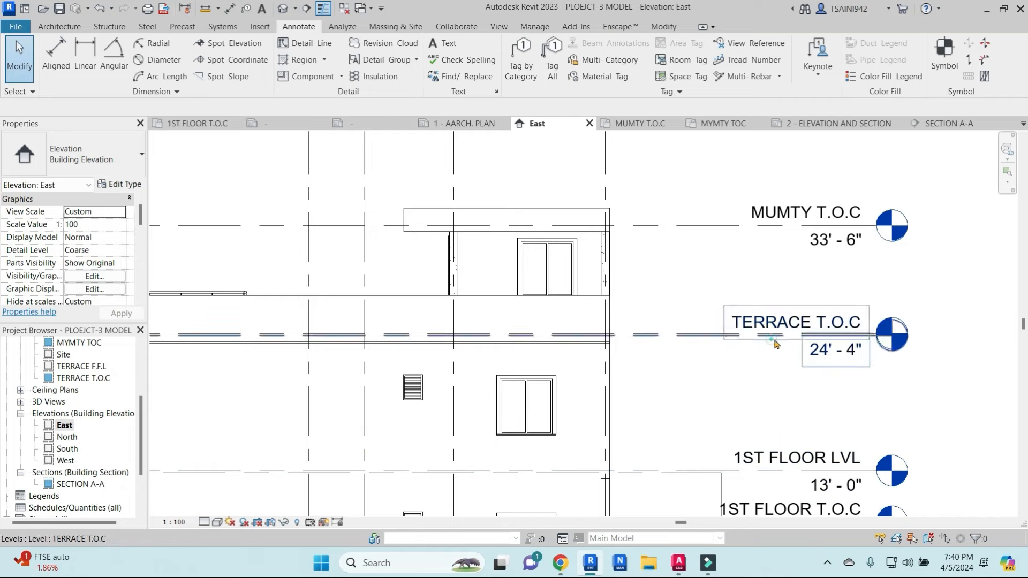
click(774, 343)
click(851, 335)
drag(826, 336, 721, 341)
drag(851, 361, 718, 382)
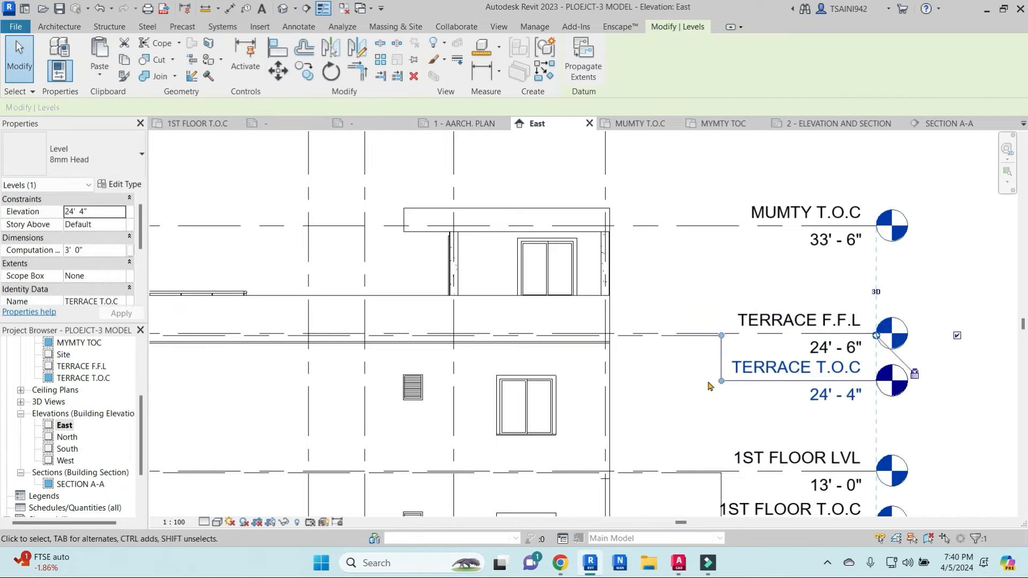
scroll(768, 348, down, 3)
key(Escape)
Step: Raise the lower edge of the East elevation's crop region to the ground line, cutting off the FOUNDATION level
middle_drag(816, 405, 773, 300)
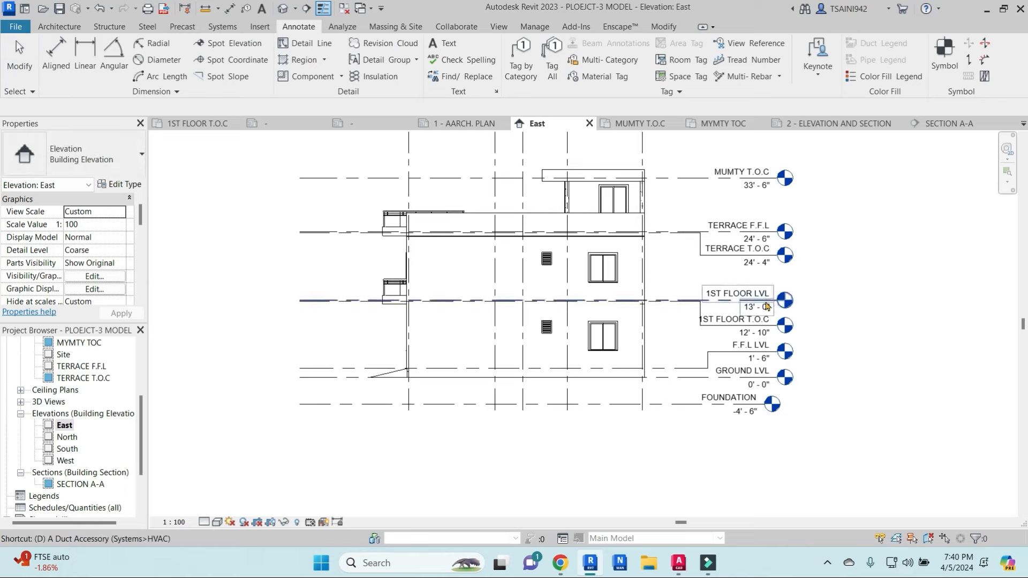
key(i)
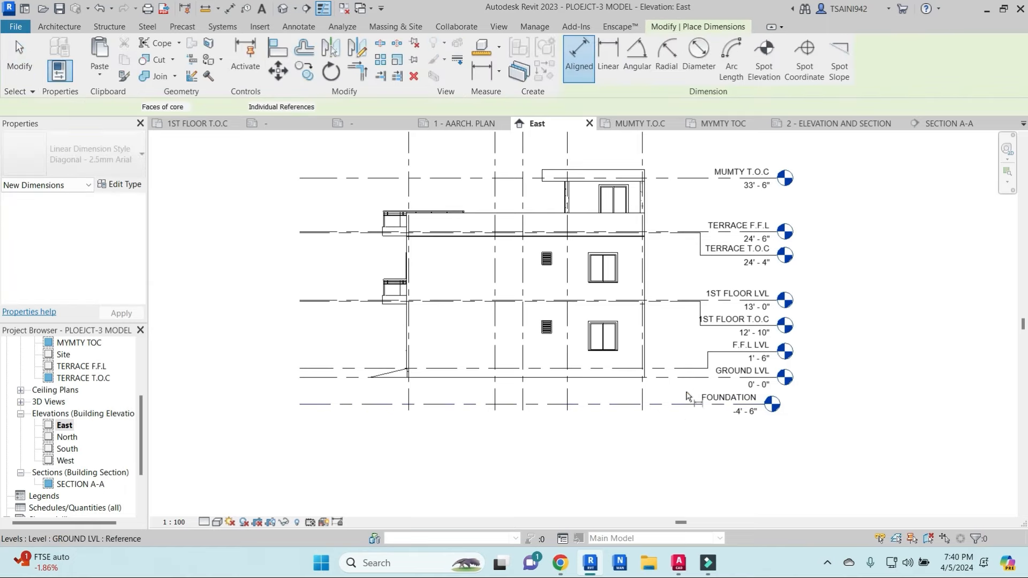
scroll(703, 313, up, 1)
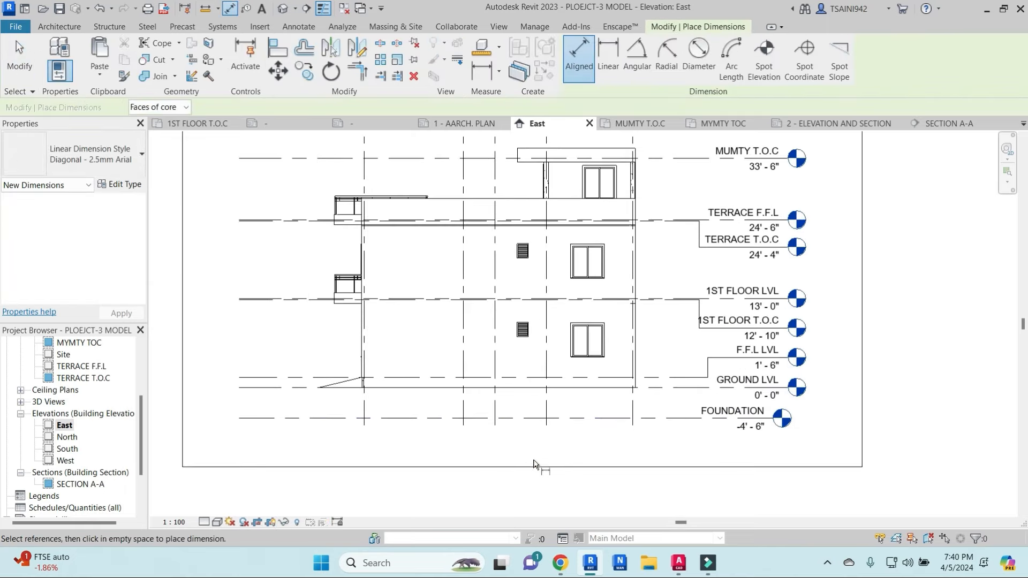
key(Escape)
click(530, 466)
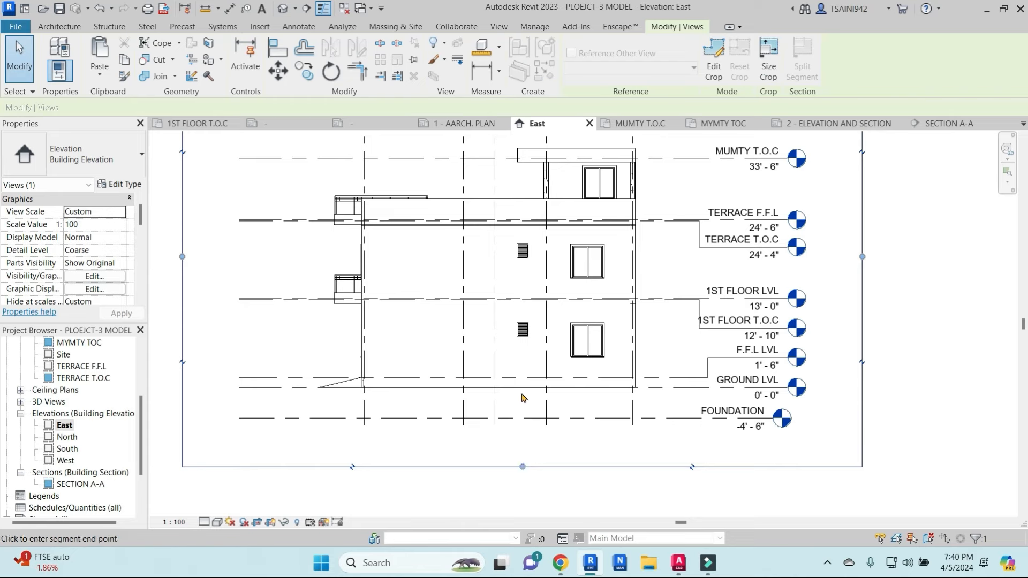
drag(523, 466, 524, 398)
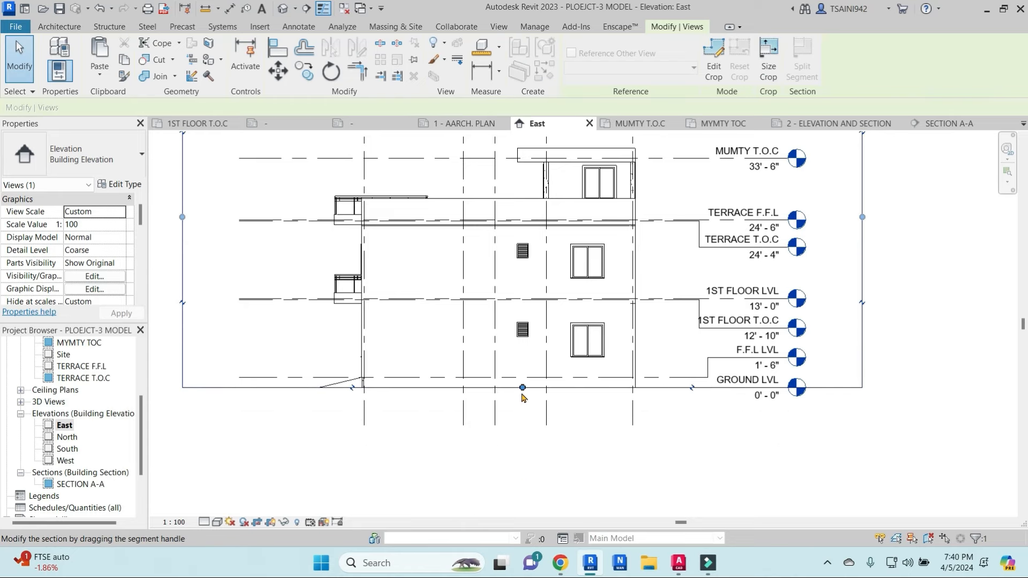
Step: Set the East elevation's detail level to Fine and hide its crop region
click(203, 525)
click(225, 507)
click(589, 443)
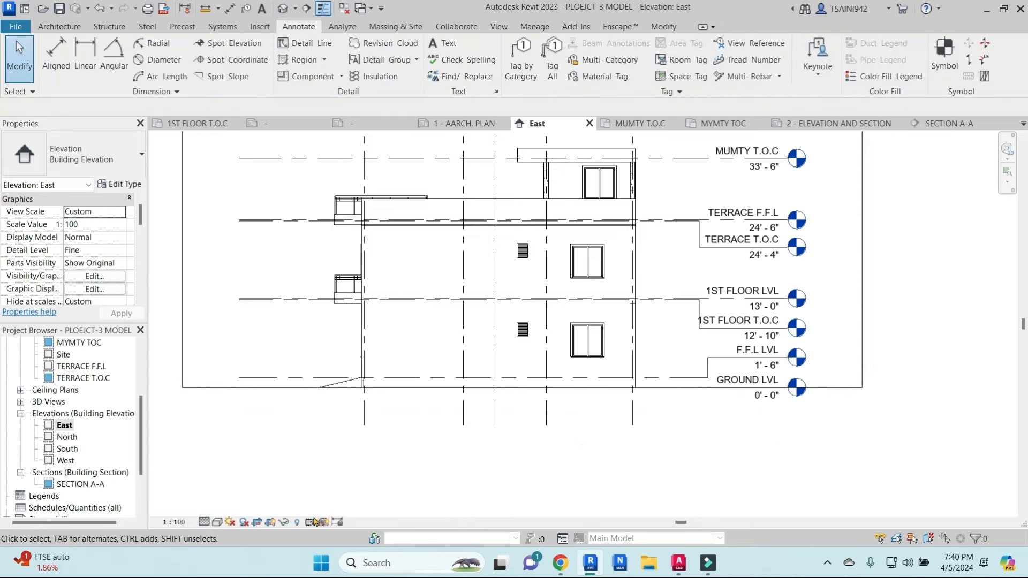
Step: Add a chain of aligned dimensions through GROUND LVL, F.F.L LVL, 1ST FLOOR LVL, TERRACE F.F.L and MUMTY T.O.C
scroll(697, 399, up, 1)
click(696, 385)
click(699, 372)
scroll(684, 267, up, 2)
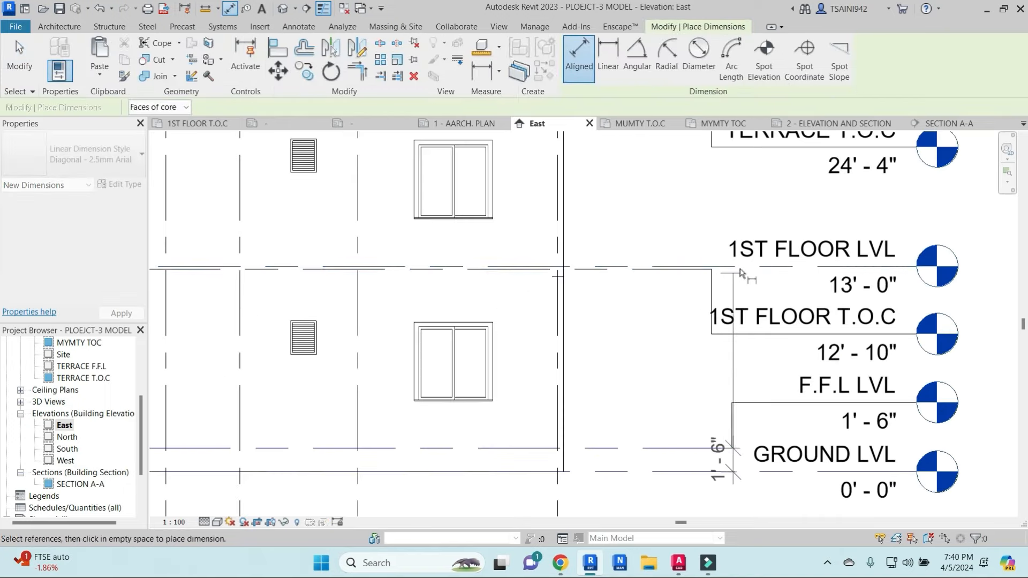
click(742, 267)
middle_drag(642, 211, 669, 396)
click(761, 271)
middle_drag(656, 198, 679, 392)
scroll(690, 291, up, 1)
click(704, 258)
click(692, 284)
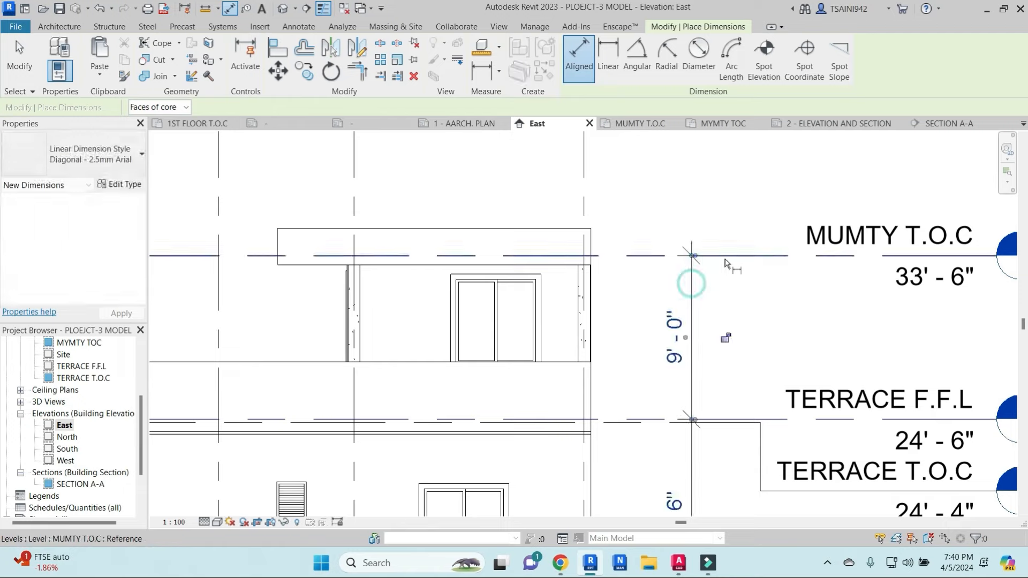
Step: Add an overall aligned dimension from MUMTY T.O.C to GROUND LVL outside the floor-height dimensions
click(730, 255)
scroll(744, 409, down, 2)
middle_drag(744, 410, 690, 209)
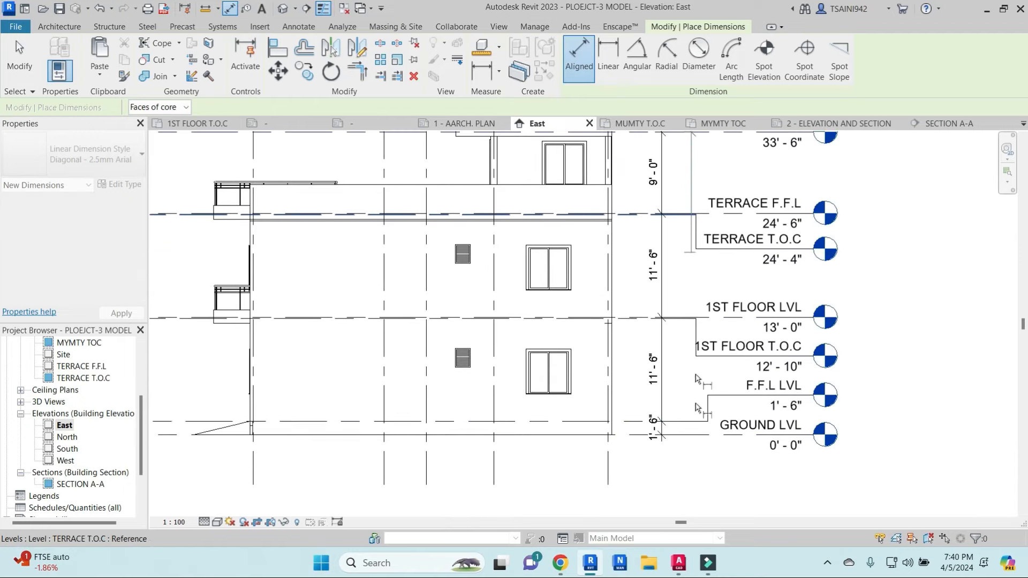
click(689, 439)
click(691, 374)
scroll(689, 375, down, 2)
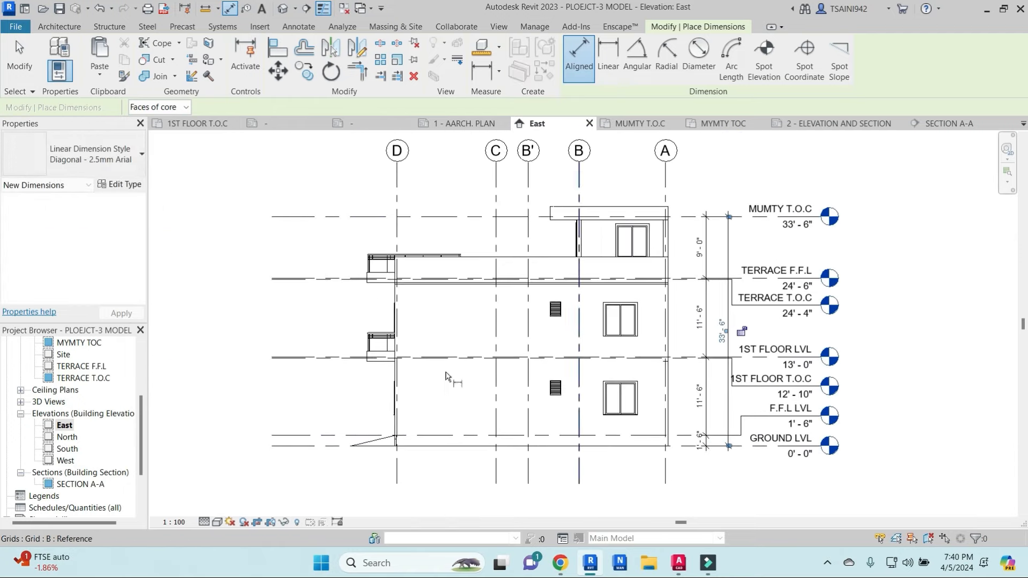
middle_drag(445, 377, 535, 383)
key(Escape)
Step: Switch the tail end of the MUMTY T.O.C level to 2D extents and shorten it toward the building
click(363, 224)
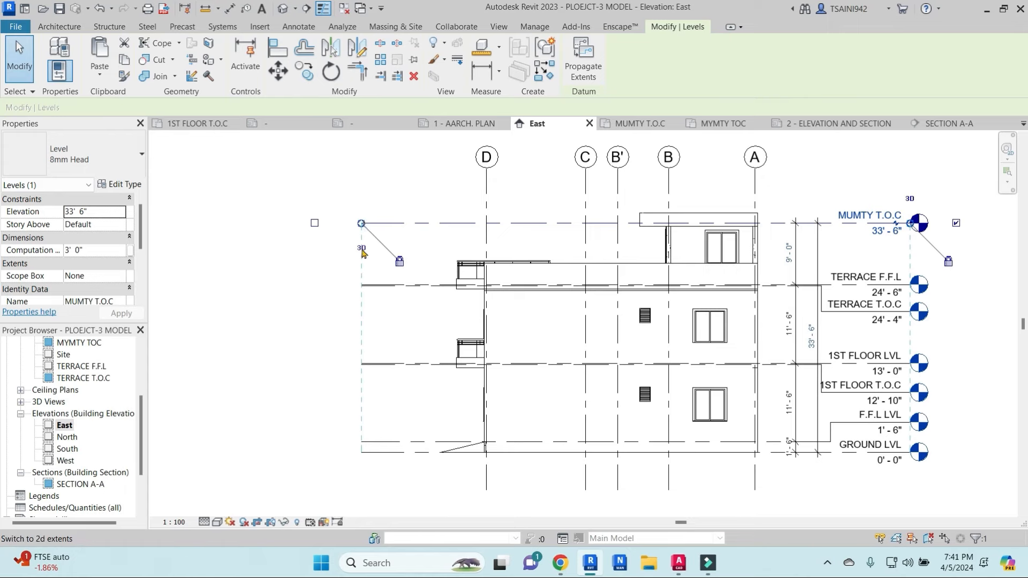
scroll(361, 251, up, 3)
click(361, 314)
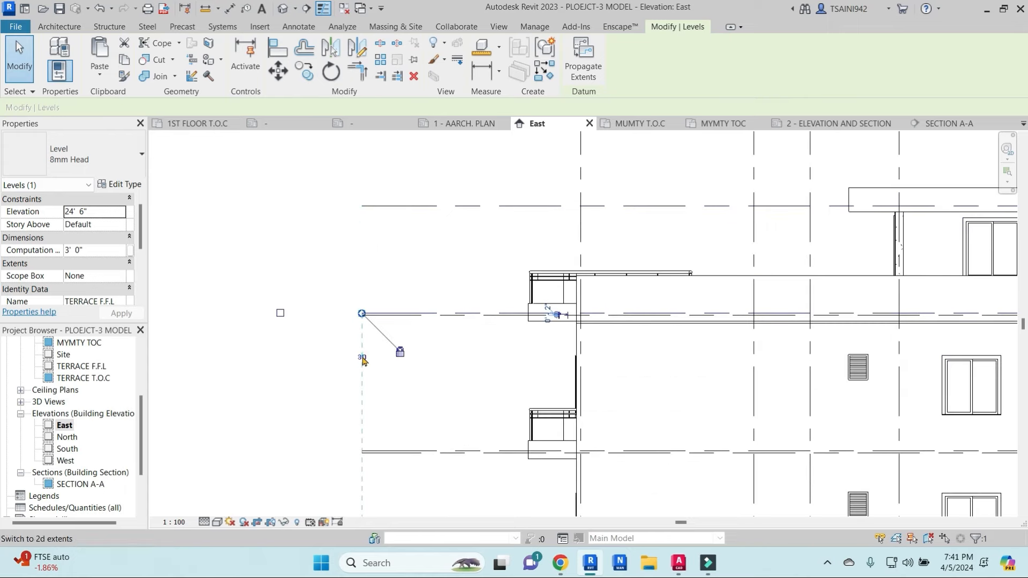
click(363, 207)
drag(361, 206, 476, 206)
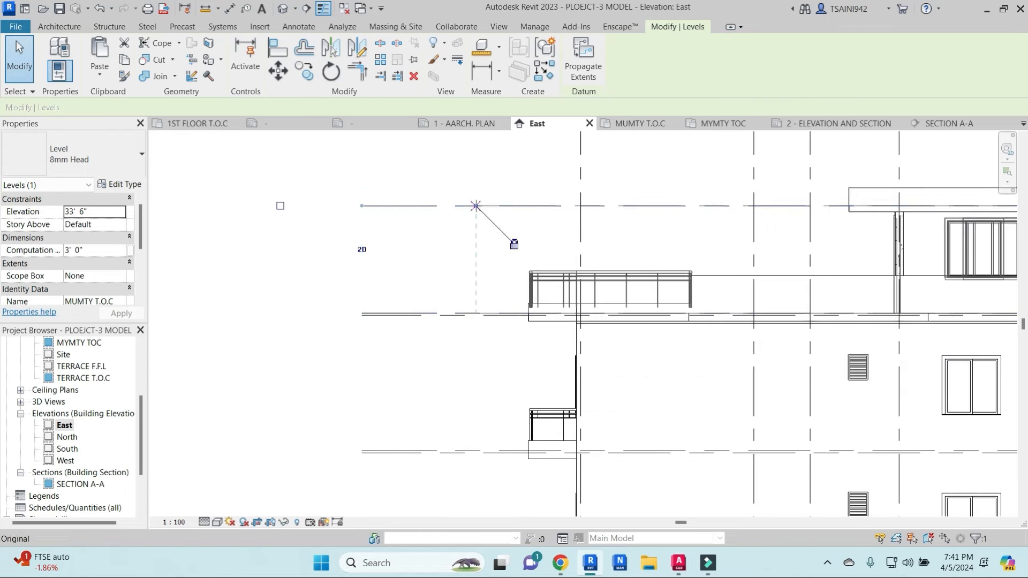
click(393, 239)
Step: Shorten the tail ends of the remaining level lines toward the building, starting from TERRACE T.O.C
click(396, 316)
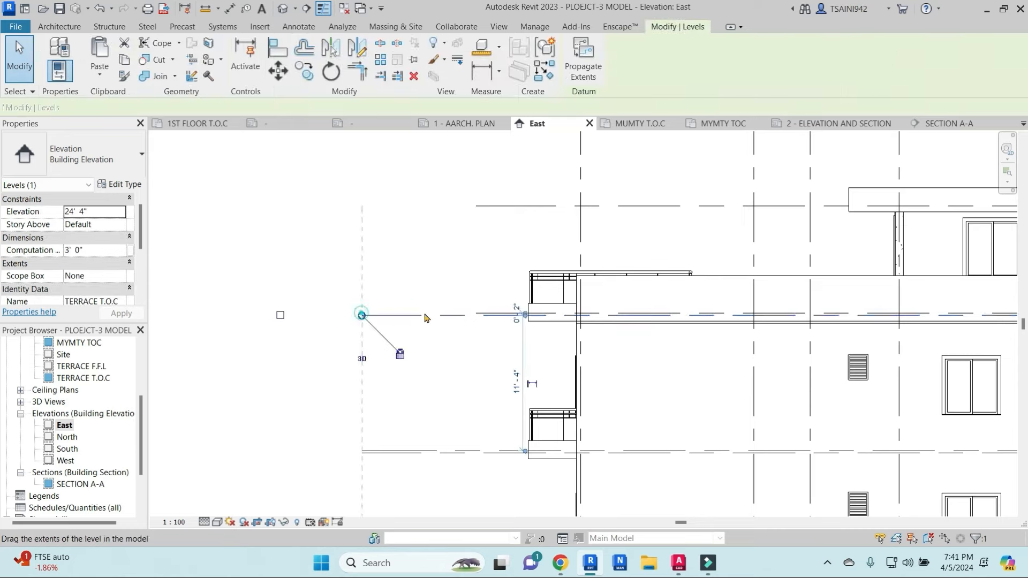
drag(362, 315, 463, 314)
click(456, 288)
scroll(456, 288, down, 3)
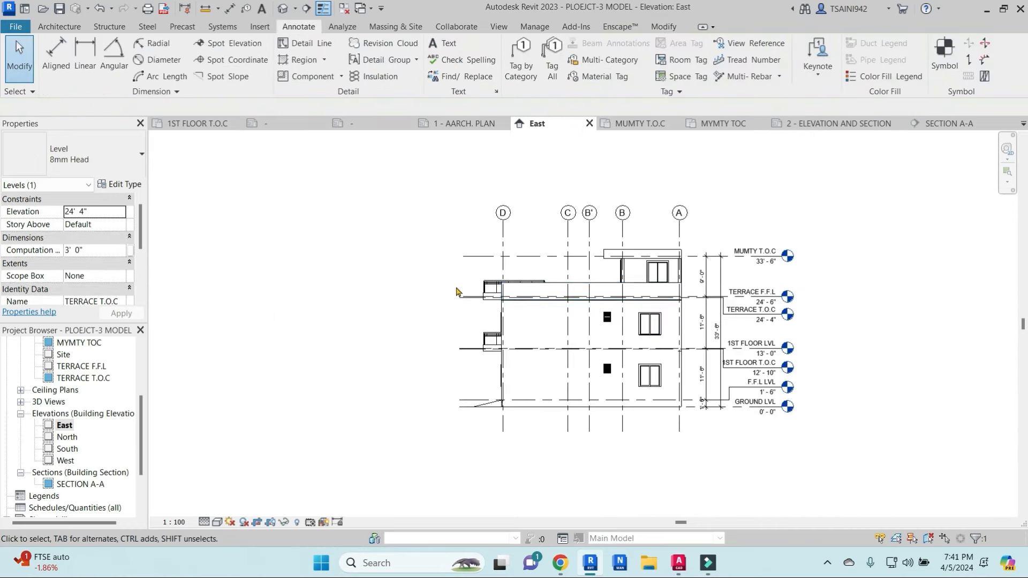
scroll(556, 449, up, 2)
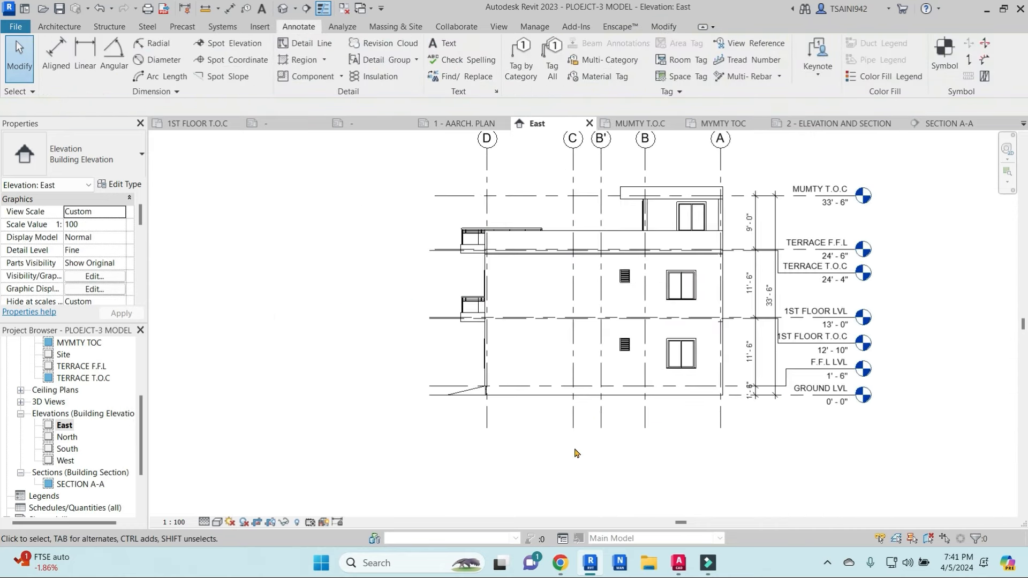
middle_drag(930, 329, 911, 347)
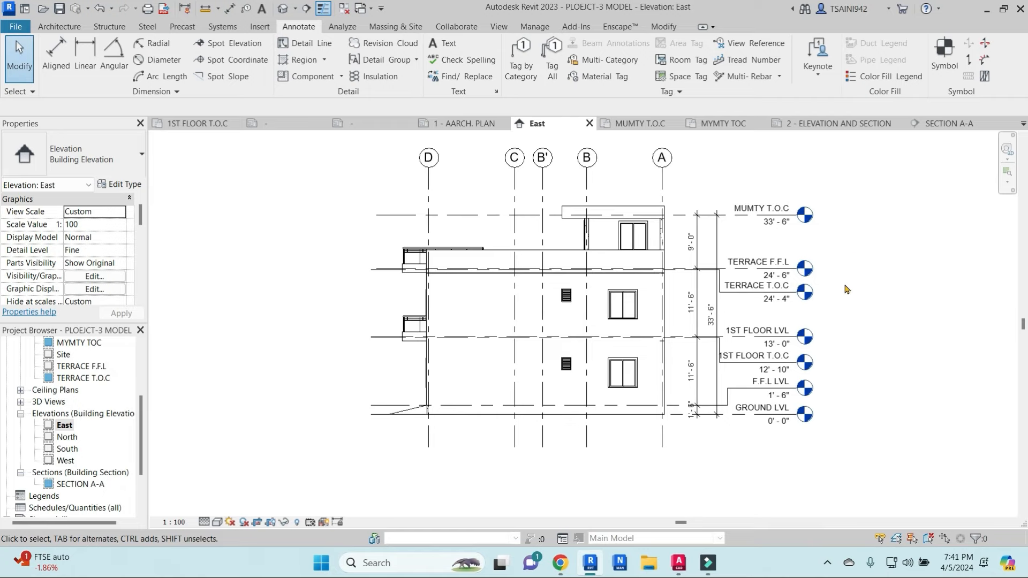
Step: Set the Levels annotation category to halftone in the East elevation's visibility/graphic overrides
key(v)
key(v)
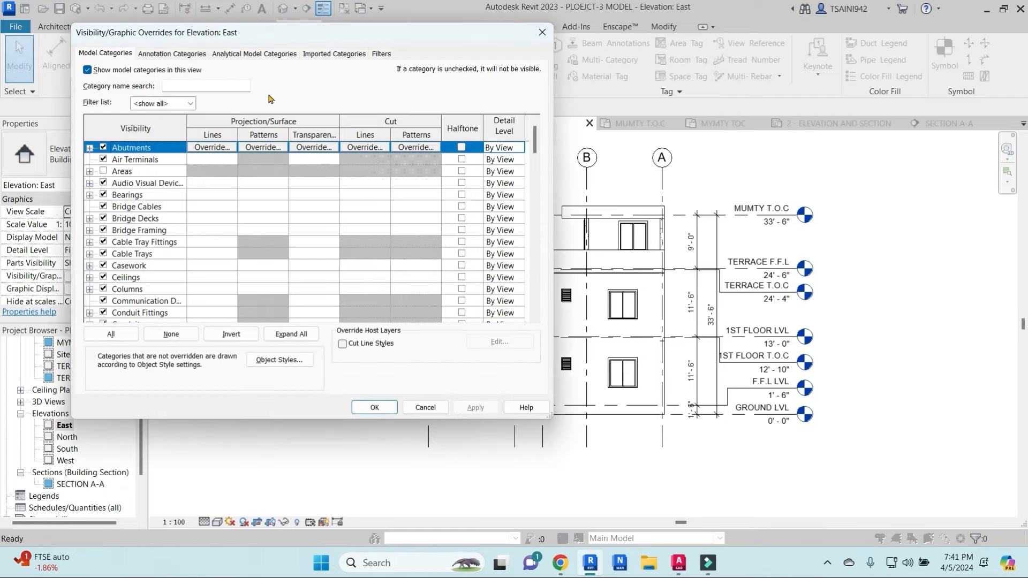
click(184, 54)
click(147, 266)
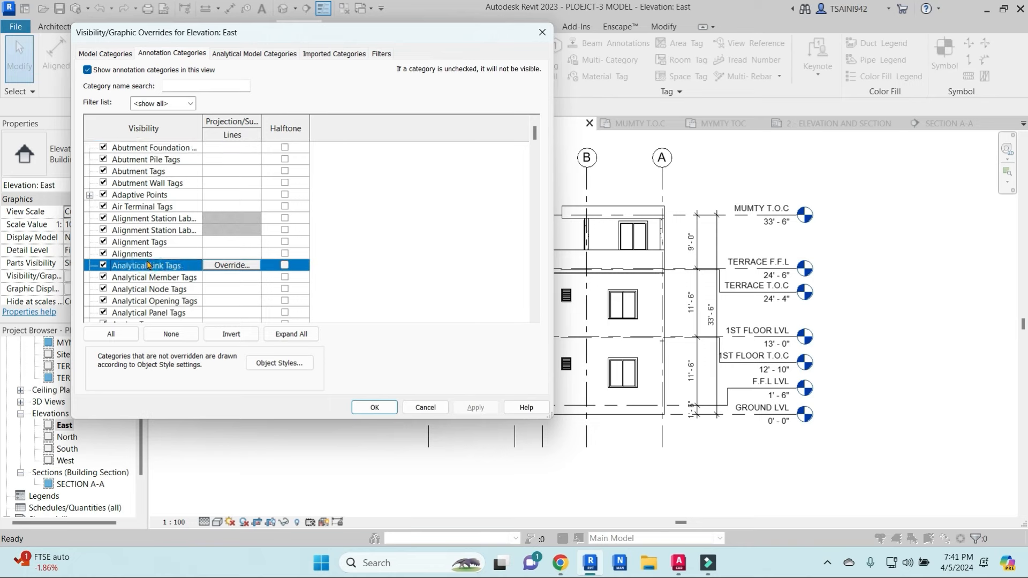
key(l)
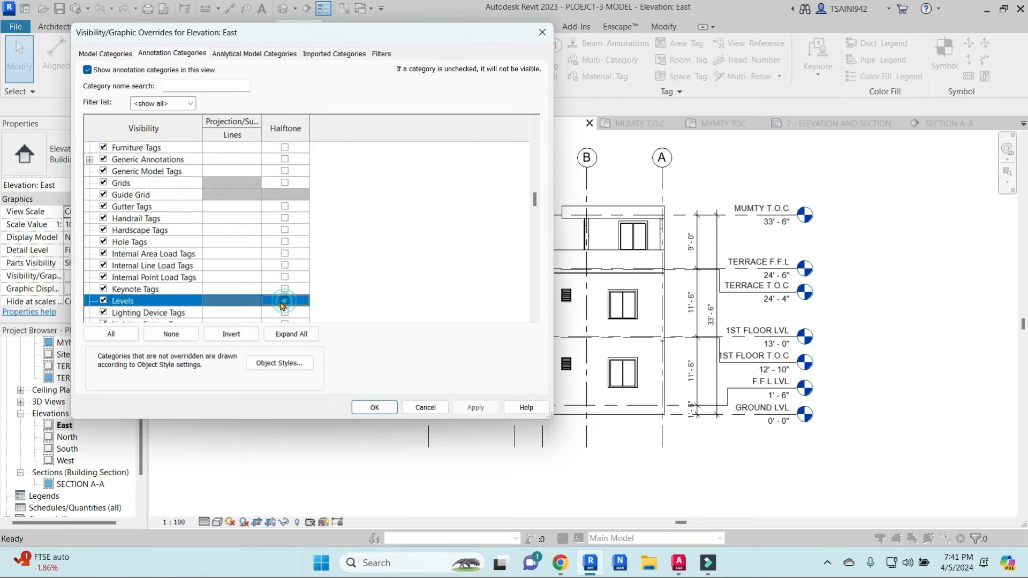
click(476, 408)
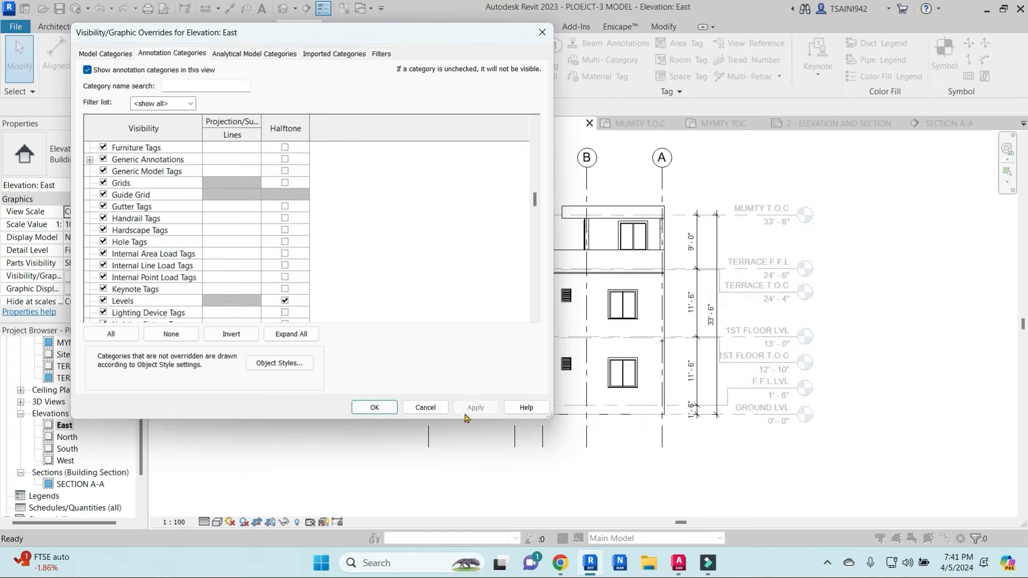
click(374, 407)
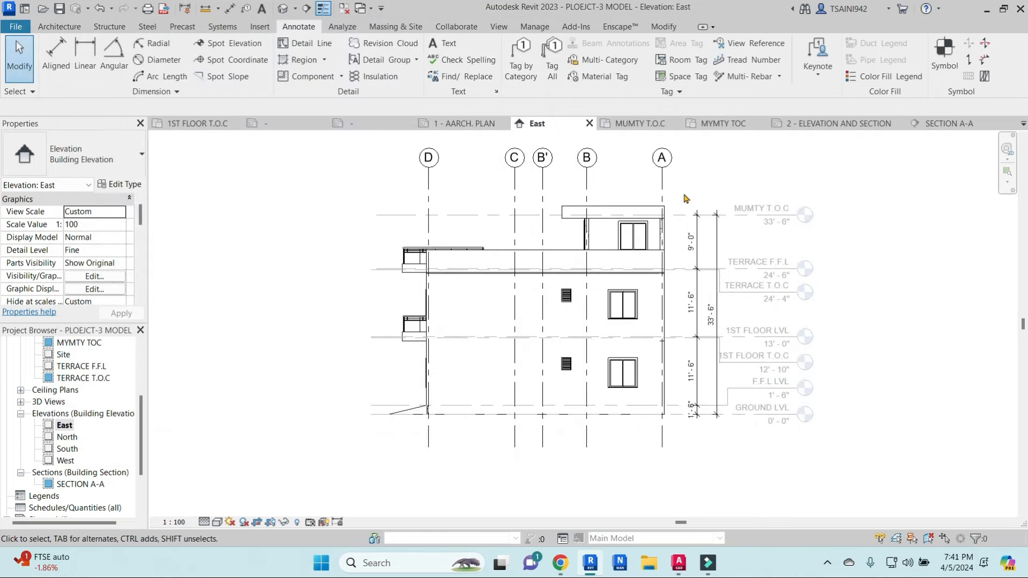
Step: Set the Grids annotation category to halftone in the East elevation's visibility/graphic overrides
key(g)
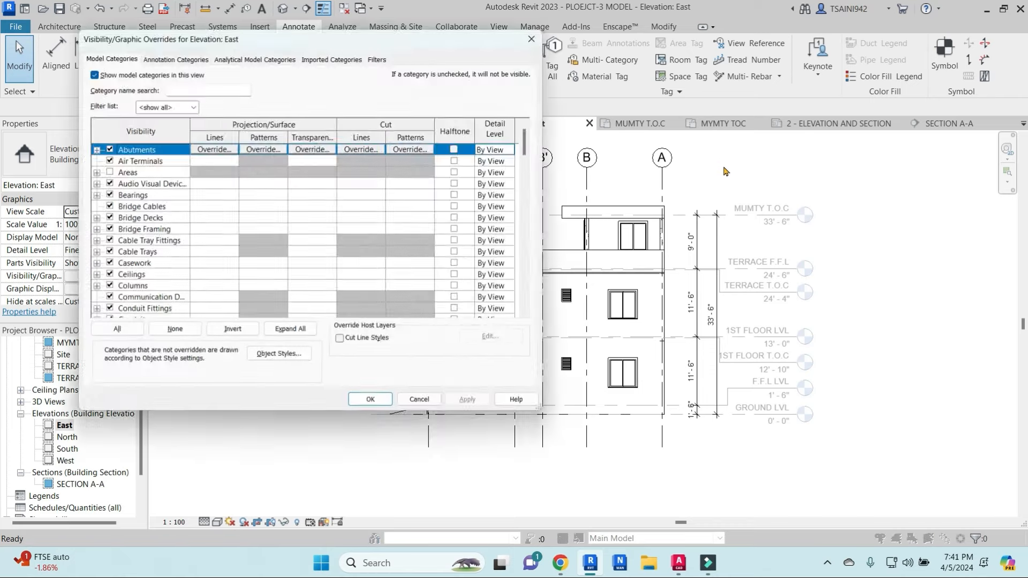
click(172, 53)
click(142, 256)
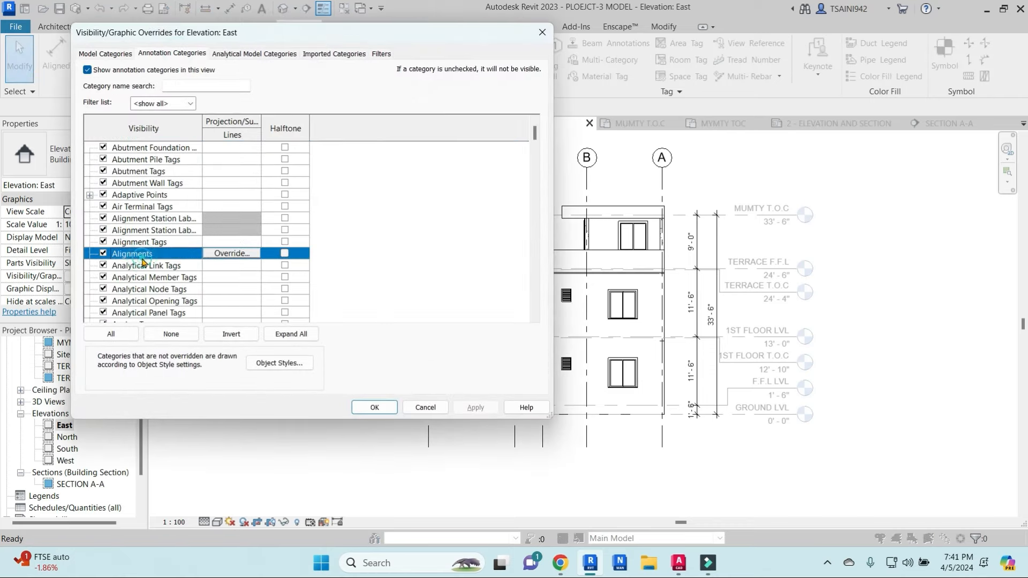
text(gr)
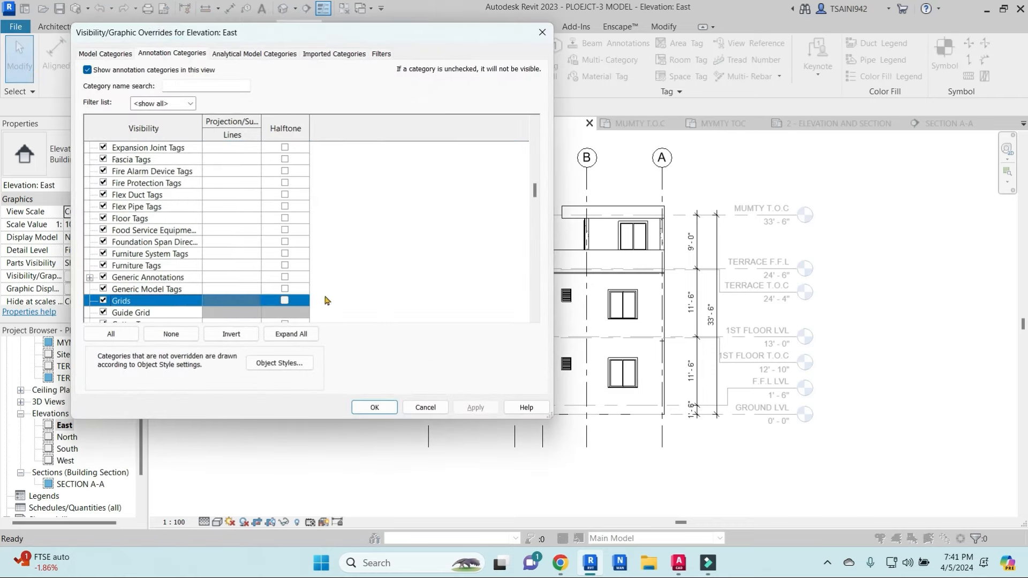
click(476, 407)
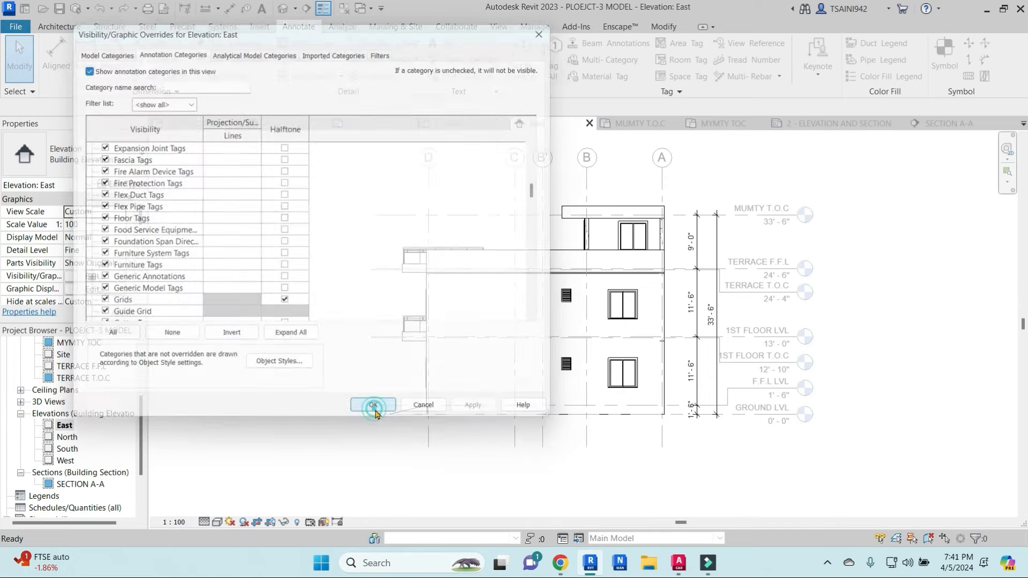
click(374, 407)
middle_drag(702, 187, 711, 221)
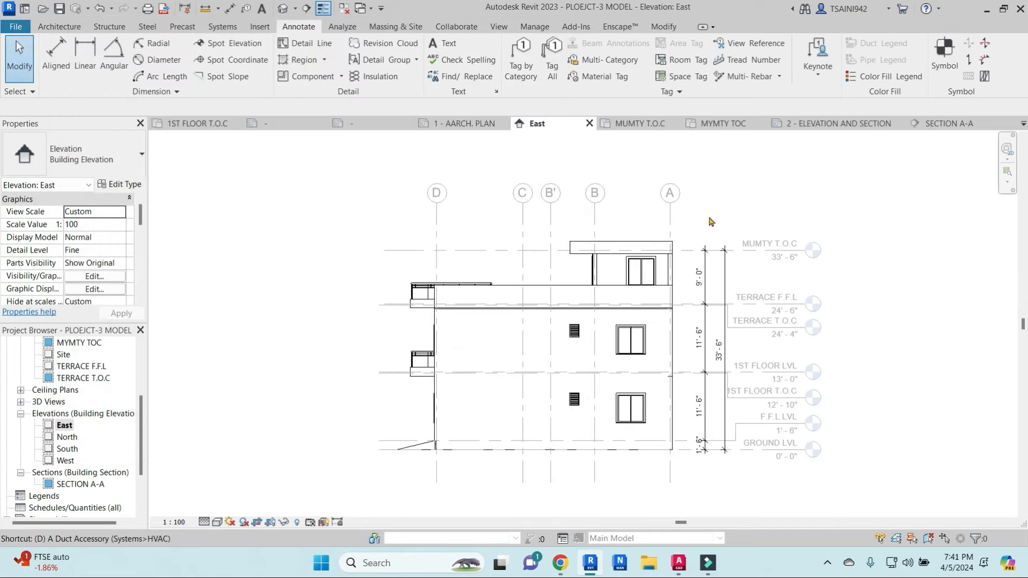
Step: Place a continuous aligned dimension across grids A, B, B', C and D above the east elevation
click(670, 220)
click(594, 223)
click(550, 224)
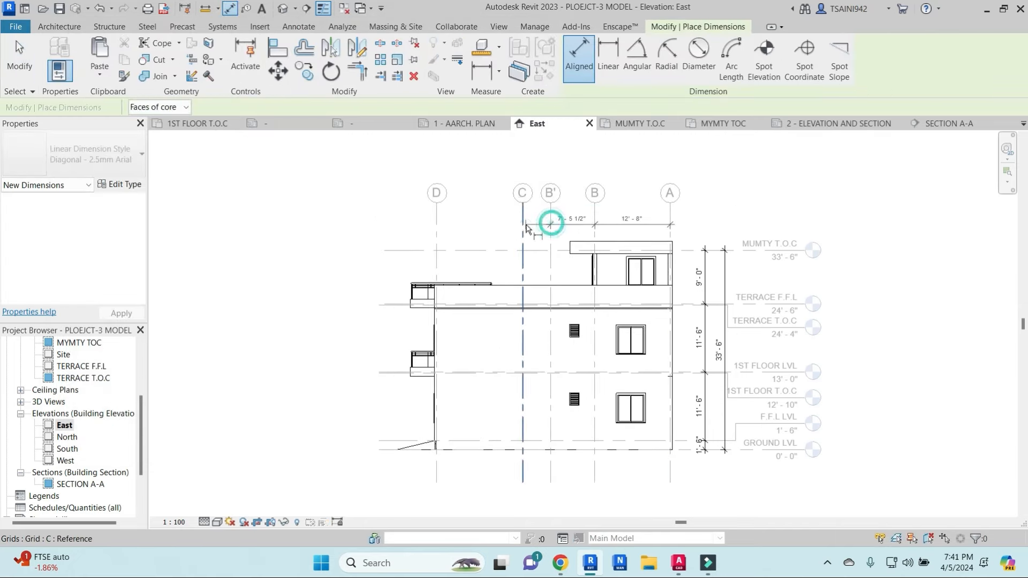
click(524, 224)
click(437, 220)
click(465, 231)
Step: Add an overall aligned dimension between grids D and A above the grid-to-grid dimension chain
click(436, 216)
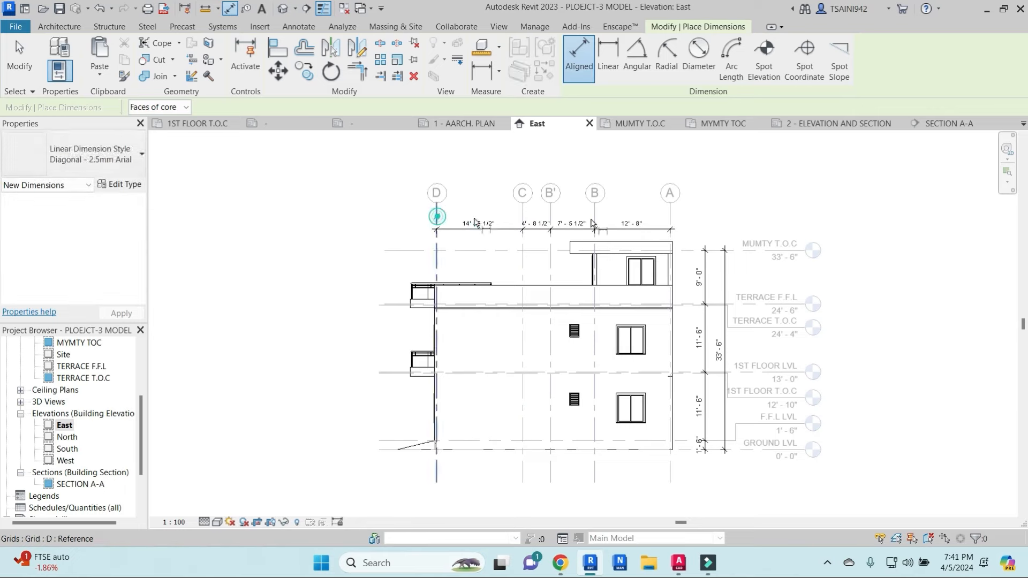
click(670, 218)
scroll(670, 216, up, 3)
click(667, 214)
scroll(664, 241, down, 3)
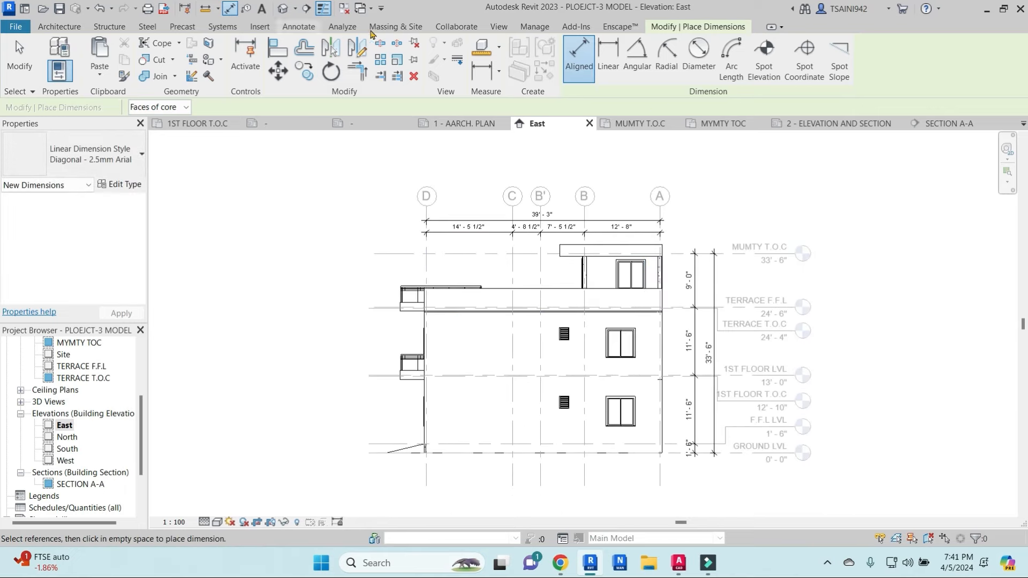
Step: Tag the three windows and both ventilators of the east elevation by category, without leaders
click(298, 27)
click(520, 58)
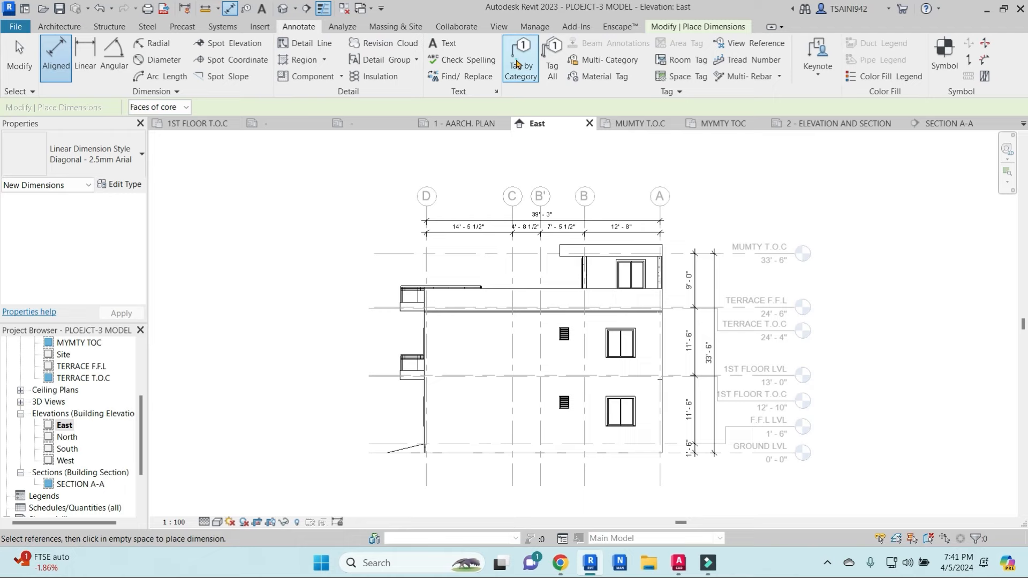
click(631, 275)
click(620, 343)
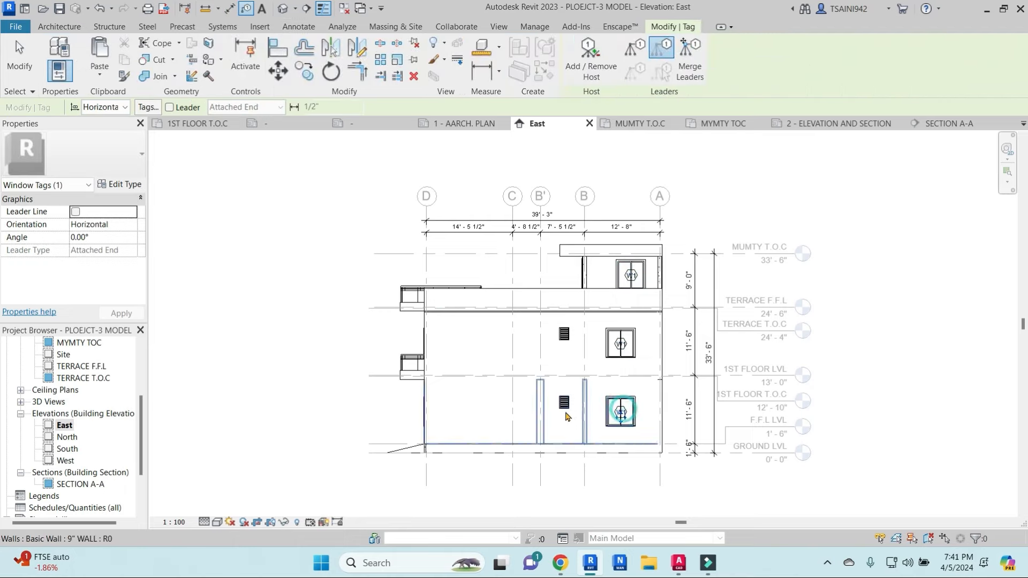
click(620, 411)
click(563, 334)
scroll(565, 335, up, 4)
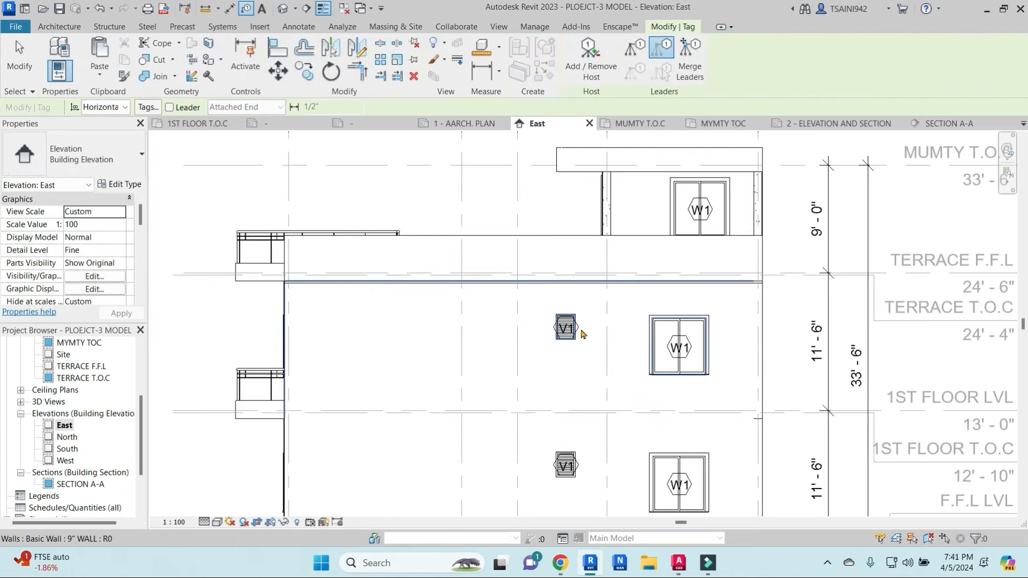
key(Escape)
Step: Move both V1 tags directly below their ventilators so they no longer overlap them
click(574, 348)
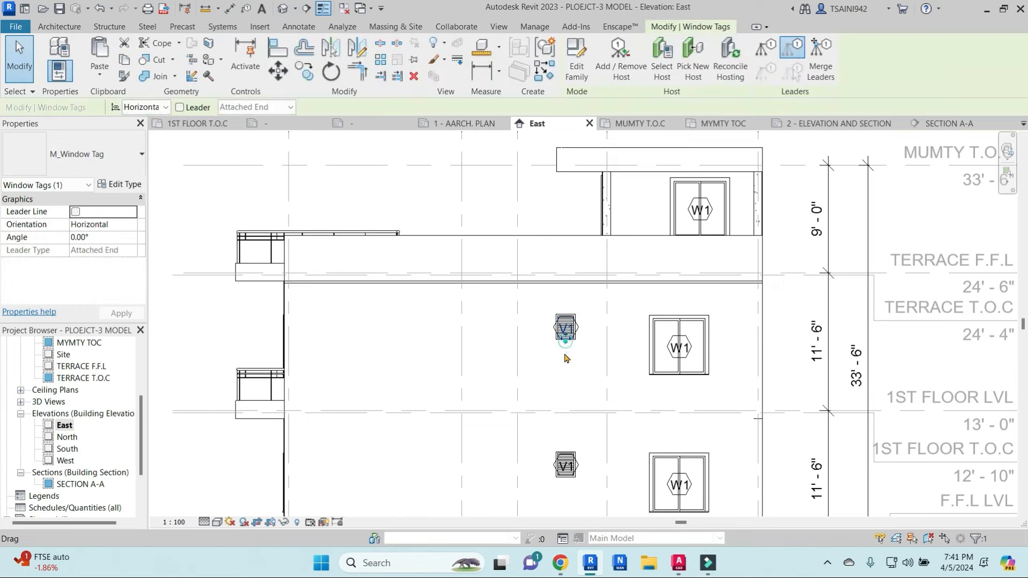
drag(565, 371, 565, 382)
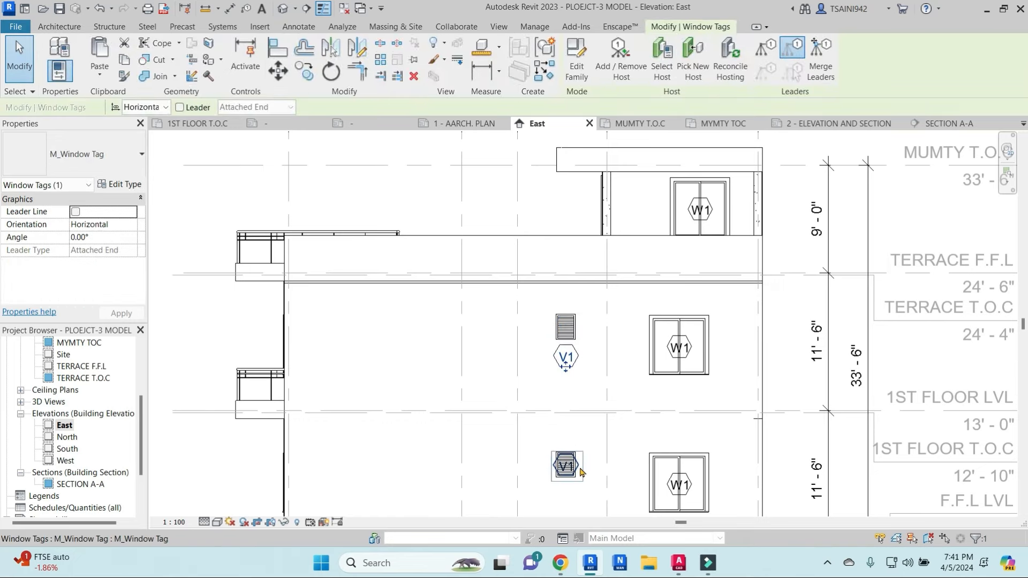
drag(568, 499, 567, 508)
key(z)
key(f)
click(486, 452)
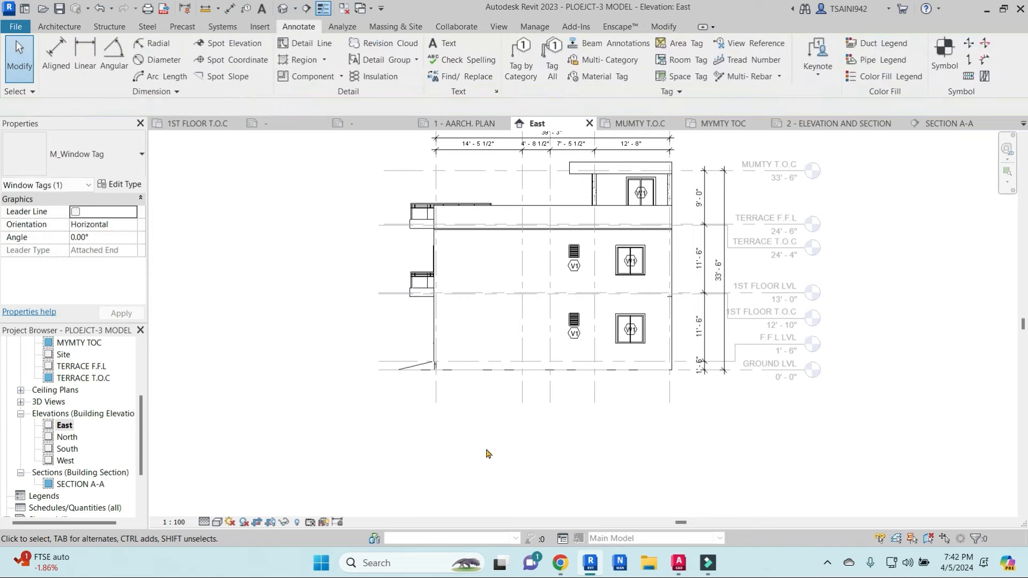
scroll(718, 428, down, 1)
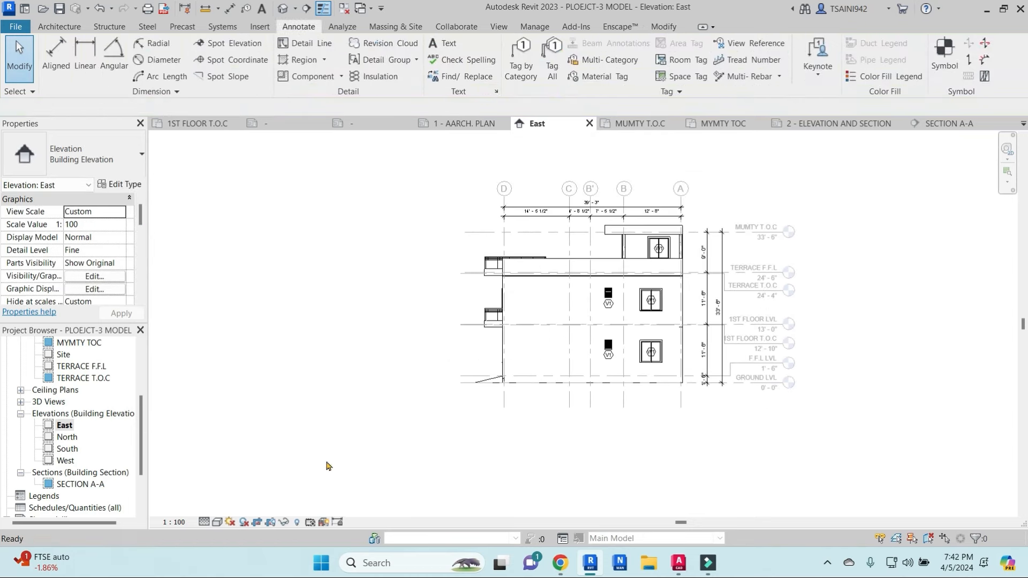
Step: Rename the East elevation view as EAST ELEVATION
scroll(63, 451, down, 1)
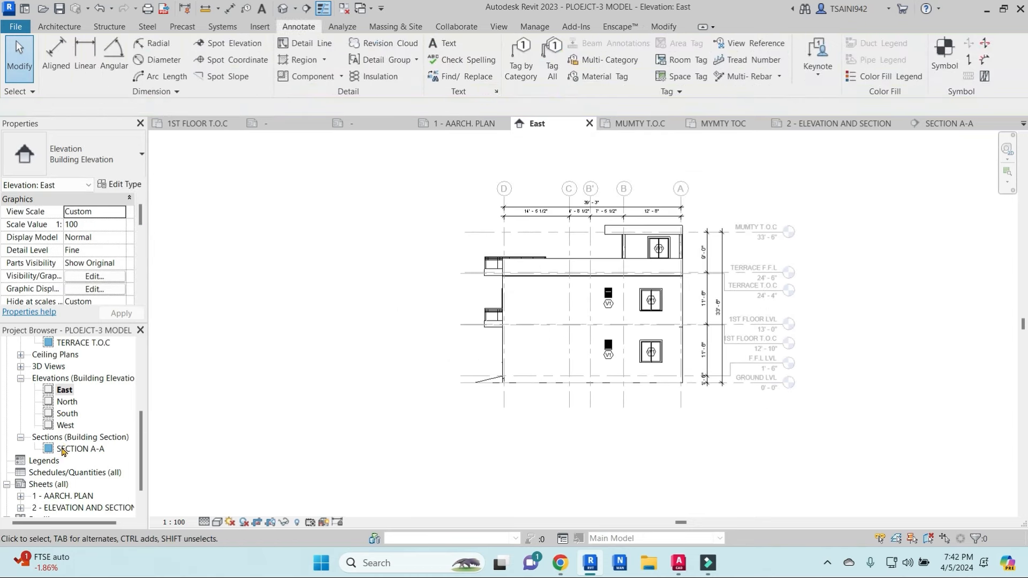
double_click(64, 391)
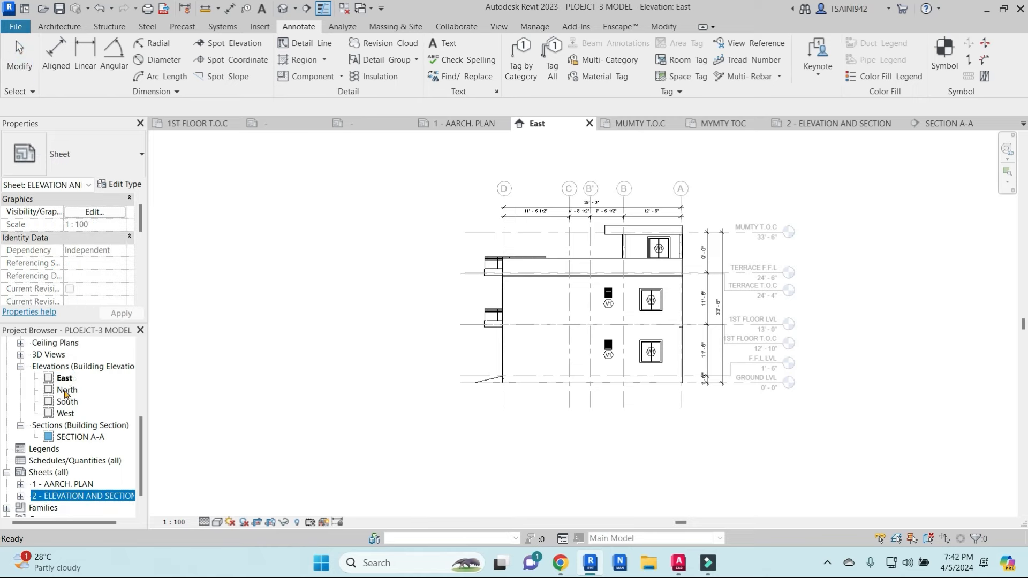
click(65, 379)
right_click(65, 379)
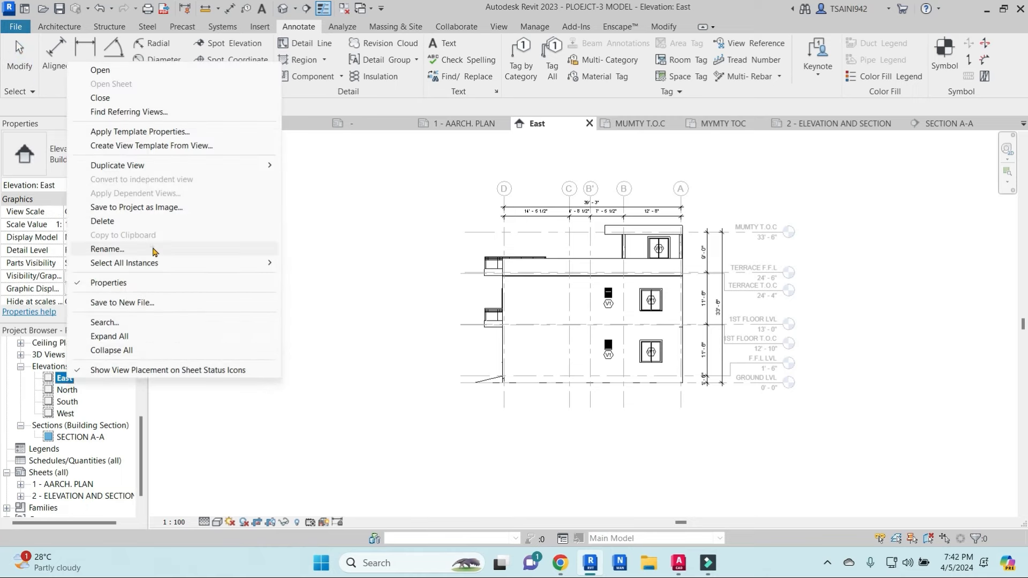
click(154, 250)
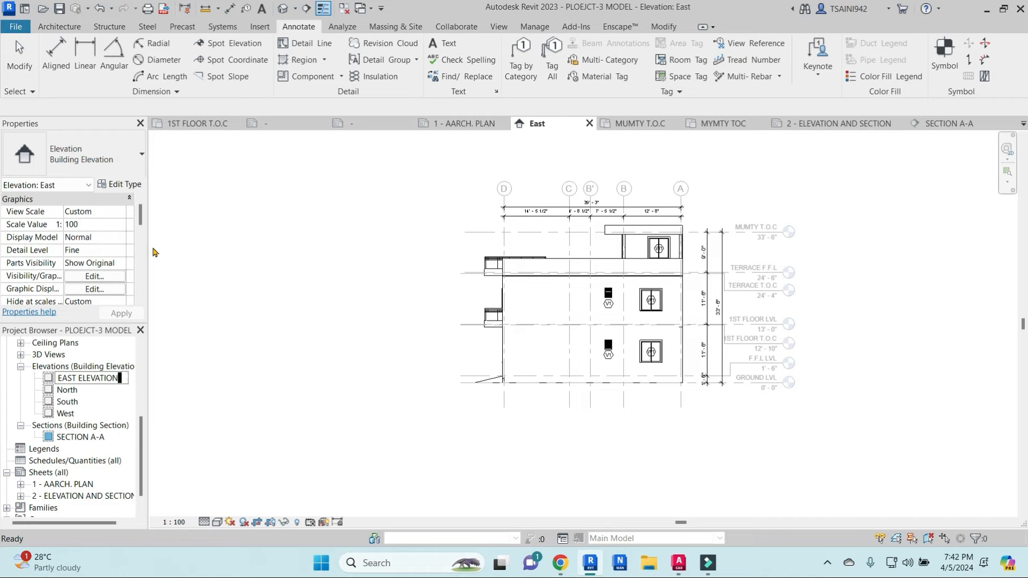
text(EAST ELEVATION)
click(215, 375)
Step: Open sheet 2 - ELEVATION AND SECTION and place the EAST ELEVATION view beside Section A-A
double_click(83, 496)
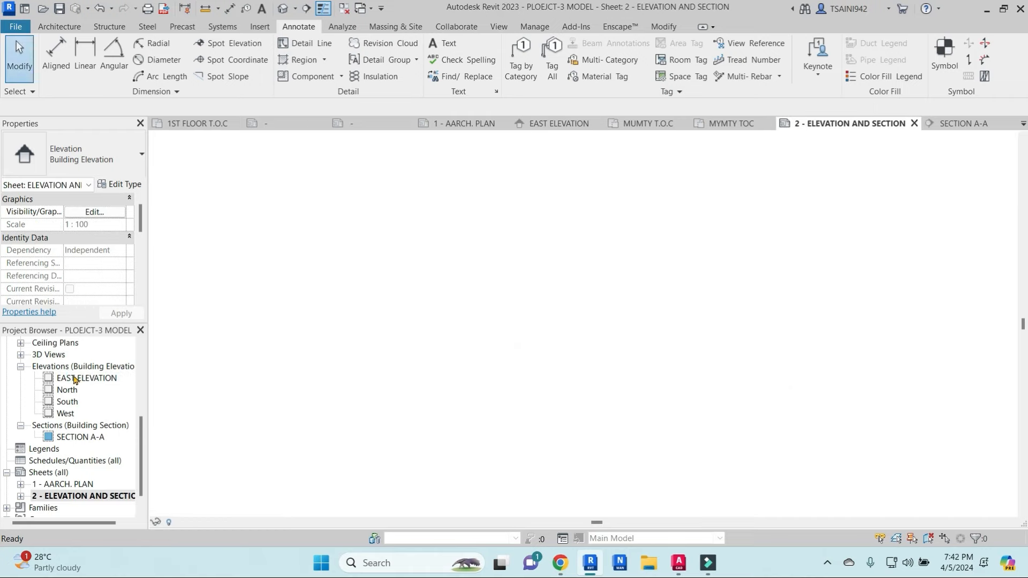
drag(75, 379, 567, 348)
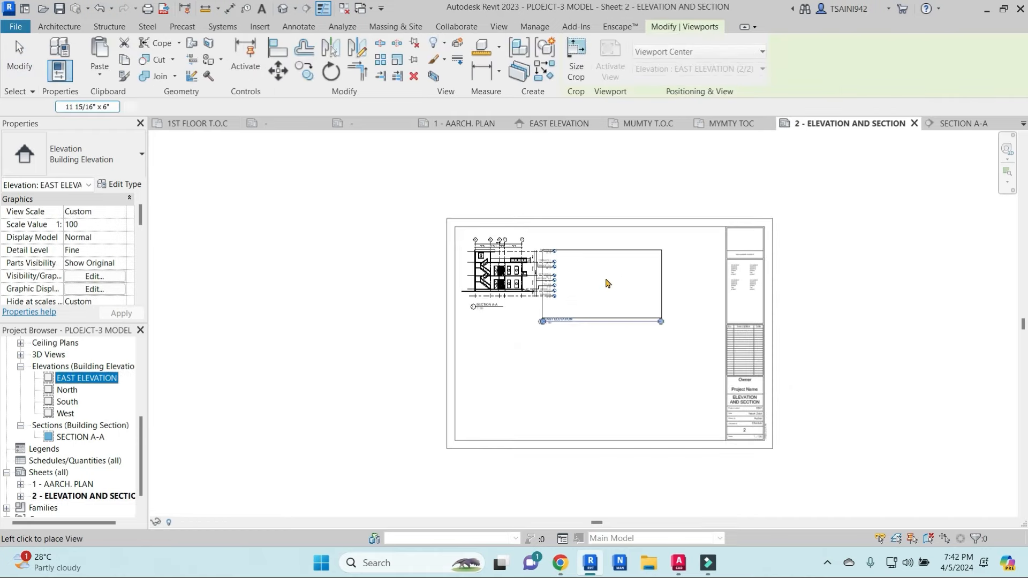
click(637, 269)
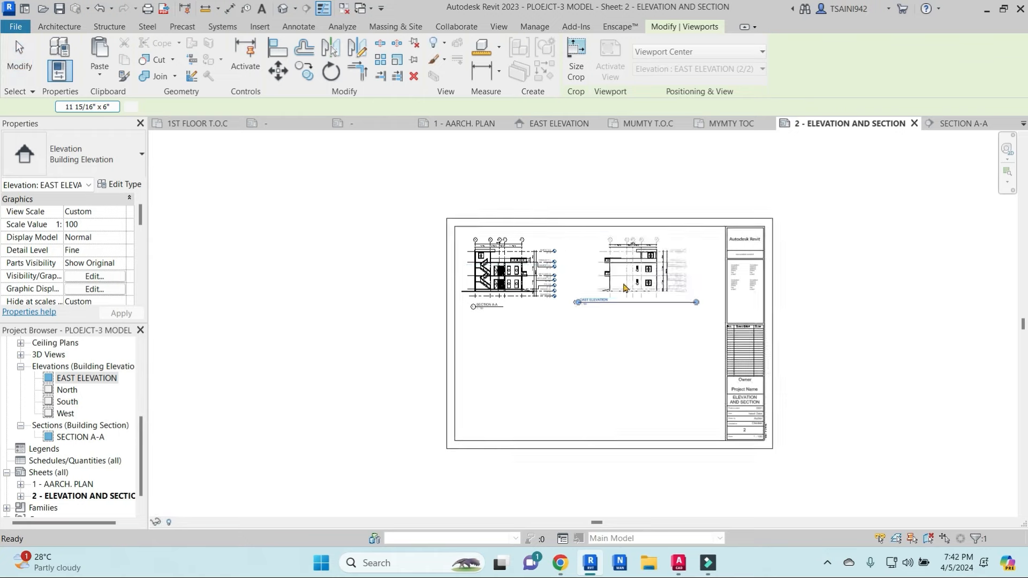
Step: Shorten the EAST ELEVATION viewport's title line from both ends so it fits under the drawing
scroll(623, 281, up, 2)
click(611, 345)
drag(576, 313, 626, 320)
drag(804, 320, 660, 329)
click(616, 370)
Step: Move the EAST ELEVATION viewport closer to the Section A-A drawing on the sheet
click(689, 258)
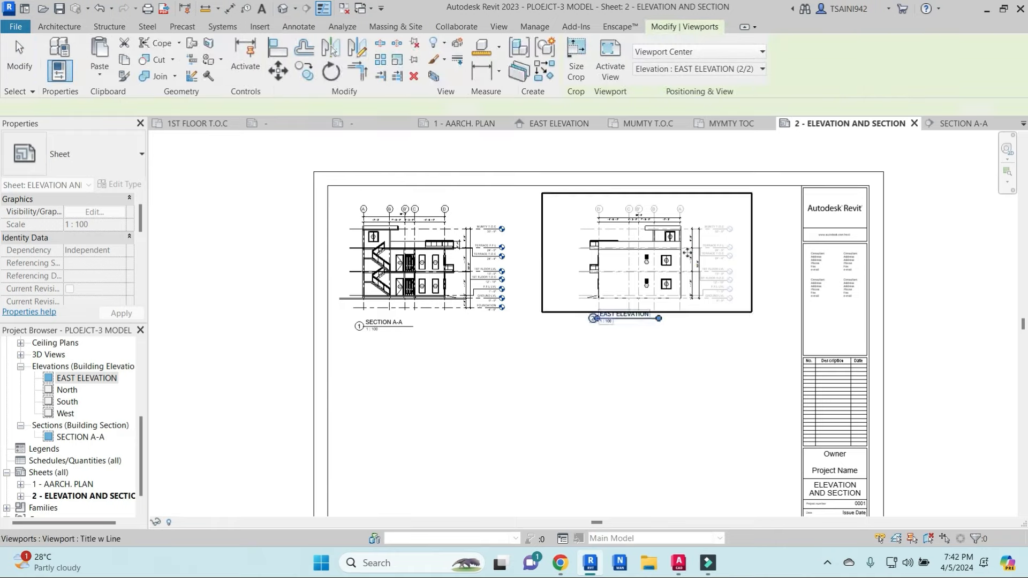
drag(689, 259, 656, 262)
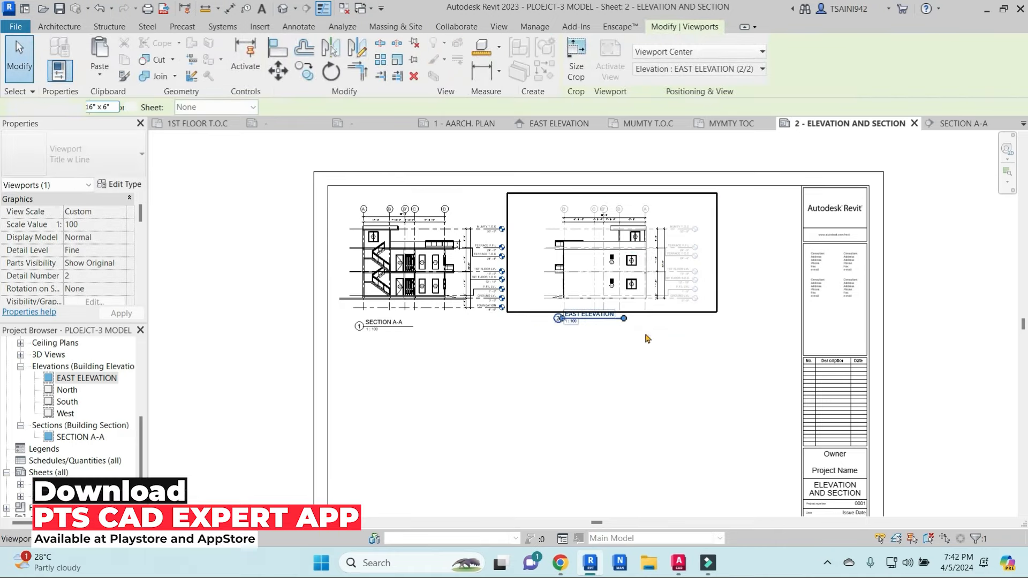
click(647, 337)
scroll(647, 336, down, 2)
middle_drag(680, 361, 723, 344)
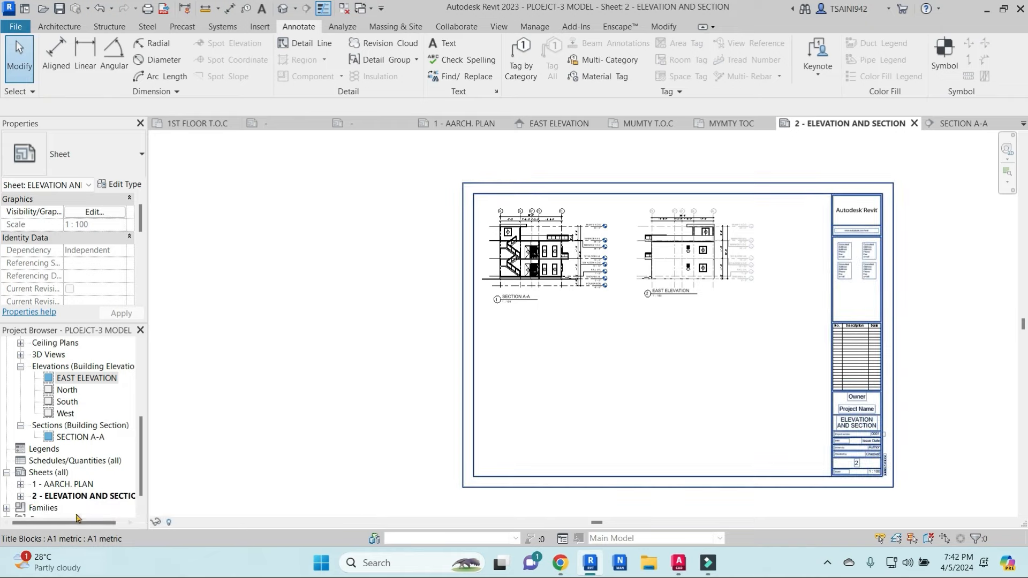
Step: Open the South elevation view and hide the building section marker running through the facade
double_click(67, 402)
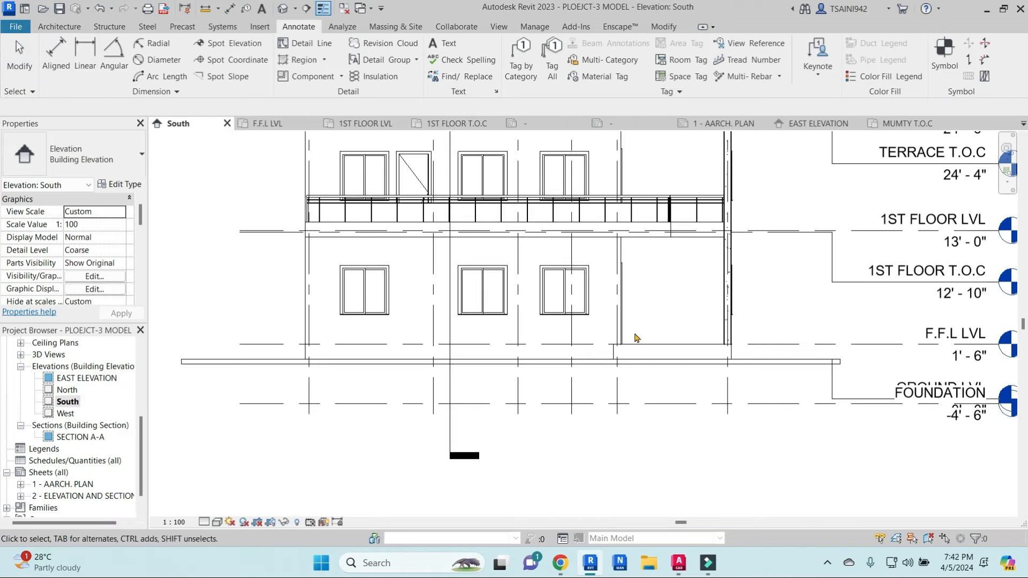
click(473, 397)
scroll(471, 393, down, 2)
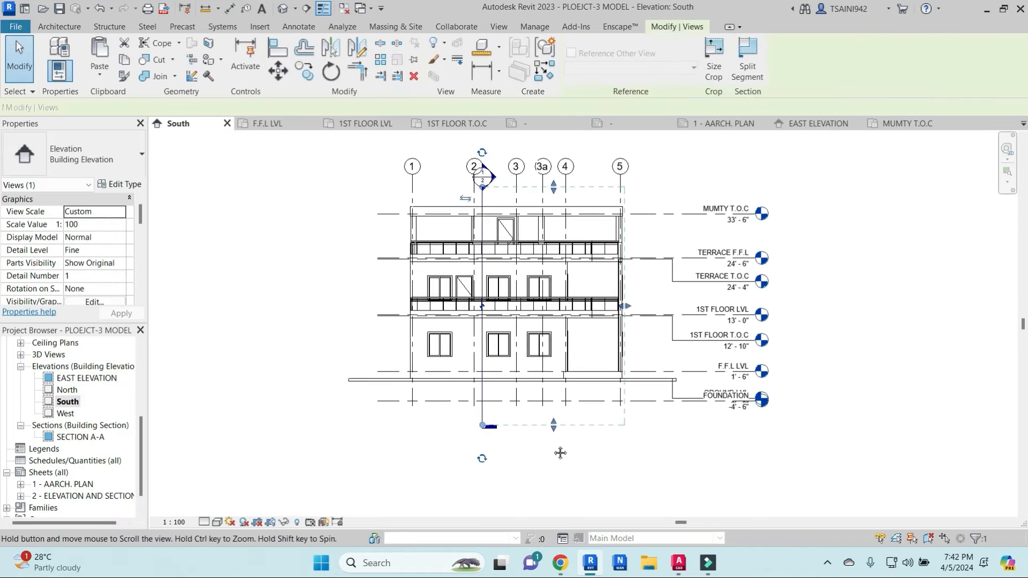
right_click(464, 207)
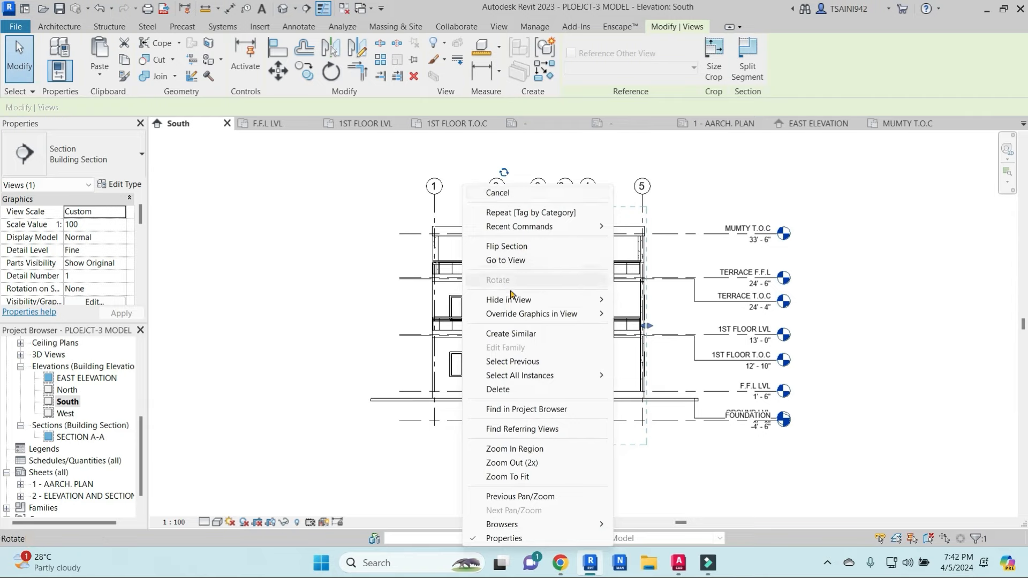
click(641, 301)
Step: Hide the Generic 150mm floor slab at ground level in the South elevation view
scroll(713, 417, up, 2)
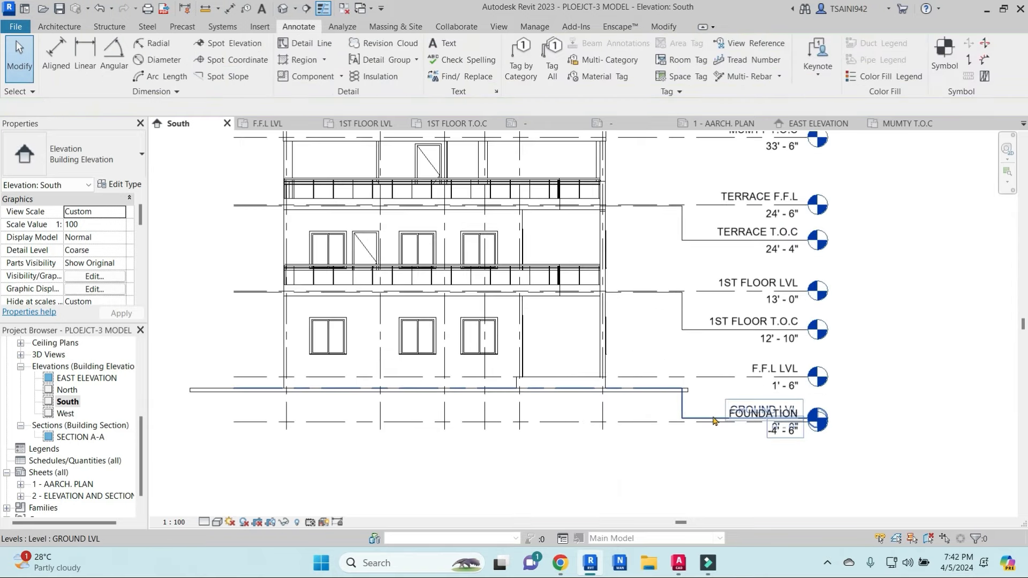
click(688, 391)
right_click(691, 394)
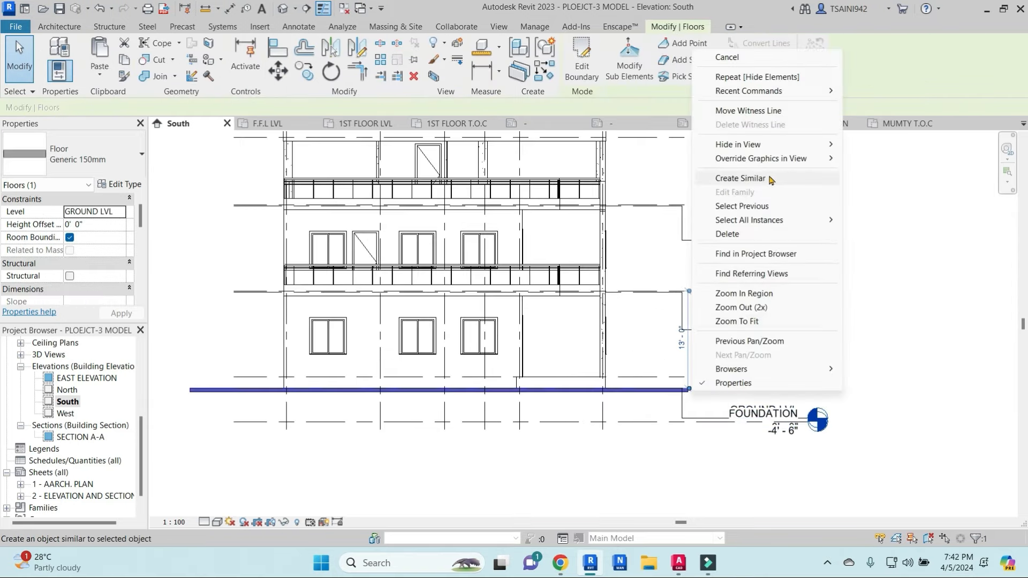
mouse_move(783, 144)
click(853, 148)
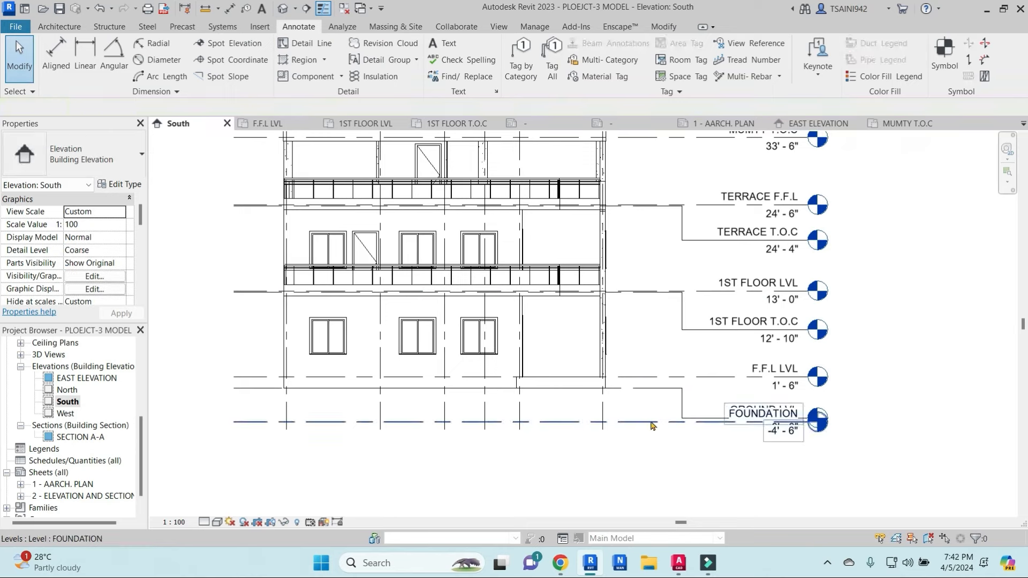
Step: Bend the FOUNDATION level line with a square elbow so its head sits below the GROUND LVL head
click(685, 421)
key(Escape)
click(668, 426)
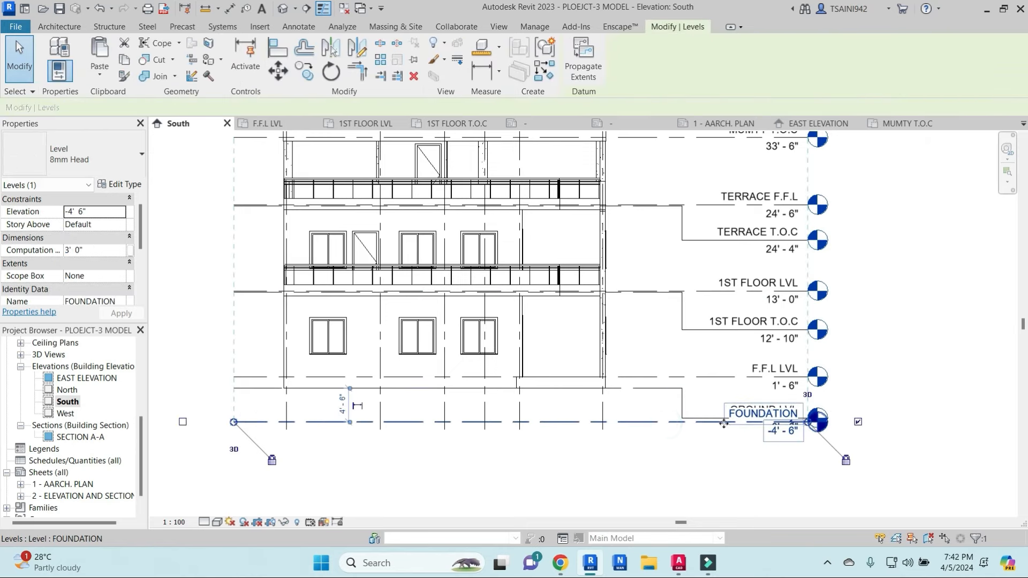
drag(795, 426, 792, 439)
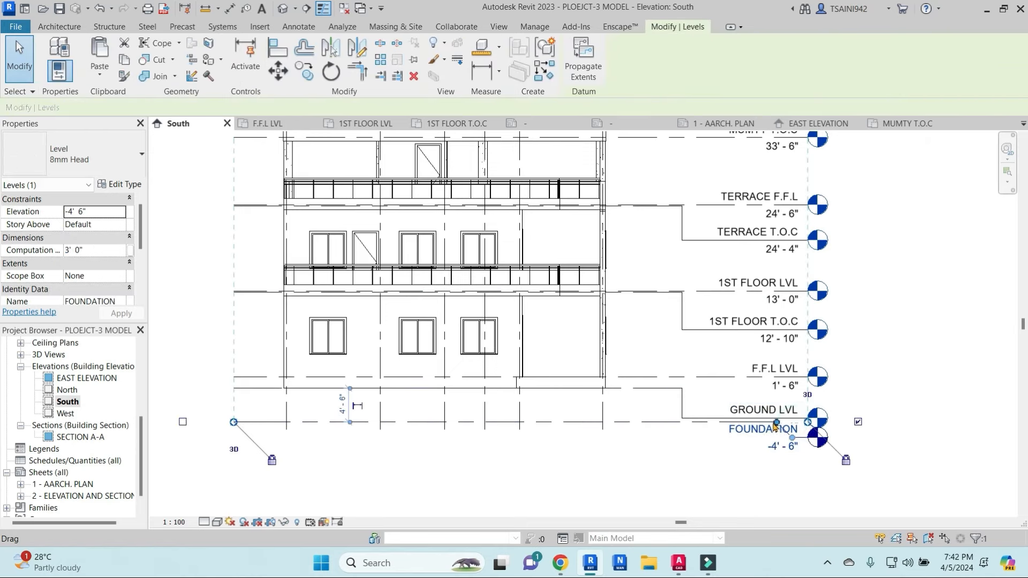
drag(684, 424, 682, 422)
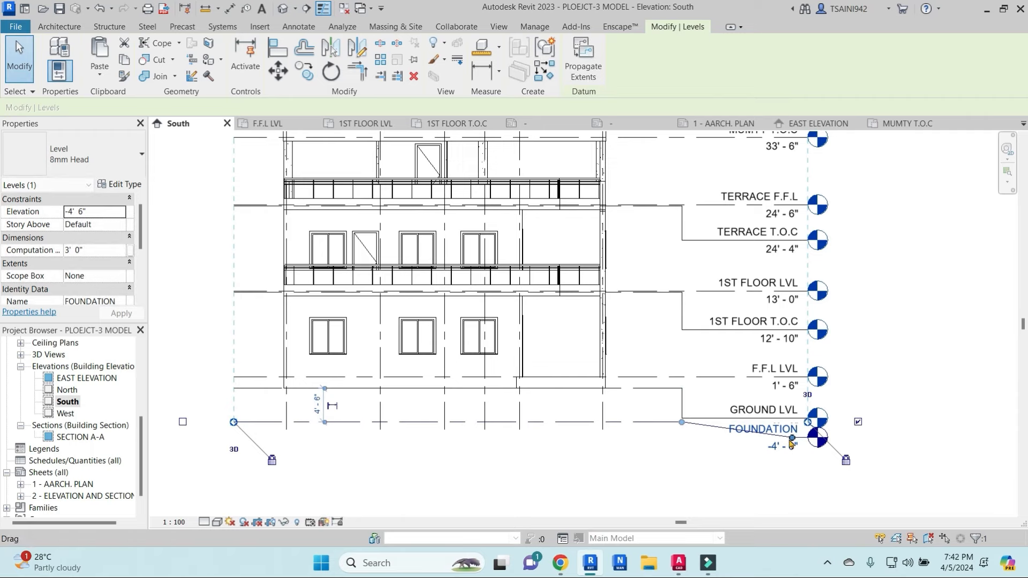
drag(792, 438, 674, 448)
middle_drag(722, 477, 707, 421)
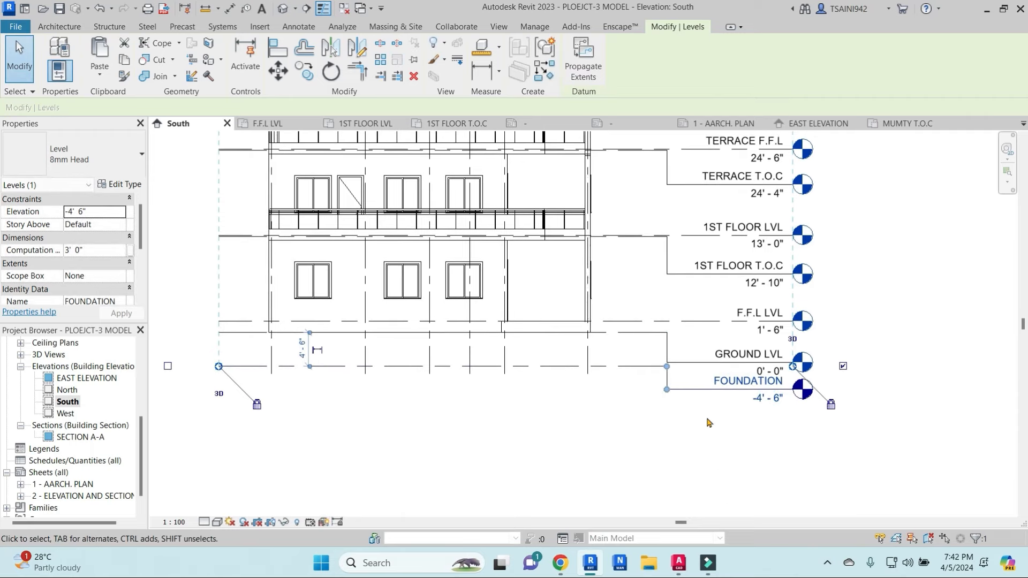
key(Escape)
key(d)
key(i)
click(651, 366)
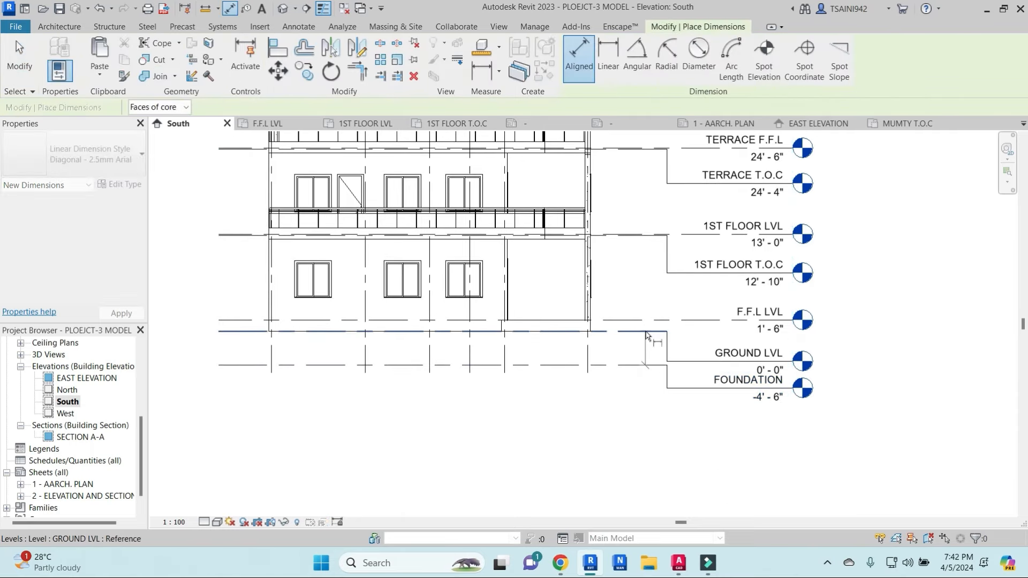
click(645, 332)
click(655, 320)
key(Escape)
scroll(642, 345, down, 1)
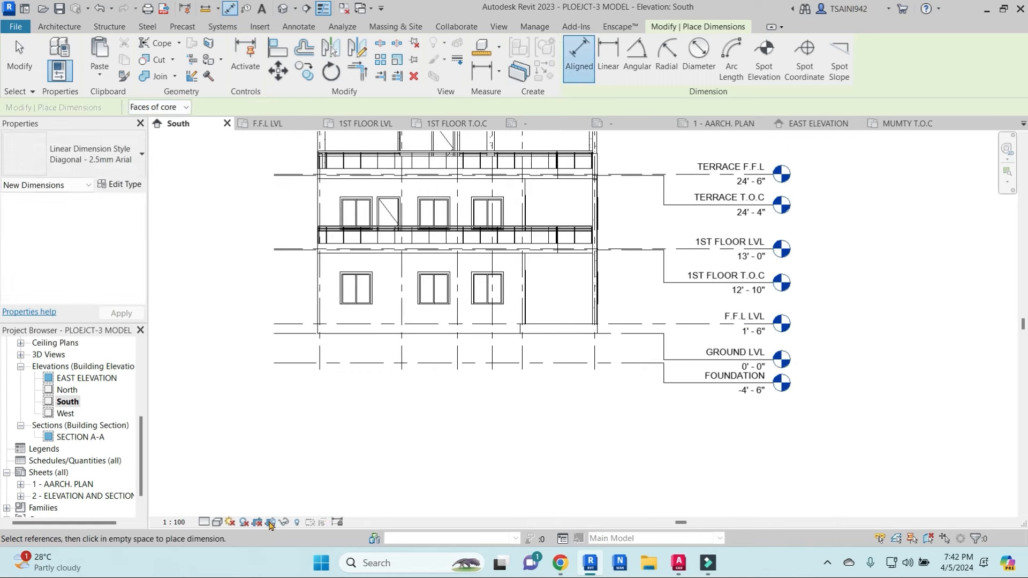
Step: Show the South elevation's crop region and raise its lower edge to the ground level line
click(270, 525)
key(Escape)
key(Escape)
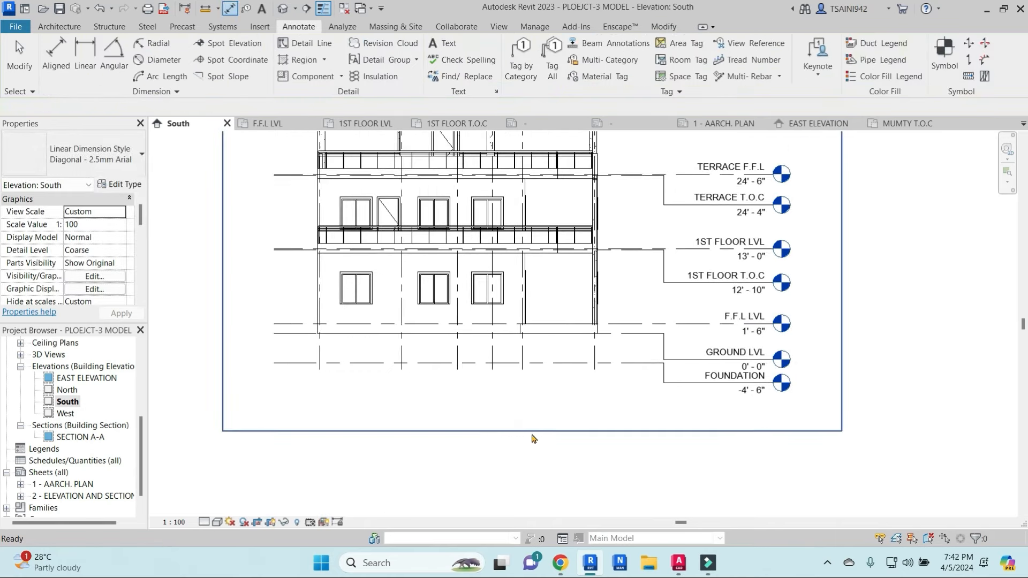
click(534, 434)
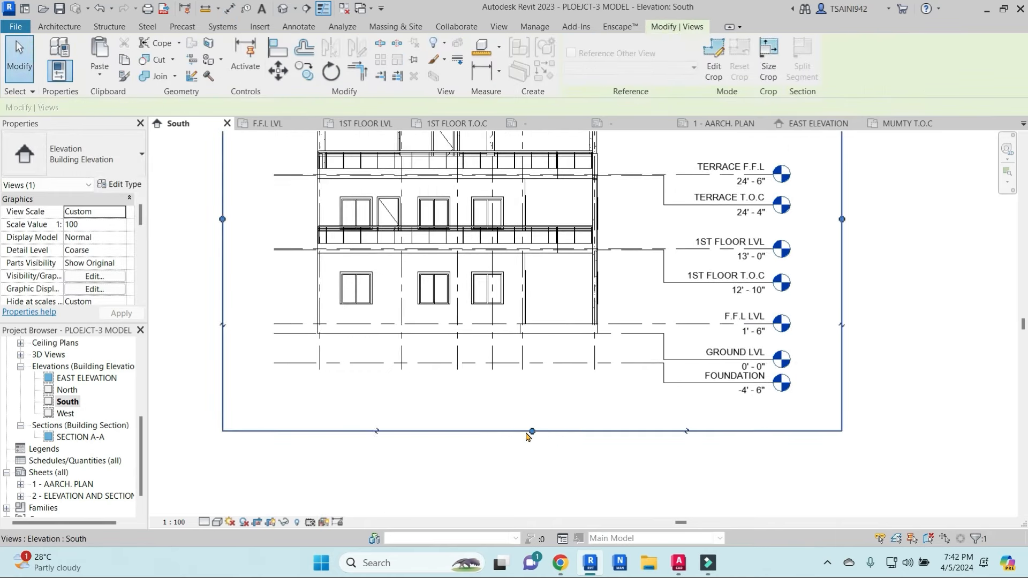
click(530, 432)
drag(531, 336, 546, 334)
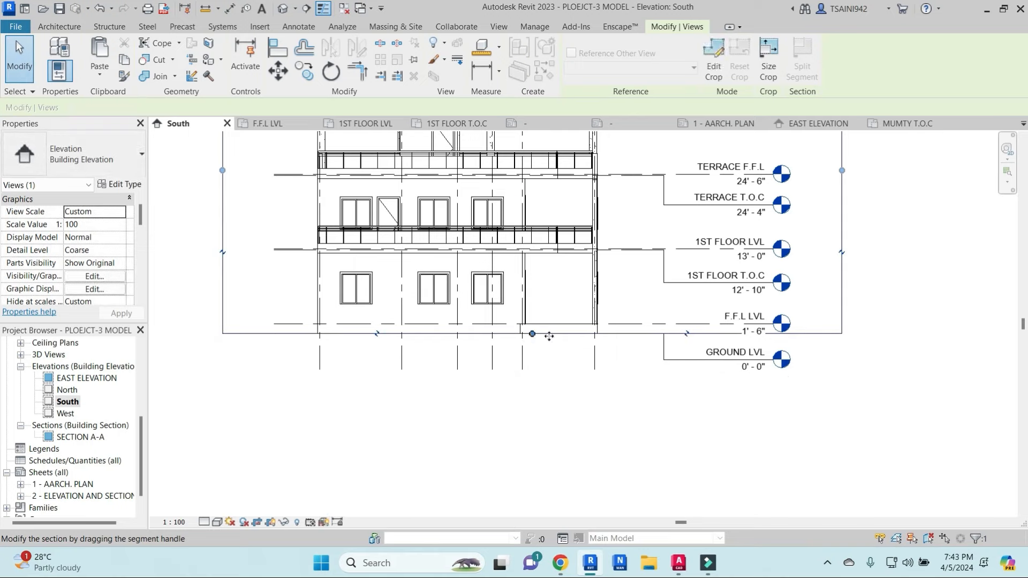
Step: Add a chain of aligned dimensions between MUMTY T.O.C, TERRACE F.F.L, 1ST FLOOR LVL, F.F.L LVL and the ground line beside the South facade
click(700, 386)
scroll(689, 383, down, 1)
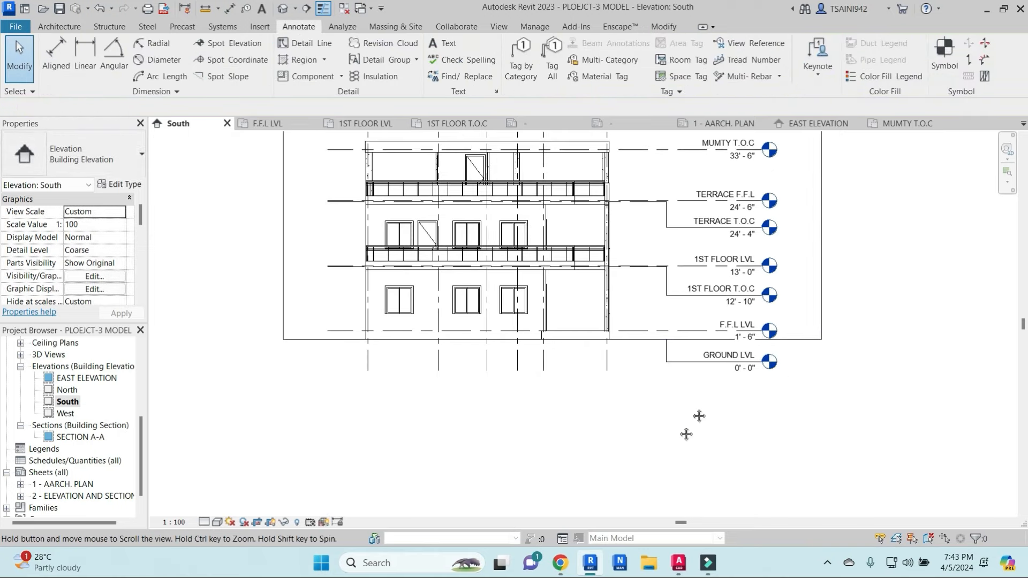
scroll(691, 426, down, 1)
key(d)
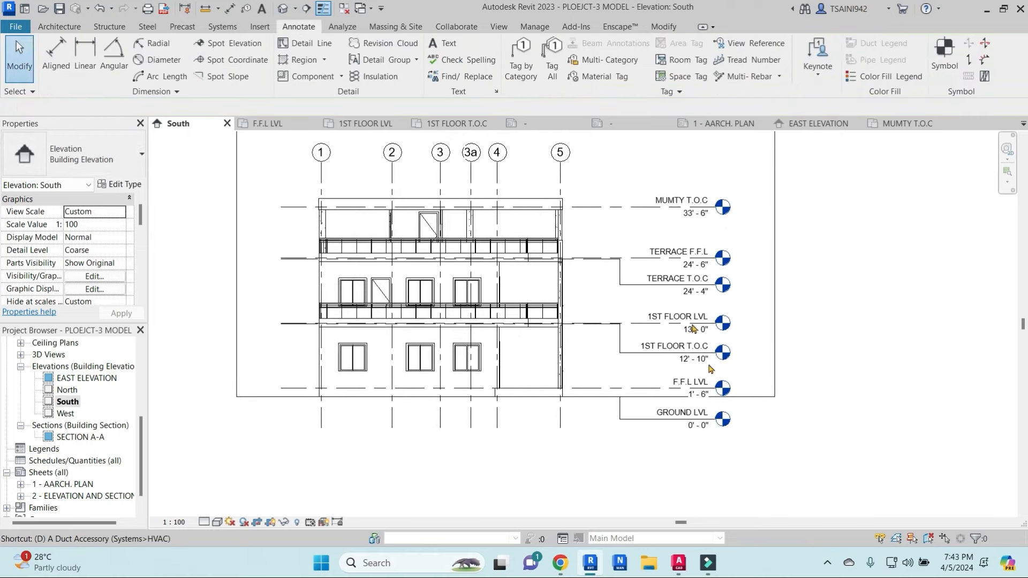
key(i)
click(621, 207)
click(621, 258)
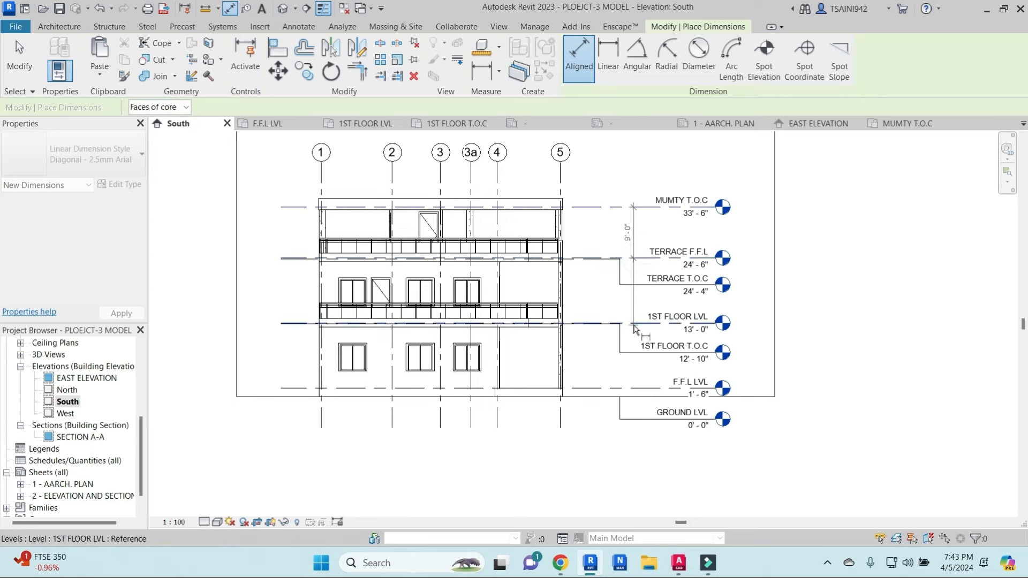
click(623, 323)
click(617, 386)
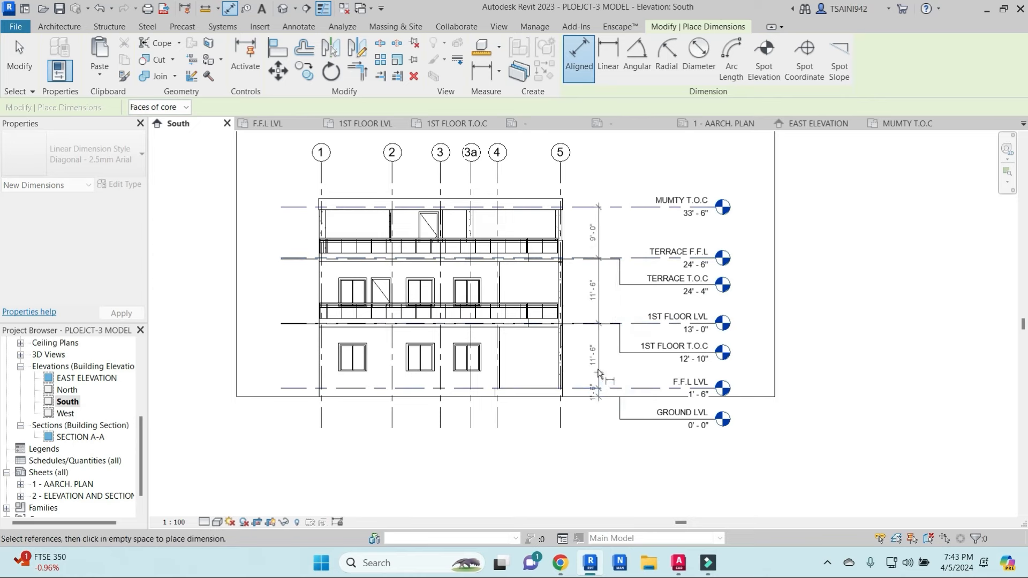
click(597, 369)
Step: Add an overall height dimension from MUMTY T.O.C to the ground line, outside the floor-to-floor dimension chain
click(626, 207)
click(624, 399)
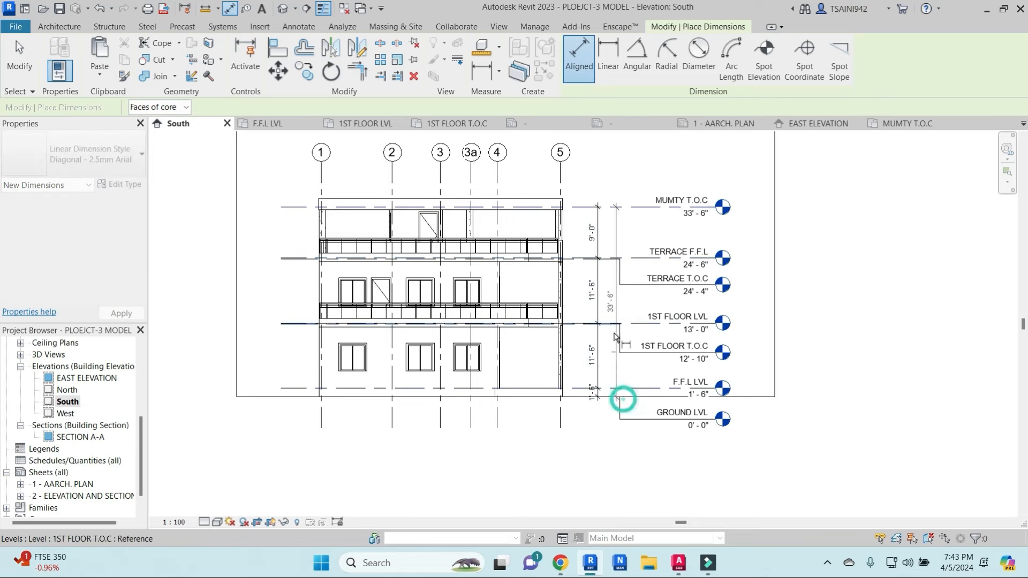
click(615, 335)
key(Escape)
scroll(667, 357, down, 1)
middle_drag(703, 386, 740, 397)
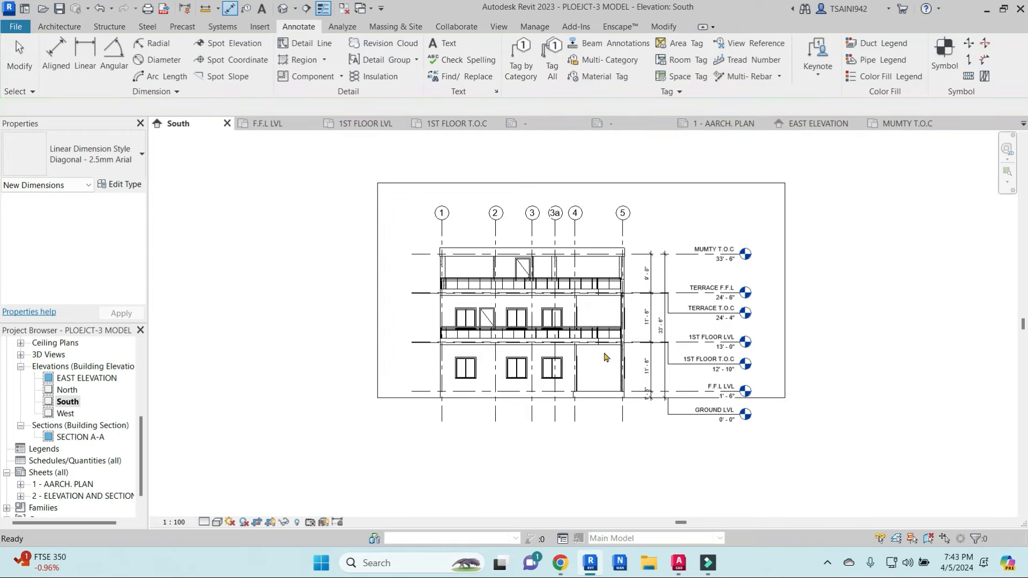
key(Escape)
Step: Set the South elevation's detail level to Fine
scroll(550, 407, up, 1)
click(208, 523)
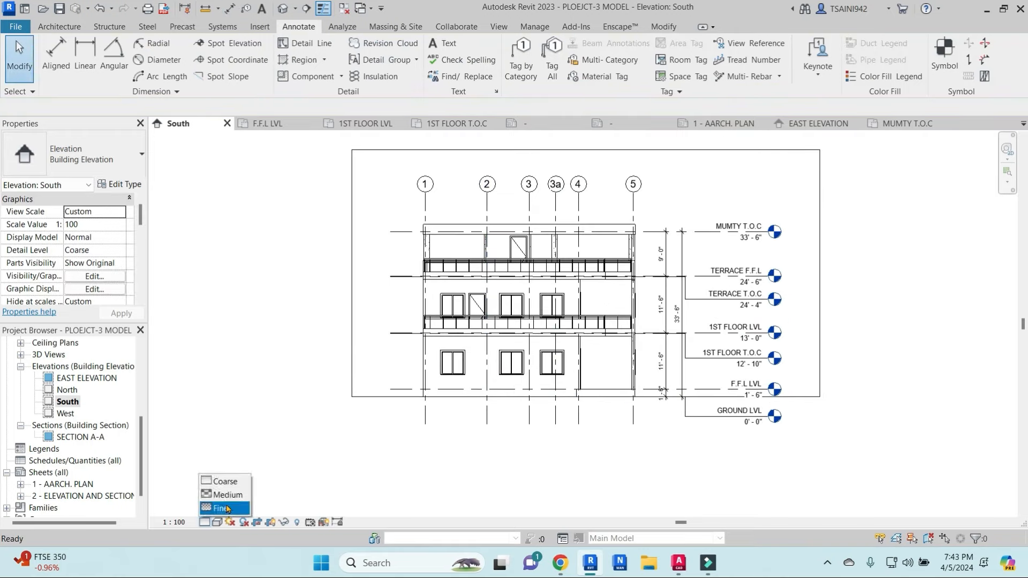
click(222, 509)
scroll(556, 281, up, 3)
scroll(556, 280, down, 3)
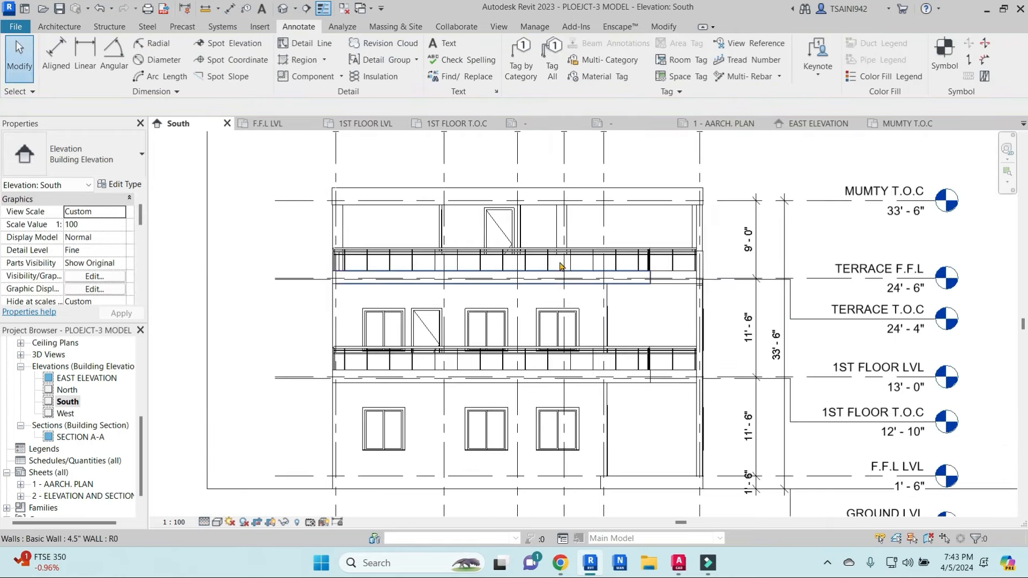
Step: Try tagging all untagged doors and windows in the South elevation at once, and undo the tagging
click(552, 60)
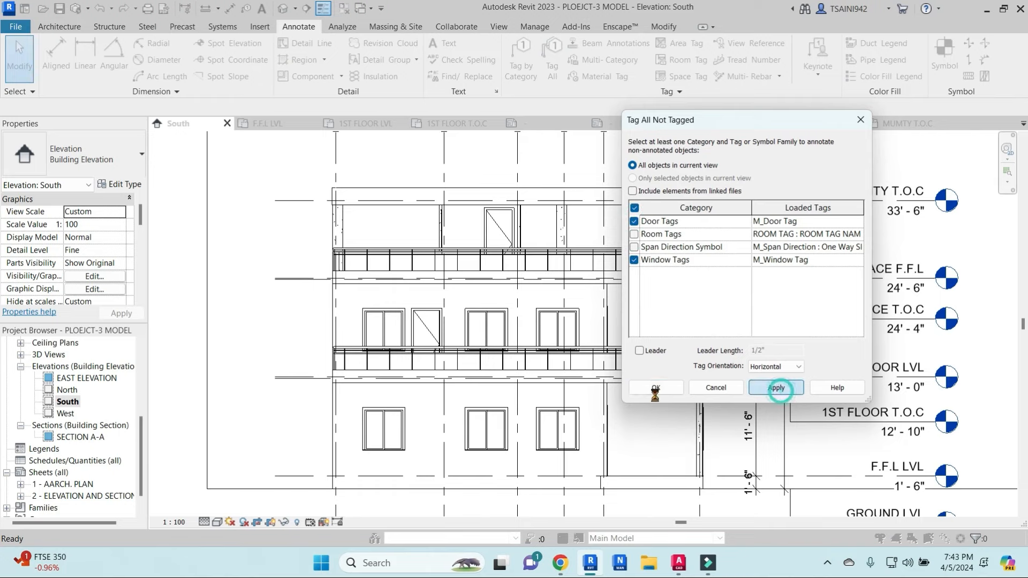
click(656, 389)
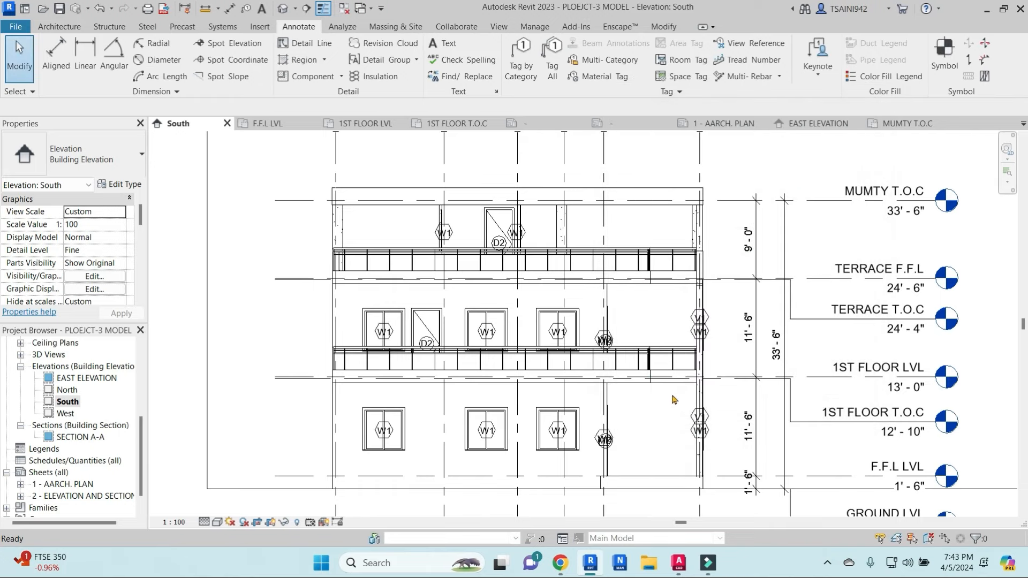
key(ctrl+z)
Step: Tag by category the terrace door, the first-floor door and three windows, and the three ground-floor windows on the South facade
click(521, 60)
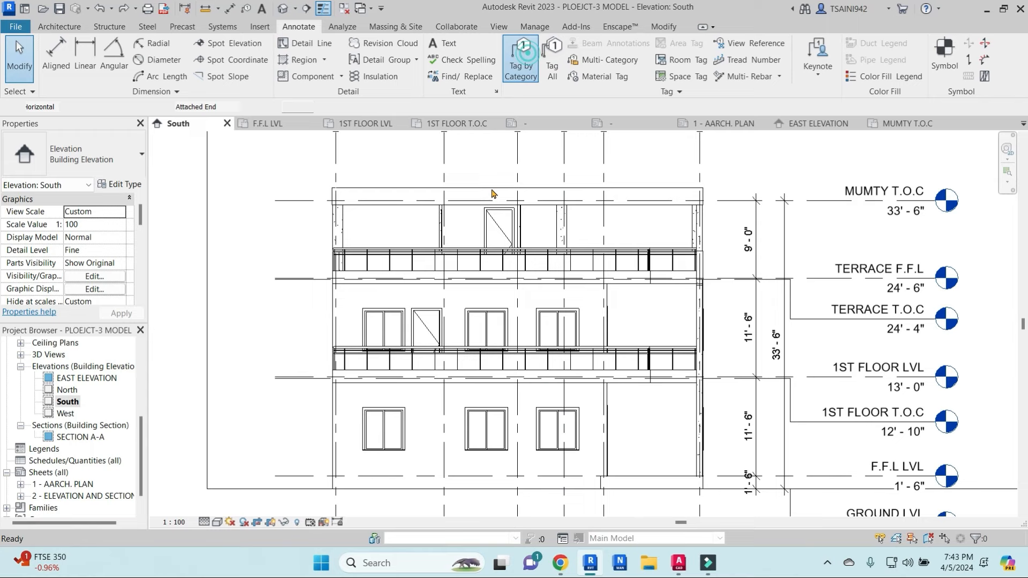
click(494, 228)
click(378, 333)
click(425, 342)
click(484, 332)
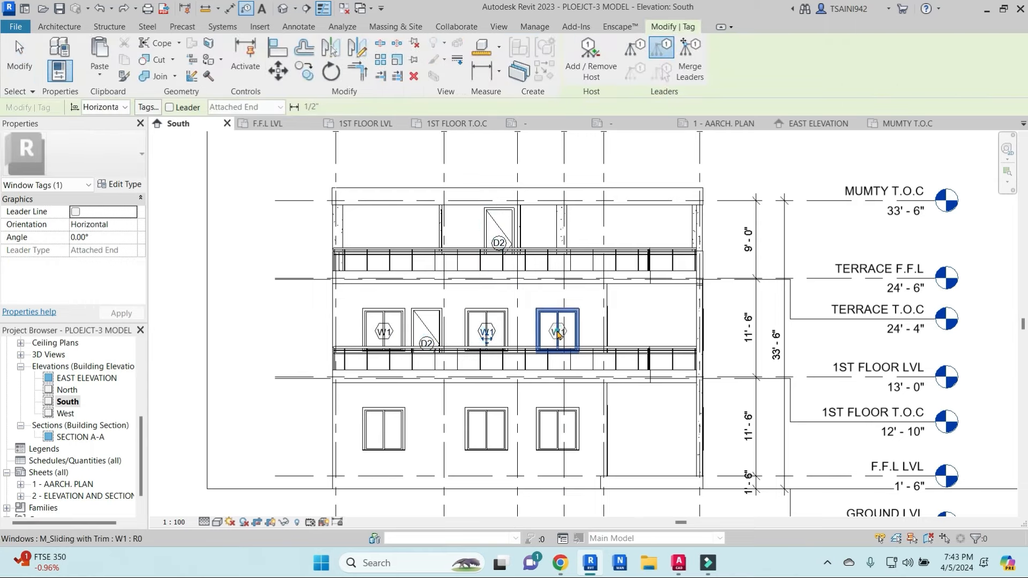
click(557, 333)
click(558, 428)
click(486, 429)
click(383, 428)
middle_drag(431, 453, 528, 371)
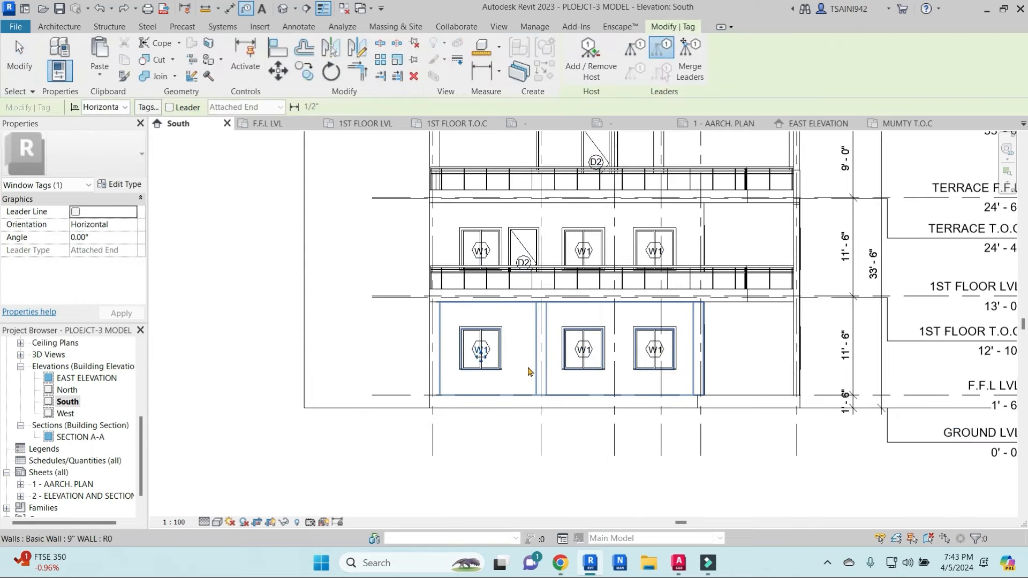
key(Escape)
Step: Dimension the sill height from F.F.L LVL and the height of the ground-floor window between grids 1 and 2
key(d)
key(i)
scroll(466, 393, up, 2)
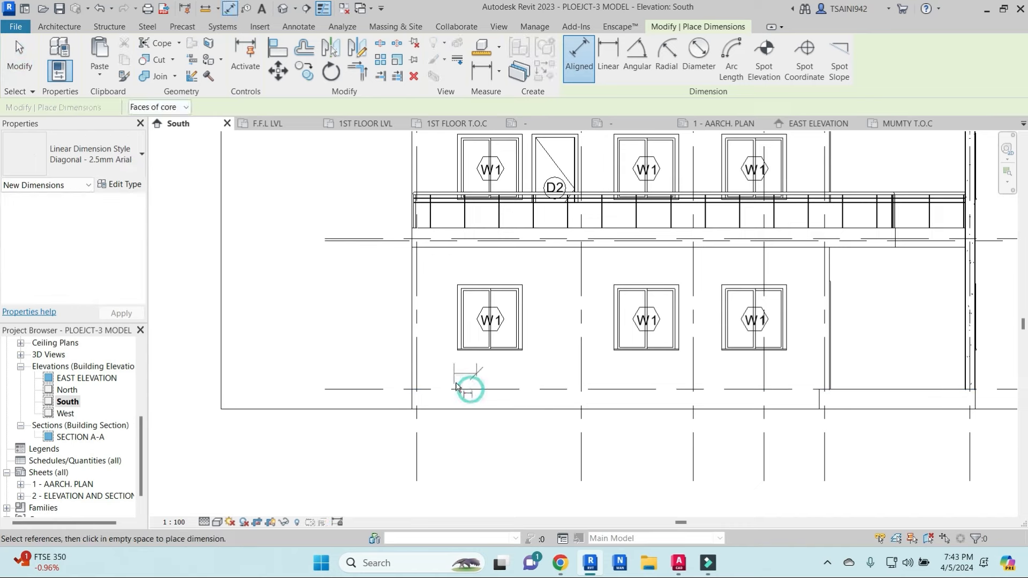
click(457, 391)
scroll(461, 360, up, 2)
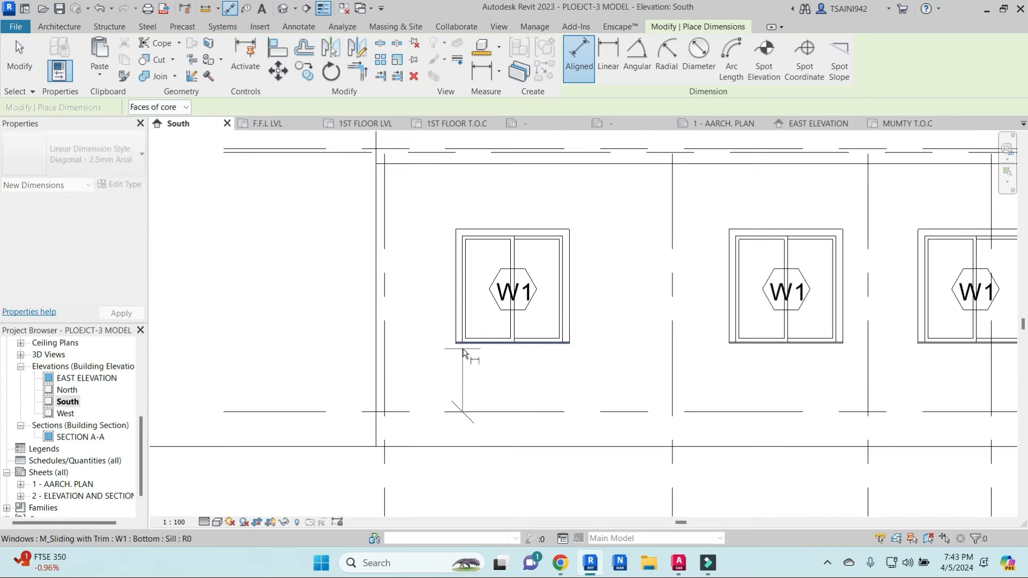
click(463, 348)
click(459, 231)
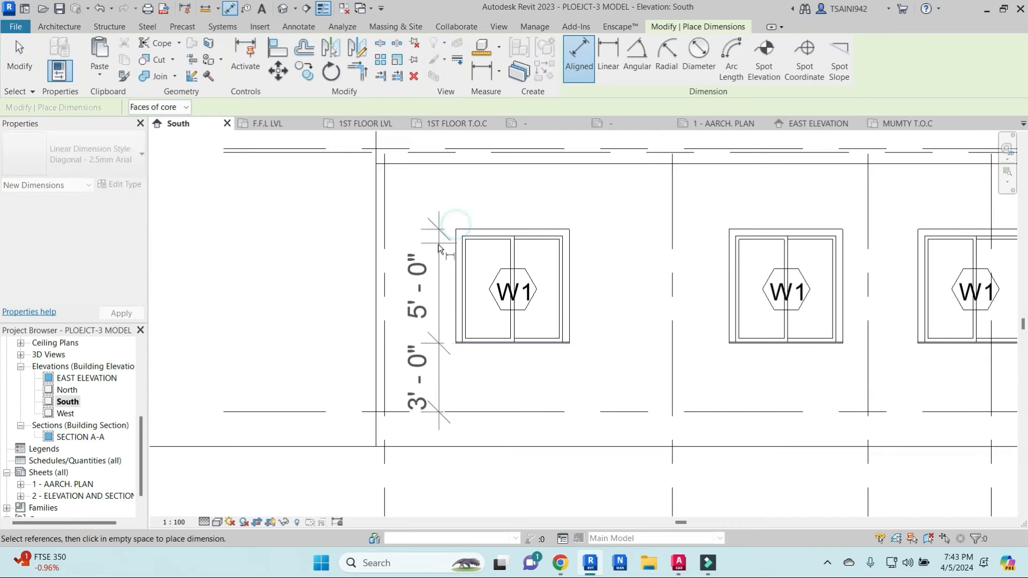
click(437, 252)
Step: Dimension the width of the ground-floor window between grids 1 and 2, placing the dimension above it
click(456, 258)
click(570, 270)
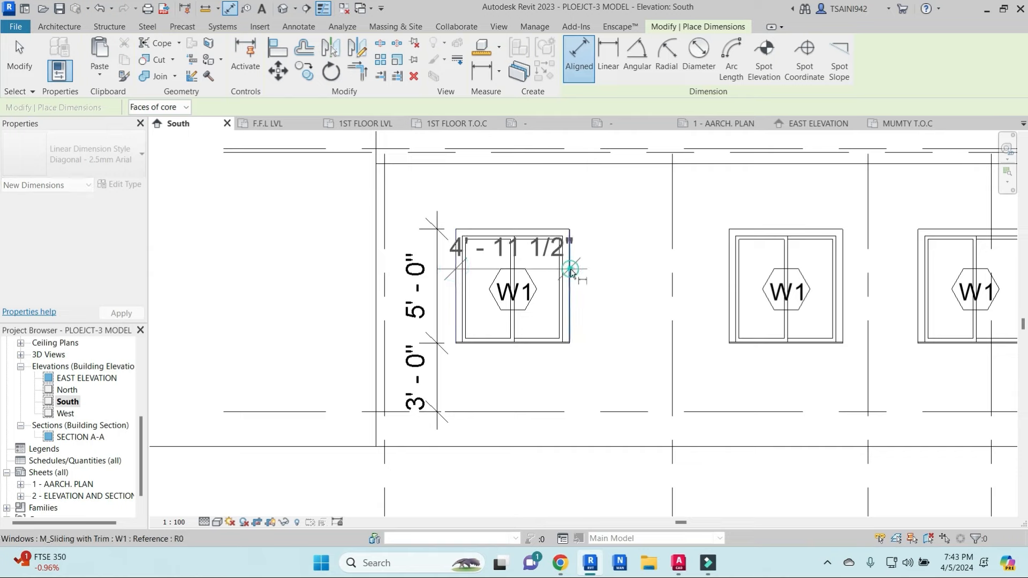
click(573, 214)
key(Escape)
scroll(565, 246, up, 2)
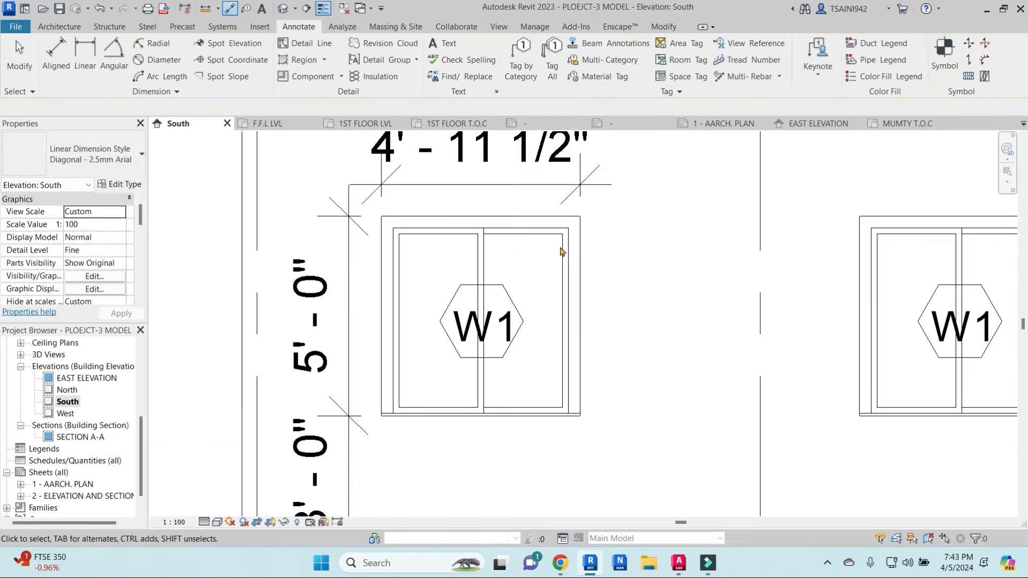
Step: Select all W1 window instances and set the type's width to 4' 5.5"
click(569, 242)
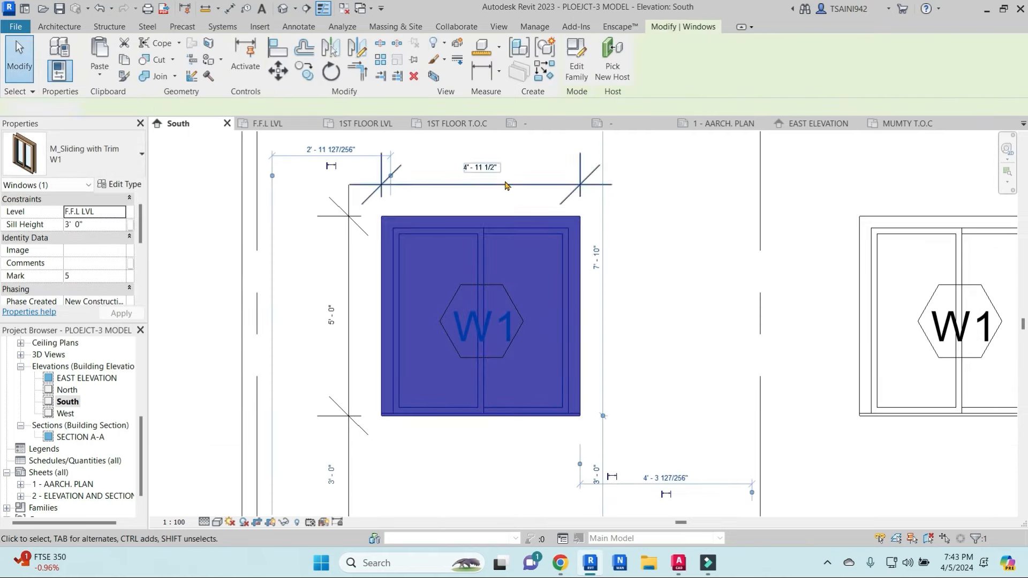
key(Escape)
middle_drag(529, 201, 566, 240)
click(545, 274)
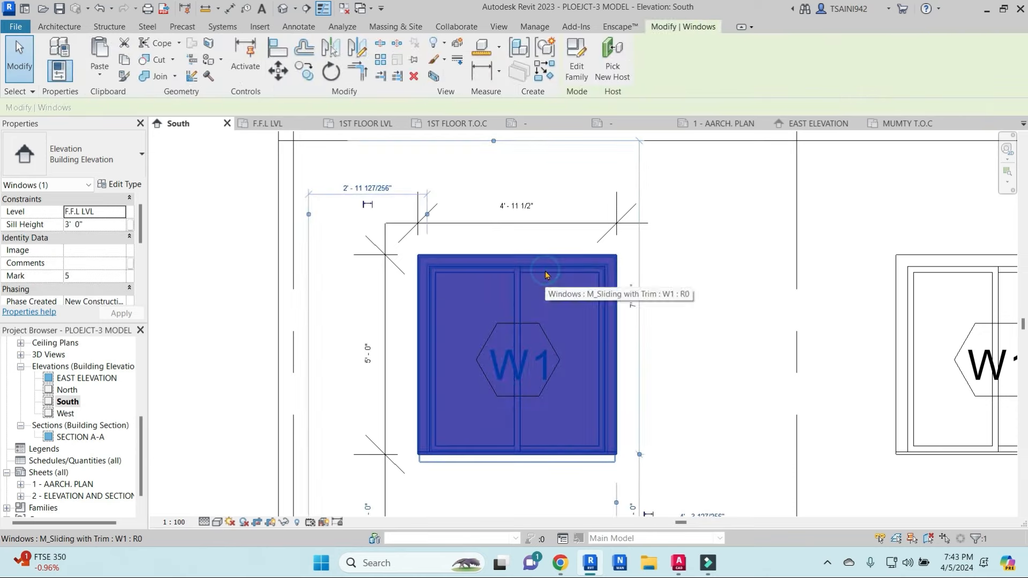
key(s)
key(a)
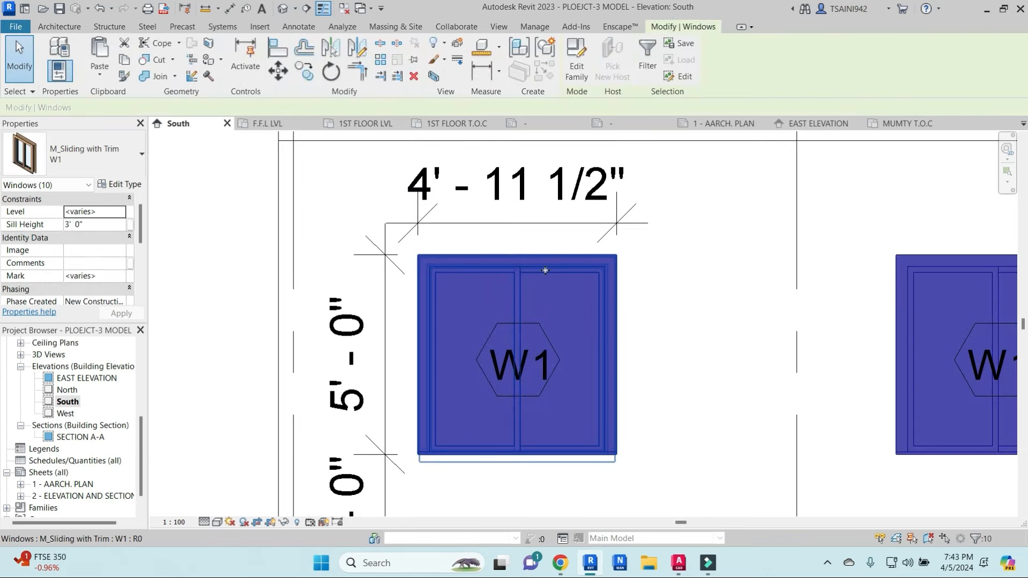
click(129, 186)
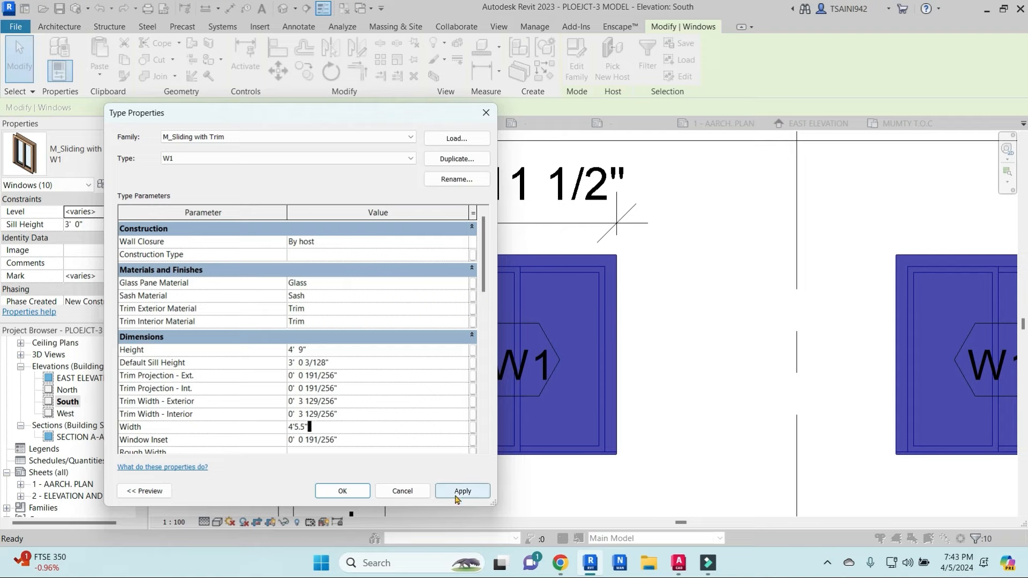
click(675, 354)
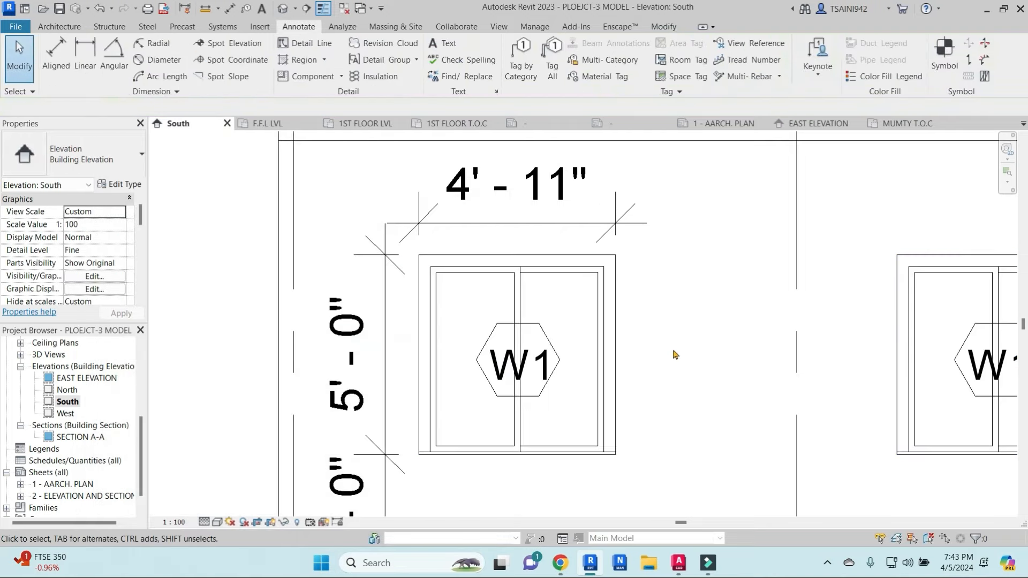
Step: Select all W1 window instances again and set the type's width to 4' 6"
click(608, 259)
key(s)
key(a)
click(126, 185)
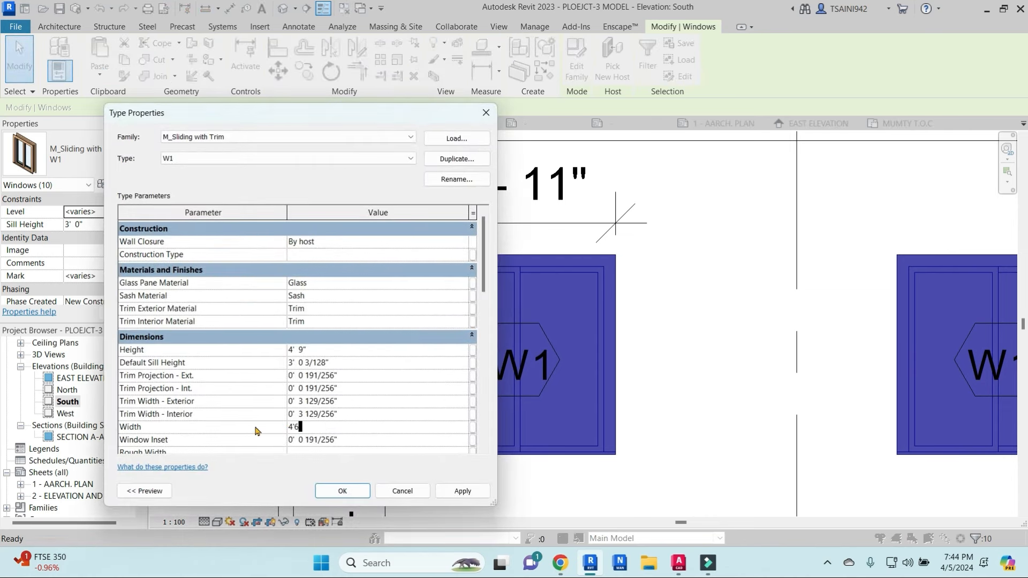
click(463, 492)
key(Escape)
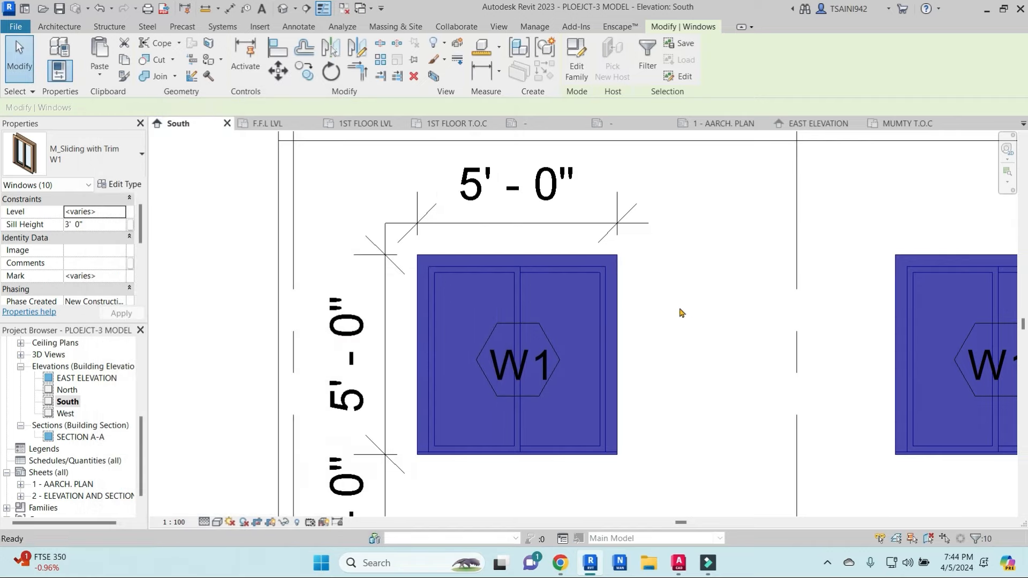
click(679, 310)
scroll(777, 341, down, 5)
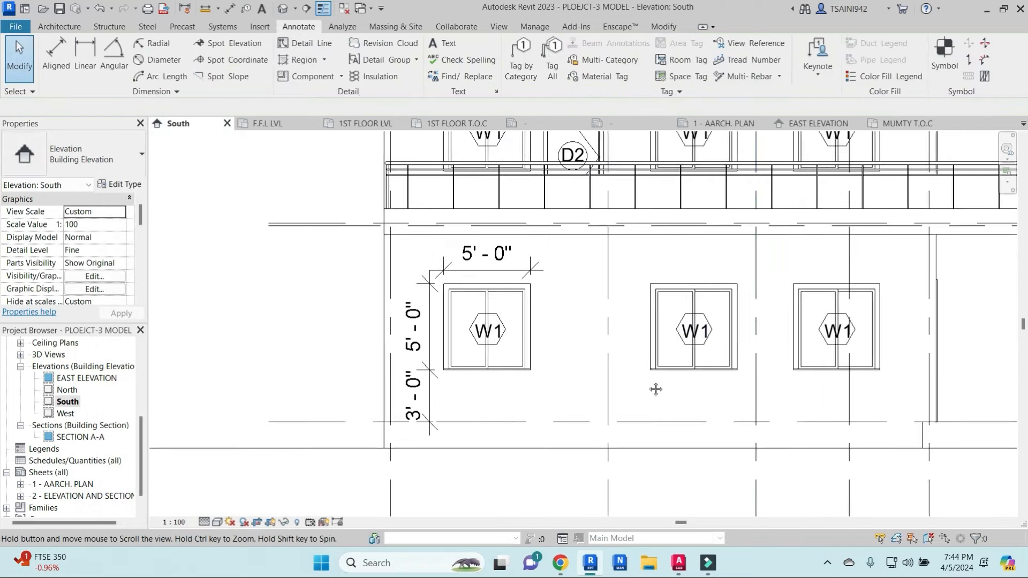
scroll(689, 312, down, 1)
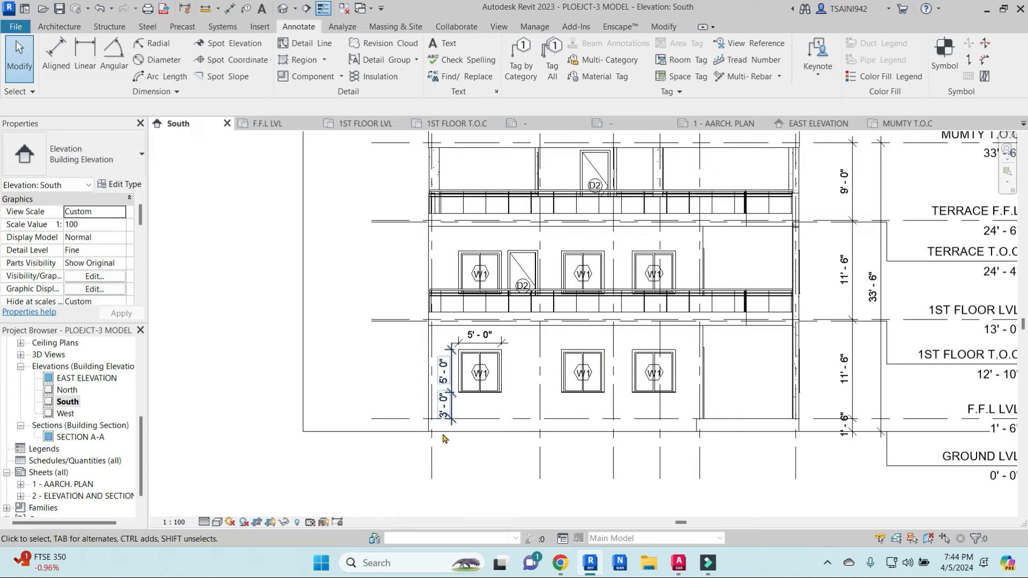
scroll(462, 374, up, 3)
scroll(514, 273, down, 4)
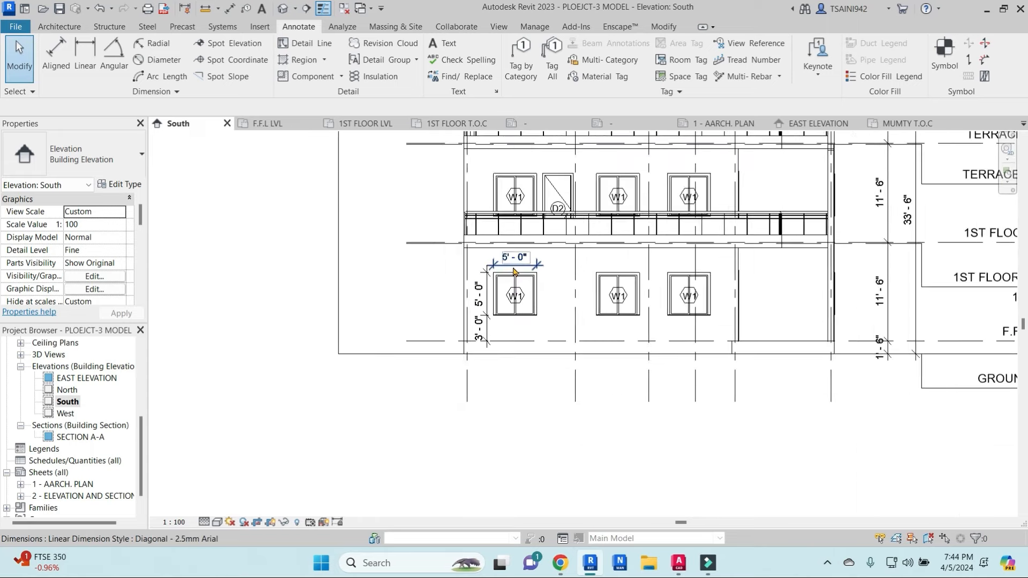
middle_drag(684, 384, 644, 413)
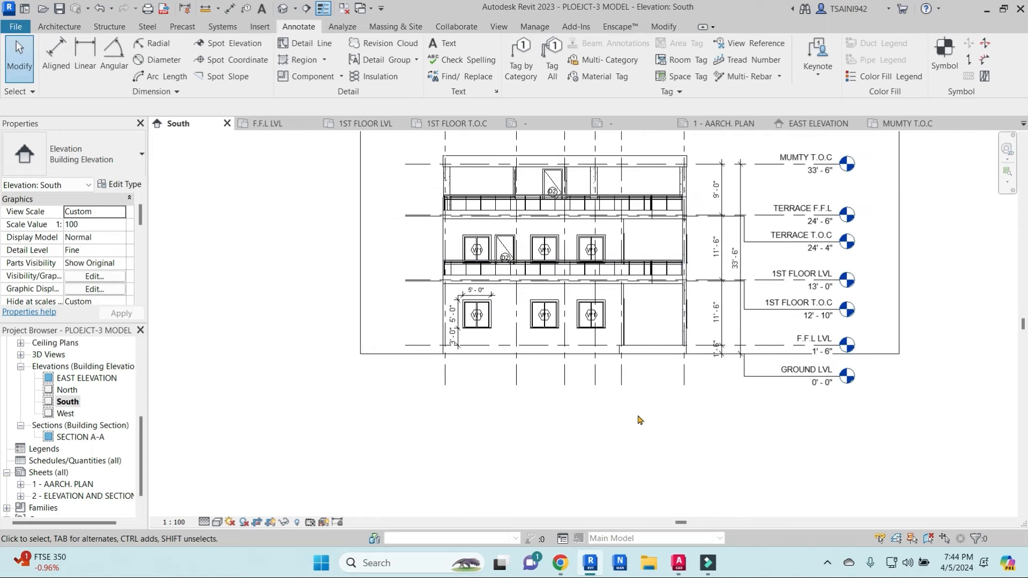
middle_drag(499, 295, 540, 329)
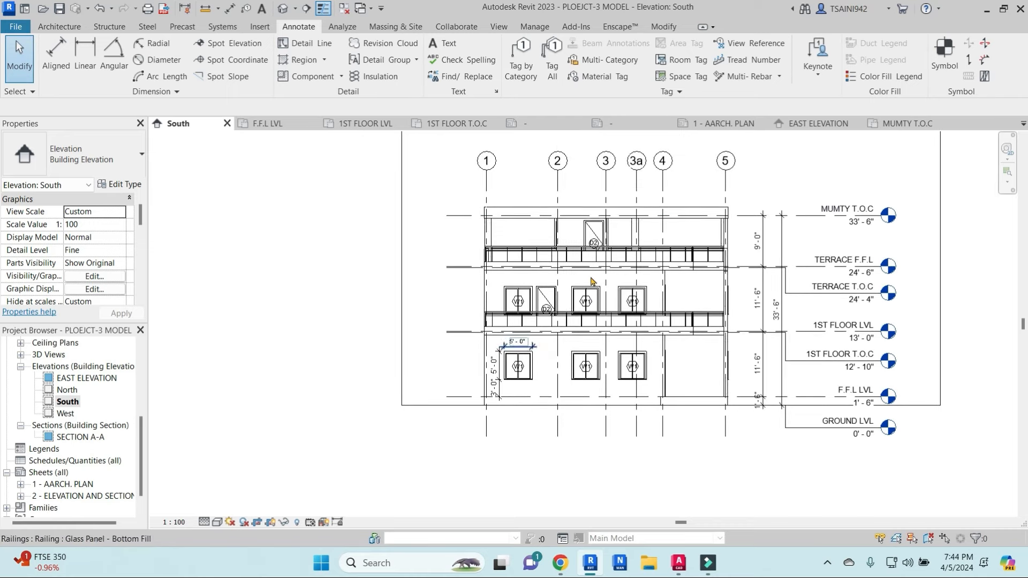
Step: Add a chain of aligned dimensions between grids 5, 4, 3a, 3, 2 and 1 above the South facade
middle_drag(775, 185, 727, 229)
key(i)
click(678, 217)
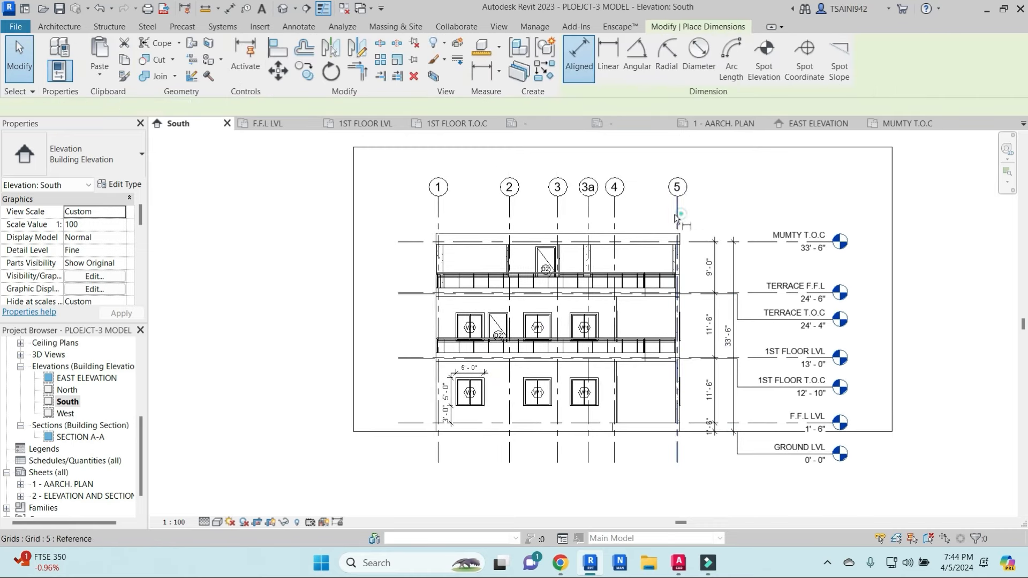
click(615, 216)
click(589, 218)
click(560, 218)
click(509, 218)
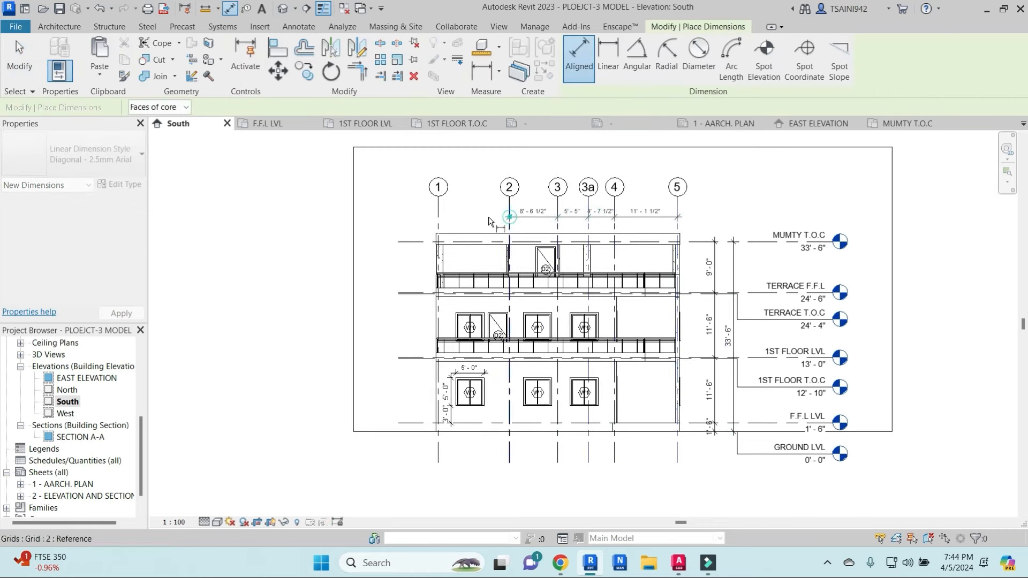
click(438, 220)
click(467, 225)
Step: Add an overall dimension from grid 1 to grid 5 above the grid-to-grid dimension chain
scroll(446, 215, up, 2)
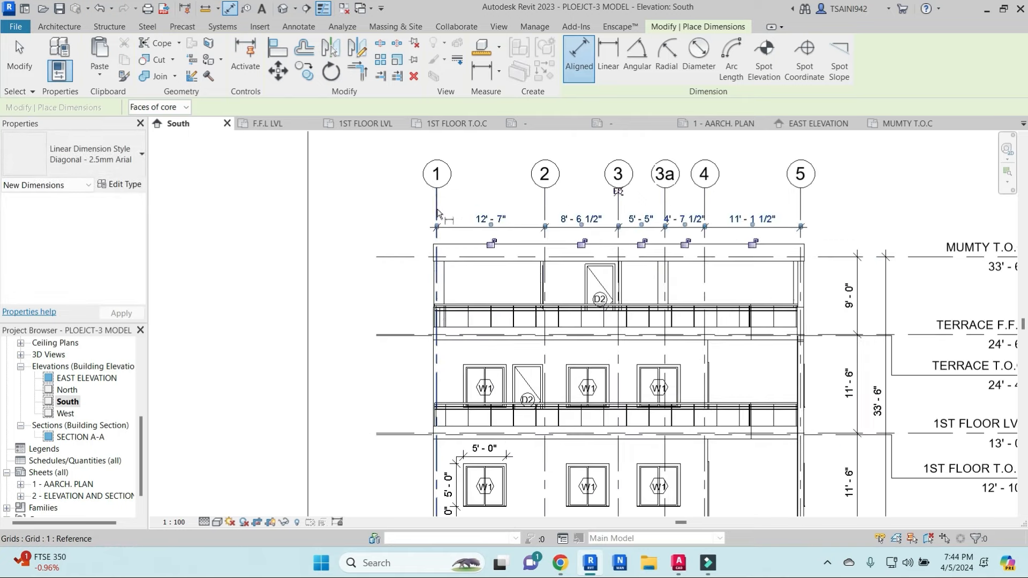
click(433, 202)
scroll(776, 208, up, 1)
click(776, 208)
scroll(776, 208, down, 5)
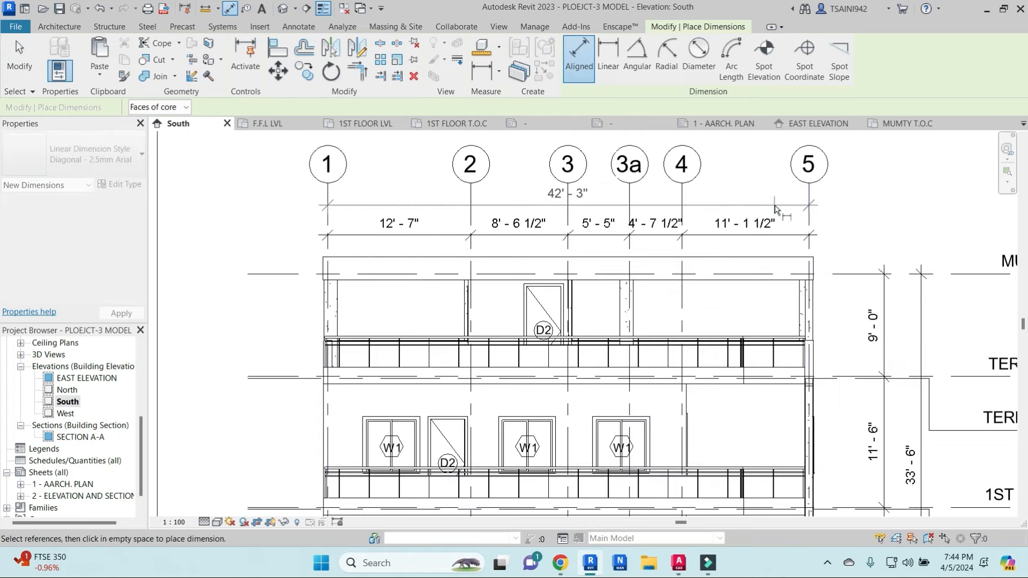
key(Escape)
key(Escape)
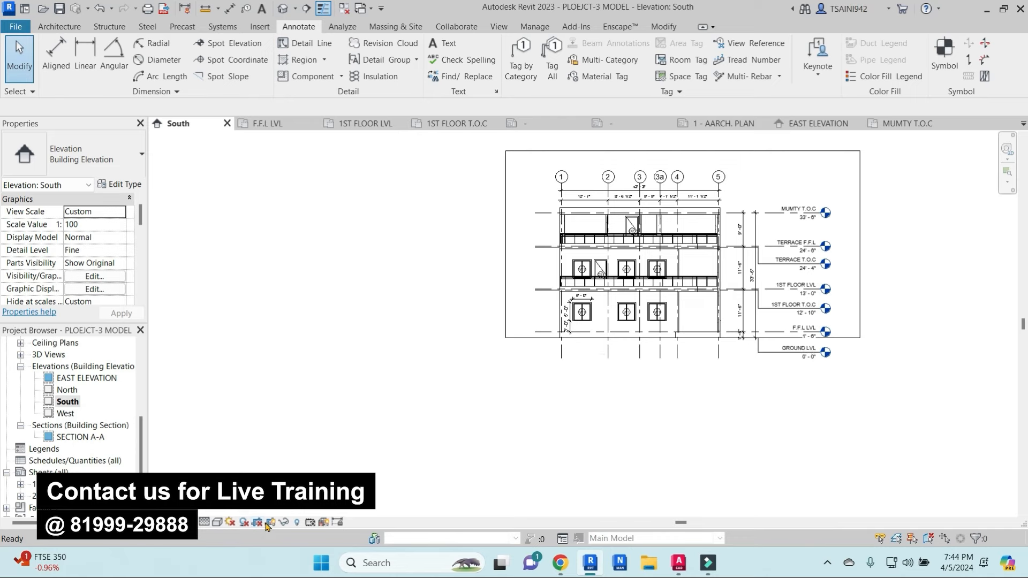
Step: Hide the South elevation's crop region and rename the view SOUTH FRONT ELEVATION
click(269, 524)
right_click(68, 402)
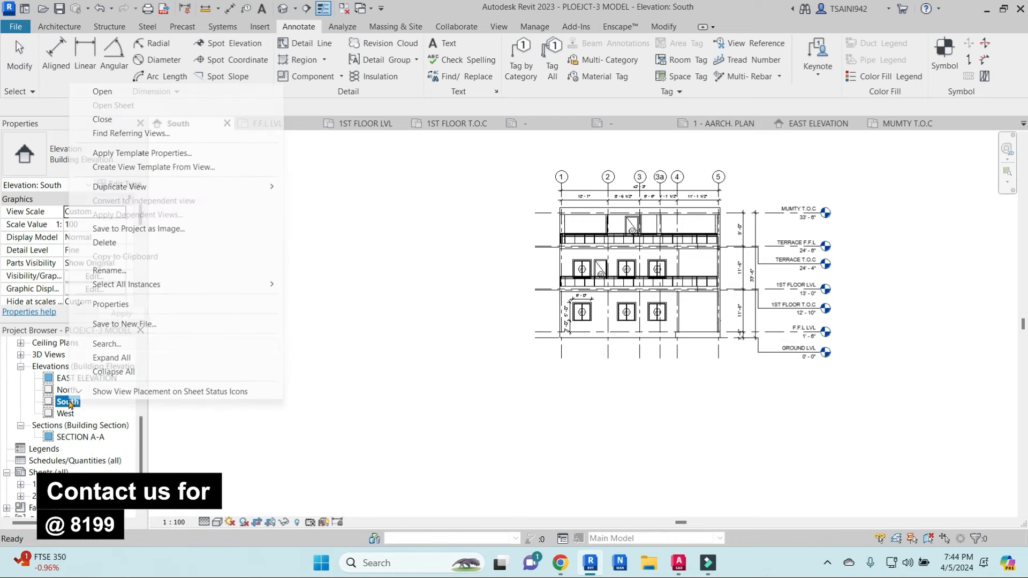
click(138, 272)
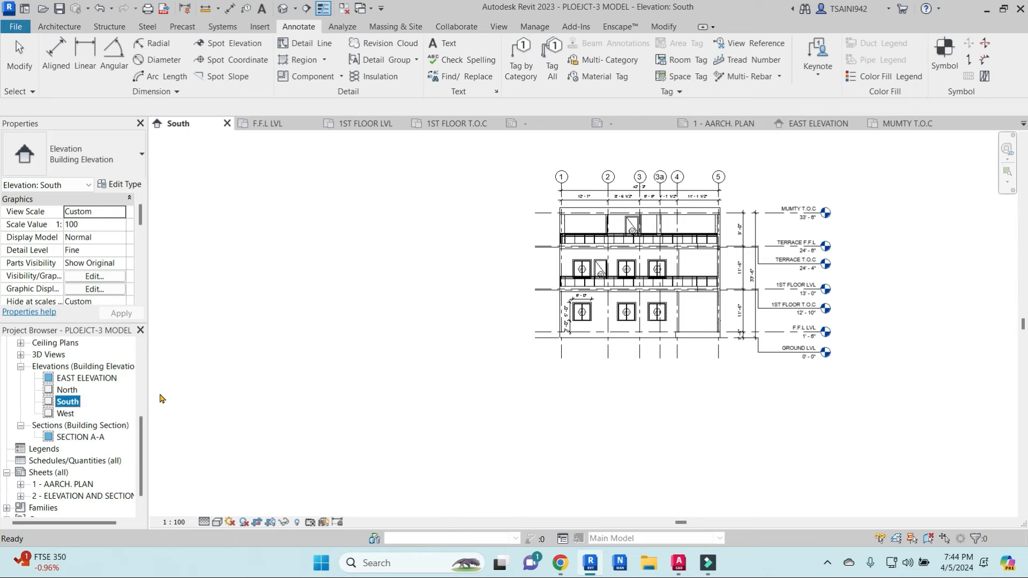
right_click(78, 403)
click(156, 273)
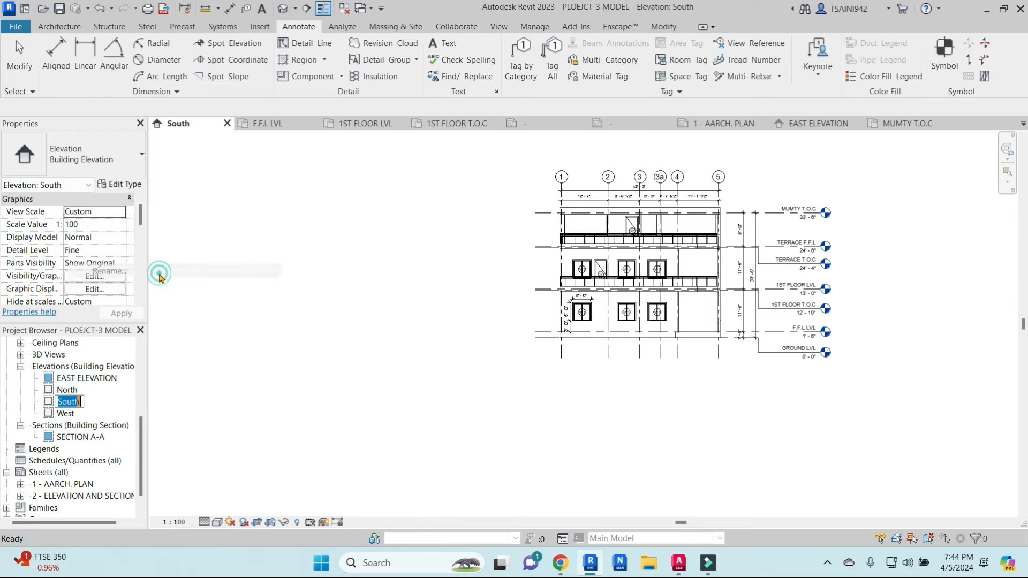
text(S)
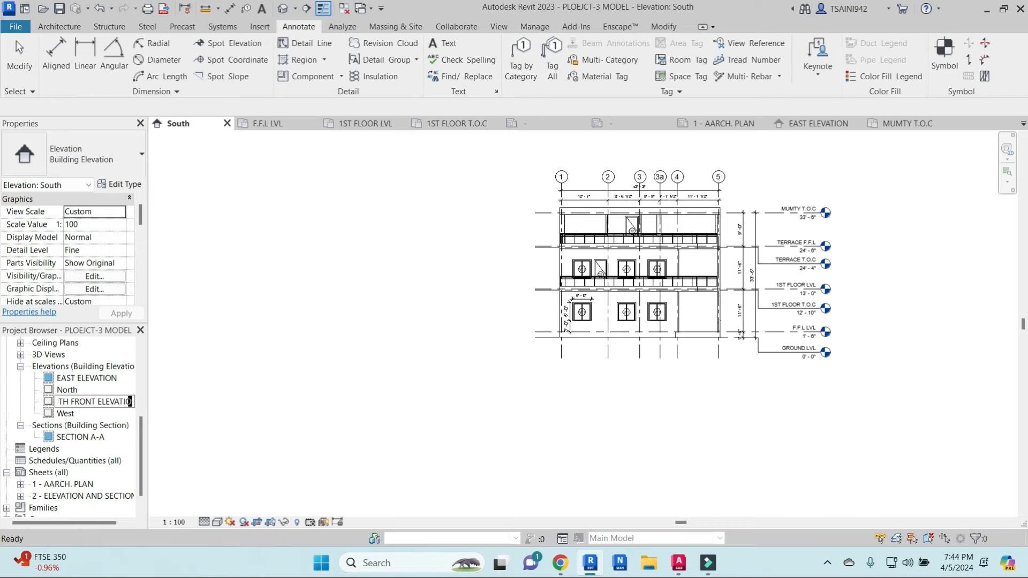
click(304, 298)
Step: Duplicate the SOUTH FRONT ELEVATION view with detailing and rename the copy COLOURED SOUTH VIEW
right_click(85, 403)
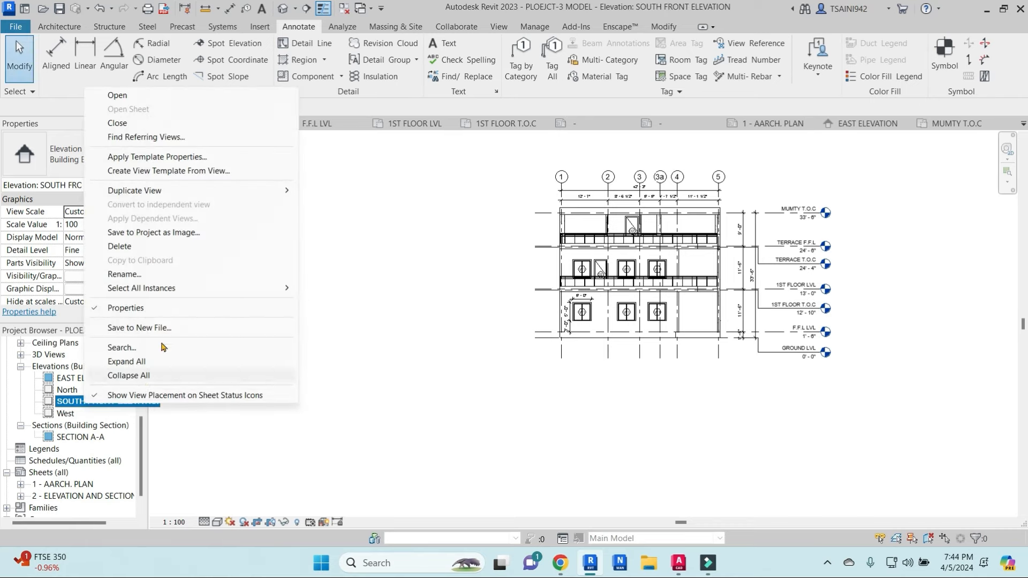
mouse_move(232, 192)
click(344, 203)
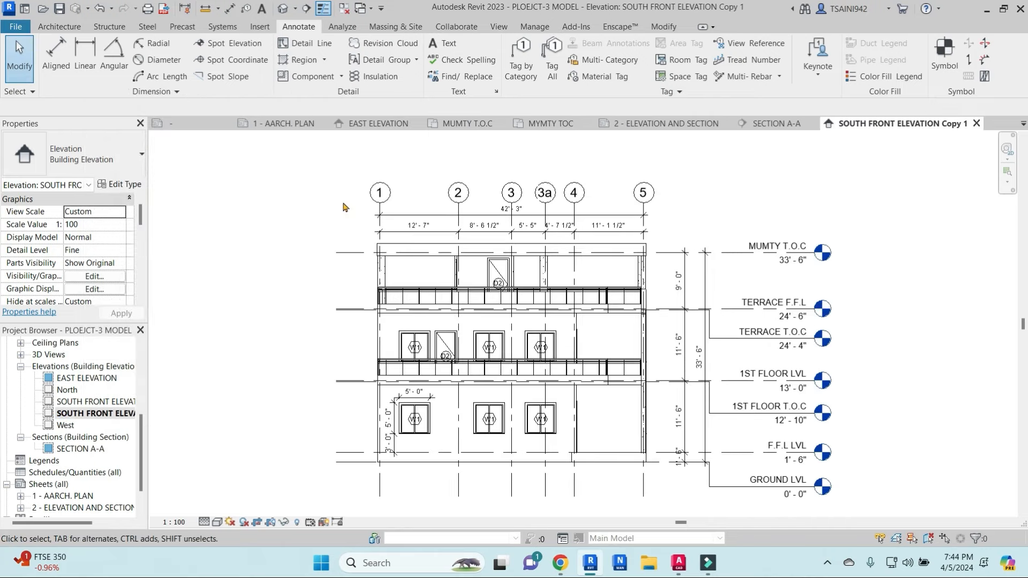
right_click(113, 417)
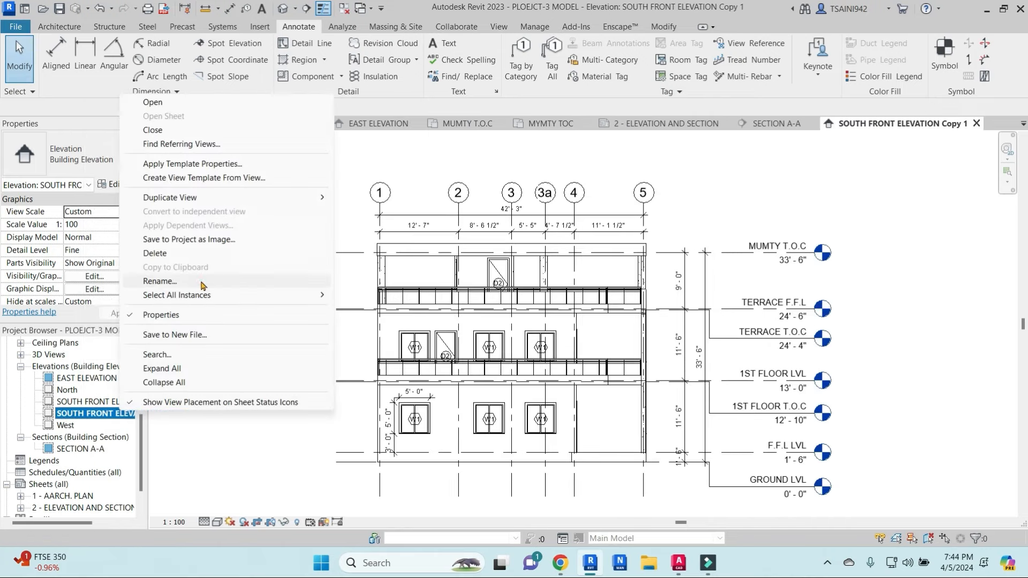
click(201, 281)
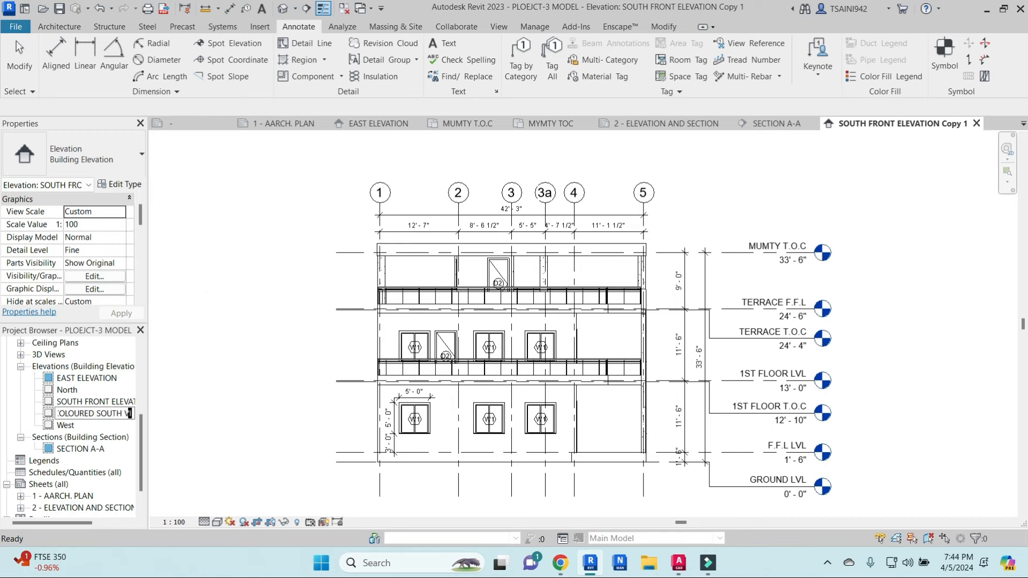
click(294, 364)
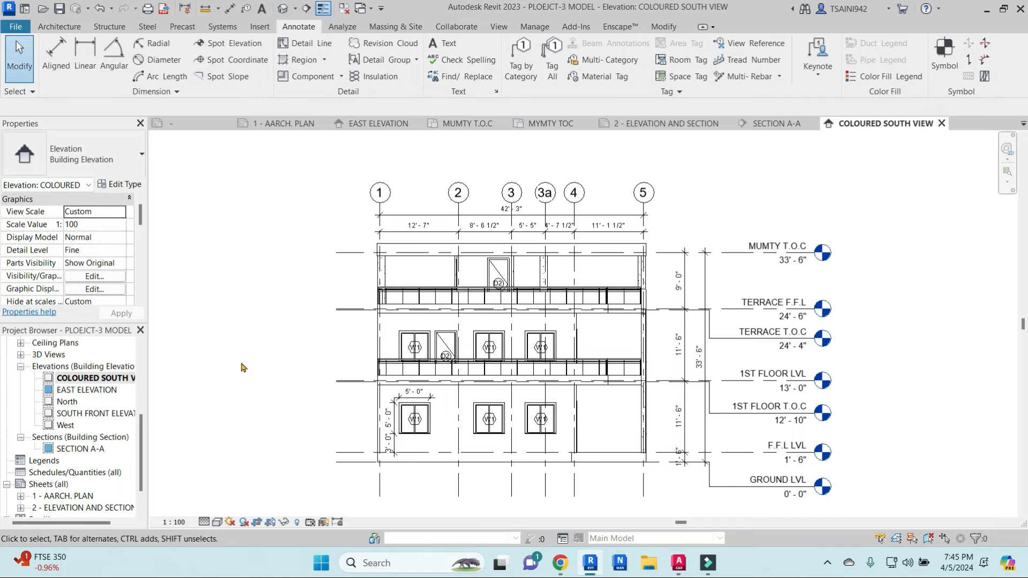
Step: Change the visual style of COLOURED SOUTH VIEW from line display to one that shows the material colours
click(217, 522)
click(252, 482)
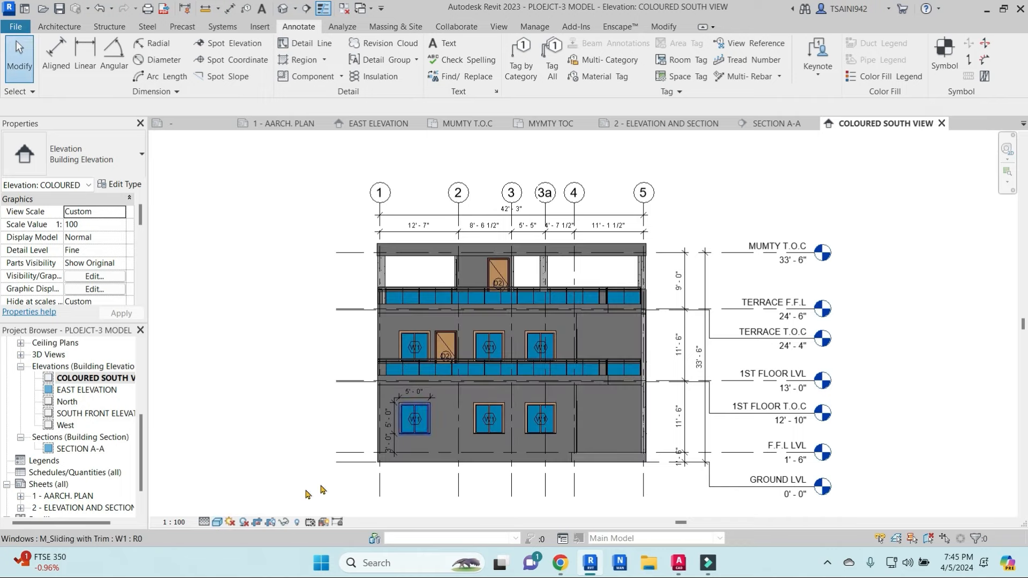
click(217, 522)
click(251, 494)
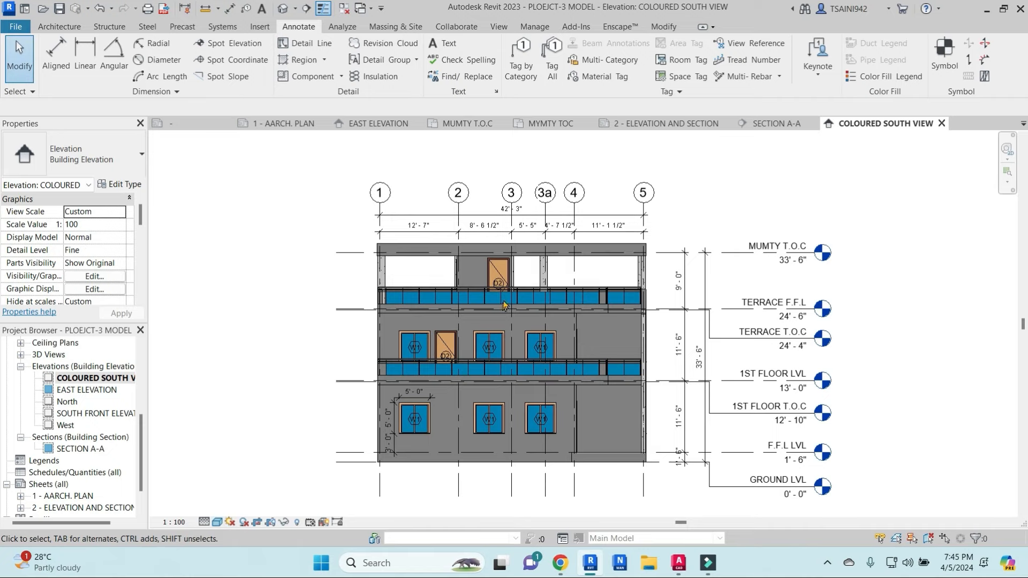
Step: Add a two-line text note reading 900MM HIGH GLASS RAILING with a leader pointing to the terrace railing
click(447, 47)
scroll(340, 297, up, 2)
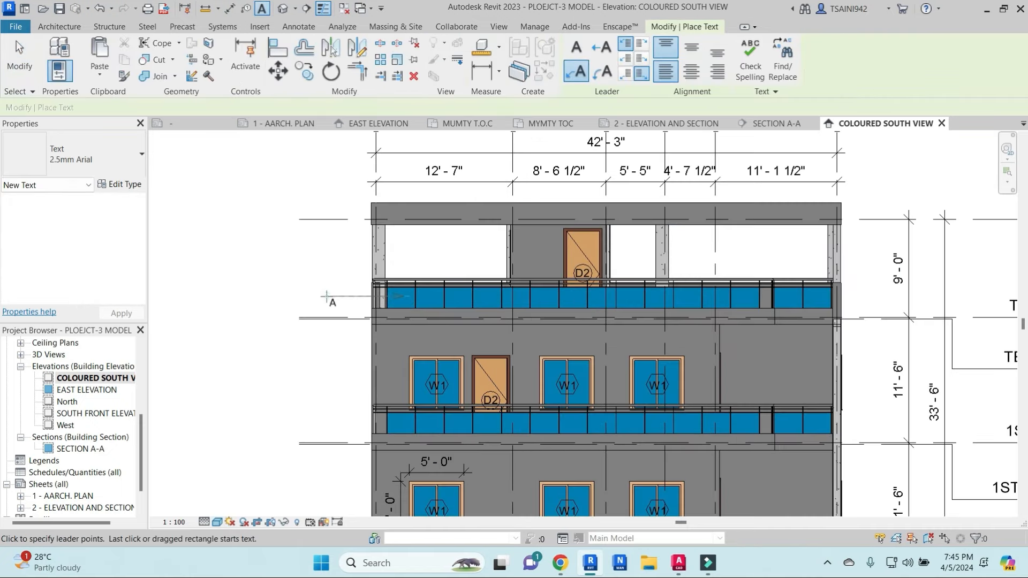
text(900MM HIGH GLASS RAILING)
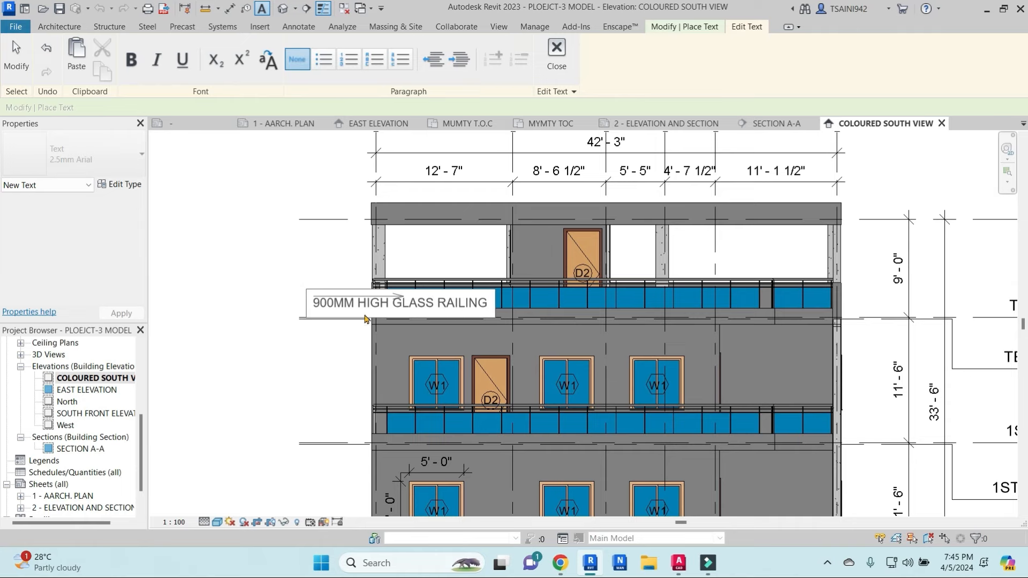
key(Return)
click(305, 235)
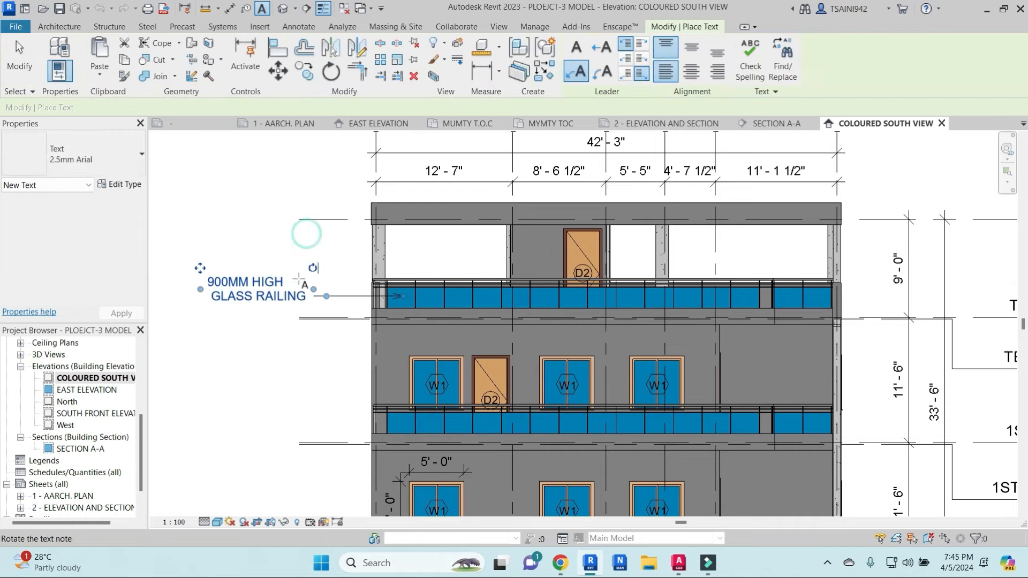
Step: Add a WOODEN WINDOW text note with a leader to the first-floor W1 window nearest grid 1, aligned under the railing note
middle_drag(546, 361, 577, 329)
click(572, 326)
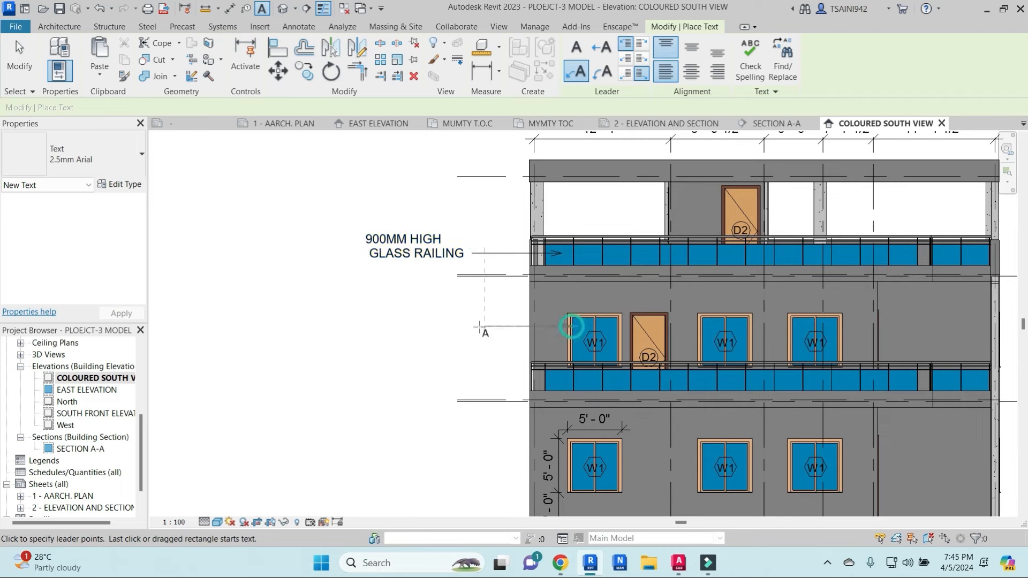
click(474, 325)
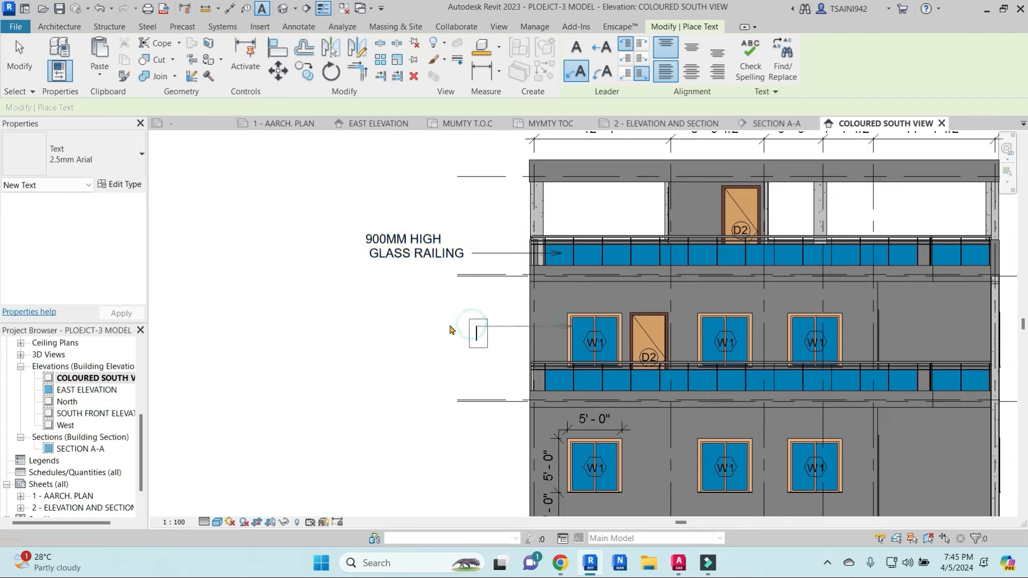
text(WOODEN W)
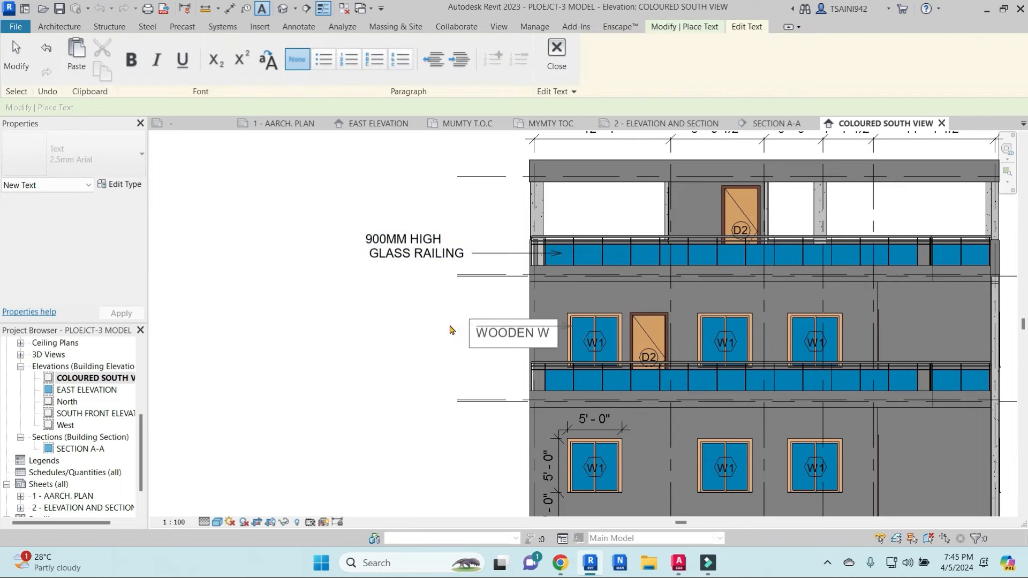
text(INDOW)
click(446, 328)
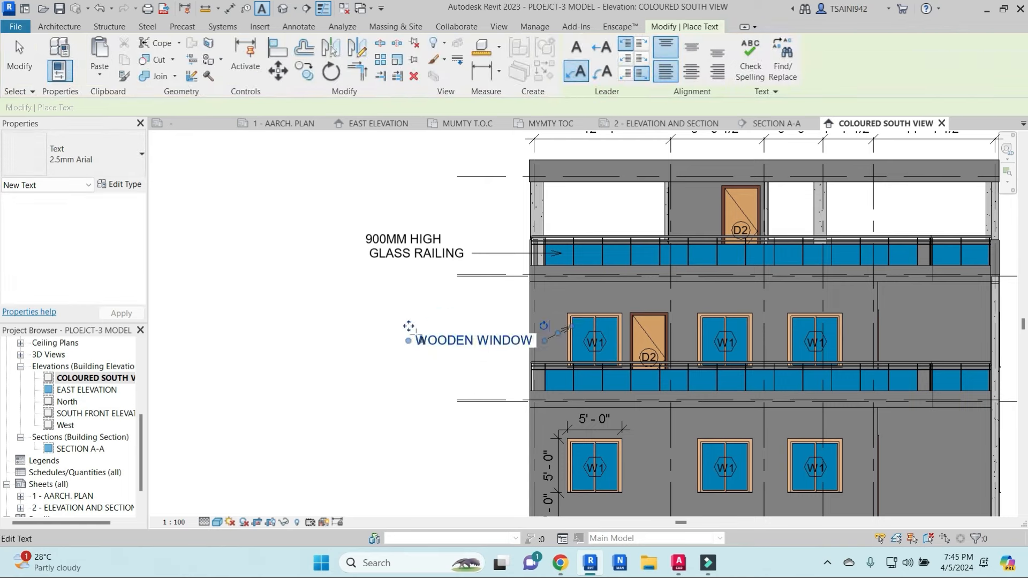
drag(411, 326, 360, 308)
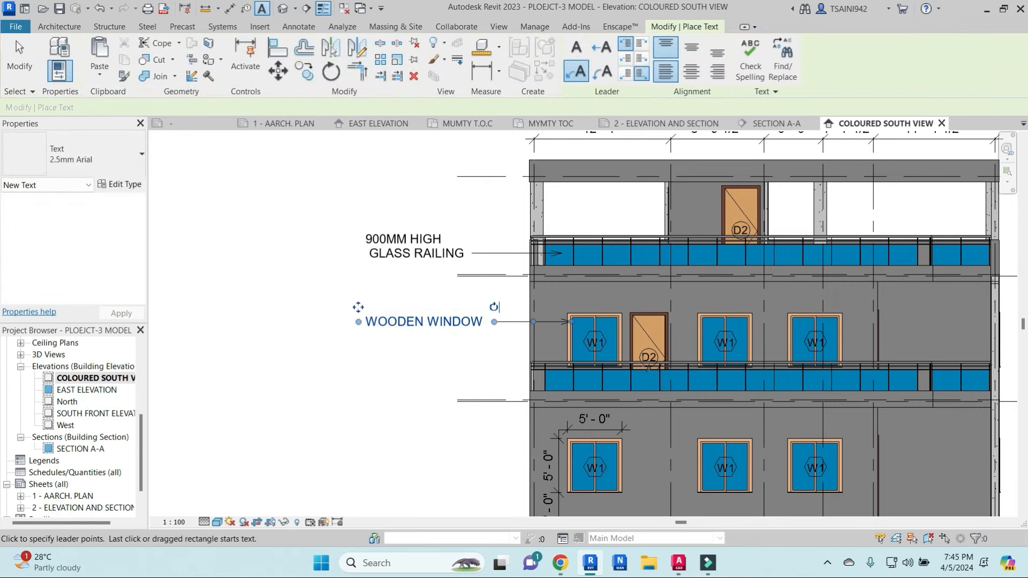
Step: Add a two-line text note BRICK WALL FINISH WITH C/S PLASTER with a leader to the ground-floor wall, aligned under the other notes
middle_drag(587, 432, 639, 351)
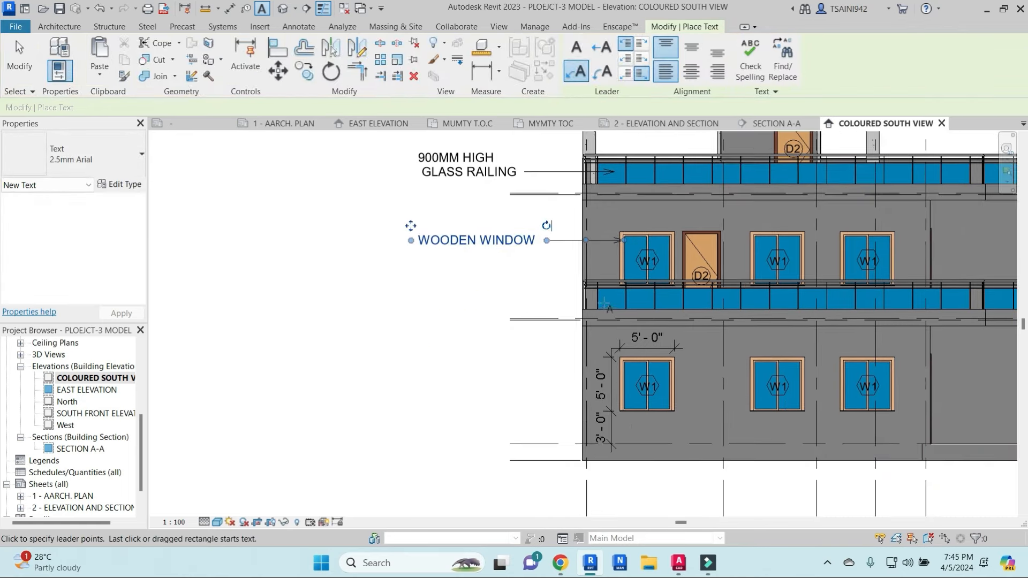
click(606, 337)
click(476, 337)
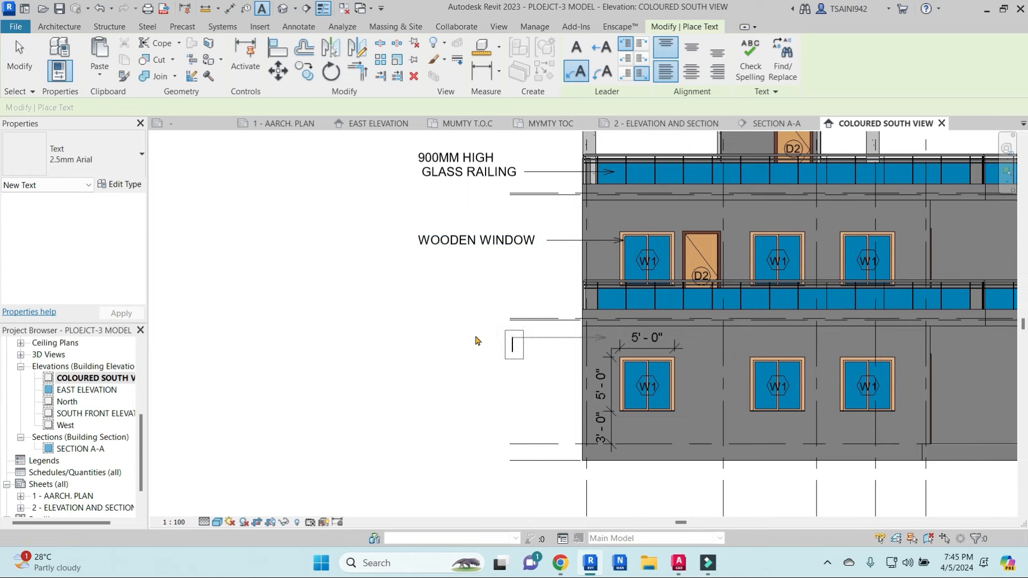
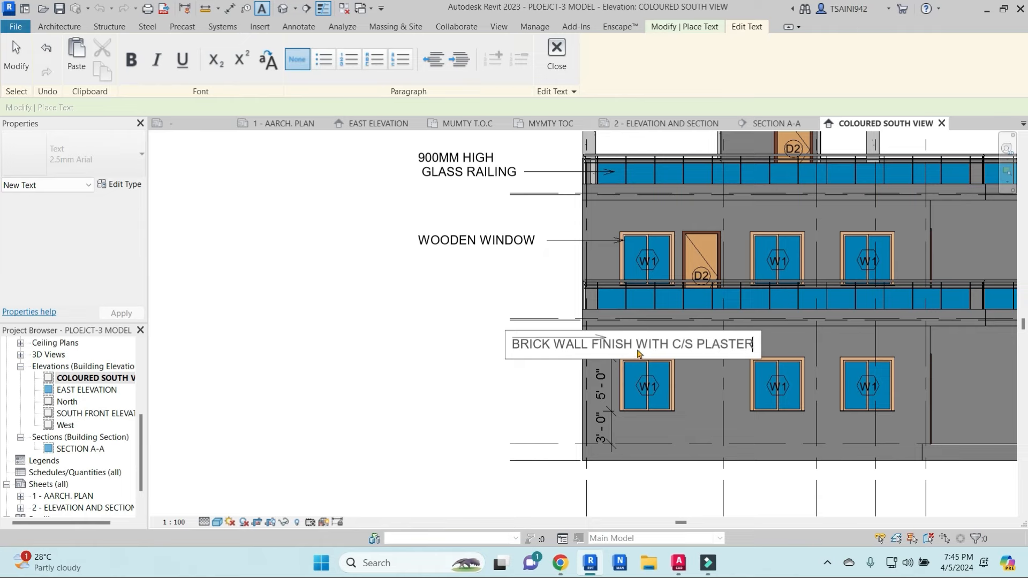
click(470, 420)
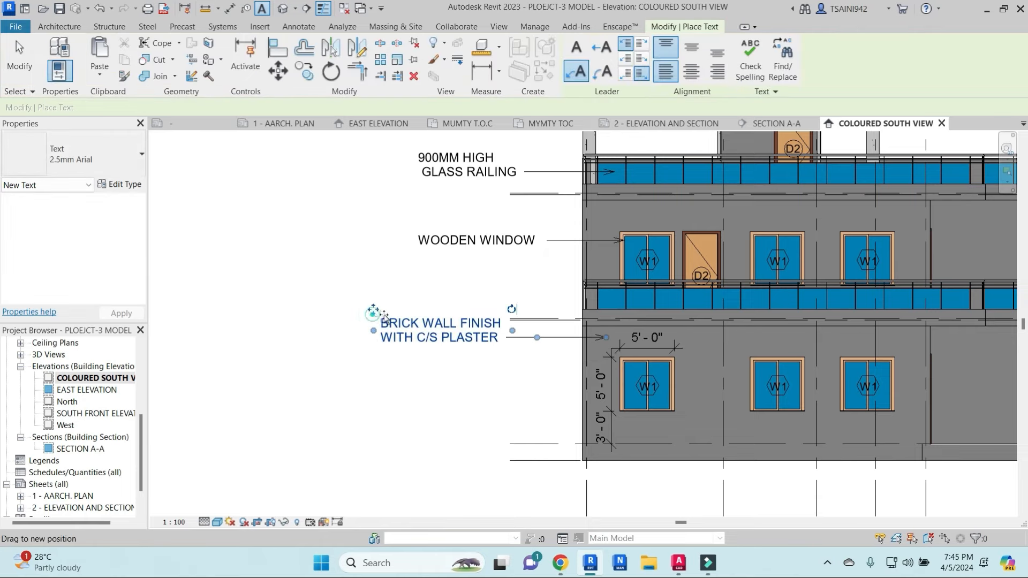
drag(374, 313, 409, 312)
scroll(473, 353, down, 3)
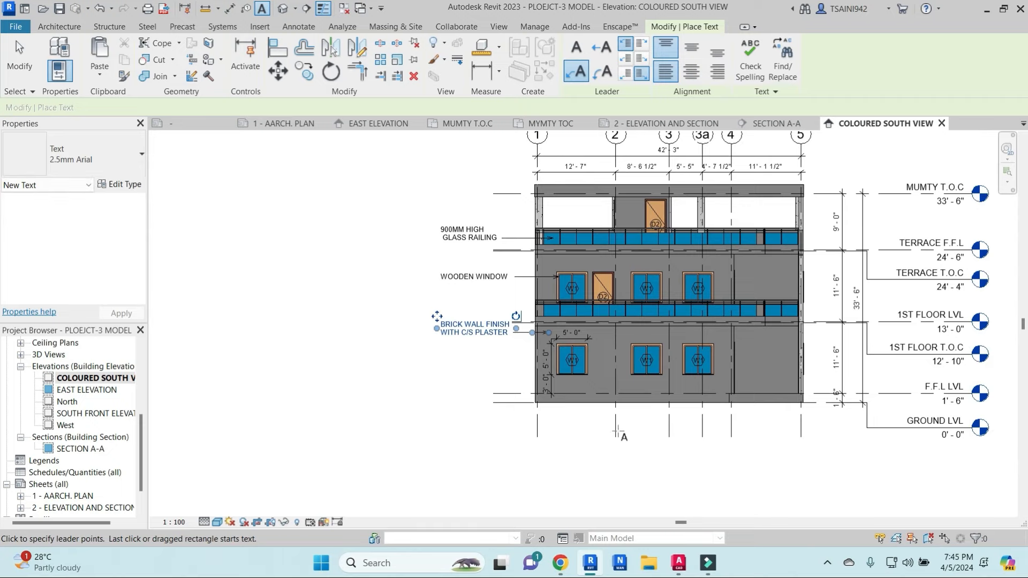
middle_drag(666, 479, 599, 490)
key(Escape)
key(Escape)
Step: Open the ELEVATION AND SECTION sheet and place the SOUTH FRONT ELEVATION view below Section A-A
scroll(87, 450, down, 1)
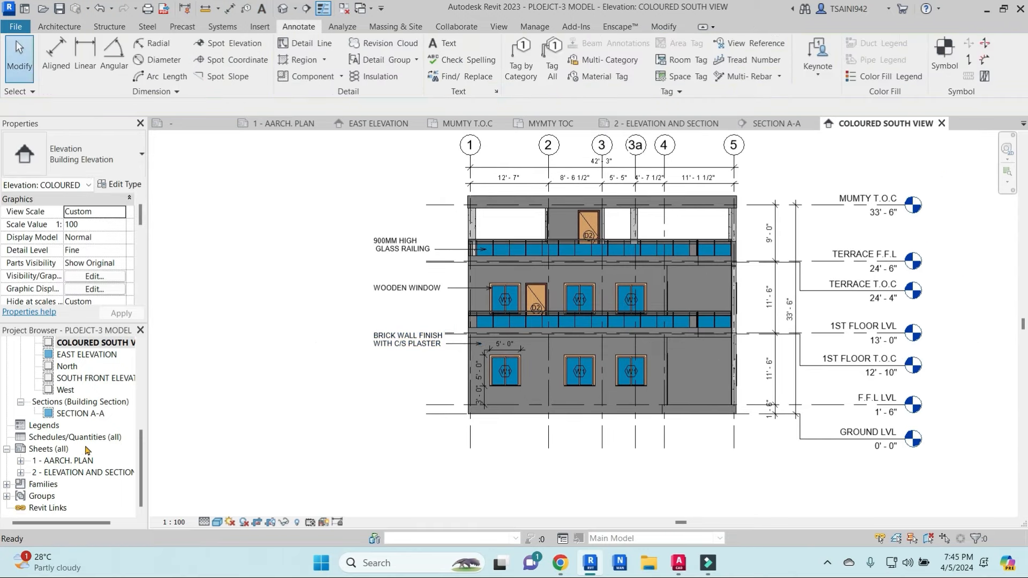
double_click(64, 472)
scroll(80, 366, up, 1)
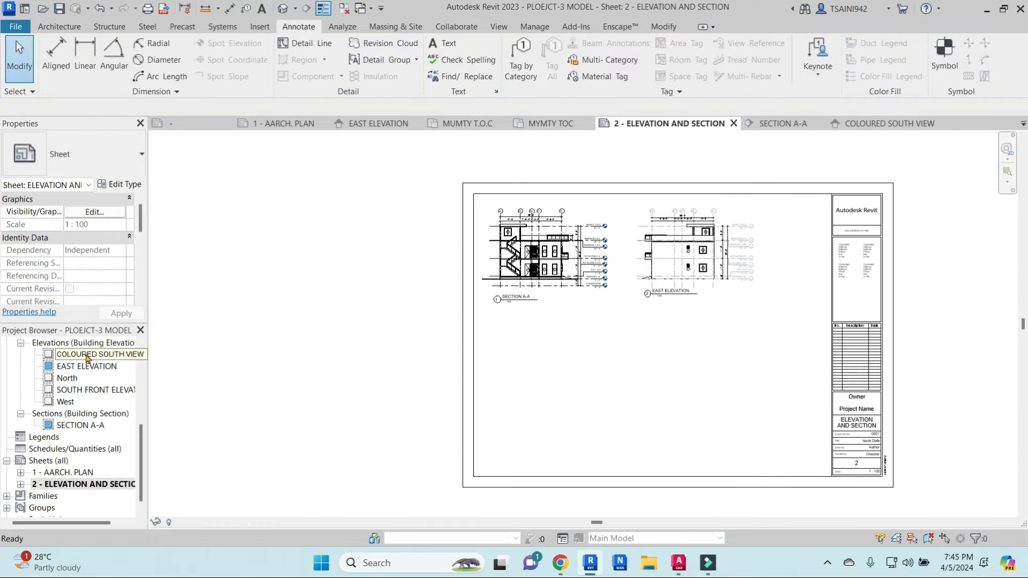
drag(76, 368, 525, 356)
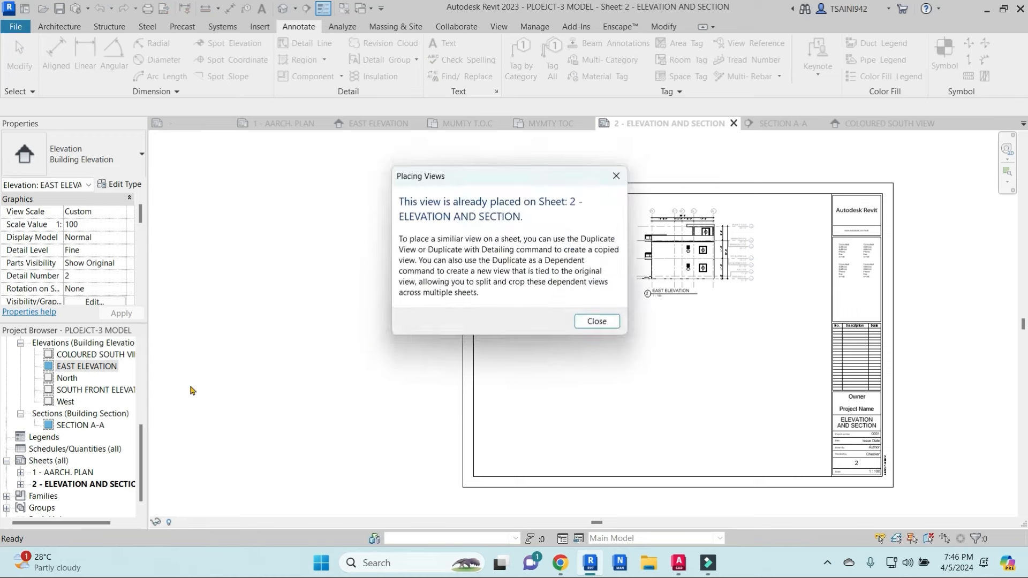
key(Return)
drag(83, 390, 628, 380)
click(560, 378)
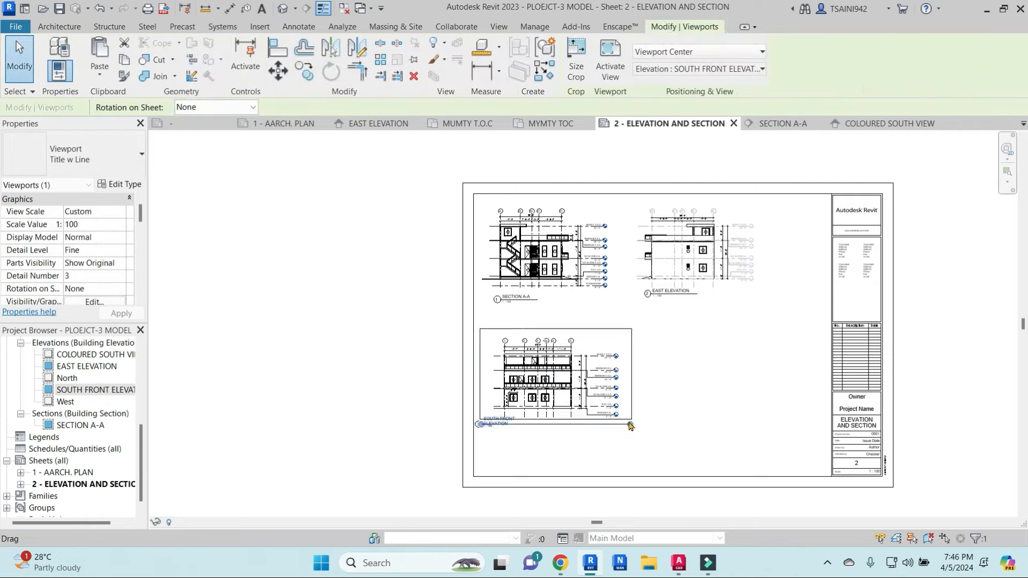
Step: Shorten the title line of the SOUTH FRONT ELEVATION viewport
drag(635, 426, 532, 452)
scroll(500, 423, up, 5)
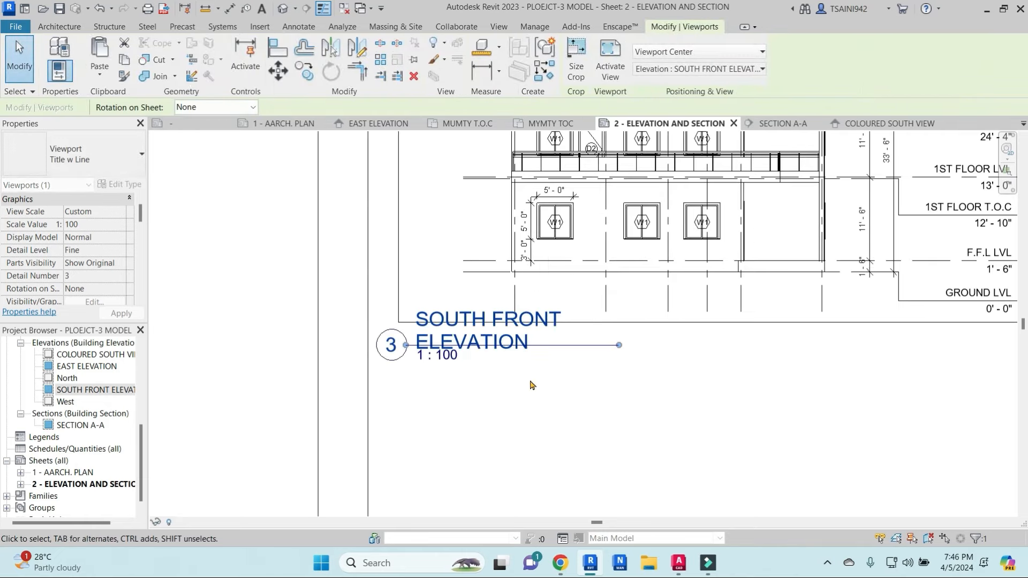
scroll(510, 328, down, 5)
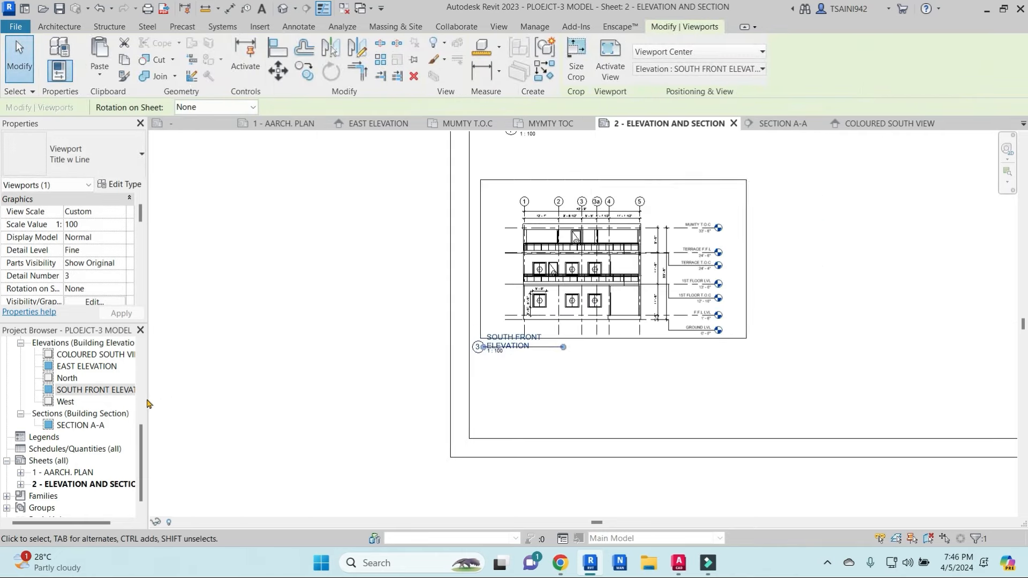
key(Escape)
Step: Place COLOURED SOUTH VIEW beneath the East Elevation, level with the SOUTH FRONT ELEVATION viewport, and shorten its title line
click(86, 354)
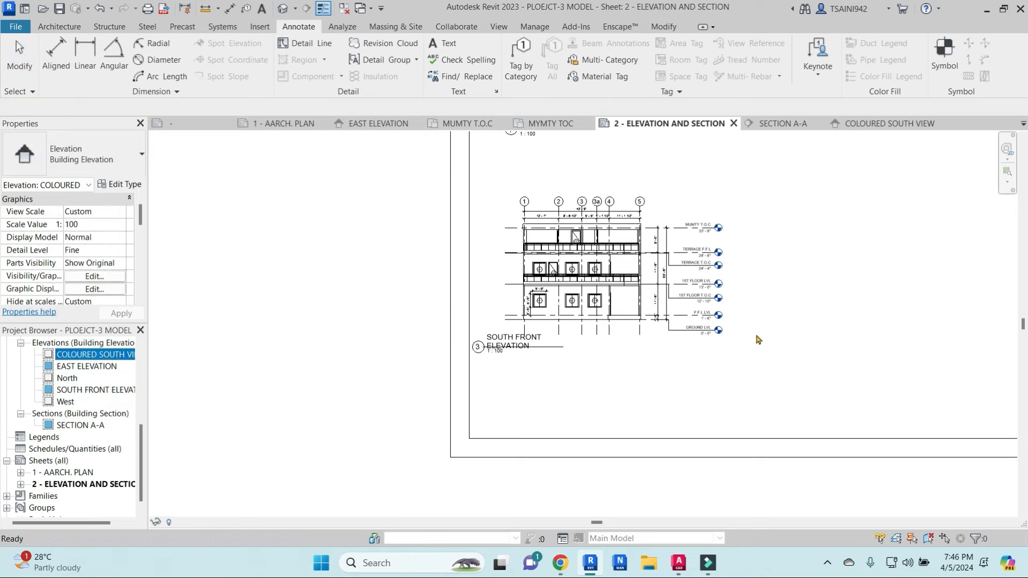
drag(817, 324, 838, 317)
scroll(750, 343, down, 3)
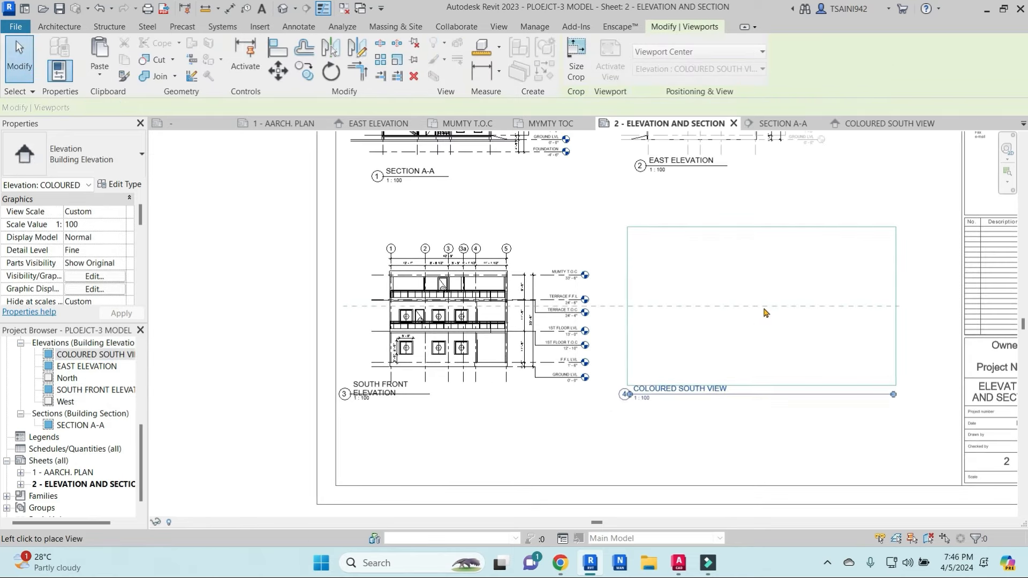
click(764, 310)
click(766, 395)
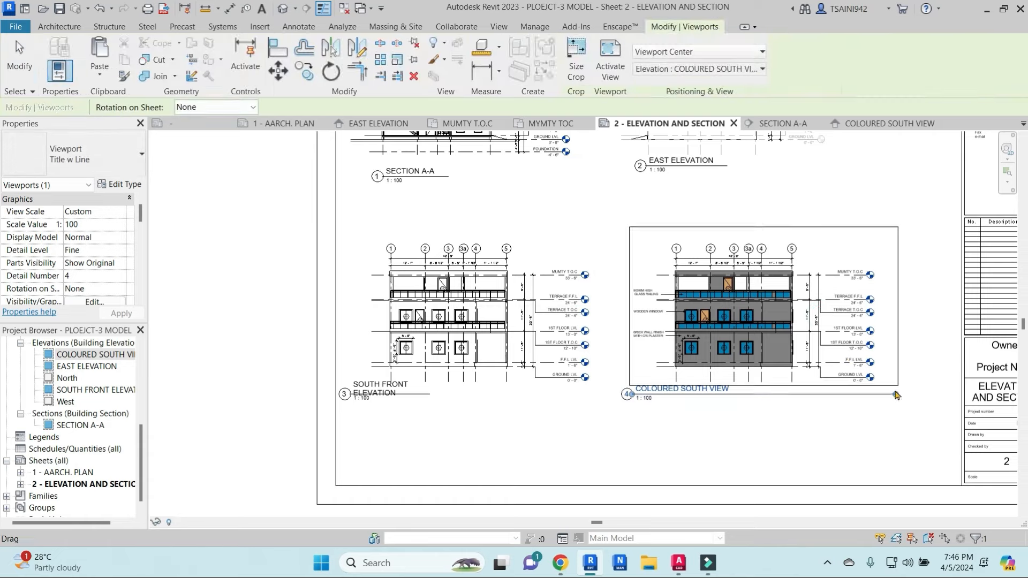
click(745, 423)
scroll(782, 425, down, 3)
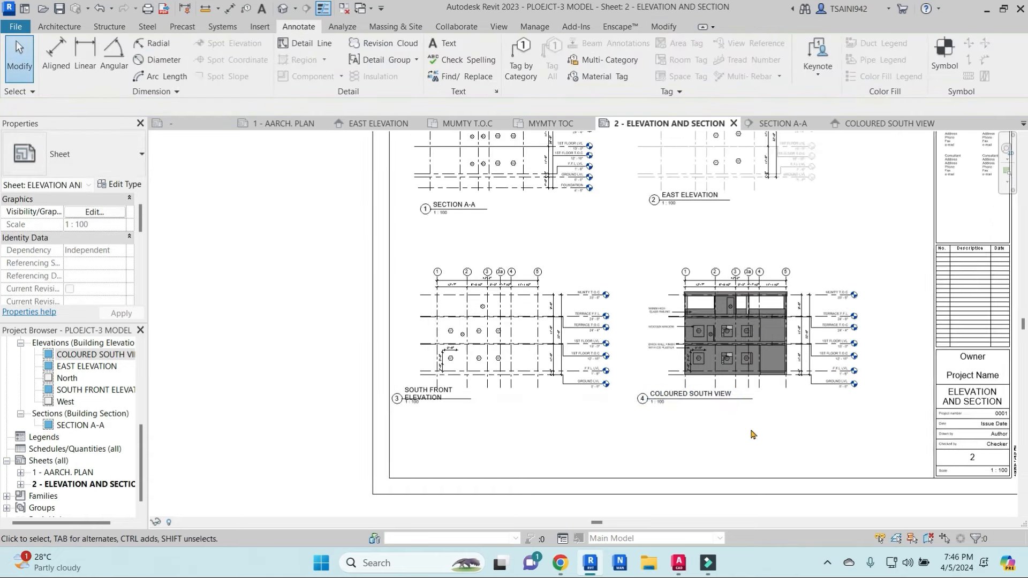
Step: Lengthen the title line of the SOUTH FRONT ELEVATION viewport
click(585, 332)
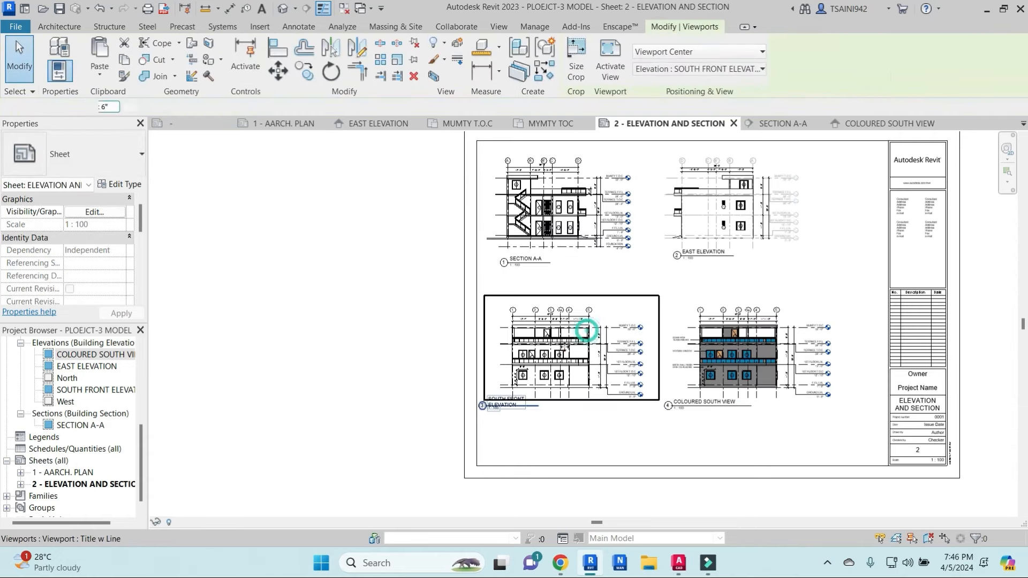
key(Escape)
scroll(533, 400, up, 5)
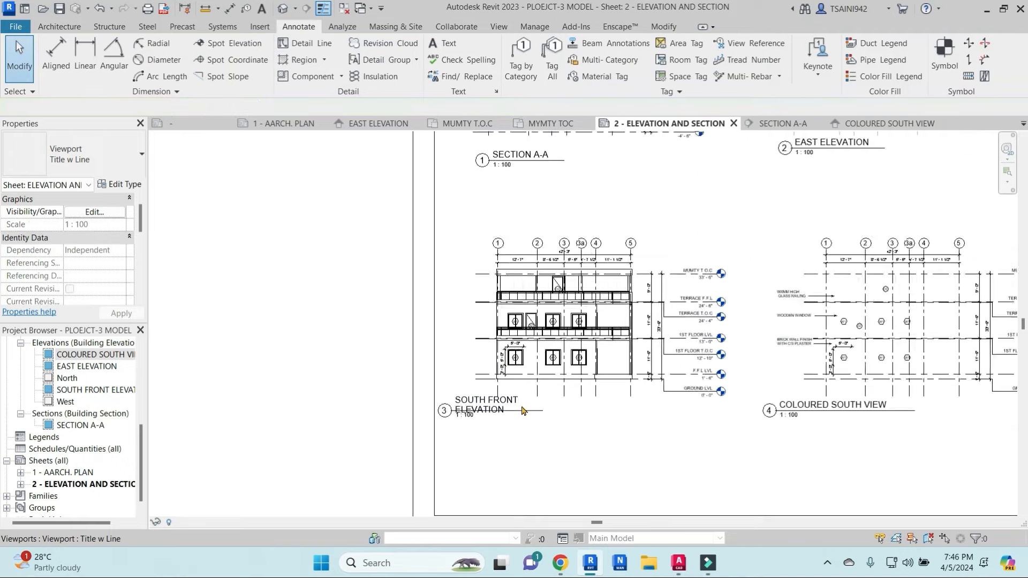
click(539, 403)
click(579, 298)
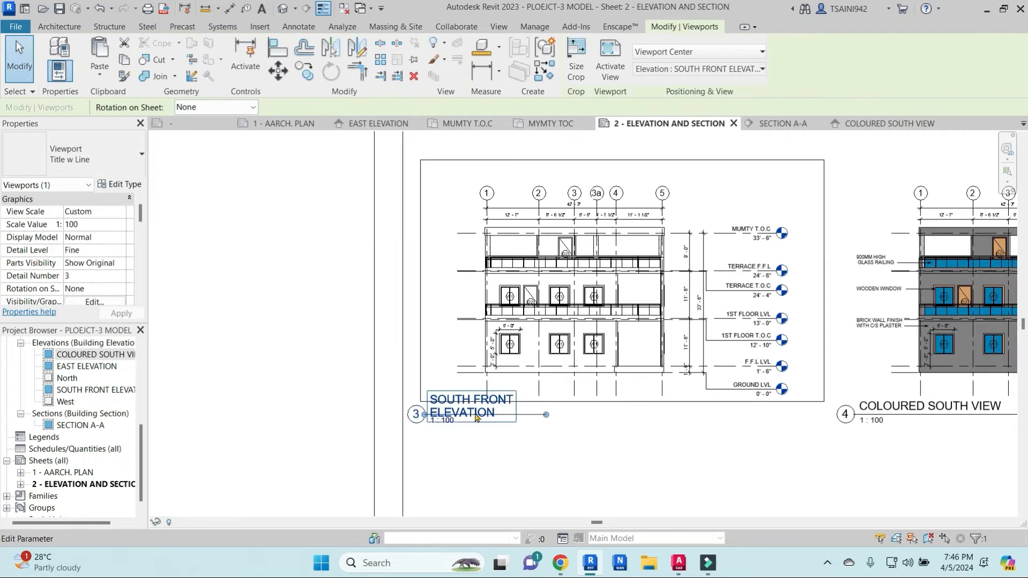
drag(545, 415, 615, 424)
key(Escape)
scroll(547, 235, down, 5)
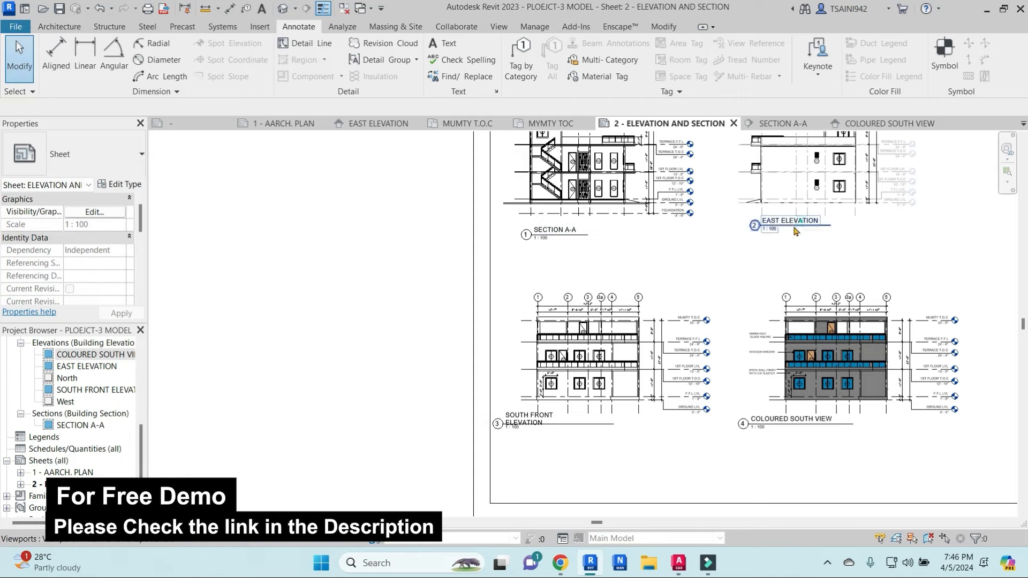
Step: Reposition the EAST ELEVATION, SOUTH FRONT ELEVATION and COLOURED SOUTH VIEW titles so all four view titles line up in rows and columns
click(794, 231)
drag(794, 231, 794, 241)
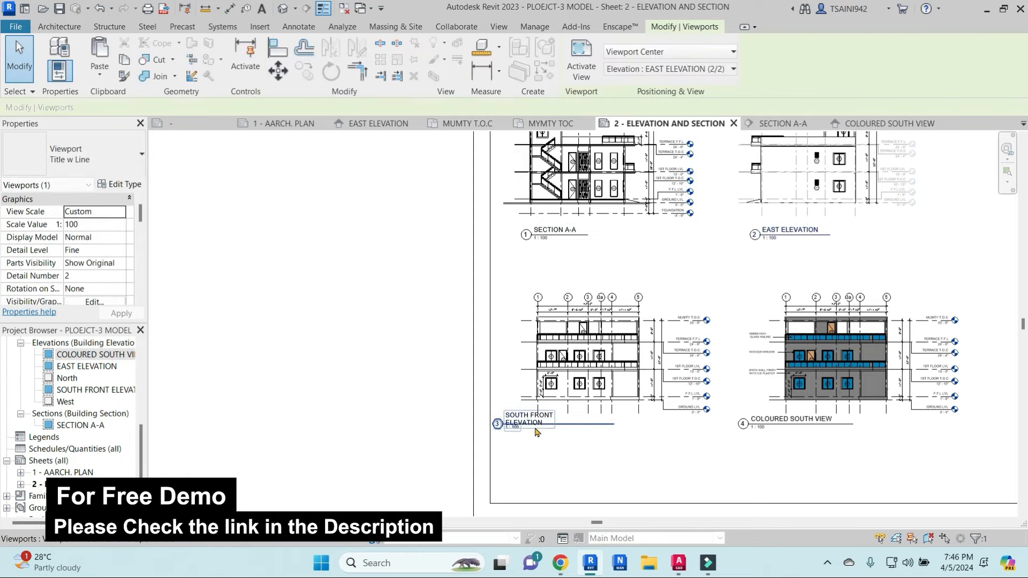
drag(521, 423, 555, 430)
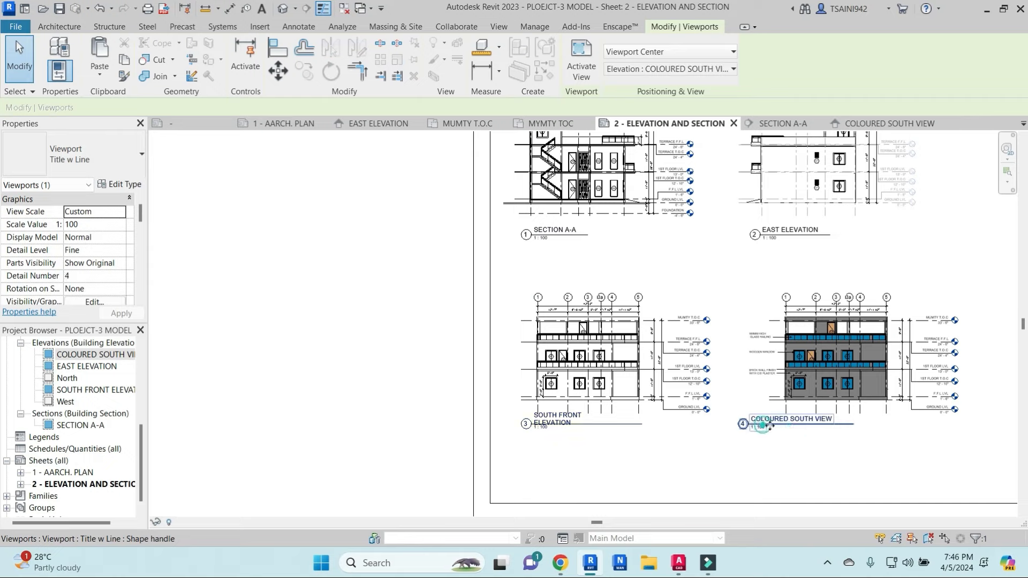
drag(767, 425, 779, 426)
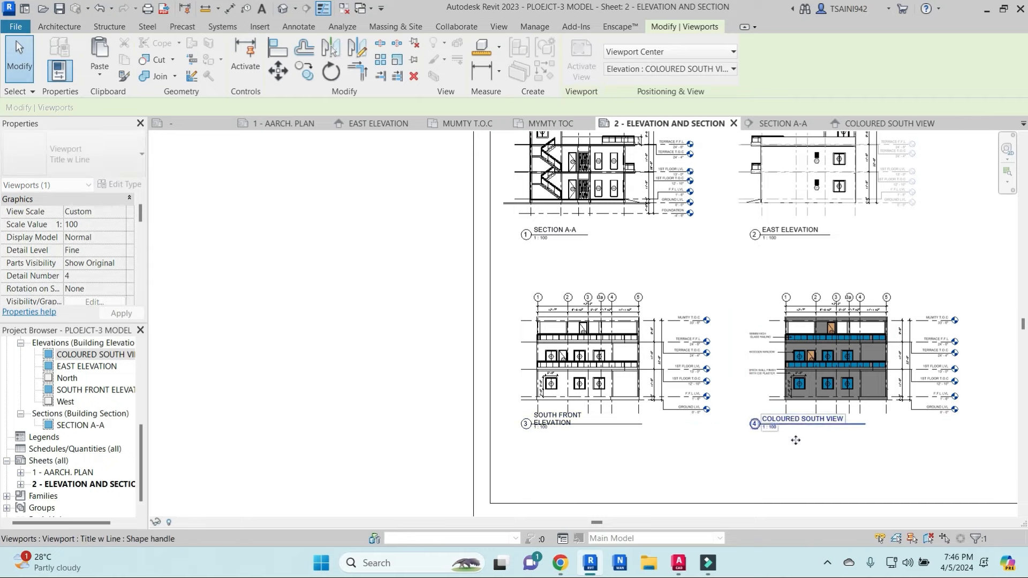
click(662, 466)
Step: Find the M_View Title annotation symbol family in the project and open it for editing
scroll(554, 424, up, 3)
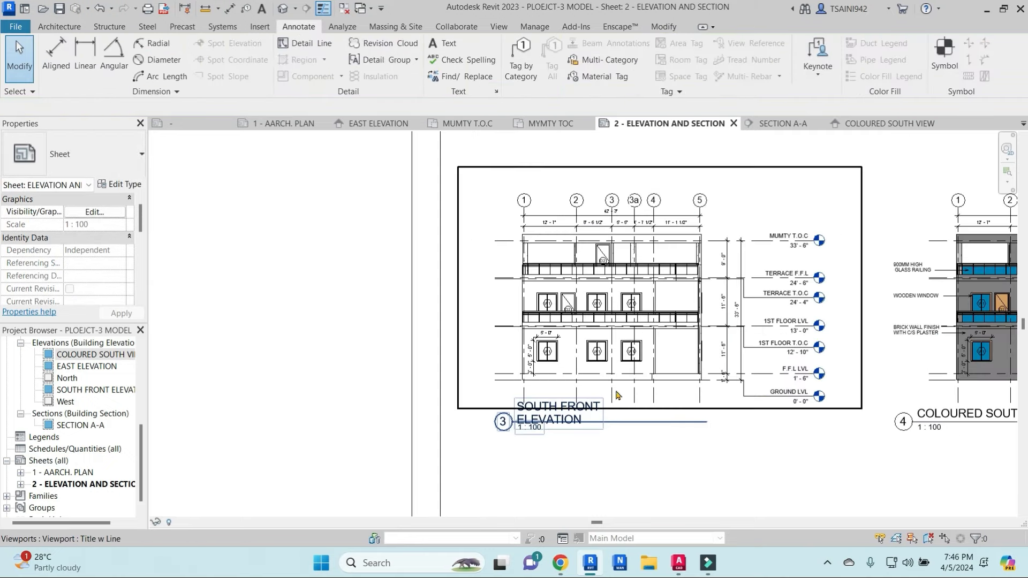
click(569, 420)
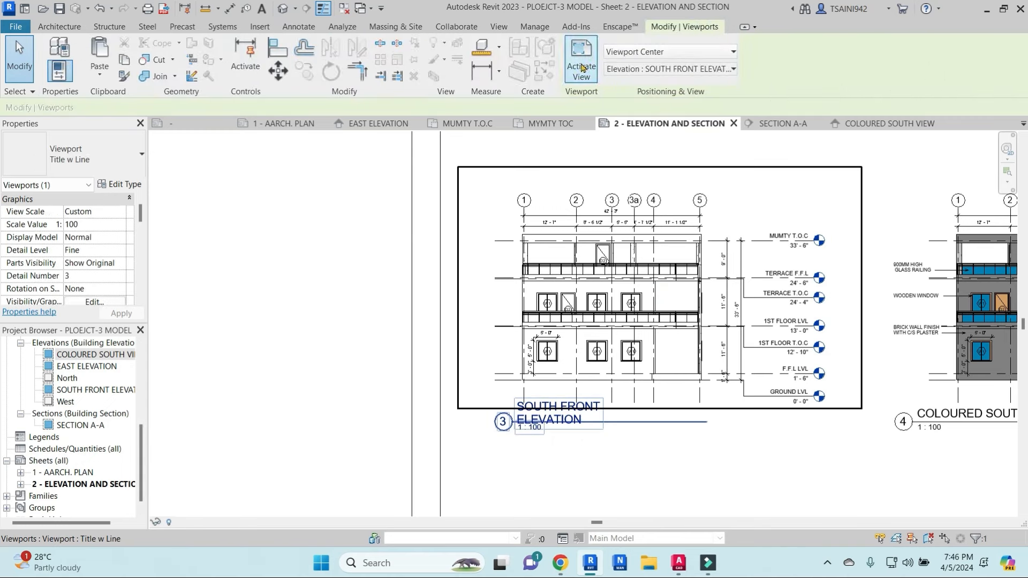
drag(142, 451, 142, 476)
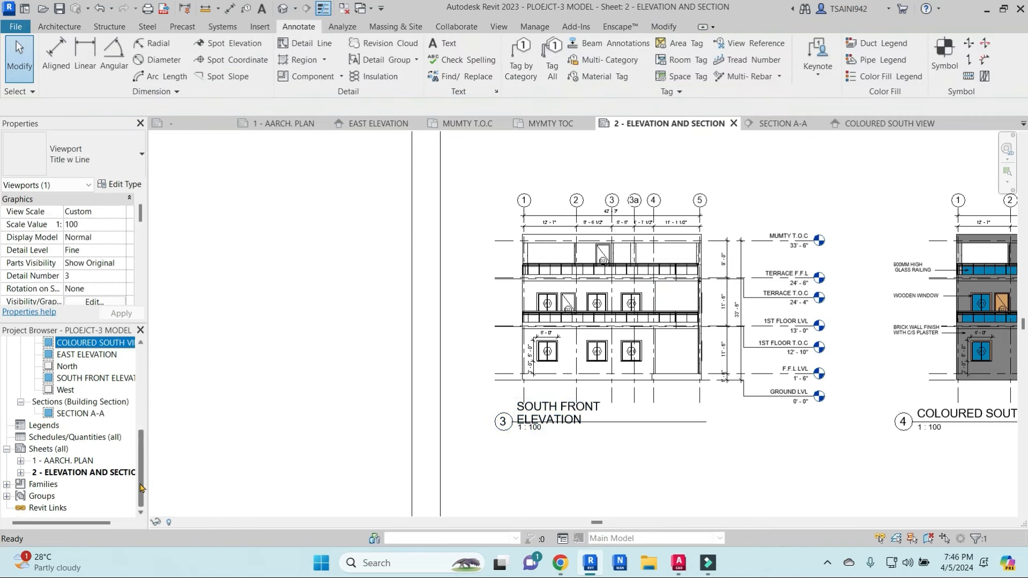
click(6, 485)
click(21, 367)
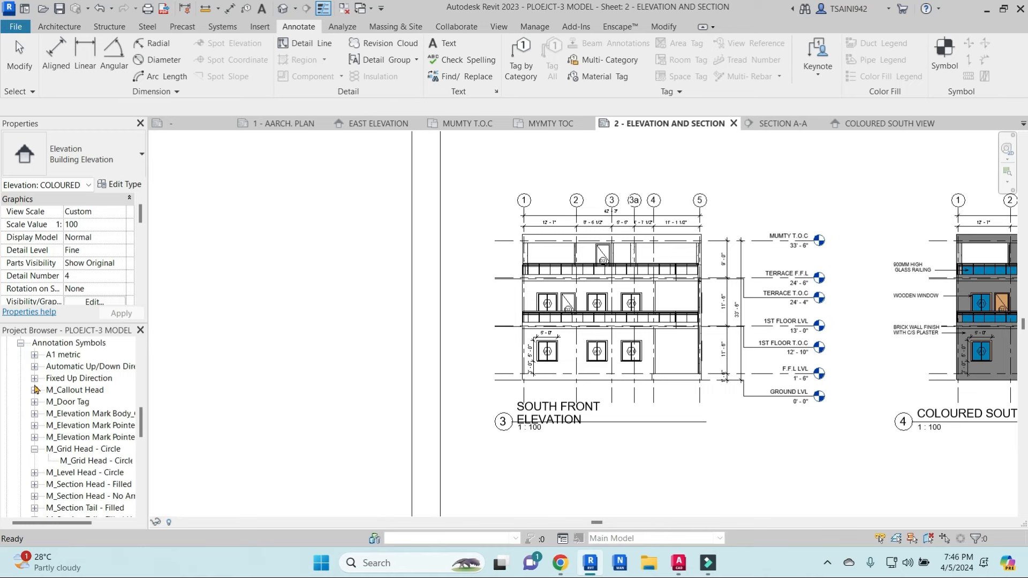
scroll(42, 428, down, 3)
click(49, 475)
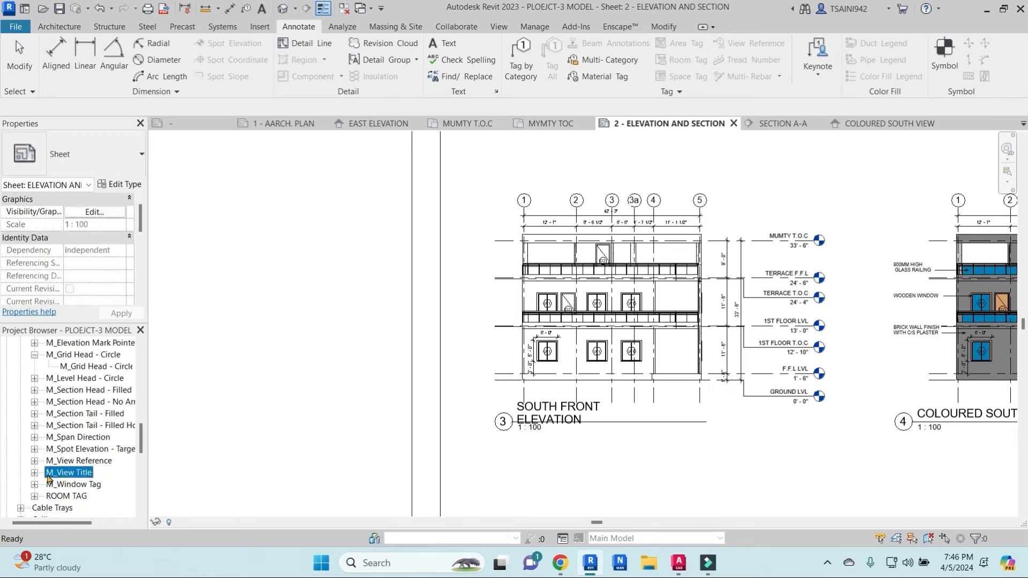
click(34, 476)
click(80, 484)
right_click(81, 474)
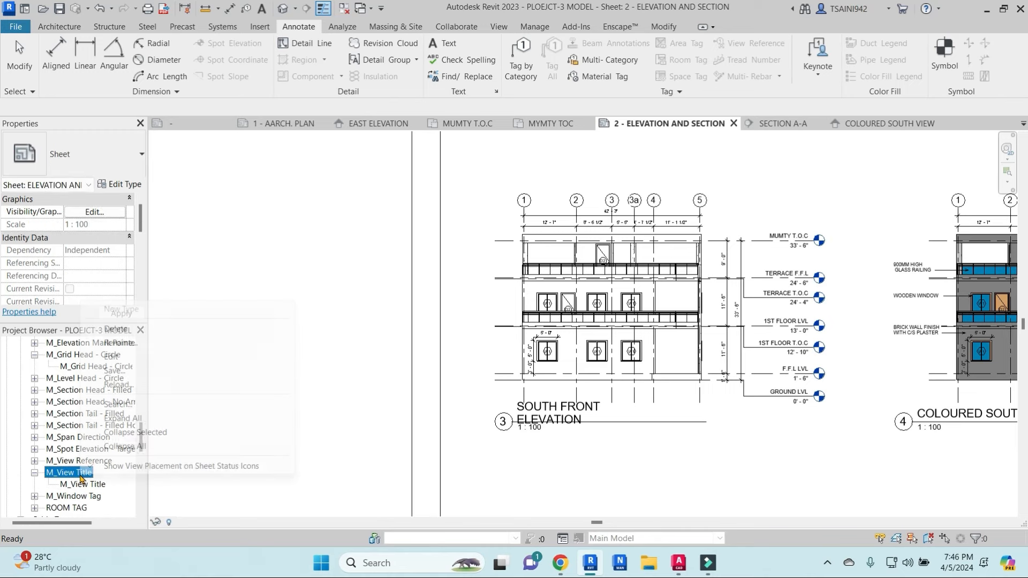
click(134, 356)
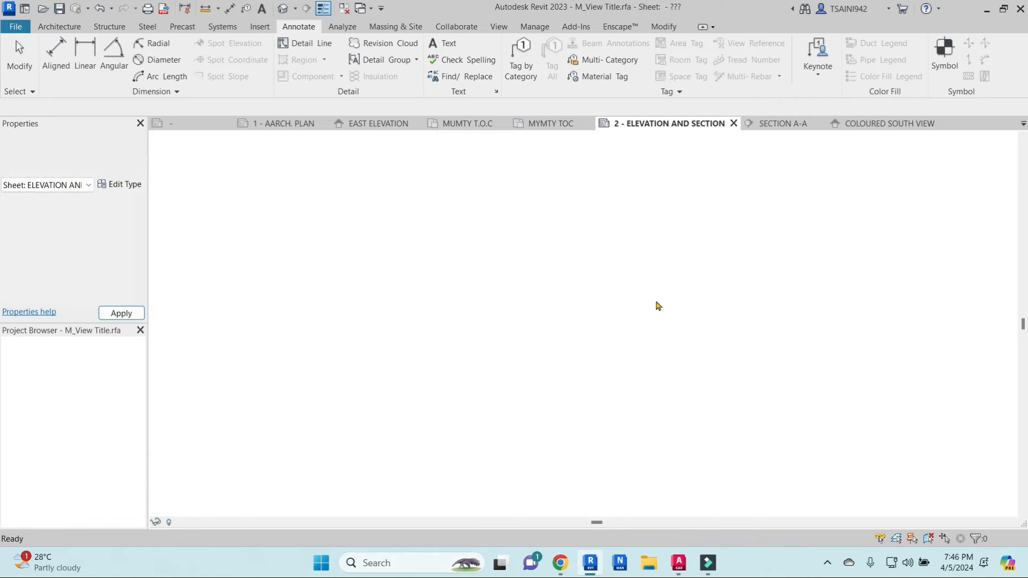
Step: Widen the View Name label in the title family and load the family into PLOEJCT-3 MODEL.rvt
scroll(658, 305, down, 2)
click(592, 302)
scroll(621, 305, down, 2)
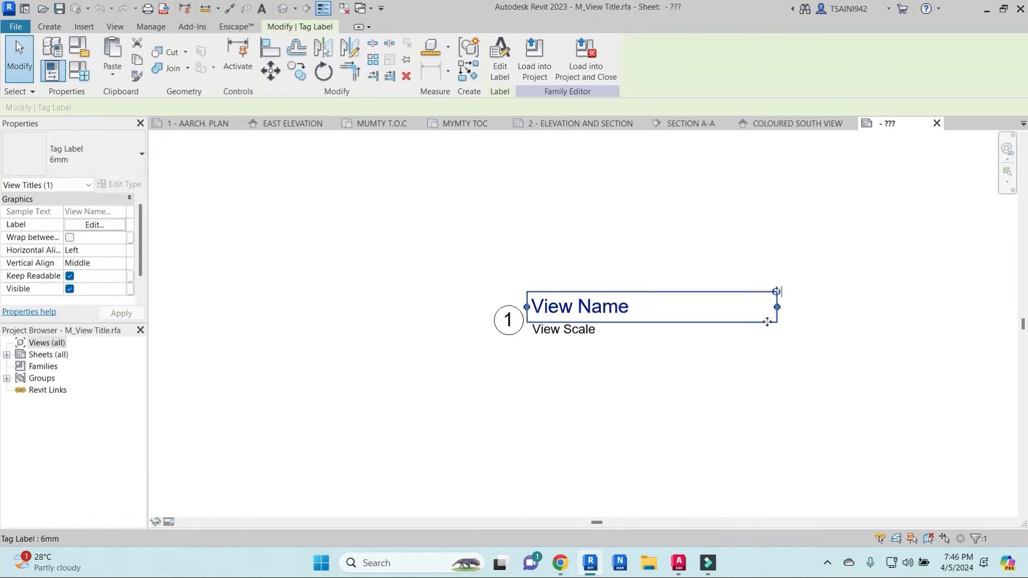
drag(783, 312, 935, 307)
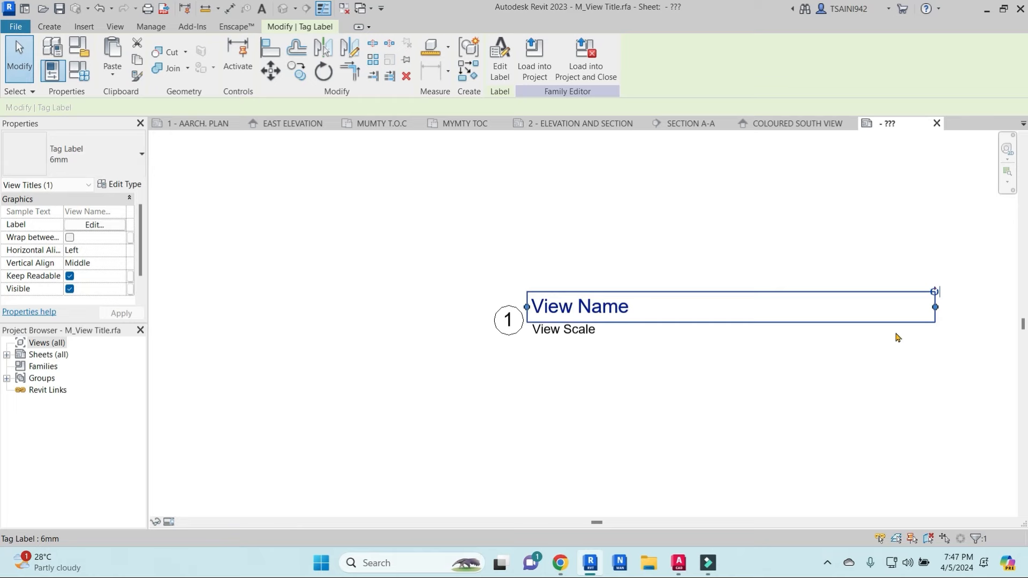
click(538, 59)
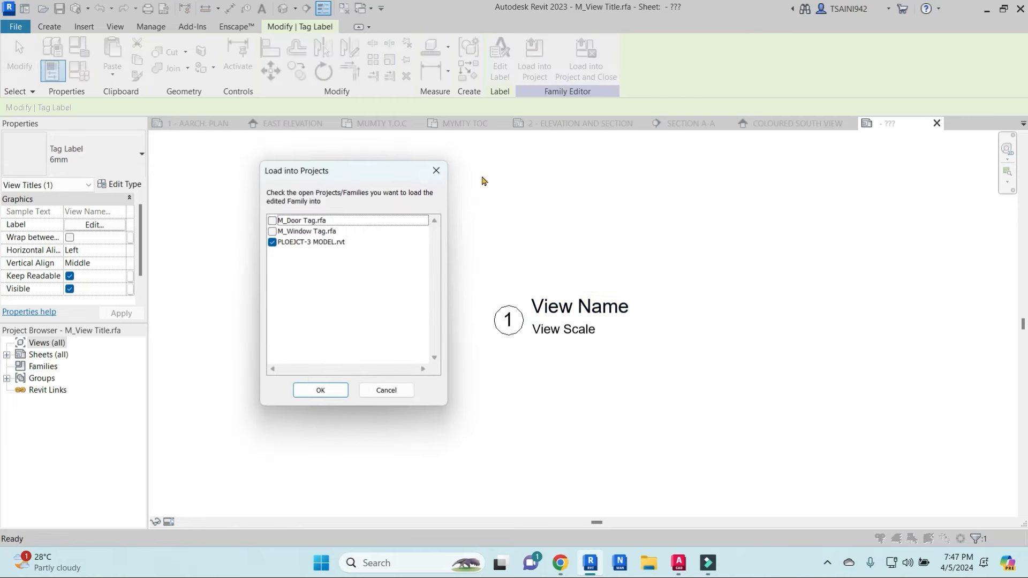
click(316, 391)
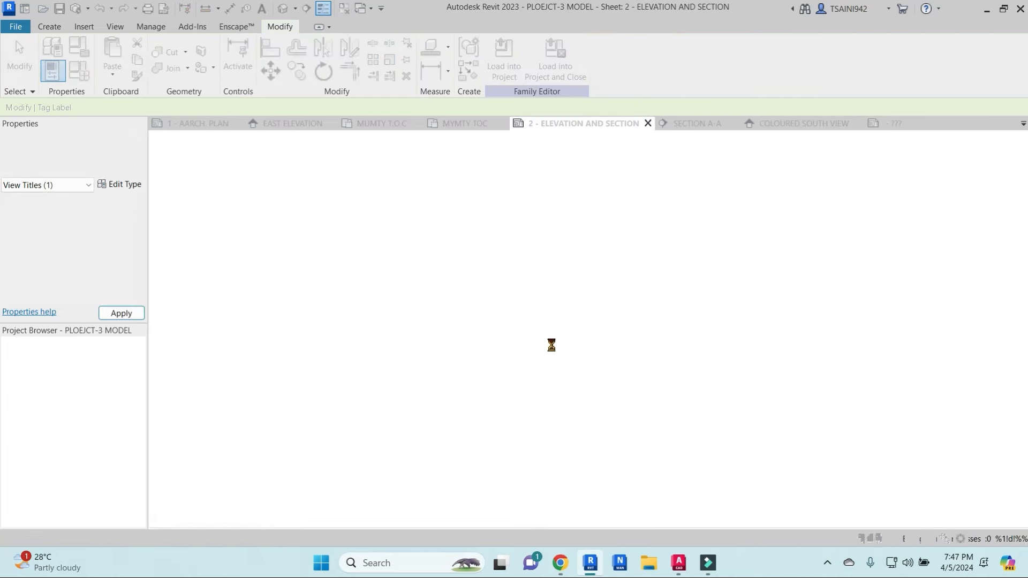
click(580, 271)
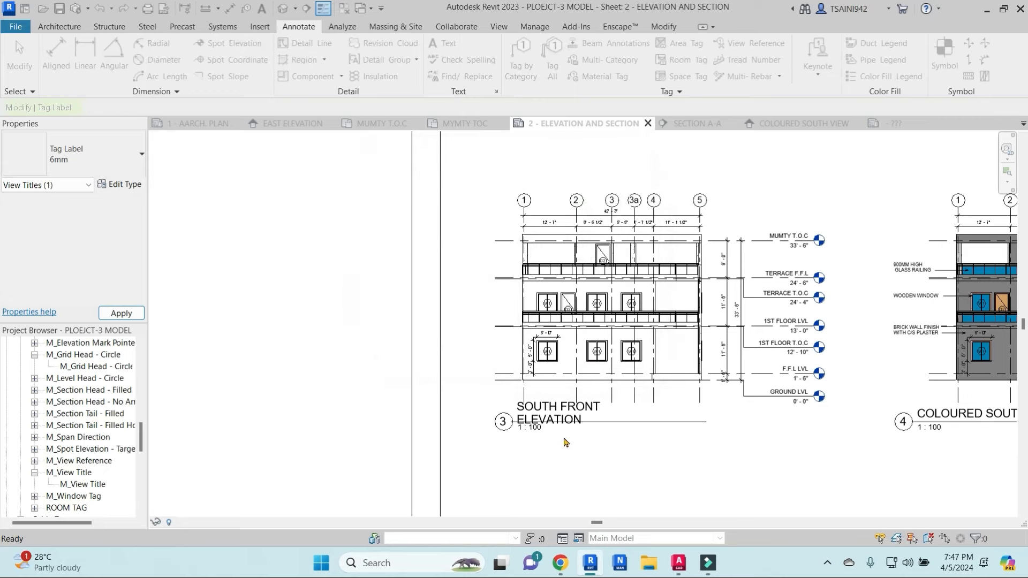
Step: Nudge the EAST ELEVATION and COLOURED SOUTH VIEW viewports together to the left on the sheet
scroll(686, 388, down, 3)
middle_drag(757, 436, 542, 436)
middle_drag(861, 305, 882, 349)
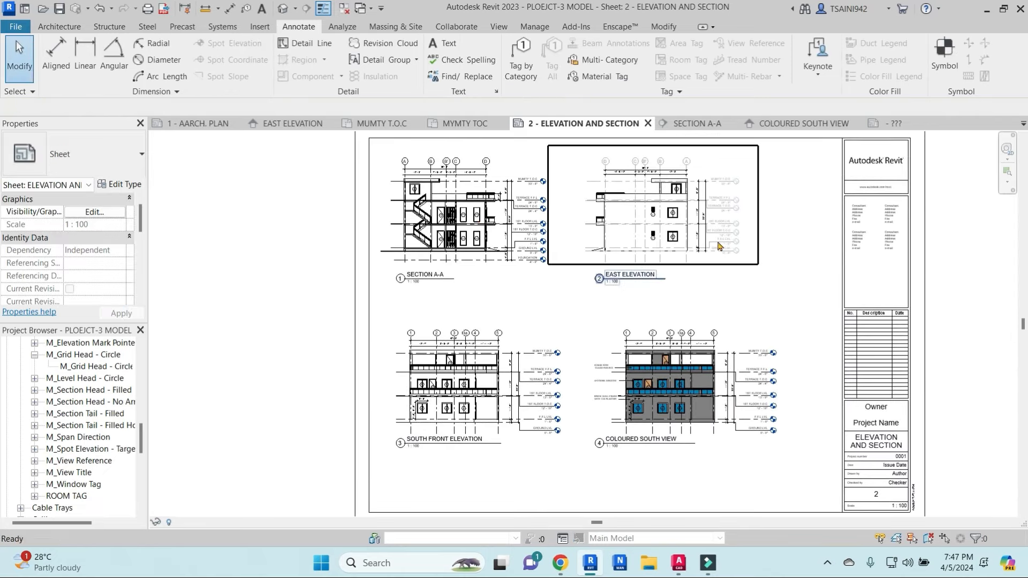
click(702, 209)
ctrl+click(687, 374)
key(Left)
key(Left)
key(Left)
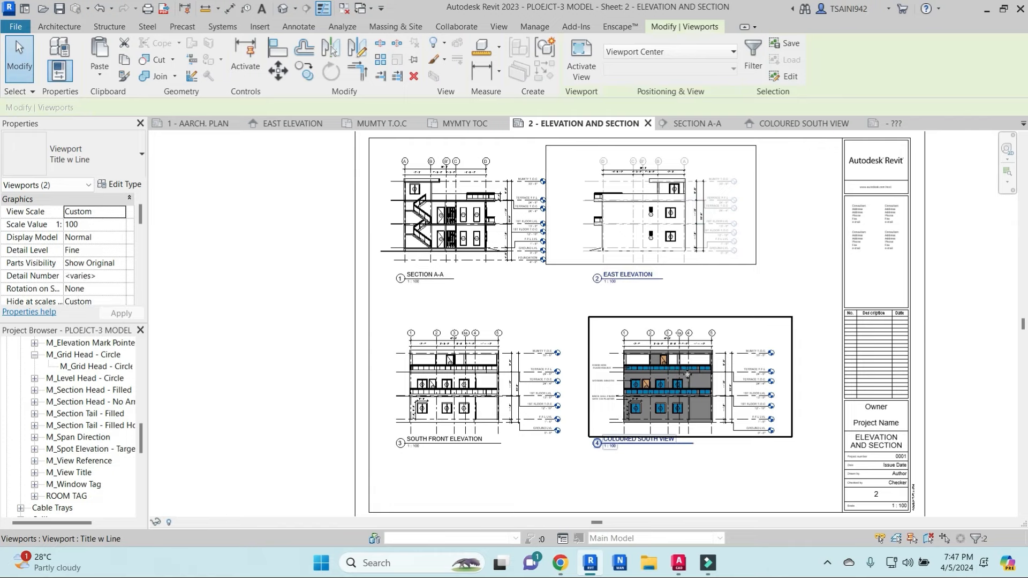
key(Left)
key(Left)
key(Left)
key(Left)
key(Escape)
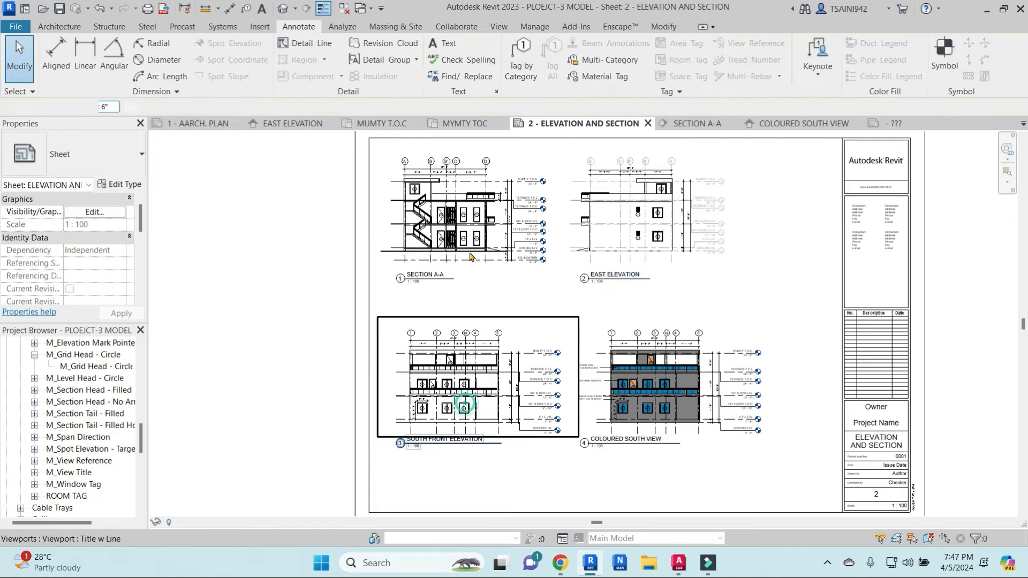
Step: Nudge the SECTION A-A and SOUTH FRONT ELEVATION viewports together to the left, towards the sheet border
click(459, 404)
ctrl+click(471, 231)
key(Left)
key(Left)
key(Left)
key(Left)
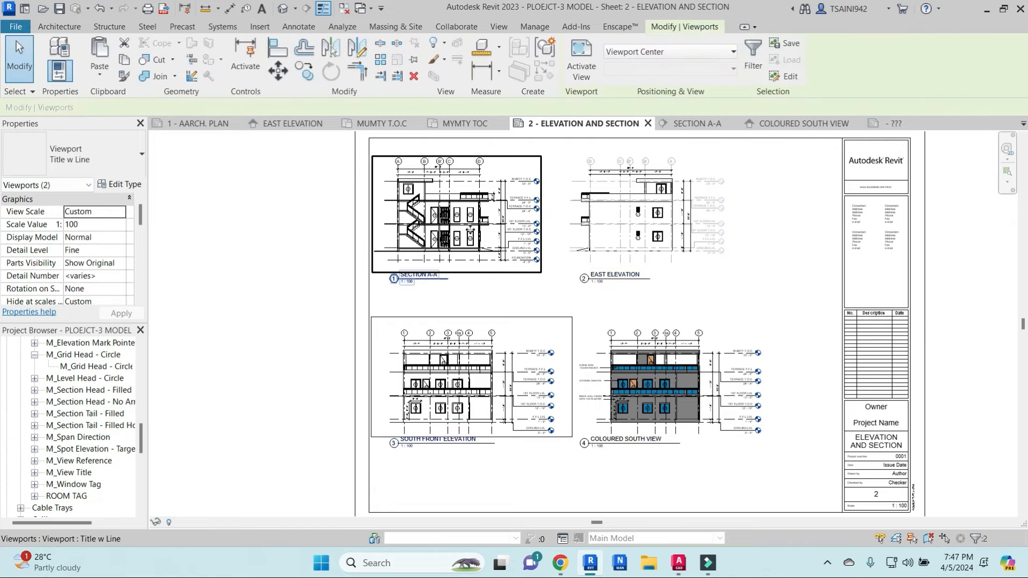
key(Escape)
Step: Shift the EAST ELEVATION and COLOURED SOUTH VIEW viewports slightly further left to tighten the gap between the columns
click(635, 185)
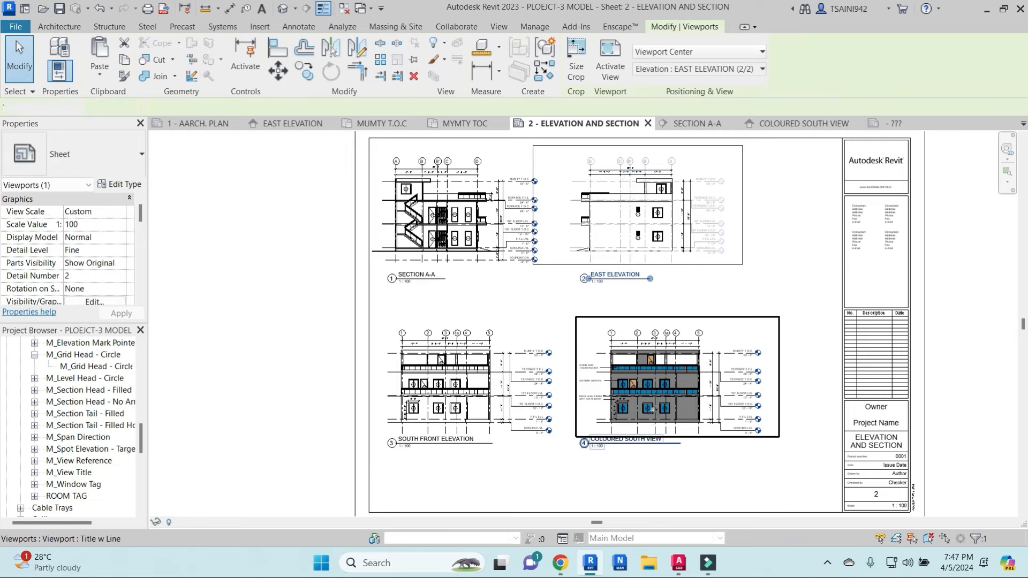
ctrl+click(652, 410)
key(Left)
key(Left)
key(Escape)
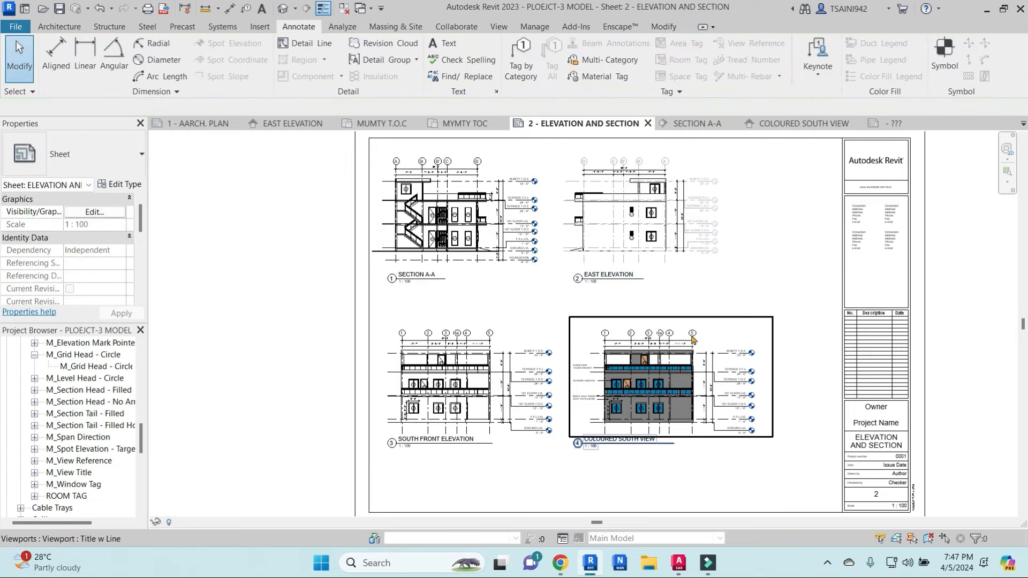
Step: Draw thin detail lines dividing the sheet: a vertical one between the two view columns and a horizontal one between the two rows
click(324, 50)
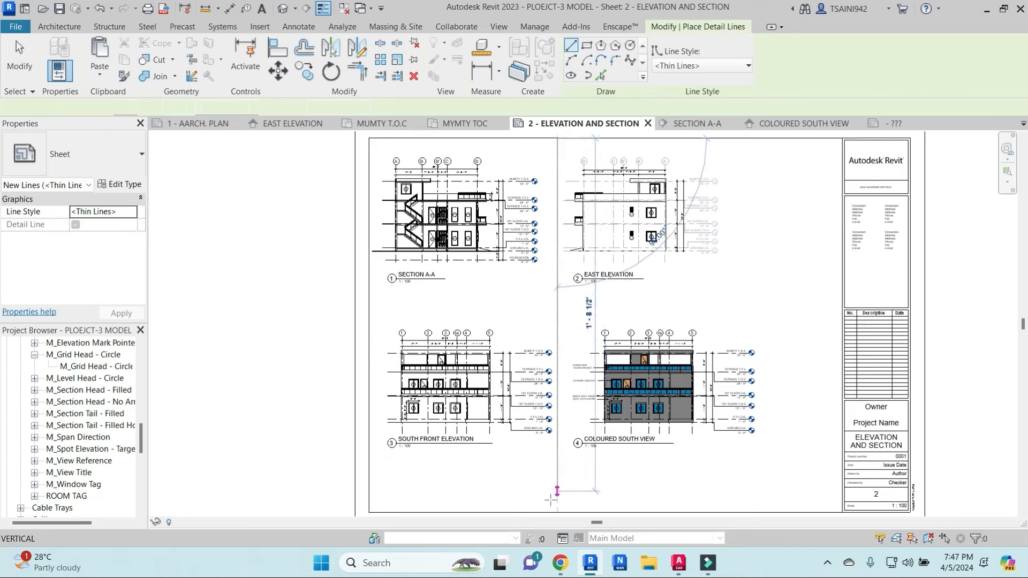
click(557, 509)
key(Escape)
click(368, 306)
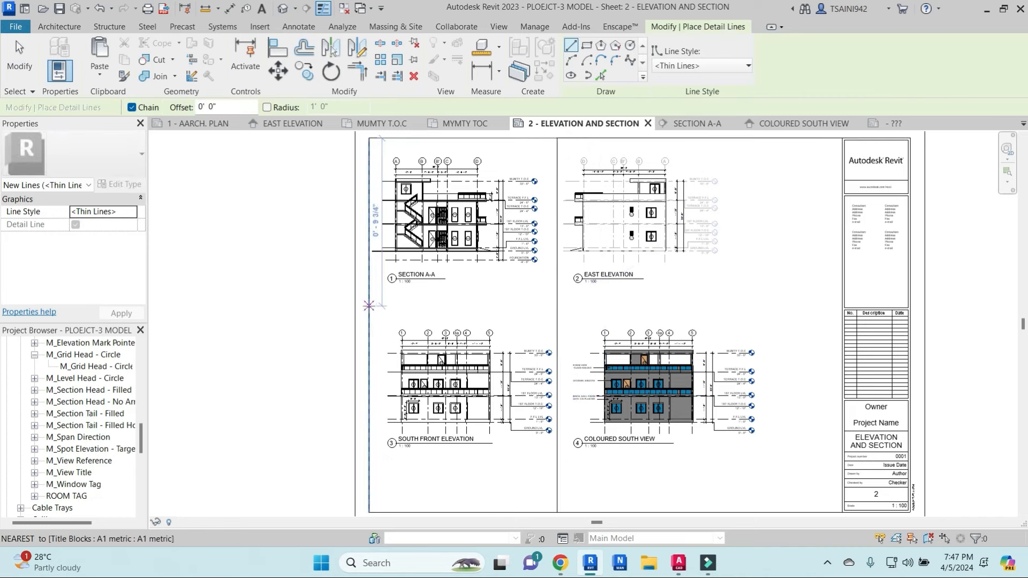
click(842, 306)
key(Escape)
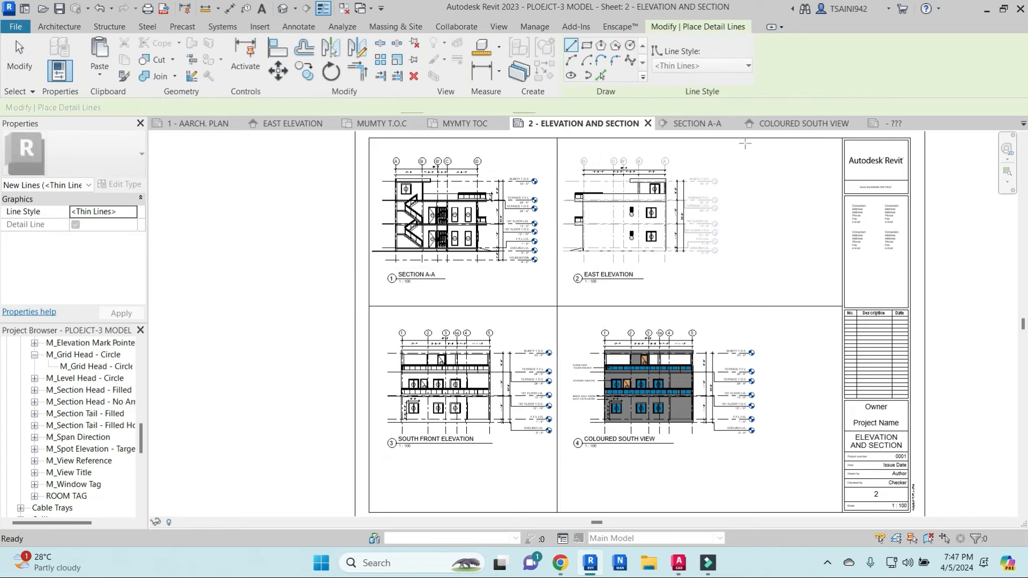
Step: Draw a second full-height vertical detail line on the title-block side of the EAST ELEVATION and COLOURED SOUTH VIEW views
click(752, 138)
click(751, 513)
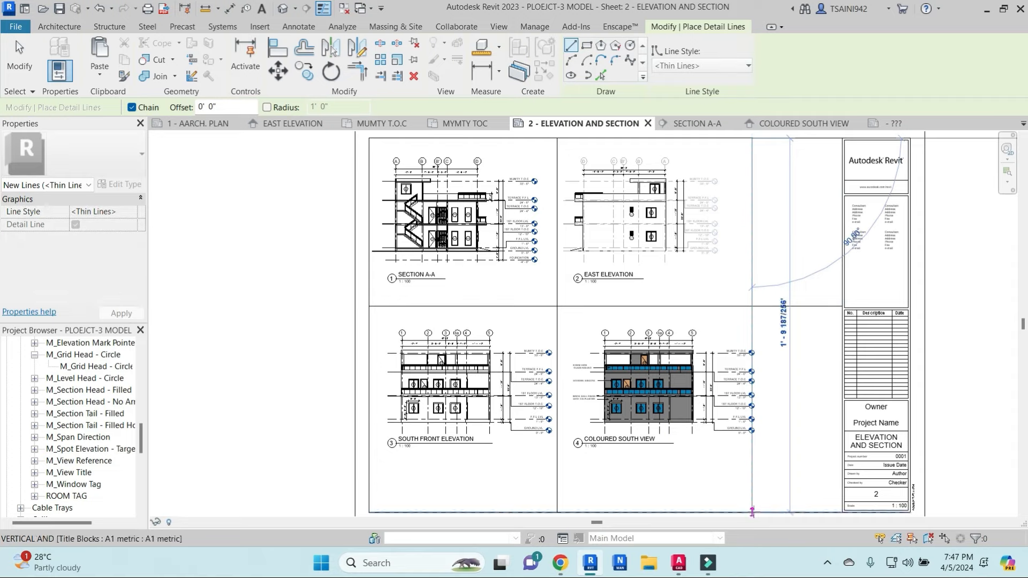
key(Escape)
key(Escape)
Step: Nudge the EAST ELEVATION and COLOURED SOUTH VIEW viewports left so they sit within the cells formed by the detail lines
click(723, 387)
click(677, 231)
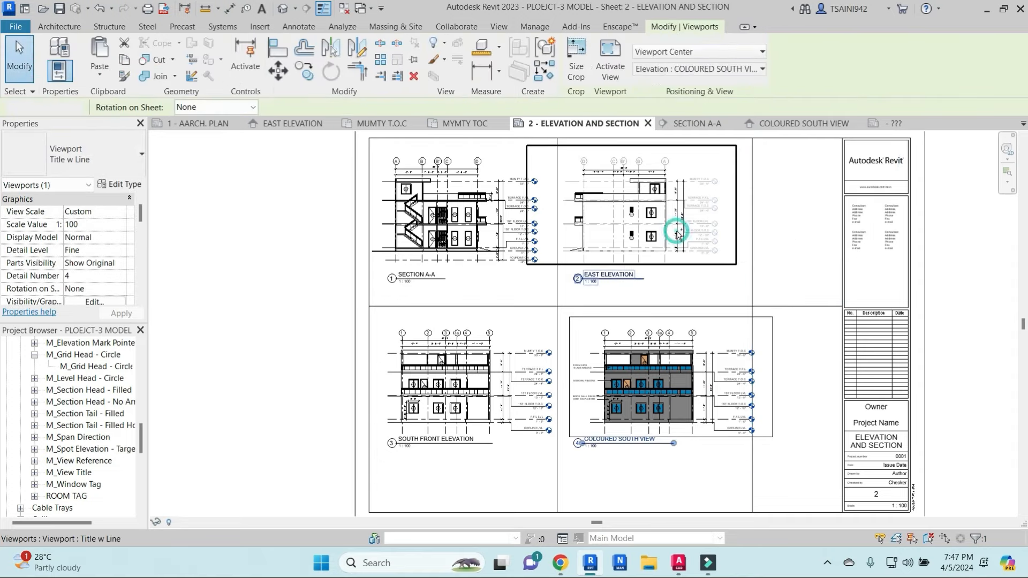
key(Left)
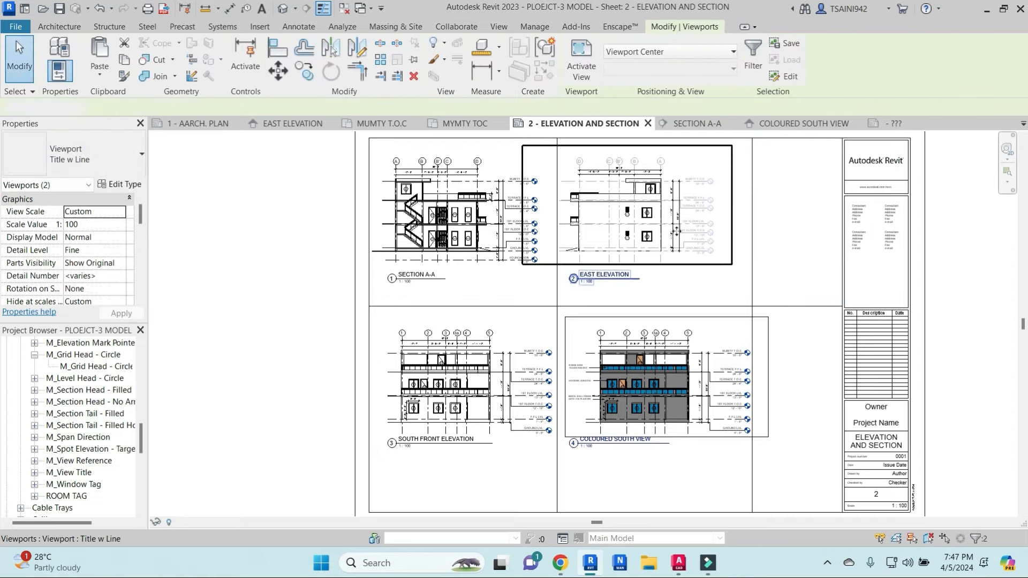
key(Escape)
Step: Collapse the Annotation Symbols and Families branches of the project tree to return to the views and sheets
scroll(678, 232, down, 2)
scroll(555, 336, up, 1)
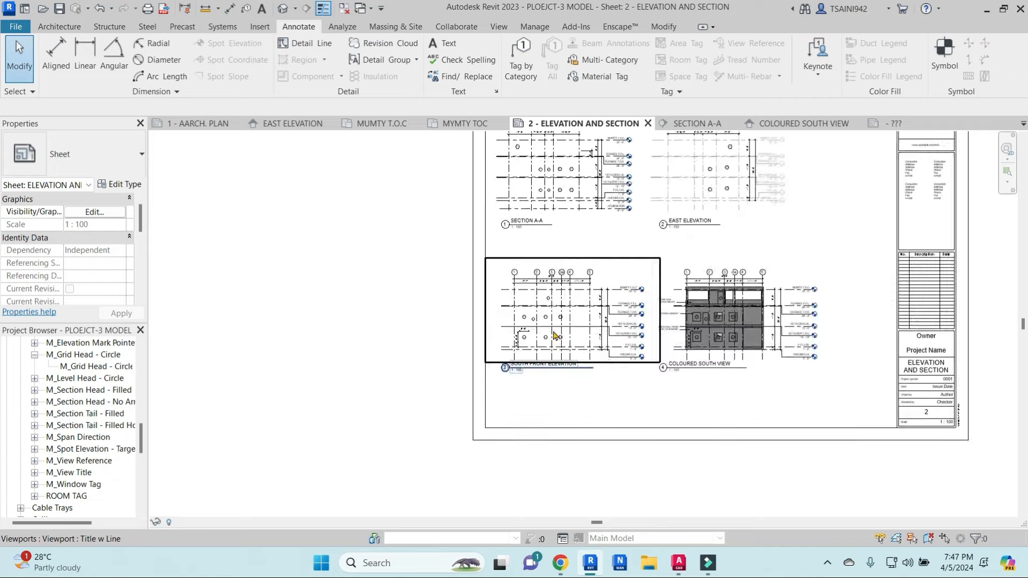
scroll(554, 336, up, 2)
scroll(643, 375, down, 1)
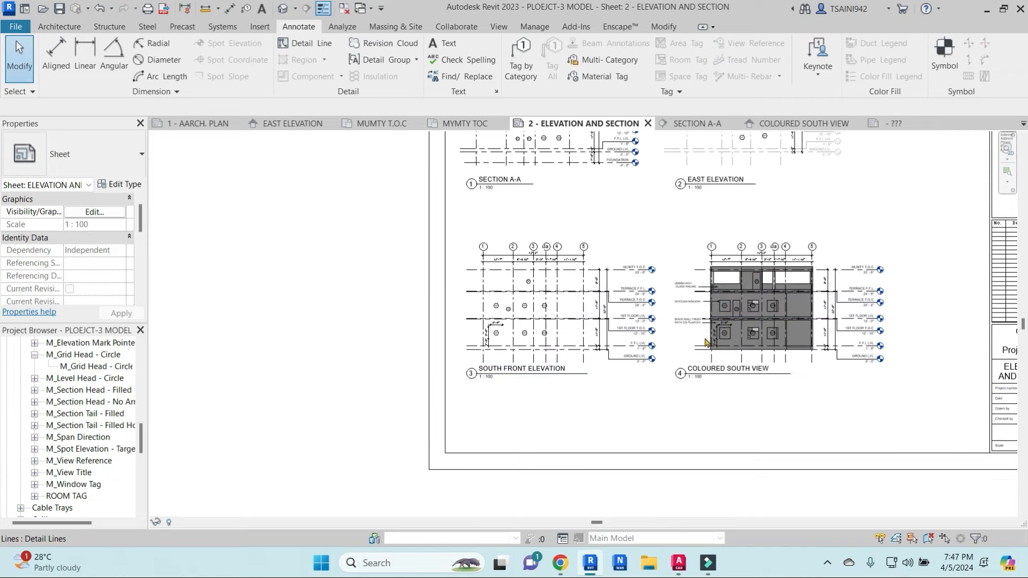
scroll(26, 387, up, 2)
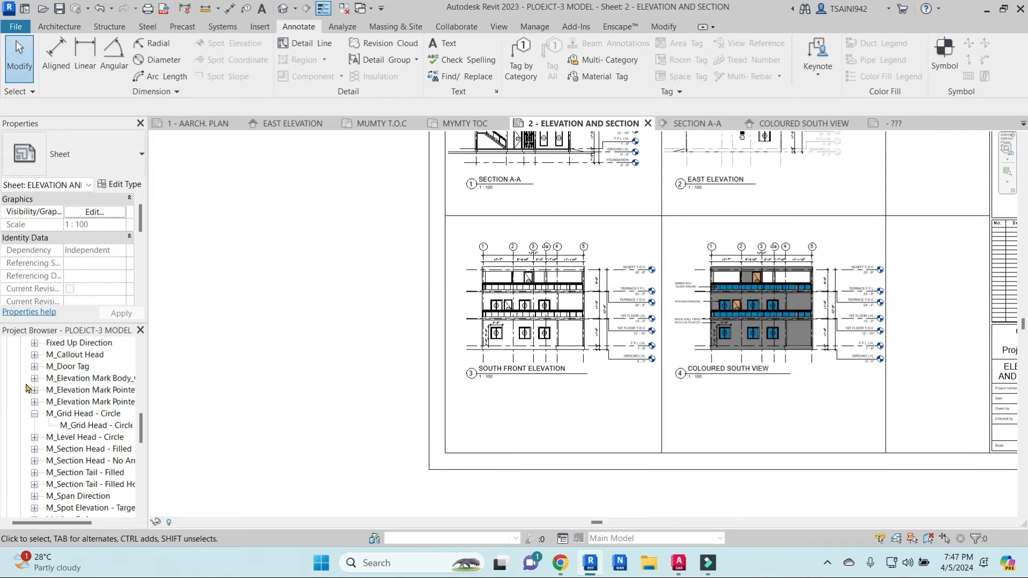
scroll(26, 383, up, 1)
click(20, 355)
scroll(6, 367, up, 1)
click(7, 368)
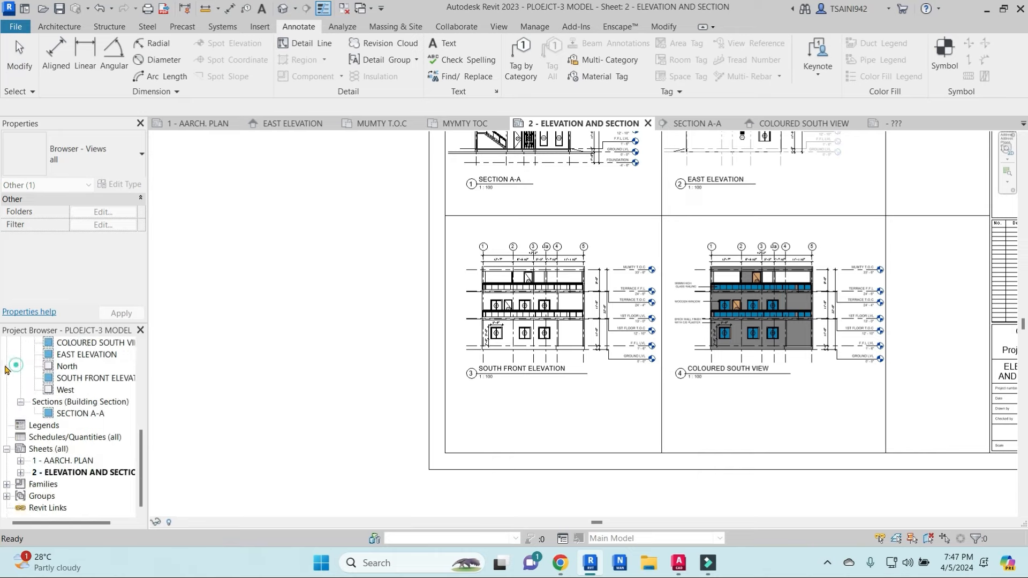
Step: Open the SECTION A-A building section view from the project tree
scroll(68, 399, up, 2)
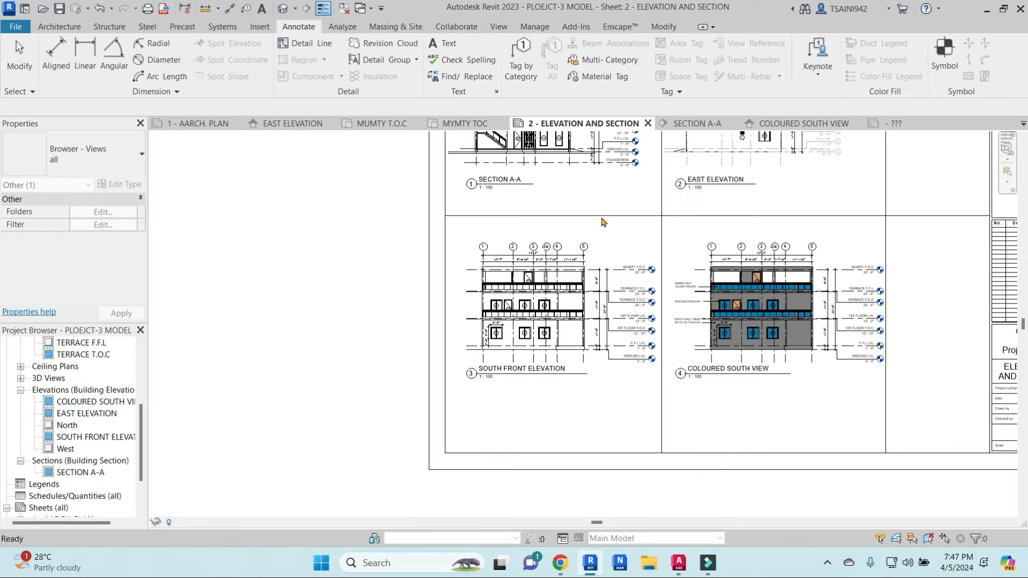
scroll(602, 221, down, 1)
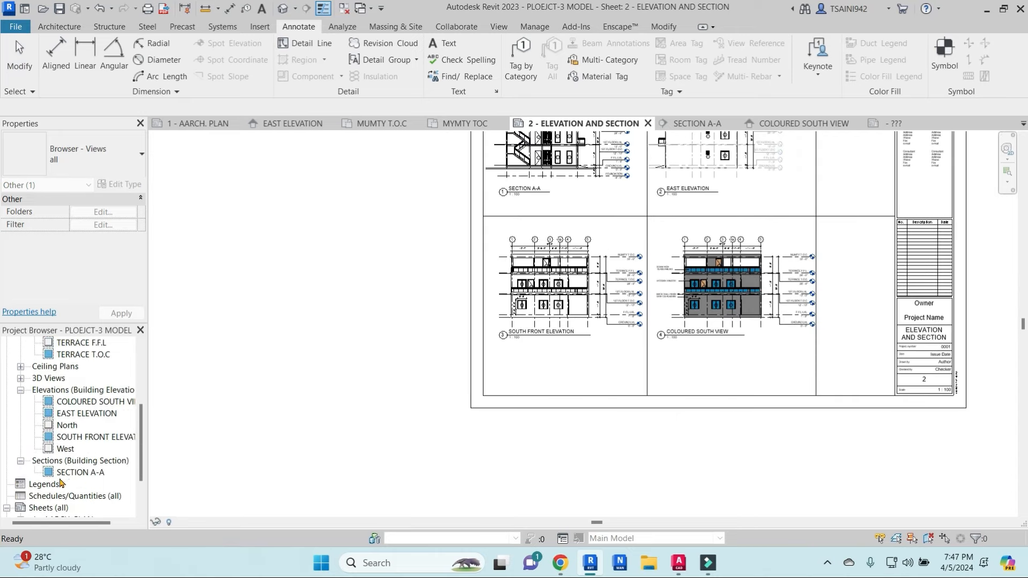
double_click(74, 473)
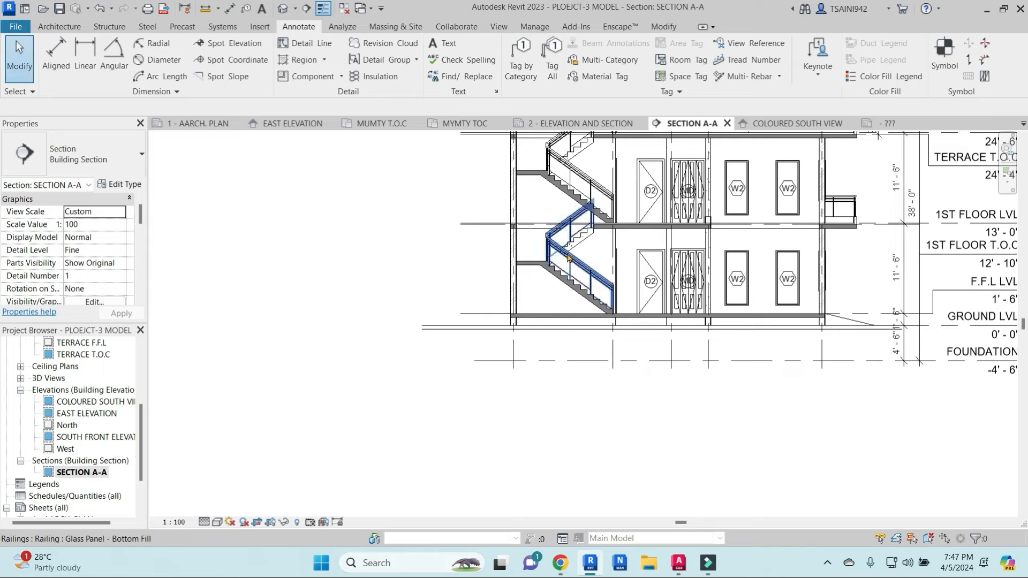
Step: Draw a rectangular callout around the middle steps of the lower stair flight and move its head beyond the outer wall beside the landing
scroll(570, 294, up, 3)
scroll(570, 294, up, 2)
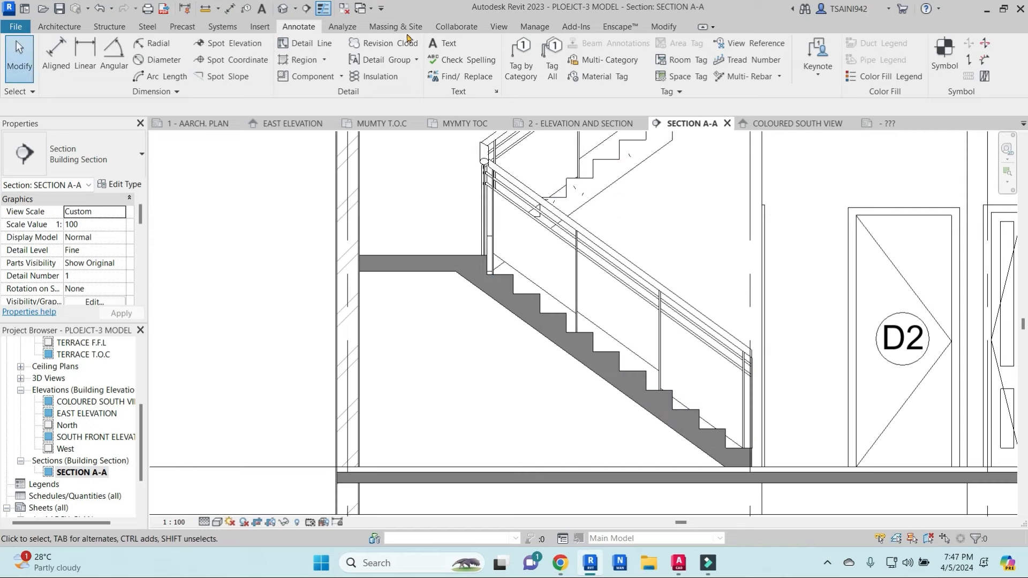
click(498, 26)
click(444, 74)
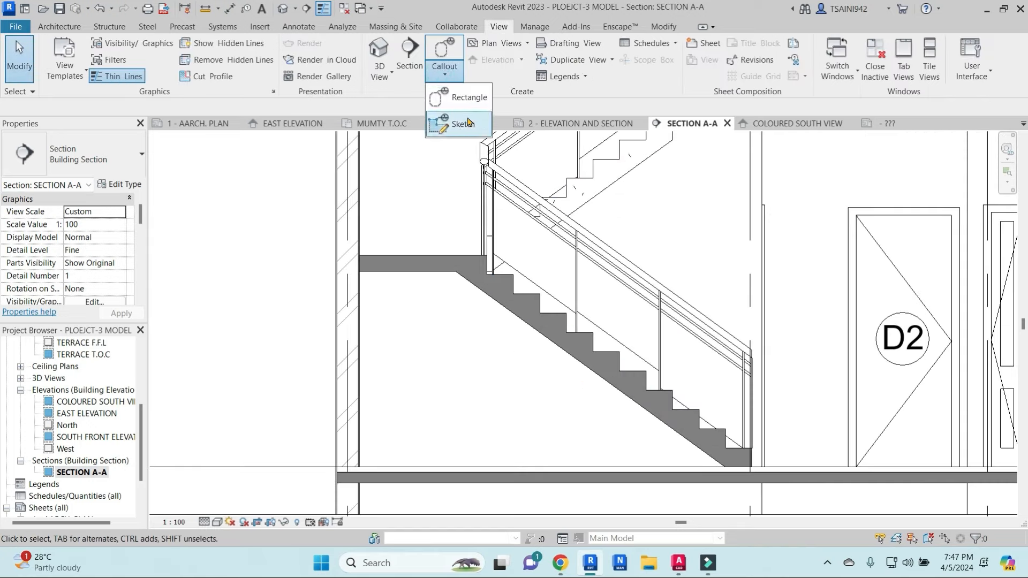
scroll(616, 309, down, 3)
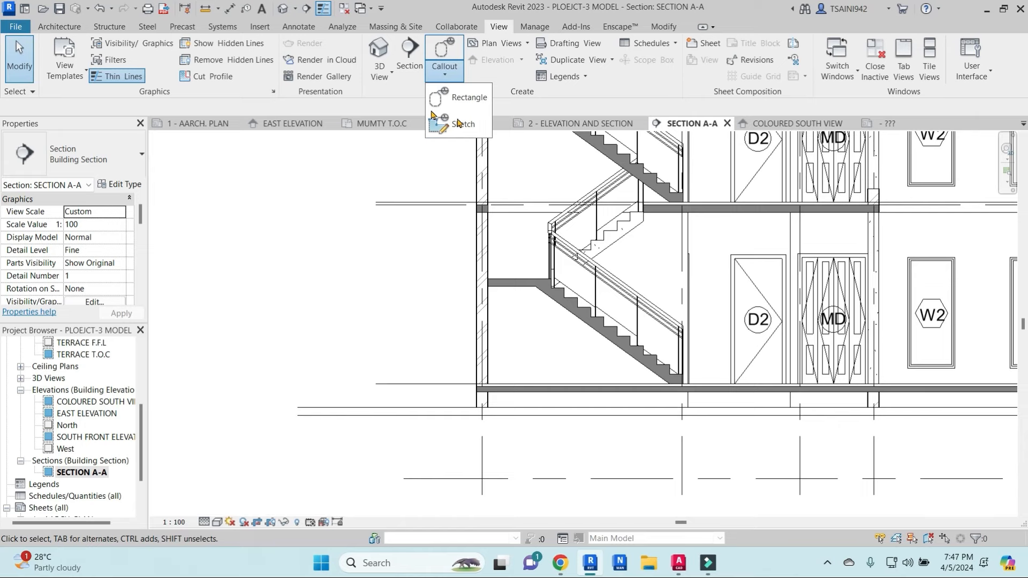
click(454, 98)
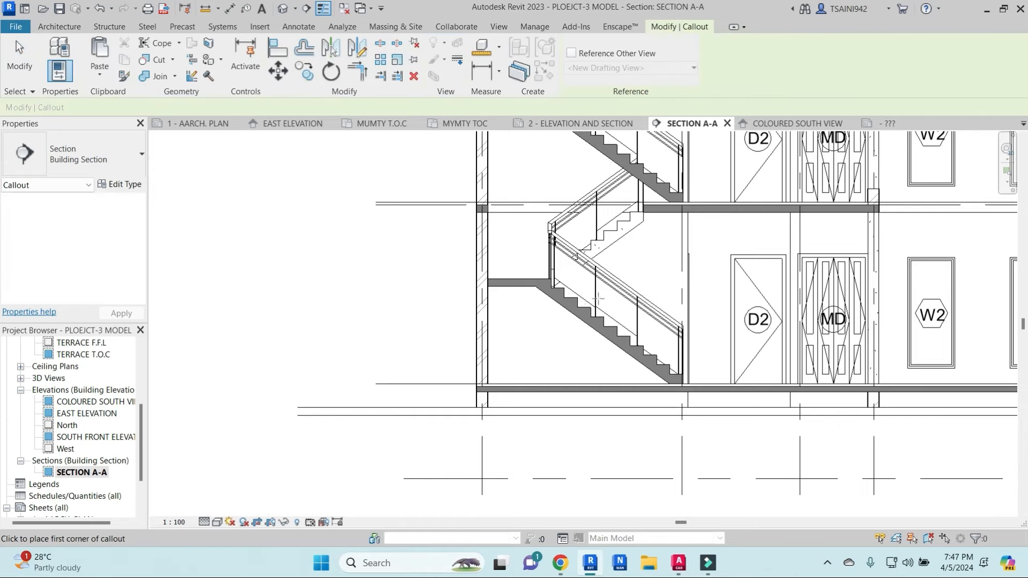
scroll(583, 293, up, 2)
click(581, 284)
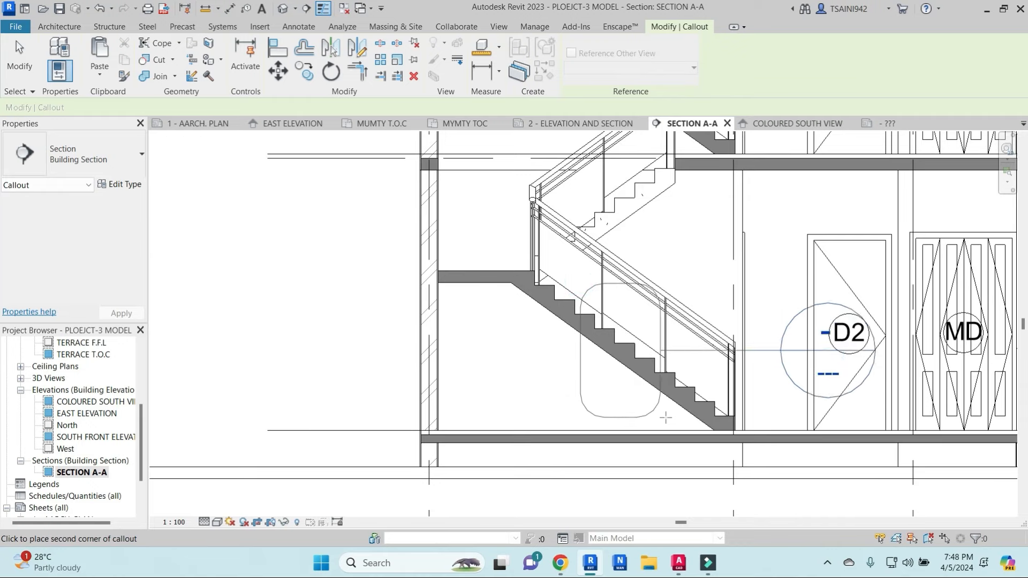
click(681, 428)
click(772, 353)
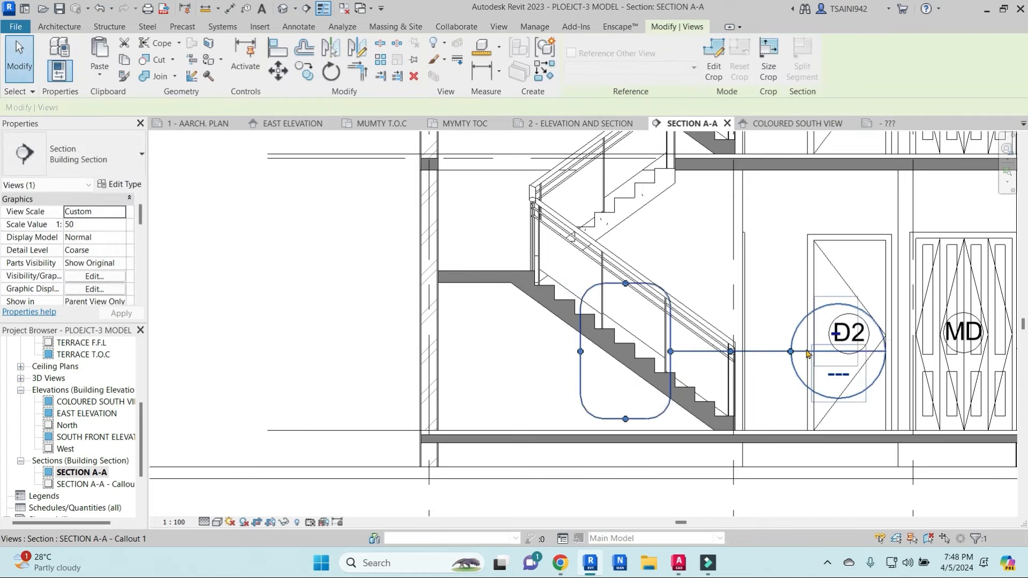
drag(499, 335, 339, 336)
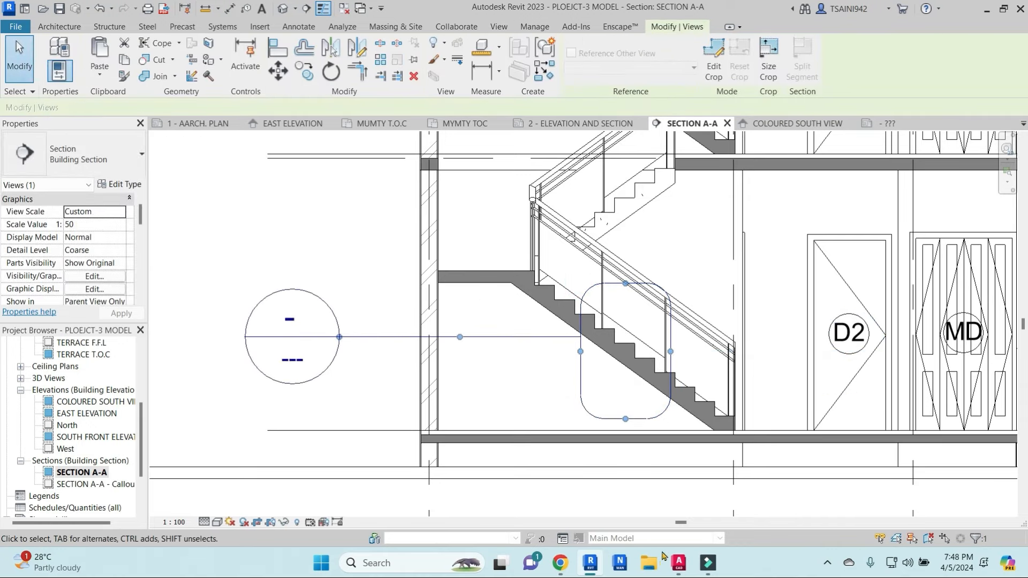
click(827, 562)
click(708, 565)
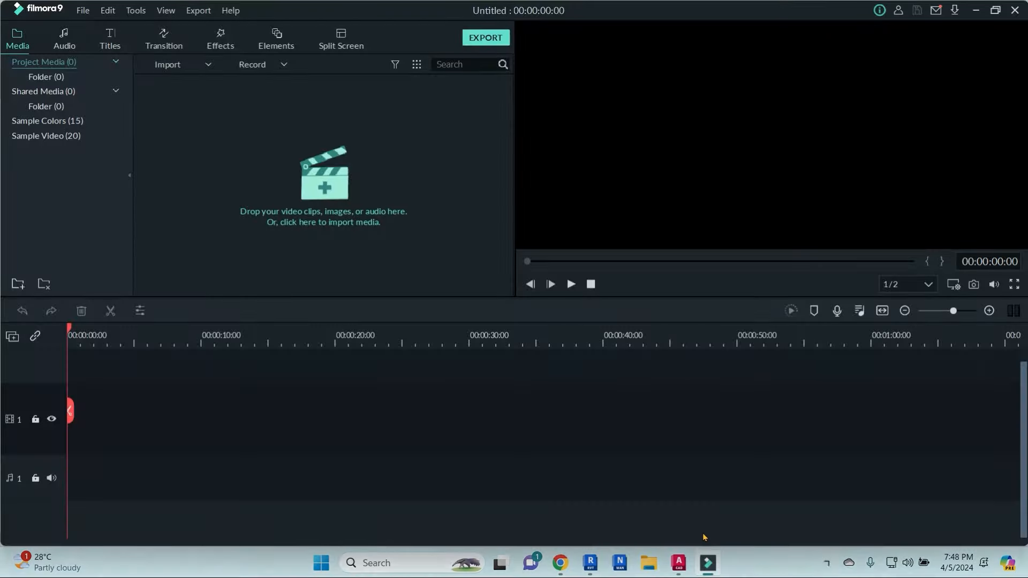
click(973, 12)
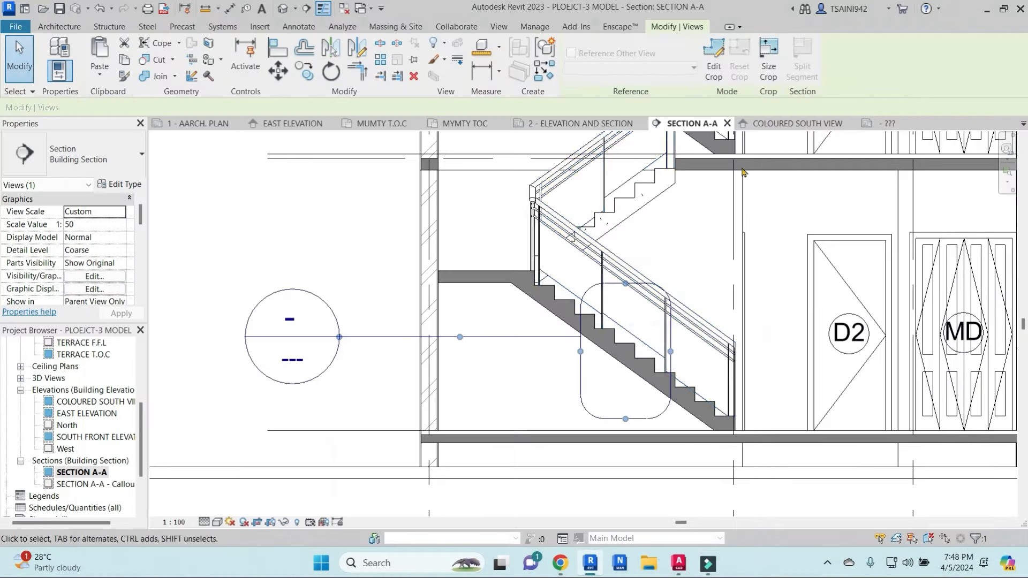
Step: Resize the stair callout boundary, widening it toward the landing and tightening its upper and lower edges around the steps
drag(581, 352, 562, 349)
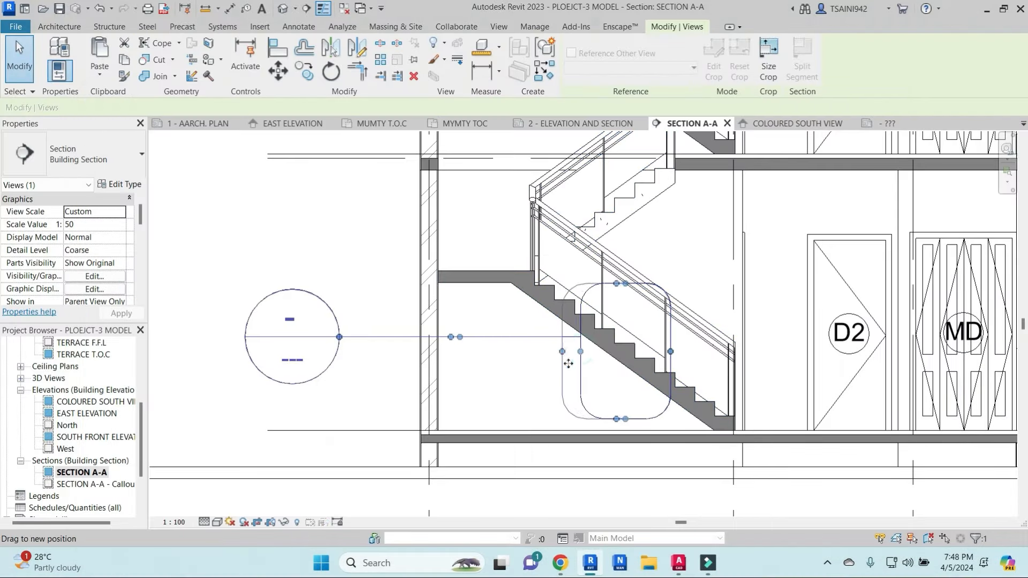
drag(616, 420, 616, 390)
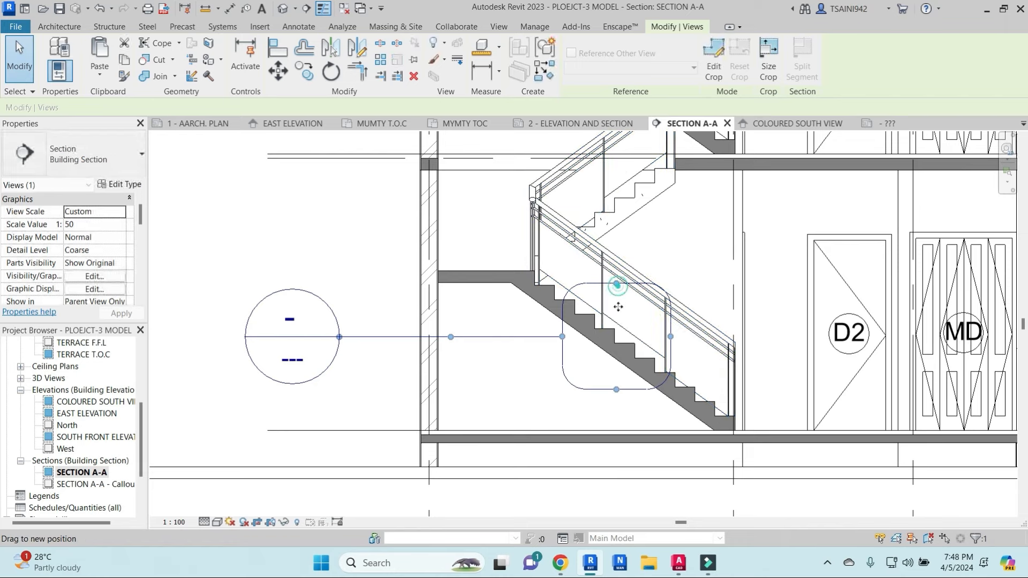
drag(616, 283, 617, 305)
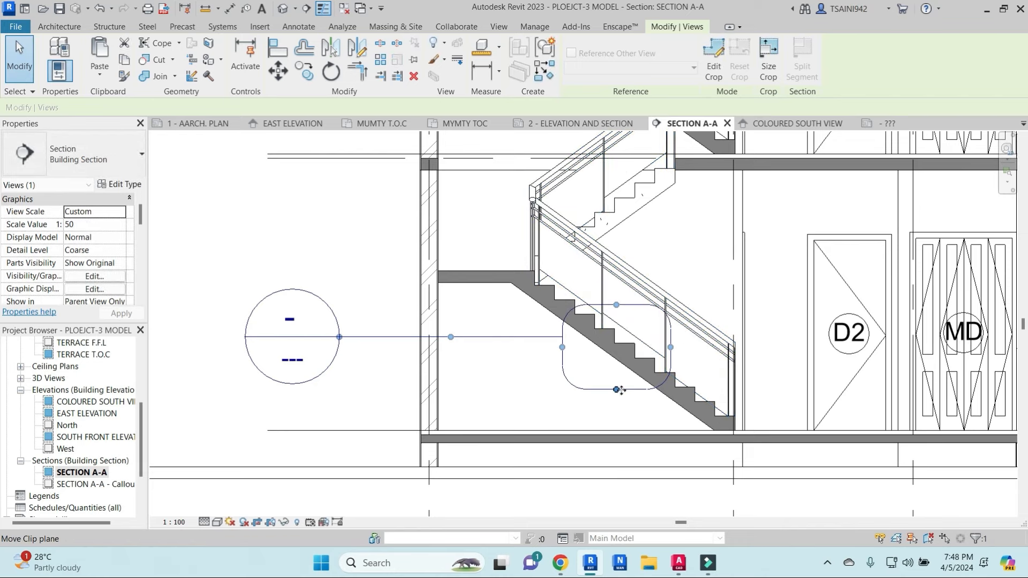
Step: Duplicate the callout tag type used by the Building Section type and set the duplicate's Callout Head to <none>
click(121, 184)
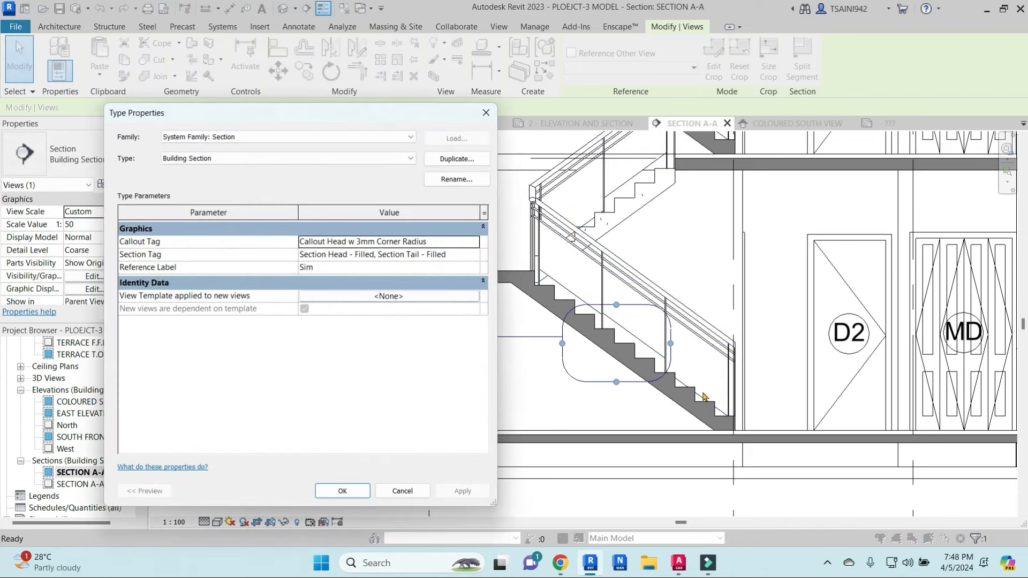
click(475, 241)
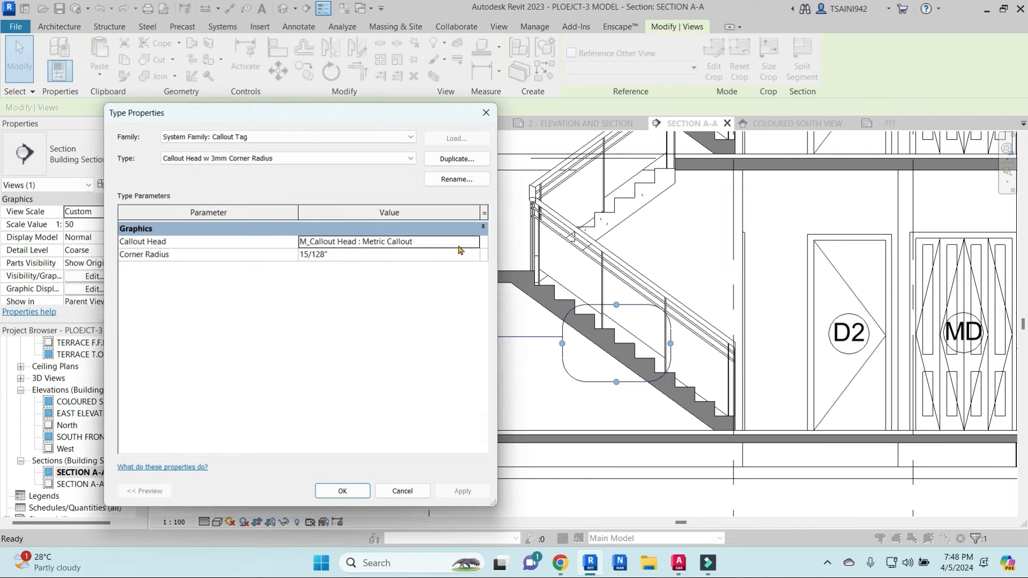
click(457, 159)
click(343, 337)
click(472, 242)
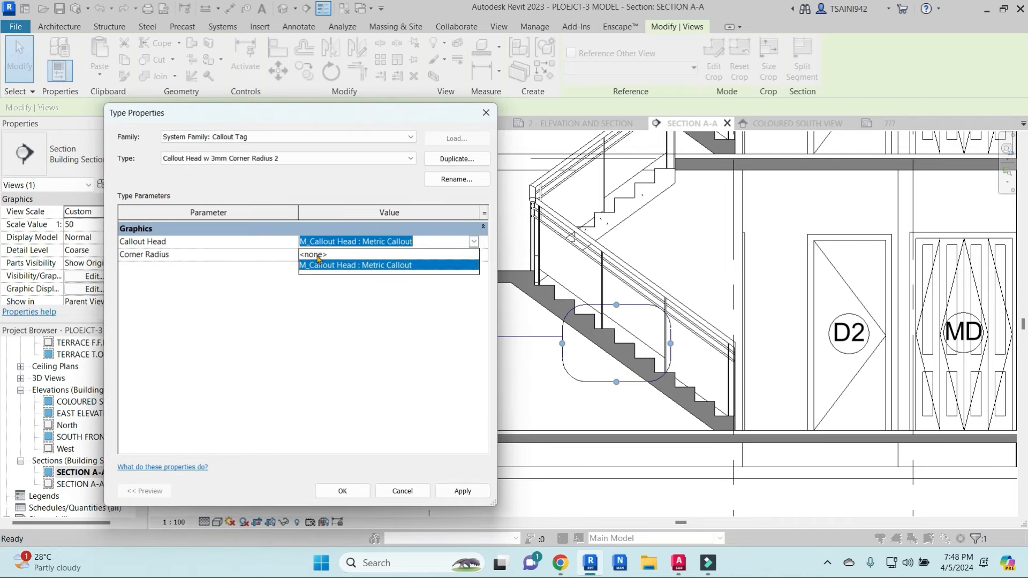
click(314, 255)
click(346, 493)
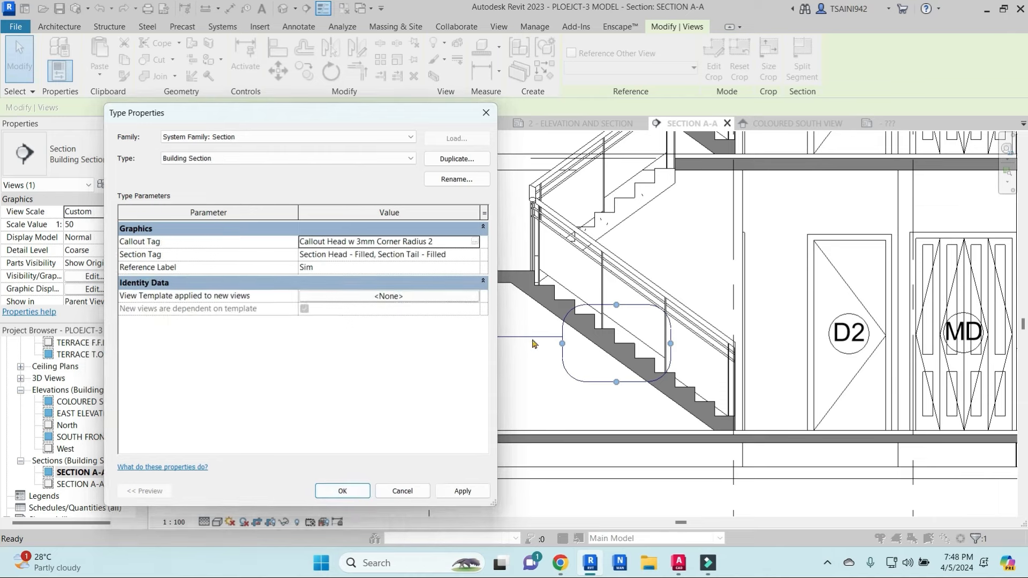
click(342, 491)
key(Escape)
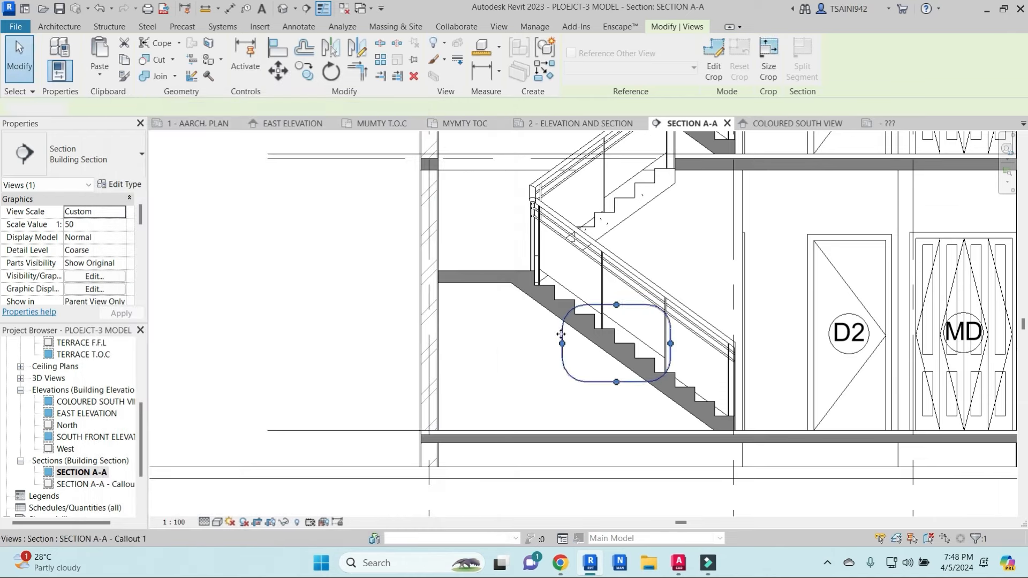
Step: Go to the detail view of the stair callout, leaving its boundary sketch unedited
scroll(579, 349, up, 3)
click(551, 352)
scroll(633, 324, down, 1)
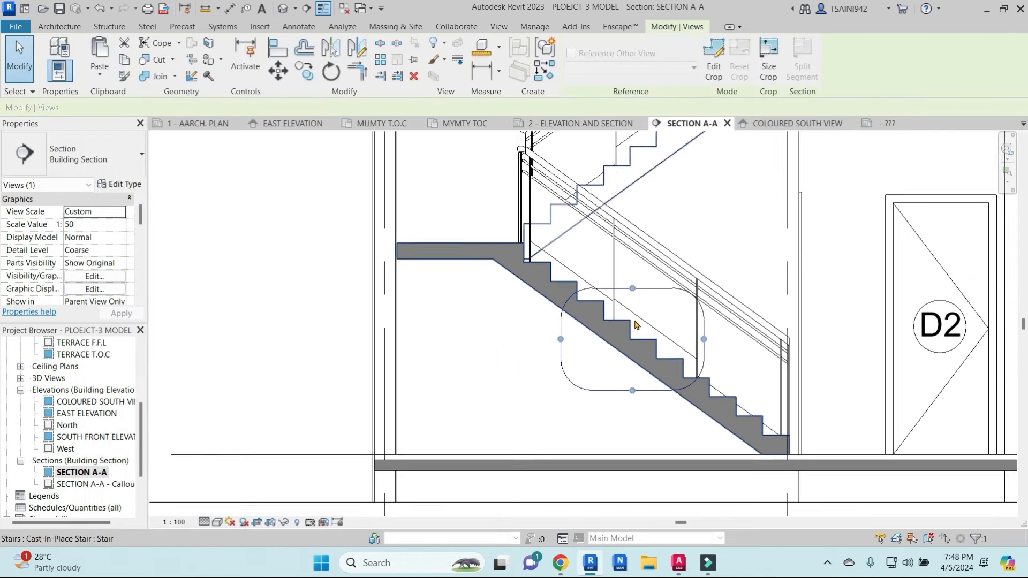
middle_drag(689, 333, 623, 306)
key(Escape)
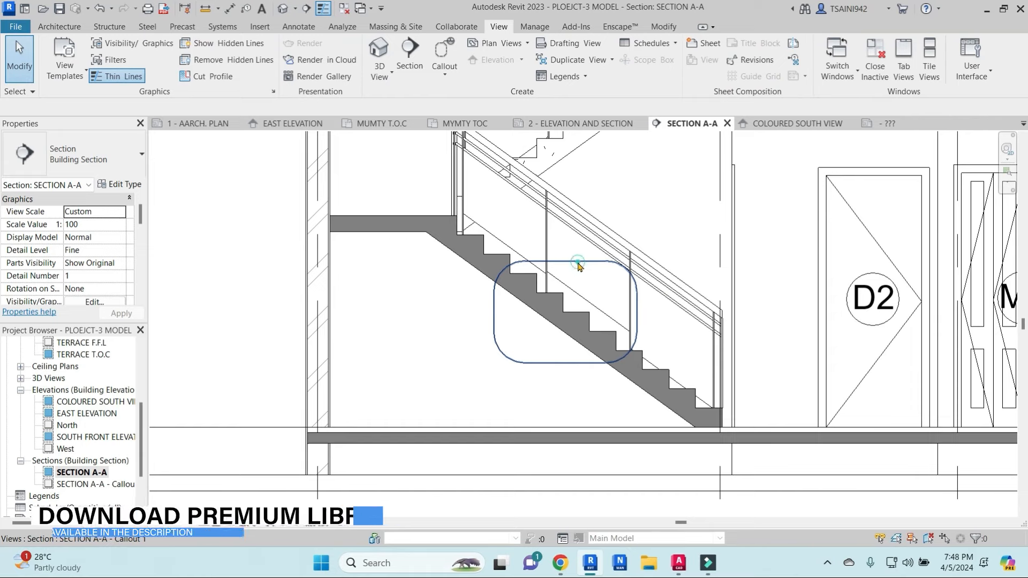
double_click(578, 264)
key(Escape)
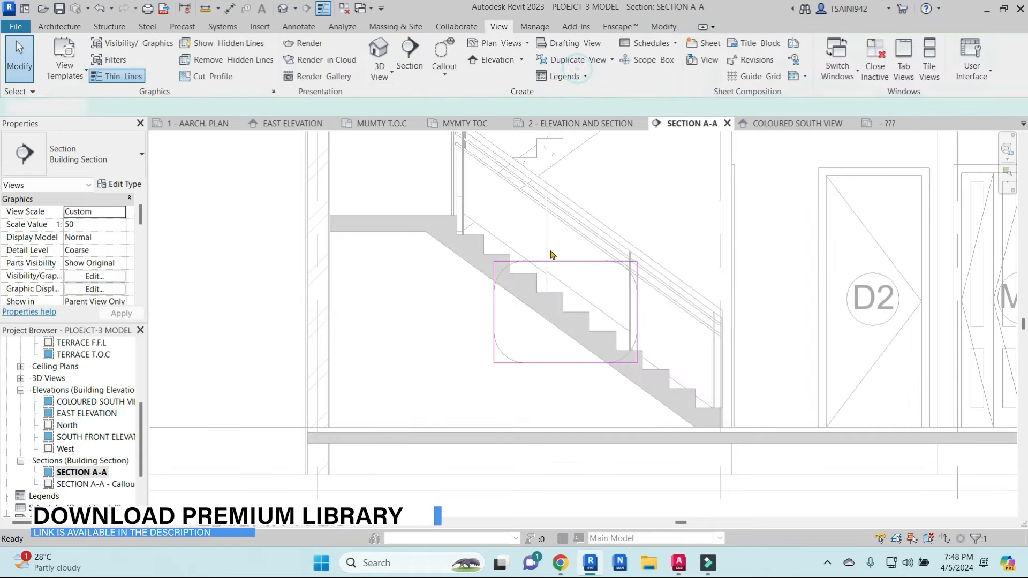
click(565, 264)
right_click(589, 264)
click(639, 259)
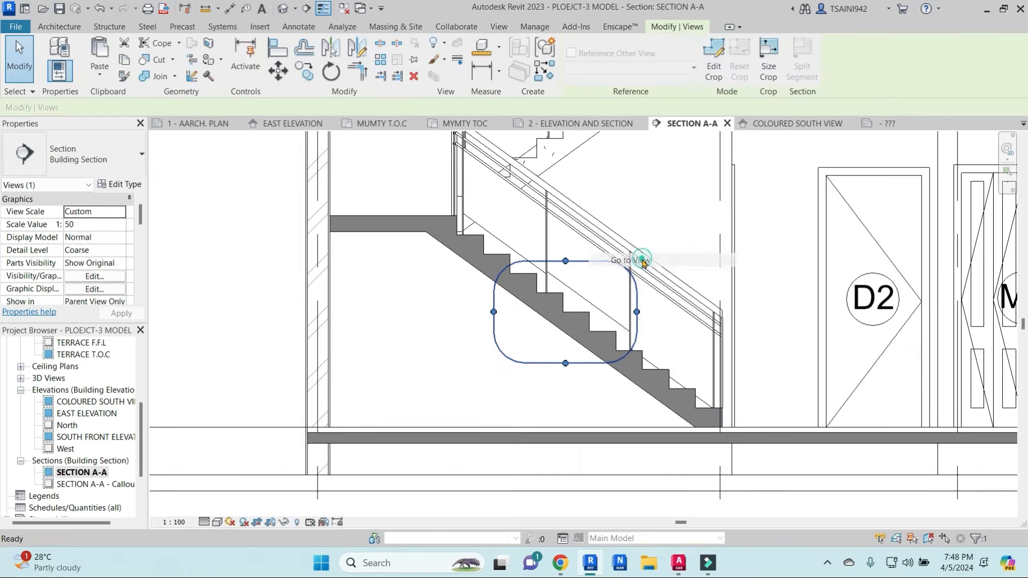
Step: Give the stair callout view a custom 1:25 scale with display name 1:25 and a Fine detail level
click(176, 522)
click(188, 118)
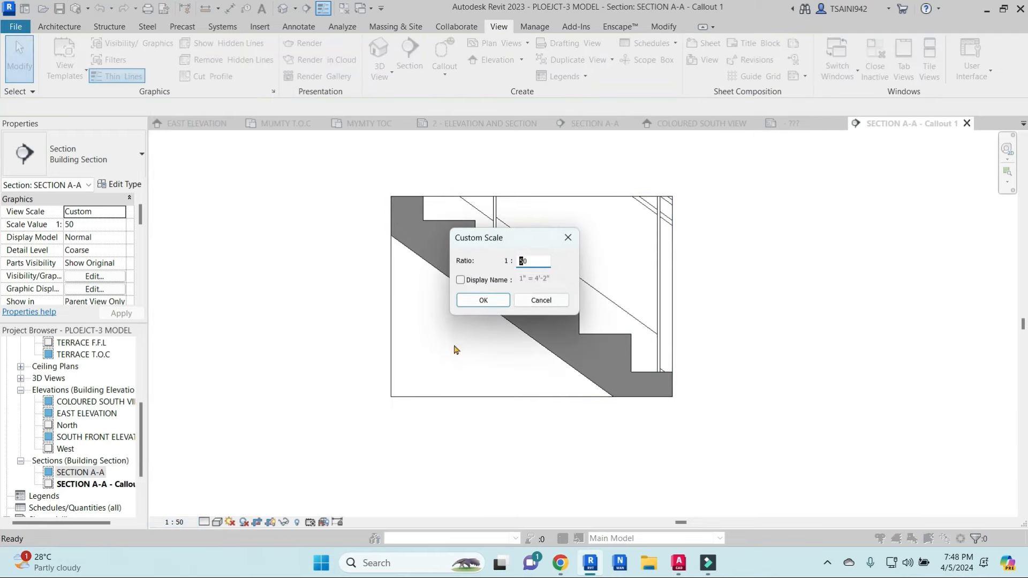
click(460, 280)
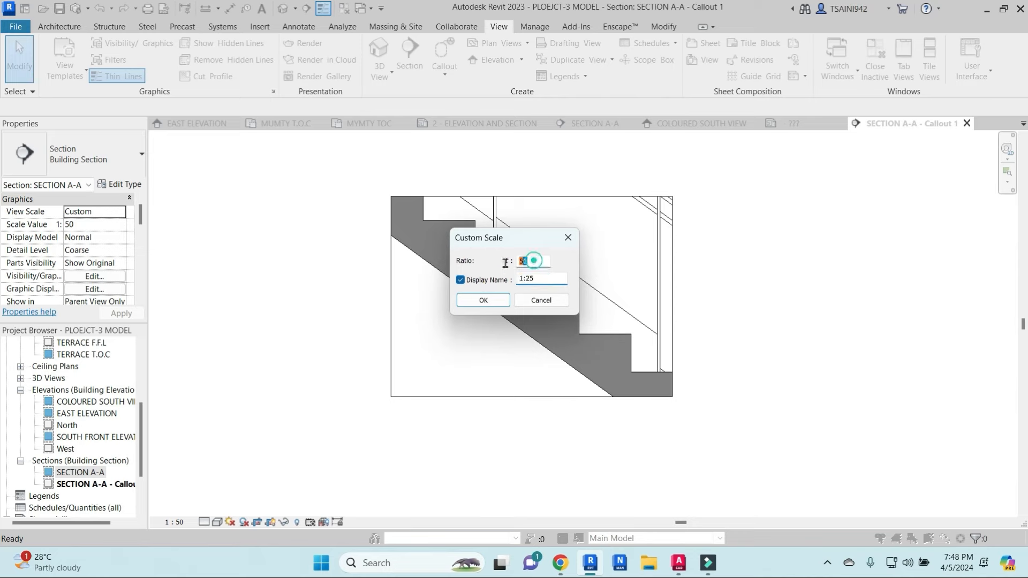
click(483, 300)
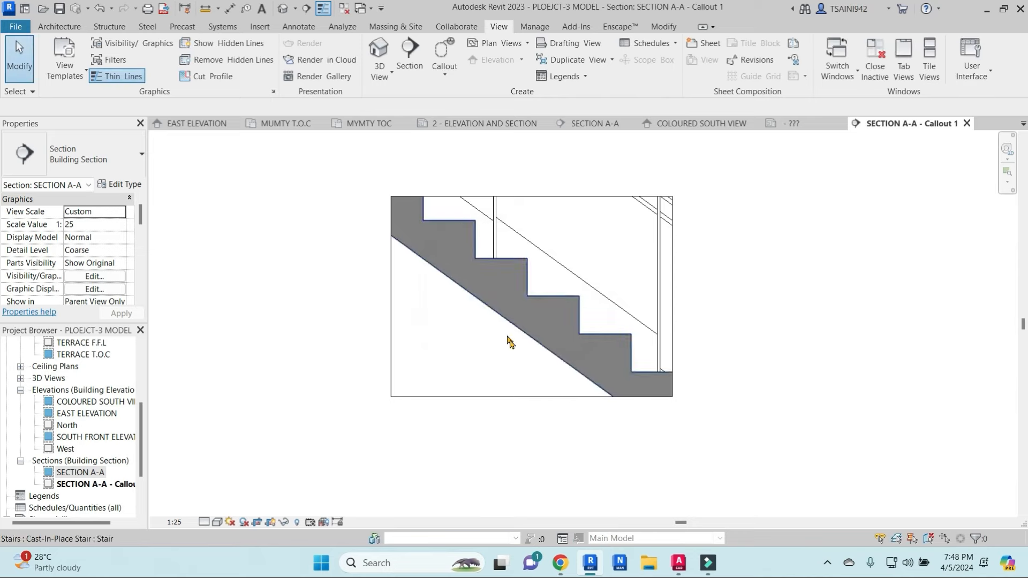
click(216, 522)
click(220, 501)
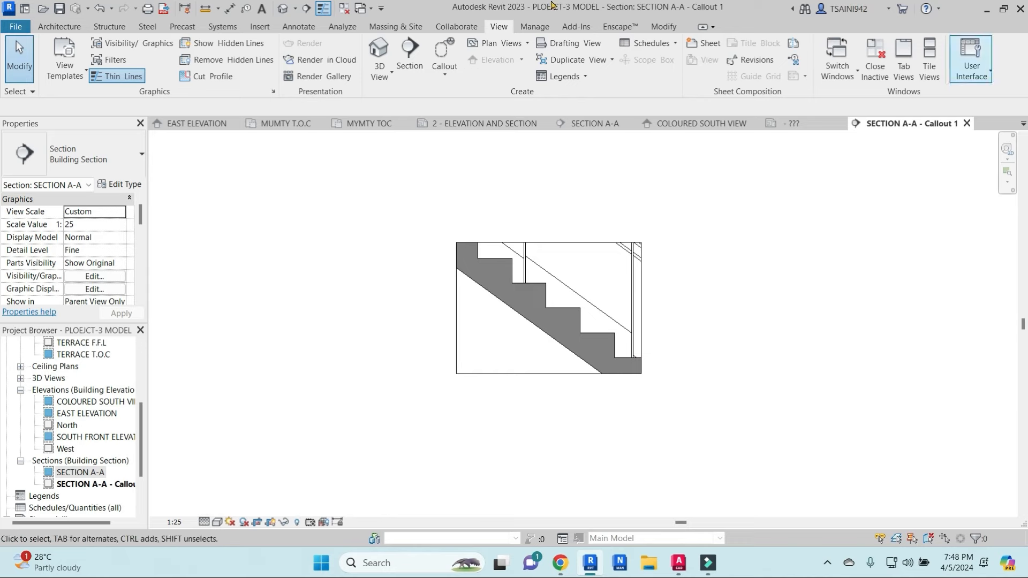
Step: Add a text note reading RCC SLAB beside the callout, with a leader pointing to the stair's concrete slab
click(303, 26)
click(445, 43)
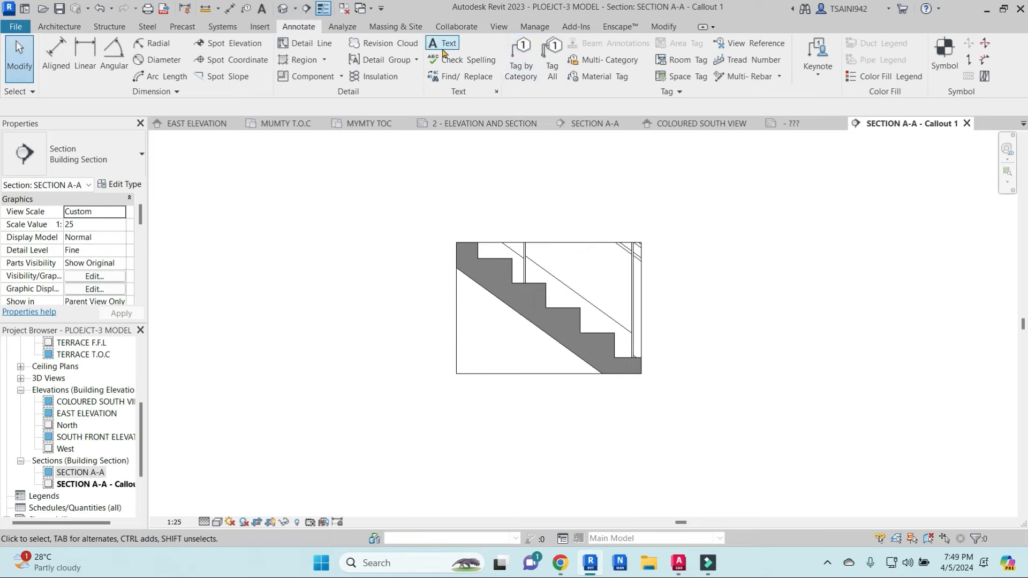
scroll(479, 279, up, 2)
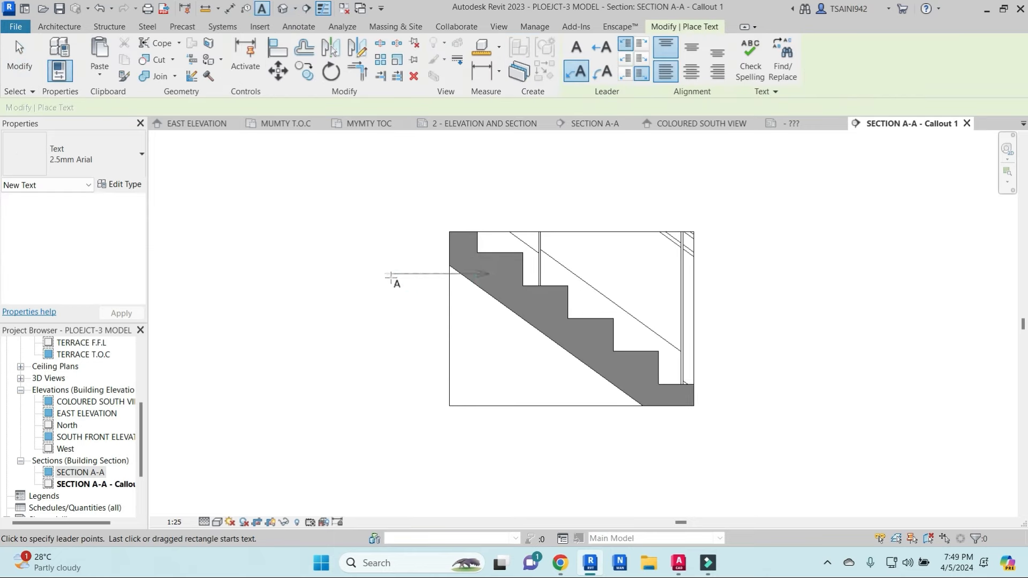
click(391, 276)
text(RCC SLAB)
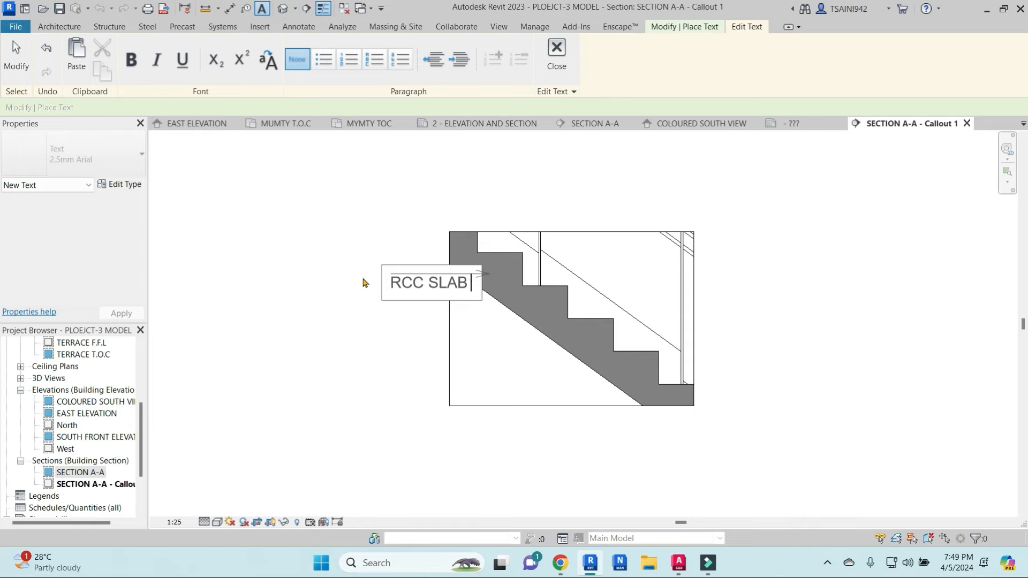
click(373, 344)
scroll(546, 387, down, 1)
middle_drag(579, 406, 577, 389)
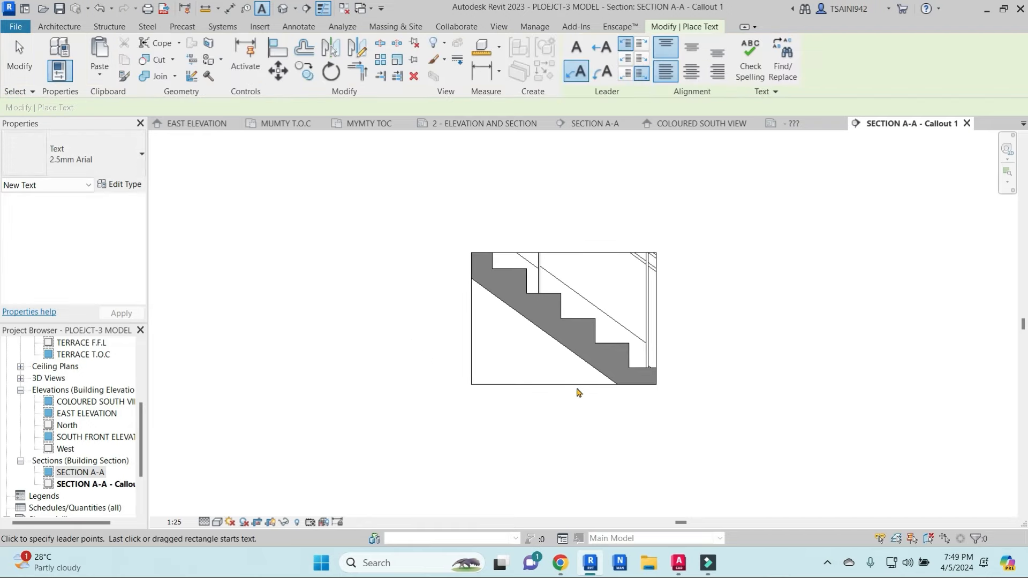
Step: Extend the callout view's annotation crop outward on the landing side to include the RCC SLAB note
key(Escape)
click(574, 384)
drag(385, 316, 326, 320)
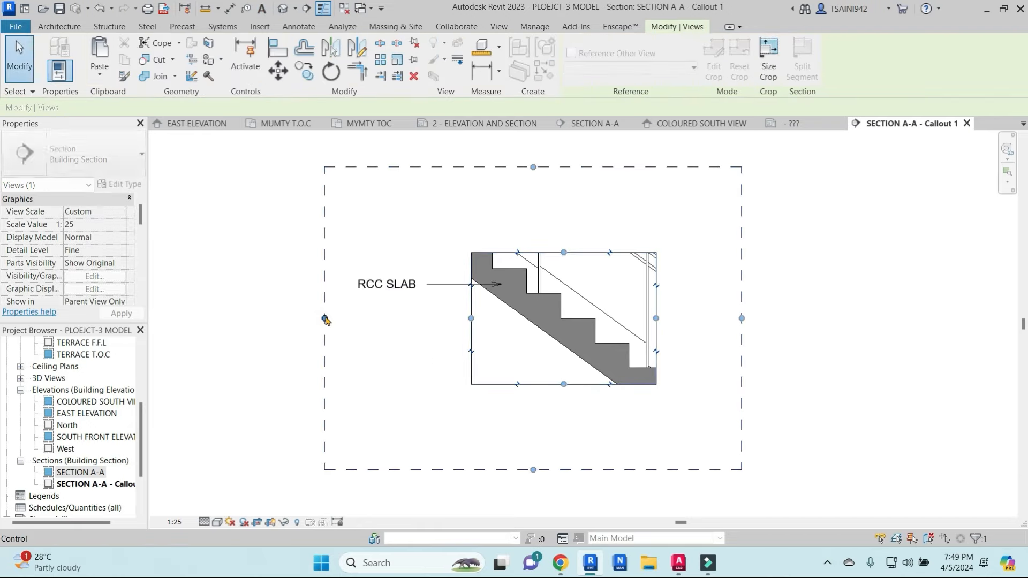
key(Escape)
Step: Move the RCC SLAB text note closer to the stair, keeping its leader on the slab
click(369, 285)
scroll(369, 284, up, 2)
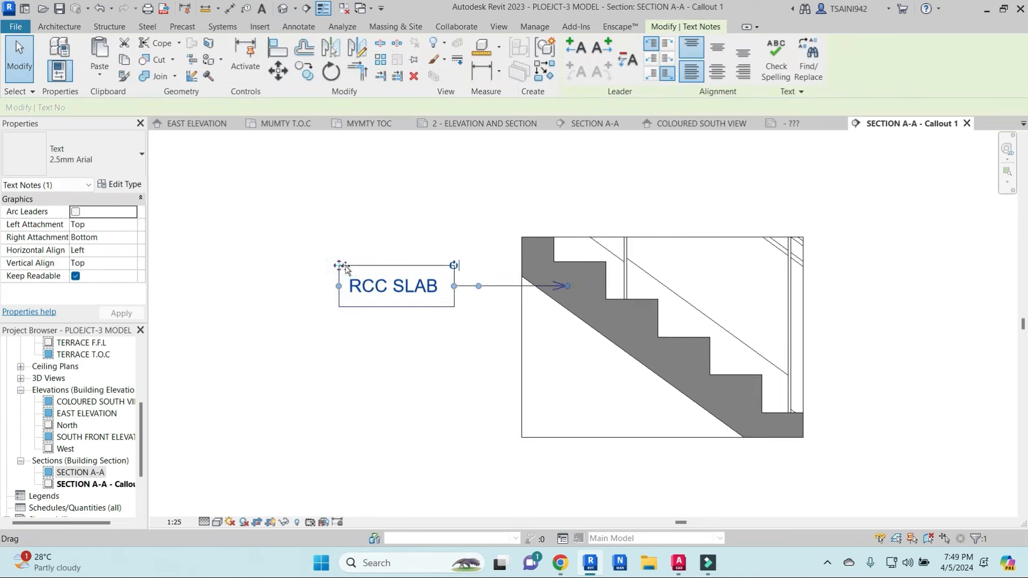
drag(345, 268, 383, 268)
Step: Add a two-line text note reading S.S RAILING (BLUSTER) beside the callout, with a leader pointing to the upper railing baluster
key(t)
key(x)
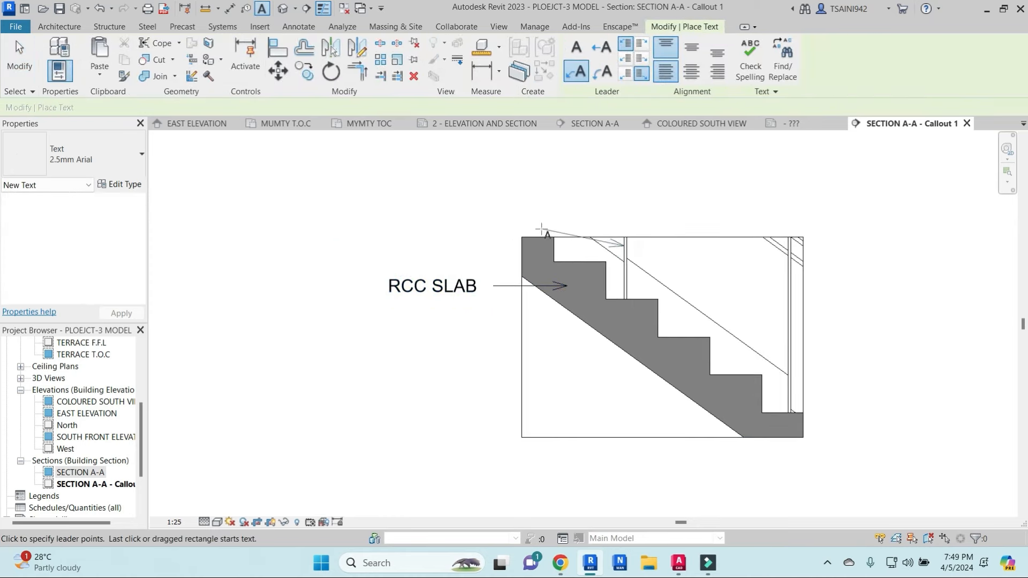
click(443, 223)
text(S.S RAILING BLUSTER)
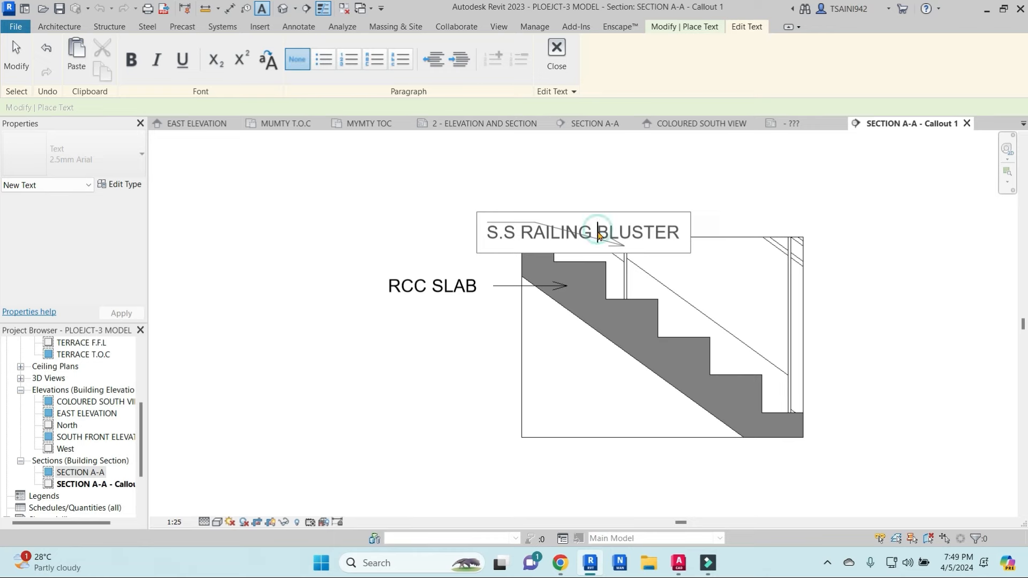
text(()
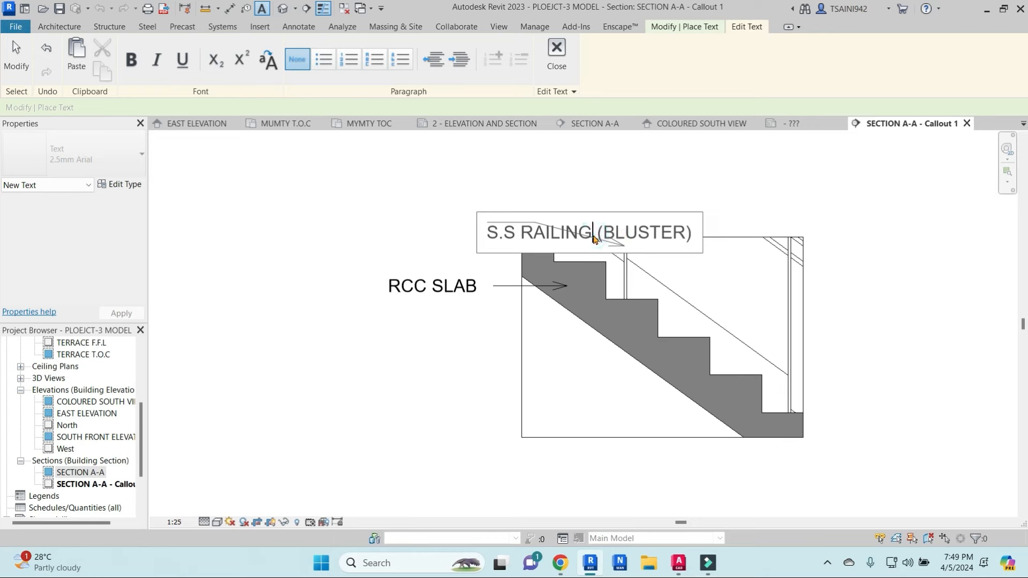
key(Return)
click(640, 162)
drag(364, 181, 381, 182)
middle_drag(631, 358, 629, 352)
key(Escape)
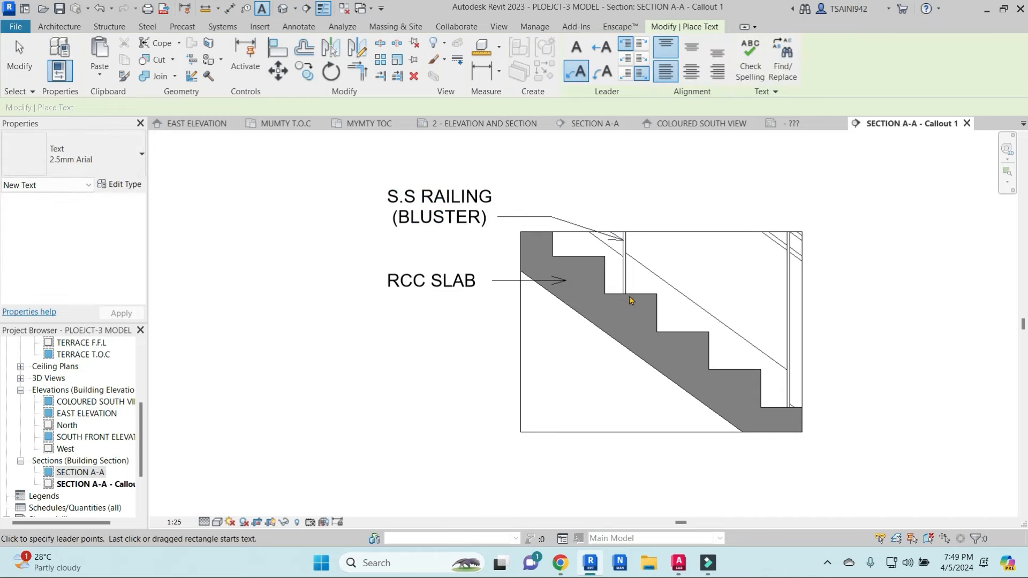
key(Escape)
Step: Enable treads for the stair's 150mm Depth run type and set the tread thickness to 0' 2"
scroll(651, 299, up, 1)
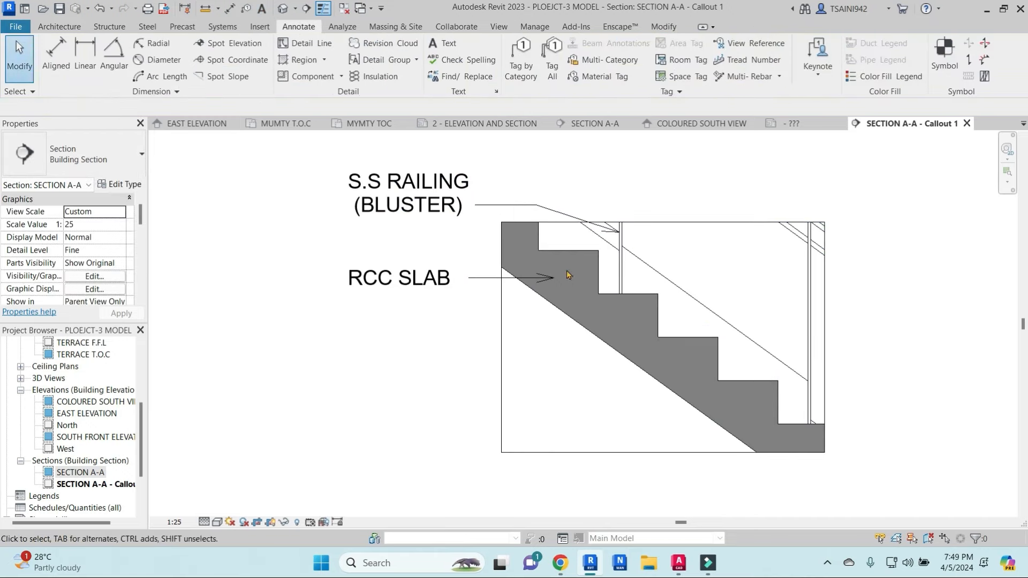
scroll(571, 240, down, 2)
click(584, 258)
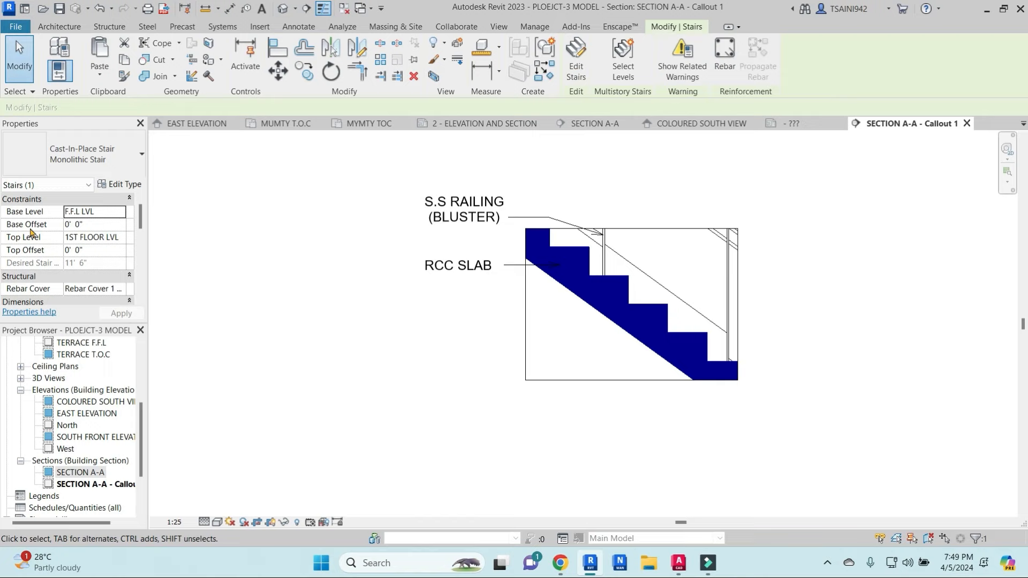
click(123, 184)
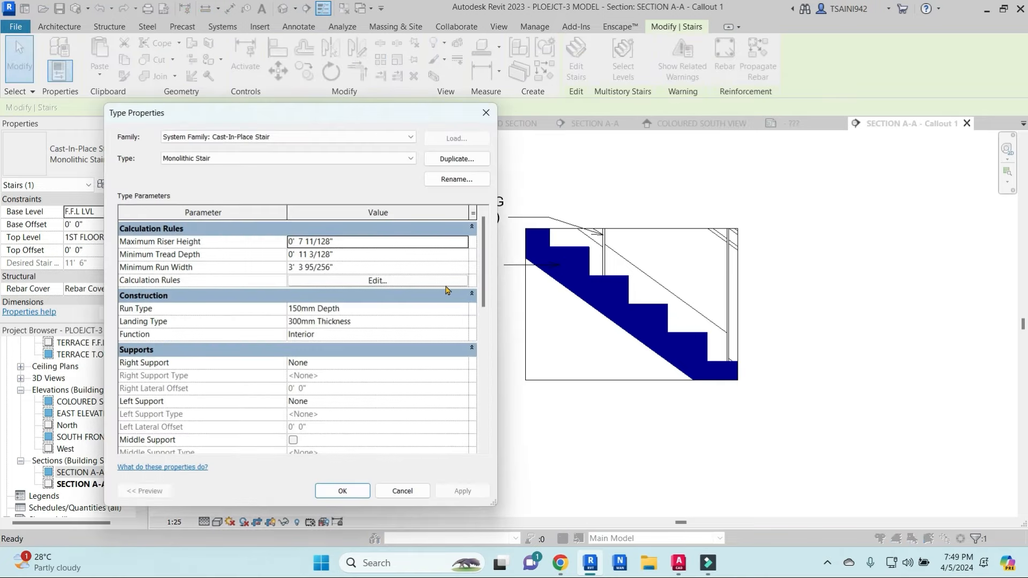
click(458, 309)
click(463, 309)
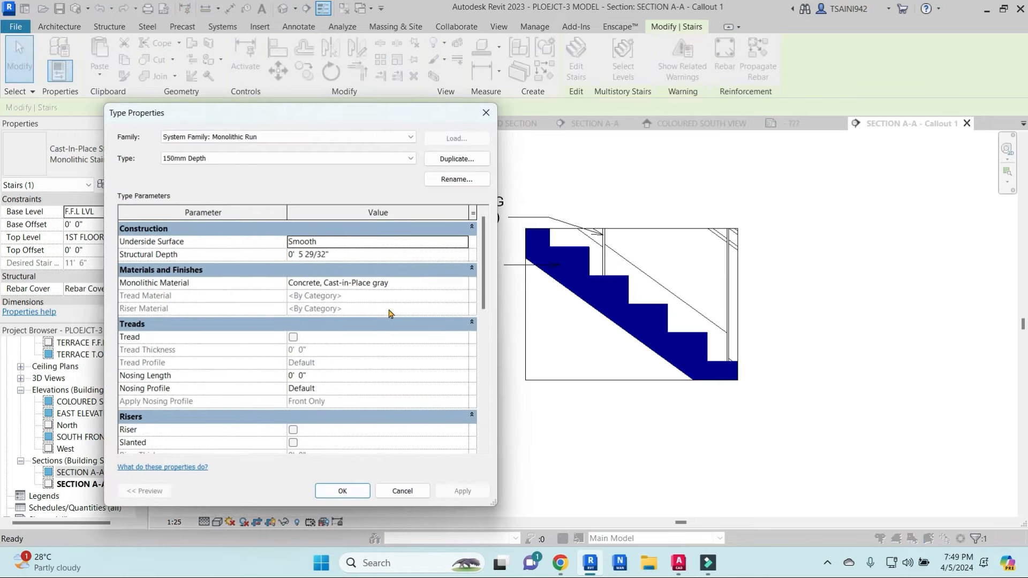
click(293, 337)
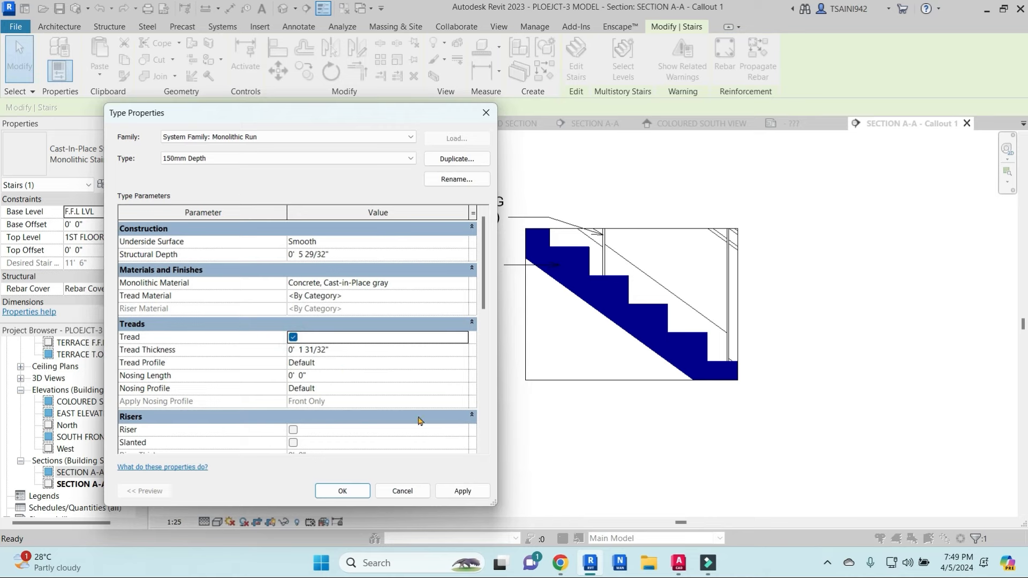
click(357, 351)
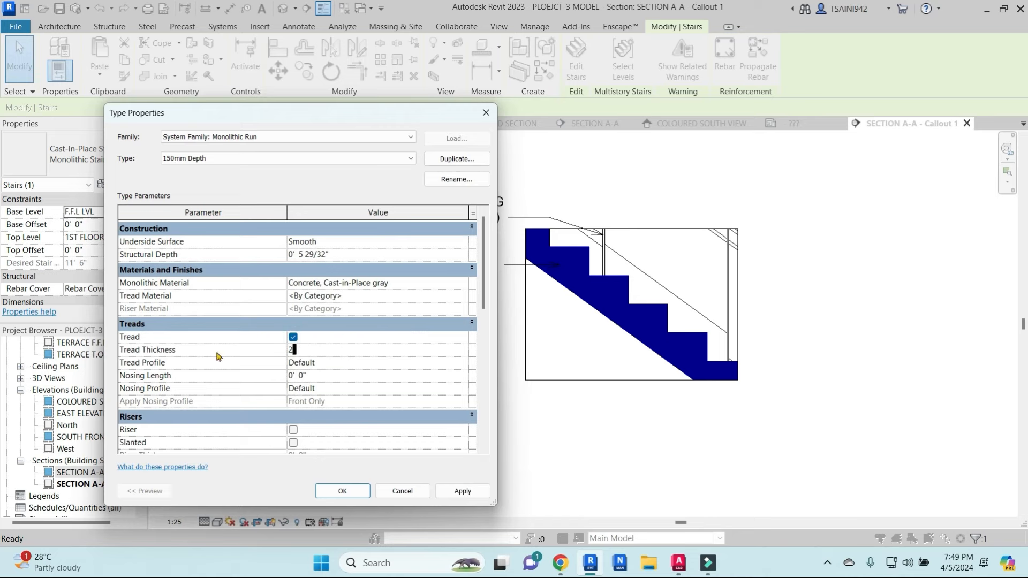
text(0' 2")
Step: Enable risers for the 150mm Depth run type and open the riser thickness for editing
click(293, 430)
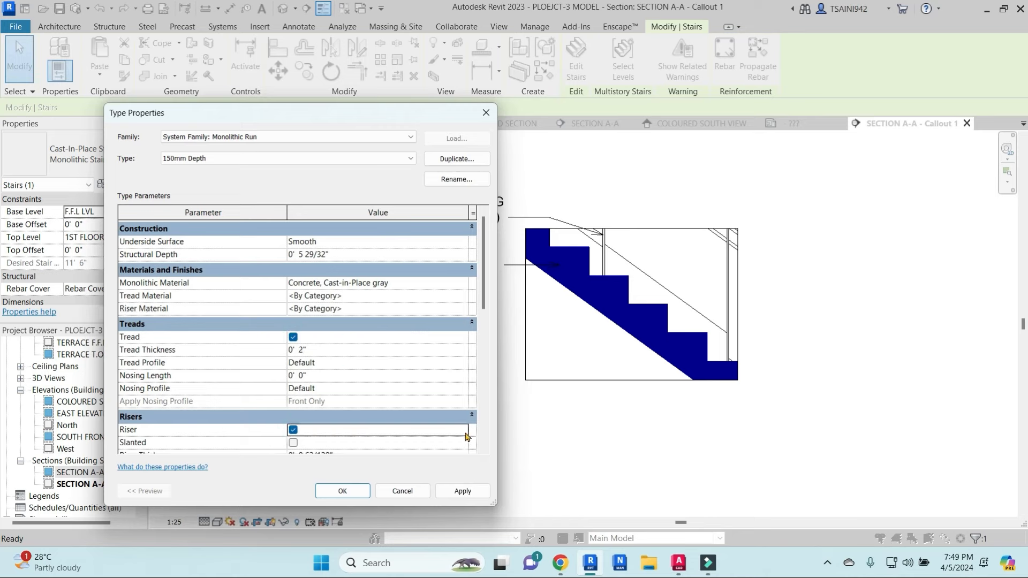
scroll(484, 317, down, 2)
click(354, 427)
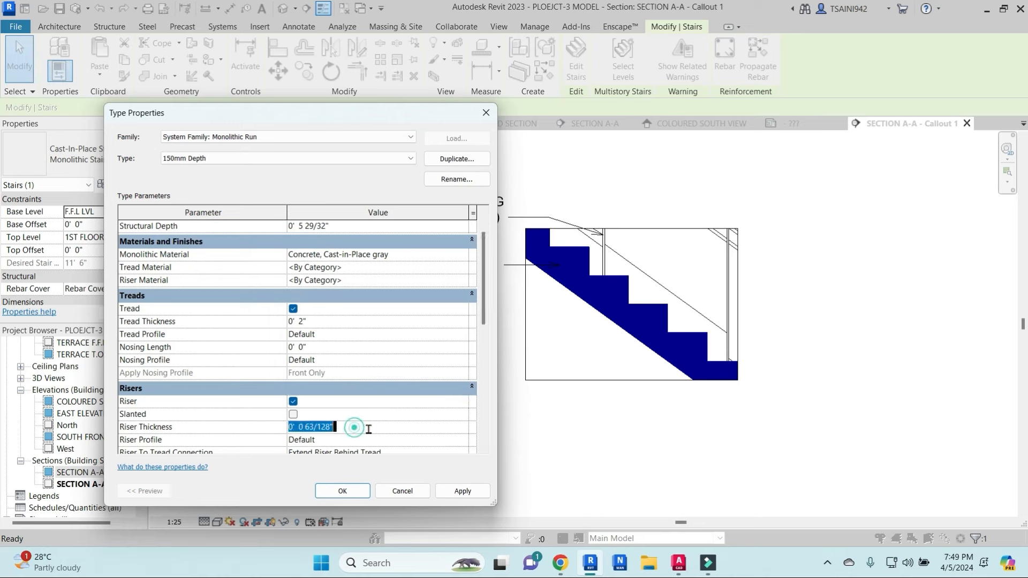
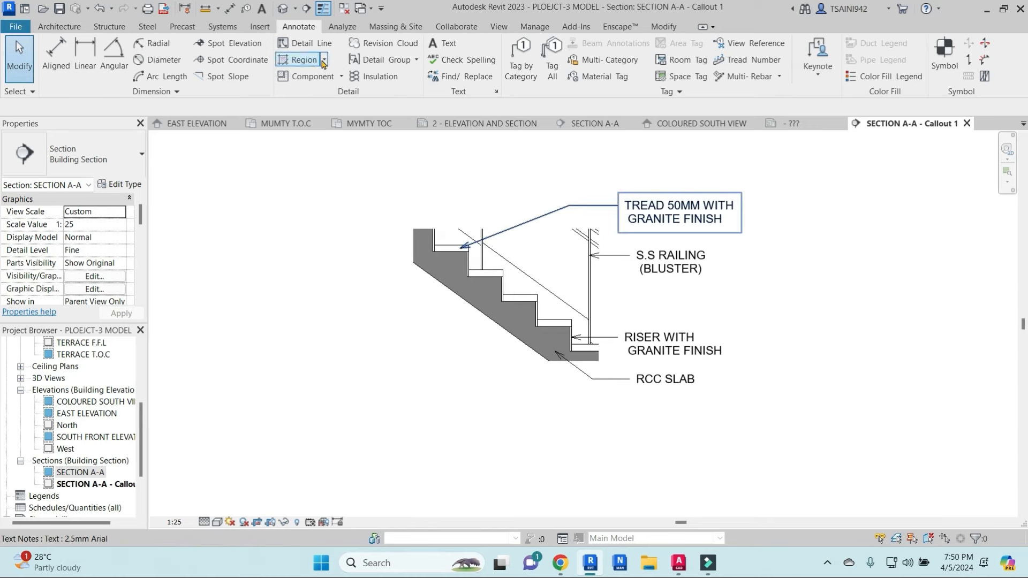
Step: Load the M_Break Line detail component from the Div 01-General folder of the Detail Items library
click(341, 76)
click(335, 103)
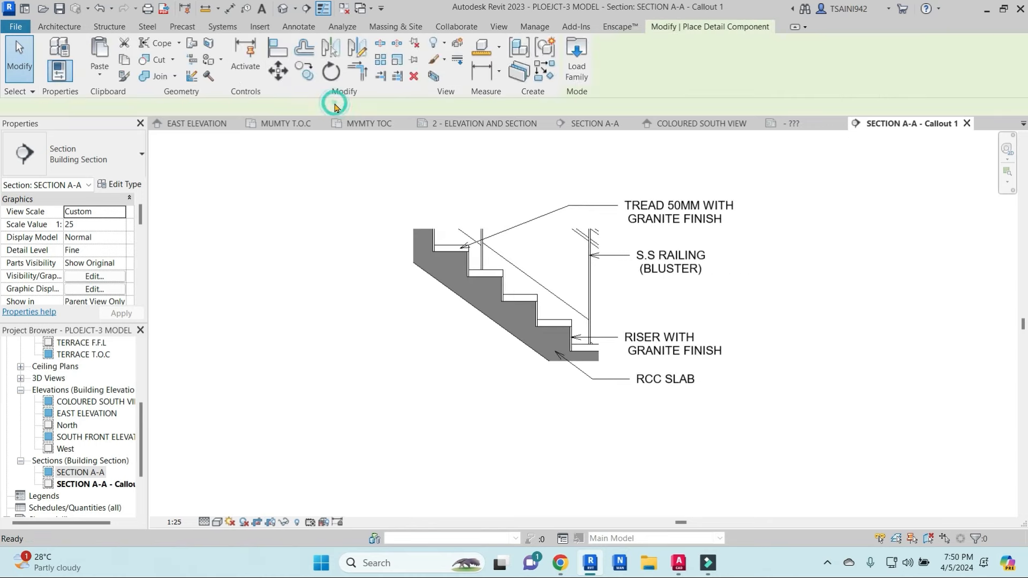
click(578, 56)
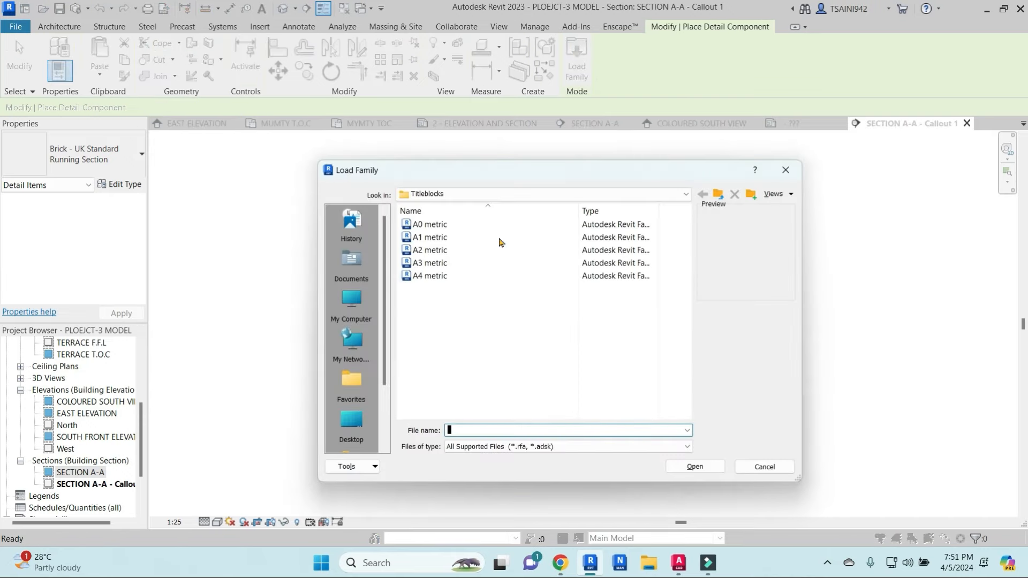
click(719, 193)
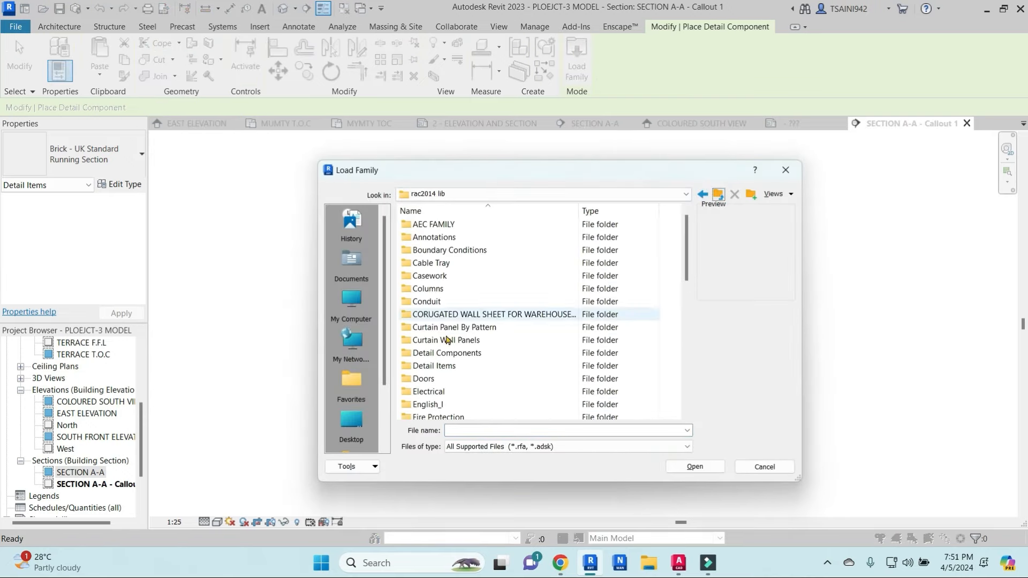
double_click(450, 368)
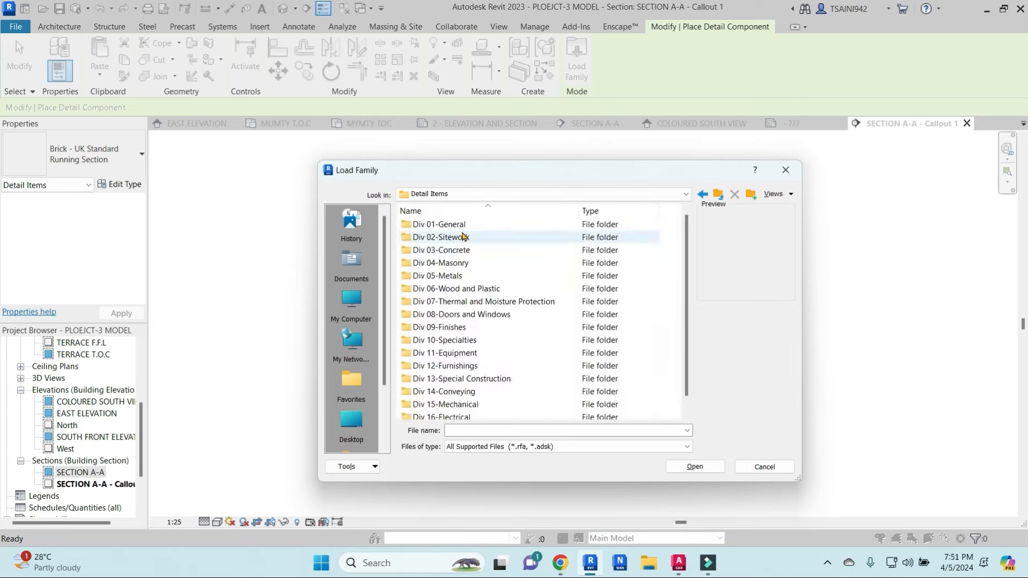
double_click(446, 225)
click(446, 227)
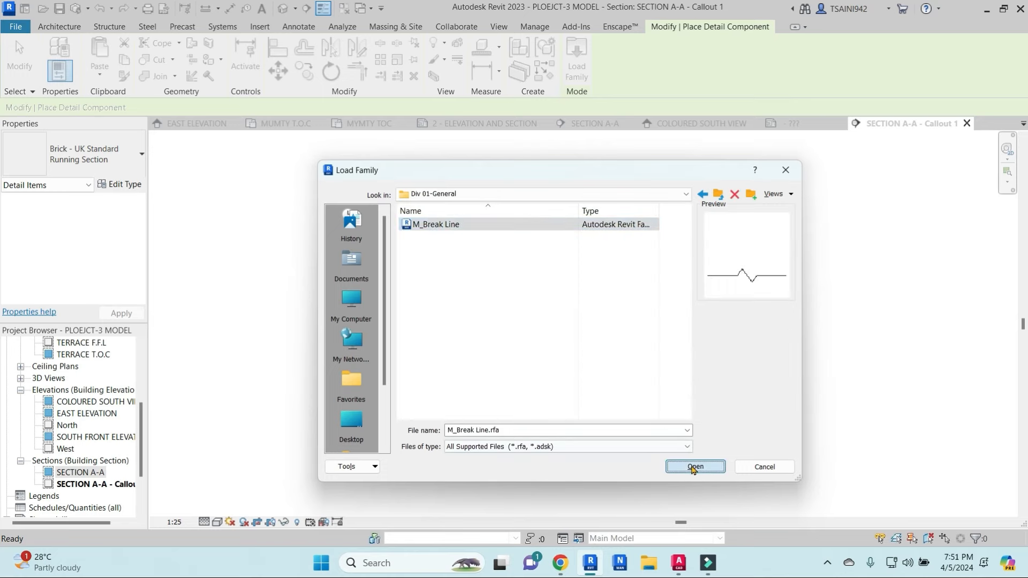
click(694, 466)
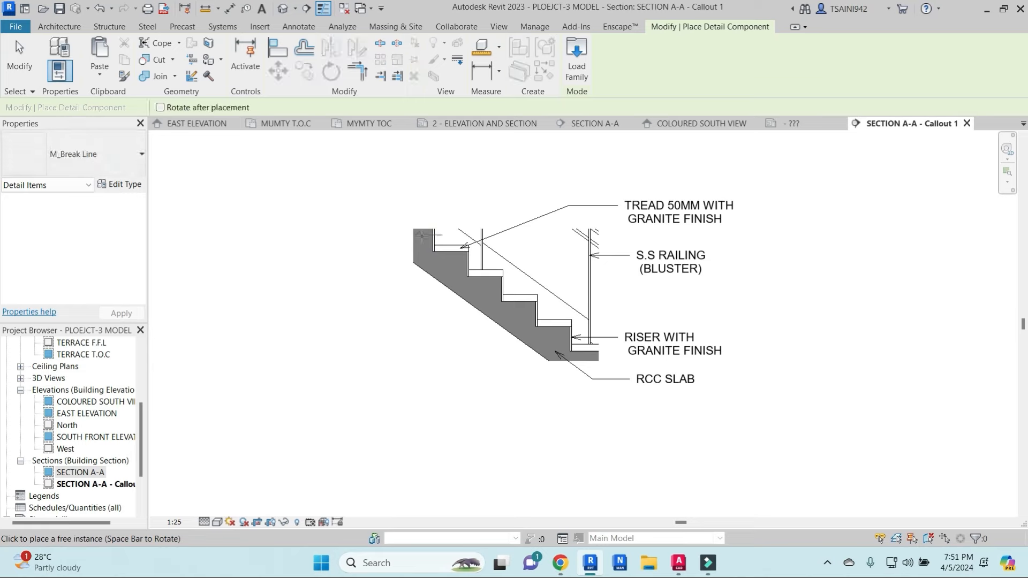
Step: Place a break line over the stair's upper cut end and stretch it to about 1' 3 5/8" left and 1' 11 1/4" right
click(424, 240)
scroll(423, 246, up, 2)
key(Escape)
key(Escape)
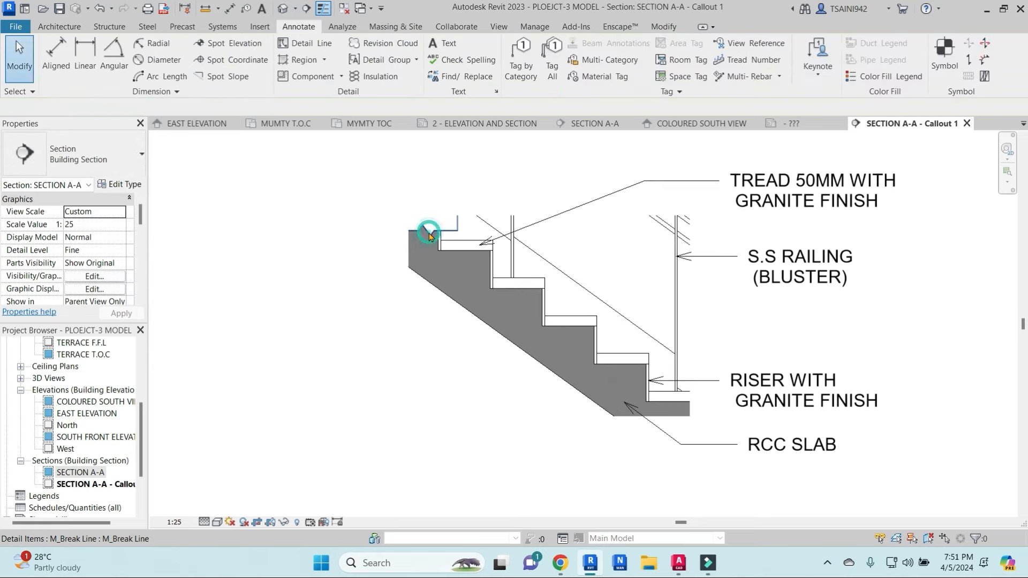
click(450, 225)
drag(458, 214, 547, 214)
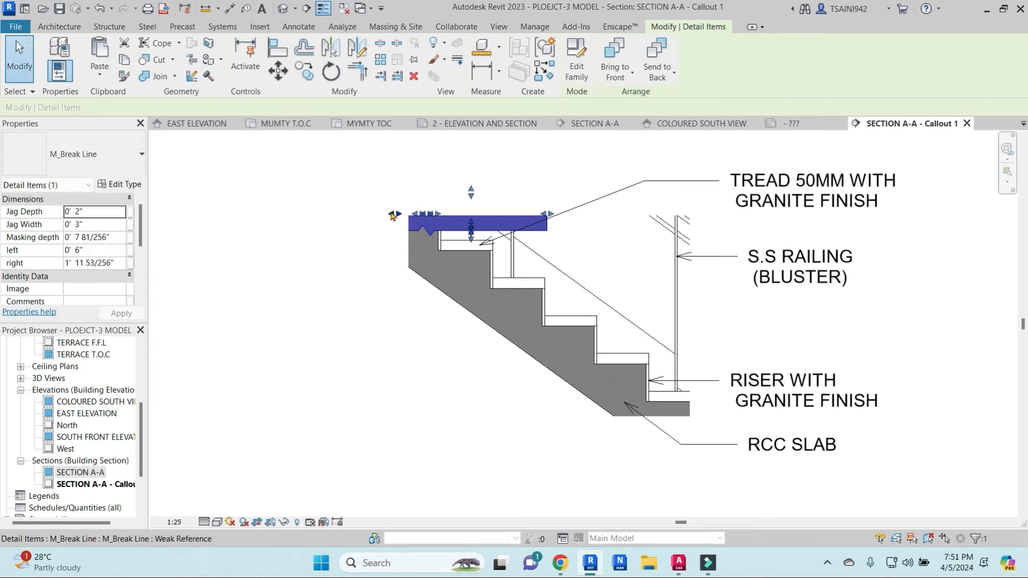
drag(391, 213, 345, 215)
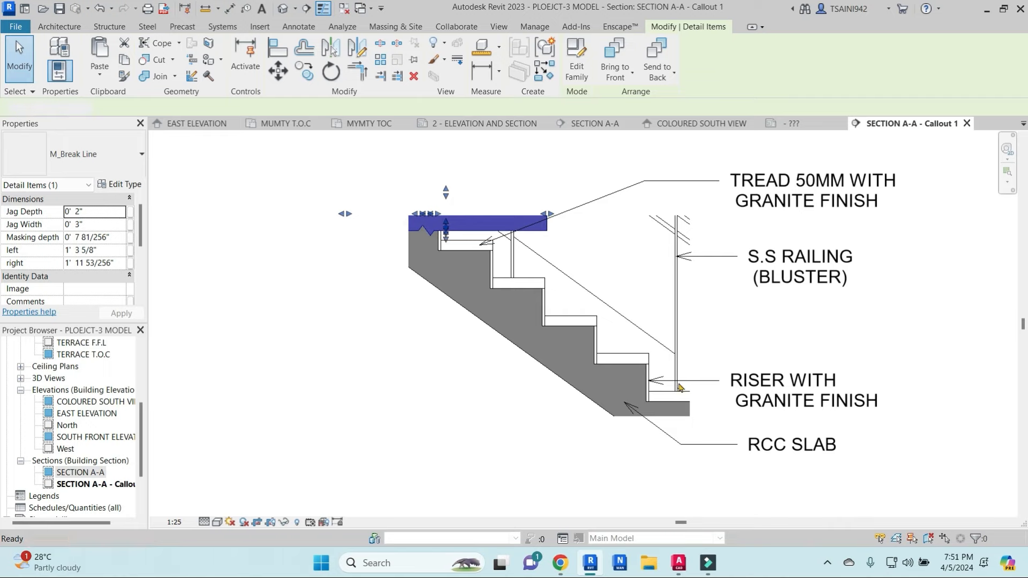
Step: Place a matching vertical break line at the stair's lower cut end and enlarge its jag to about 5 1/4" wide and 5" deep
key(c)
key(s)
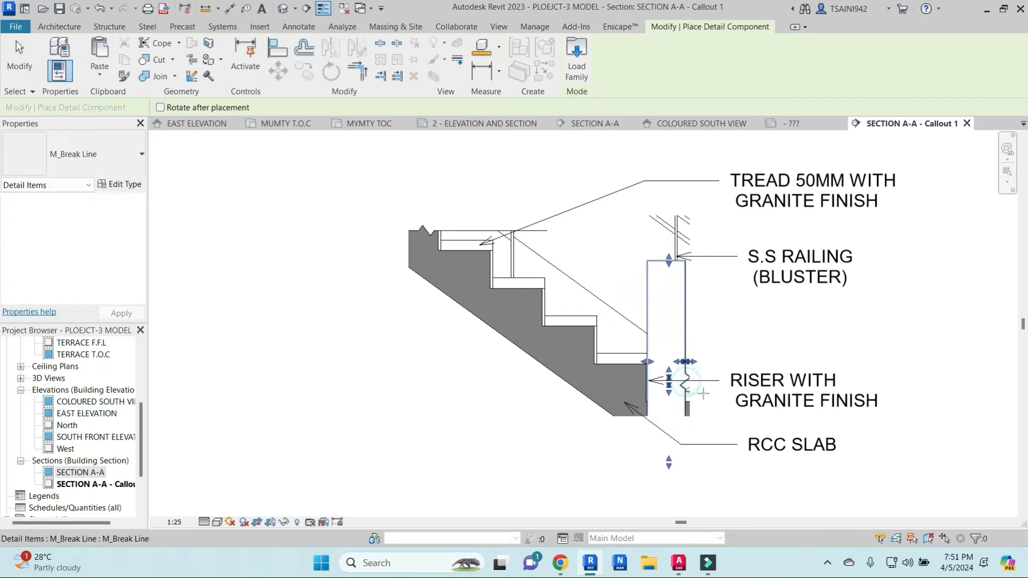
key(Escape)
click(687, 364)
click(686, 363)
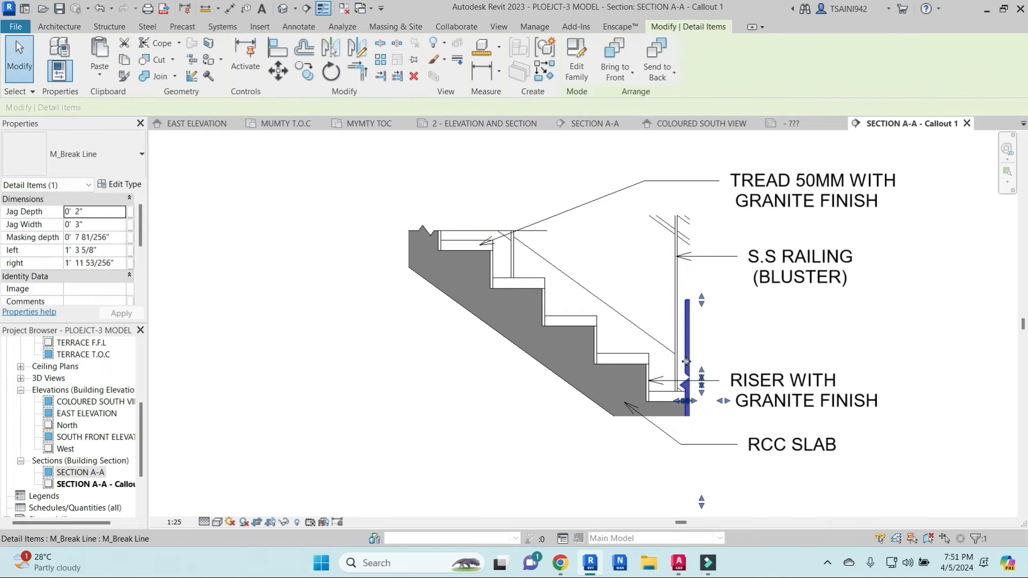
scroll(693, 399, up, 2)
drag(705, 355, 706, 345)
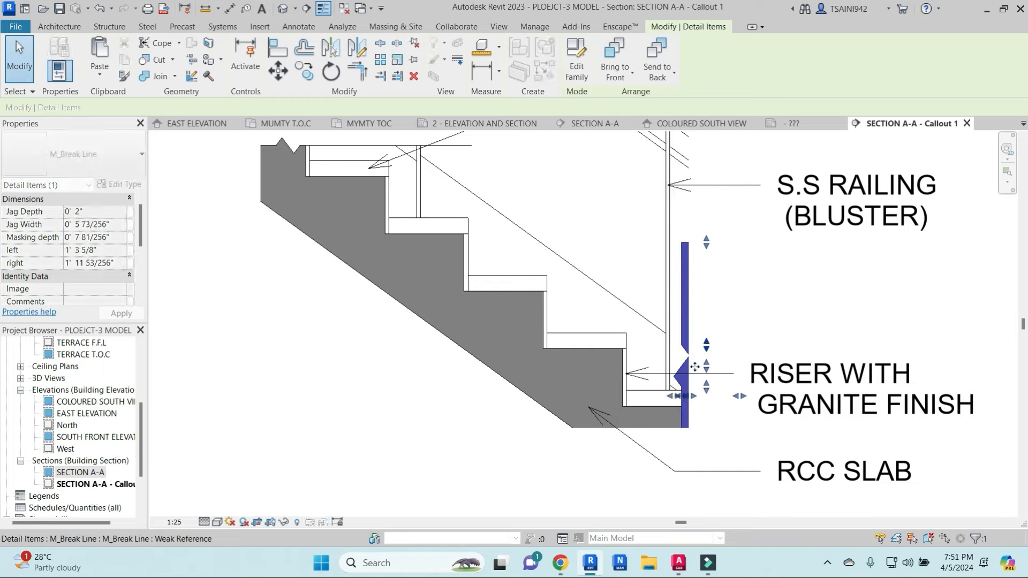
drag(672, 400, 670, 386)
key(Escape)
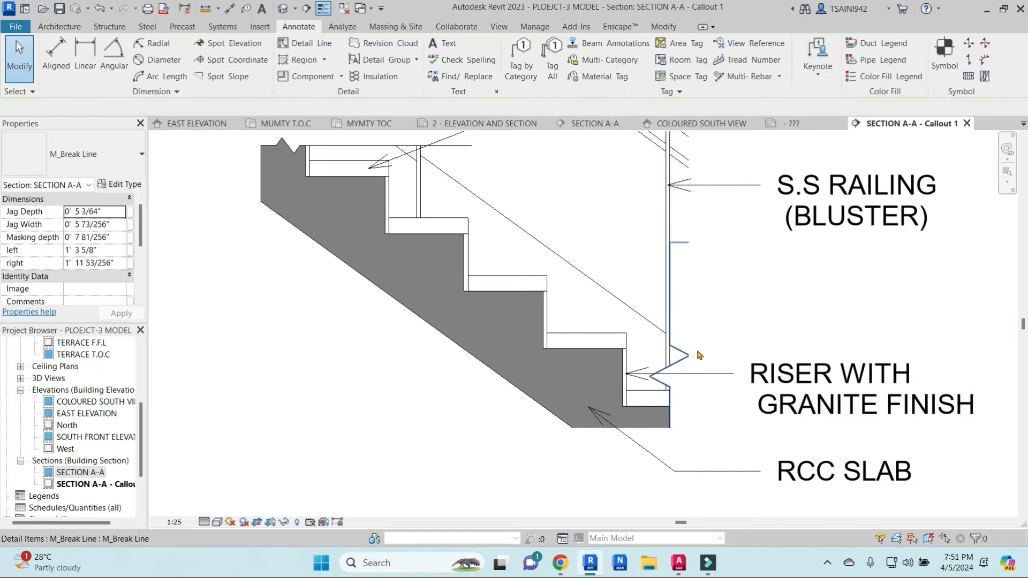
scroll(696, 353, down, 2)
click(689, 357)
scroll(634, 326, down, 2)
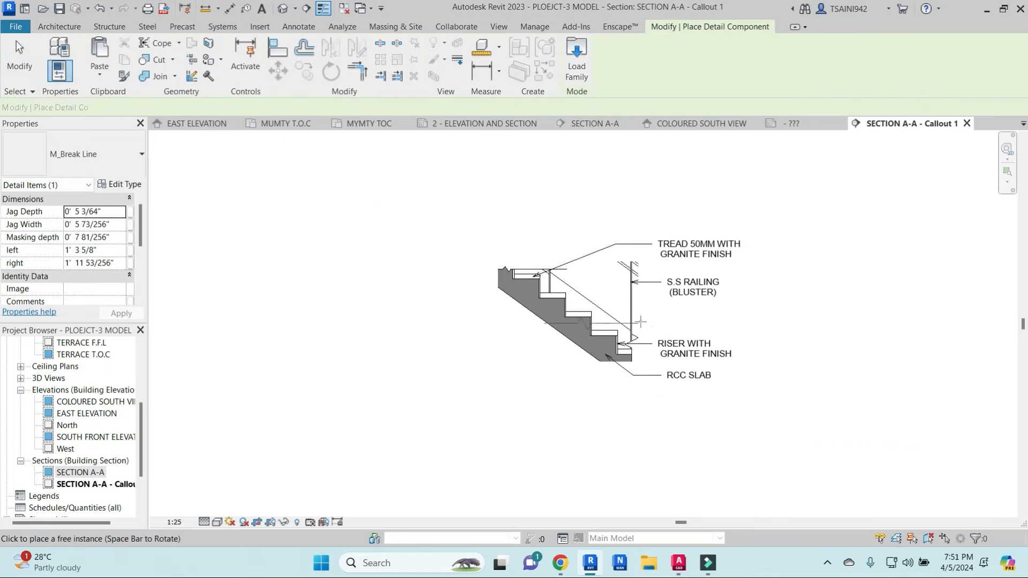
key(Escape)
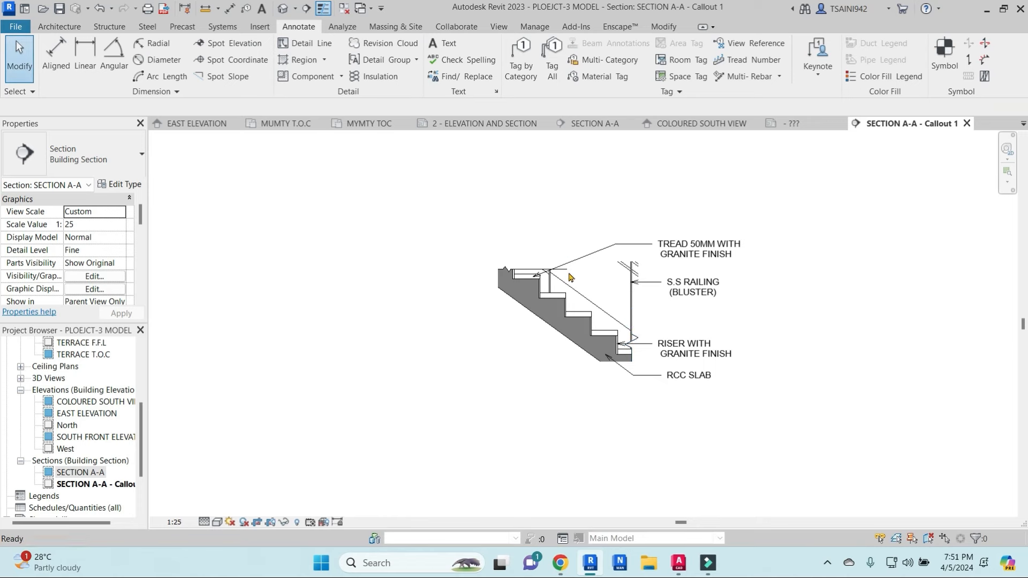
Step: Extend the upper break line across to the far railing post and enlarge its jag to about 10 1/8" wide and 4 5/8" deep
click(551, 266)
scroll(515, 263, up, 5)
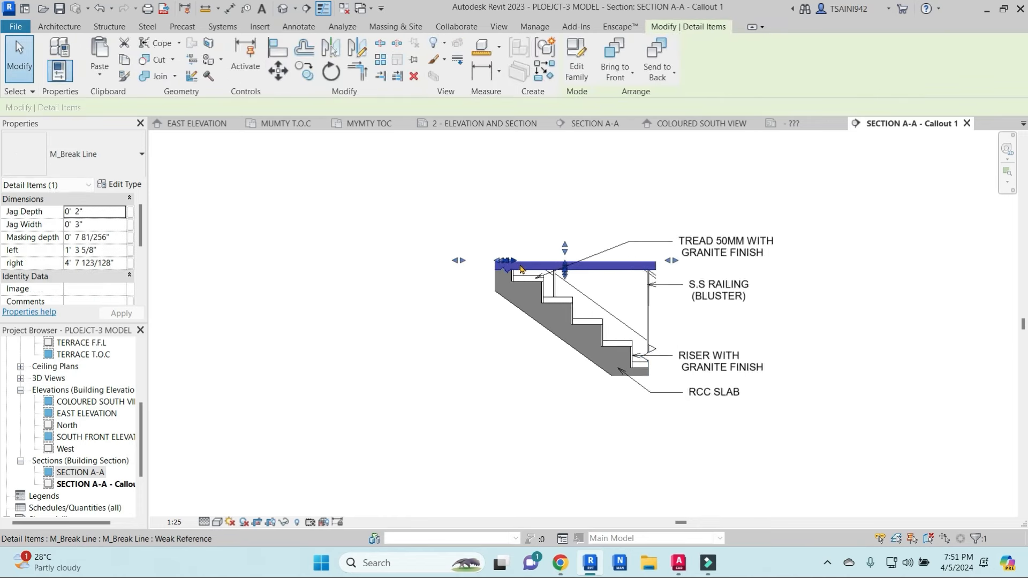
drag(502, 256, 549, 259)
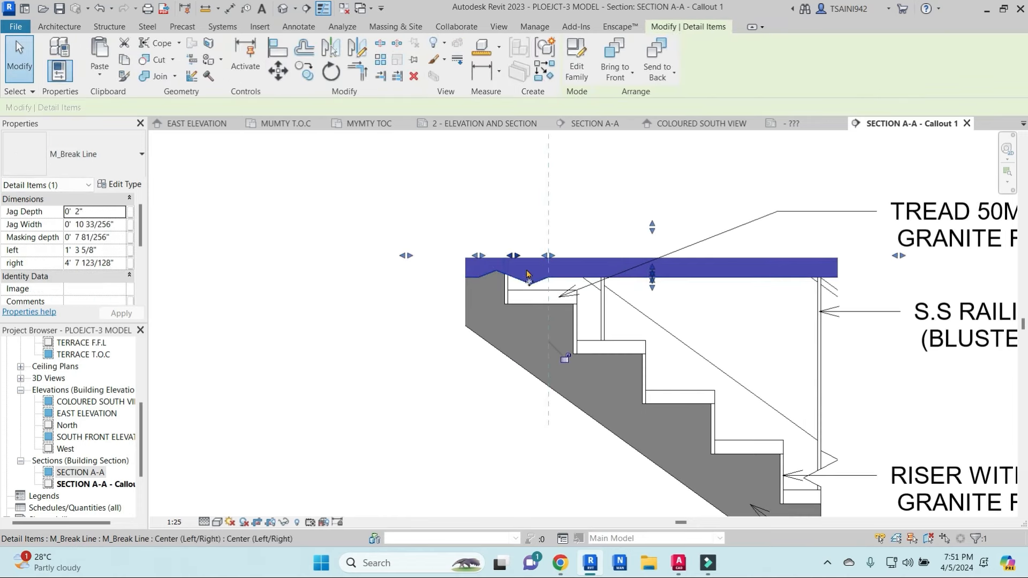
drag(657, 269, 658, 257)
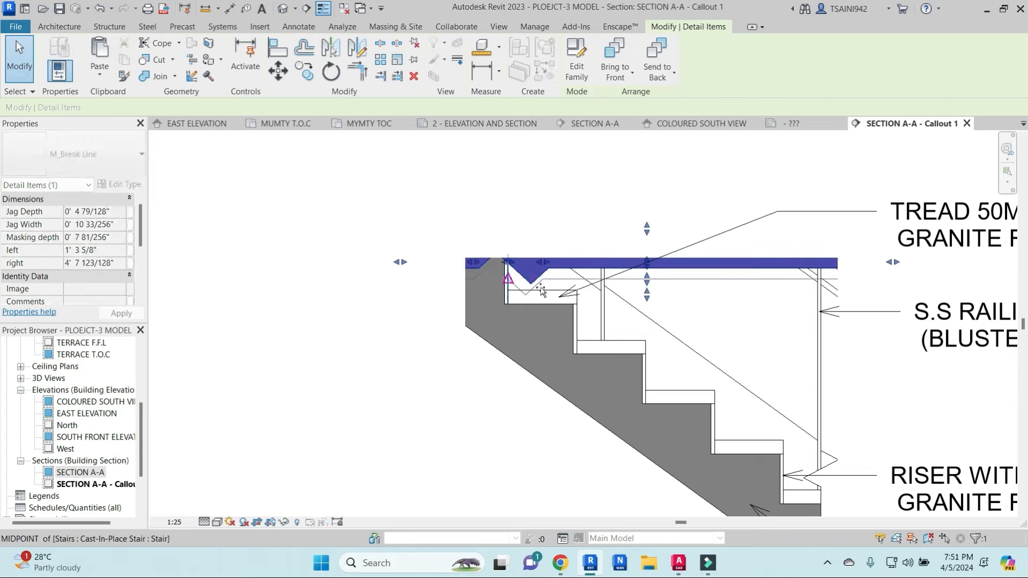
key(Escape)
scroll(529, 348, down, 2)
scroll(712, 311, down, 2)
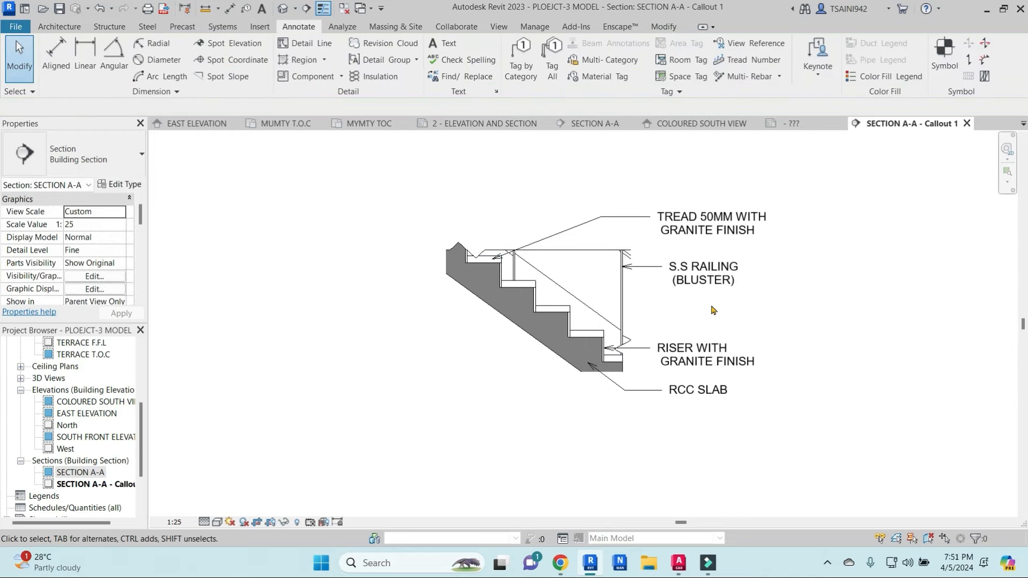
scroll(373, 408, down, 2)
click(75, 484)
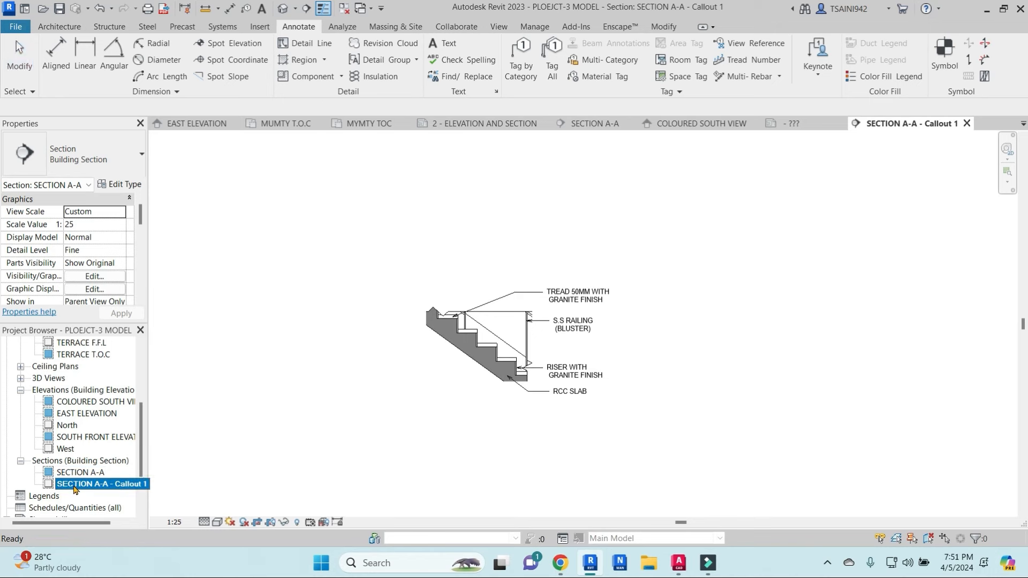
scroll(77, 487, down, 1)
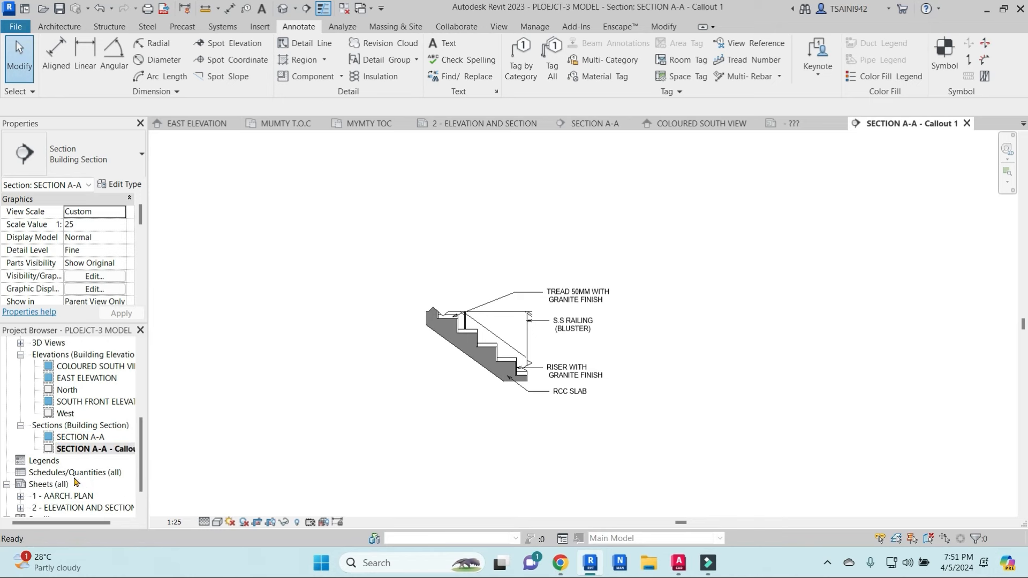
scroll(70, 437, up, 1)
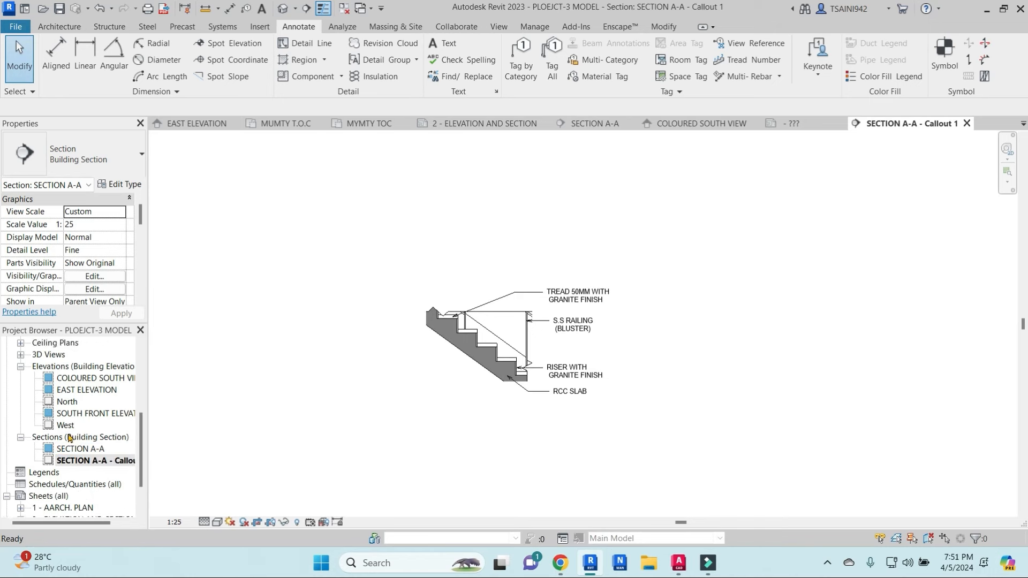
click(82, 463)
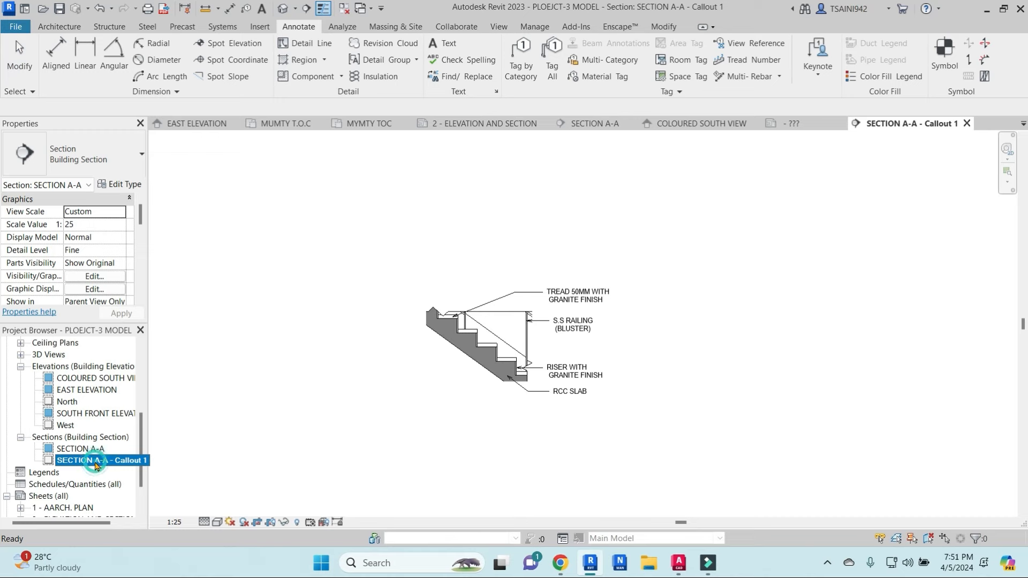
key(3)
click(101, 464)
key(s)
key(t)
Step: Rename the SECTION A-A - Callout 1 view as STEP AND RAILING DETAIL
scroll(104, 465, down, 5)
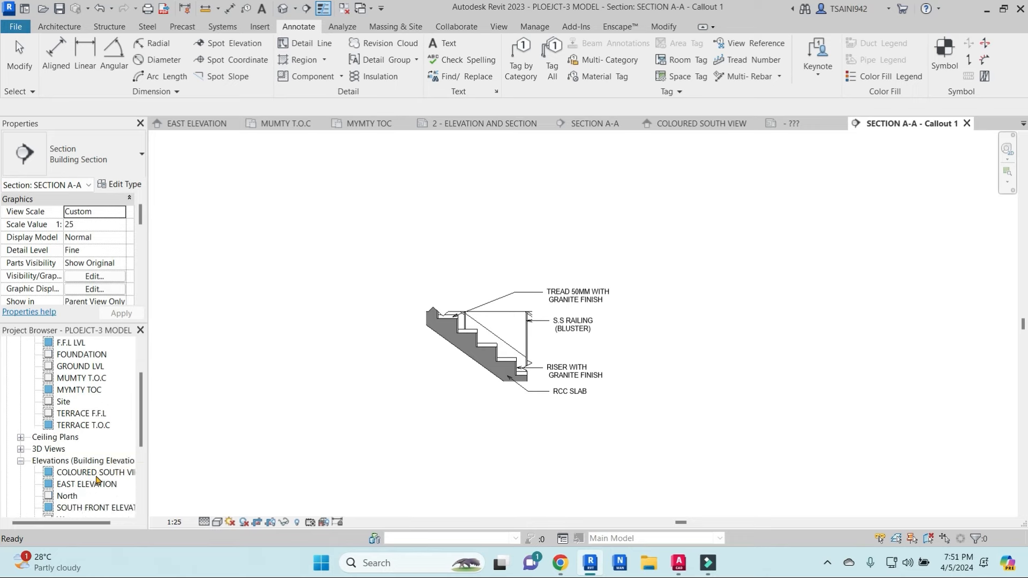
right_click(89, 448)
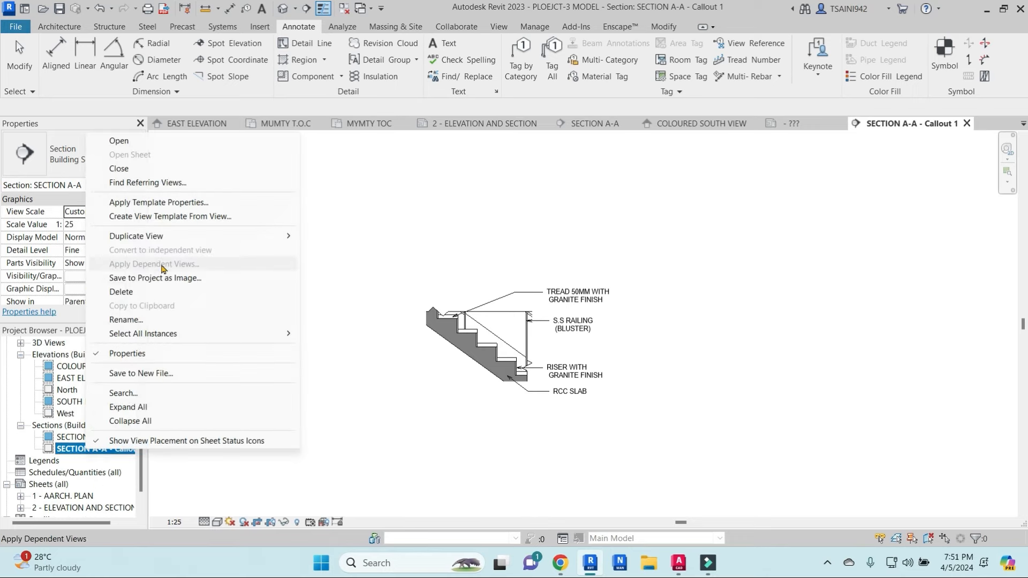
click(151, 319)
text(S)
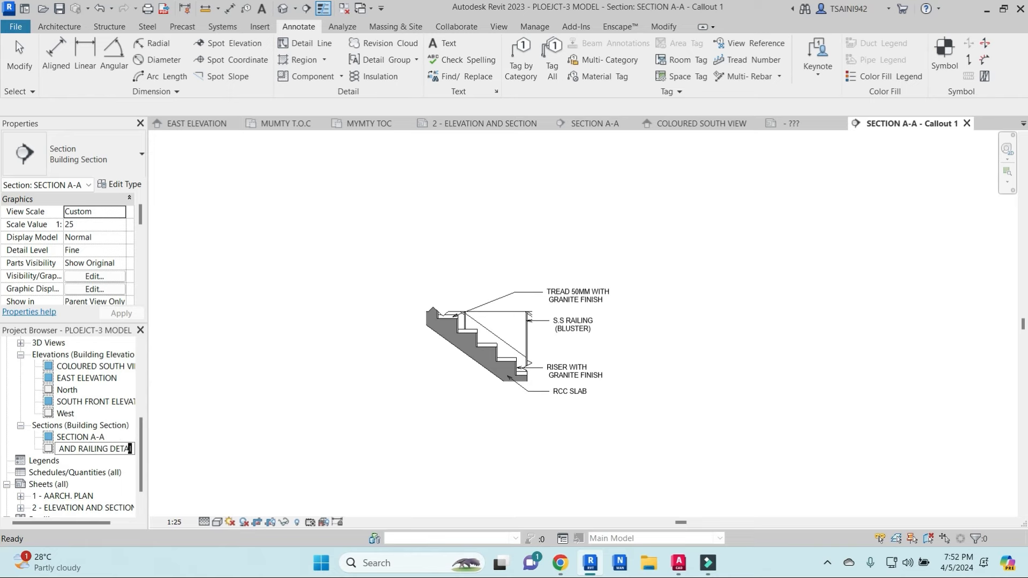
key(Return)
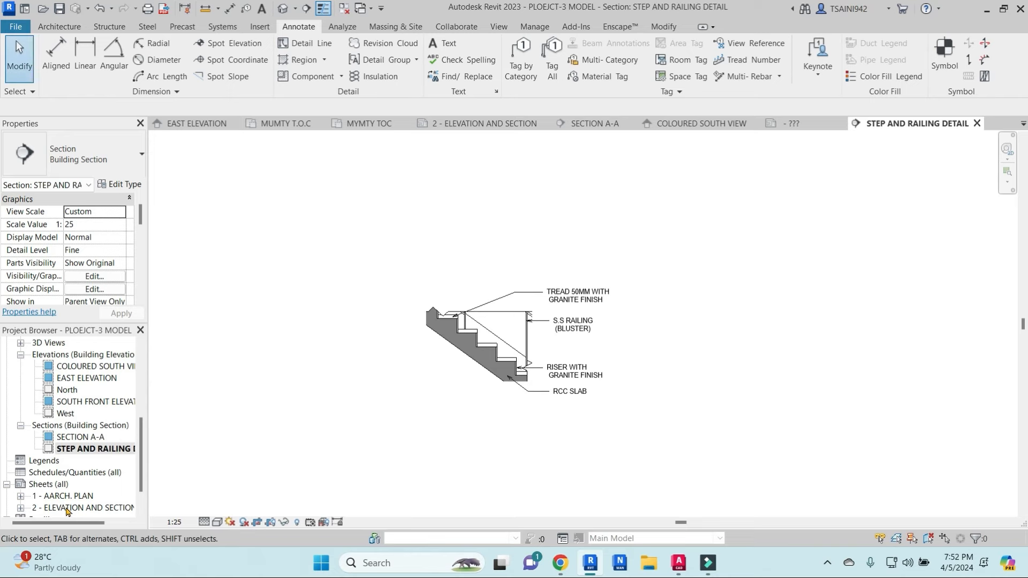
Step: Place the STEP AND RAILING DETAIL view on sheet 2 - ELEVATION AND SECTION, in the empty cell beside the EAST ELEVATION
scroll(68, 511, down, 1)
double_click(69, 472)
click(86, 414)
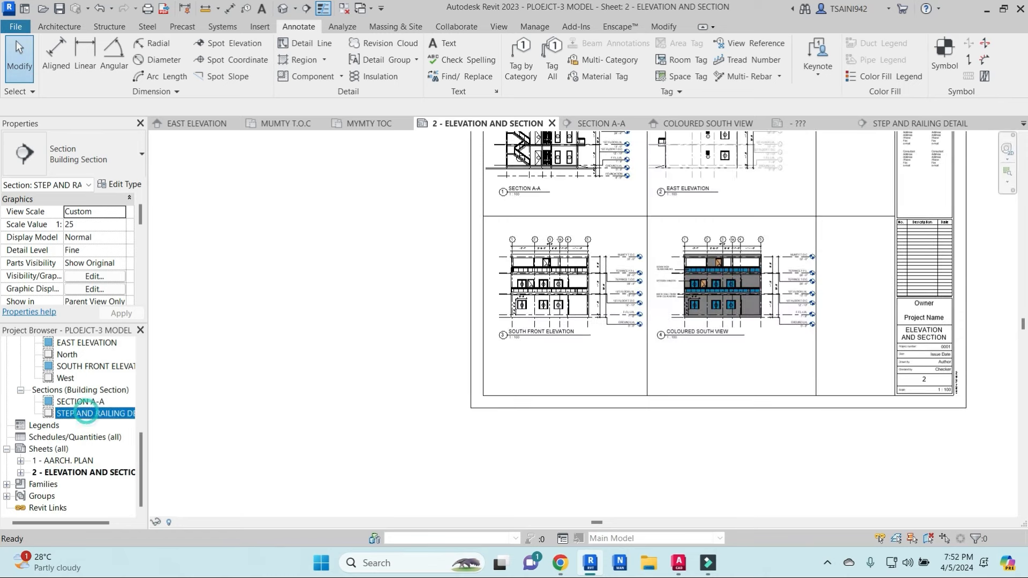
drag(85, 413, 690, 341)
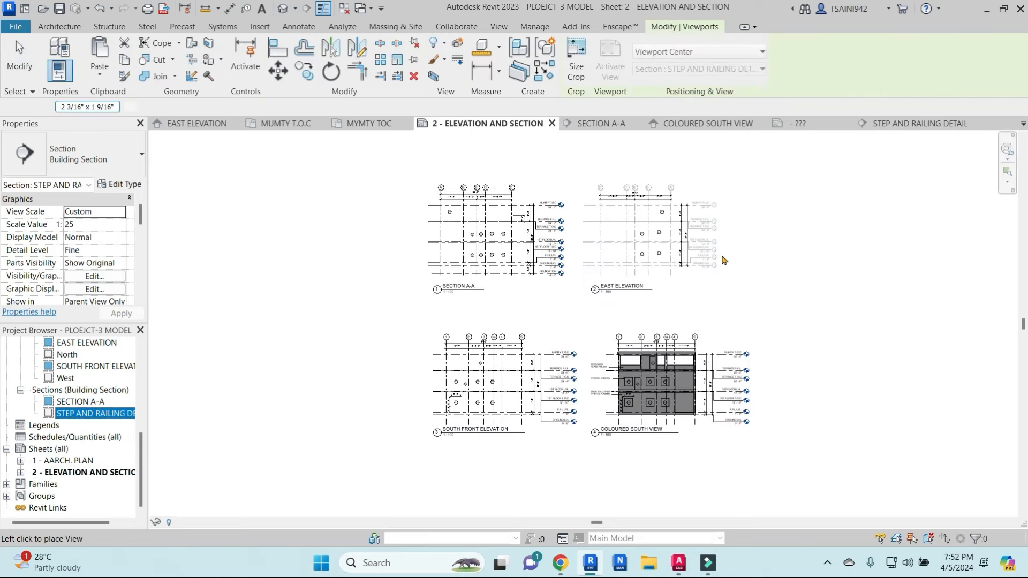
click(787, 236)
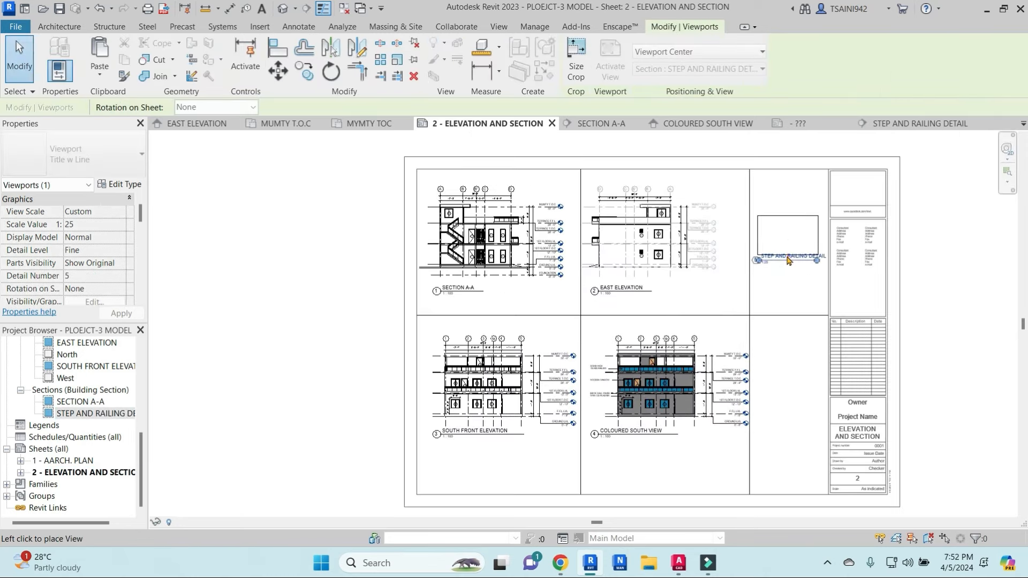
Step: Move the STEP AND RAILING DETAIL viewport title down, roughly level with the EAST ELEVATION title
key(Escape)
scroll(784, 284, up, 2)
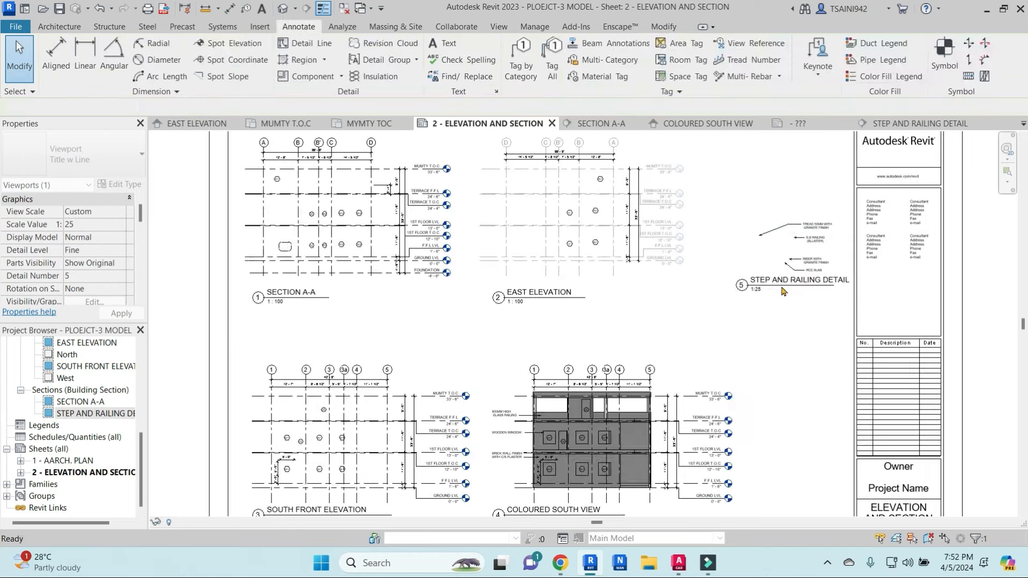
click(784, 286)
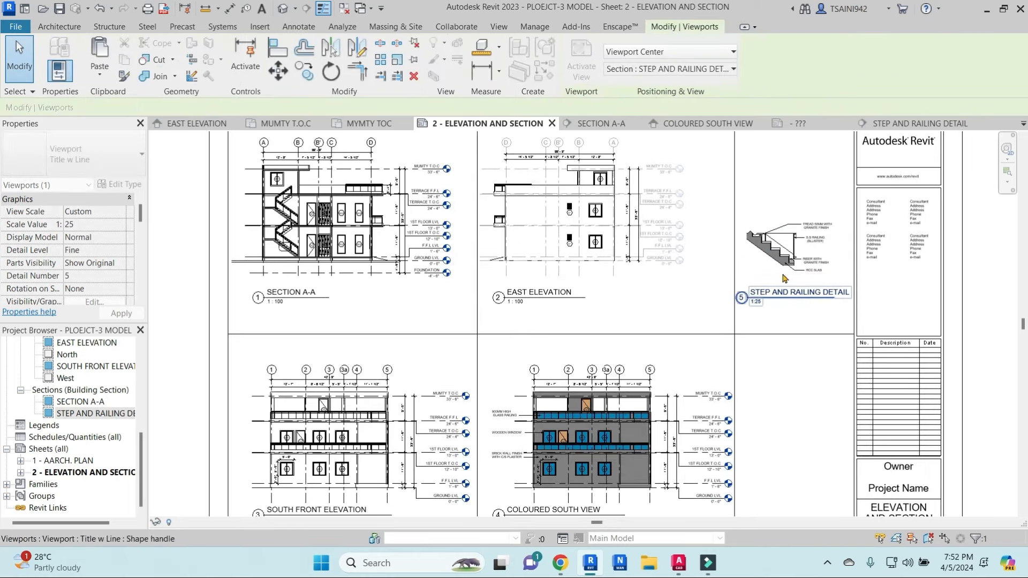
key(Escape)
scroll(787, 267, down, 3)
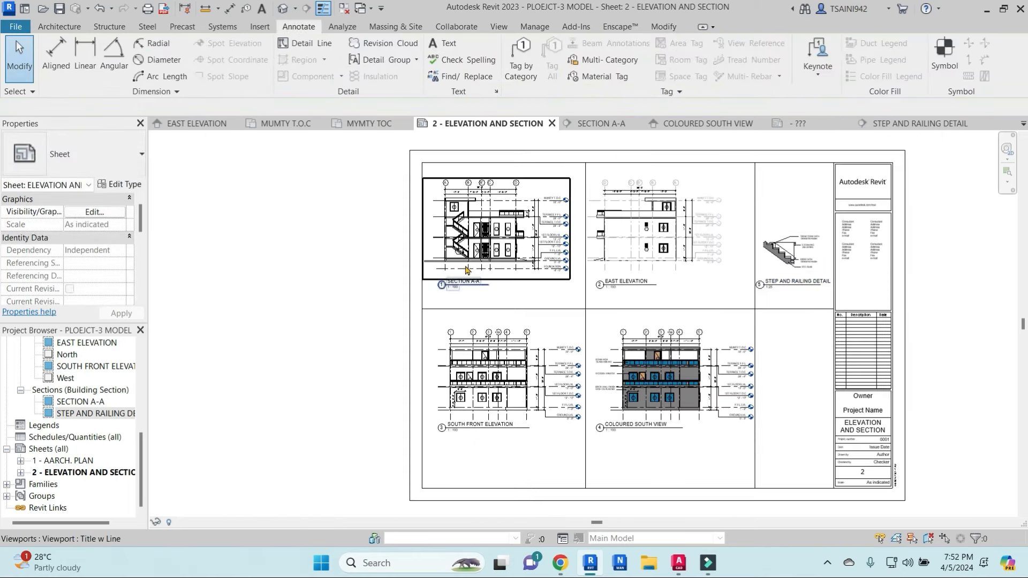
scroll(467, 270, up, 5)
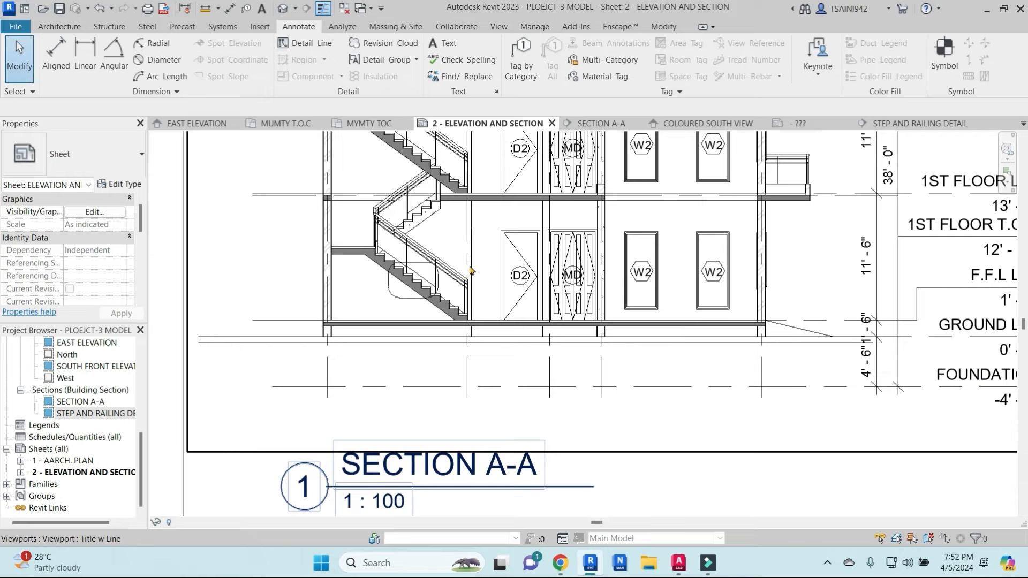
scroll(471, 270, down, 6)
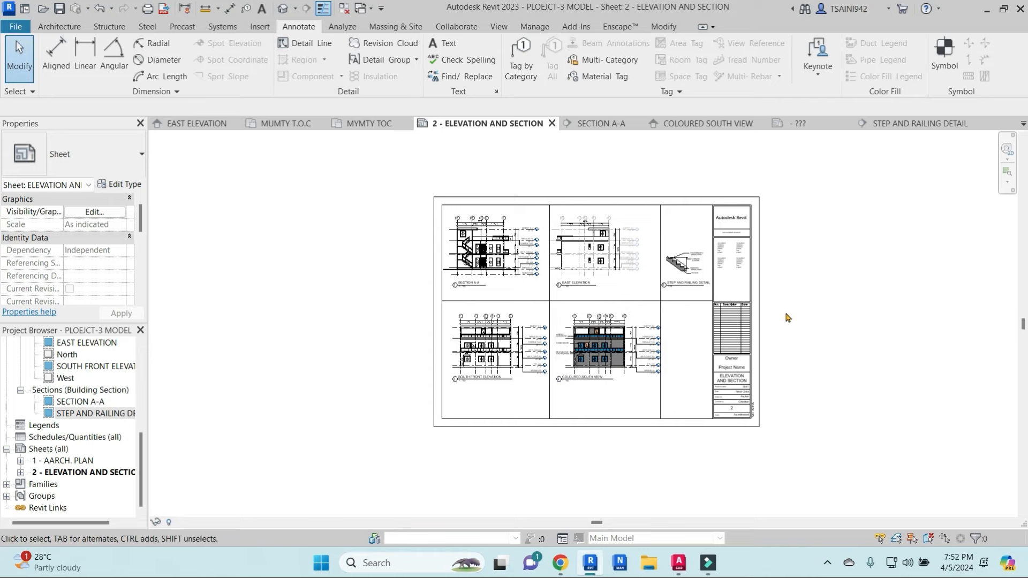
Step: Open sheet 1 - AARCH. PLAN and shorten the title line of the MYMTY TOC viewport
click(52, 461)
key(Return)
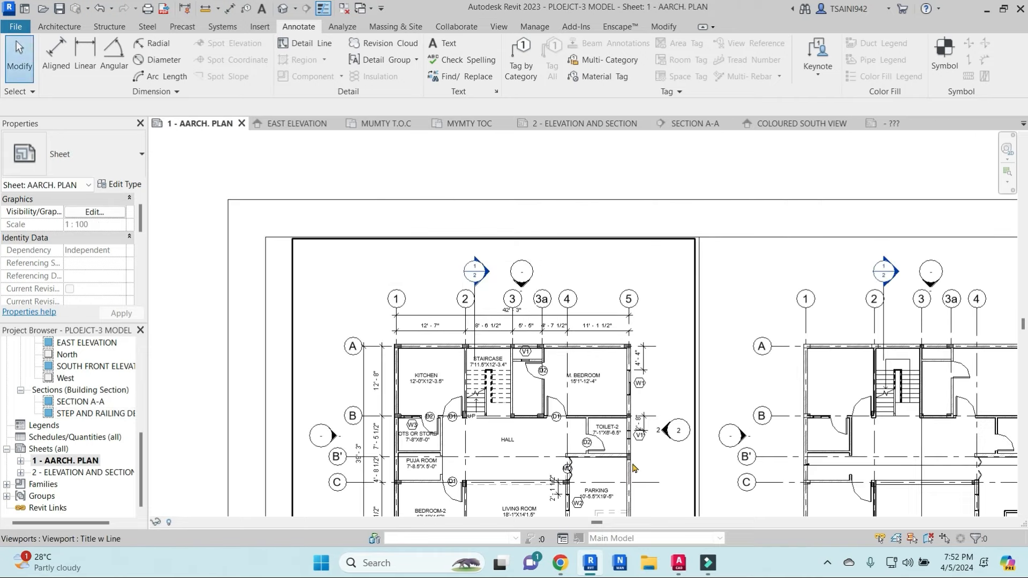
scroll(798, 380, down, 4)
scroll(798, 380, down, 4)
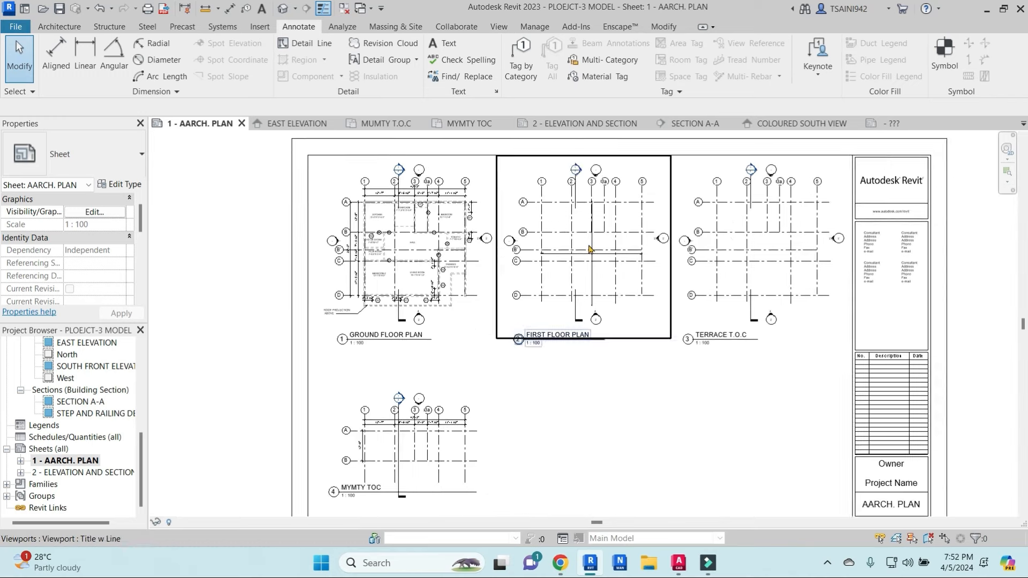
middle_drag(850, 427, 773, 395)
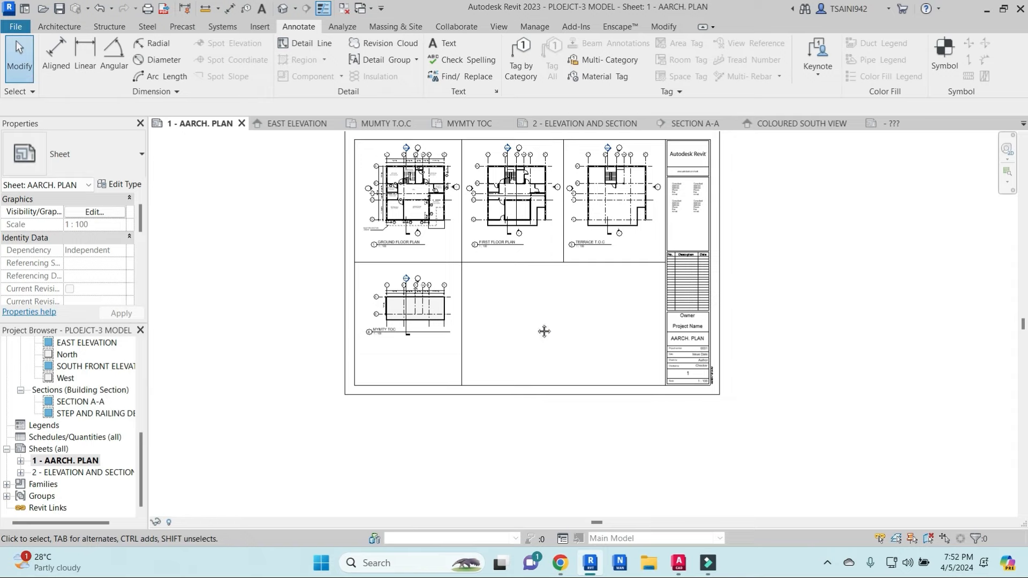
middle_drag(544, 331, 569, 347)
click(445, 358)
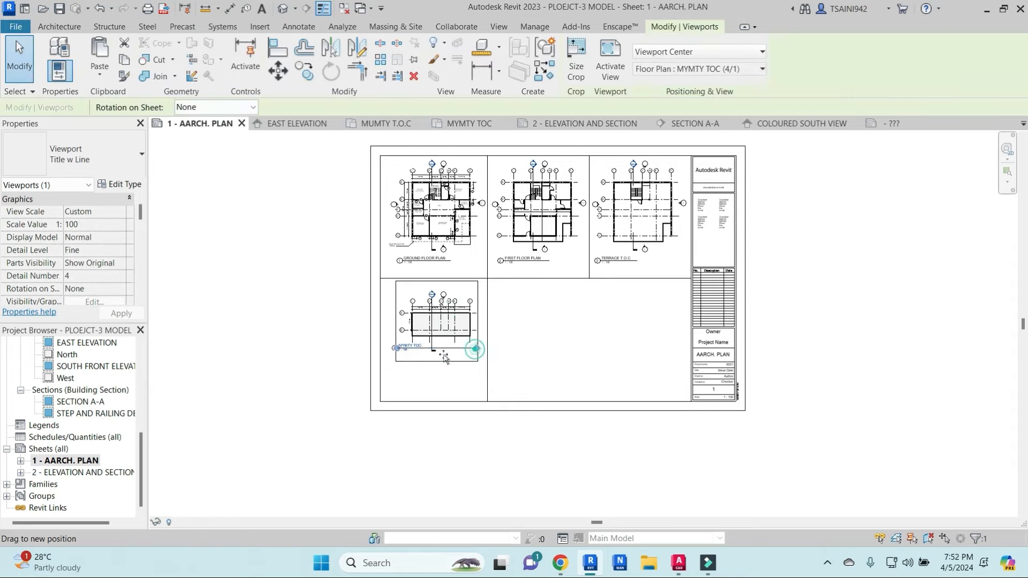
Step: Activate the MYMTY TOC viewport, hide its section line element in the view, and return to the sheet
scroll(445, 356, up, 5)
click(450, 336)
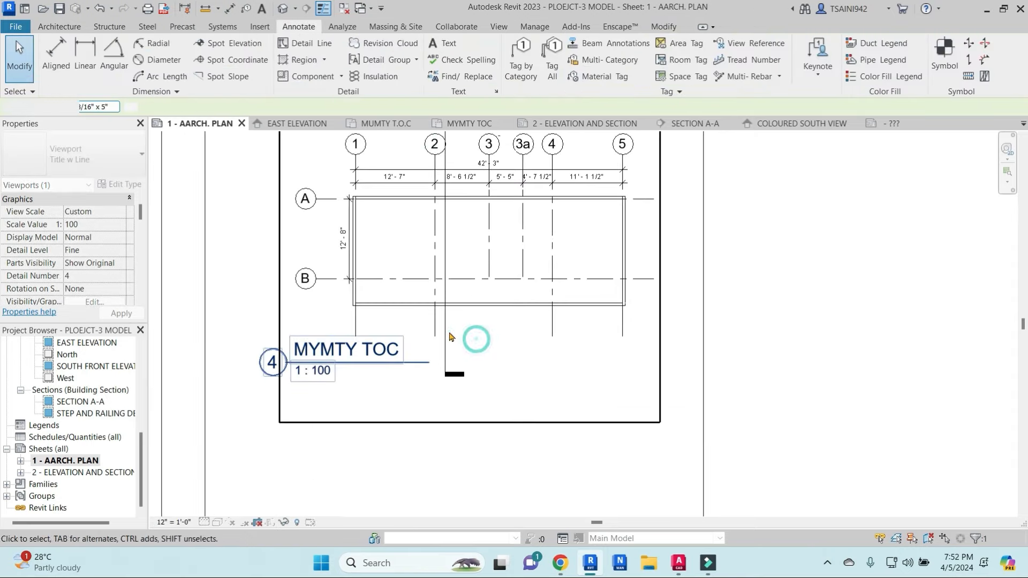
double_click(450, 336)
right_click(446, 322)
click(507, 280)
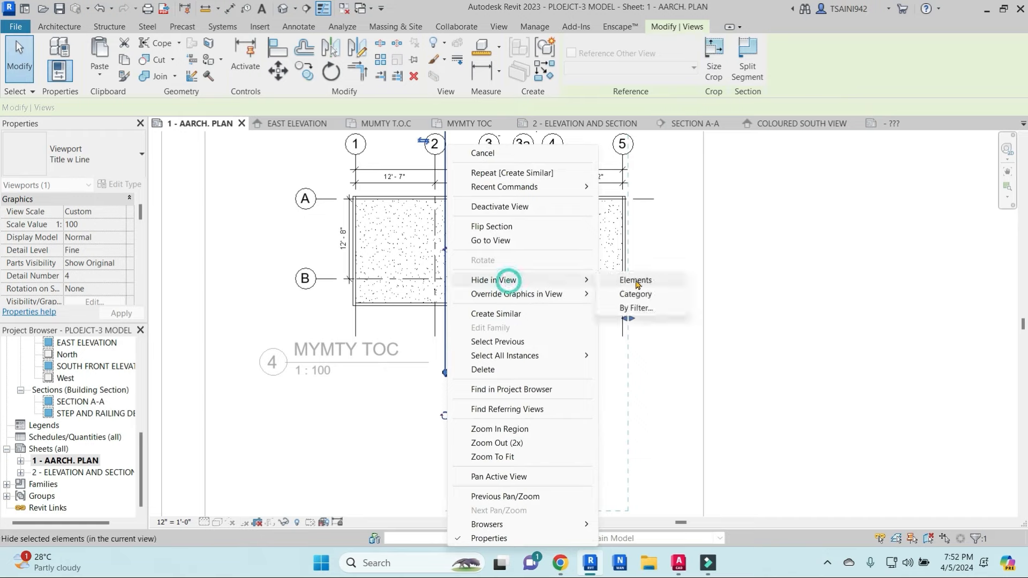
click(636, 280)
scroll(445, 225, down, 5)
double_click(241, 316)
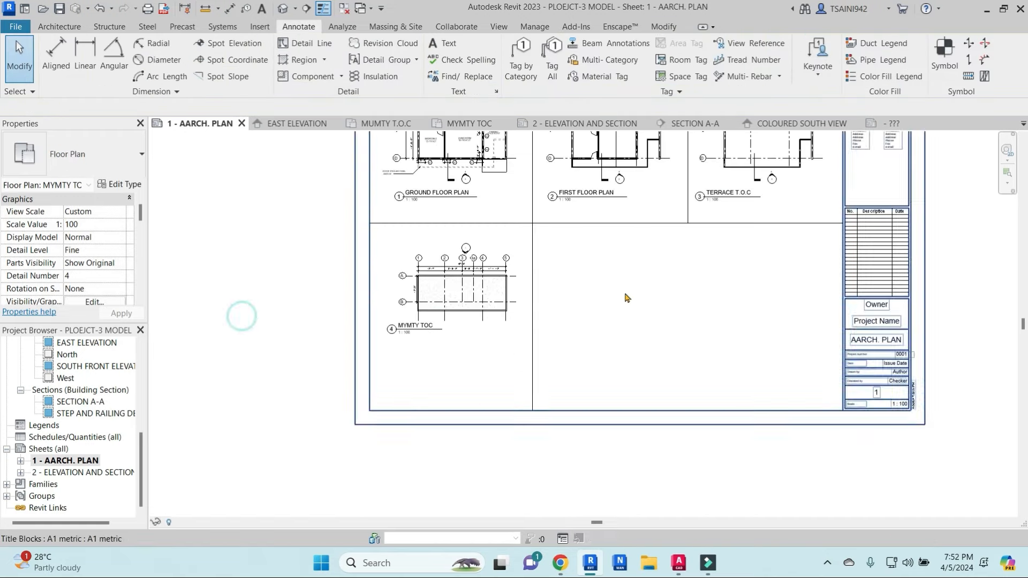
scroll(621, 316, down, 5)
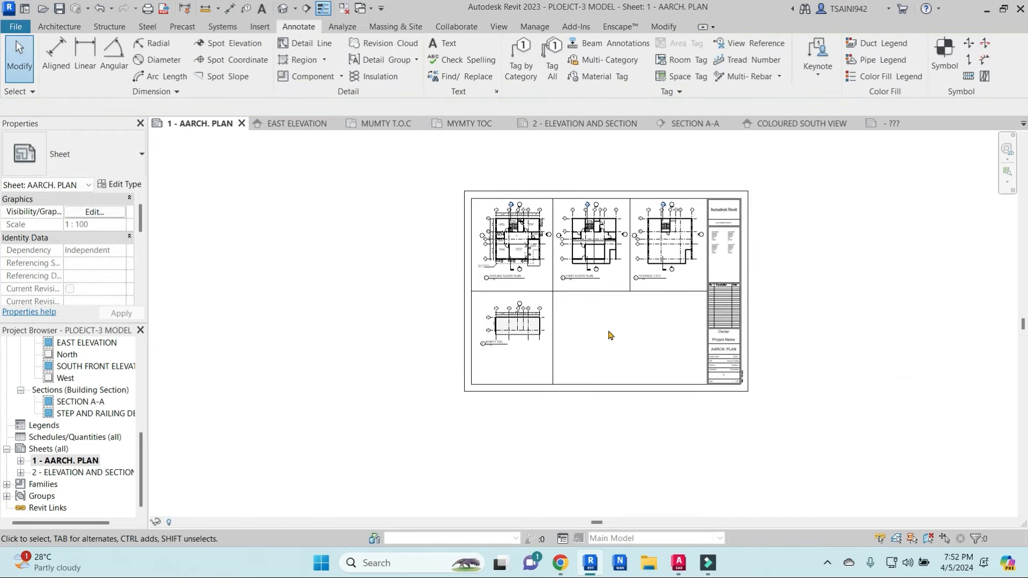
middle_drag(667, 347, 629, 353)
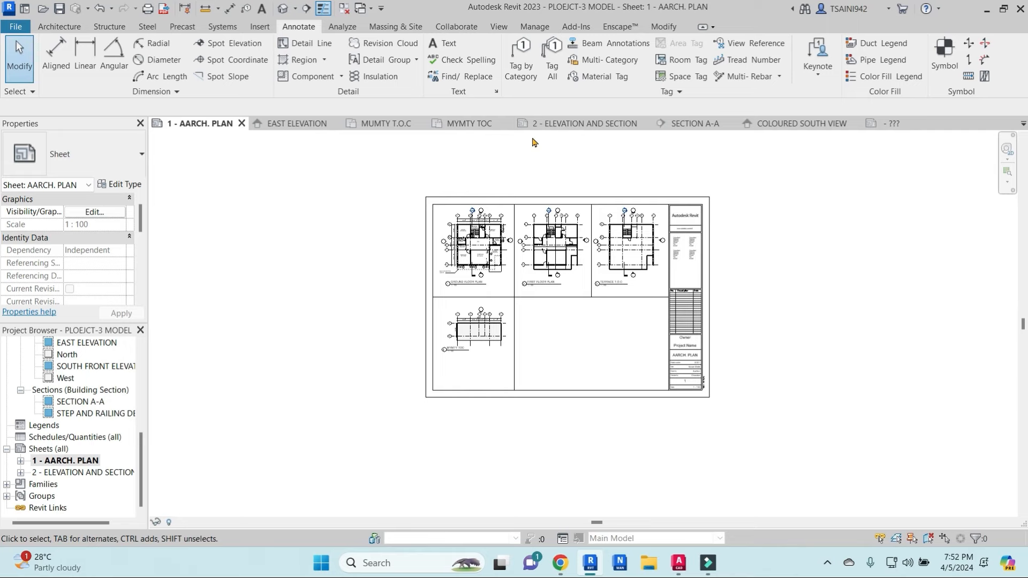
scroll(71, 379, up, 1)
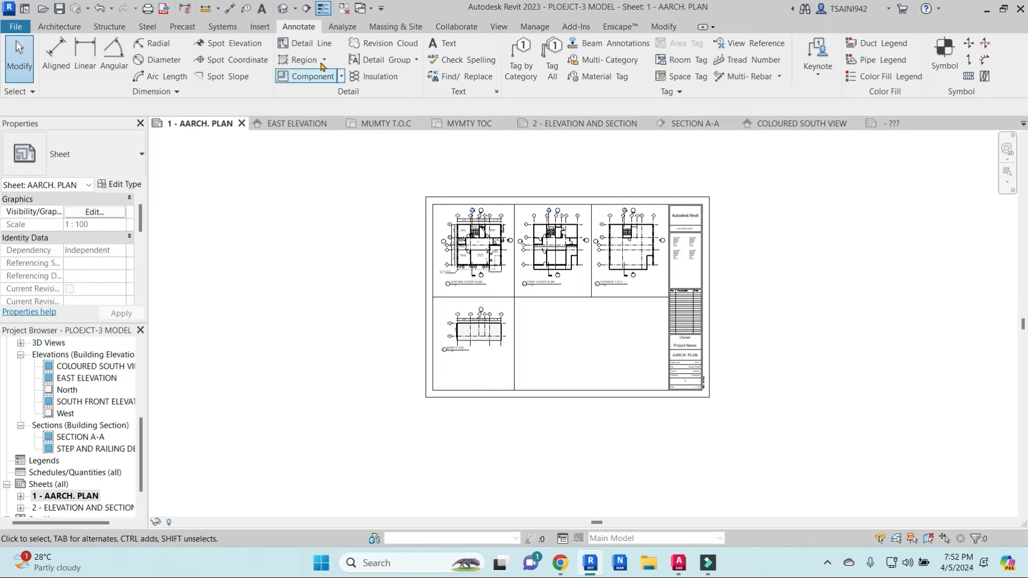
Step: Open the default 3D view and create a Door Schedule of building components for the Doors category
click(288, 11)
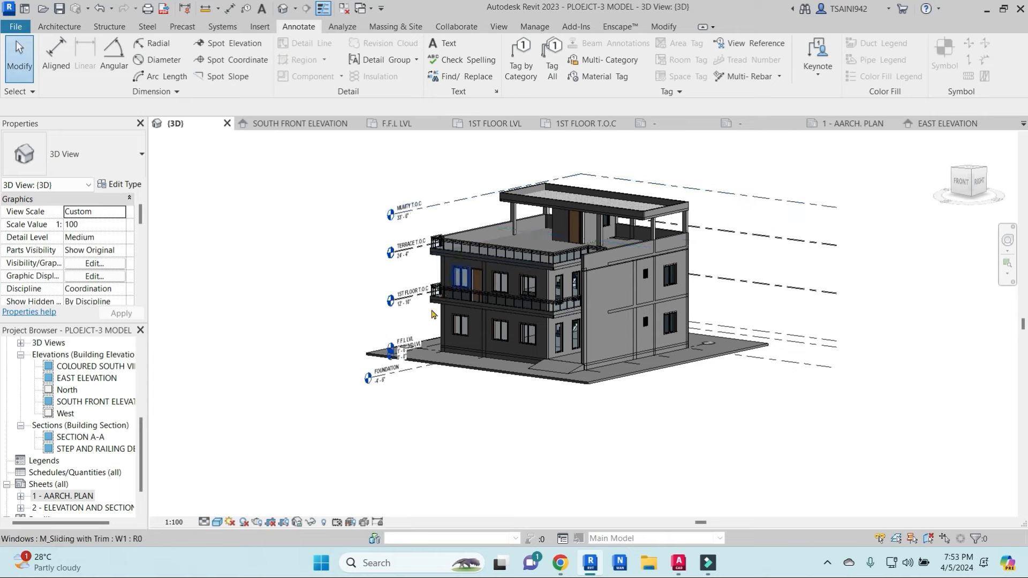
shift+middle_drag(433, 314, 637, 209)
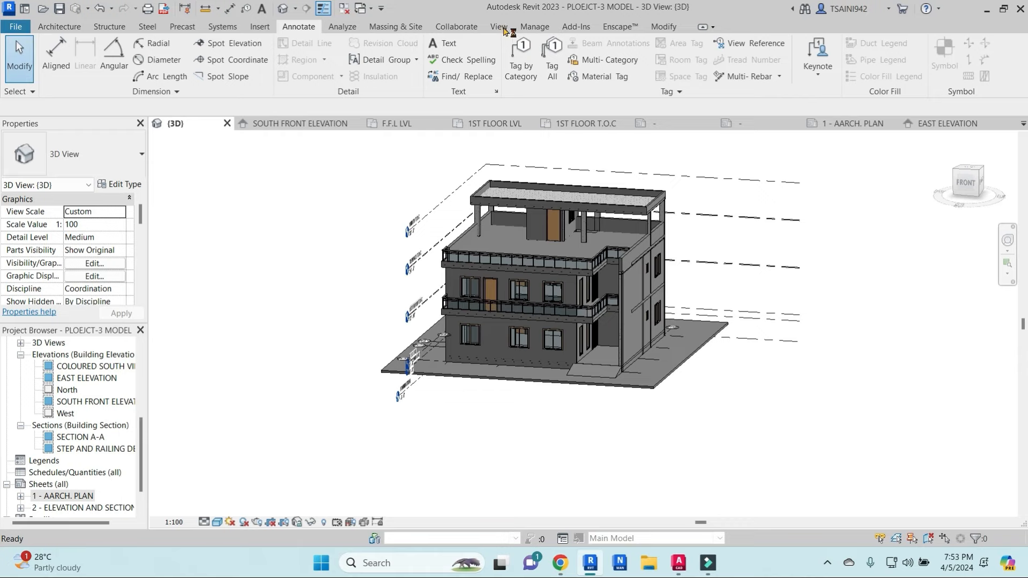
click(500, 28)
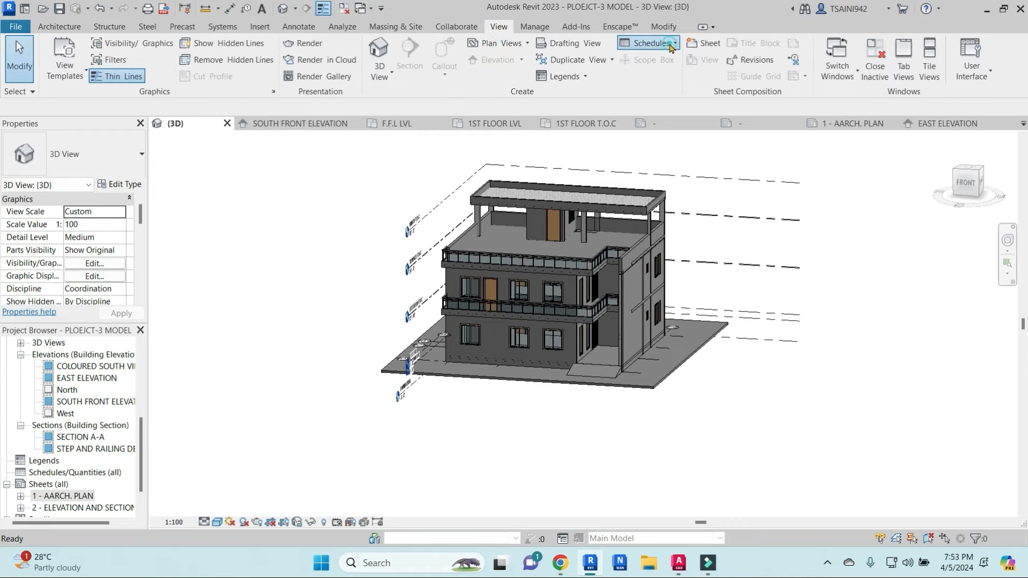
click(670, 47)
click(684, 65)
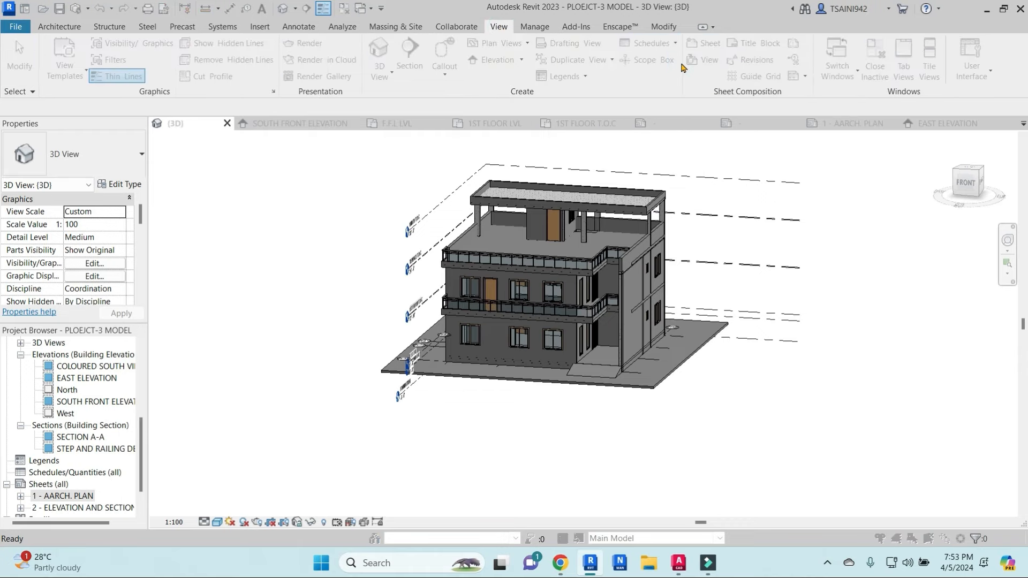
click(431, 286)
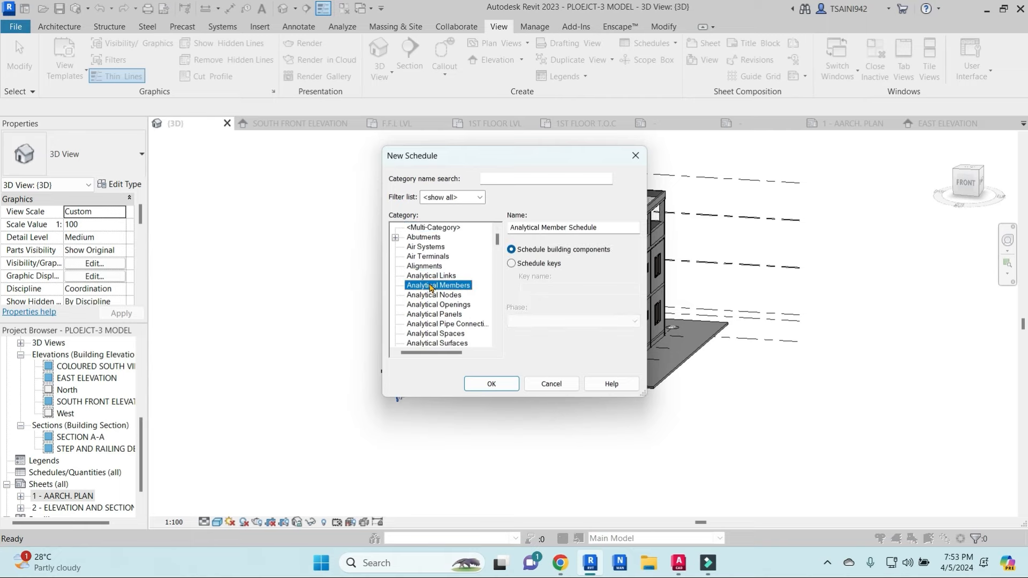
text(do)
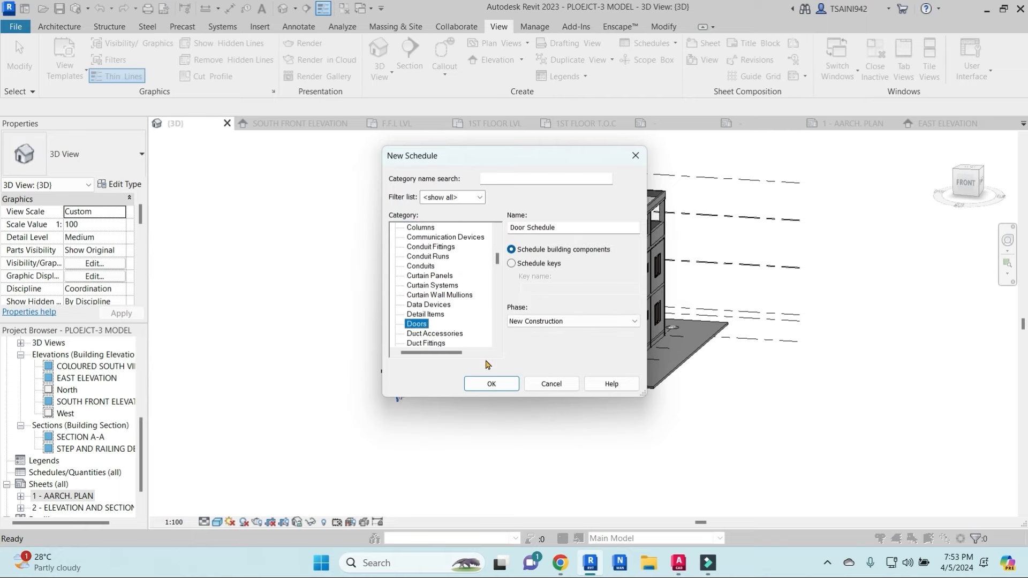
click(490, 382)
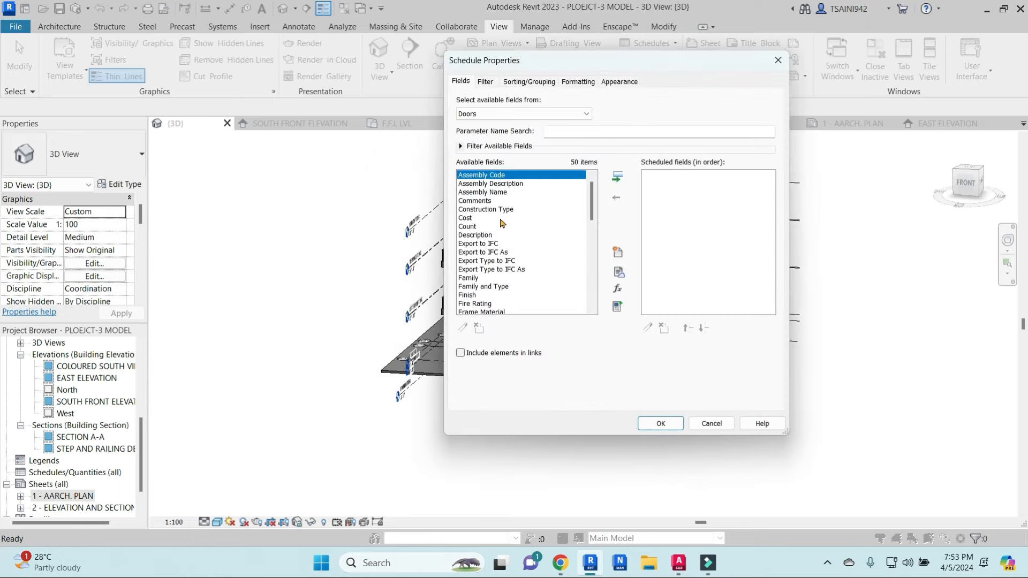
Step: Add the Cost, Count, Description and Width fields to the door schedule
click(466, 219)
click(617, 177)
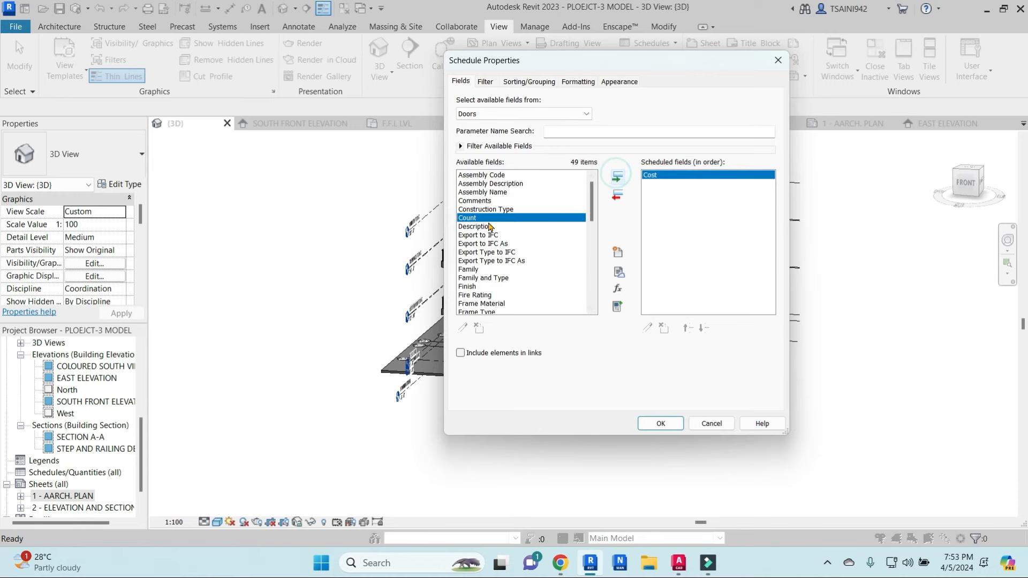
click(619, 178)
click(618, 177)
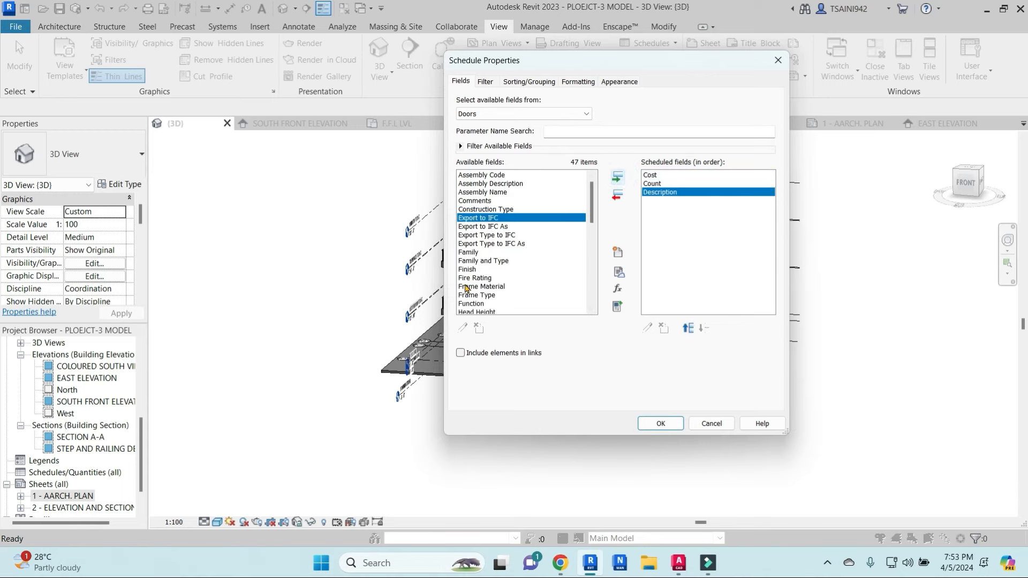
scroll(465, 289, down, 10)
click(468, 304)
click(618, 178)
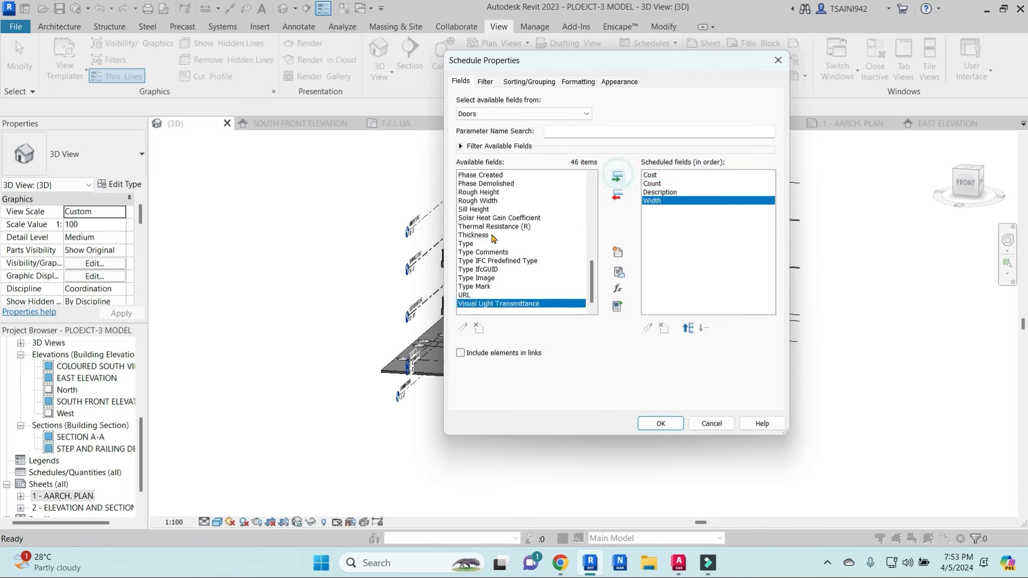
Step: Add the Rough Height, Rough Width and Sill Height fields to the scheduled fields
click(471, 210)
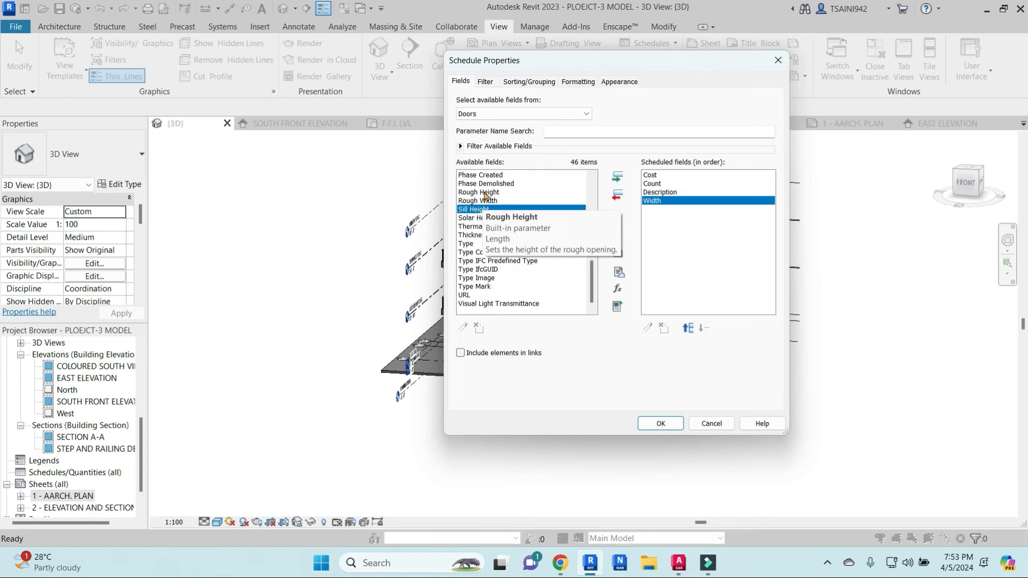
click(478, 192)
ctrl+click(477, 201)
ctrl+click(473, 209)
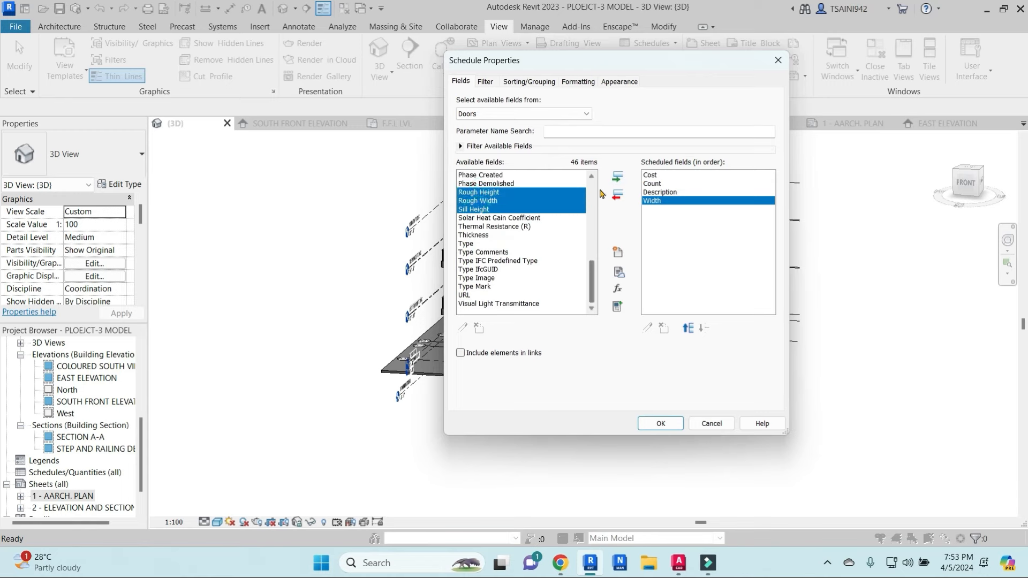
click(618, 176)
Step: Add the Head Height and Height fields to the scheduled fields
scroll(593, 199, up, 9)
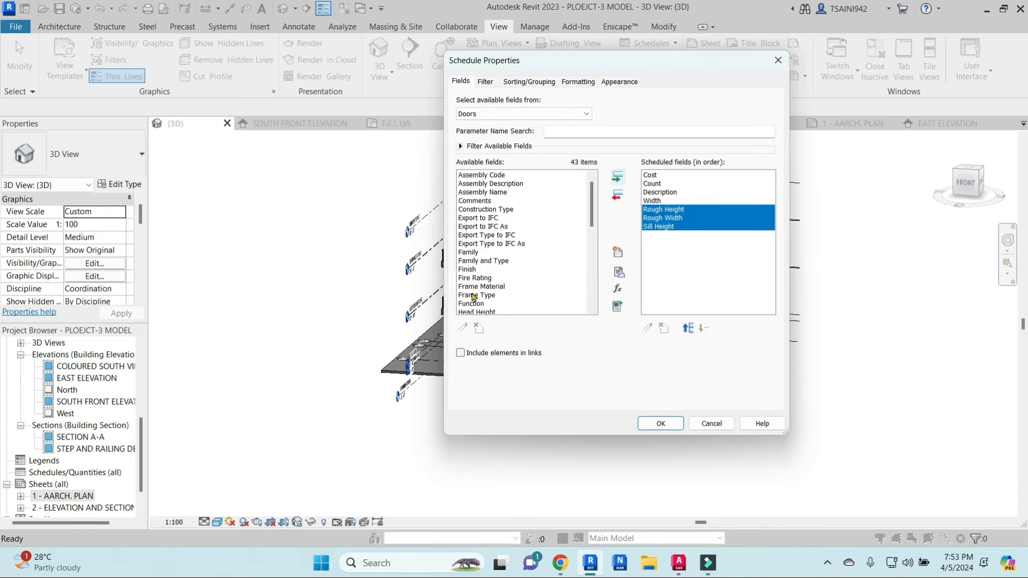
click(474, 313)
click(618, 178)
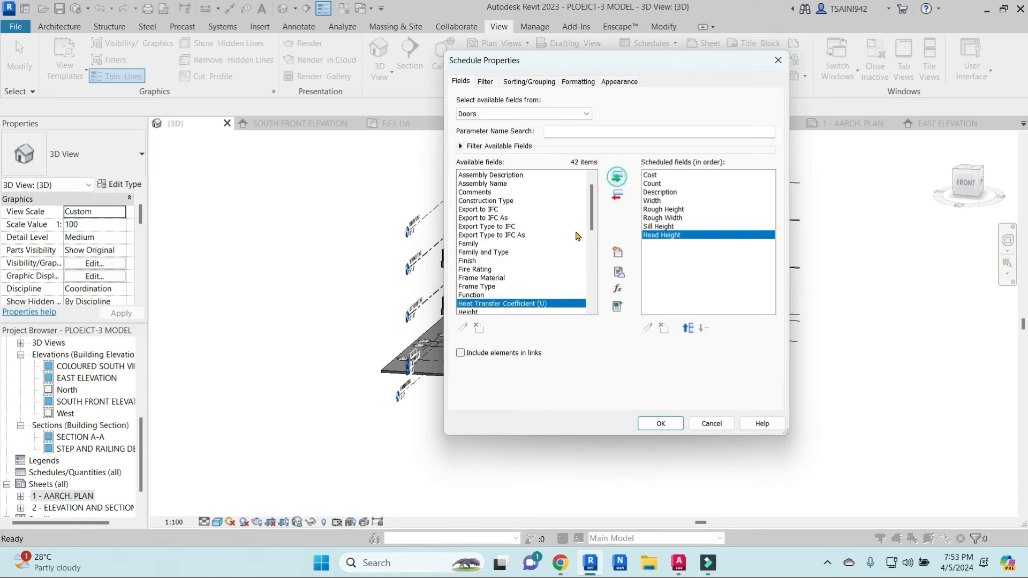
click(473, 313)
click(617, 178)
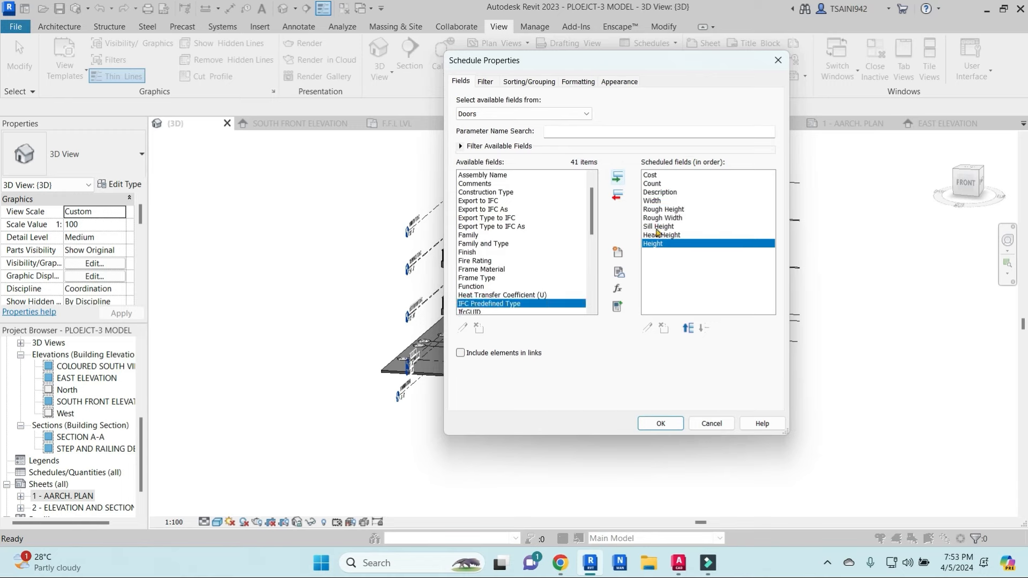
Step: Move the Height field up the scheduled order to sit directly above Description
click(689, 330)
click(689, 330)
click(688, 329)
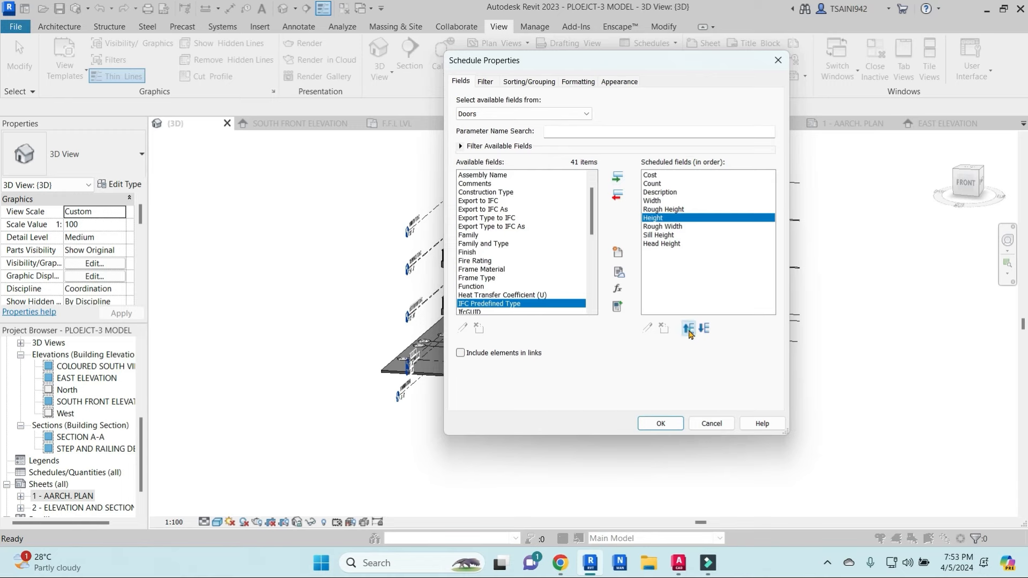
click(689, 330)
click(688, 330)
click(689, 330)
Step: Add the Mark field and place it first in the scheduled field order
click(650, 175)
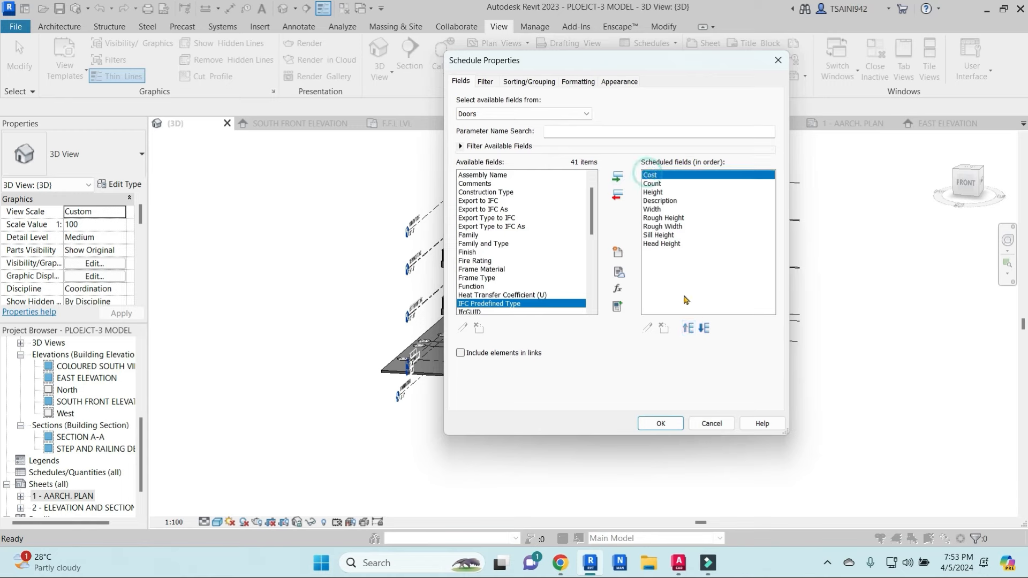
click(468, 260)
key(m)
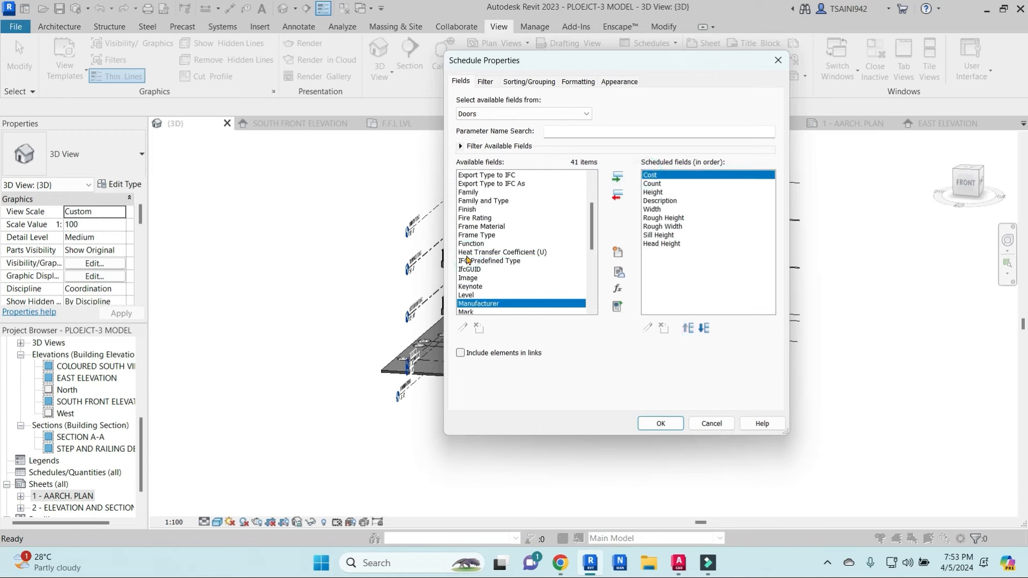
click(468, 312)
click(616, 176)
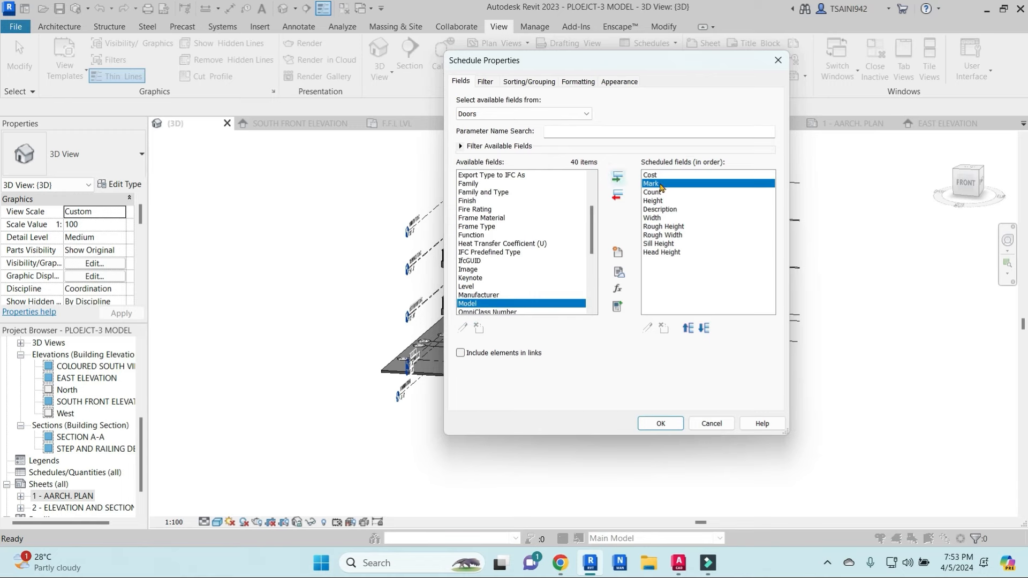
click(689, 328)
Step: Move the Cost field down the scheduled order to sit just below Rough Width
click(651, 184)
click(704, 329)
click(704, 328)
click(704, 328)
click(704, 329)
click(704, 328)
click(704, 328)
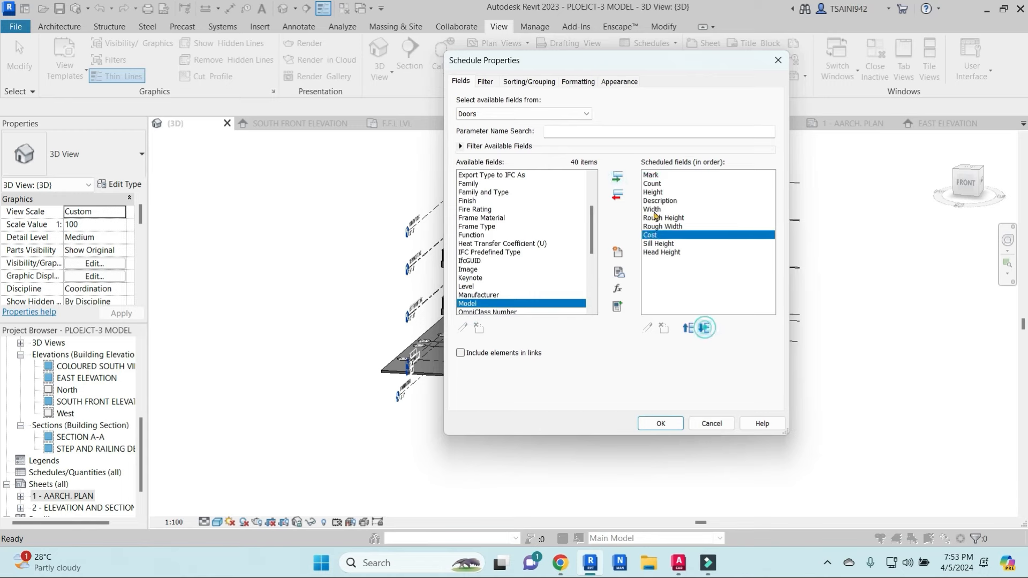
Step: Move the Count field to the end of the scheduled field order
click(653, 184)
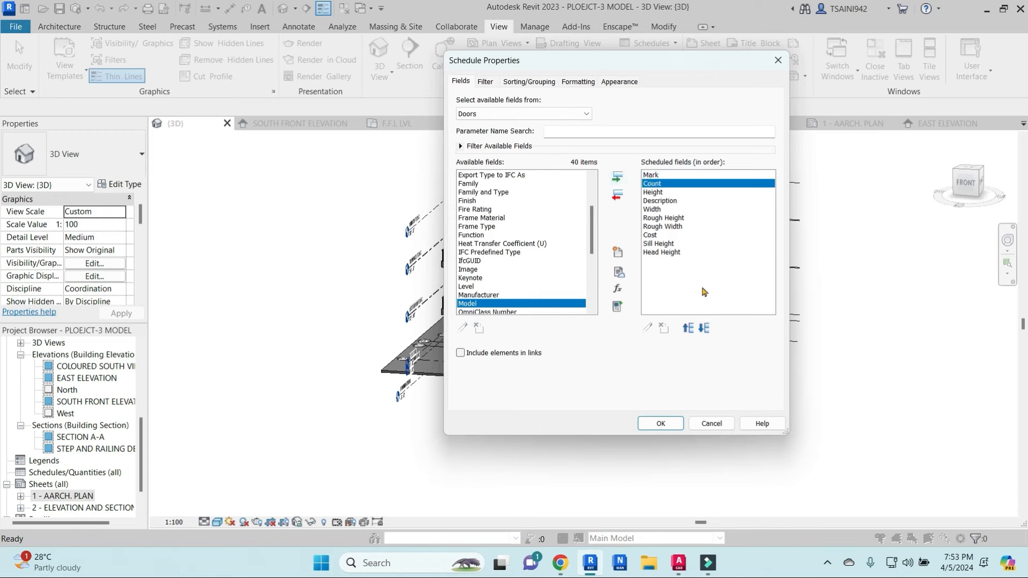
click(688, 328)
click(704, 328)
click(704, 328)
click(704, 328)
click(704, 329)
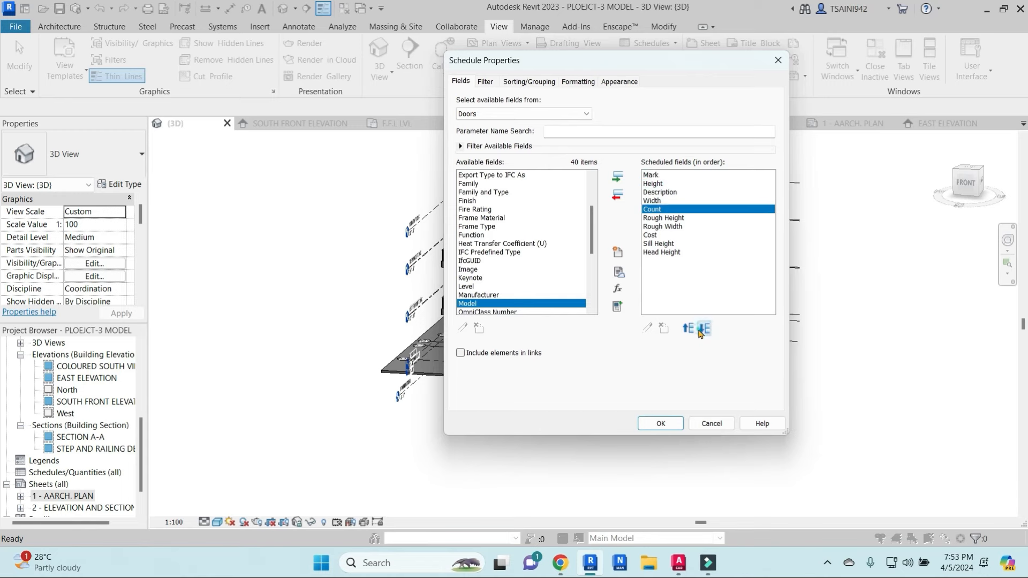
click(702, 329)
click(702, 329)
click(702, 329)
click(702, 329)
click(701, 329)
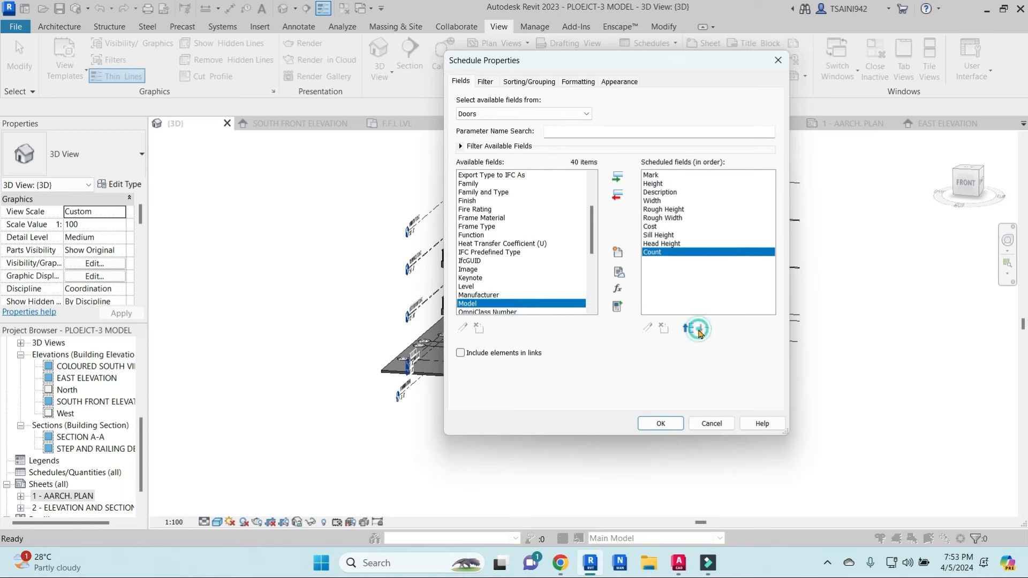
Step: Remove the Rough Height and Rough Width fields from the door schedule
click(664, 218)
ctrl+click(674, 209)
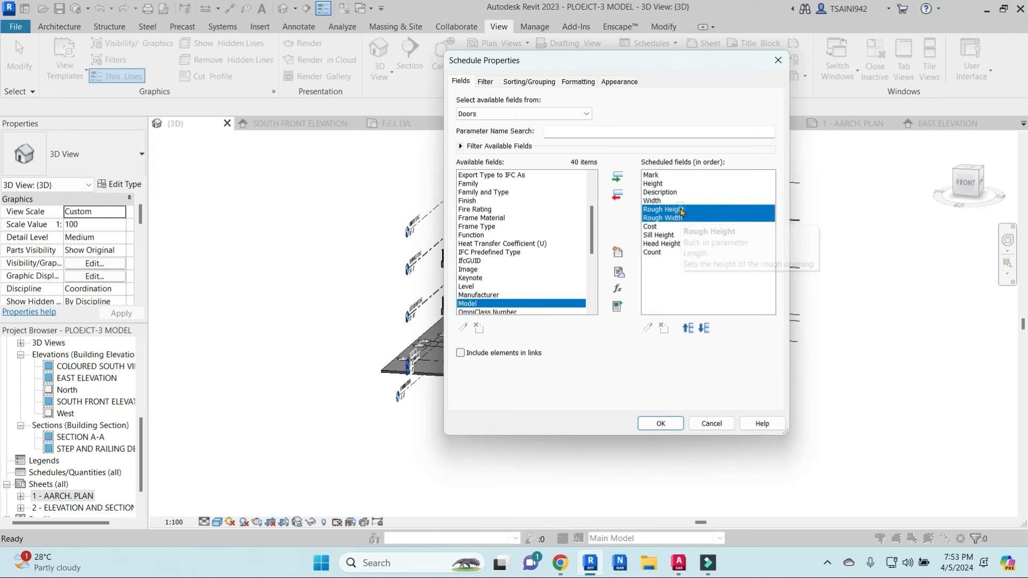
click(617, 196)
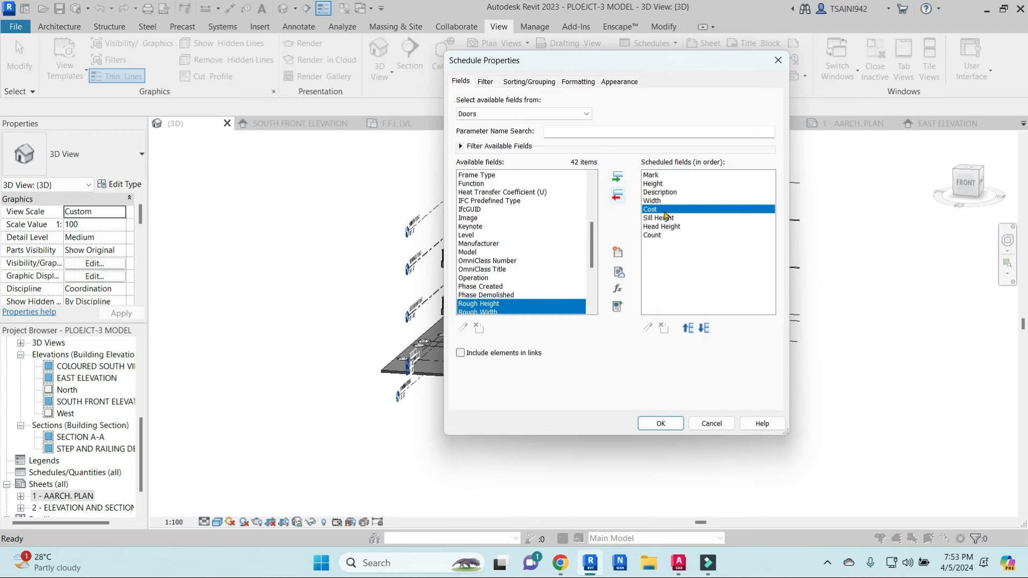
Step: Move the Height field below Description and generate the Door Schedule
click(664, 194)
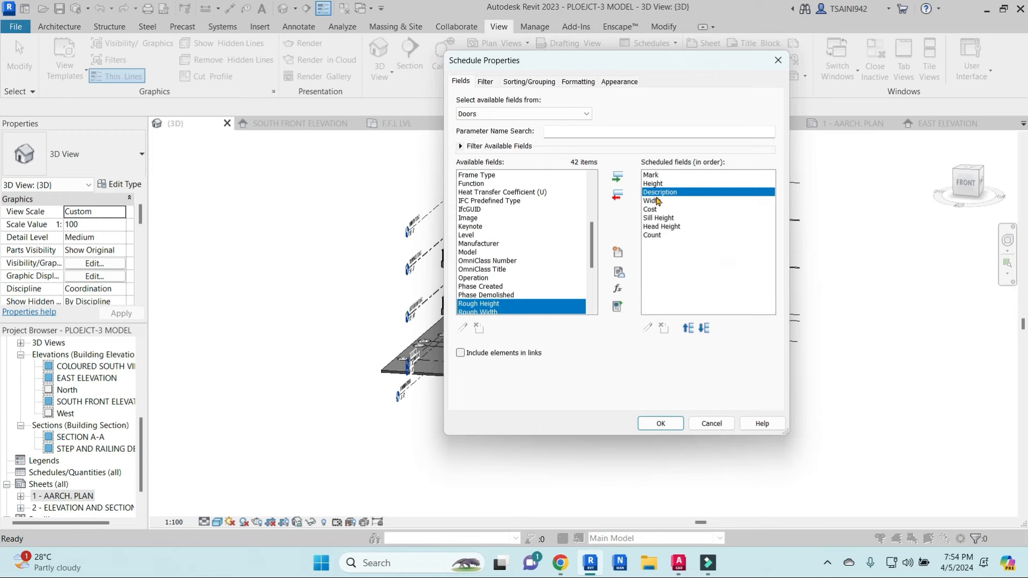
click(656, 184)
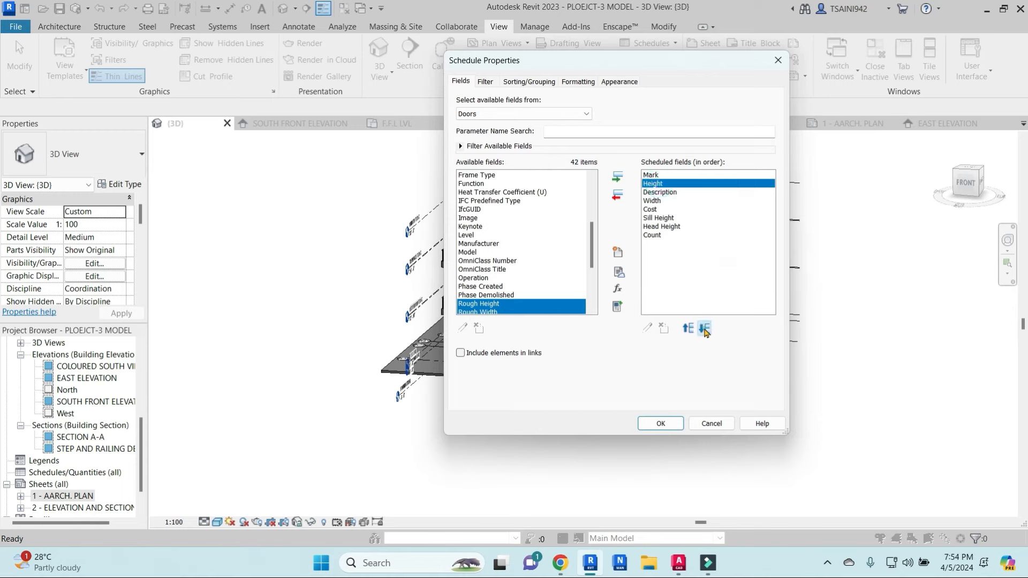
click(705, 329)
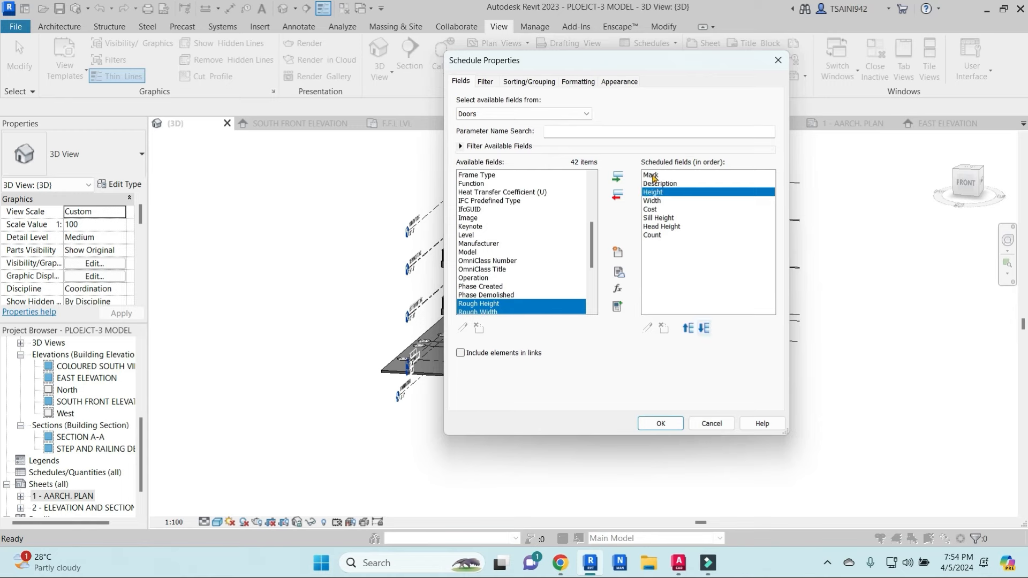
click(658, 218)
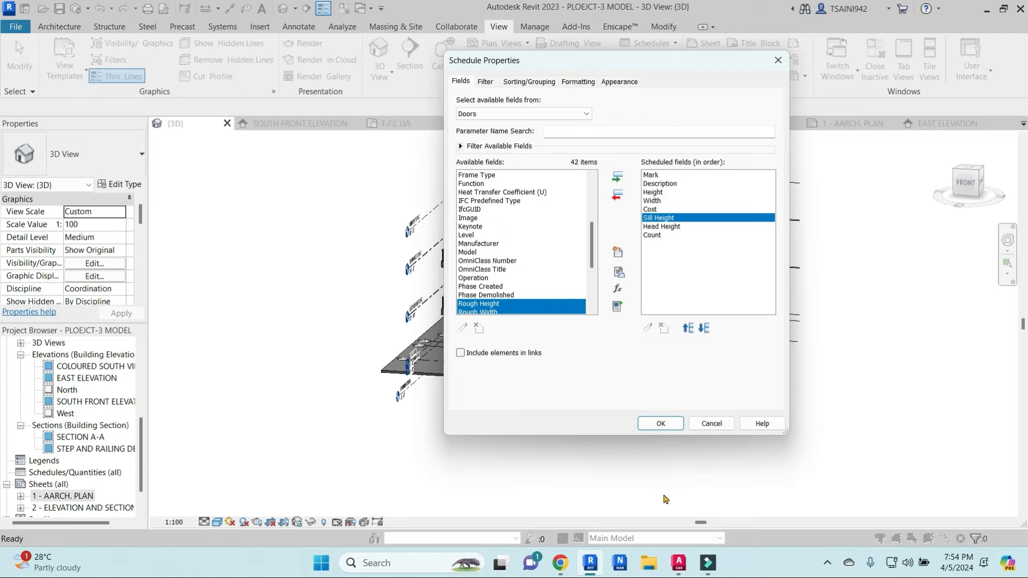
click(673, 427)
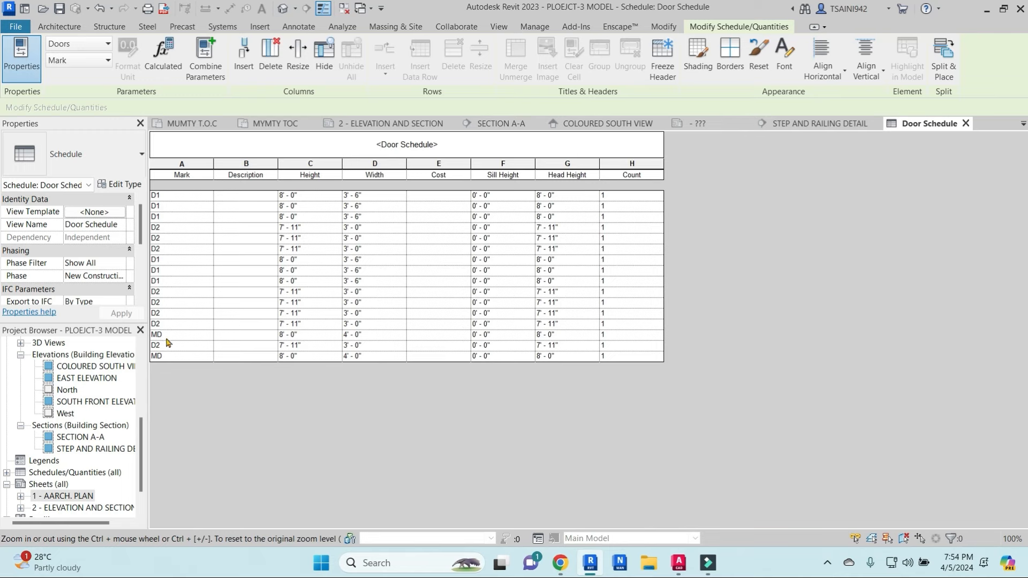
Step: In the default 3D view, select all instances of the D2 single-flush door and open its type properties
scroll(99, 252, down, 4)
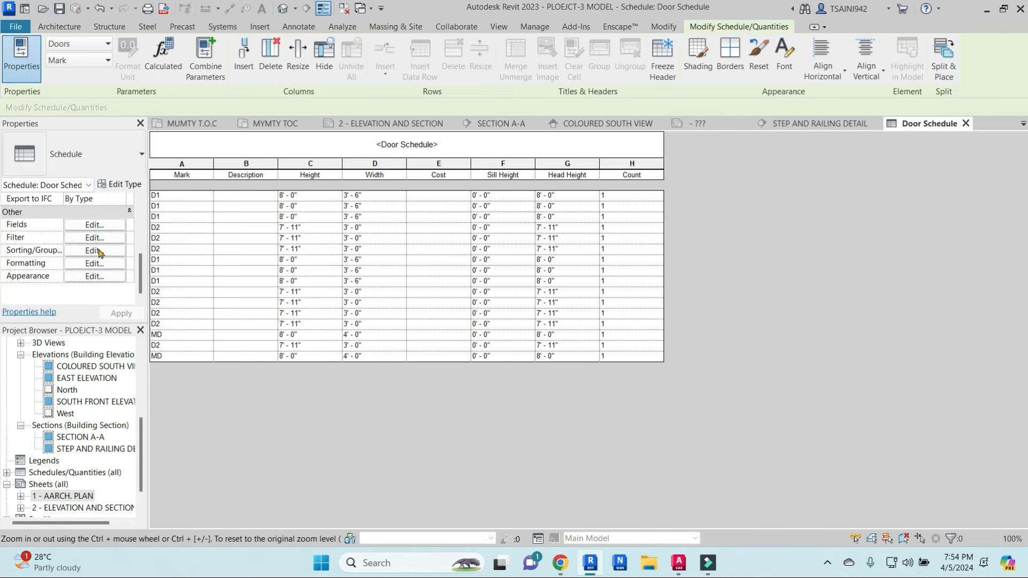
click(283, 9)
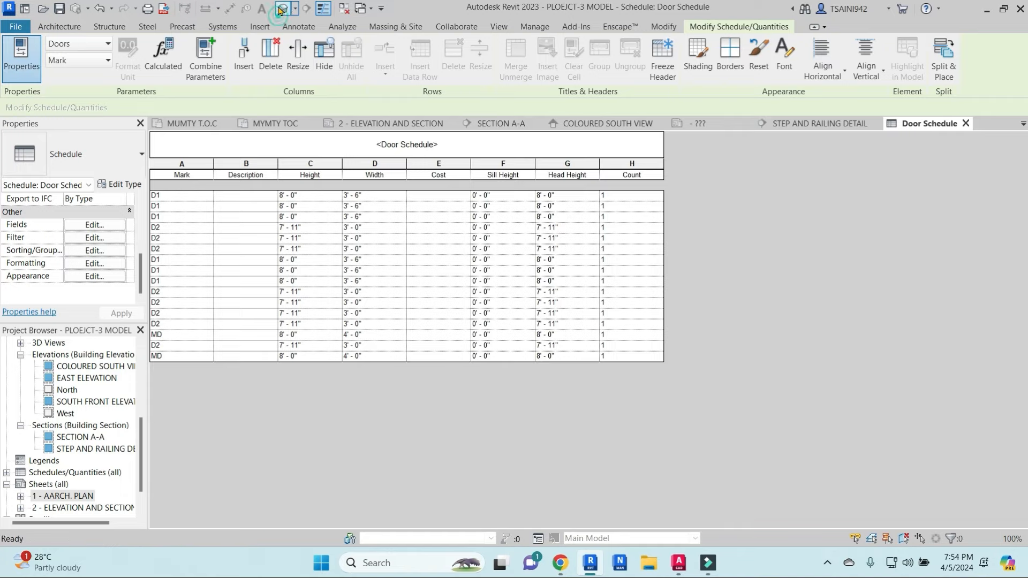
scroll(485, 331, up, 3)
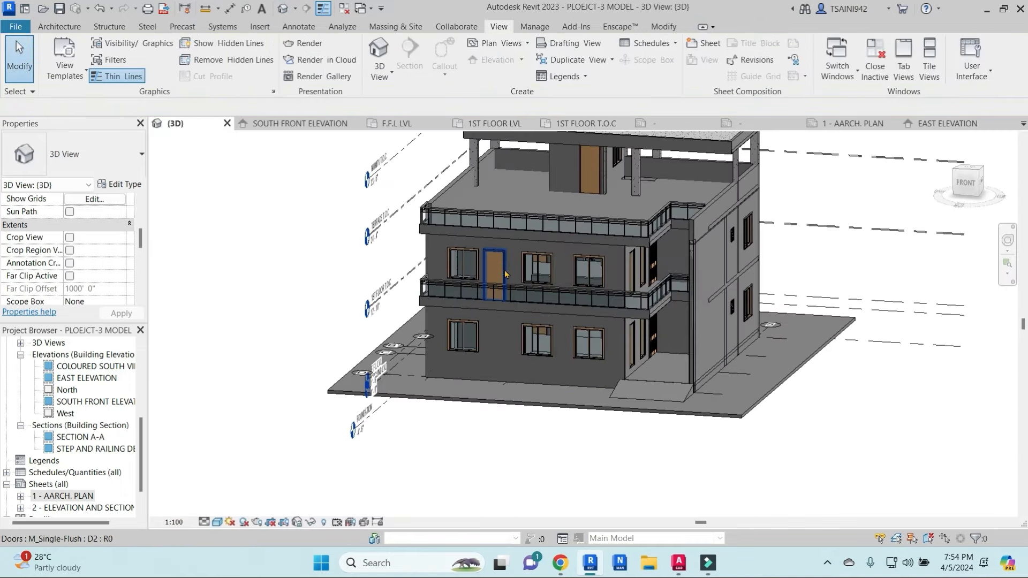
click(505, 272)
key(s)
key(a)
click(133, 184)
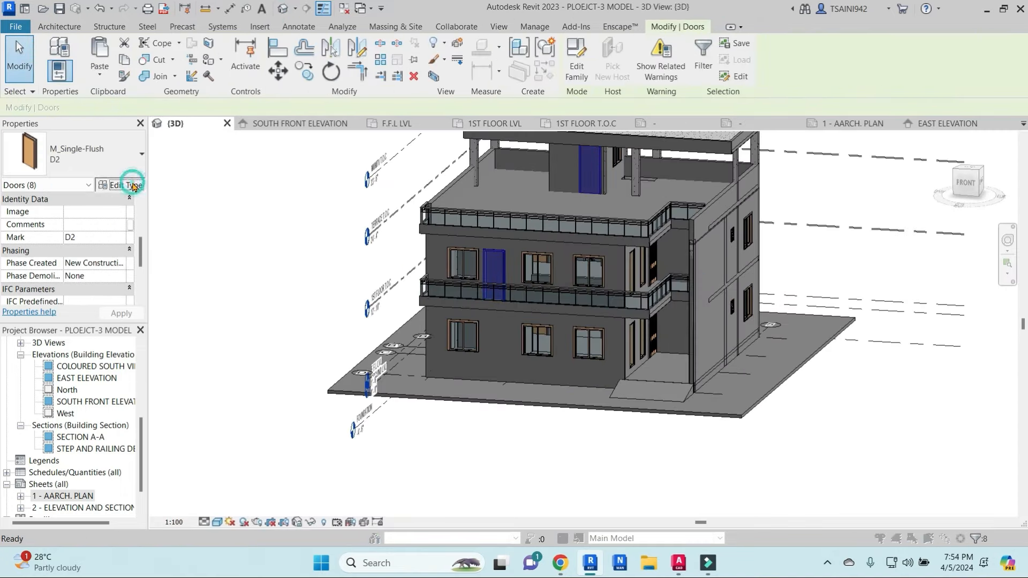
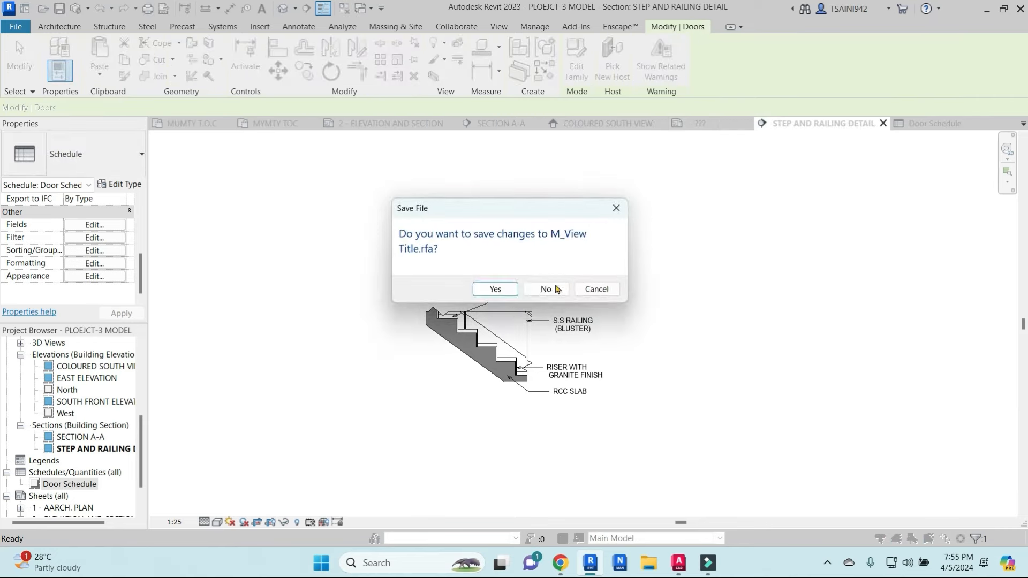
Step: Close the EAST ELEVATION and AARCH. PLAN views and the open annotation families, including M_View Title and M_Door Tag, without saving the families
click(544, 290)
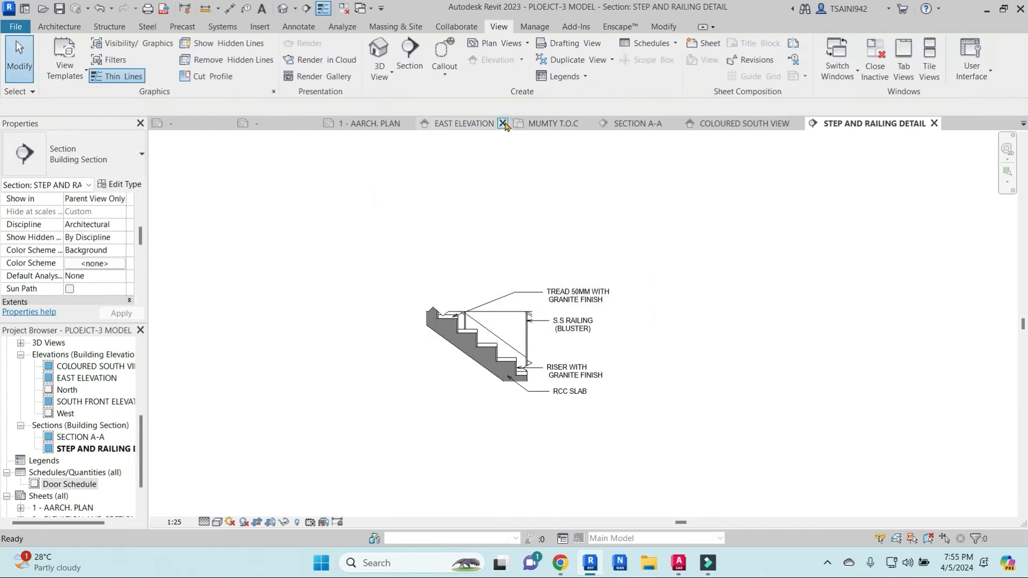
click(503, 124)
click(502, 125)
click(503, 124)
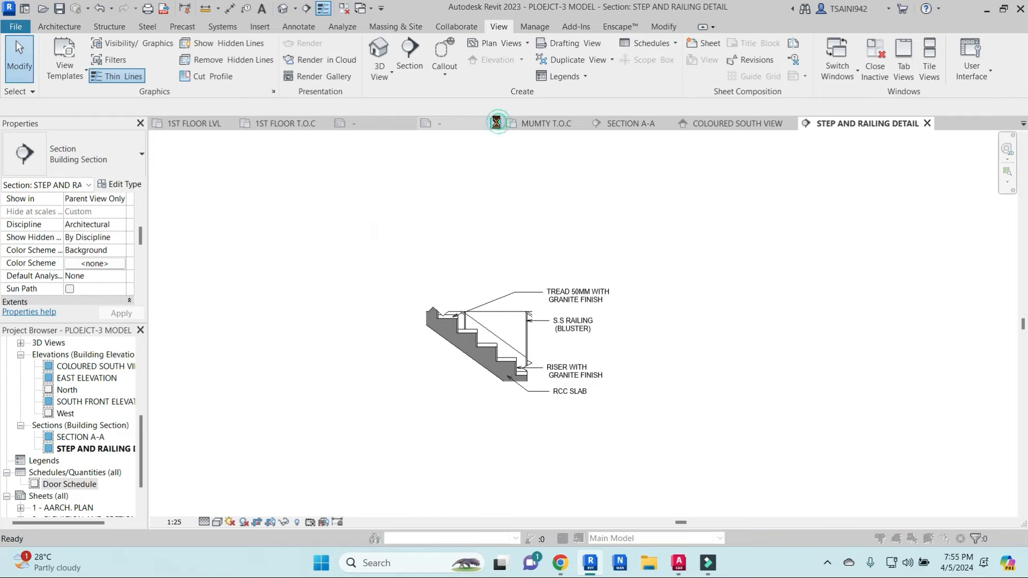
click(544, 290)
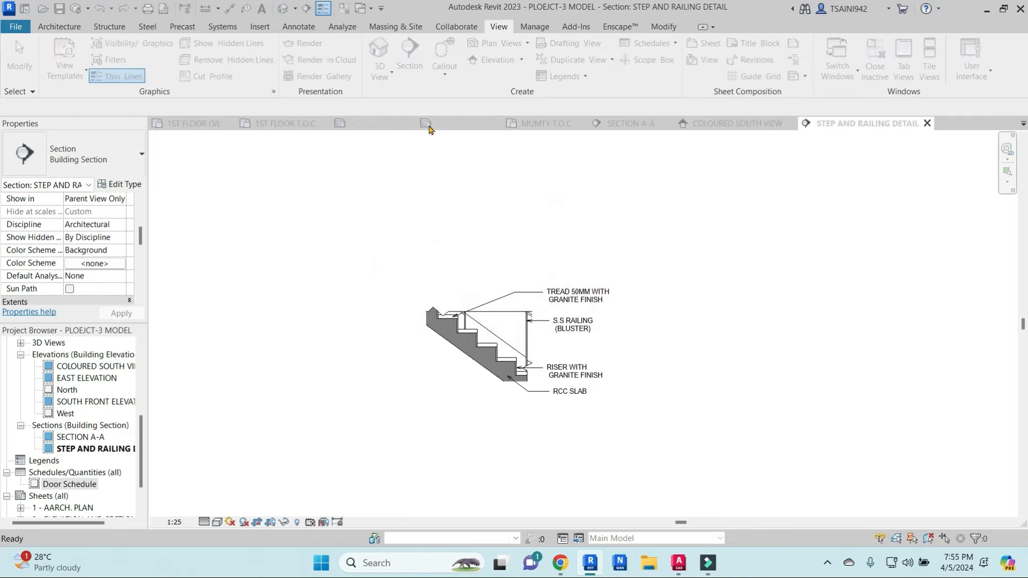
click(496, 123)
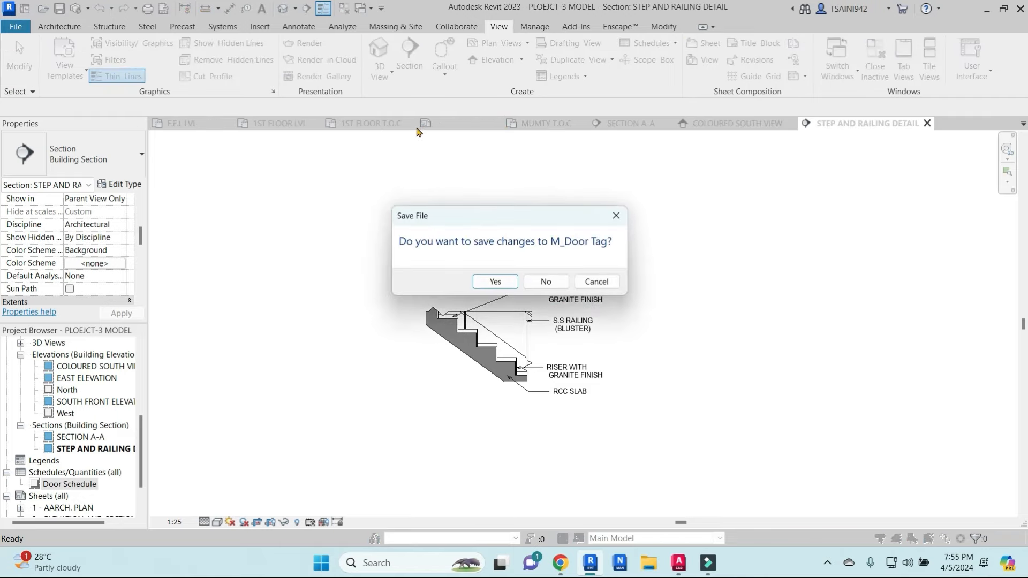
click(544, 282)
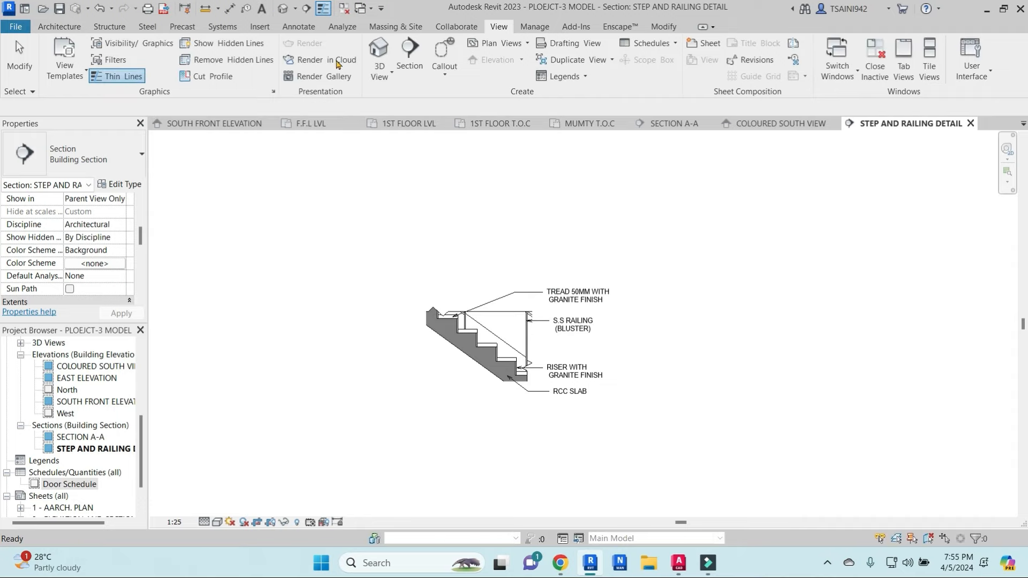
Step: In the default 3D view, select all W1 sliding windows and set their type's cost to 4500
click(283, 9)
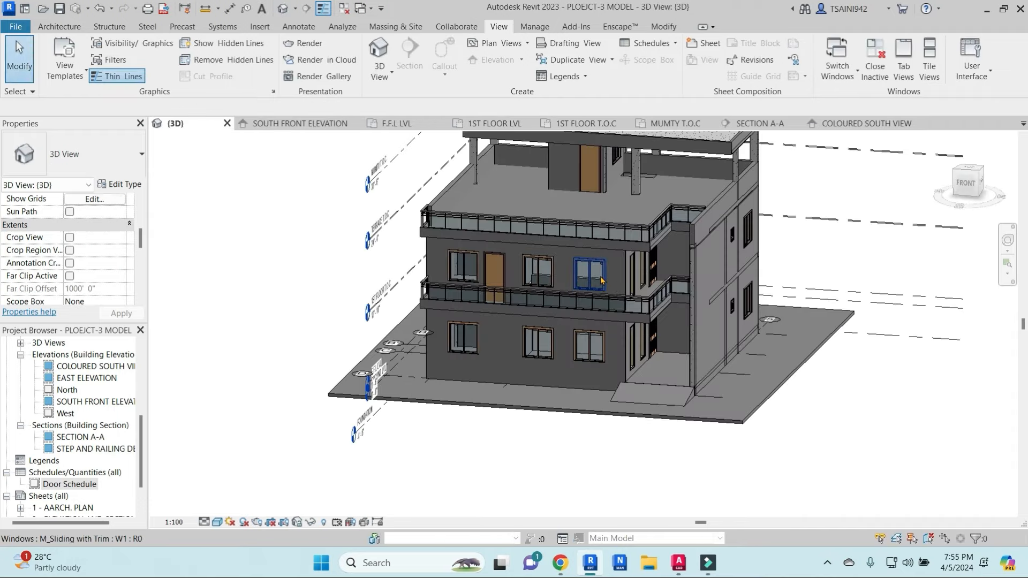
click(601, 279)
key(s)
key(a)
click(117, 184)
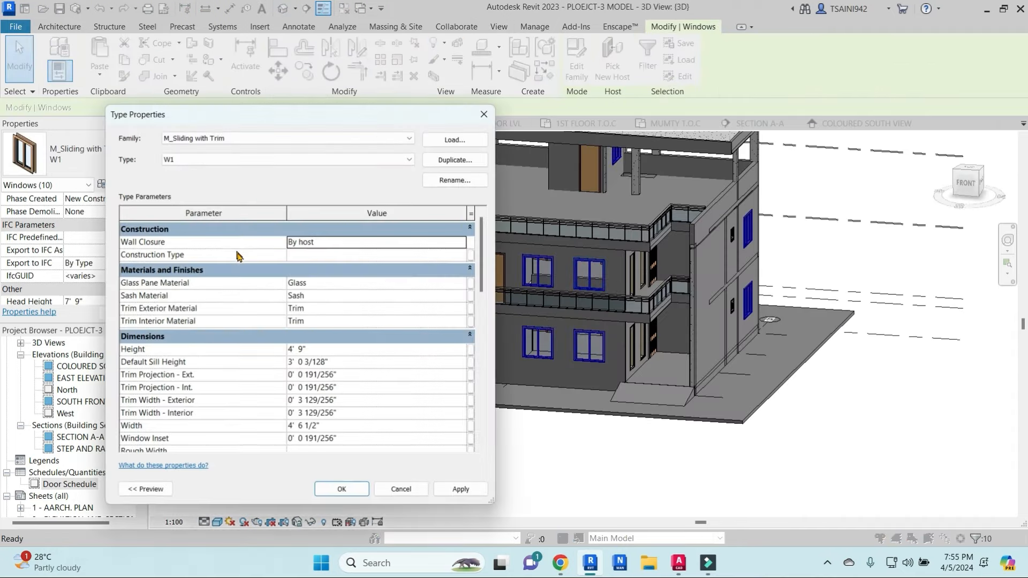
click(309, 276)
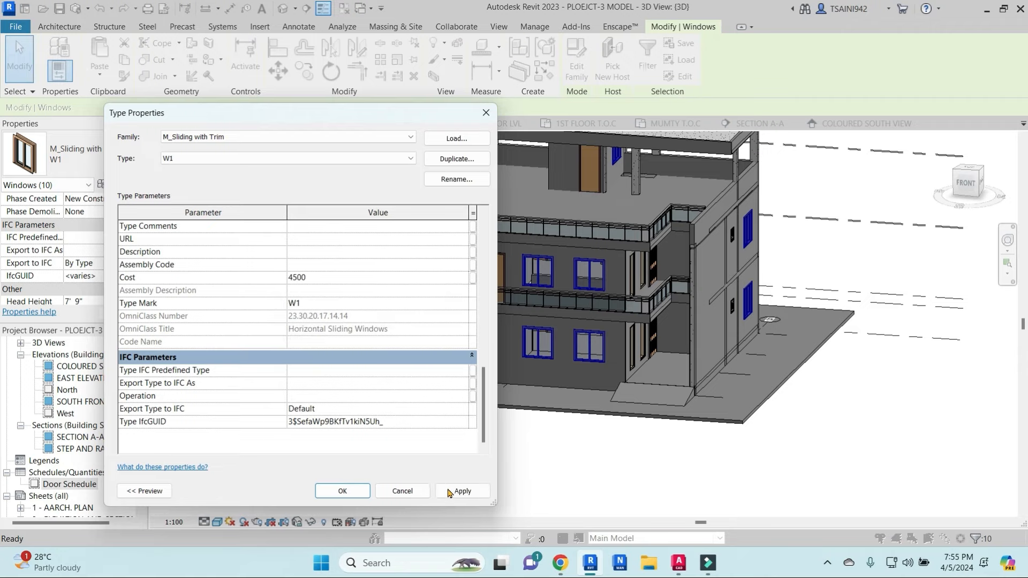
click(448, 492)
click(342, 491)
click(606, 443)
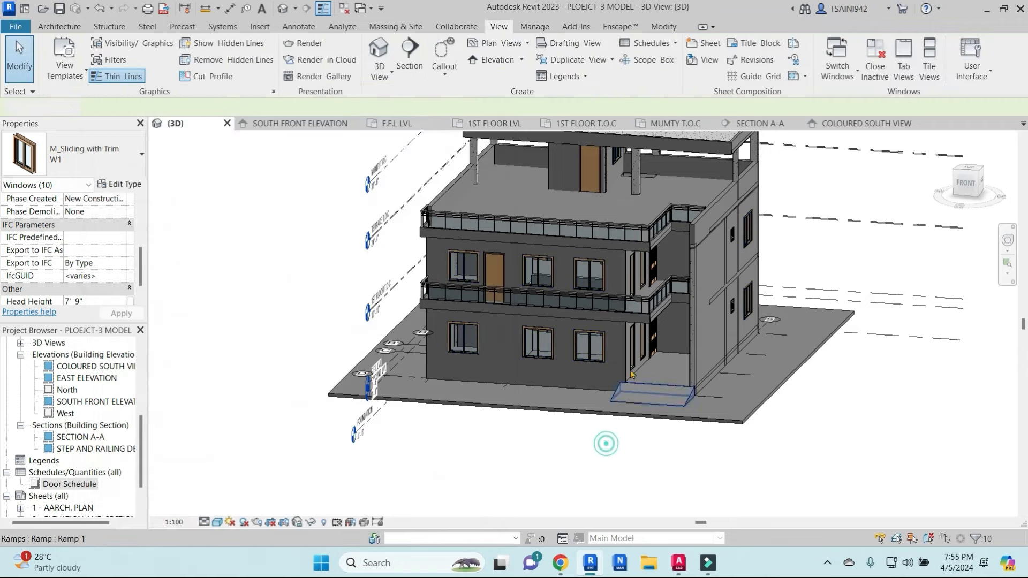
Step: Select all W2 fixed windows and check the cost in their type properties
click(631, 373)
key(s)
key(a)
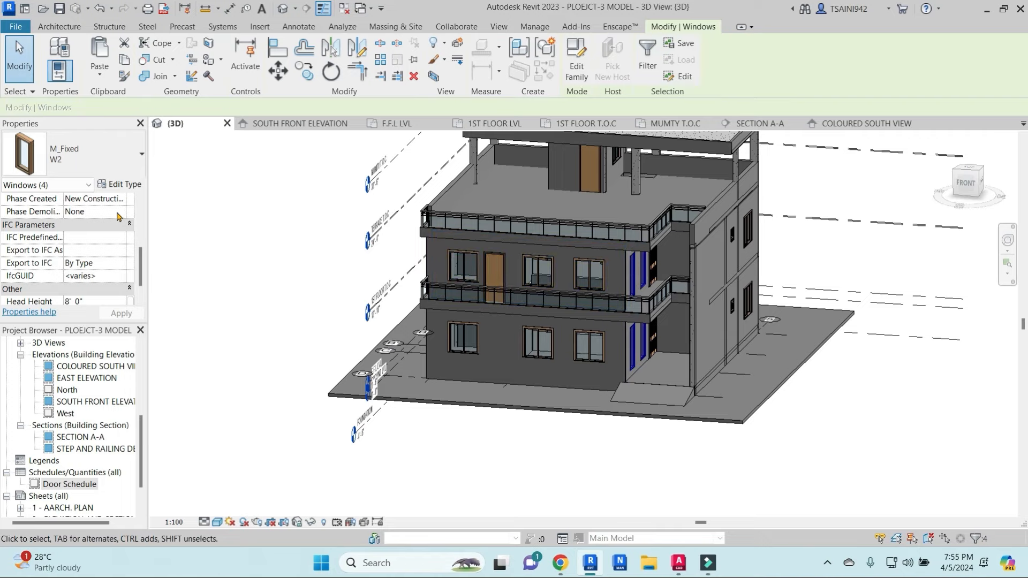
click(121, 184)
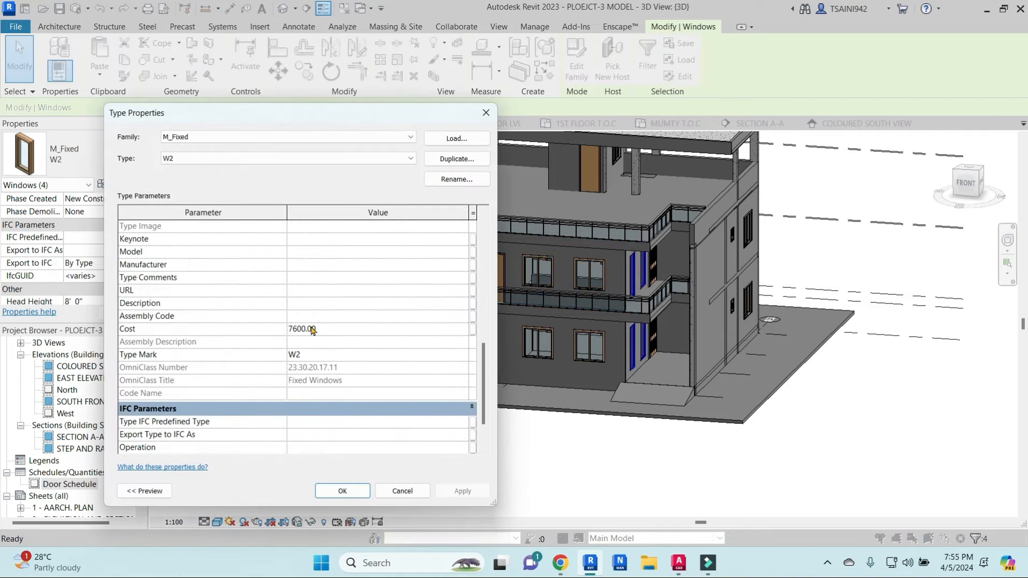
click(342, 491)
key(Escape)
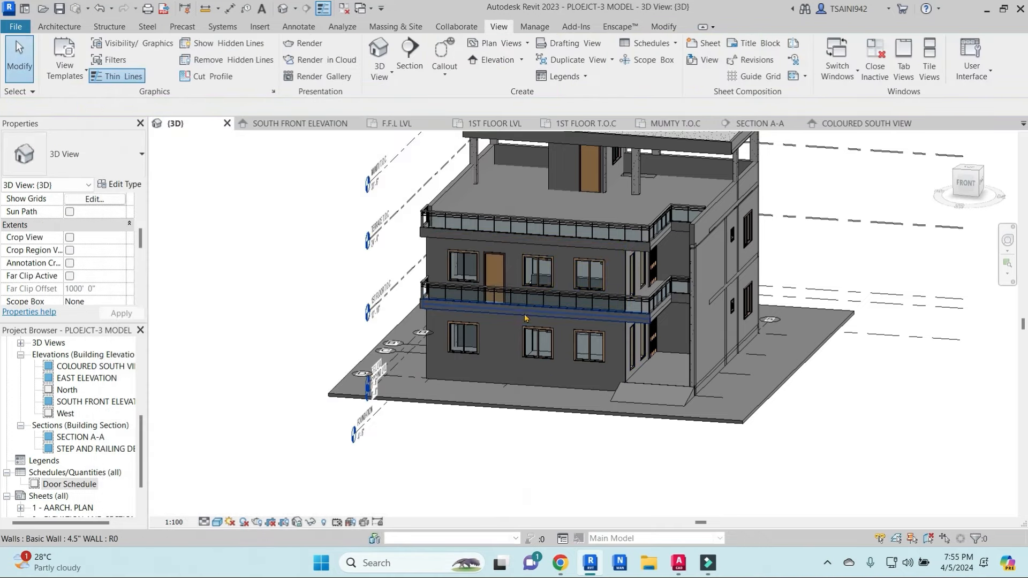
Step: Select all D2 single-flush doors and set their type description to WOODEN DOOR SINGLE FLUSH PANEL
shift+middle_drag(495, 264, 602, 167)
click(602, 167)
key(s)
key(a)
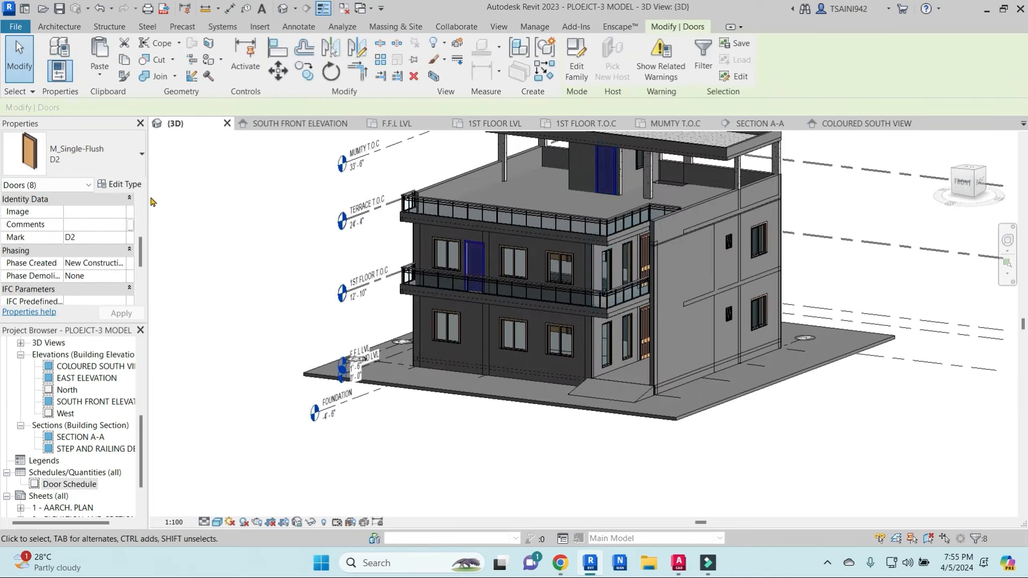
click(122, 185)
scroll(287, 351, down, 10)
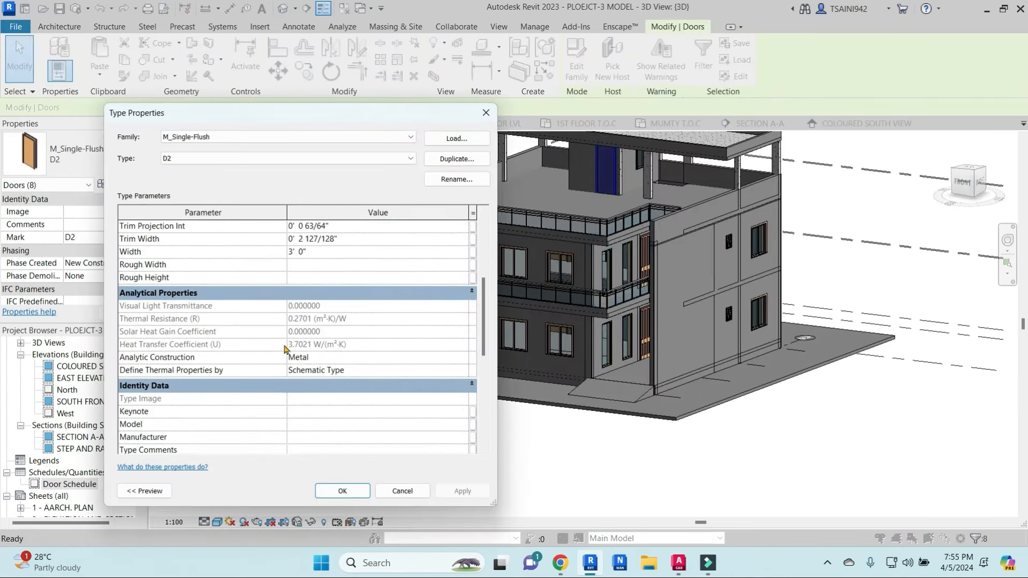
click(309, 317)
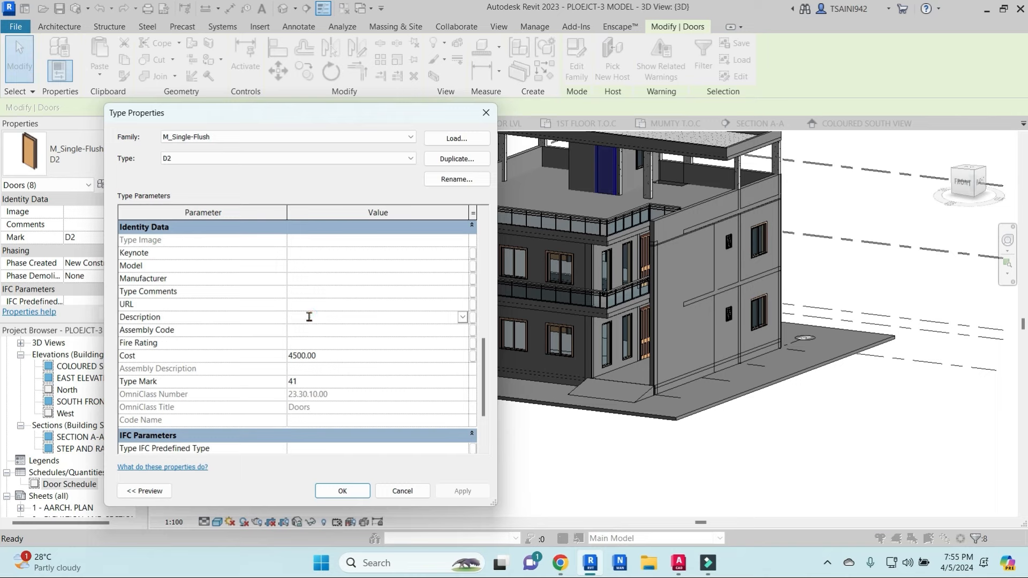
text(WOODEN DOOR SINGLE FLUSH PANEL)
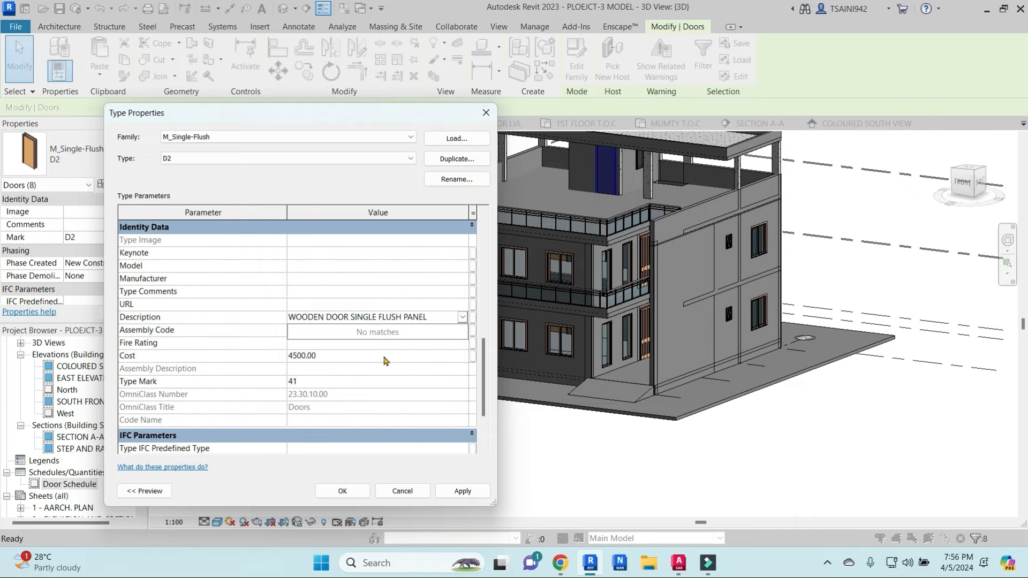
click(342, 491)
click(481, 481)
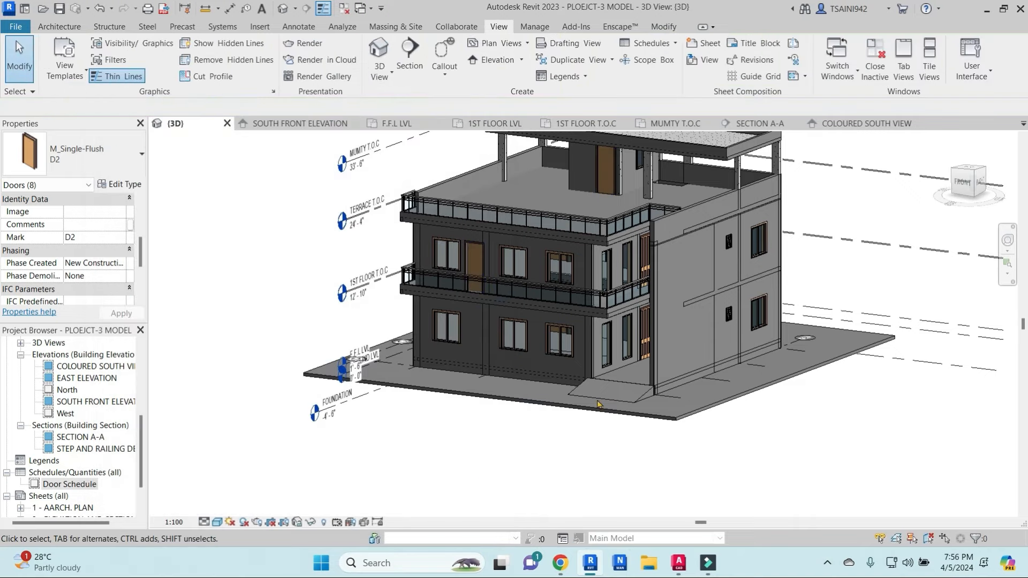
Step: Select both MD bifold doors at the entrance side and review their type's identity data
click(645, 327)
ctrl+click(645, 251)
click(119, 184)
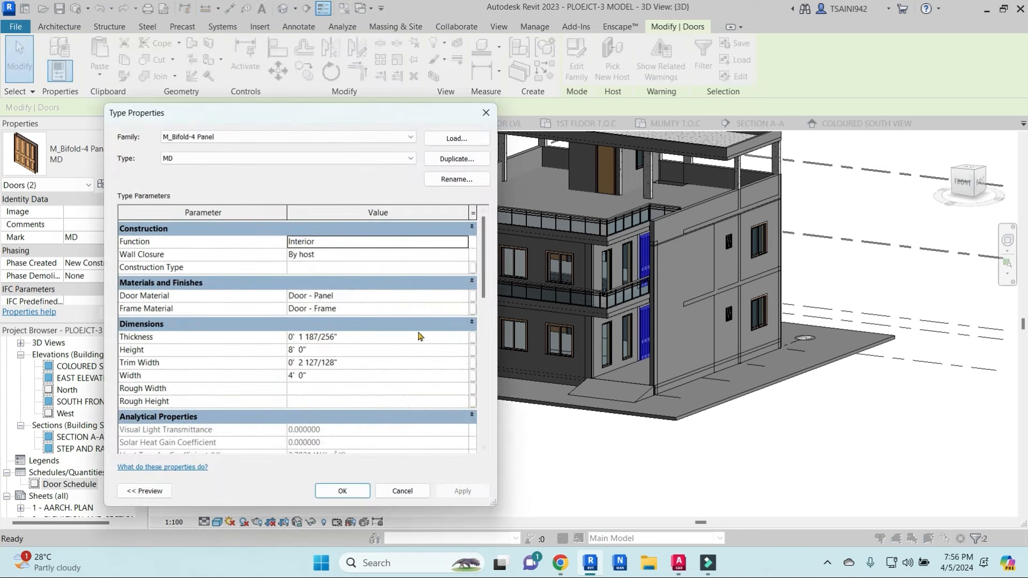
scroll(349, 374, down, 8)
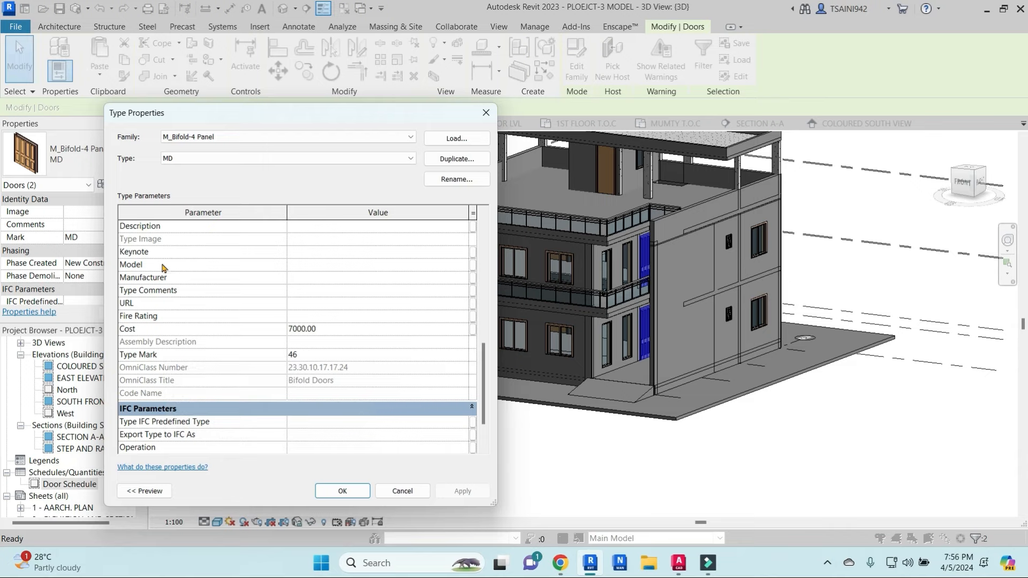
key(Escape)
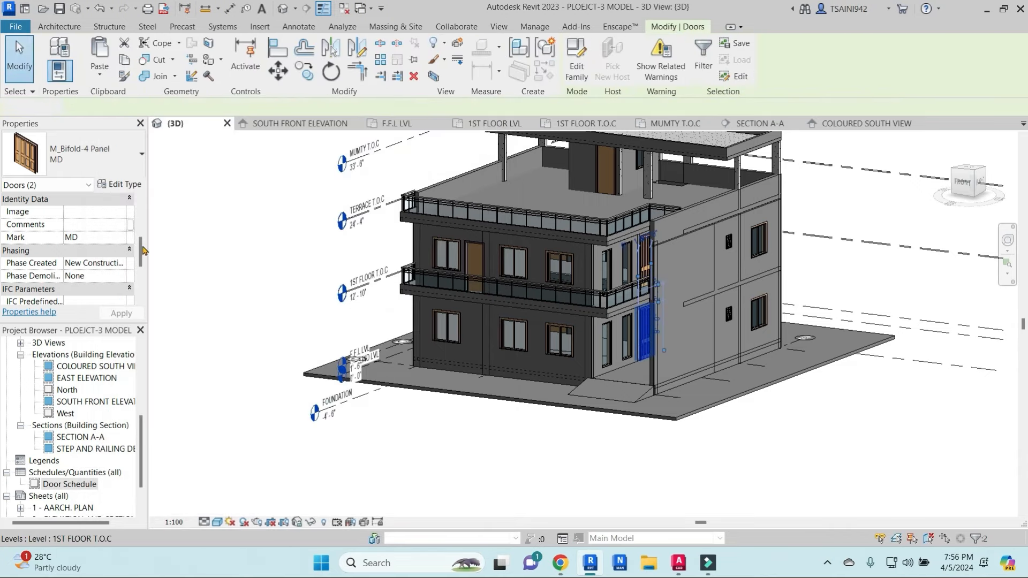
mouse_move(142, 253)
mouse_down()
mouse_move(141, 269)
mouse_move(145, 222)
mouse_move(140, 282)
mouse_move(135, 216)
mouse_move(141, 261)
mouse_up()
key(Escape)
scroll(629, 401, down, 2)
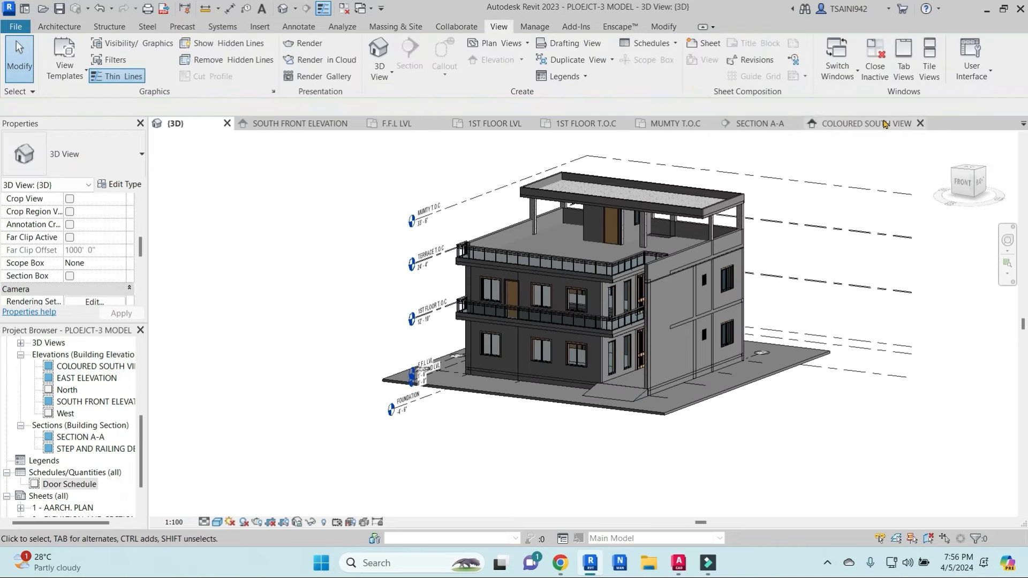
Step: Open the Door Schedule and widen the Description column to fit its full text
click(760, 124)
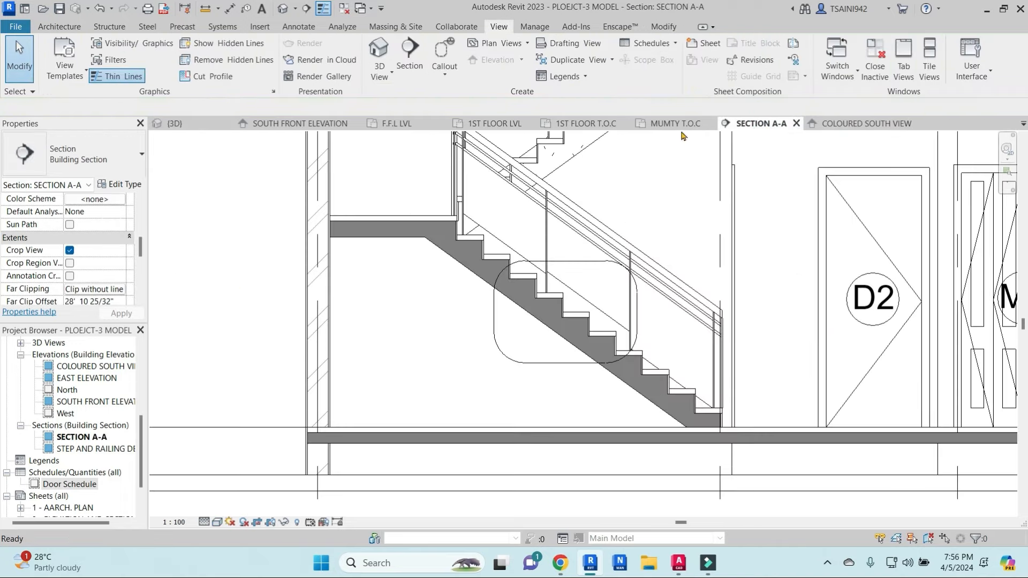
click(70, 484)
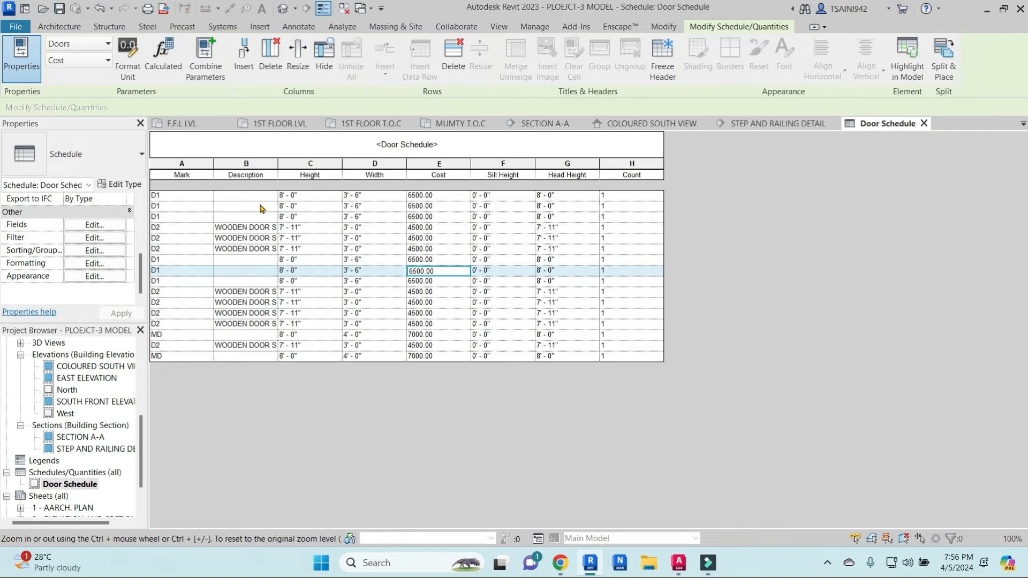
drag(279, 179, 363, 175)
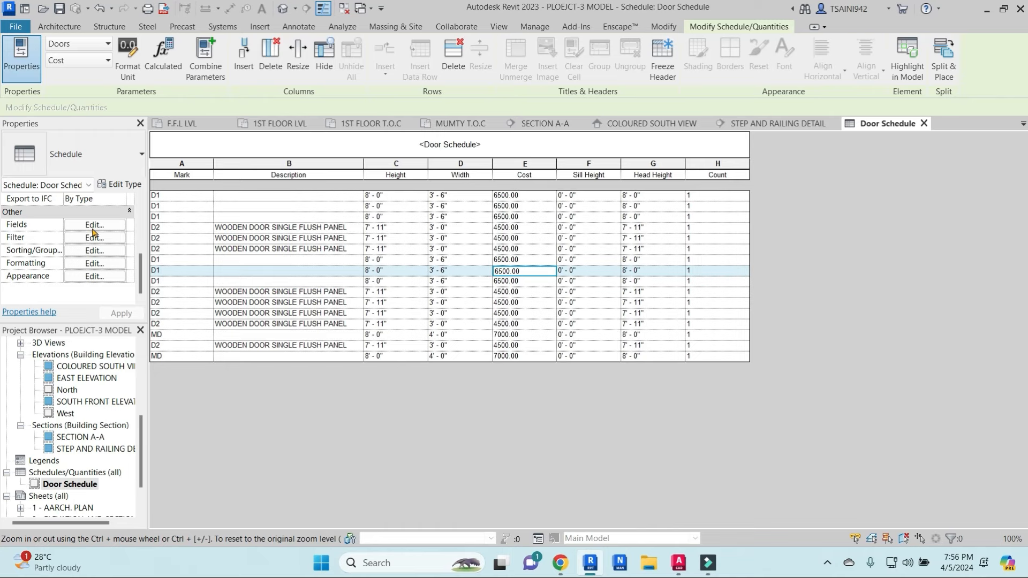
Step: Sort the door schedule by Mark in ascending order and turn off itemizing every instance
click(94, 251)
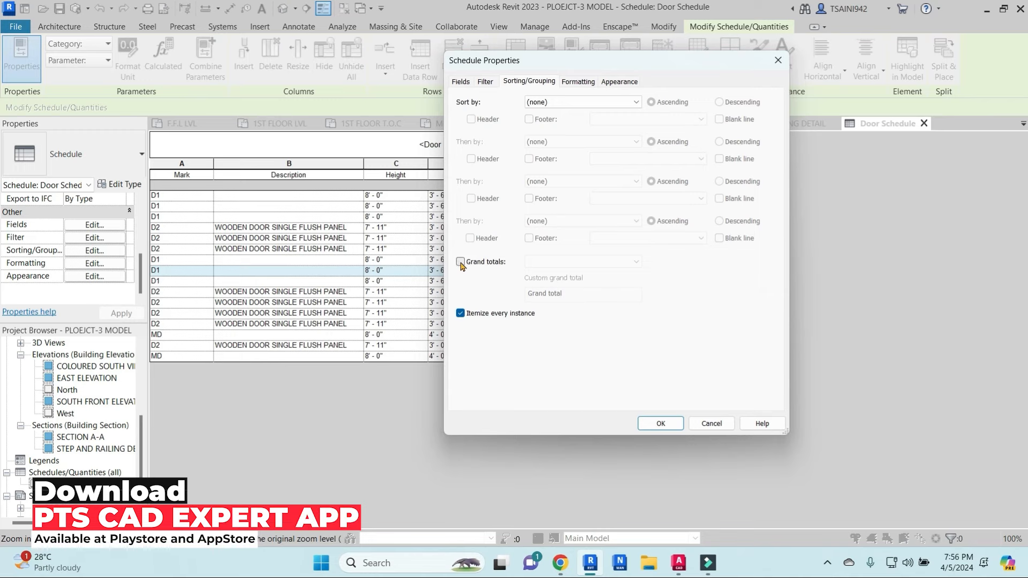
click(461, 314)
click(636, 103)
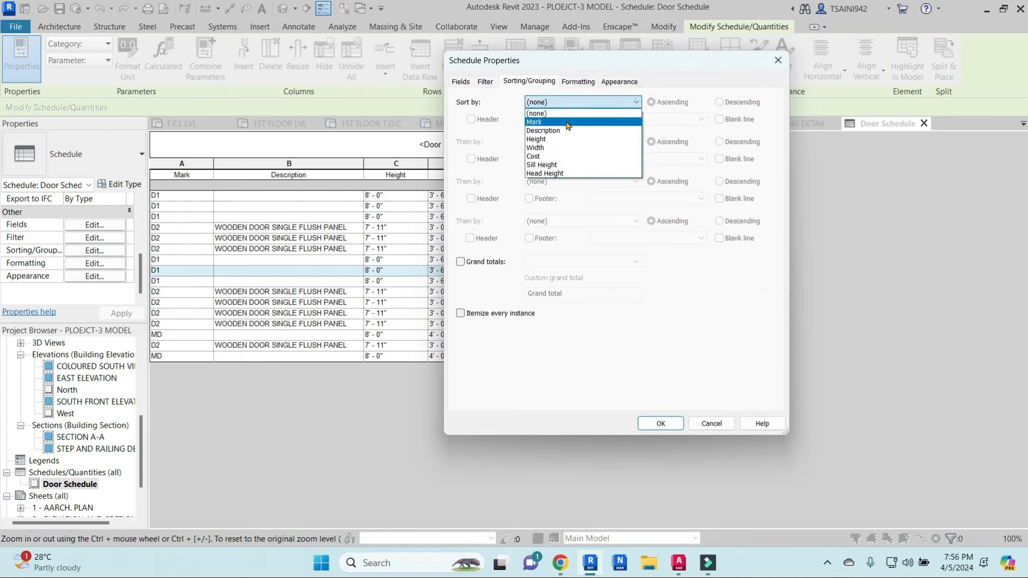
click(550, 123)
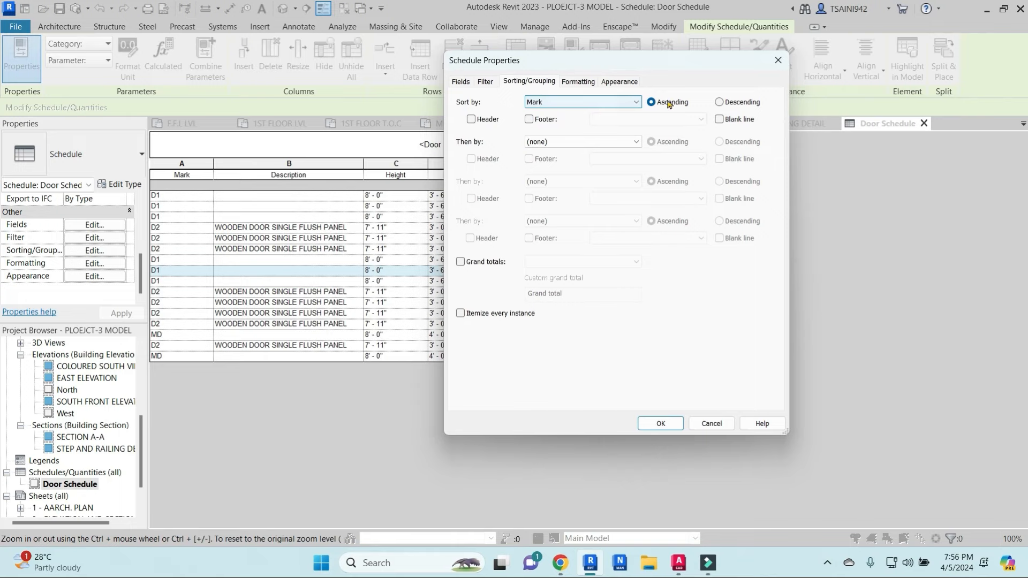
click(676, 424)
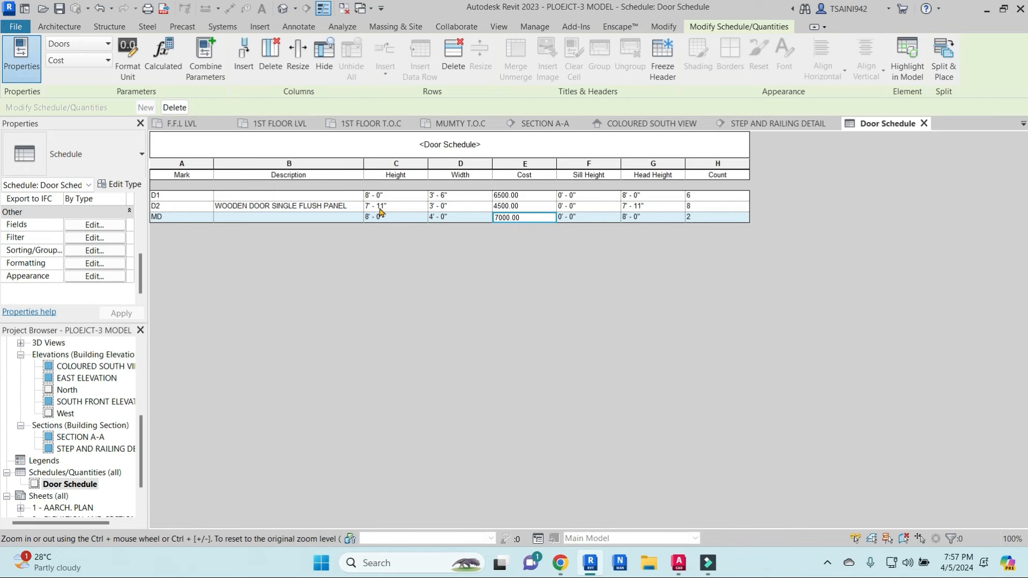
Step: Delete the Head Height and Sill Height columns from the door schedule
click(597, 163)
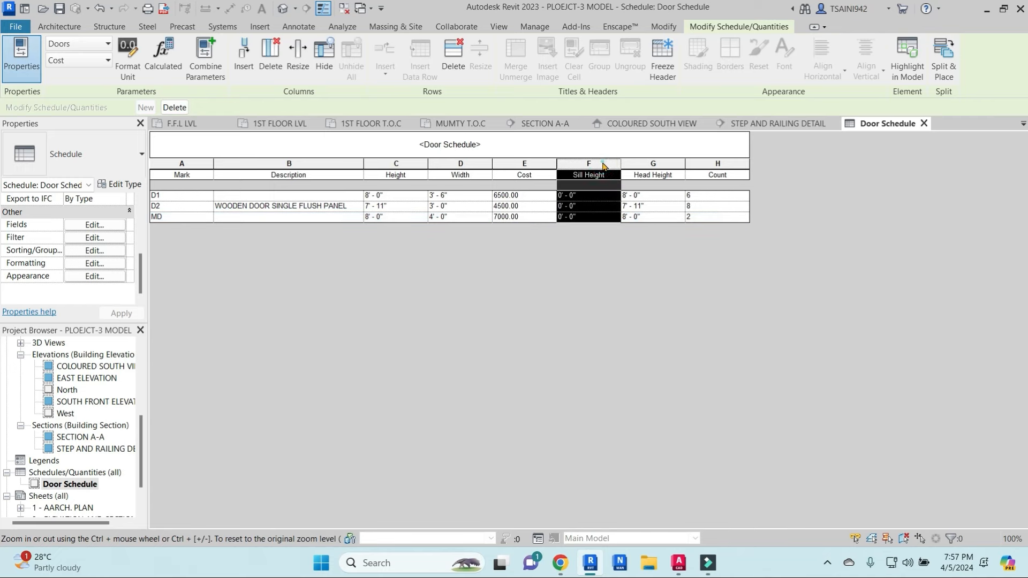
click(643, 163)
click(271, 57)
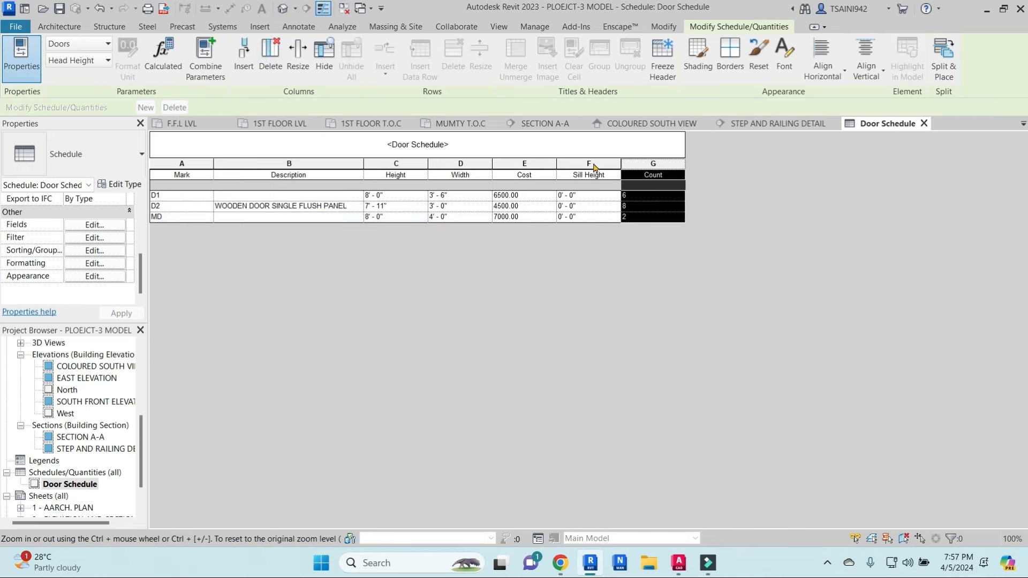
click(595, 164)
click(271, 56)
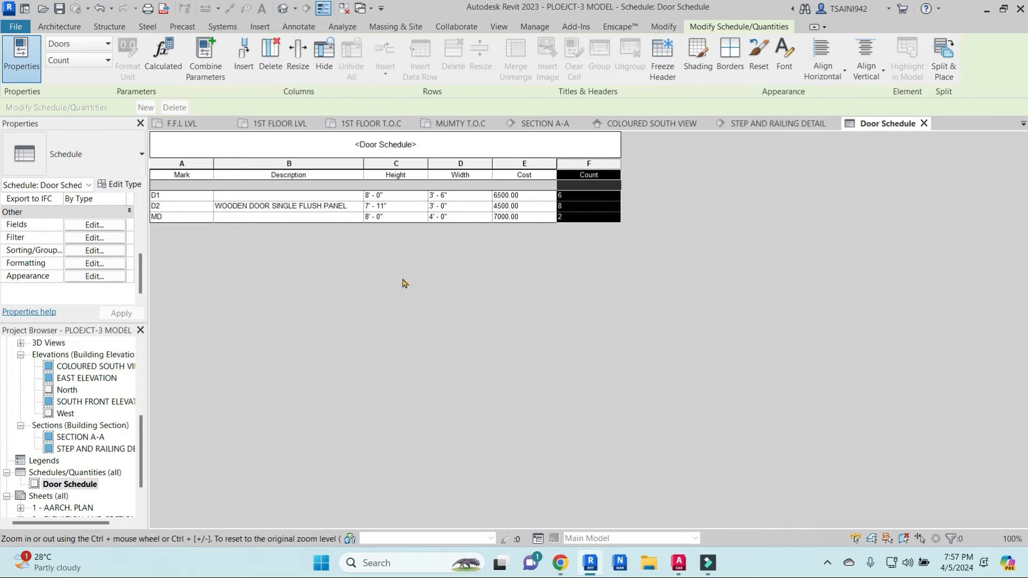
Step: Place the Door Schedule on sheet 1 - AARCH. PLAN, in the empty area beside the MYMTY TOC plan
scroll(54, 479, down, 1)
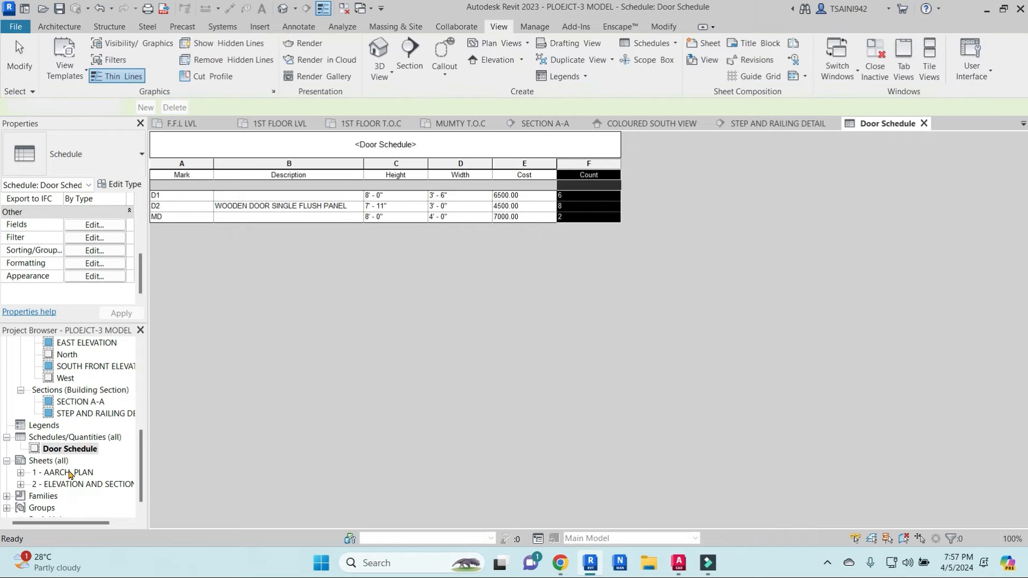
double_click(68, 473)
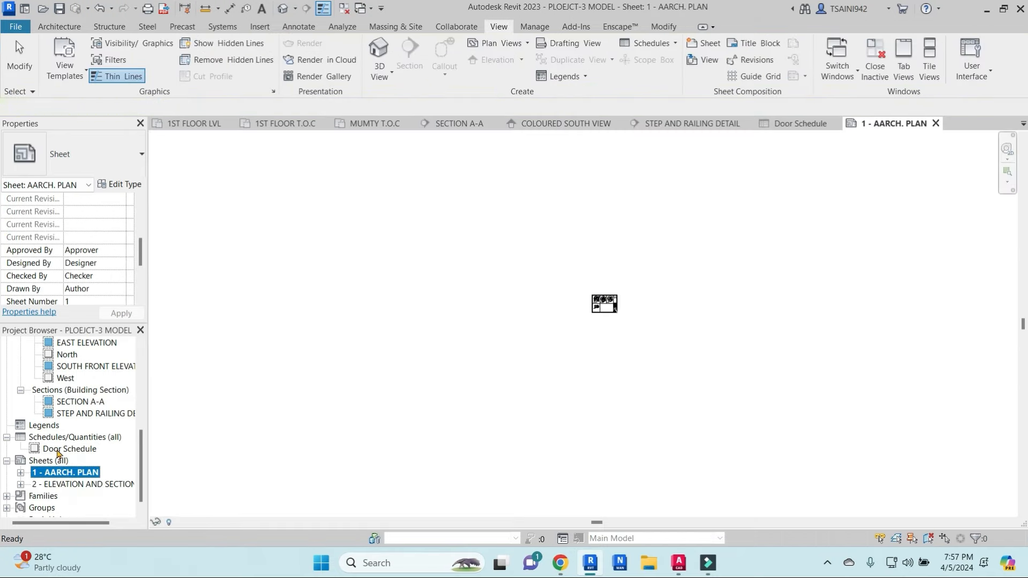
drag(58, 453, 606, 300)
scroll(611, 305, up, 3)
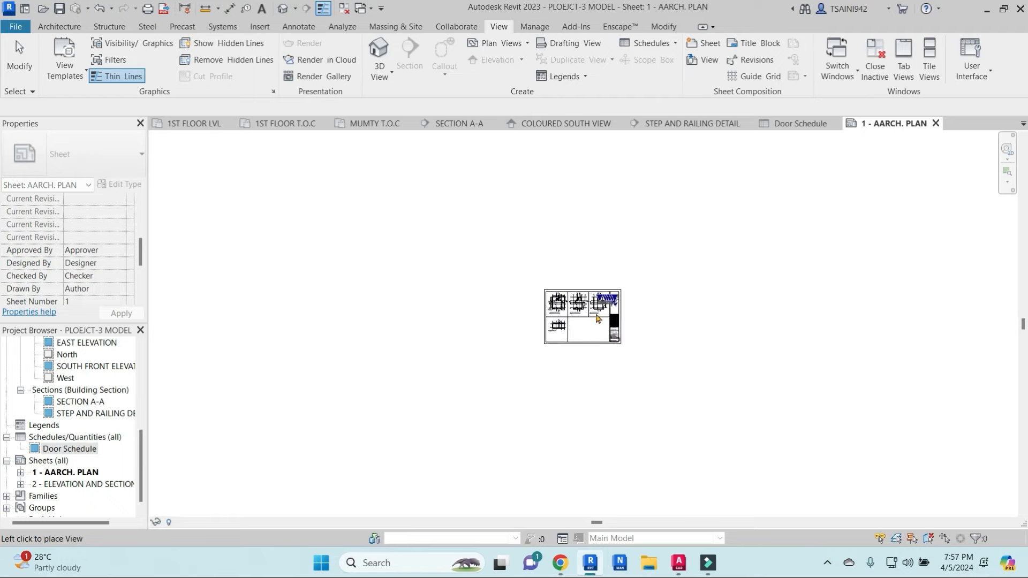
scroll(598, 318, up, 5)
click(562, 328)
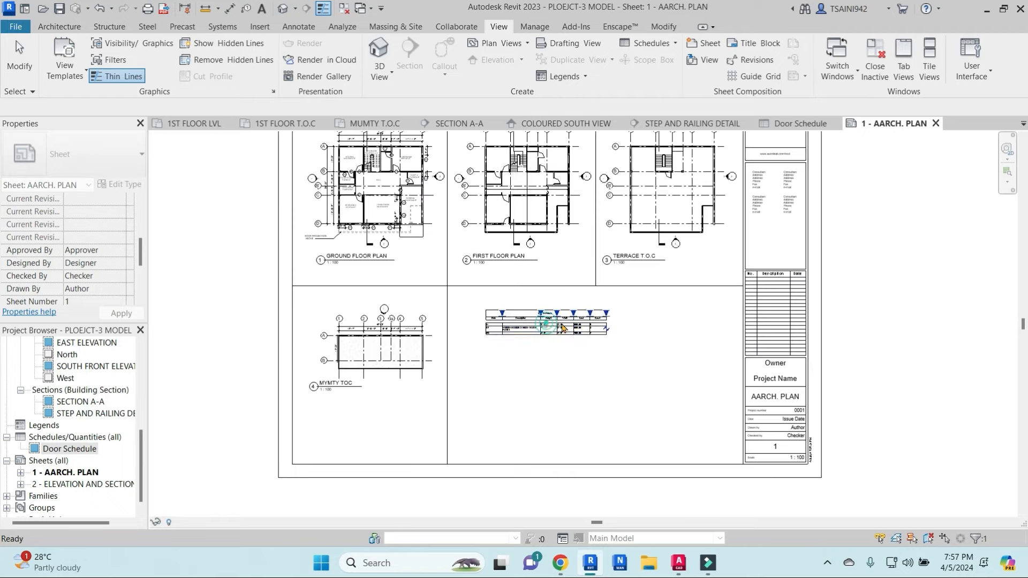
Step: Widen the placed schedule's Description column so the D2 description fits on one line
scroll(572, 320, up, 5)
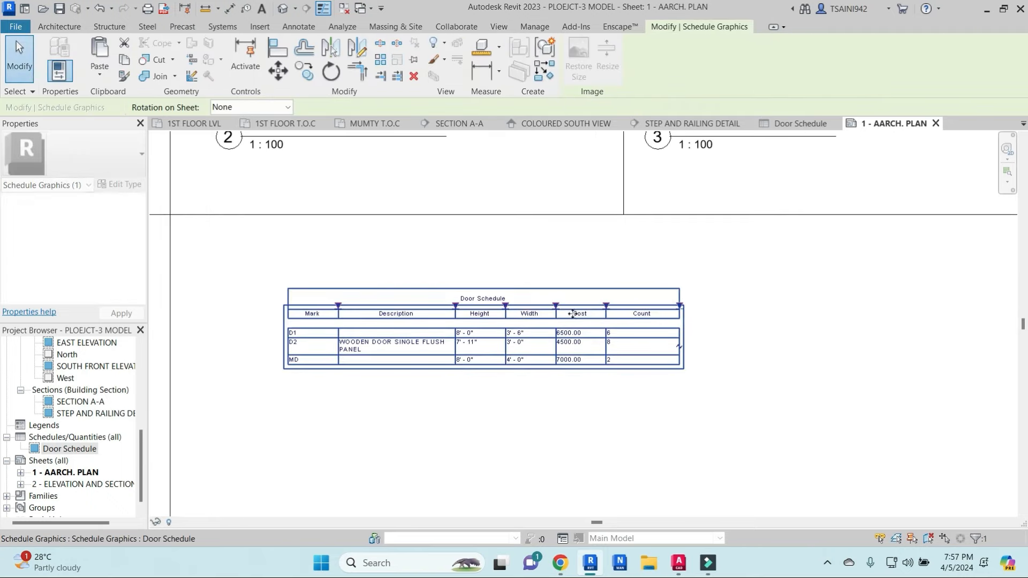
drag(455, 306, 474, 306)
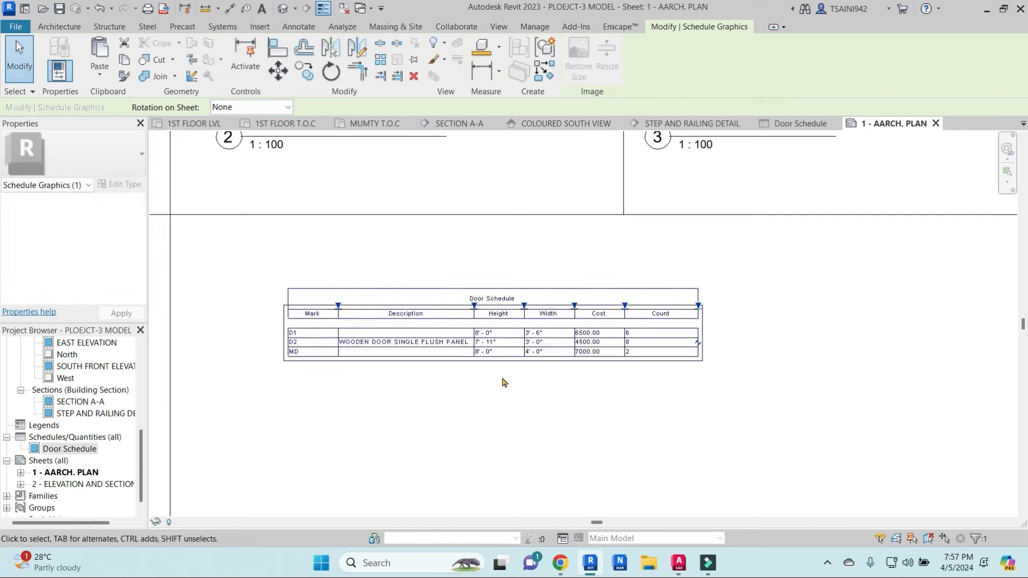
scroll(503, 382, down, 3)
click(570, 381)
scroll(536, 370, down, 3)
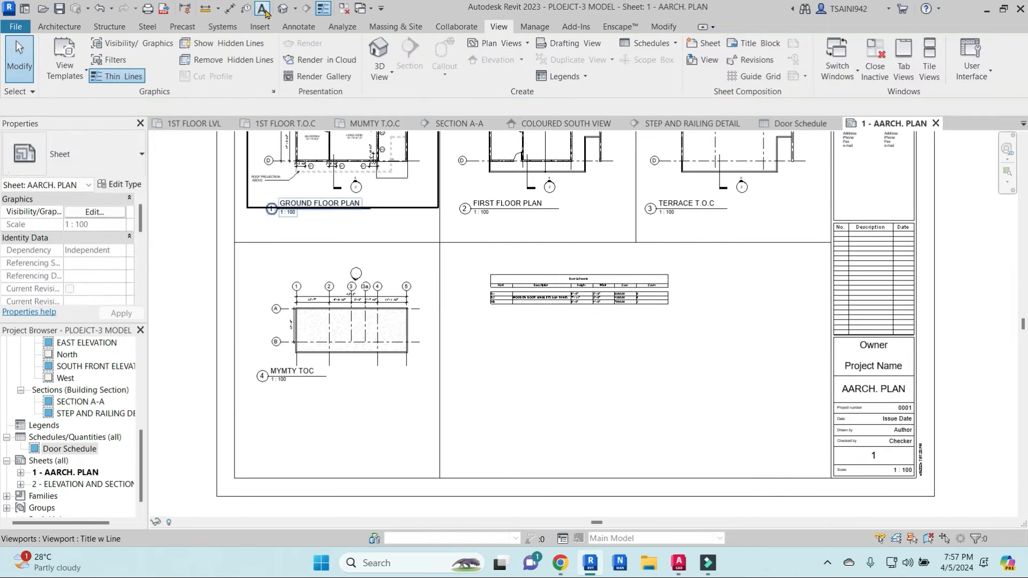
Step: From the 3D view, create a new building component schedule for the Windows category
click(282, 8)
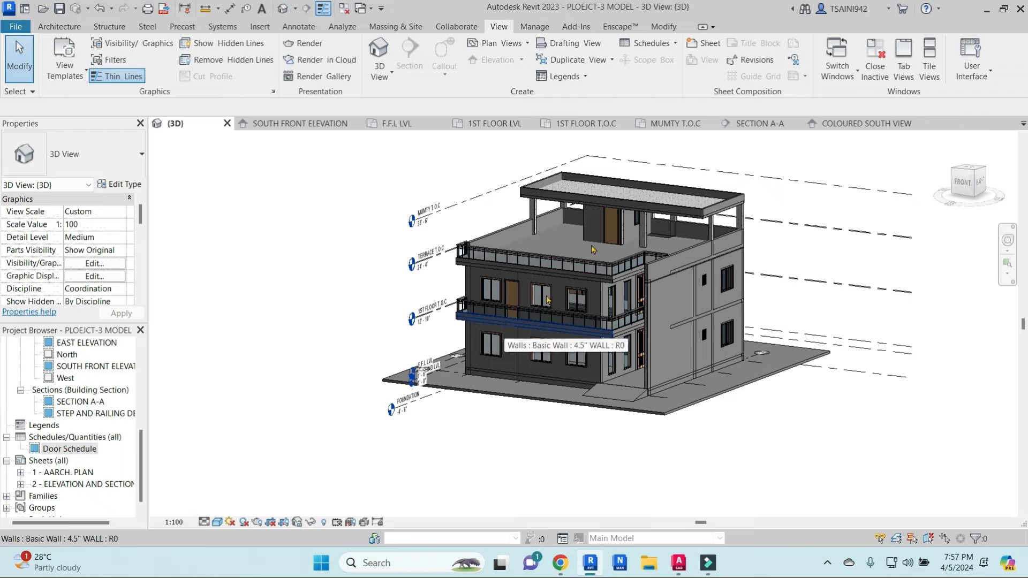
click(669, 44)
click(668, 68)
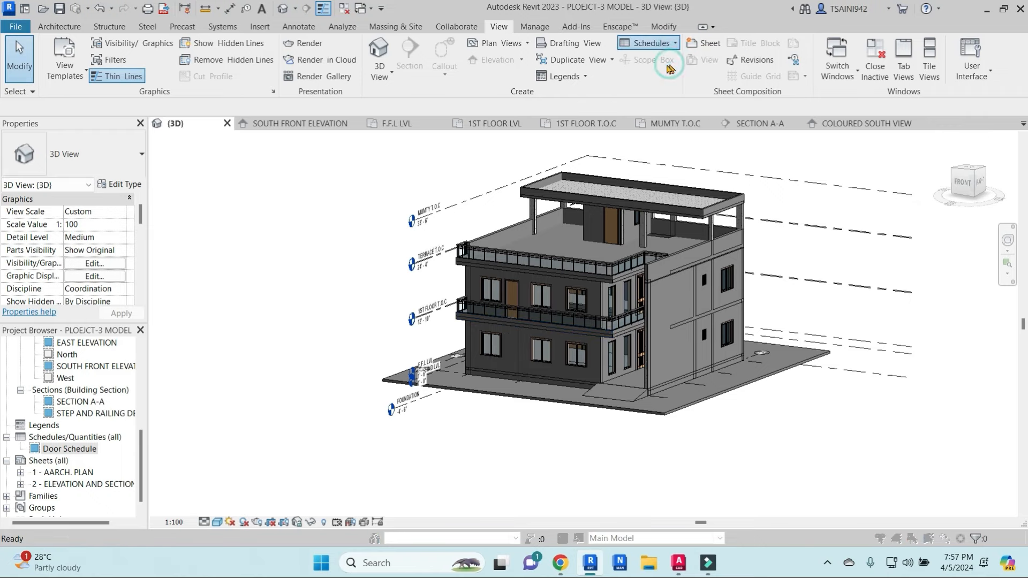
click(422, 306)
key(w)
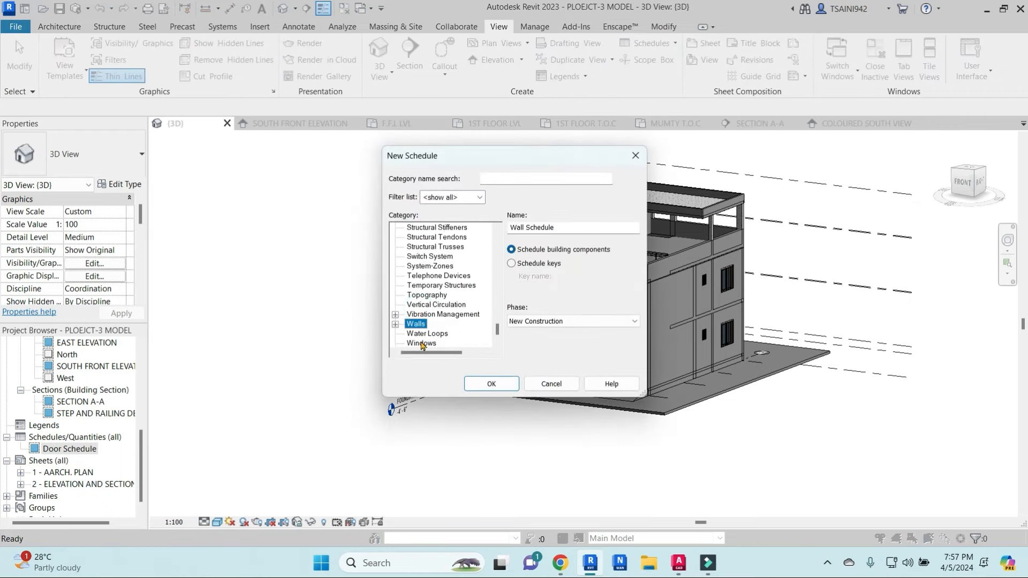
click(422, 343)
click(487, 383)
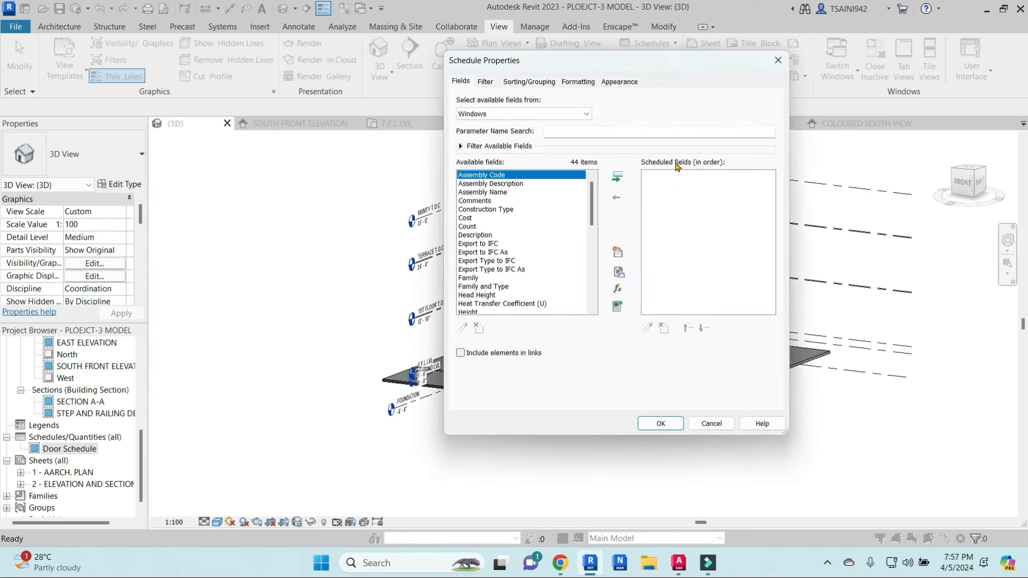
Step: Add the Cost, Count, Description, Width, Sill Height and Height fields to the window schedule
click(466, 218)
click(617, 177)
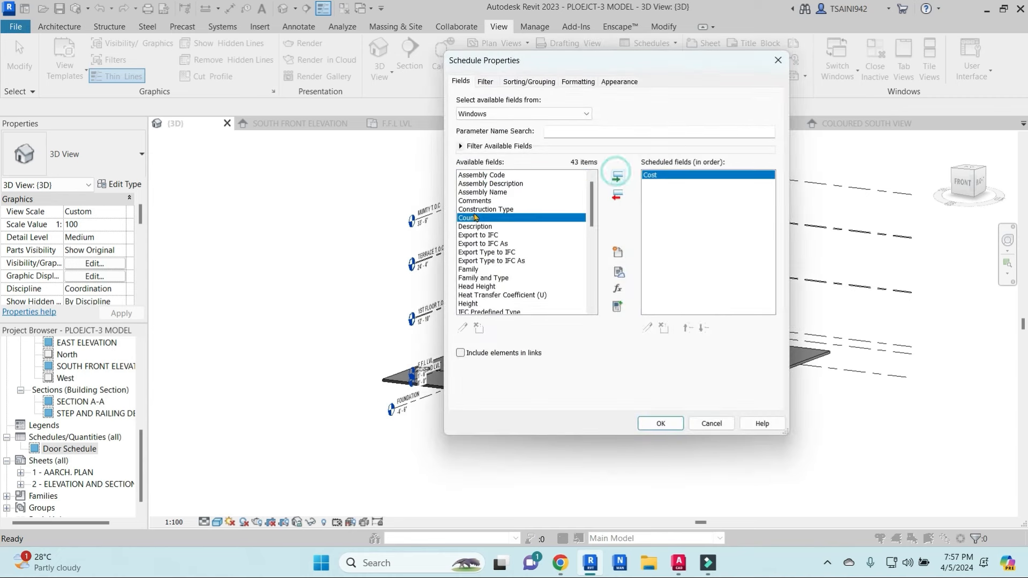
click(617, 177)
click(617, 177)
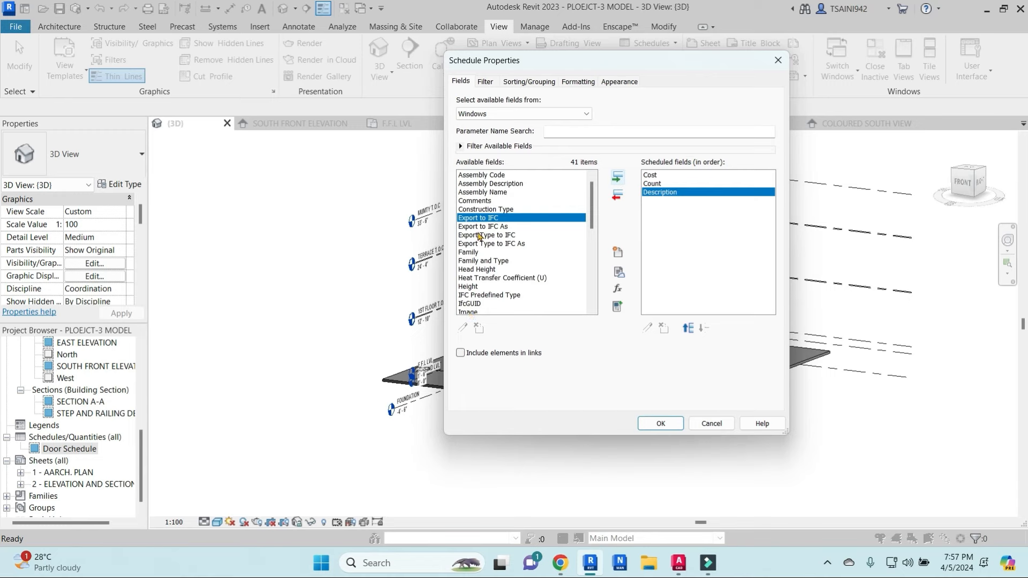
scroll(478, 236, down, 8)
click(471, 303)
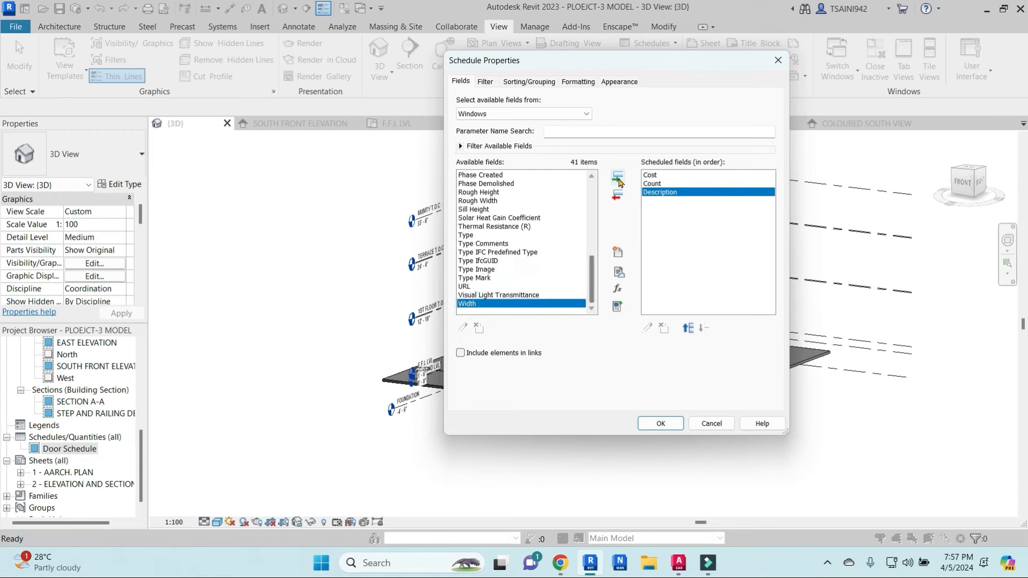
click(617, 178)
click(474, 218)
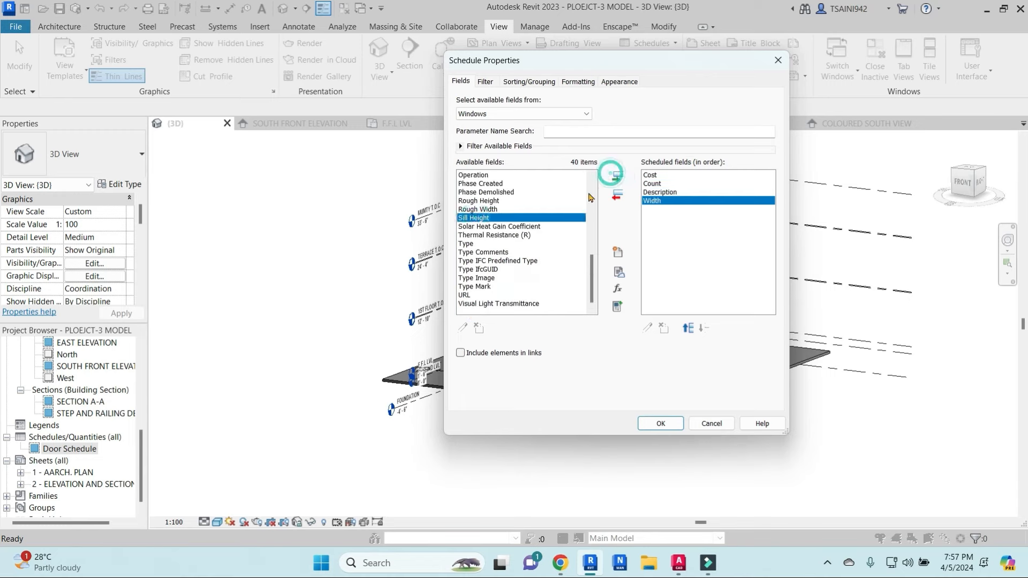
click(617, 177)
scroll(476, 209, up, 5)
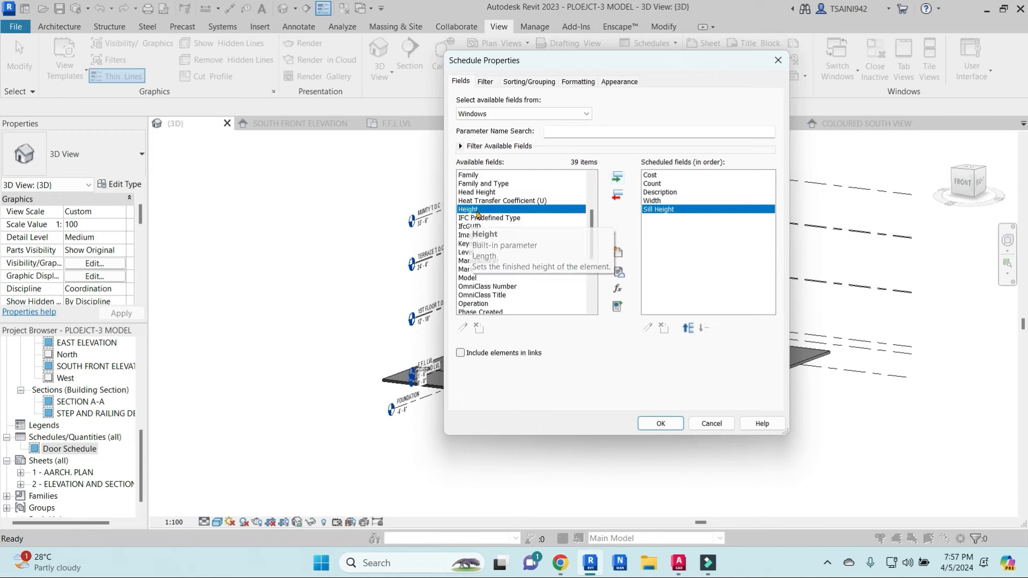
click(470, 209)
click(618, 178)
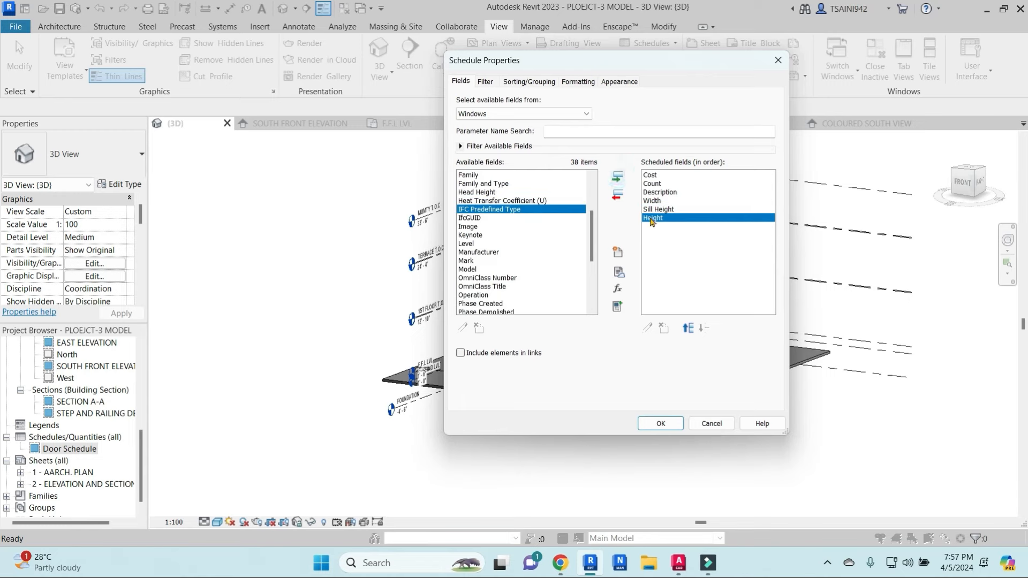
Step: Add the Type Mark field and move it to the beginning of the scheduled fields
click(656, 184)
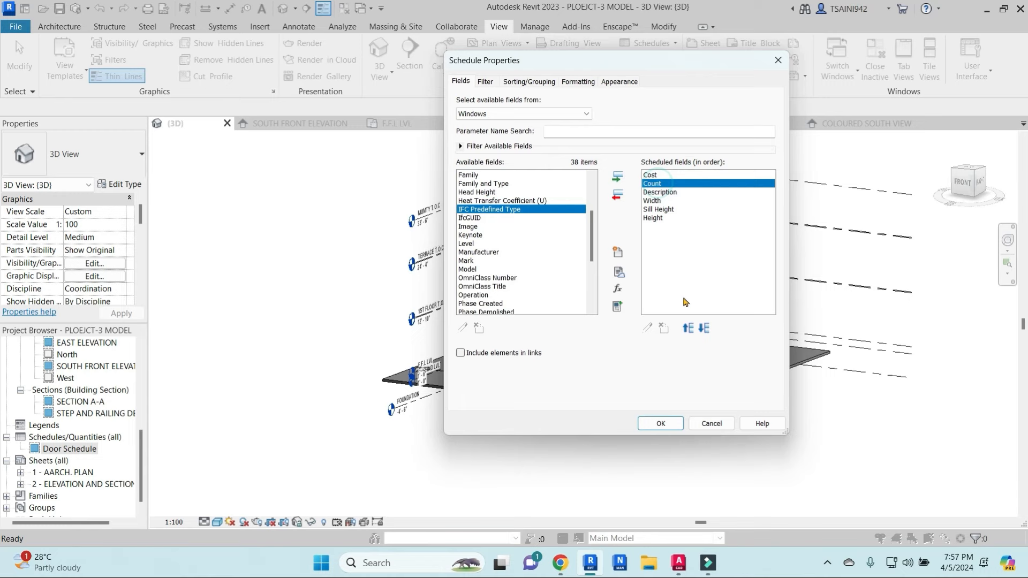
click(464, 289)
key(t)
scroll(476, 300, down, 3)
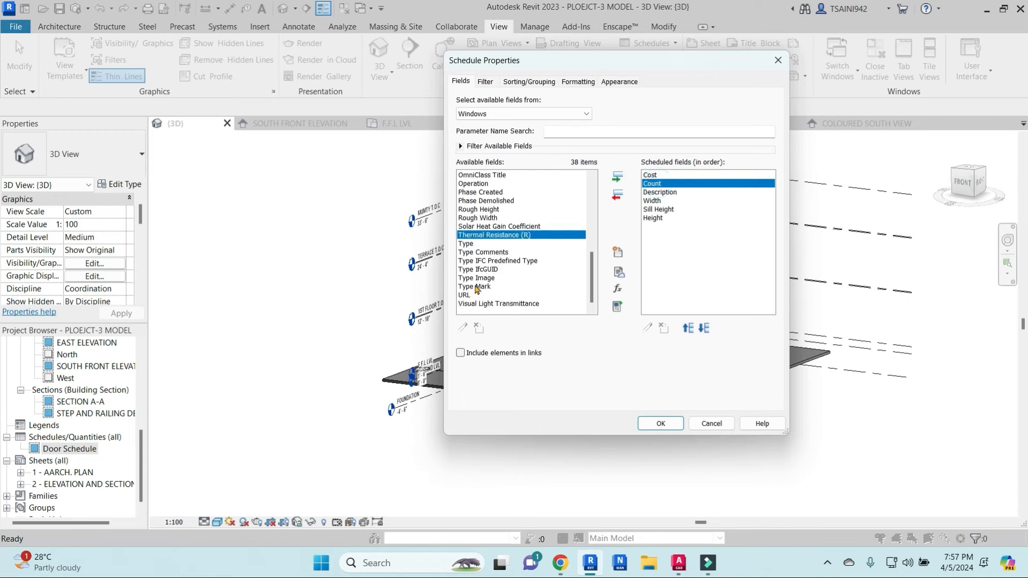
click(479, 287)
click(618, 176)
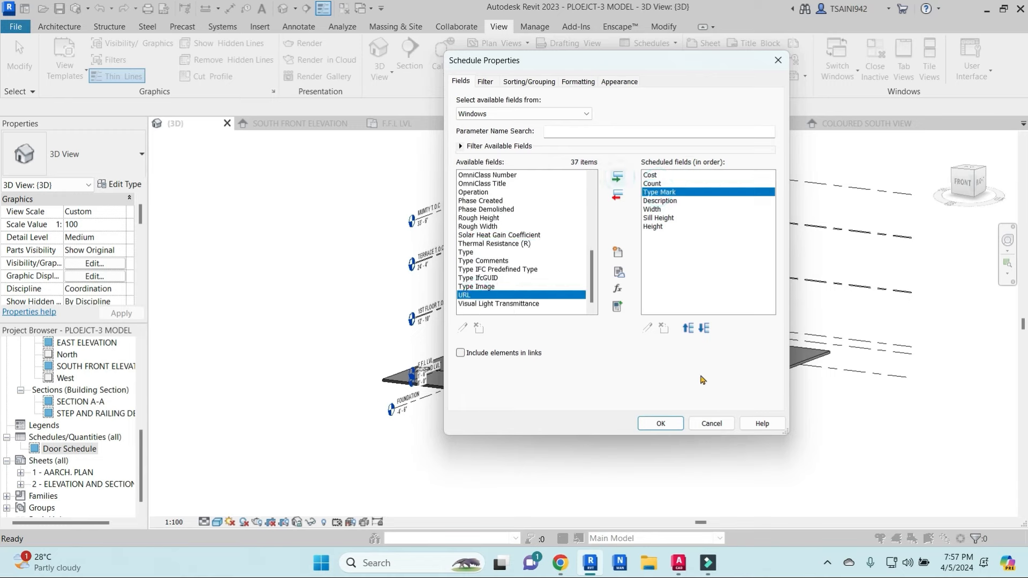
click(690, 330)
click(689, 330)
Step: Move Cost and Count to the end of the scheduled fields, with Count last
click(653, 185)
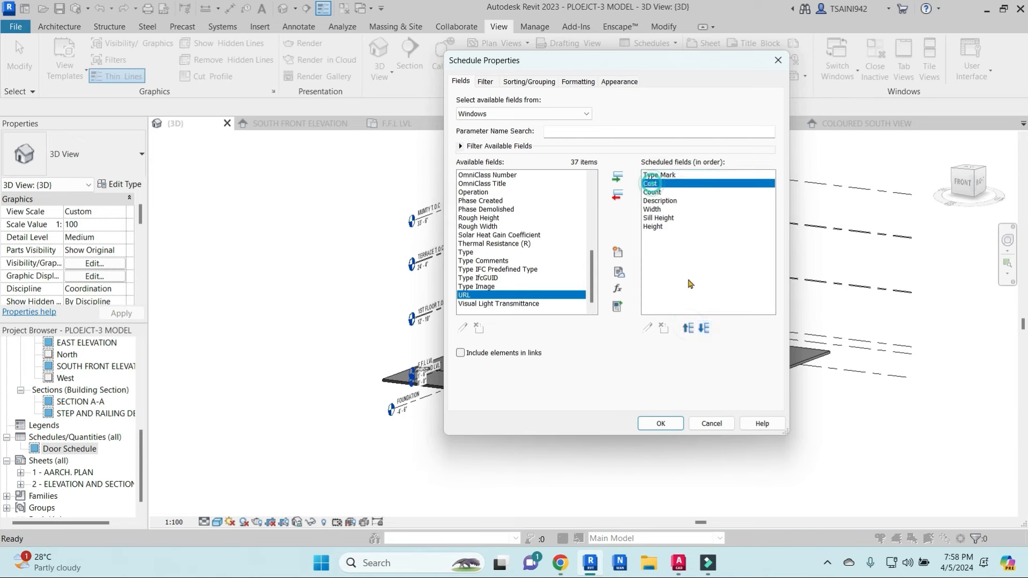
click(703, 328)
click(703, 328)
click(703, 327)
click(703, 327)
click(703, 327)
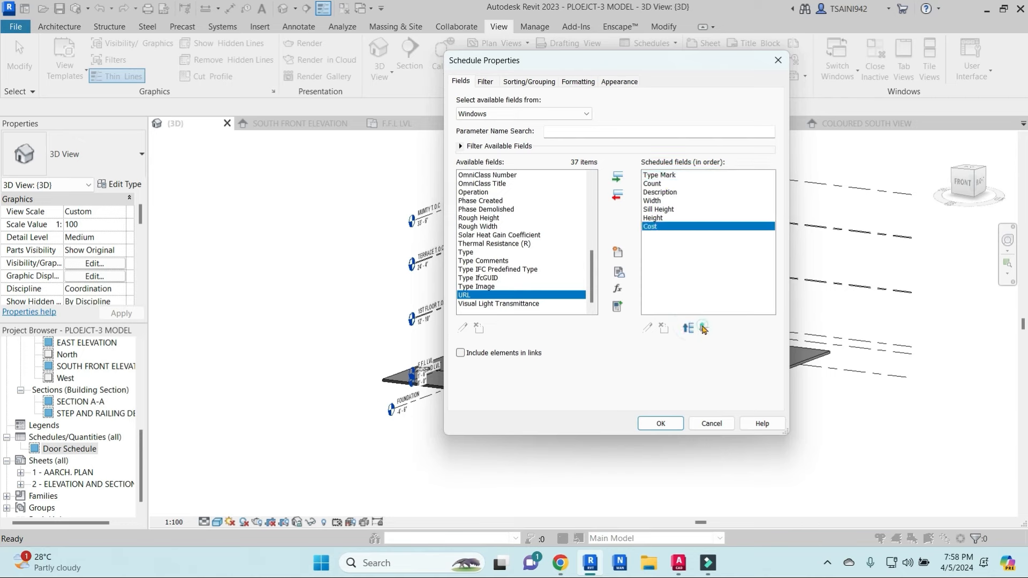
click(653, 183)
click(703, 328)
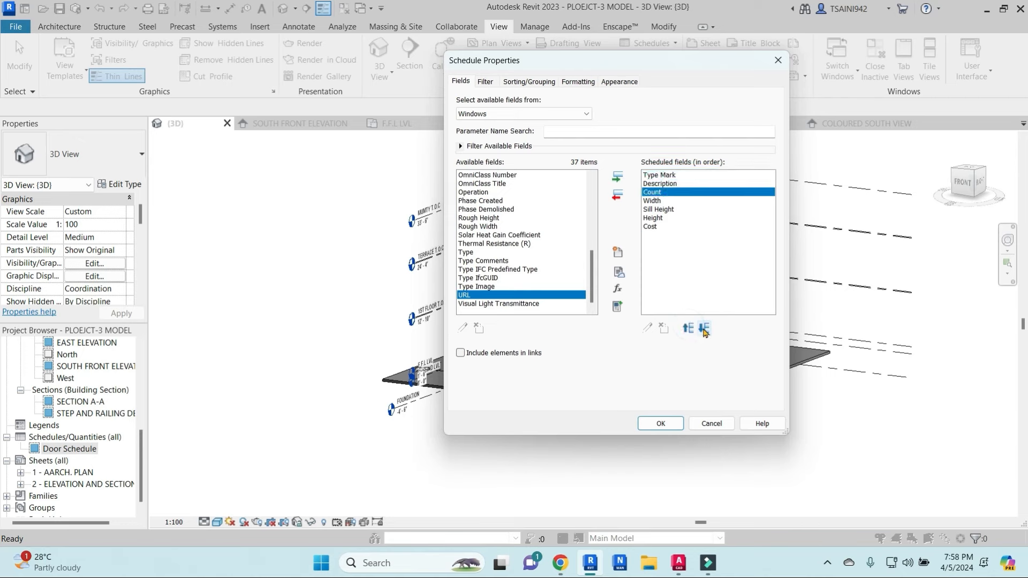
click(703, 328)
click(703, 328)
click(703, 327)
click(703, 328)
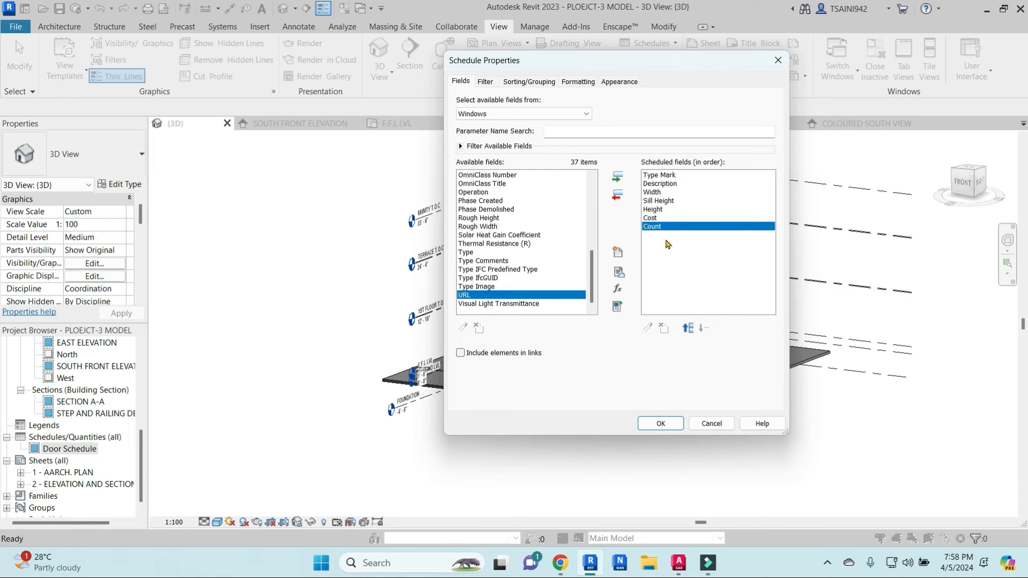
Step: Order Height directly before Width in the scheduled fields, and widen the Description column in the generated window schedule
click(658, 202)
click(659, 192)
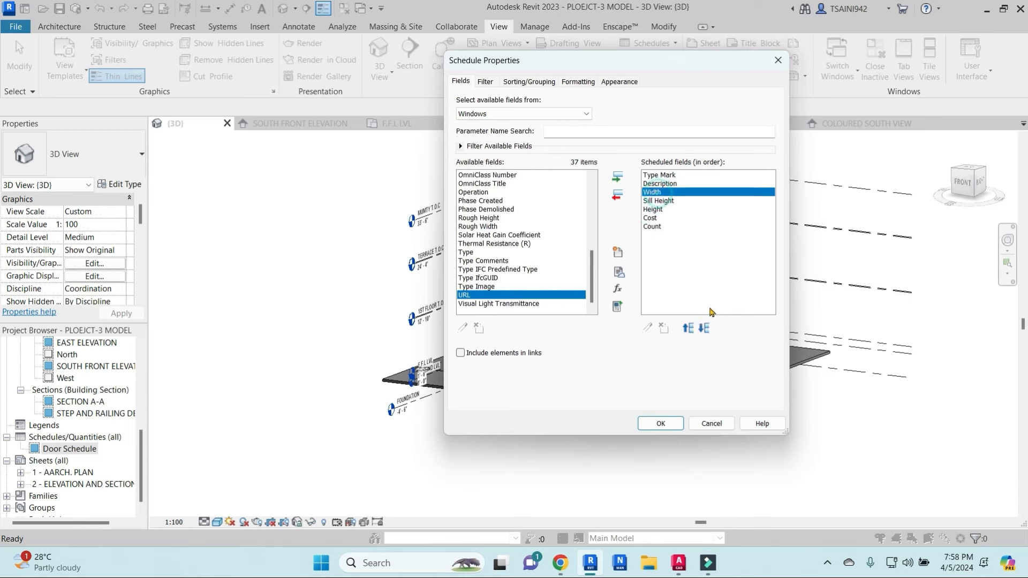
click(689, 329)
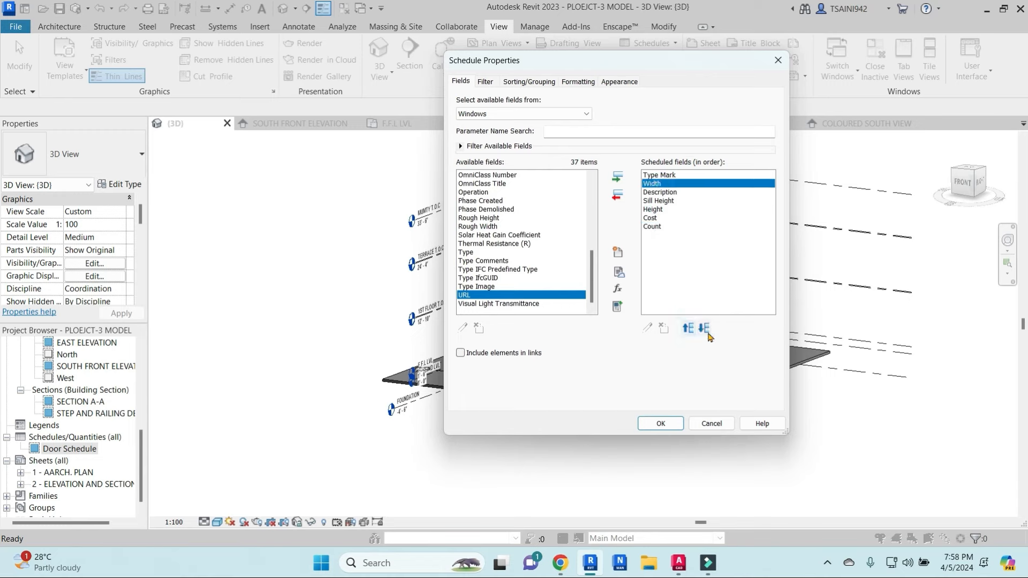
click(703, 328)
click(656, 210)
click(689, 328)
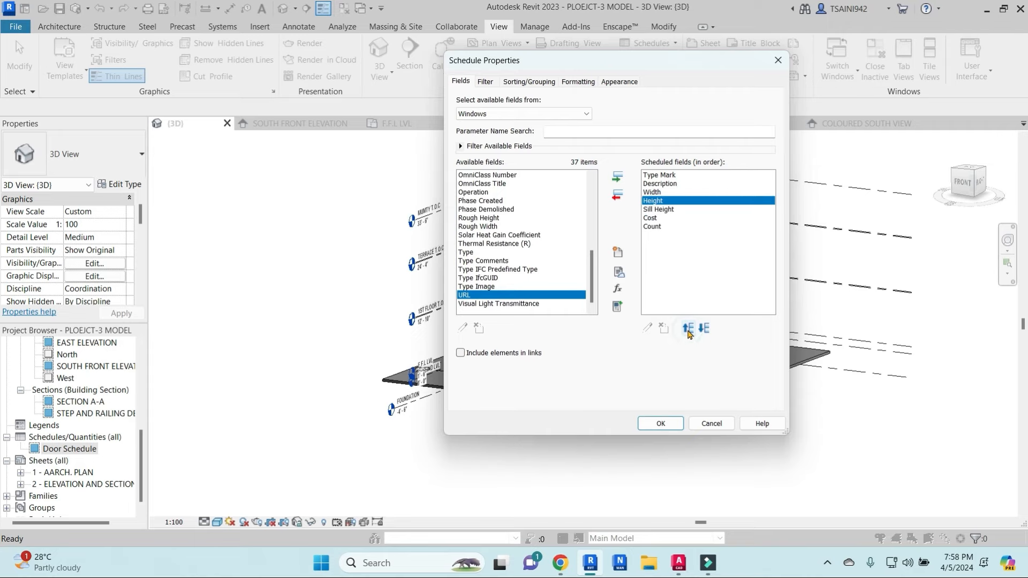
click(688, 328)
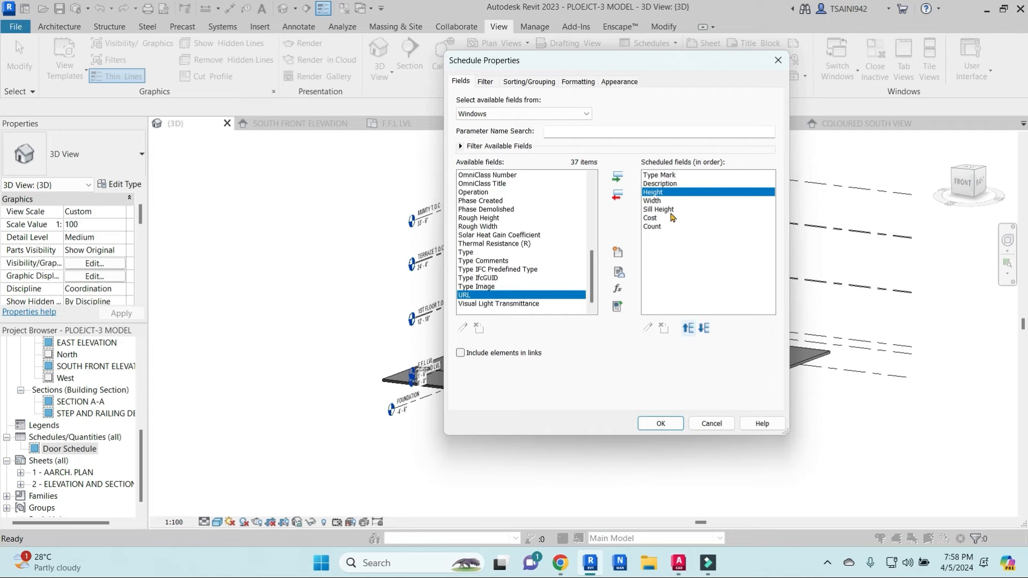
click(661, 423)
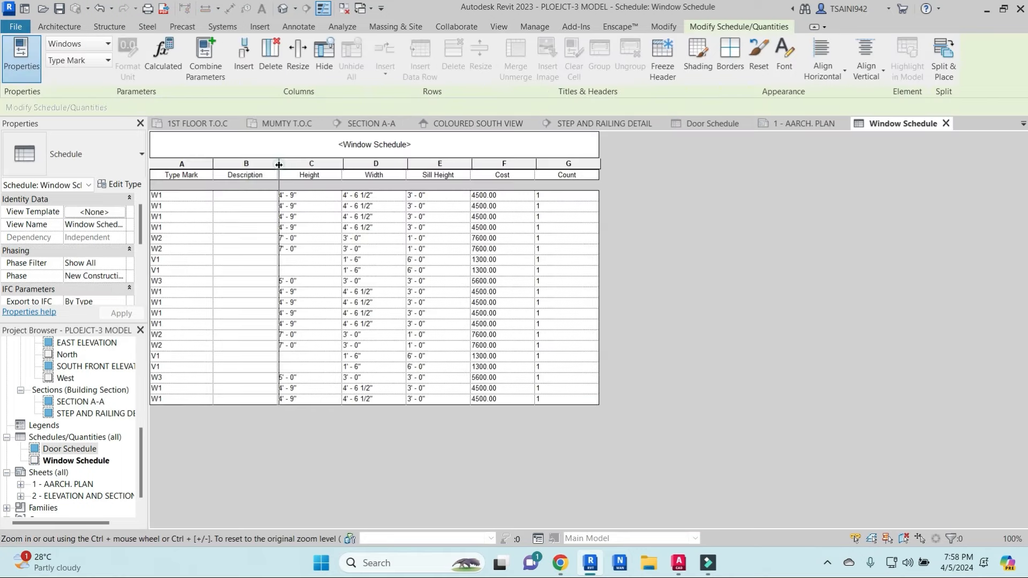
drag(278, 163, 312, 163)
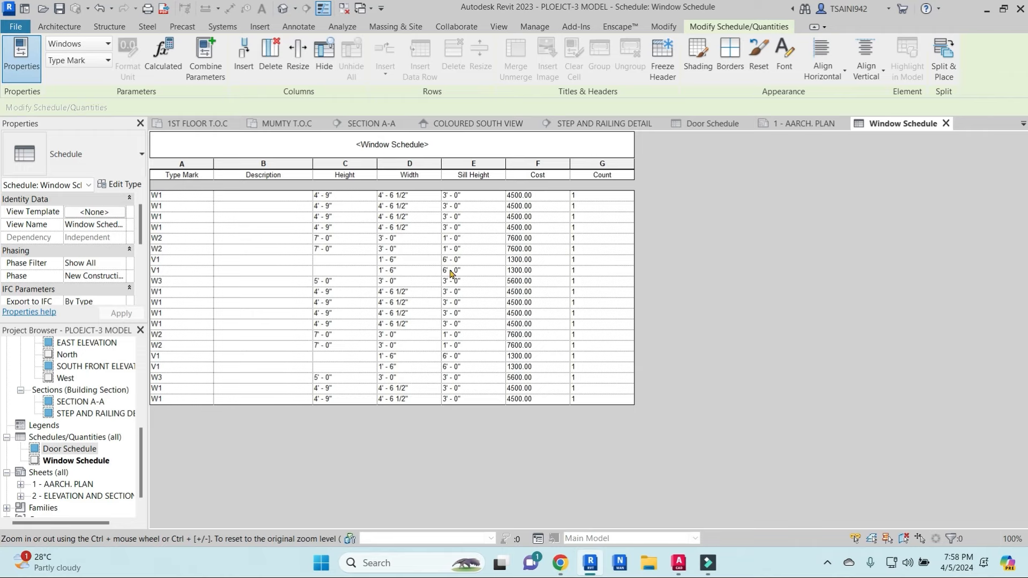
Step: Sort the window schedule by Type Mark ascending, turn off itemizing every instance, and enable grand totals as Totals only
drag(144, 223, 144, 266)
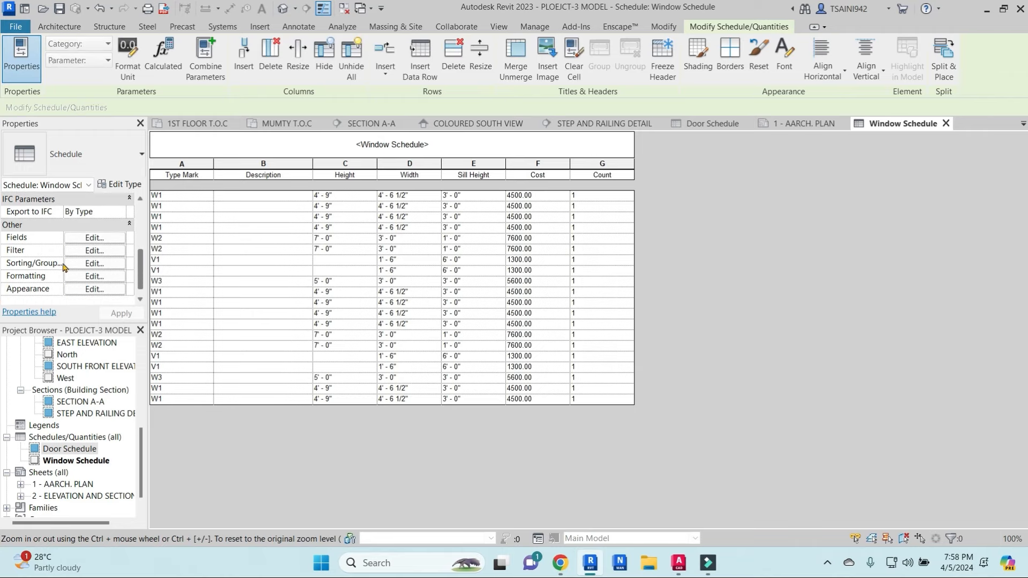
click(94, 265)
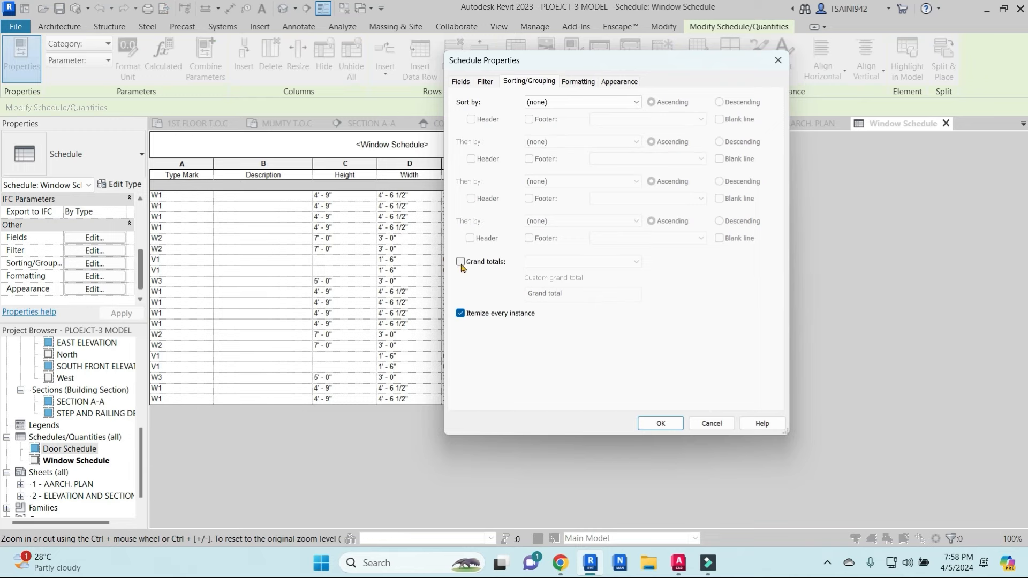
click(604, 101)
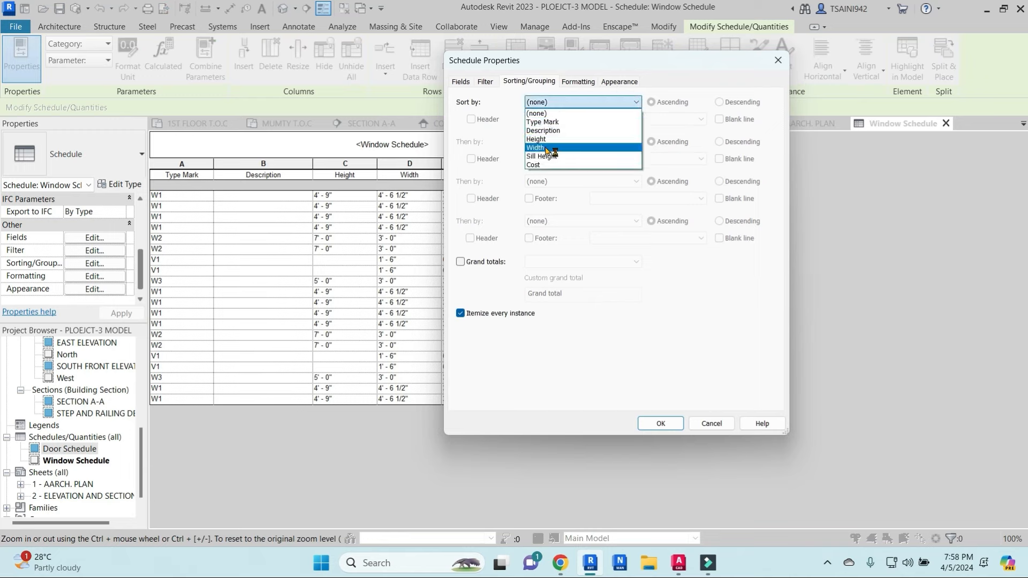
click(553, 122)
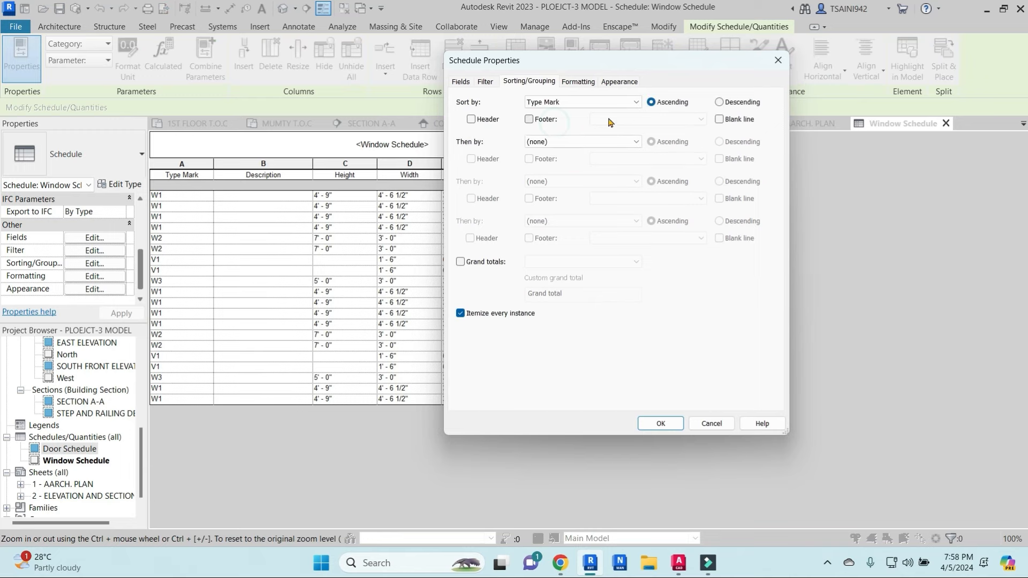
click(460, 314)
click(460, 261)
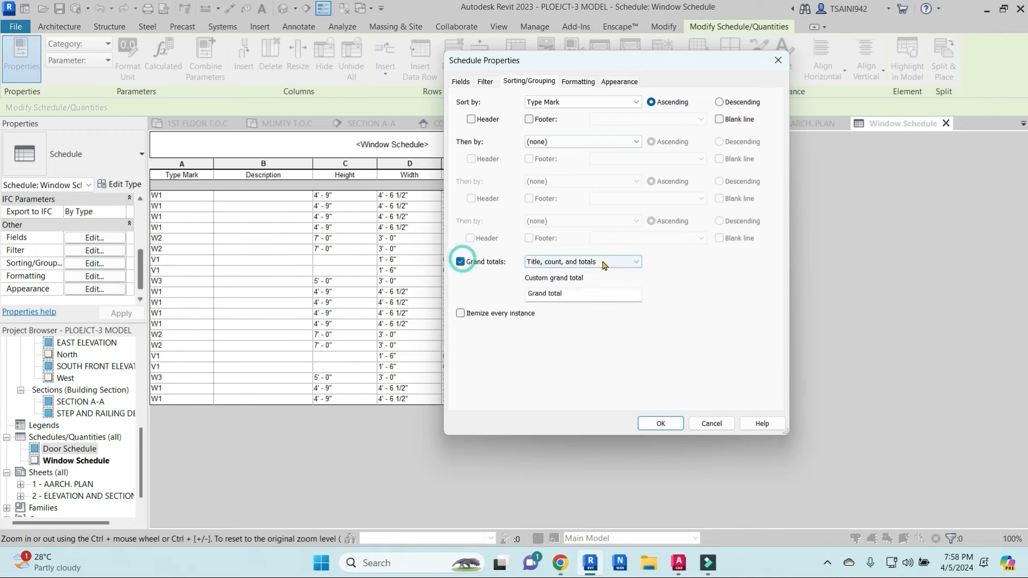
click(624, 262)
click(552, 298)
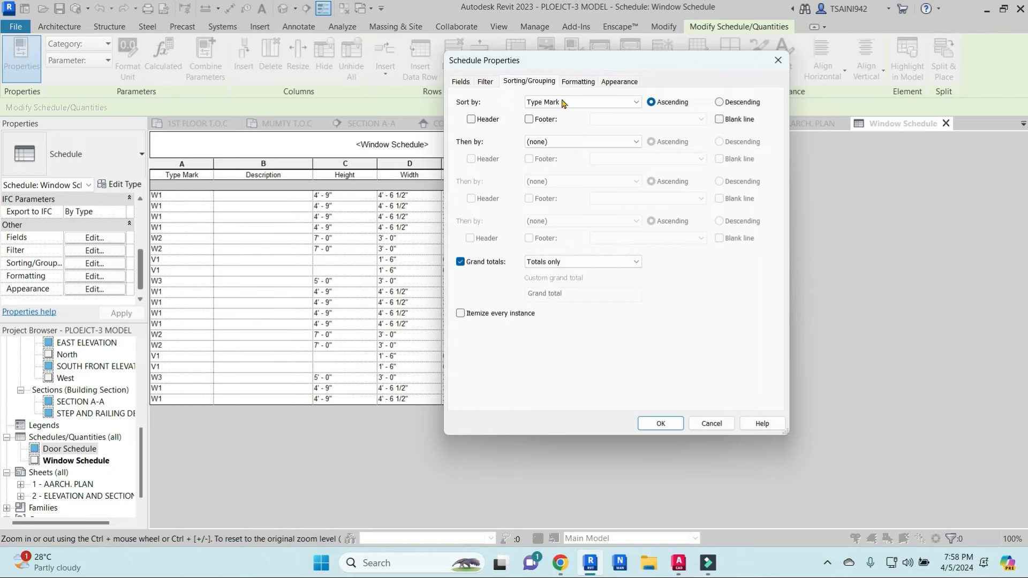
Step: Format the window schedule's Cost field to calculate totals and apply the schedule properties
click(578, 81)
click(466, 152)
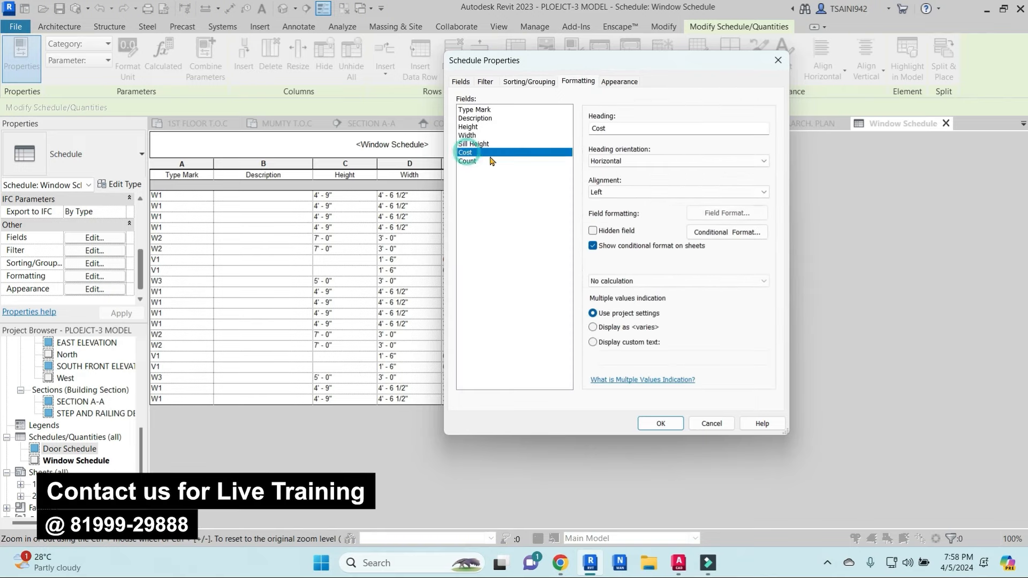
click(692, 281)
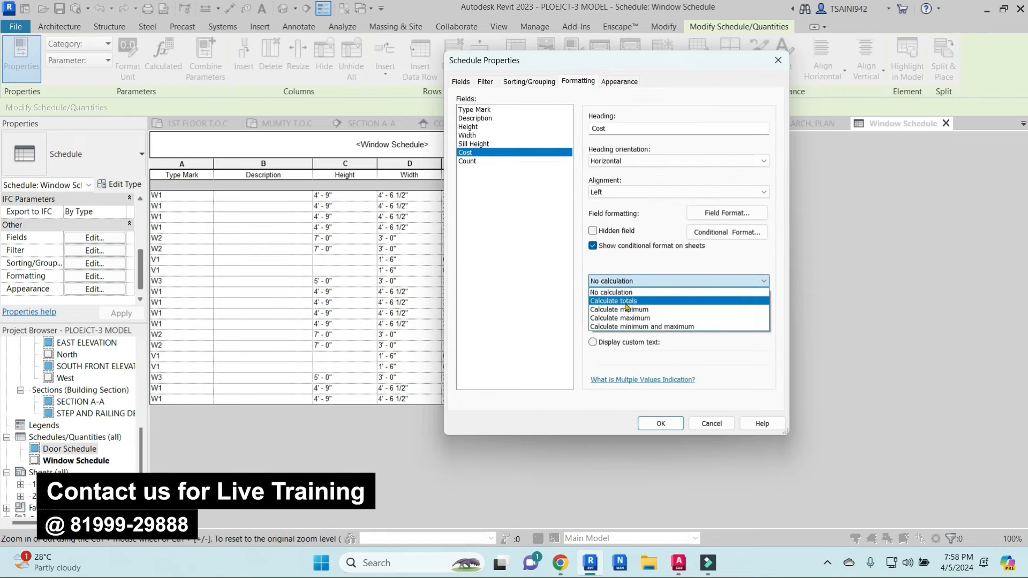
click(613, 301)
click(661, 424)
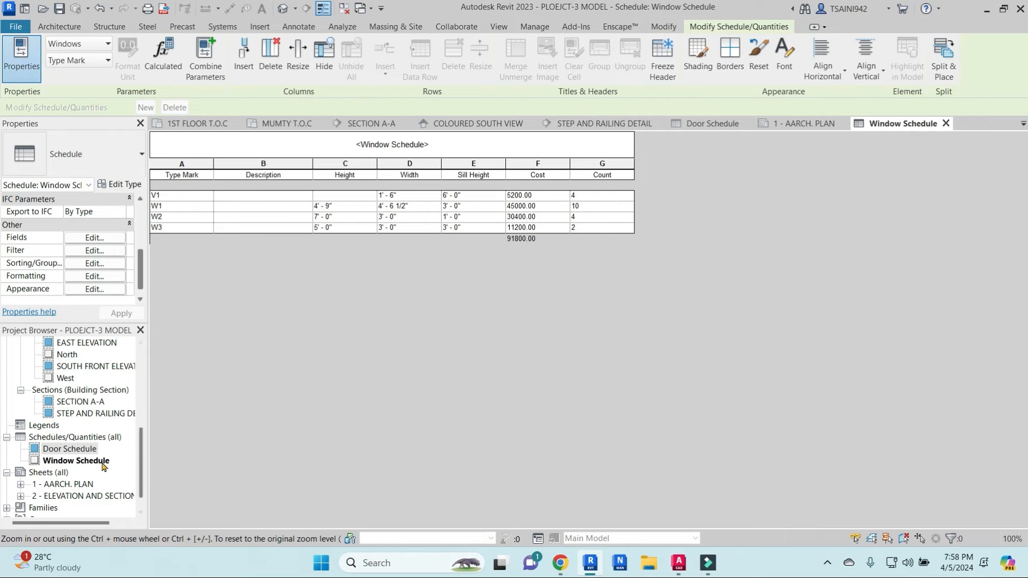
Step: Place the Window Schedule on the AARCH. PLAN sheet directly below the Door Schedule, aligned with its left edge
double_click(67, 485)
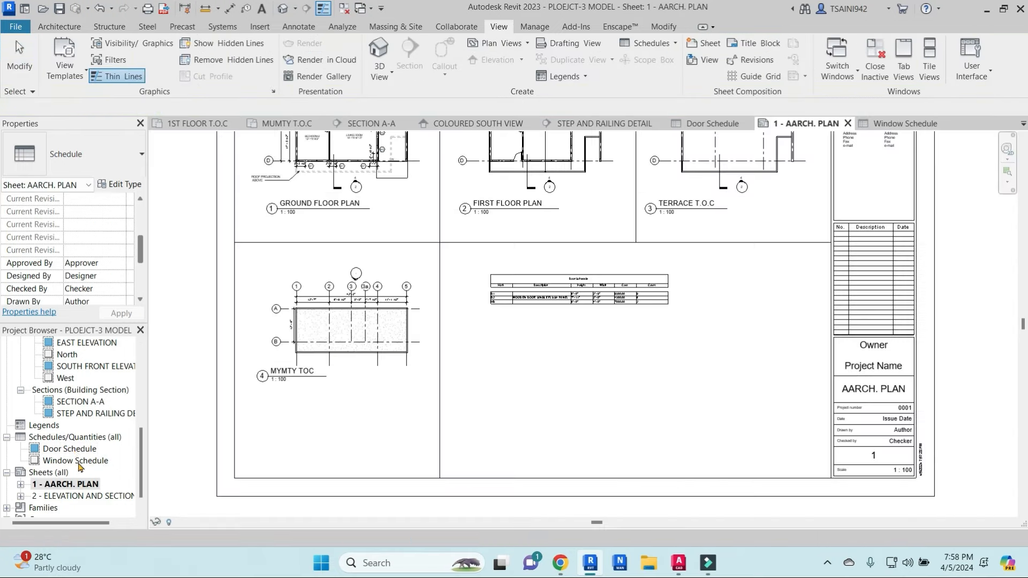
click(78, 453)
drag(78, 454, 640, 389)
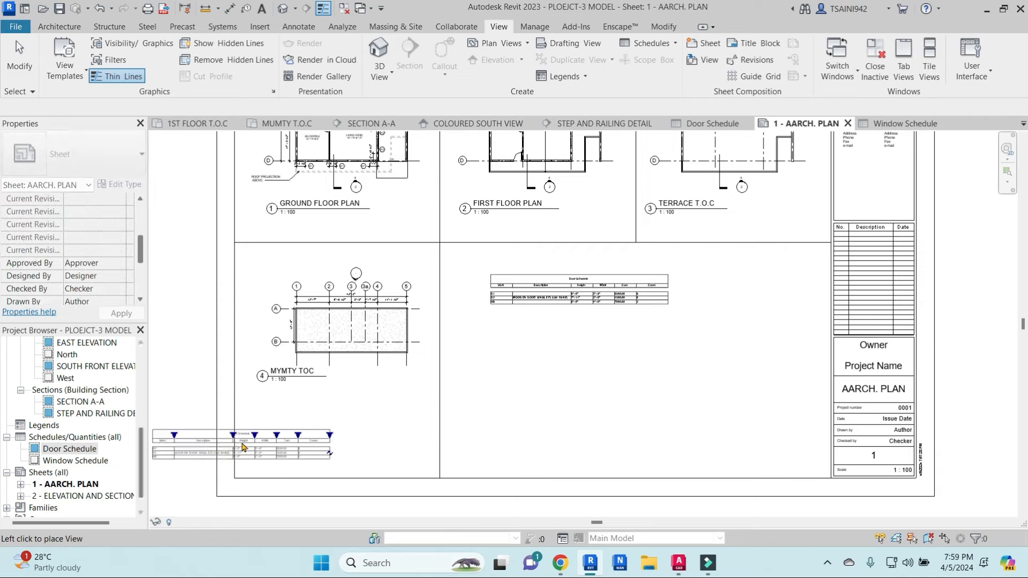
drag(73, 461, 532, 332)
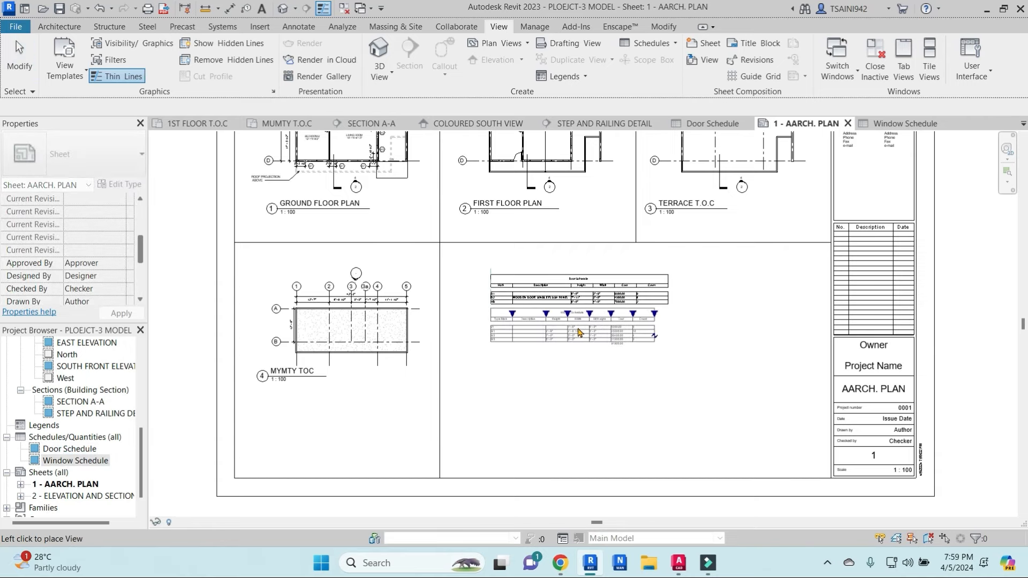
click(578, 332)
scroll(578, 332, up, 2)
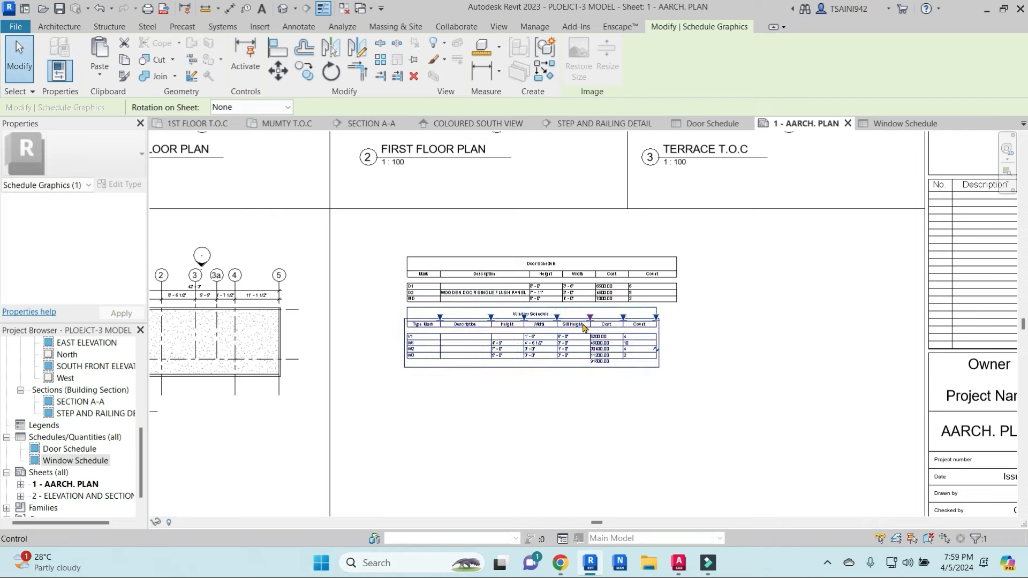
Step: Adjust the Window Schedule's column widths on the sheet so its overall width matches the Door Schedule above
drag(656, 318, 598, 319)
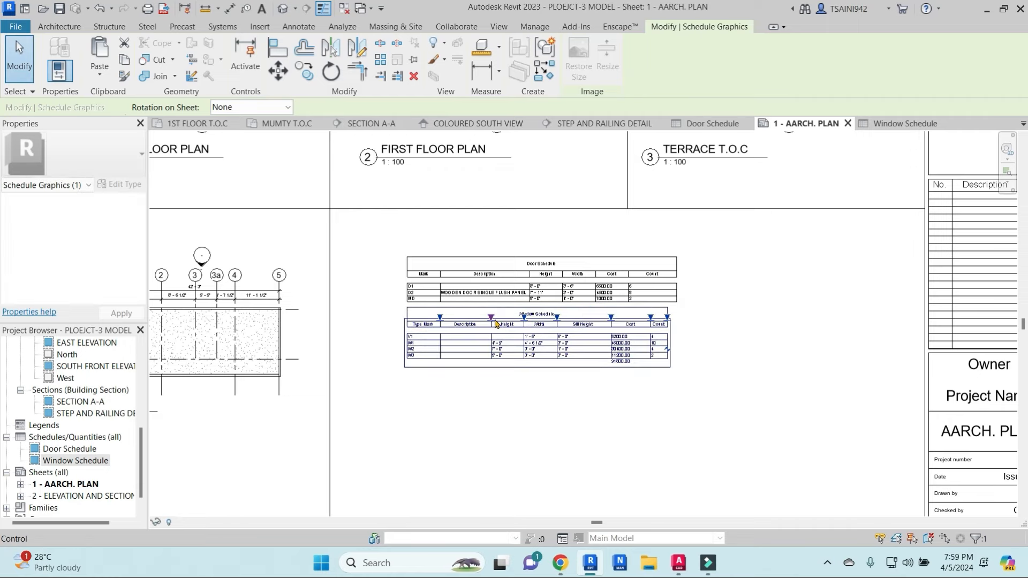
drag(492, 317, 499, 320)
key(Escape)
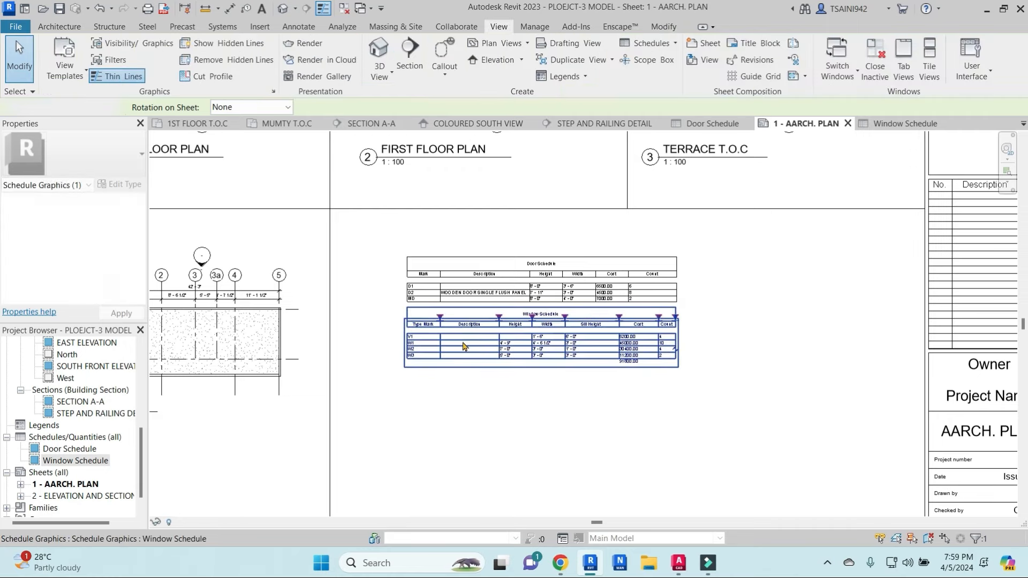
Step: Open the Window Schedule for editing from the sheet and enter WOODEN WINDOW WITH CLEAR GLAS as the V1 type's description
scroll(449, 344, up, 5)
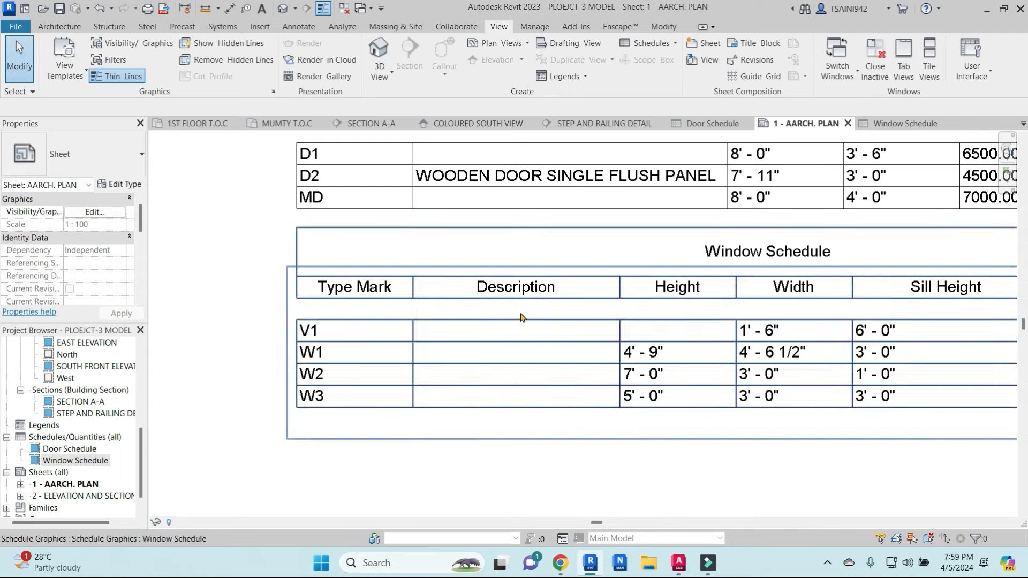
click(533, 308)
double_click(534, 308)
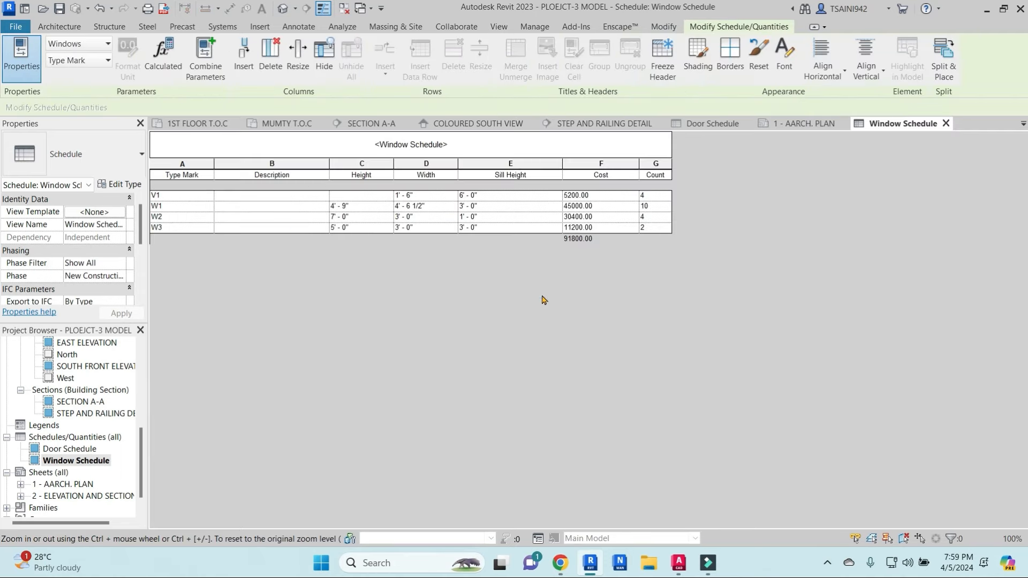
click(240, 197)
text(WOODEN WINDOW WITH)
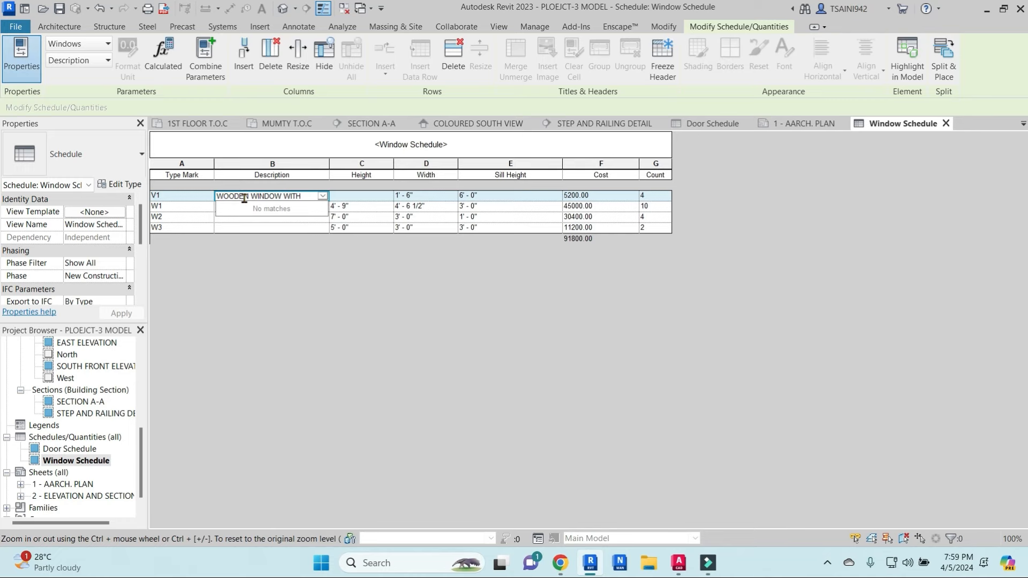
text(AR GLAS)
click(295, 209)
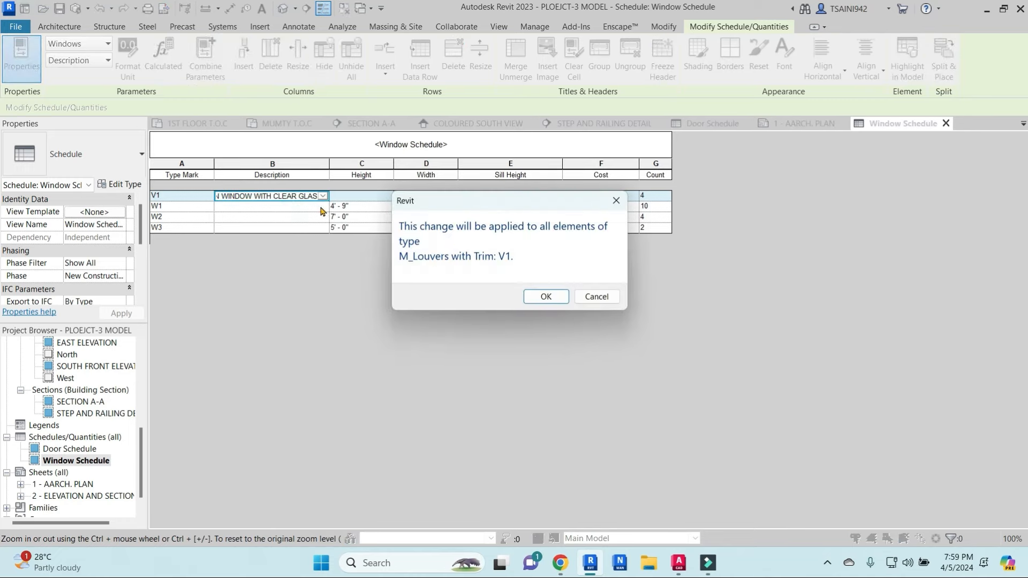
click(544, 297)
Step: Assign the existing description WOODEN WINDOW WITH CLEAR GLAS to window types W1, W2 and W3
click(303, 207)
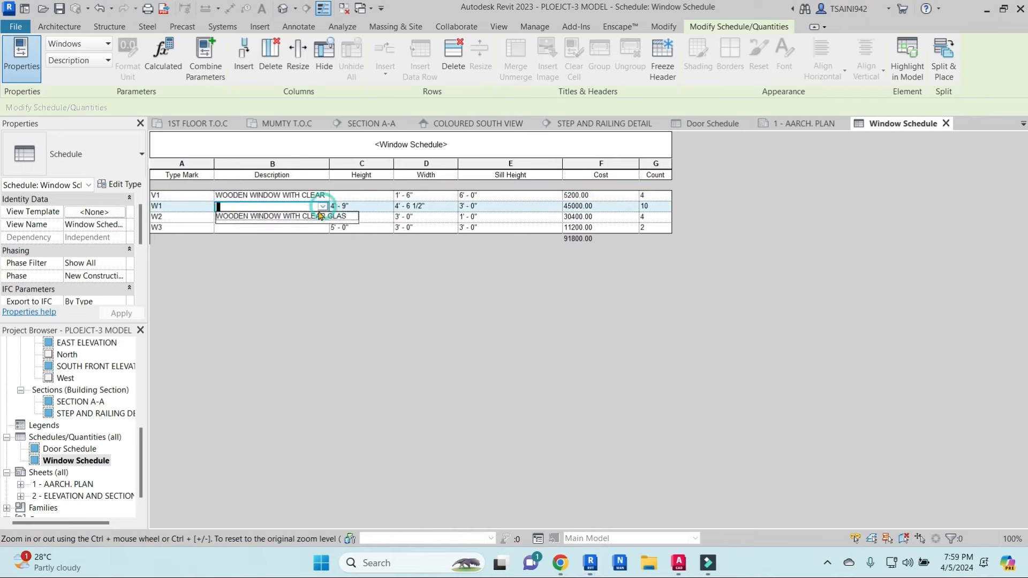
click(544, 296)
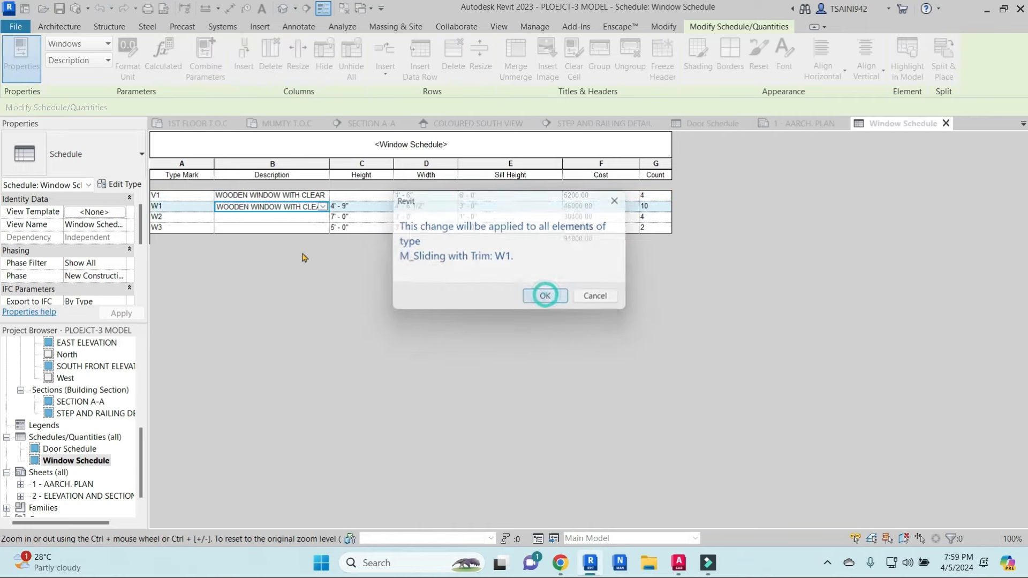
click(321, 217)
click(316, 226)
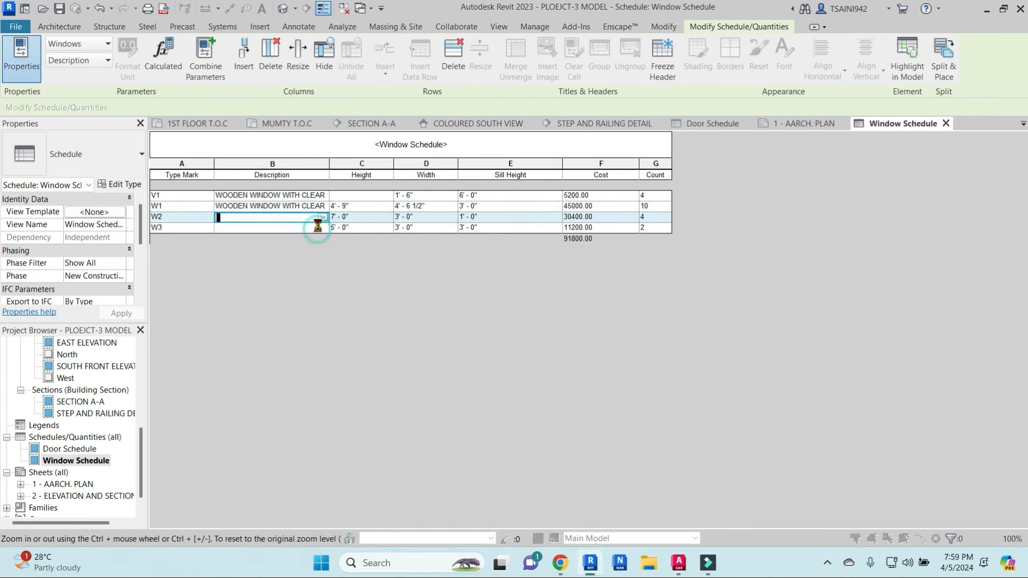
click(546, 297)
click(321, 228)
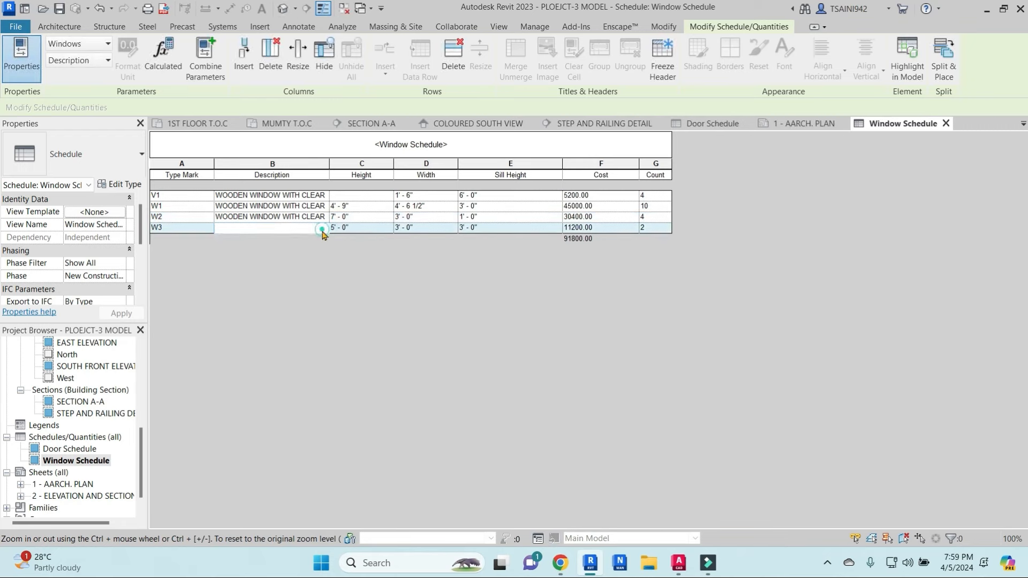
click(300, 237)
click(546, 296)
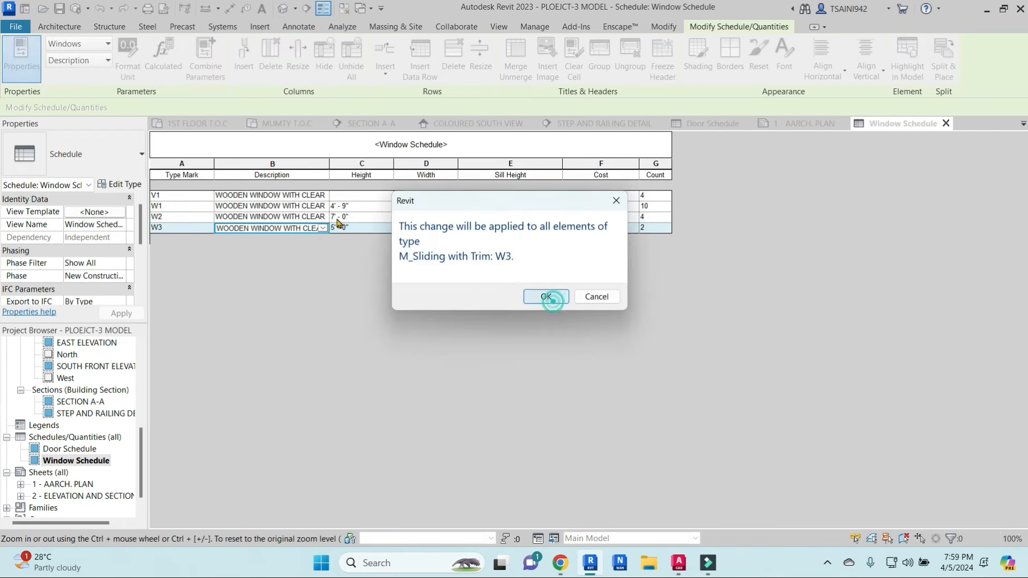
Step: Replace the V1 type's description with LOUVERS VENTILATOR and apply it to all elements of that type
click(315, 196)
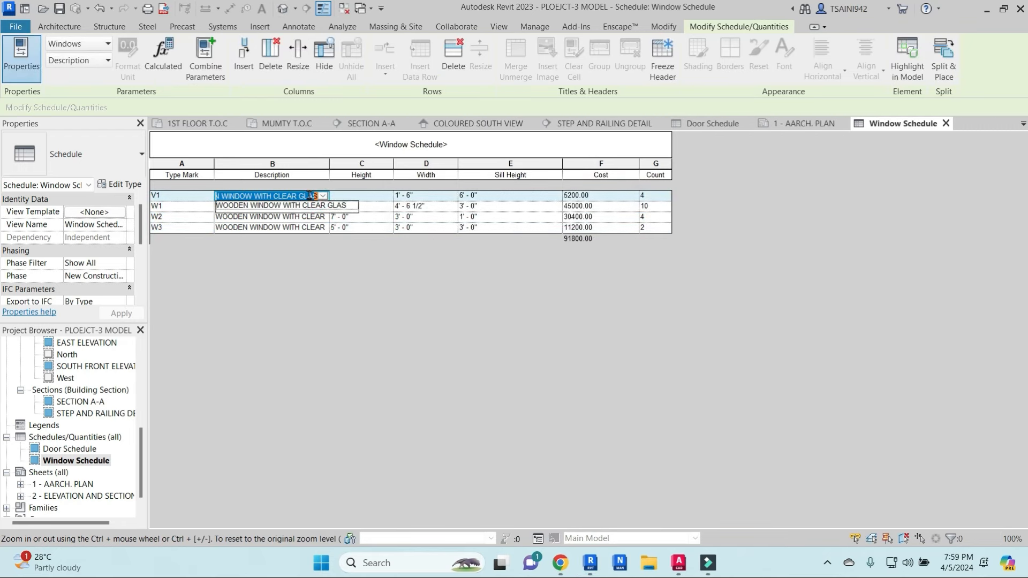
key(BackSpace)
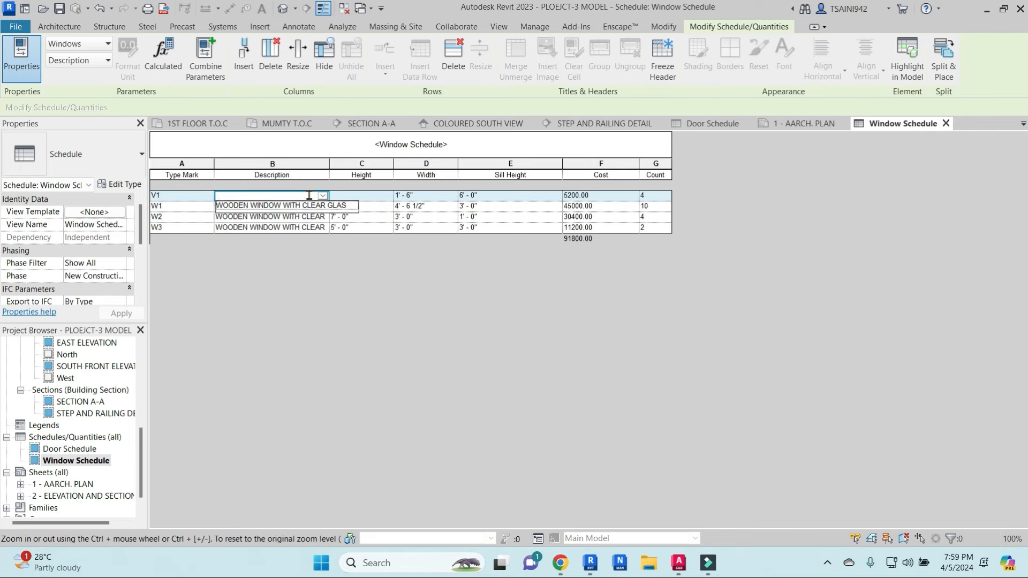
text(LOUVERS VENTILATOR)
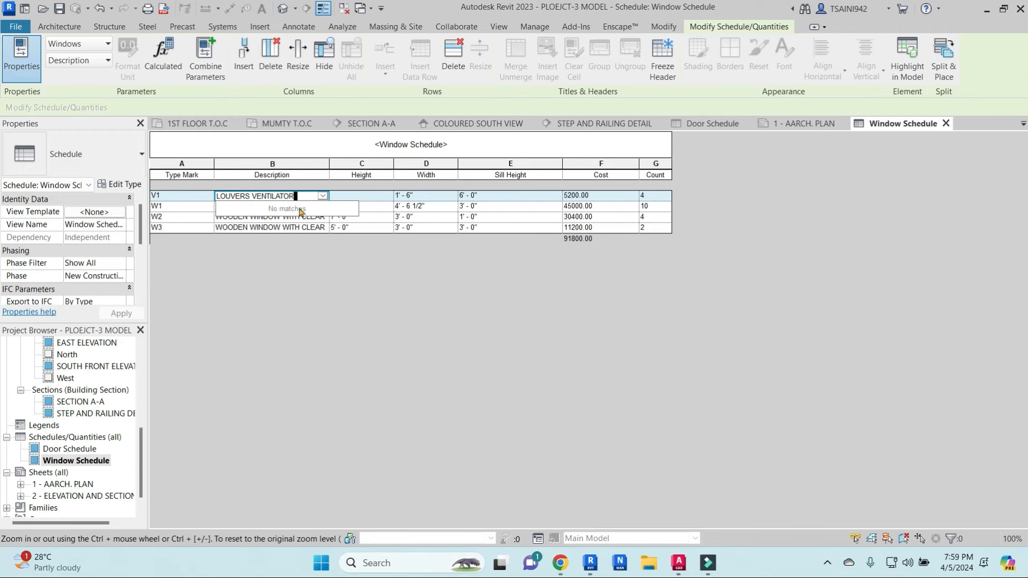
click(338, 282)
click(555, 298)
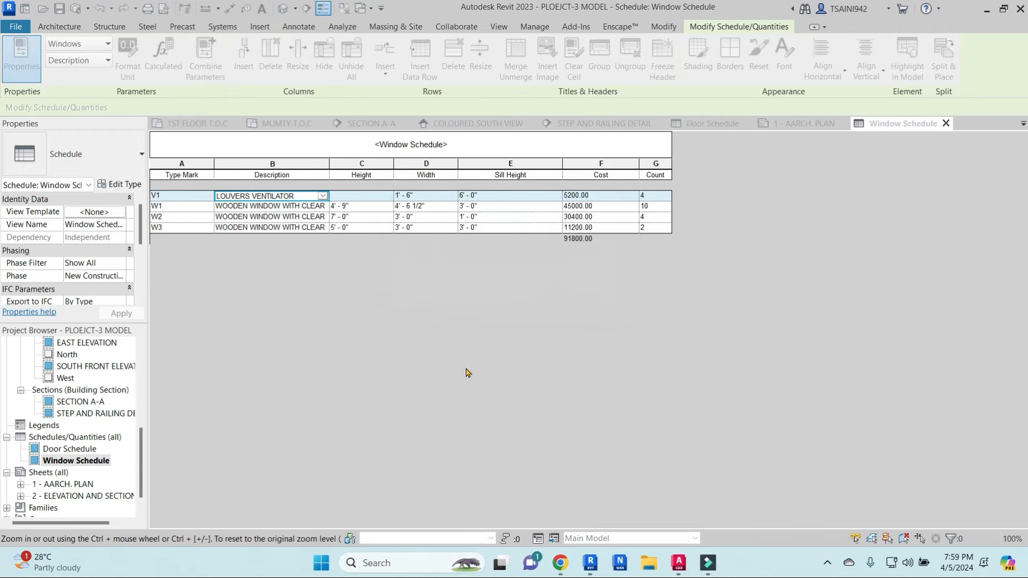
Step: Return to the AARCH. PLAN sheet and review the placed schedules, the floor plans and the overall layout
ctrl+click(80, 496)
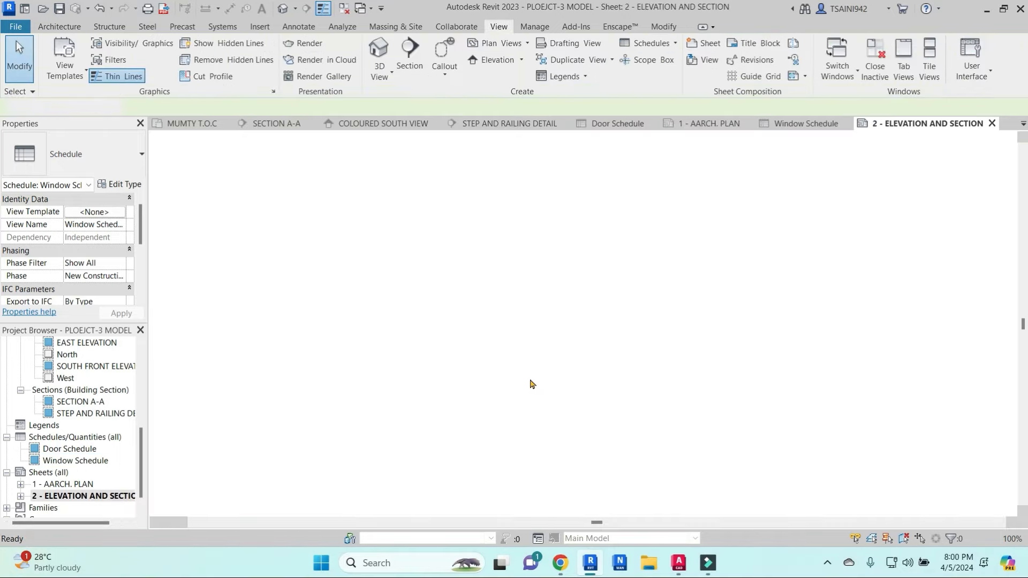
double_click(80, 484)
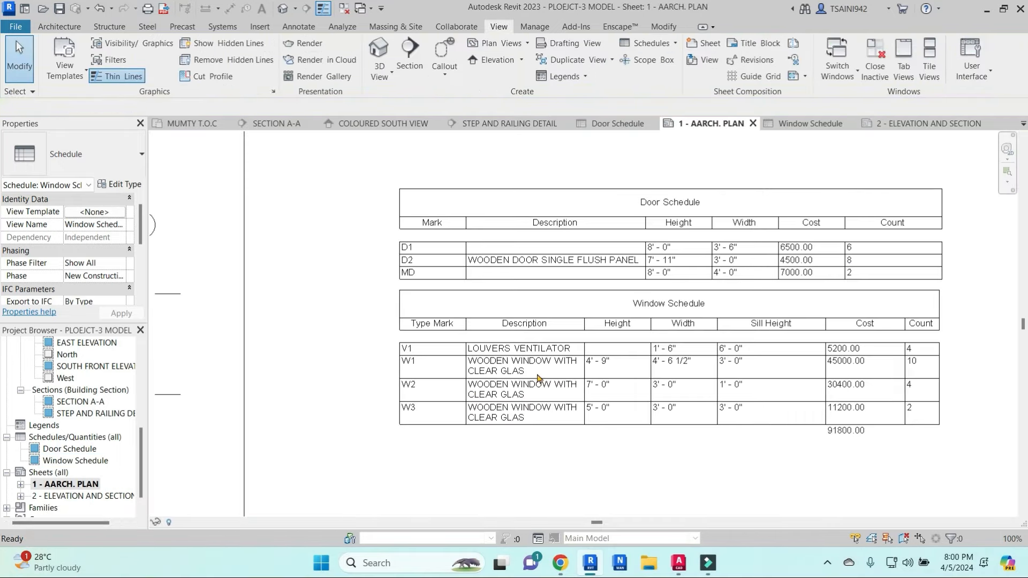
scroll(542, 369, down, 5)
scroll(542, 369, down, 3)
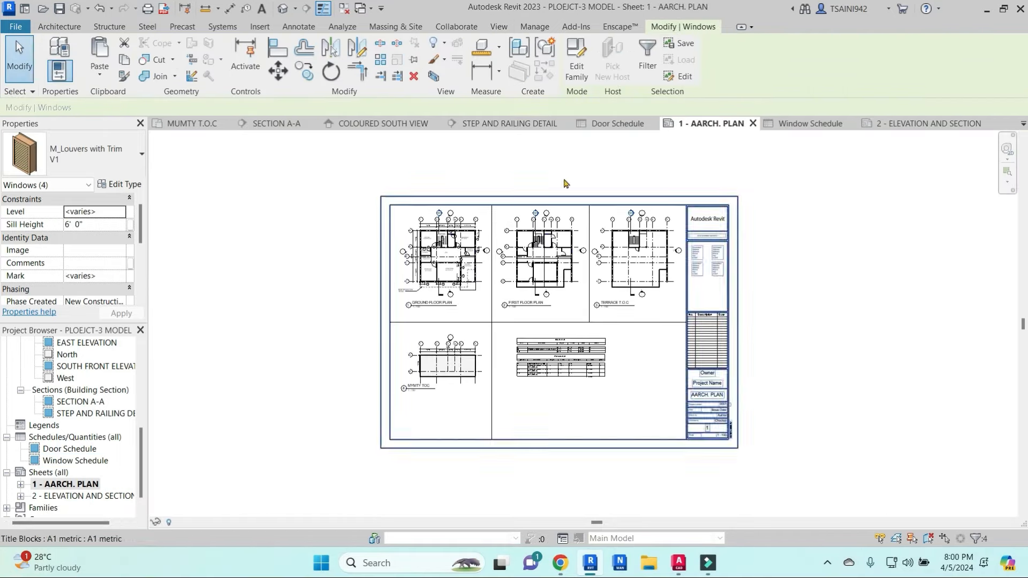
scroll(452, 245, up, 5)
scroll(453, 245, up, 3)
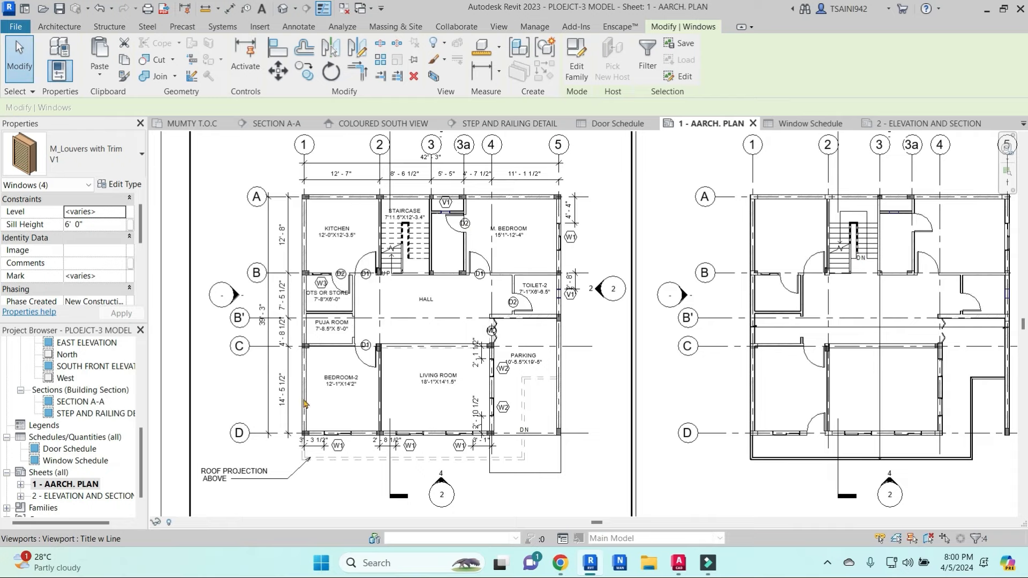
scroll(463, 361, down, 2)
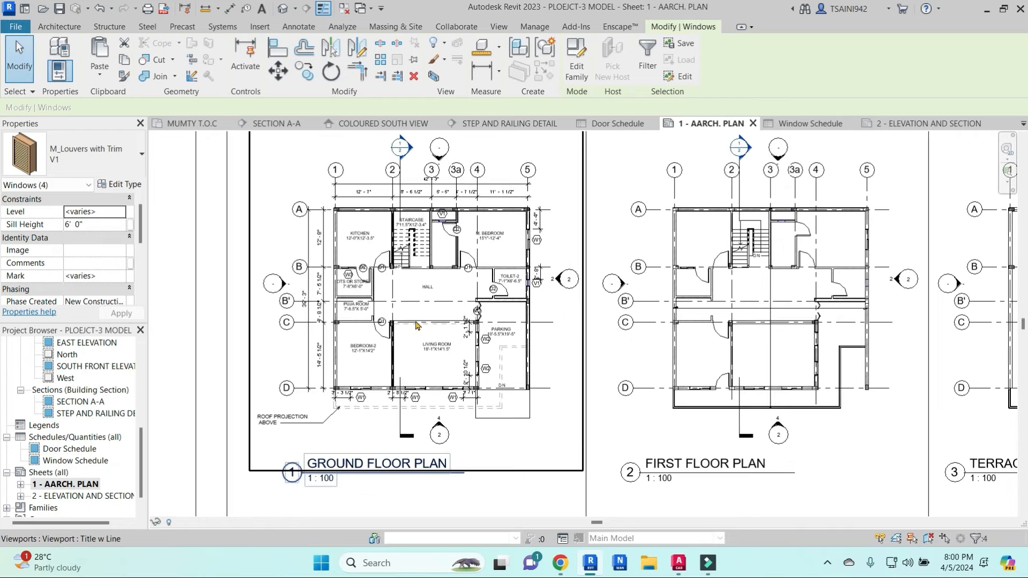
scroll(443, 337, down, 4)
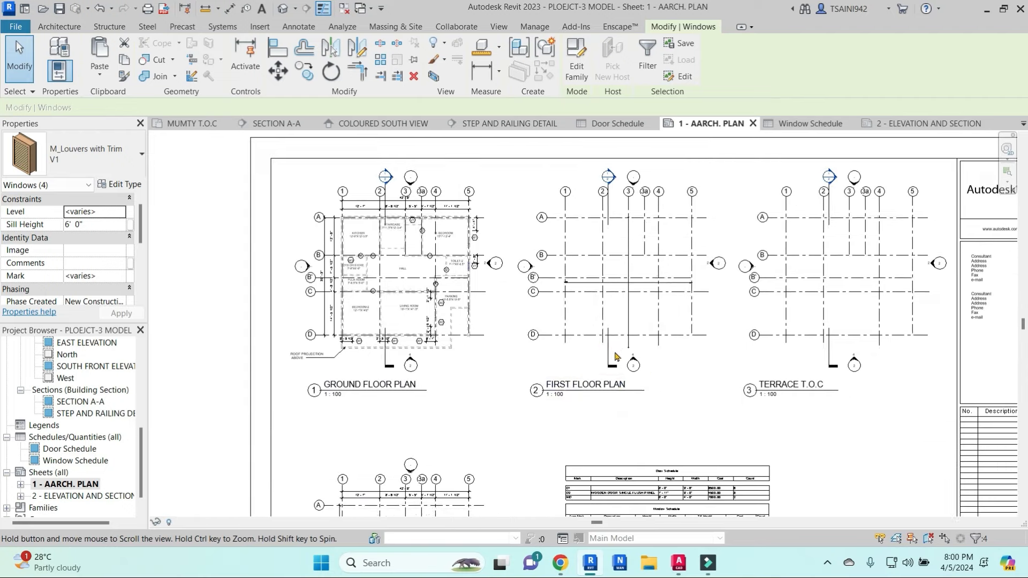
scroll(718, 387, down, 3)
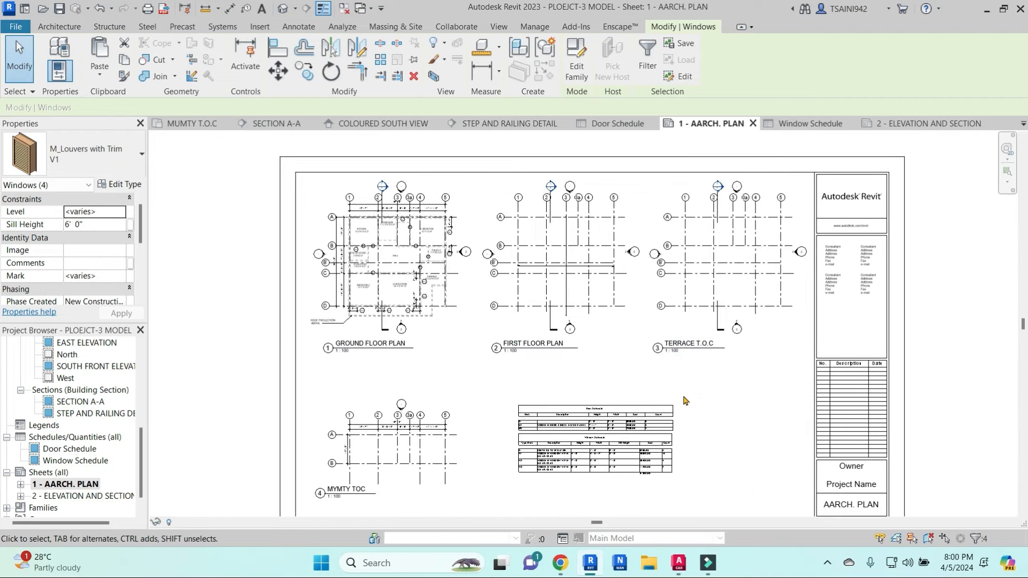
middle_drag(728, 416, 670, 407)
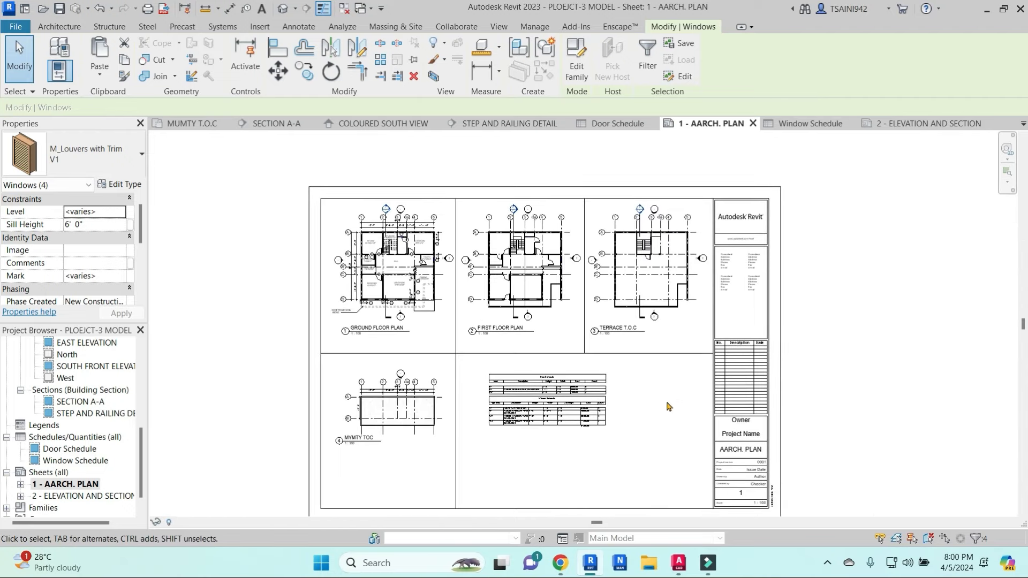
Step: Open the ELEVATION AND SECTION sheet and examine its section, elevation and railing detail views
double_click(83, 496)
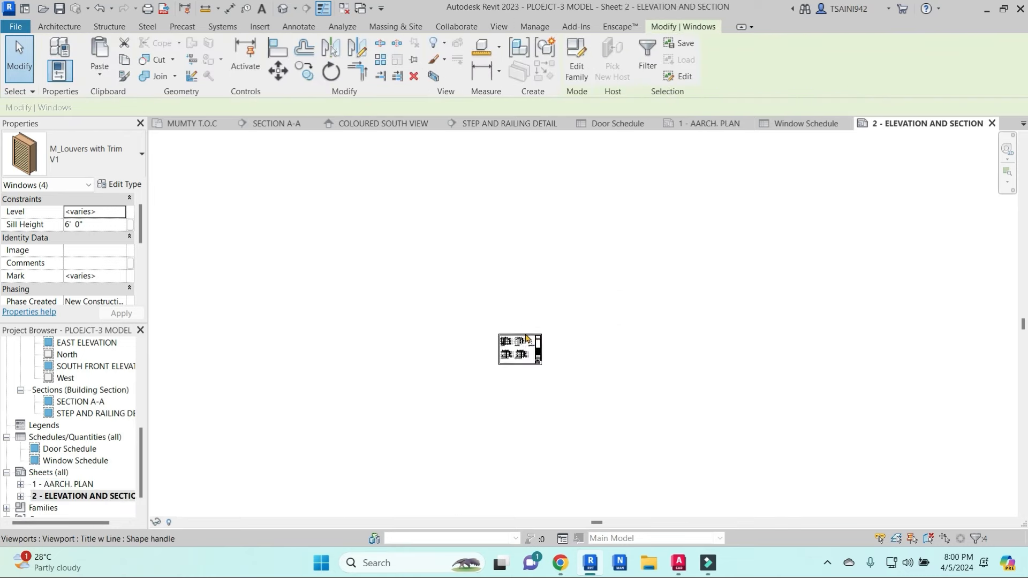
scroll(525, 337, up, 2)
middle_drag(526, 338, 564, 308)
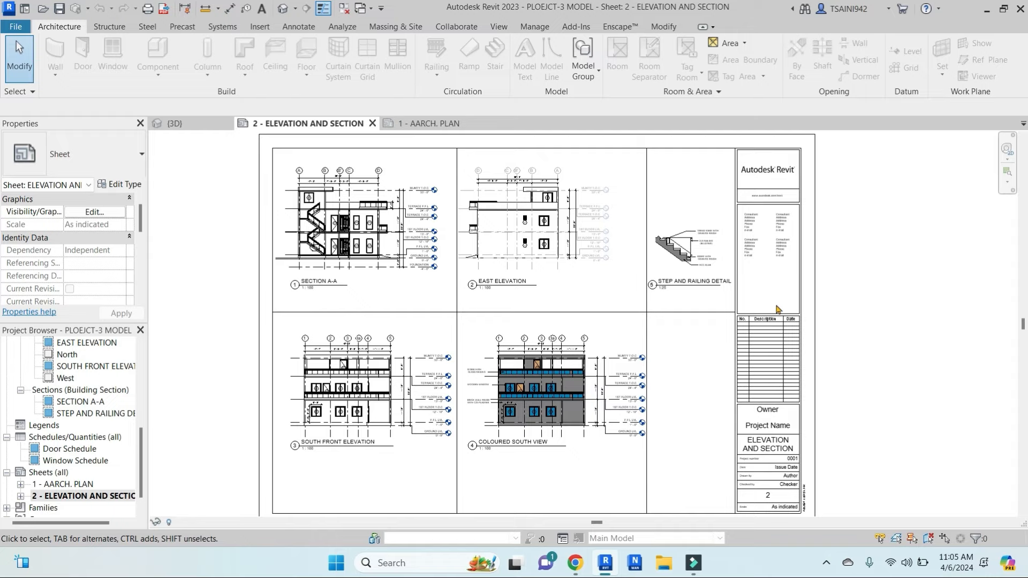
Step: Inspect the house from several angles in the default 3D view, and return to the full ELEVATION AND SECTION sheet
click(282, 8)
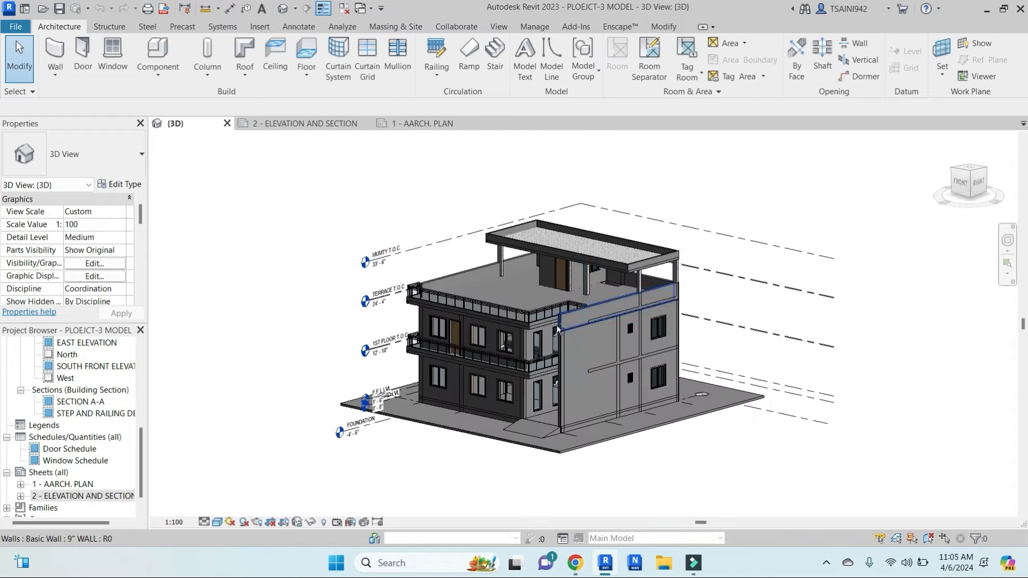
shift+middle_drag(623, 338, 554, 290)
shift+middle_drag(518, 392, 578, 386)
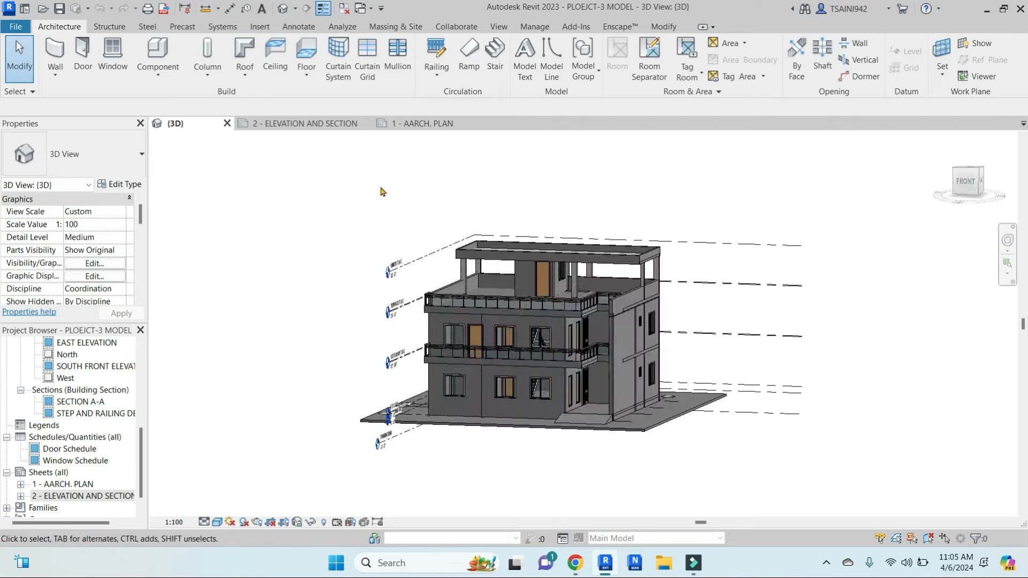
drag(380, 186, 746, 523)
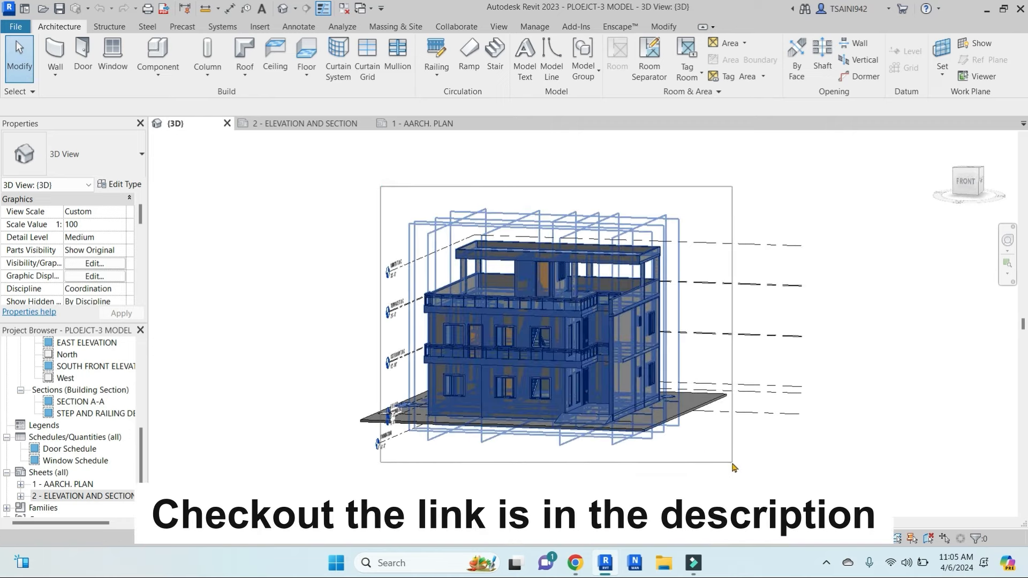
click(762, 166)
shift+middle_drag(763, 166, 725, 182)
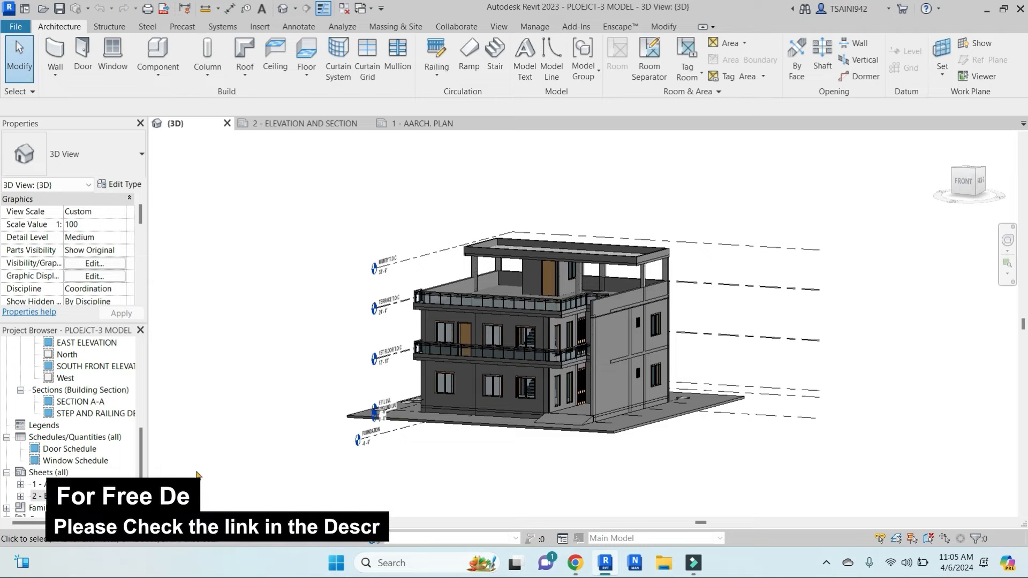
double_click(83, 496)
scroll(703, 349, down, 2)
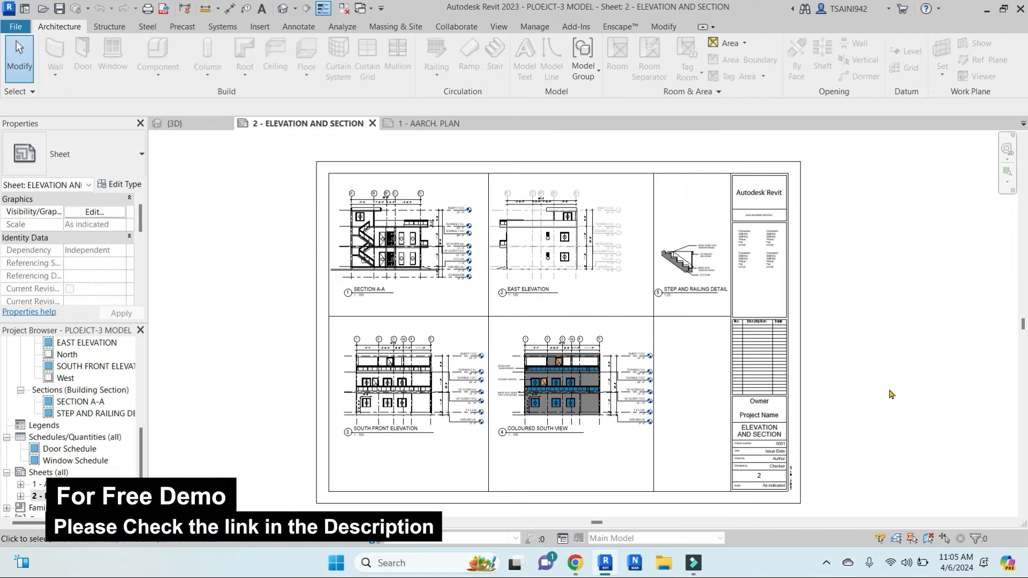